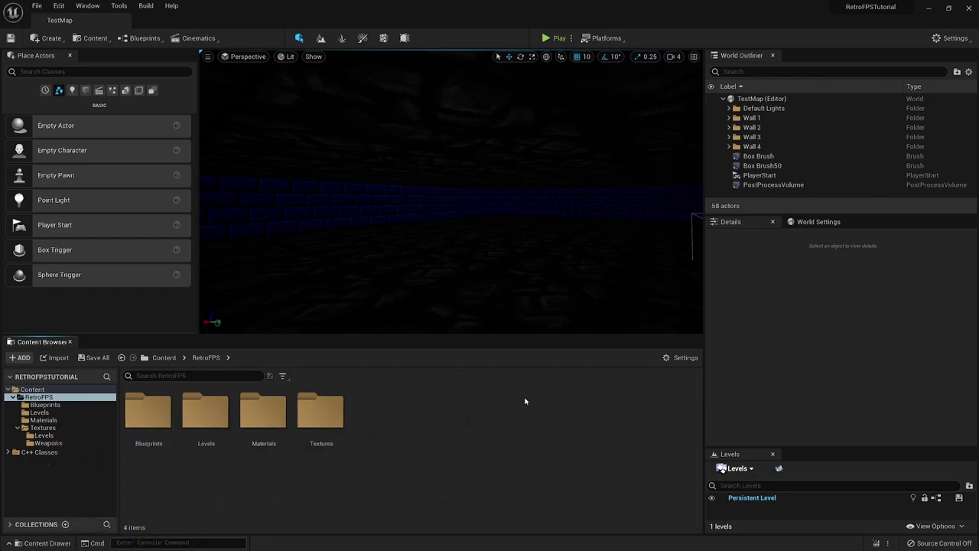
Open the Weapons folder inside Textures and import the three detected source files into the project.
double_click(321, 412)
click(207, 419)
double_click(206, 419)
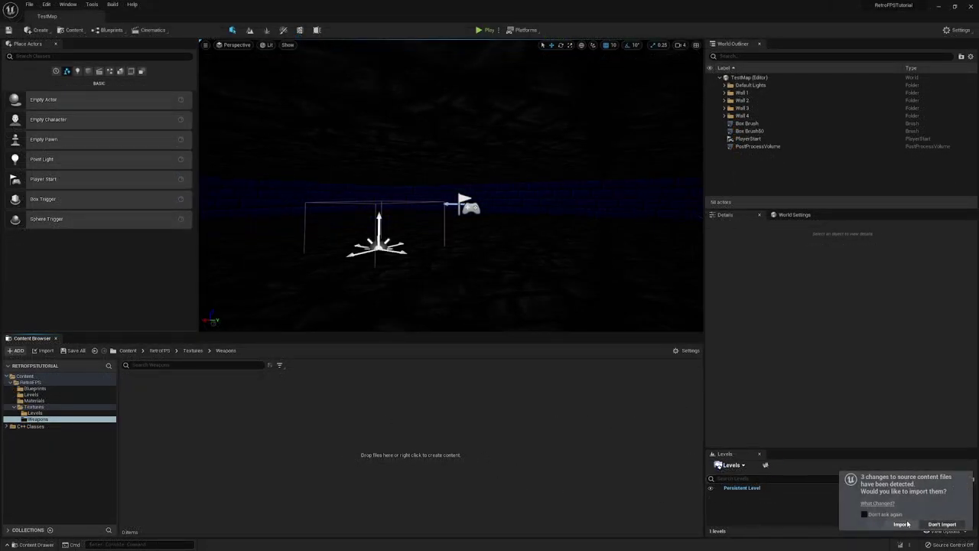
click(901, 524)
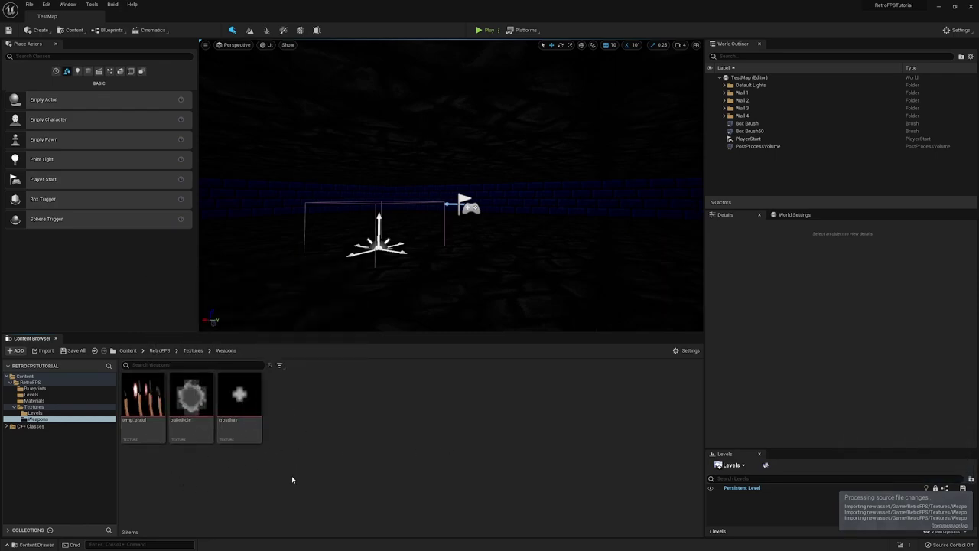
Apply Paper2D texture settings to the temp_pistol, bullethole and crosshair textures together.
click(153, 413)
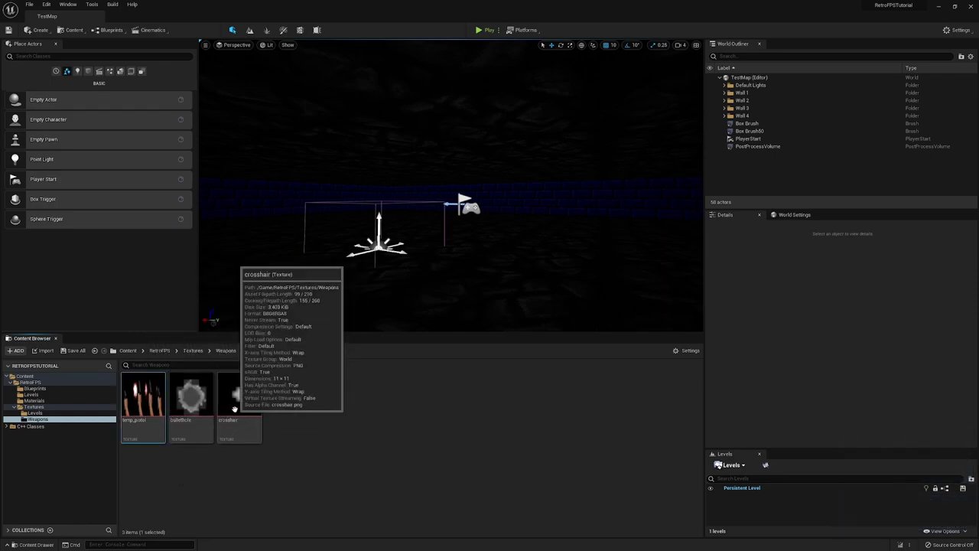
shift+click(237, 401)
right_click(238, 401)
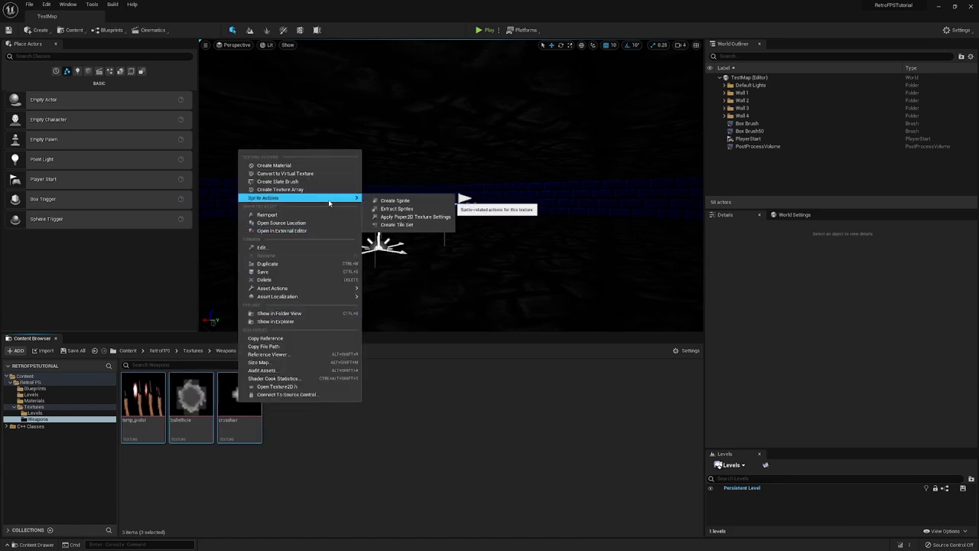
click(429, 217)
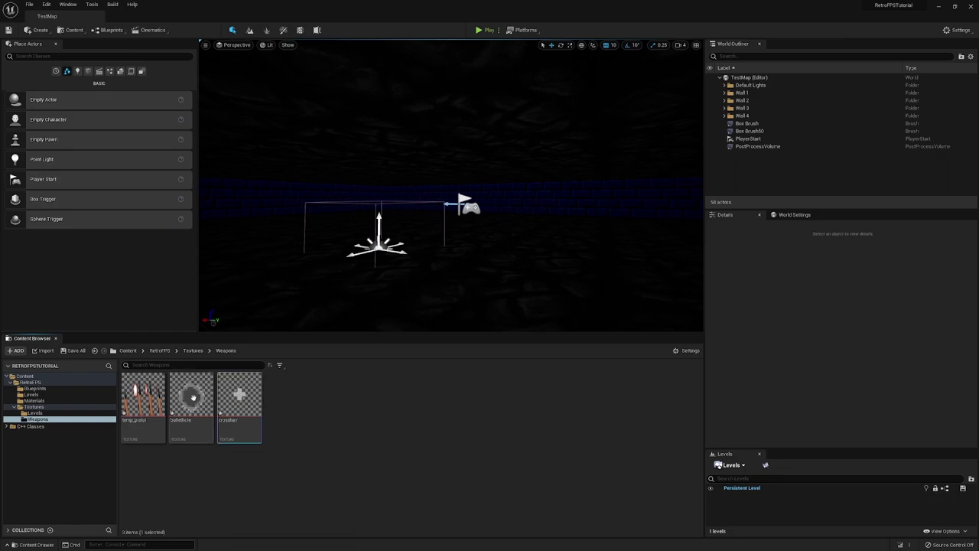
Extract sprites from the temp_pistol texture in Grid mode with a cell width of 160.
right_click(193, 399)
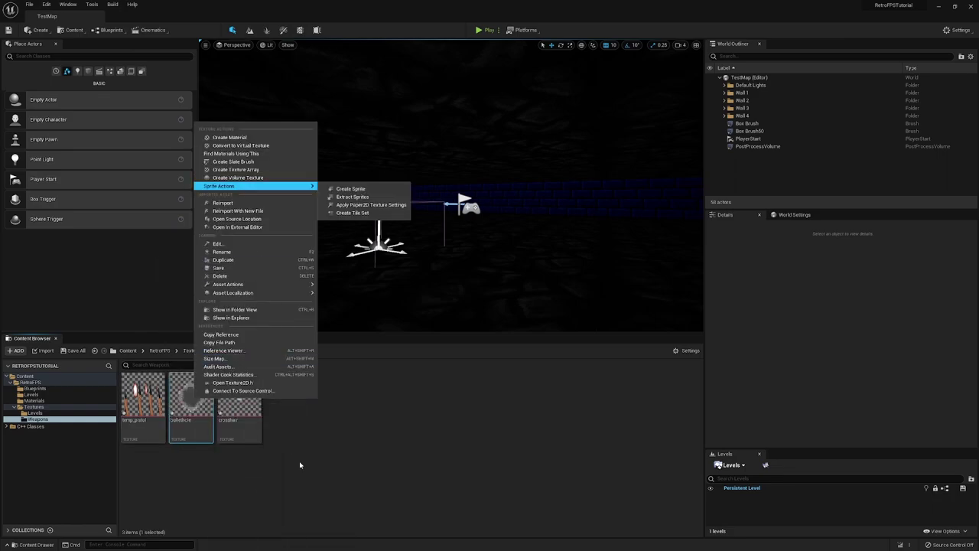
click(299, 520)
right_click(145, 396)
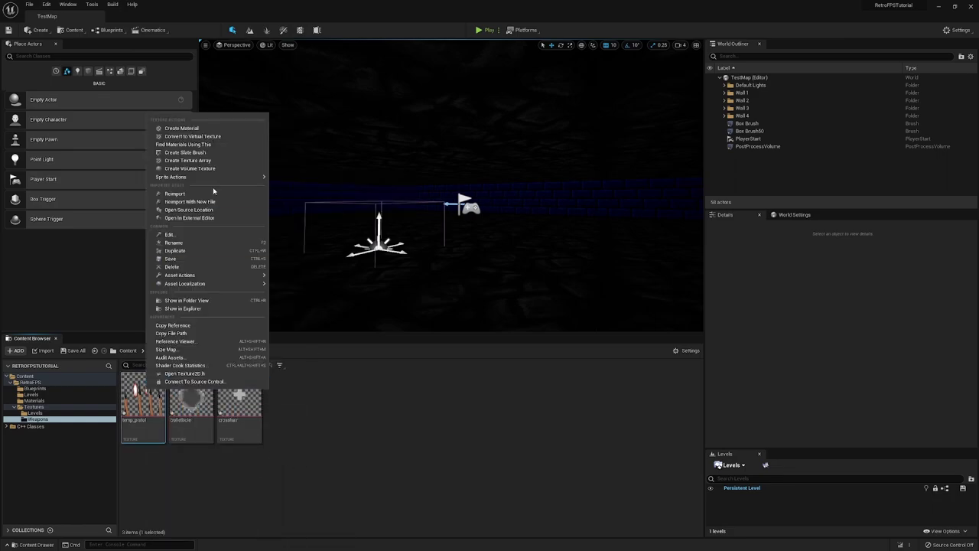
mouse_move(220, 178)
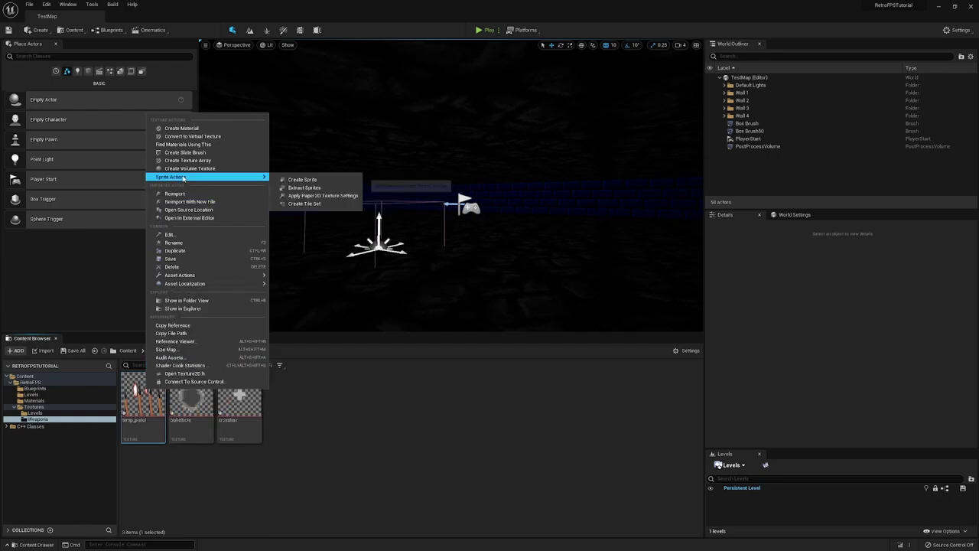
click(304, 187)
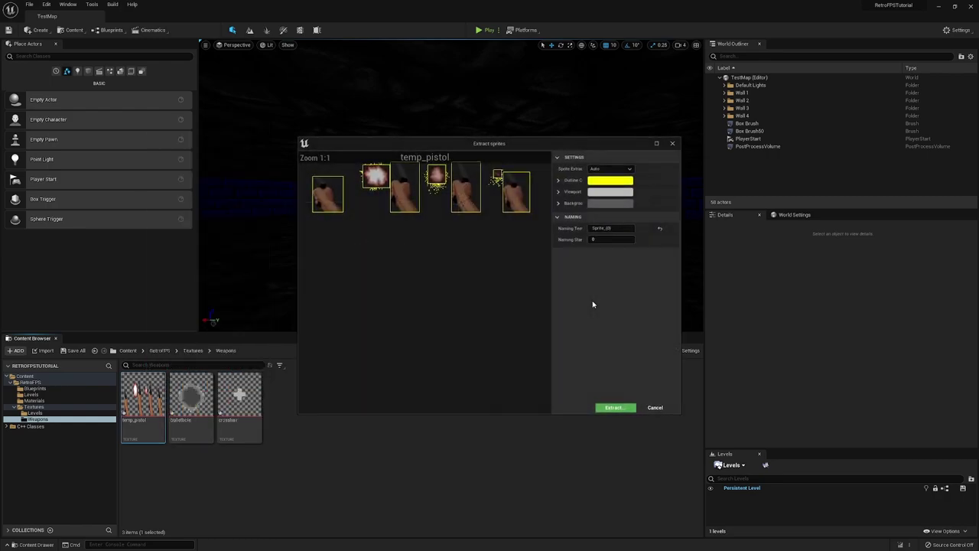
click(610, 168)
click(610, 177)
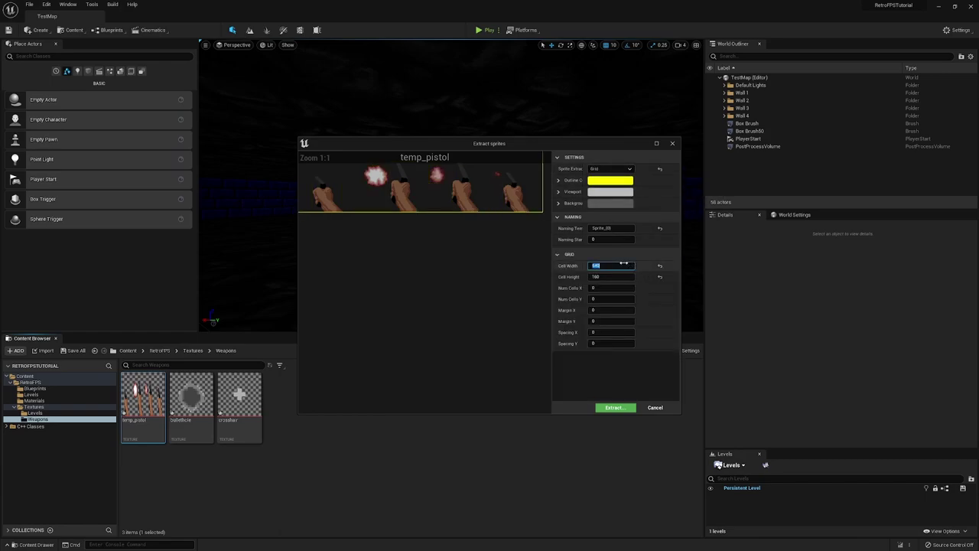
click(624, 264)
text(160)
key(Tab)
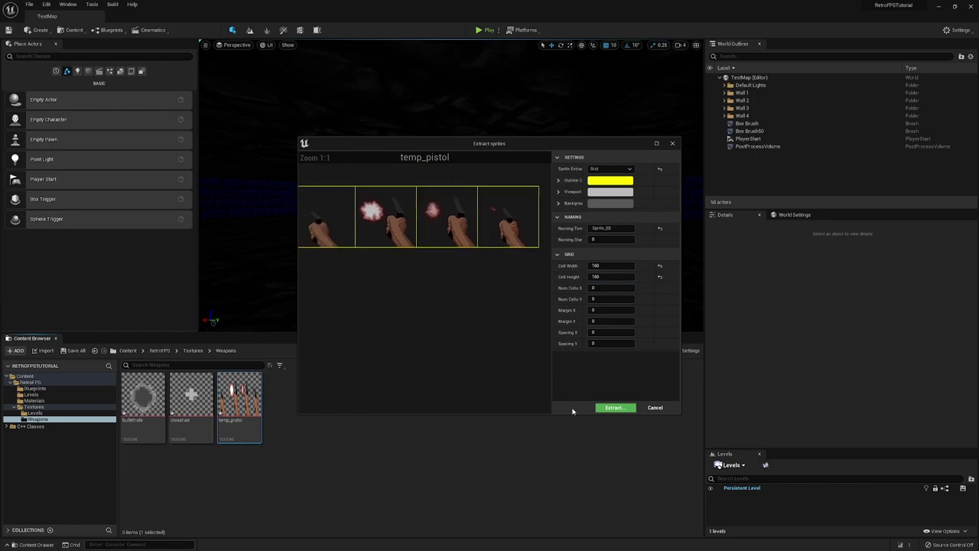
click(615, 407)
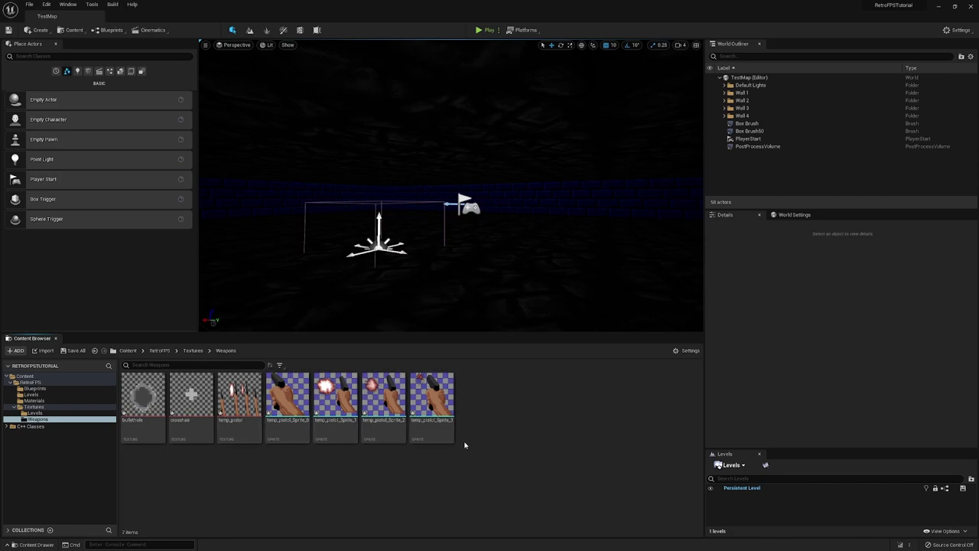
Create a flipbook from temp_pistol_Sprite_0 and name it FB_PistolIdle.
click(289, 396)
right_click(288, 397)
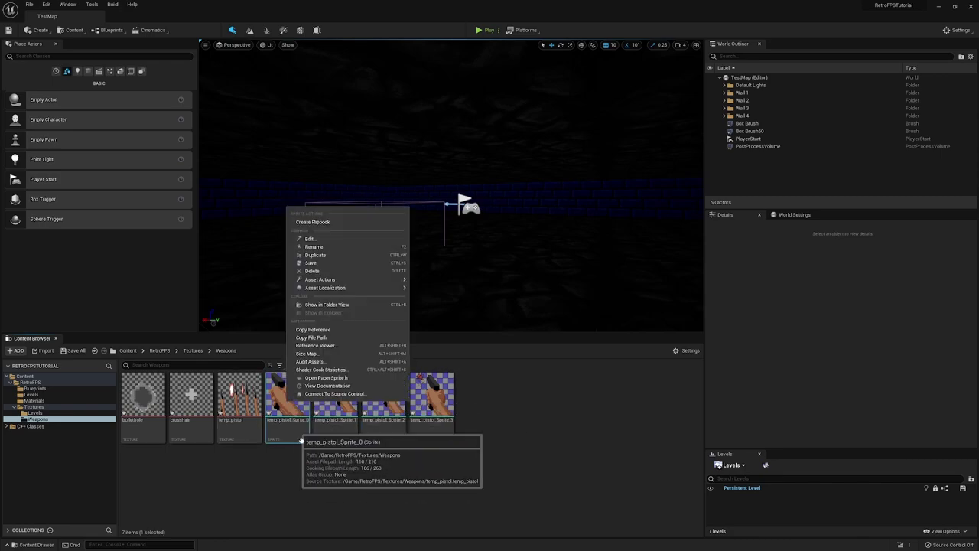
click(339, 223)
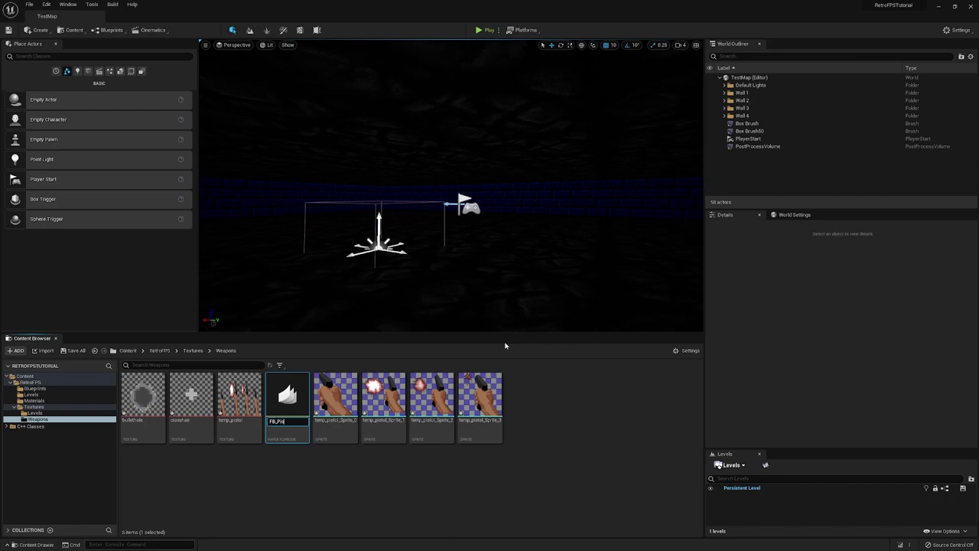
key(Return)
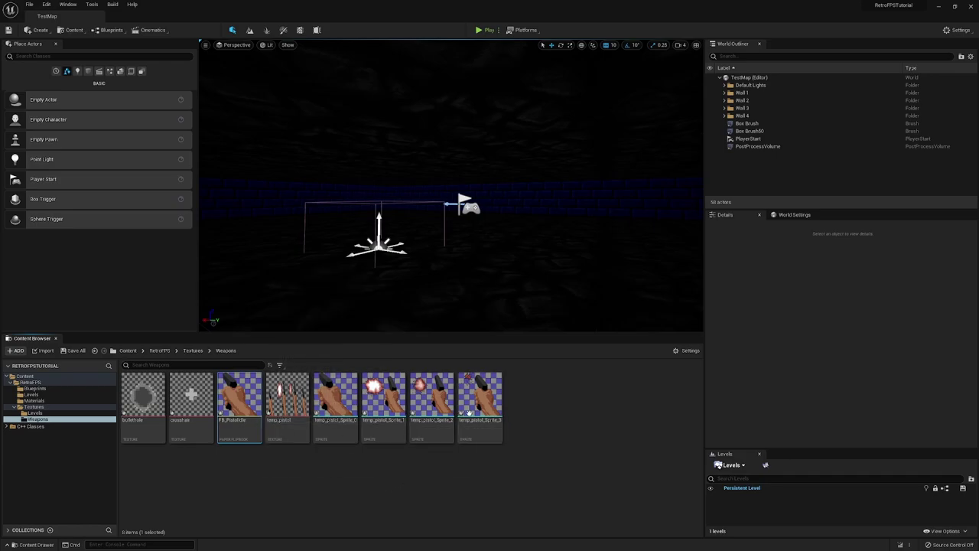
Create a flipbook from temp_pistol sprites 1 to 3 and name it FB_PistolFire.
click(404, 410)
shift+click(490, 407)
right_click(493, 405)
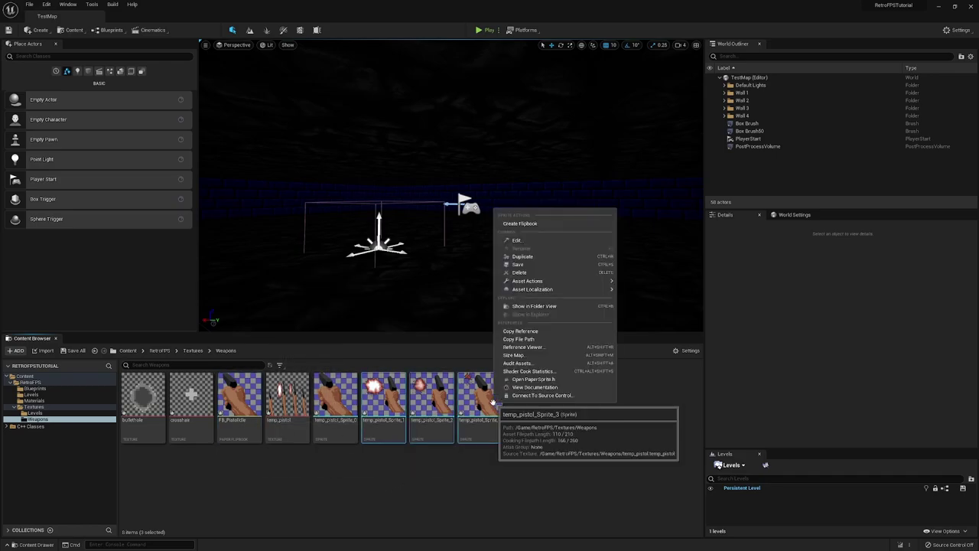
click(520, 223)
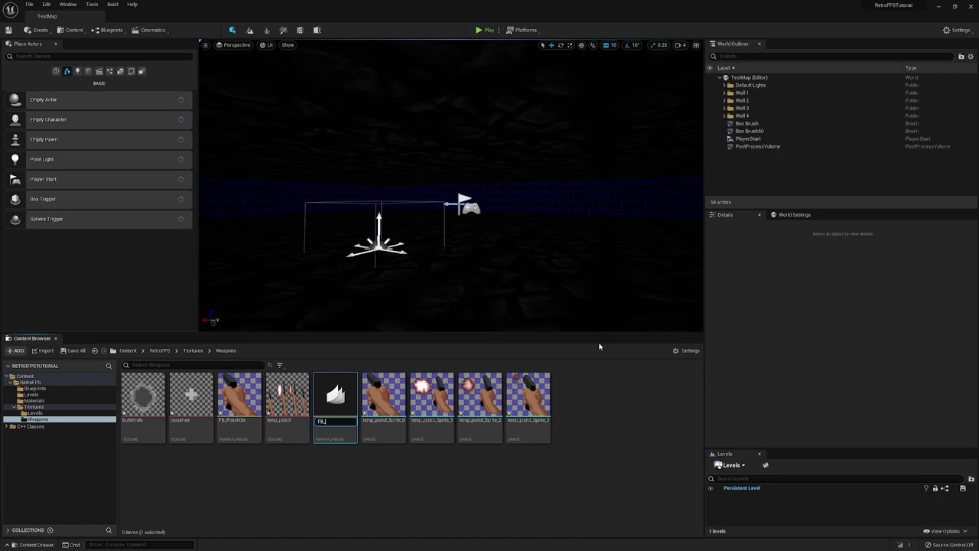
text(FB_PistolFire)
key(Return)
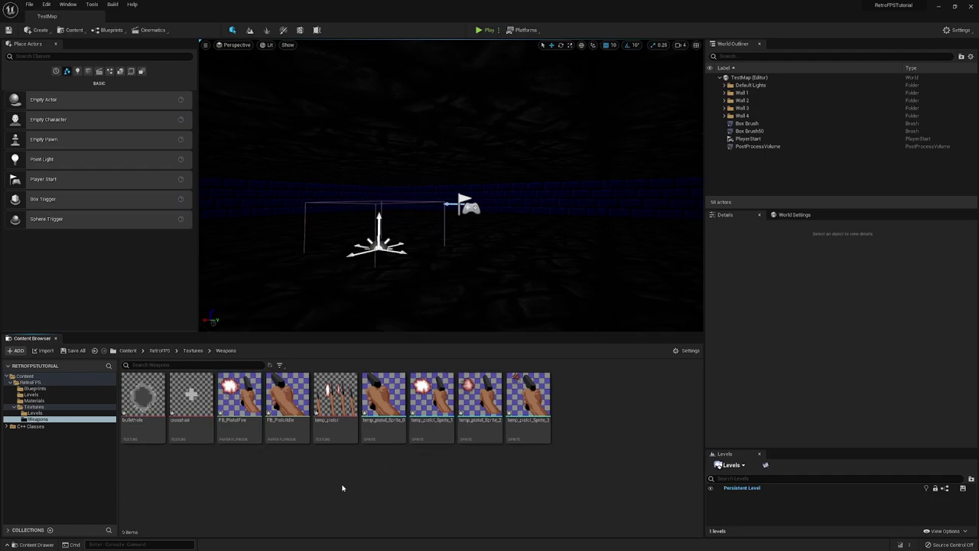
Create a new folder named Flipbooks inside the RetroFPS folder.
click(287, 397)
shift+click(238, 394)
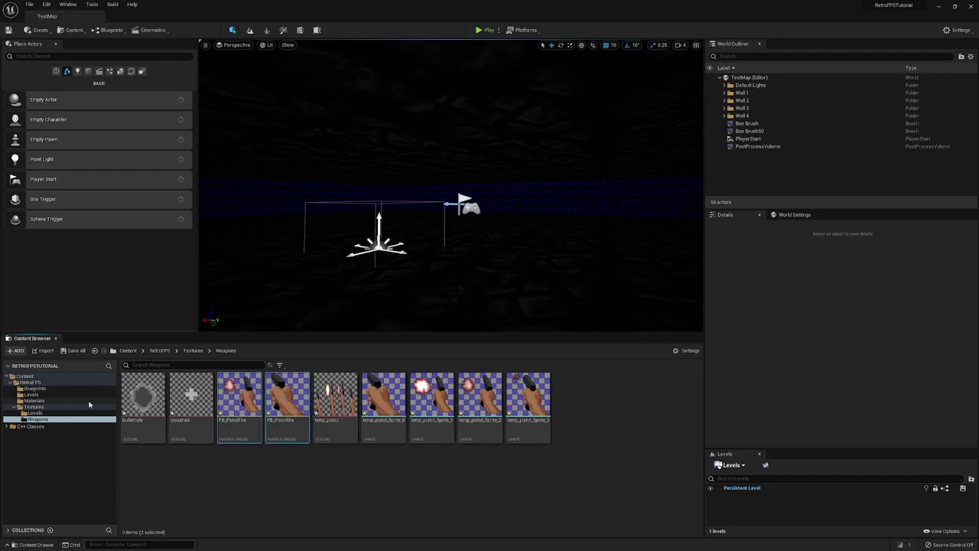
click(31, 382)
right_click(228, 446)
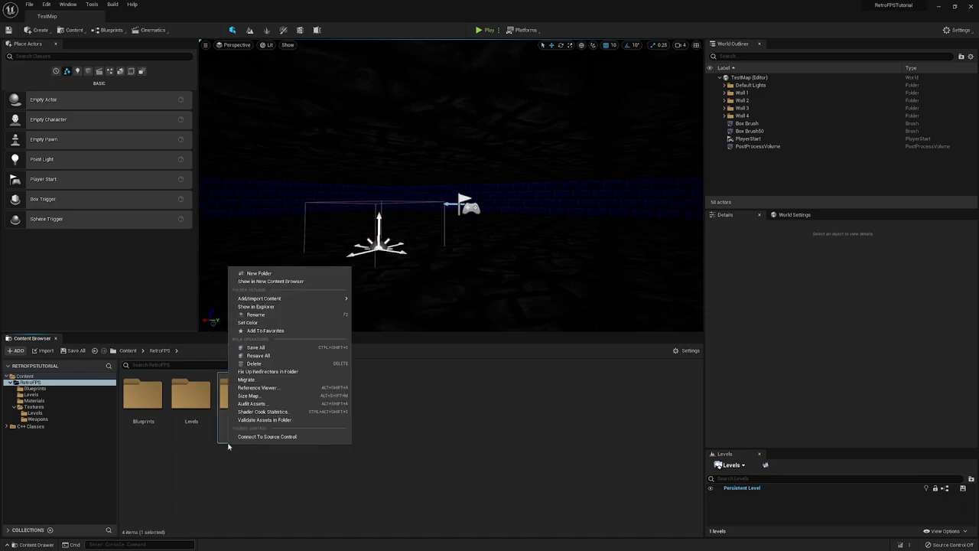
click(308, 490)
right_click(309, 487)
click(329, 260)
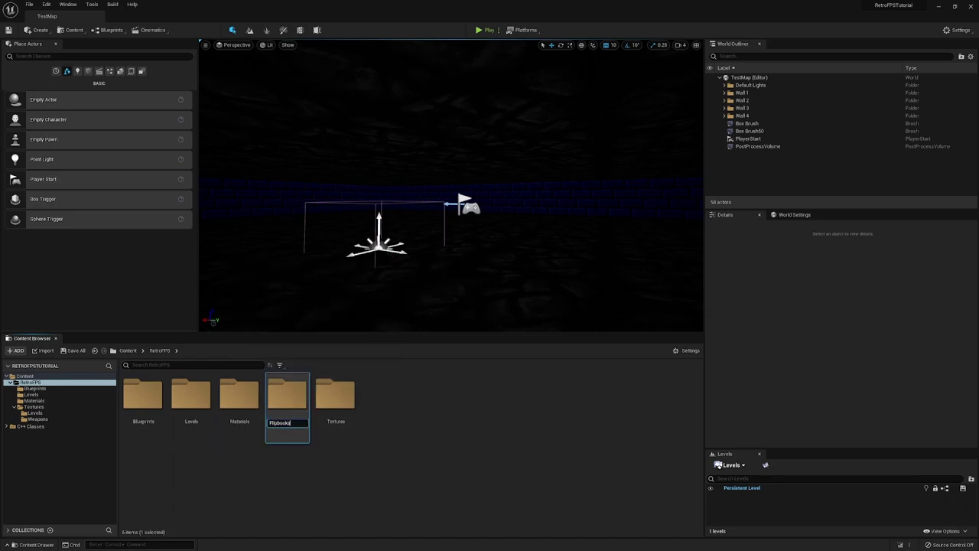
text(Flipbooks)
key(Return)
Move FB_PistolFire and FB_PistolIdle from the Textures/Weapons folder into the Flipbooks folder.
double_click(336, 394)
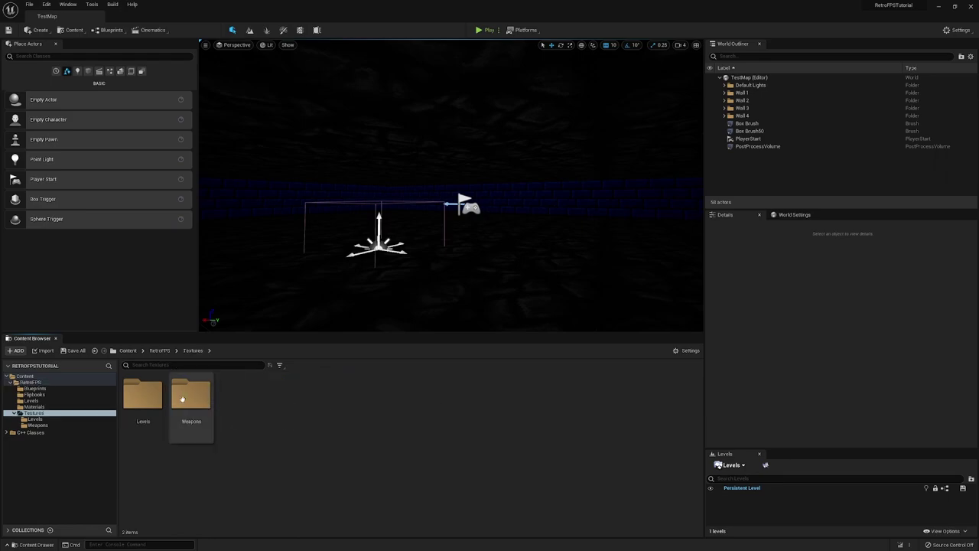
double_click(191, 394)
click(282, 395)
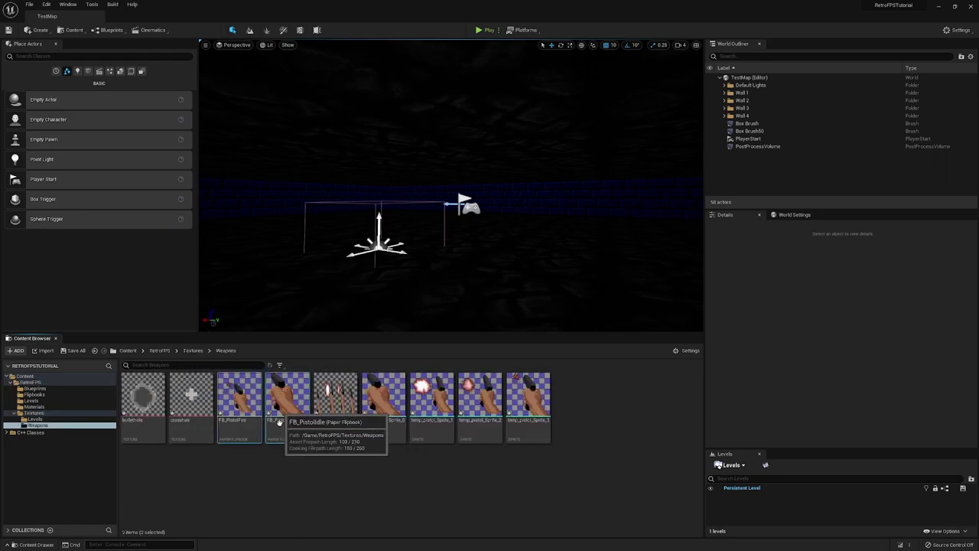
ctrl+click(249, 404)
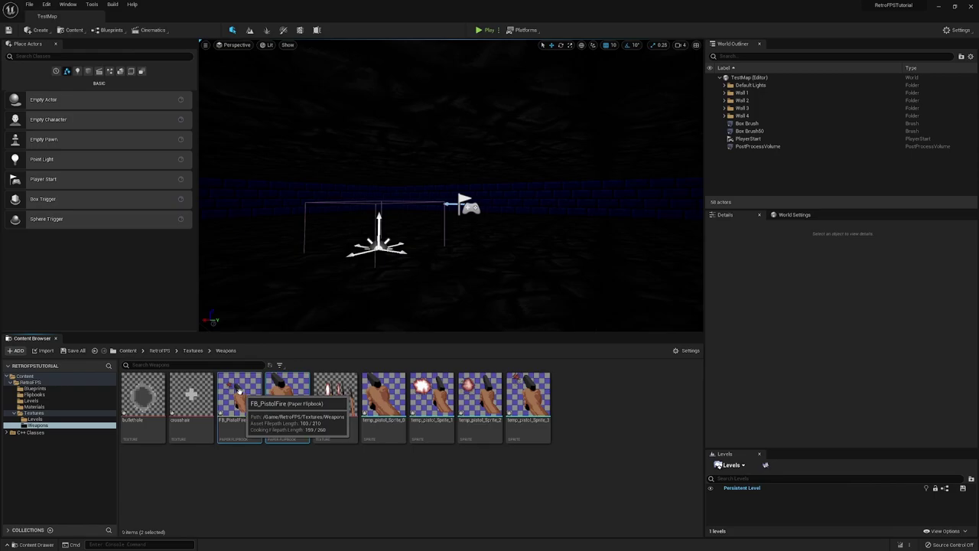
drag(249, 404, 55, 396)
click(75, 410)
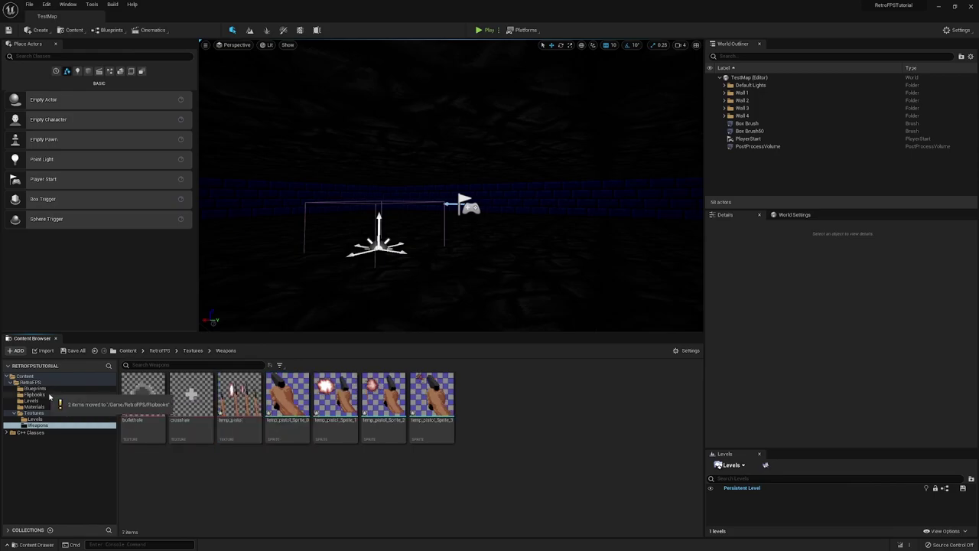
Open the FB_PistolFire flipbook from the Flipbooks folder and set its frames per second to 8.
click(35, 394)
double_click(143, 394)
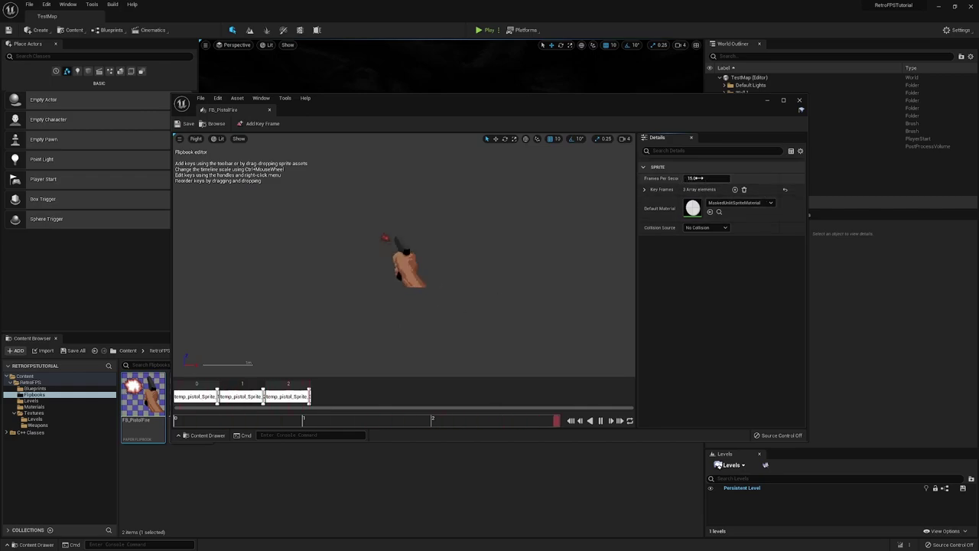
click(705, 179)
text(10)
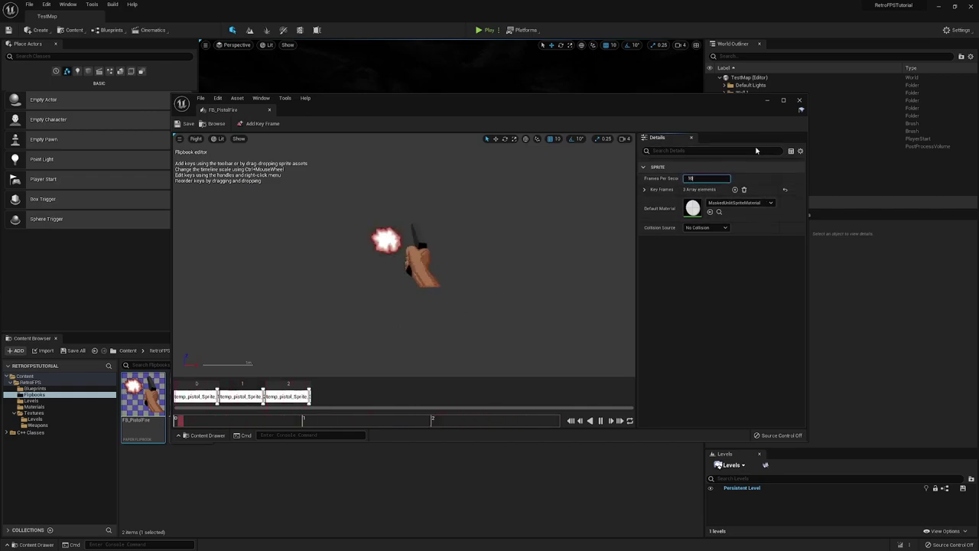
key(Return)
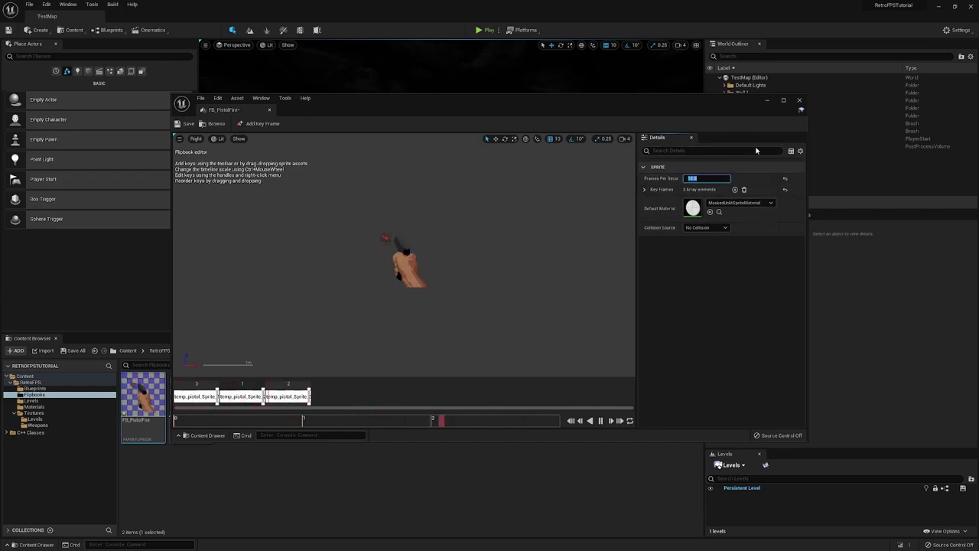
text(6)
key(Return)
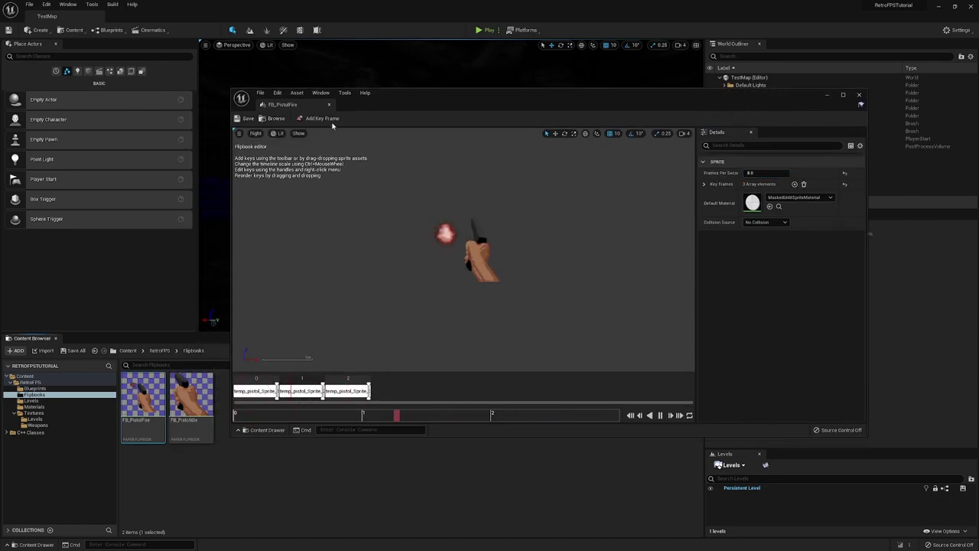
Open the FB_PistolIdle flipbook, browse to its default material in the Paper2D content, and close the flipbook editor.
click(302, 498)
click(269, 438)
double_click(191, 395)
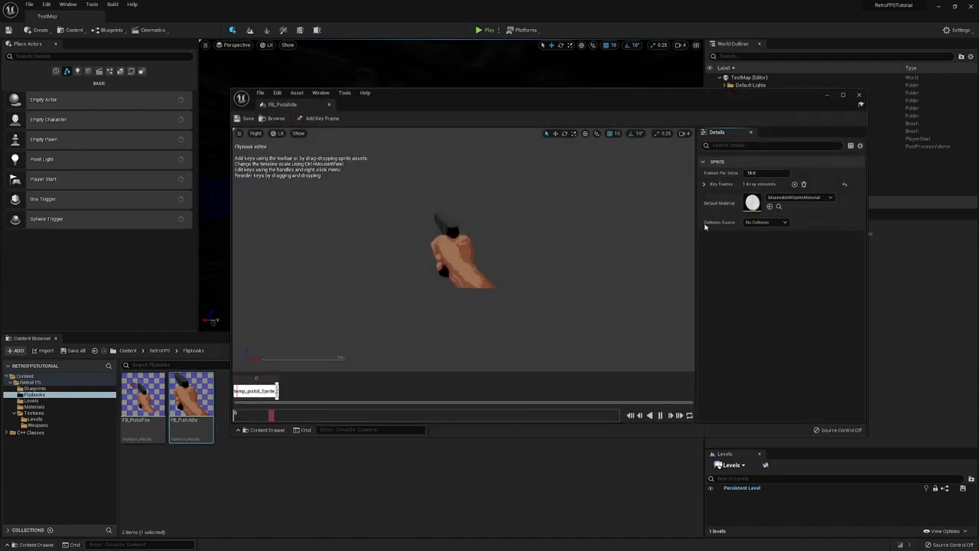
click(780, 209)
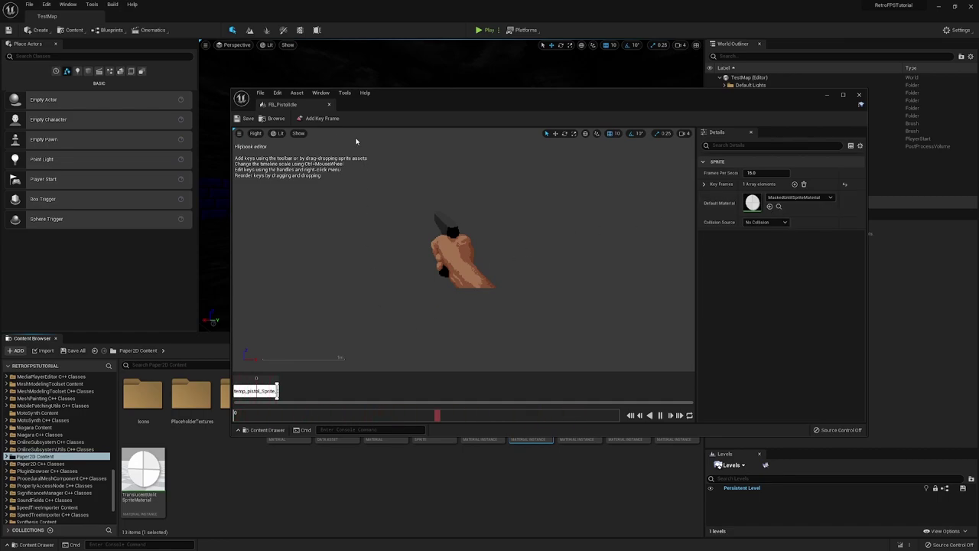
click(329, 105)
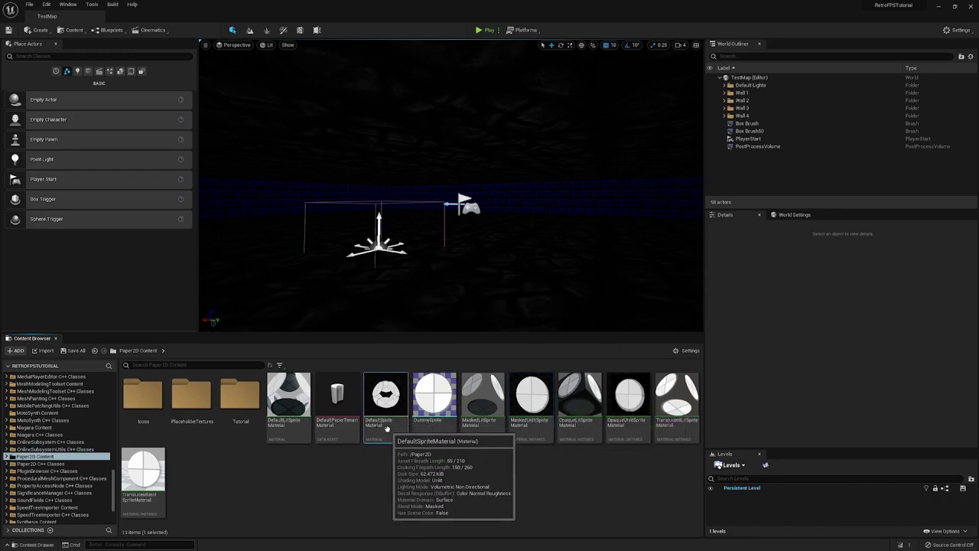
Copy DefaultSpriteMaterial from the Paper2D content into the RetroFPS Materials folder.
scroll(91, 475, up, 3)
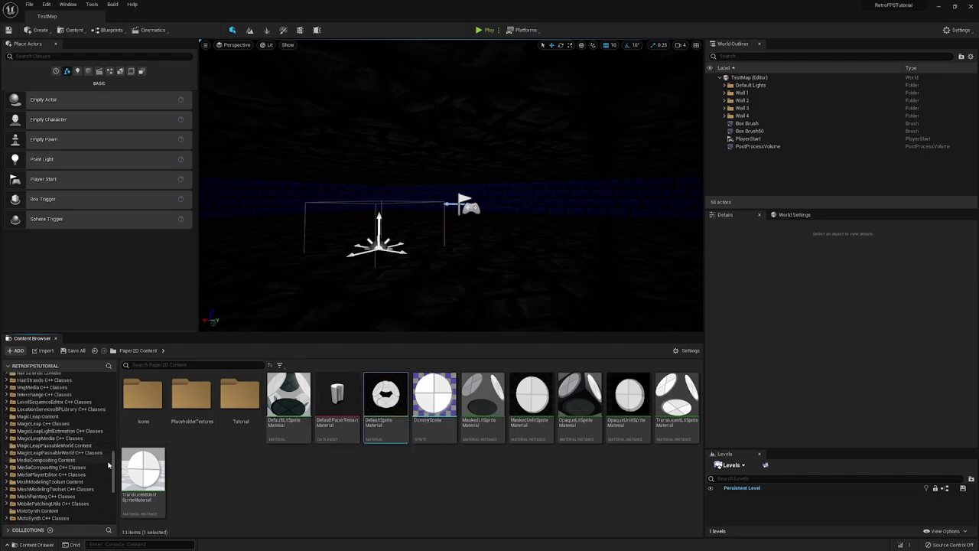
drag(113, 457, 110, 361)
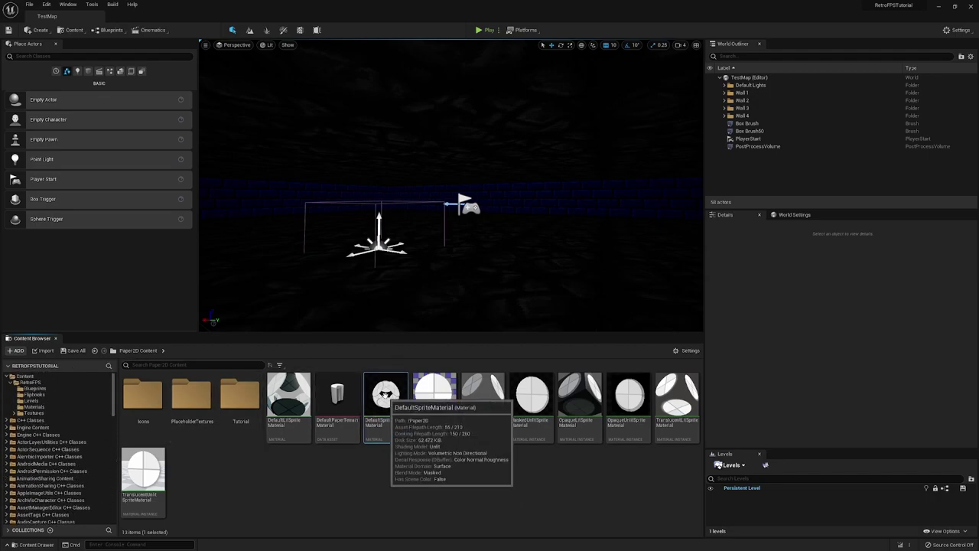
drag(386, 396, 35, 410)
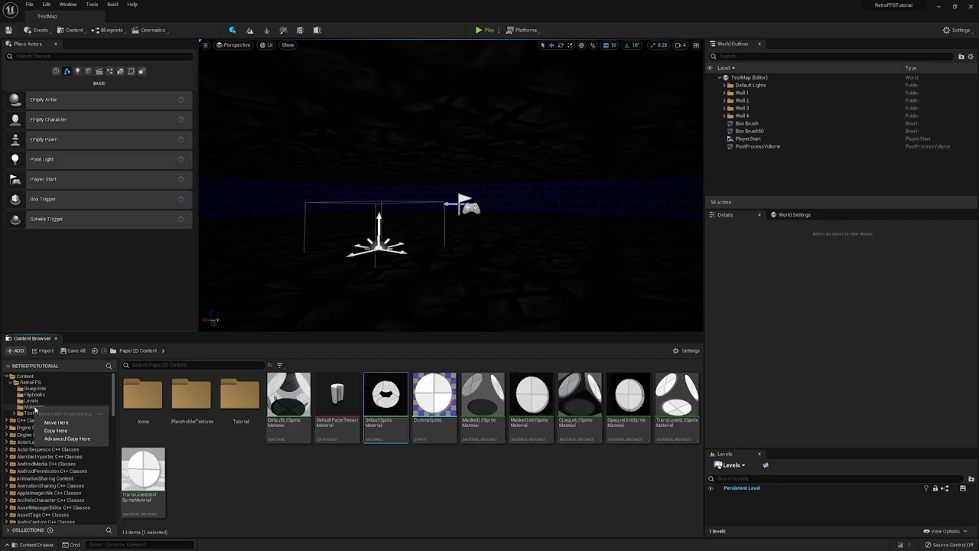
click(55, 431)
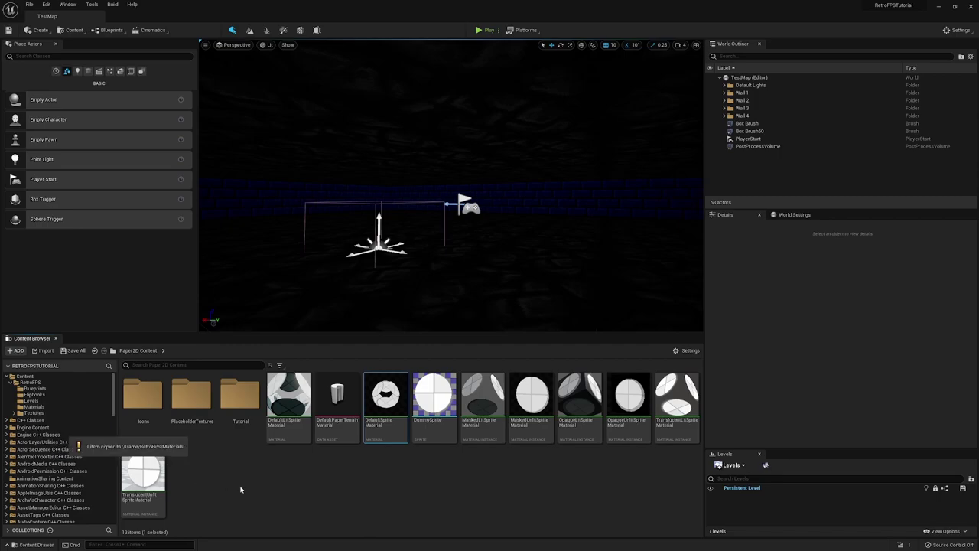
Open the copied DefaultSpriteMaterial from the RetroFPS Materials folder and set its blend mode to Translucent.
click(35, 407)
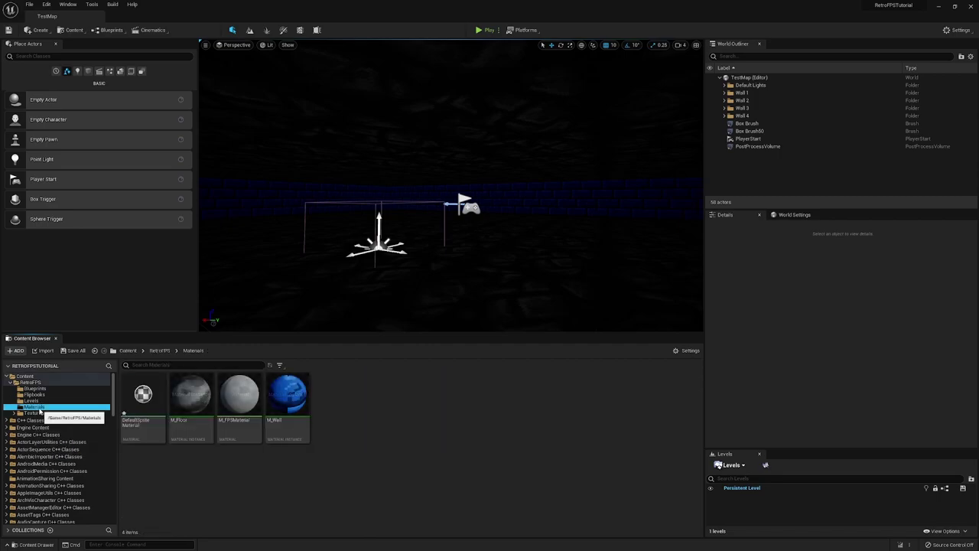
click(126, 415)
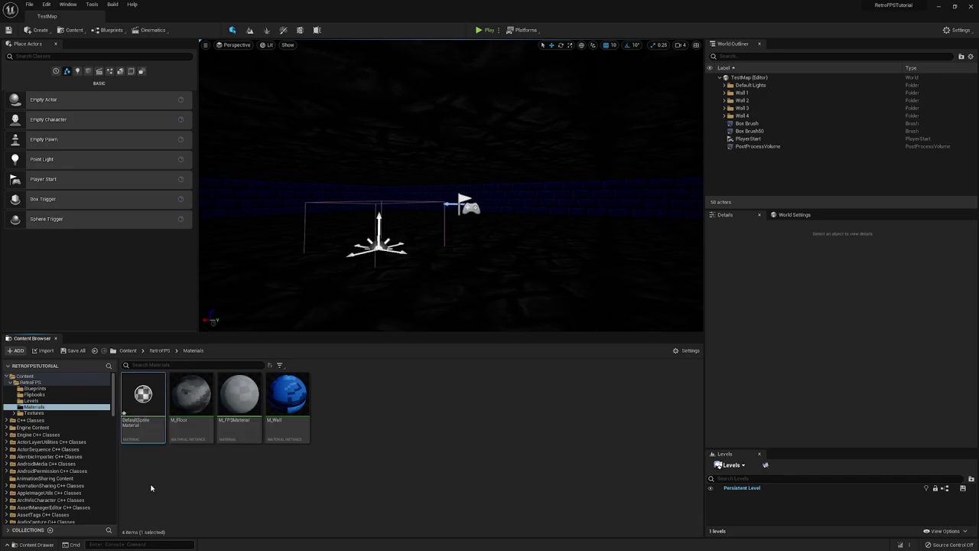
double_click(142, 415)
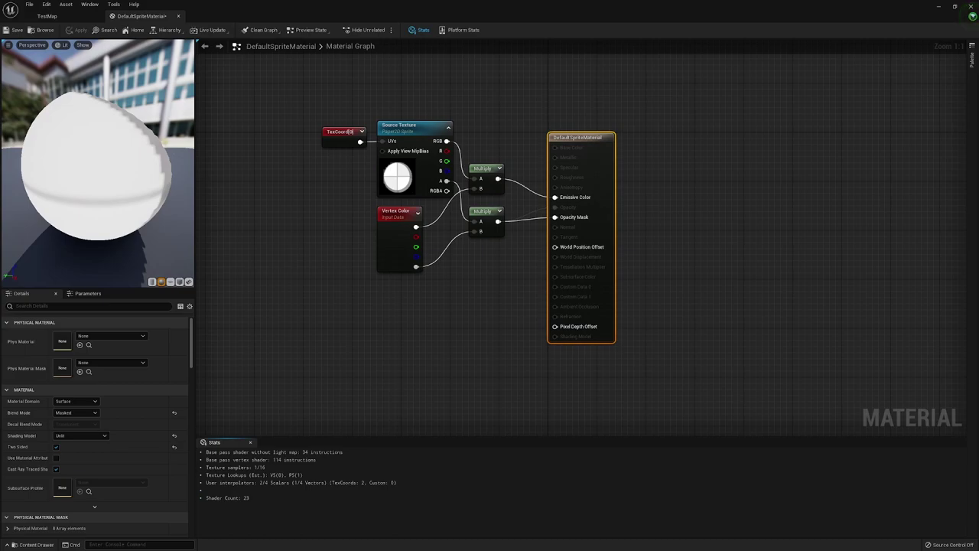
click(668, 230)
right_drag(668, 196, 742, 222)
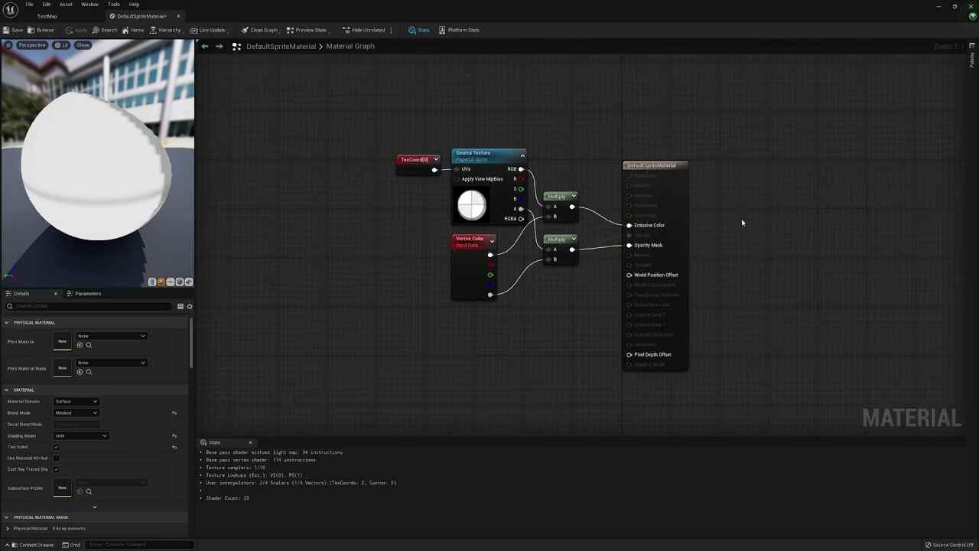
click(671, 167)
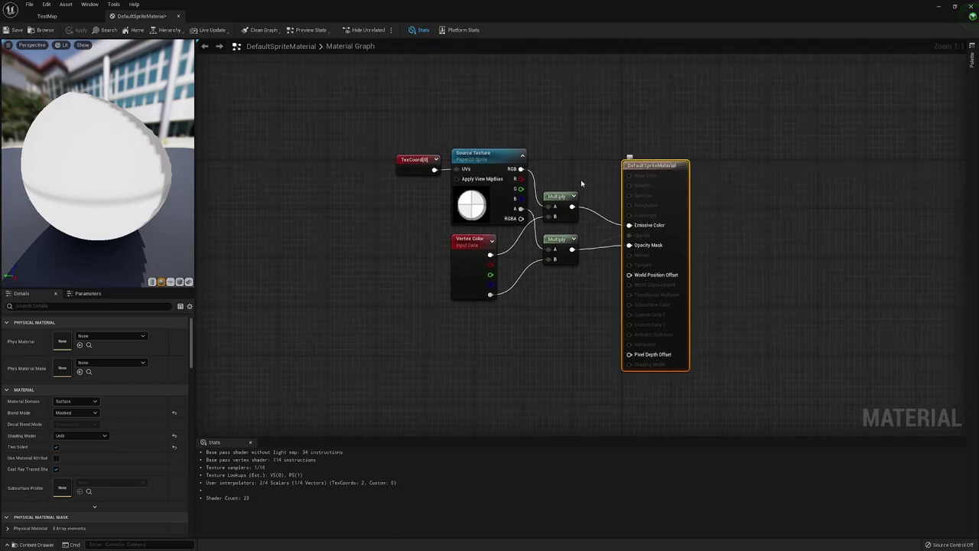
click(87, 413)
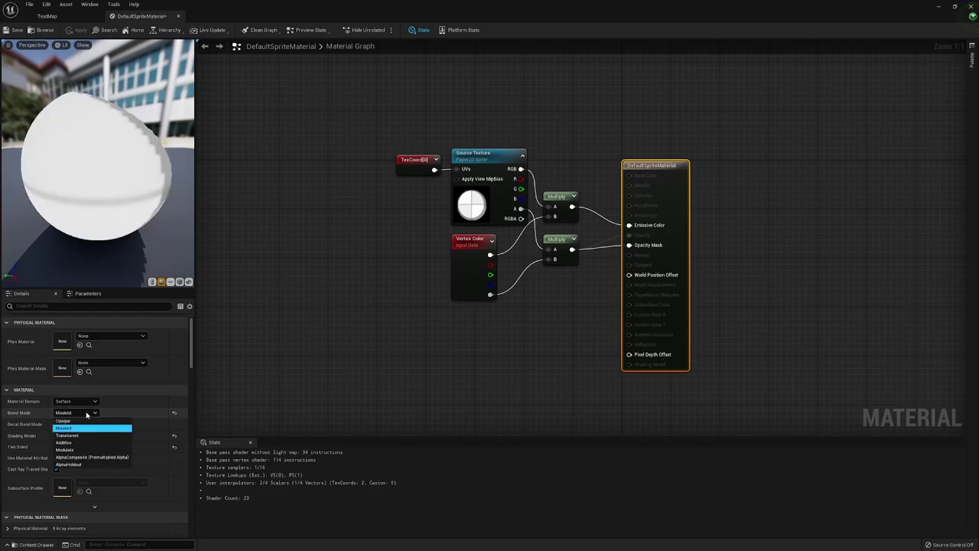
click(82, 436)
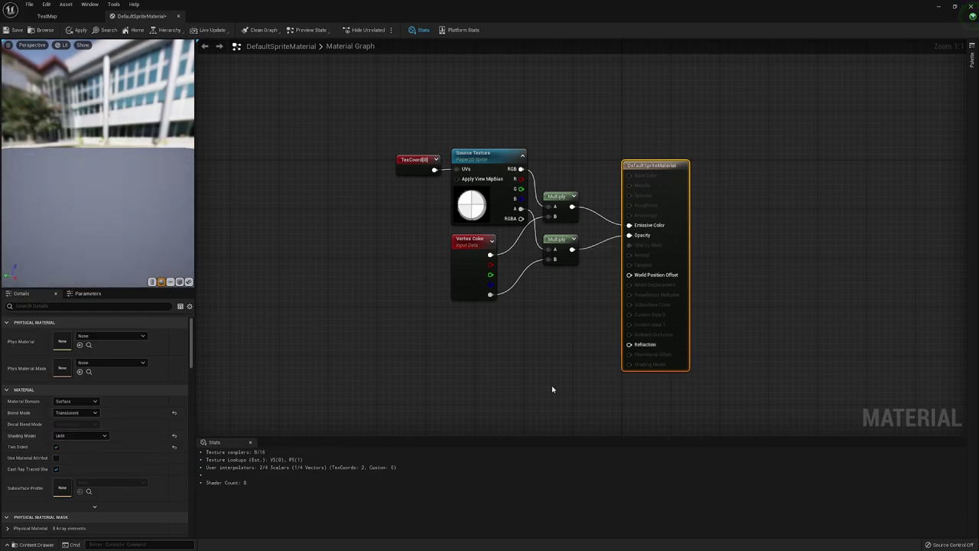
Delete the Vertex Color node and the Multiply node that feeds the opacity.
click(559, 241)
drag(571, 319, 471, 263)
key(Delete)
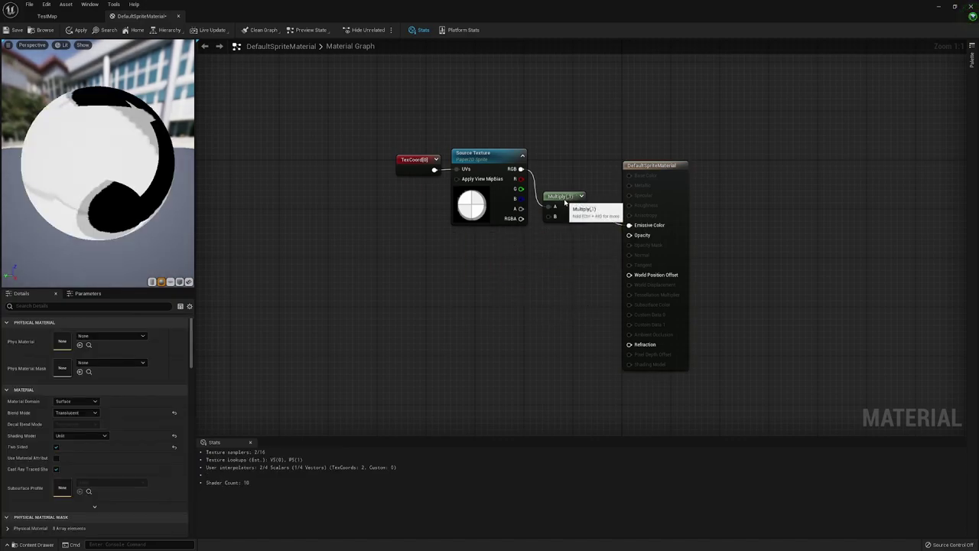
Line up the remaining Multiply node with the Source Texture's RGB output and set its Const B to 0.25.
drag(566, 201, 579, 164)
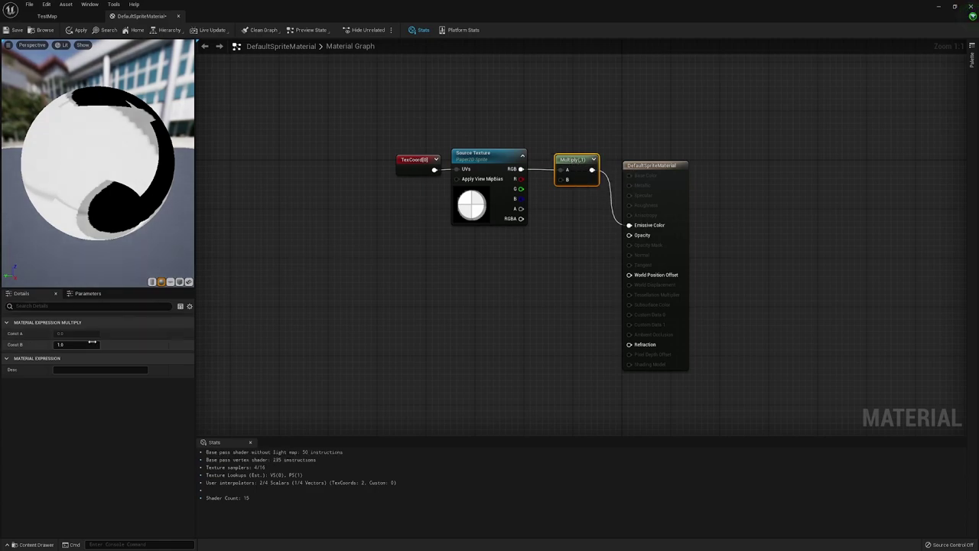
click(92, 343)
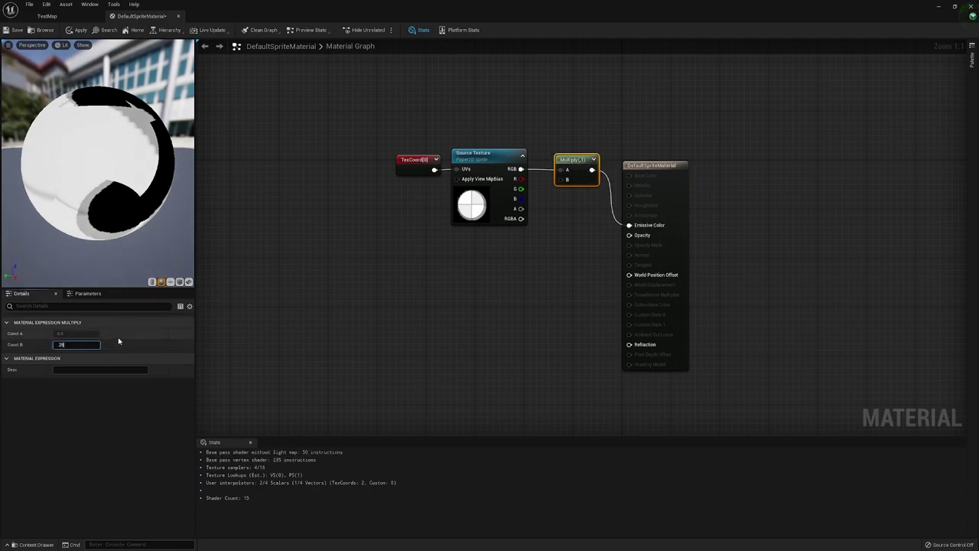
text(.25)
key(Return)
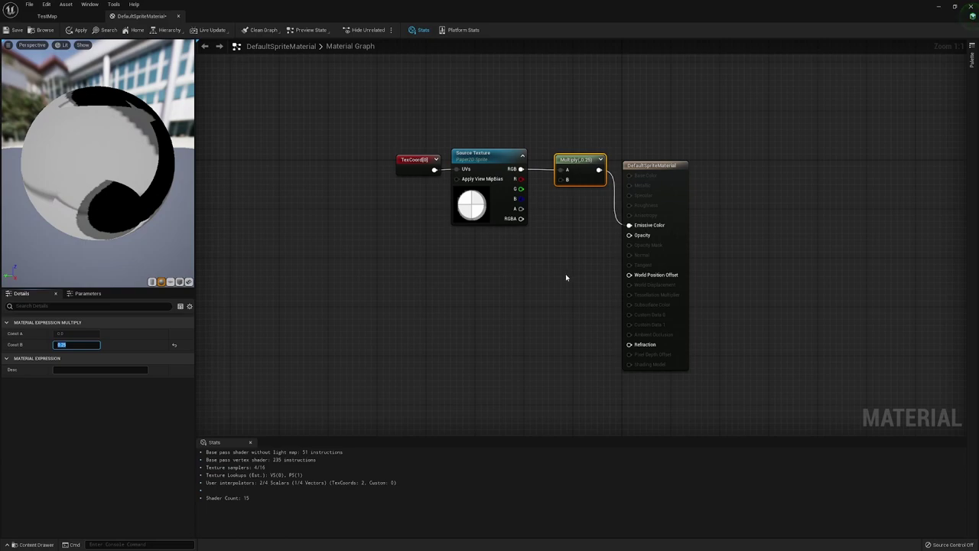
Connect the Source Texture's alpha output to Opacity and set the material's shading model to Default Lit.
drag(525, 209, 629, 235)
click(643, 291)
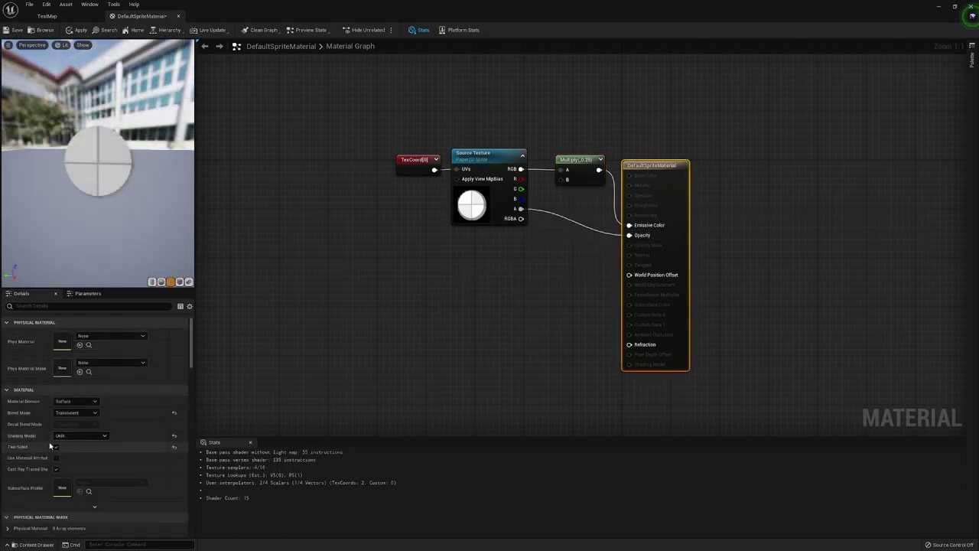
click(85, 435)
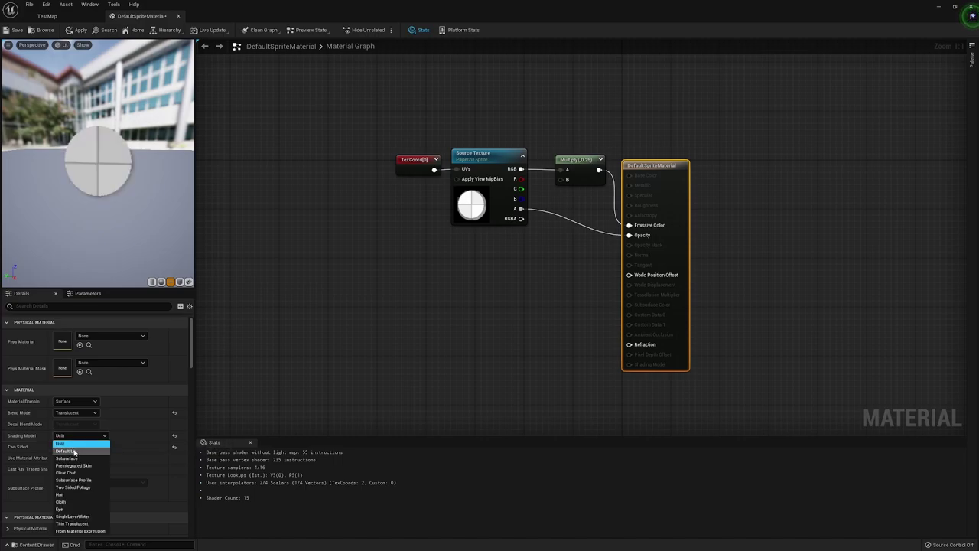
click(76, 454)
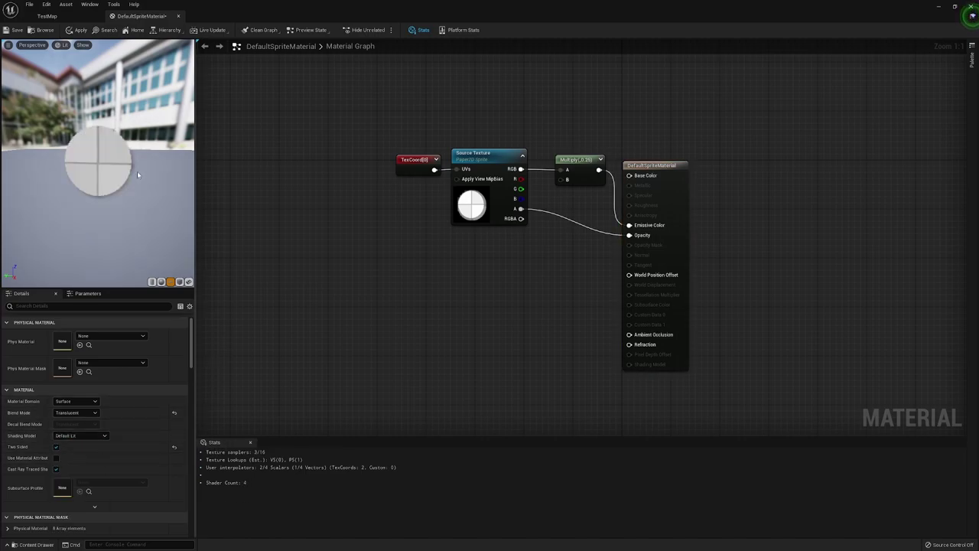
drag(116, 174, 100, 171)
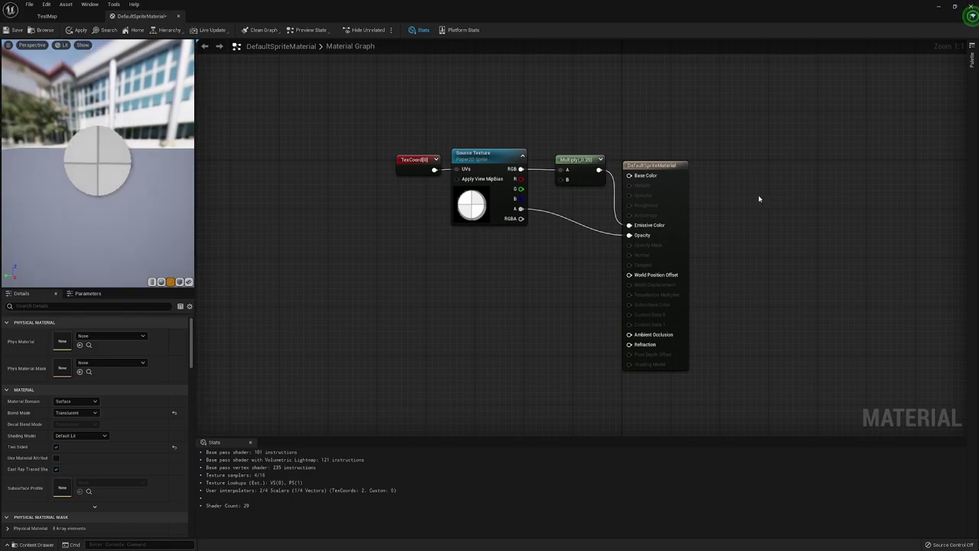
Rewire the Multiply output from Emissive Color to Base Color and inspect the material preview from different angles.
right_drag(600, 146, 653, 156)
drag(655, 143, 442, 243)
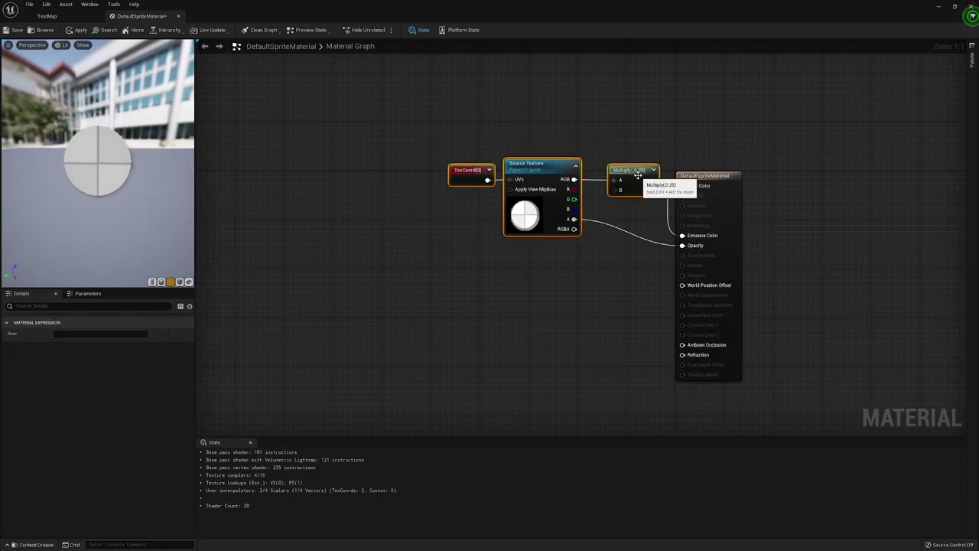
drag(637, 173, 682, 235)
click(648, 200)
drag(633, 180, 690, 203)
drag(683, 189, 683, 187)
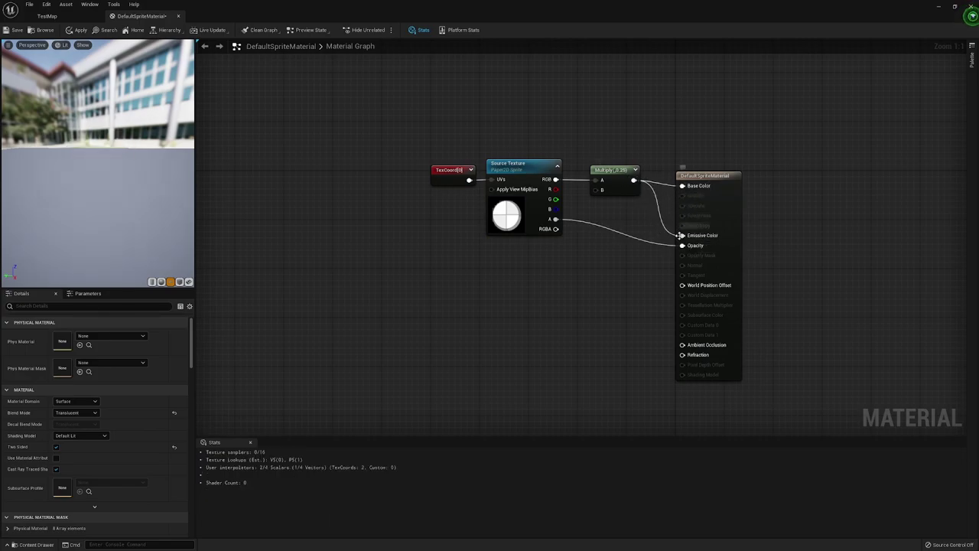
drag(668, 243, 683, 245)
drag(123, 178, 85, 153)
drag(161, 229, 138, 172)
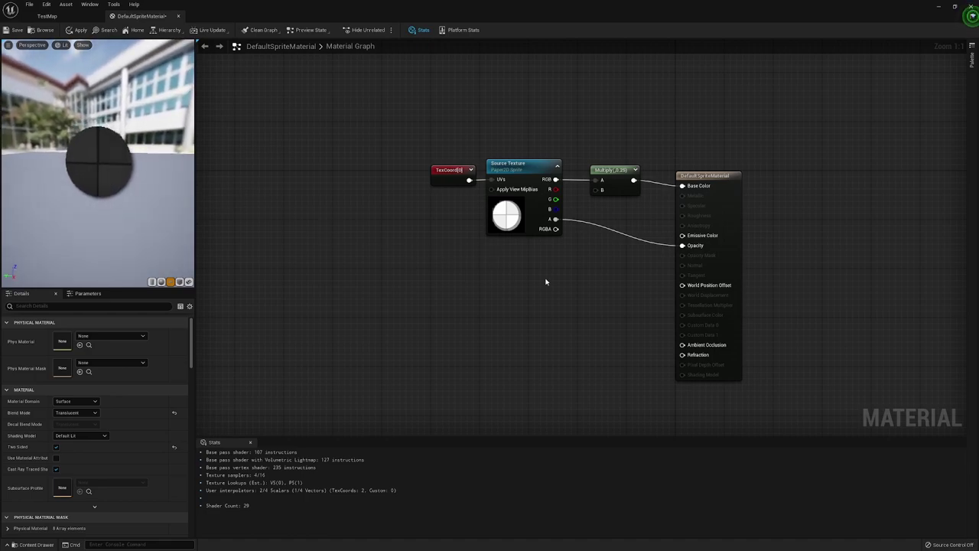
Arrange the TexCoord, Source Texture and Multiply nodes in a straight row level with the Base Color input.
drag(407, 125, 522, 229)
drag(519, 161, 531, 163)
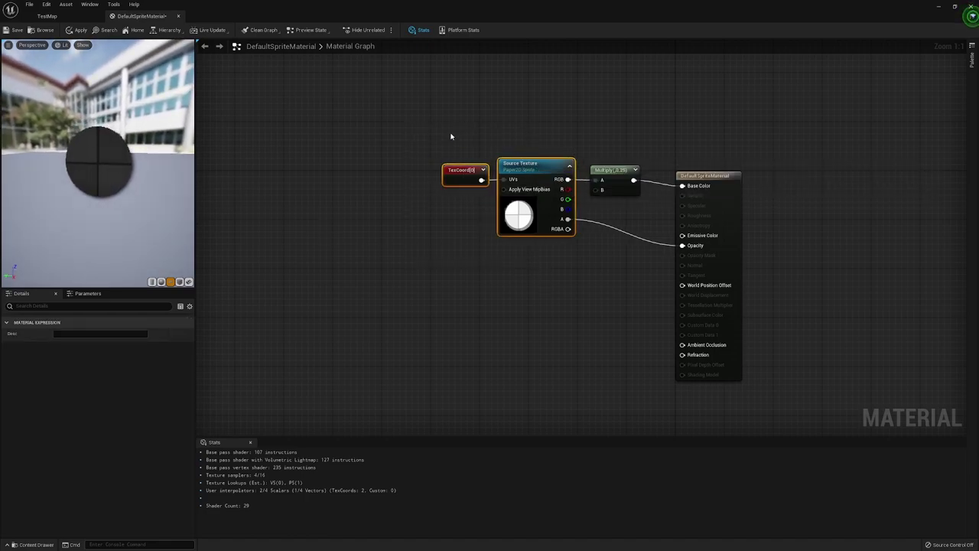
drag(452, 137, 643, 284)
drag(609, 185, 626, 192)
click(407, 109)
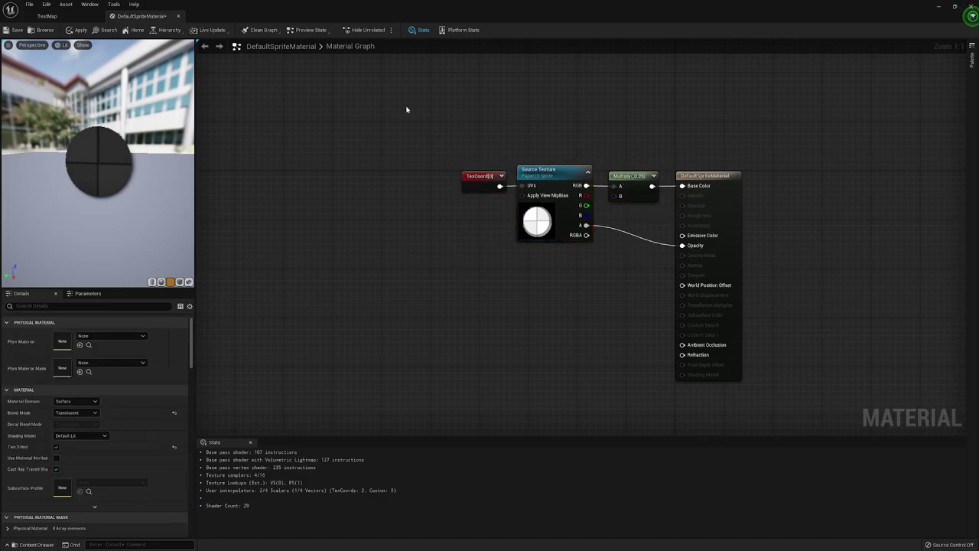
Save and close the sprite material, and rename it M_FPSSprite in the Materials folder.
click(12, 31)
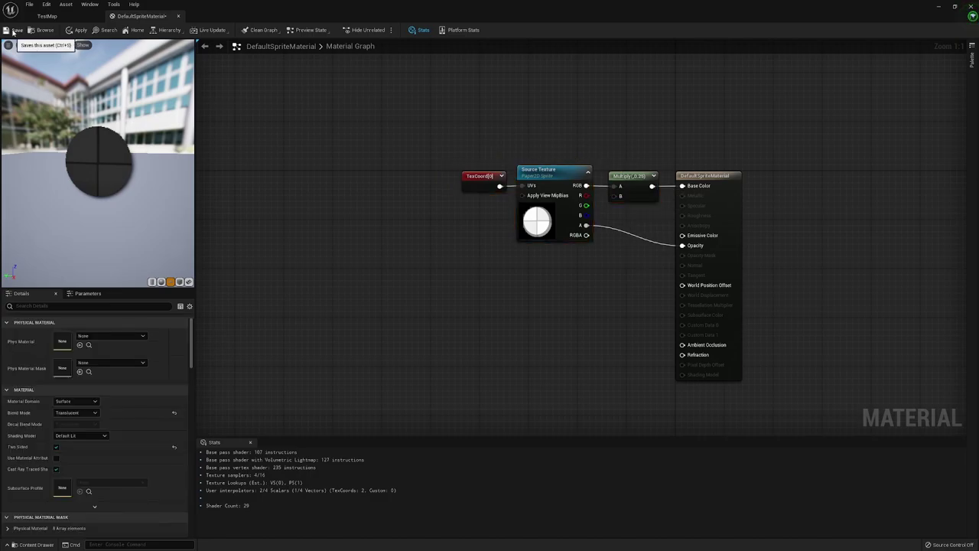
click(180, 16)
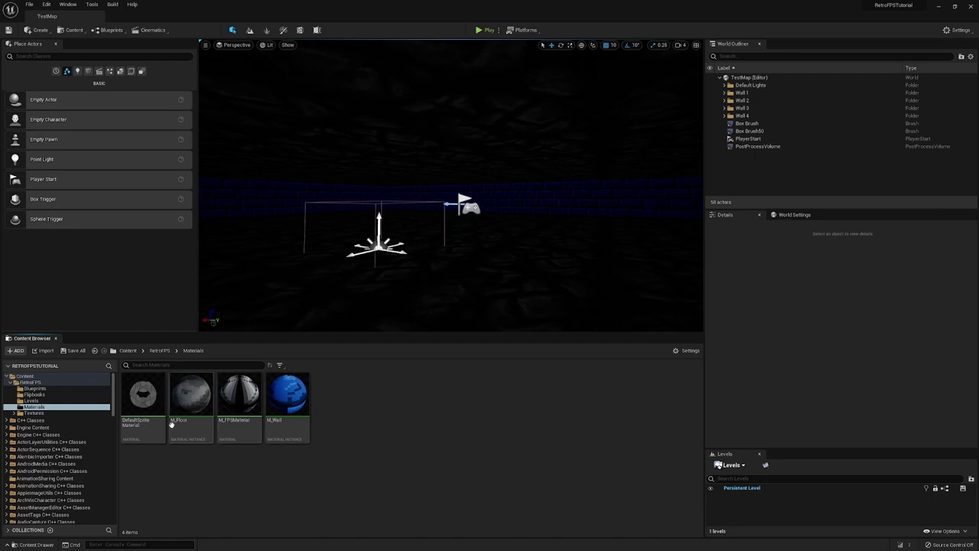
click(143, 398)
key(F2)
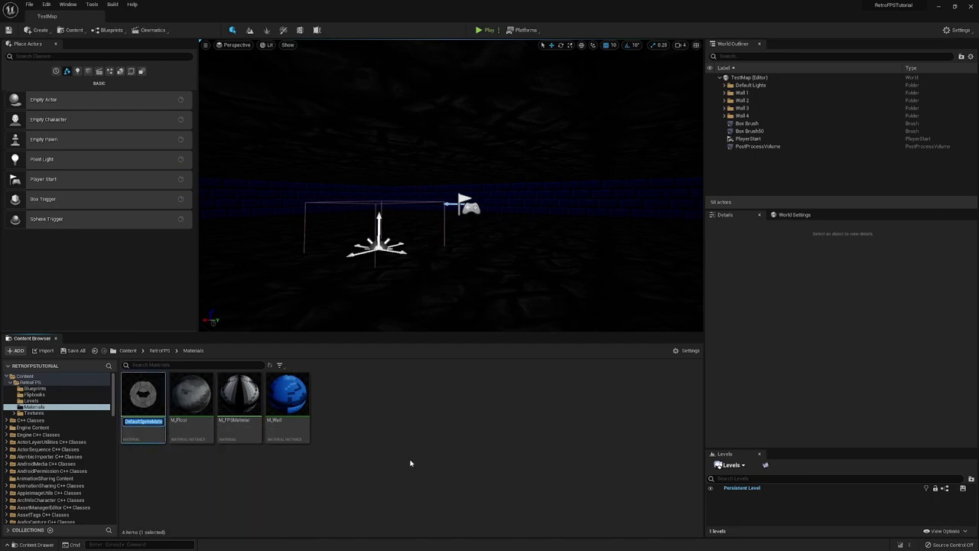
text(M_FPSSprite)
key(Return)
click(410, 463)
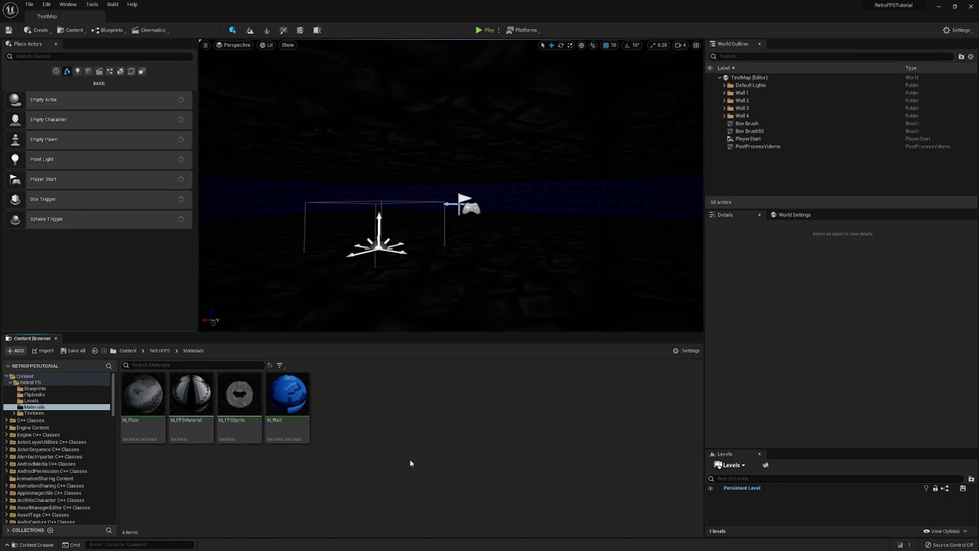
In the FB_PistolFire flipbook, hide engine content from the asset picker and set the default material to M_FPSSprite.
click(34, 394)
double_click(143, 394)
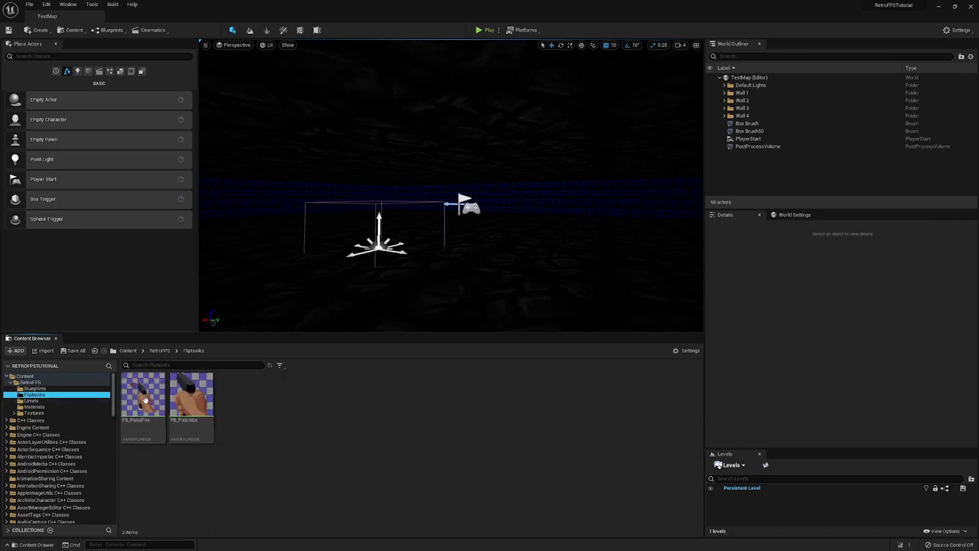
click(788, 199)
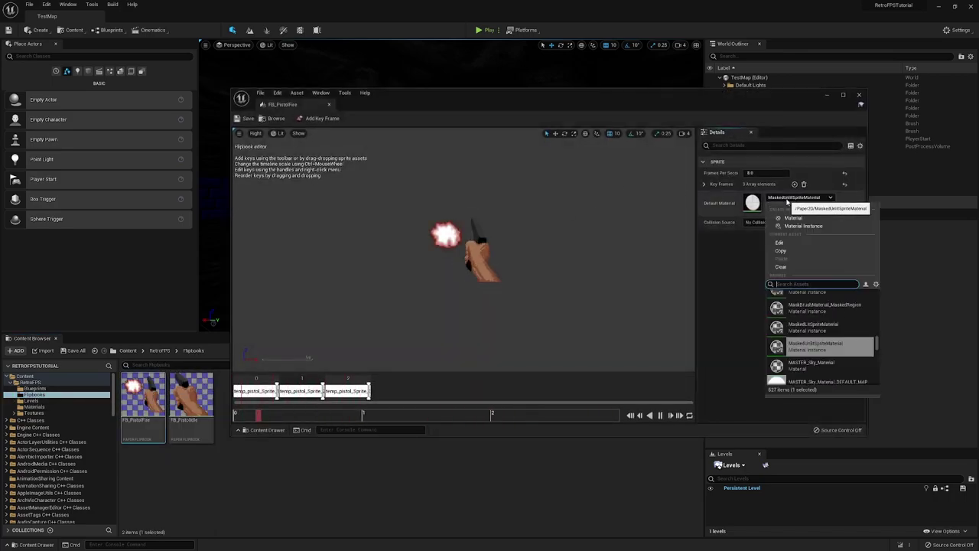
click(876, 284)
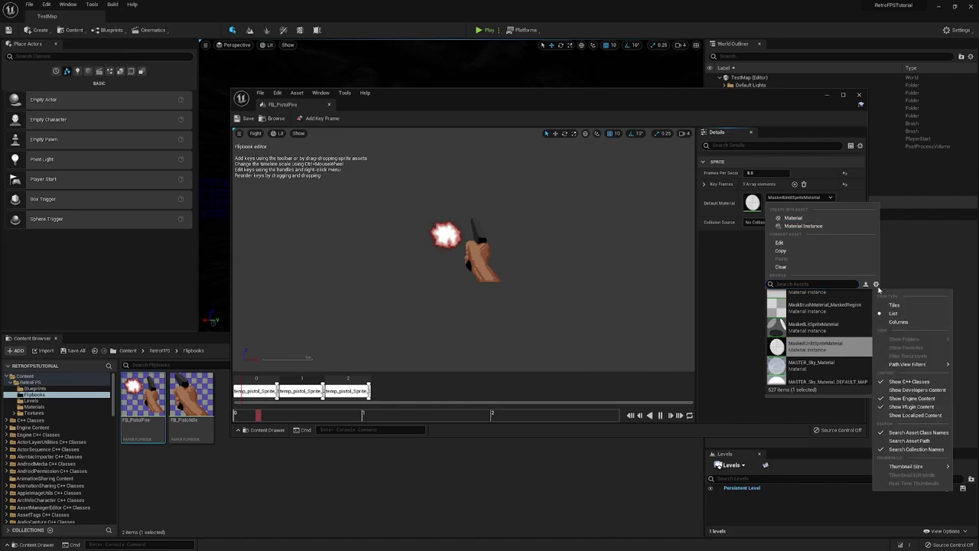
click(916, 399)
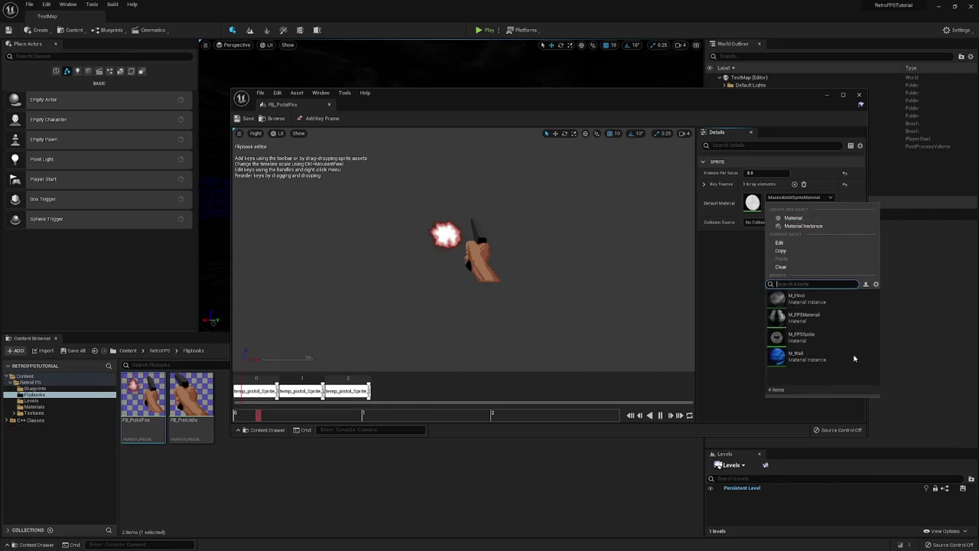
click(811, 371)
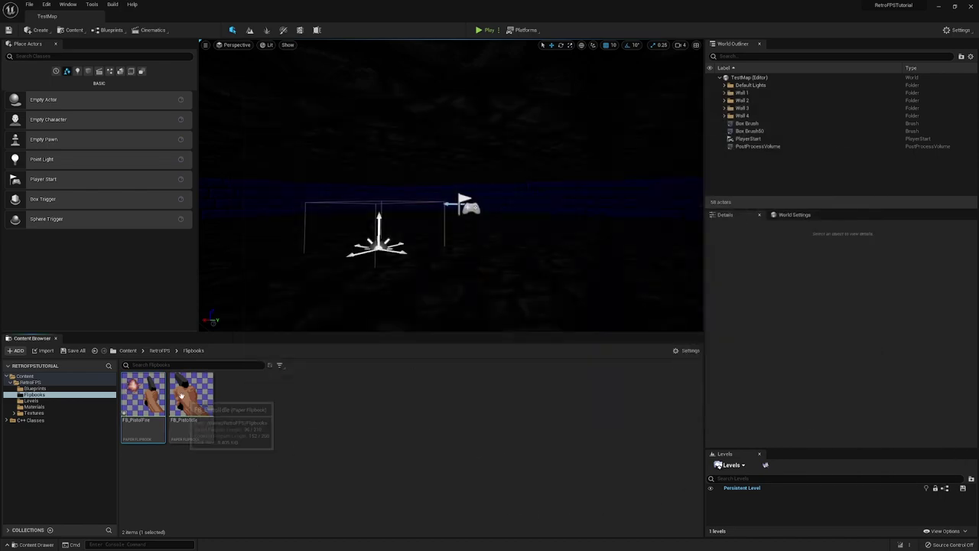
double_click(156, 398)
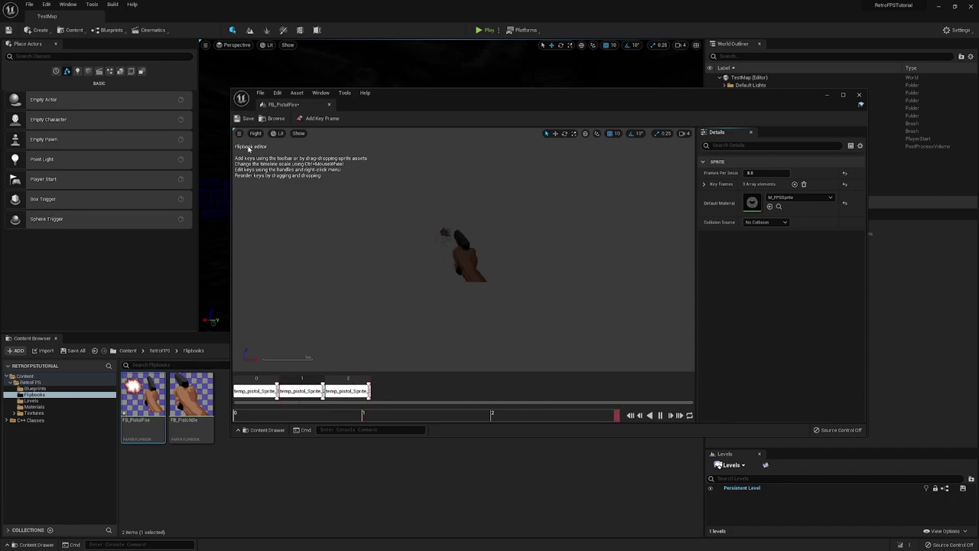
click(329, 104)
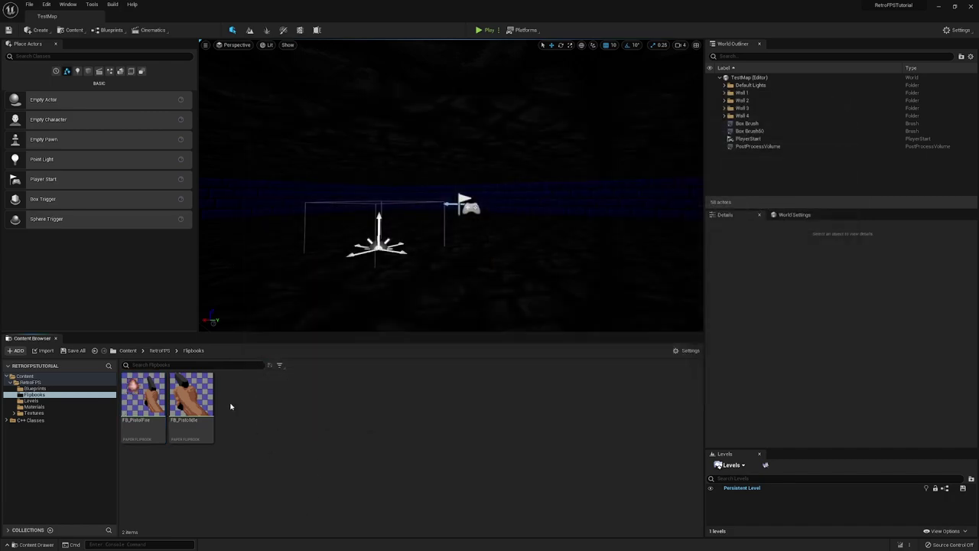
Set the FB_PistolIdle flipbook's default material to M_FPSSprite, then save and close the flipbook.
double_click(191, 394)
click(800, 198)
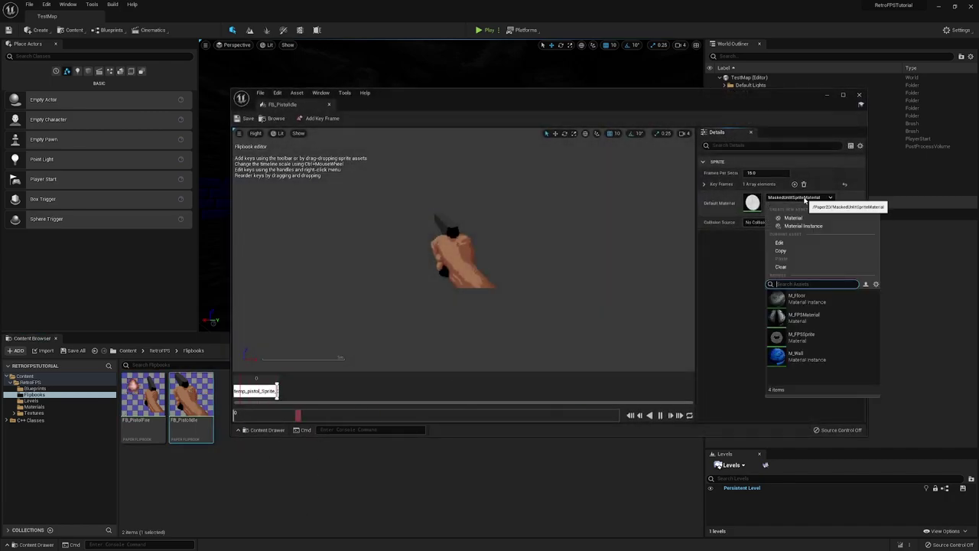
click(801, 336)
click(244, 119)
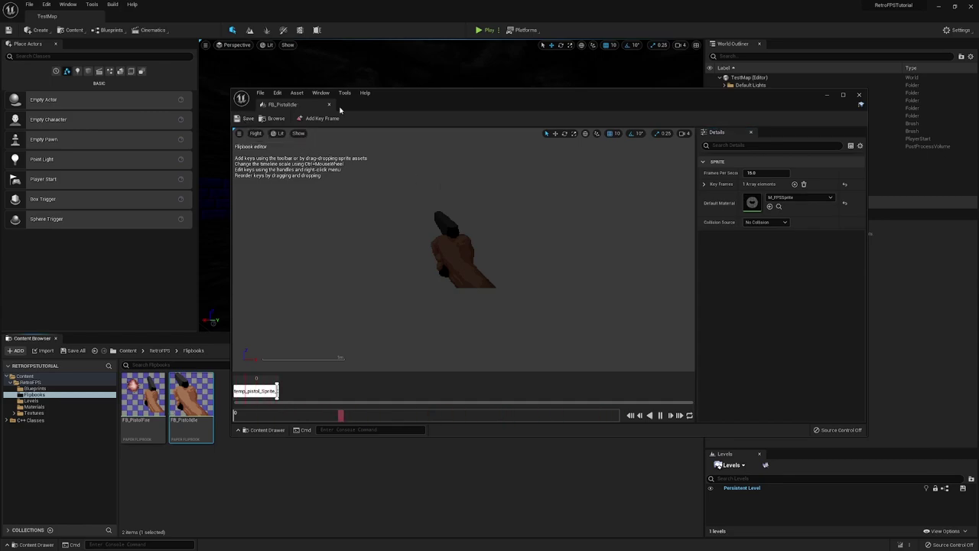
click(328, 104)
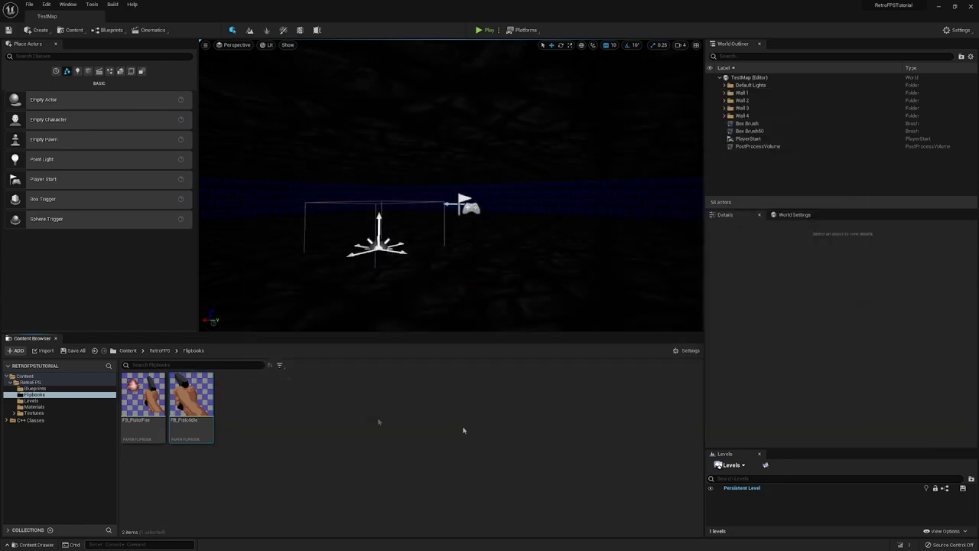
Create a Canvas Render Target named CRT_Weapon in the RetroFPS Textures folder.
click(160, 350)
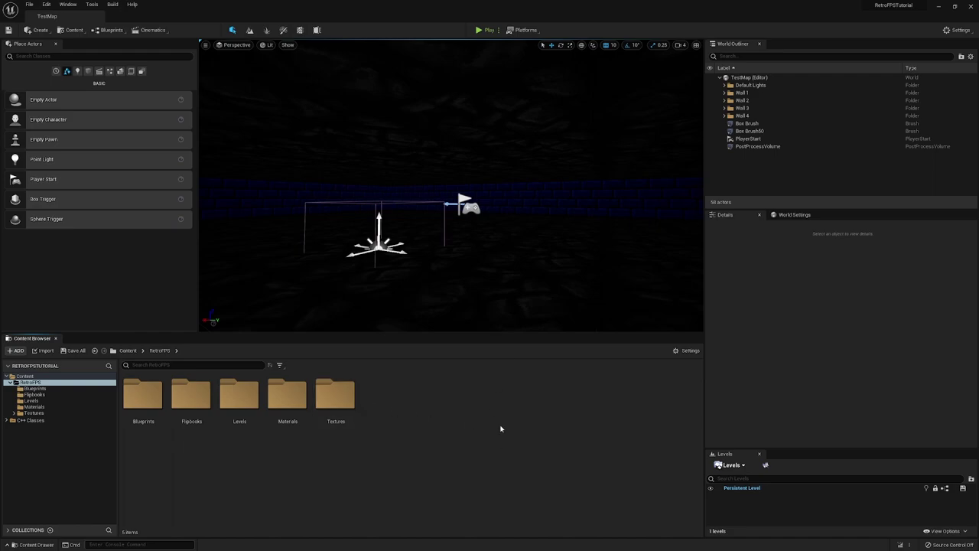
double_click(332, 395)
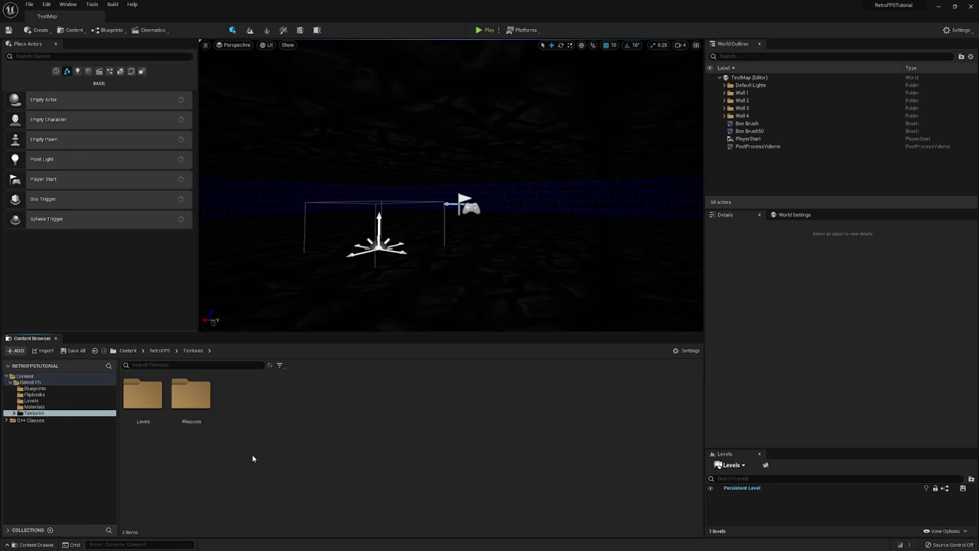
right_click(276, 420)
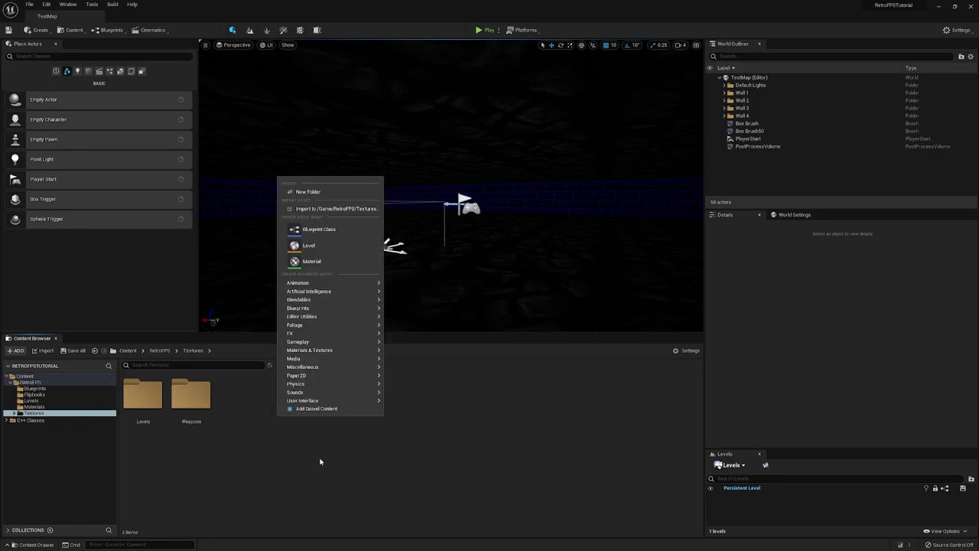
mouse_move(326, 309)
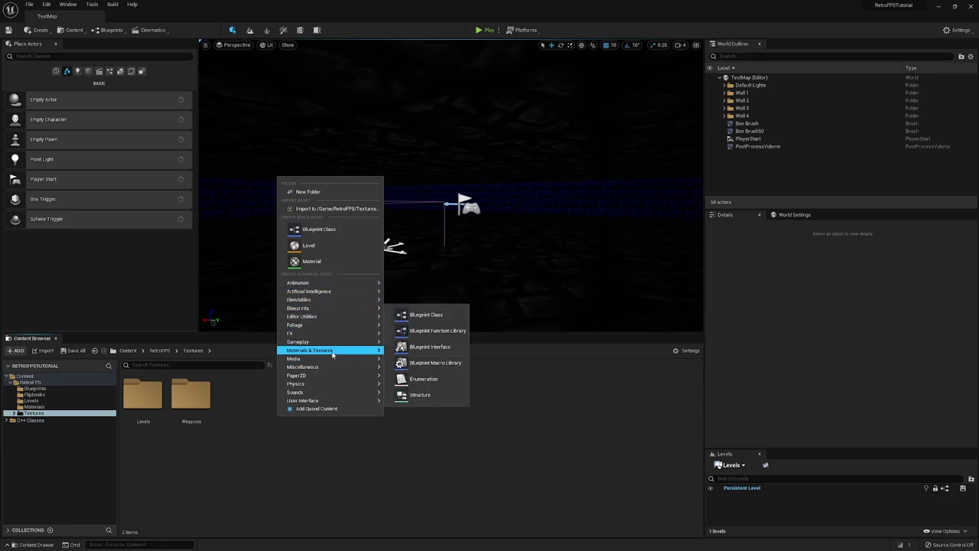
mouse_move(334, 351)
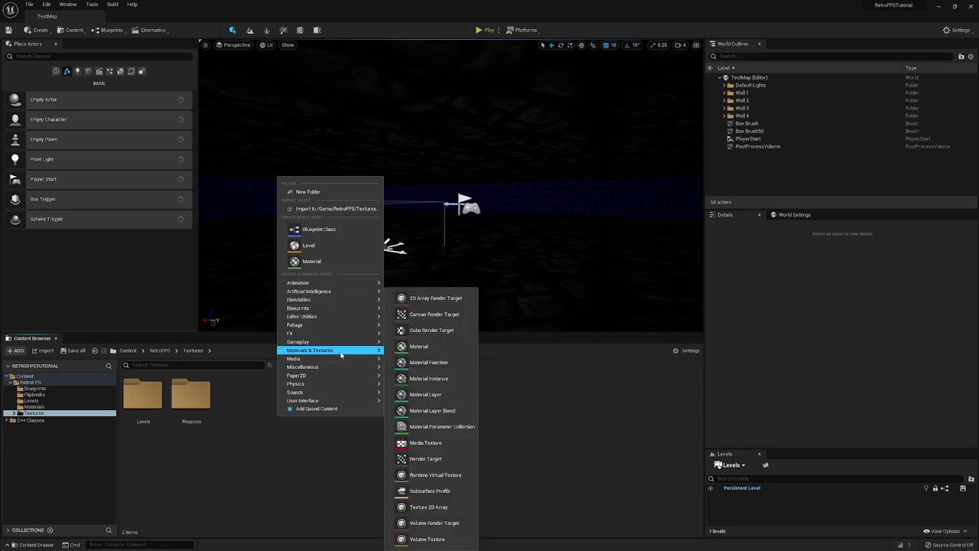
click(449, 318)
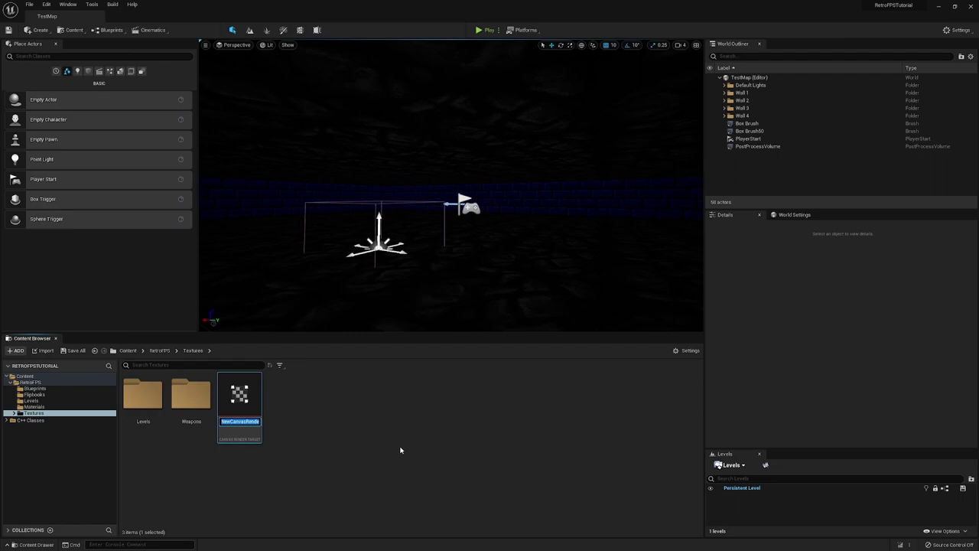
text(CRT_Weapon)
key(Return)
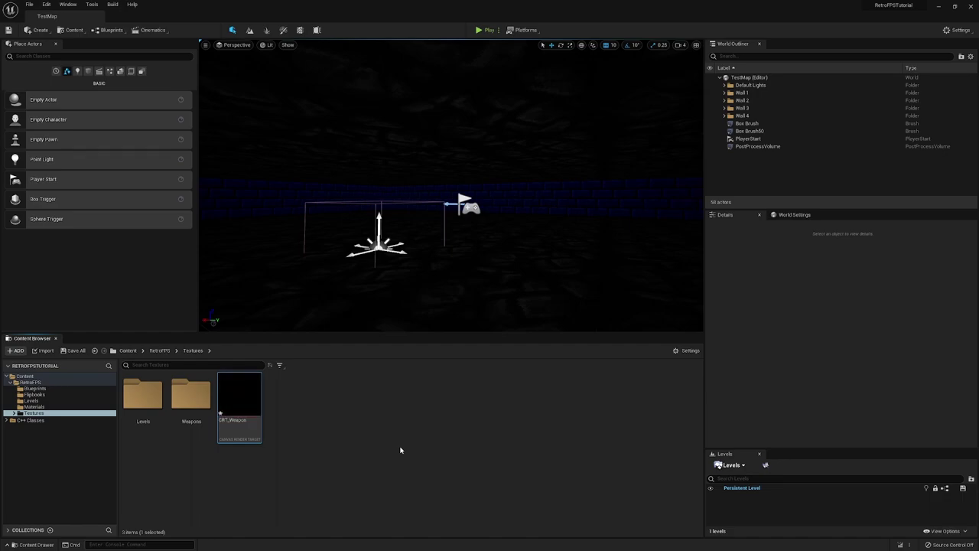
Open CRT_Weapon docked beside the level tab and set its size to 426 by 240.
double_click(241, 402)
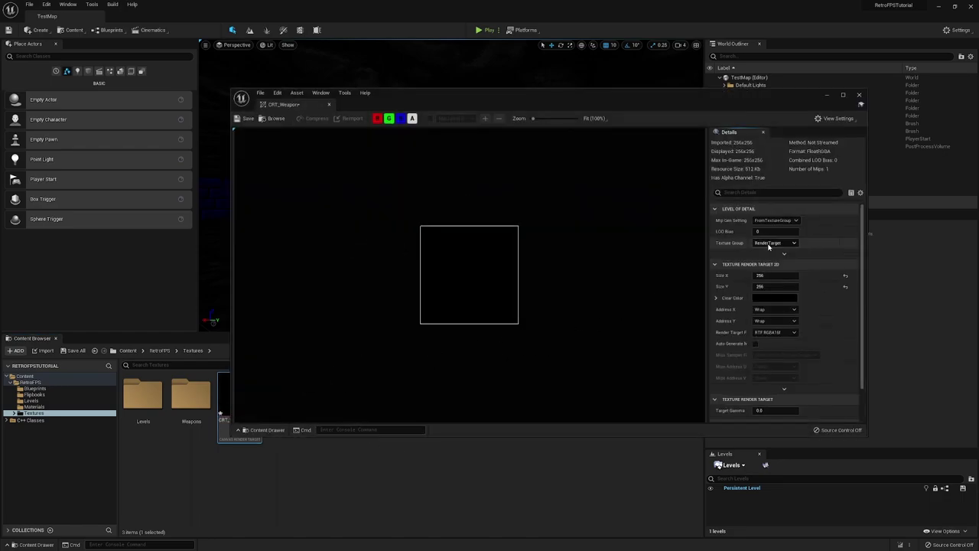
drag(280, 104, 290, 18)
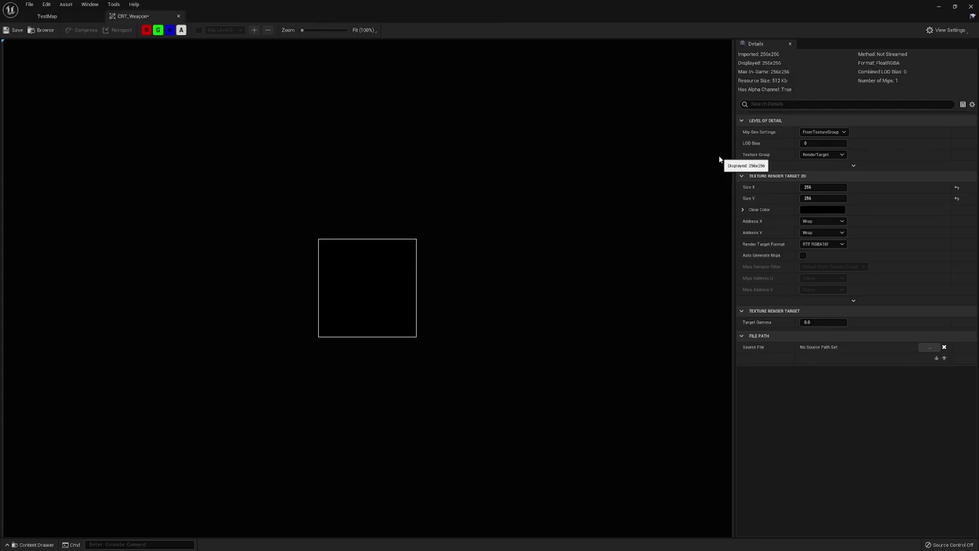
click(820, 187)
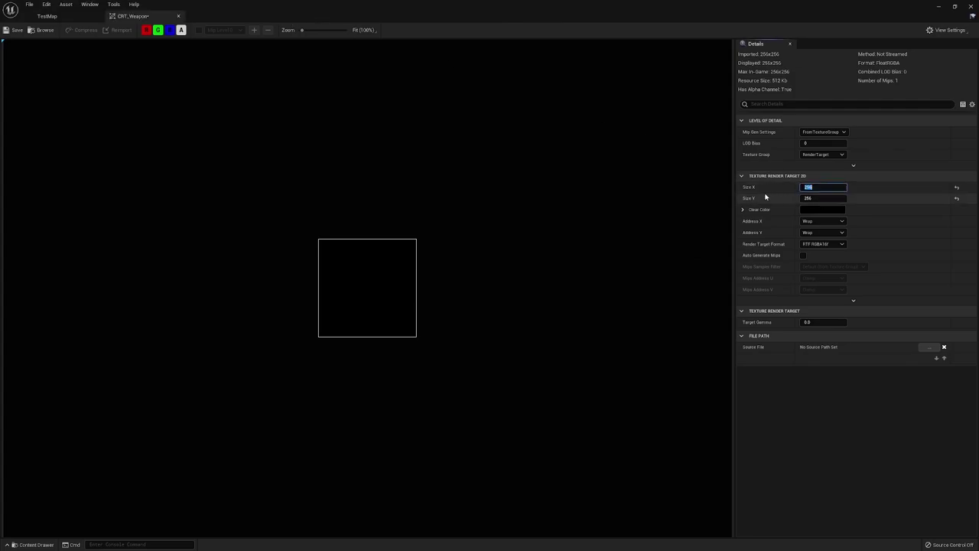
click(825, 199)
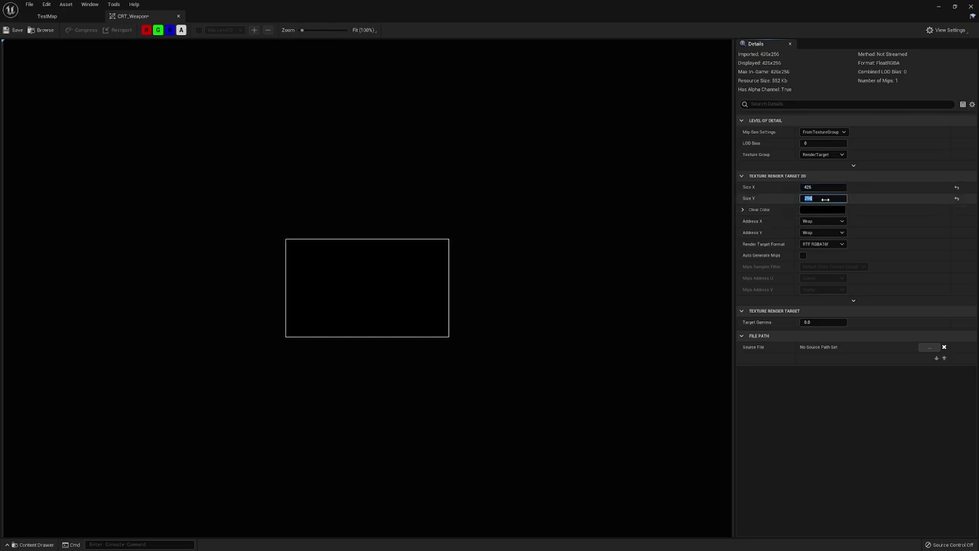
key(Return)
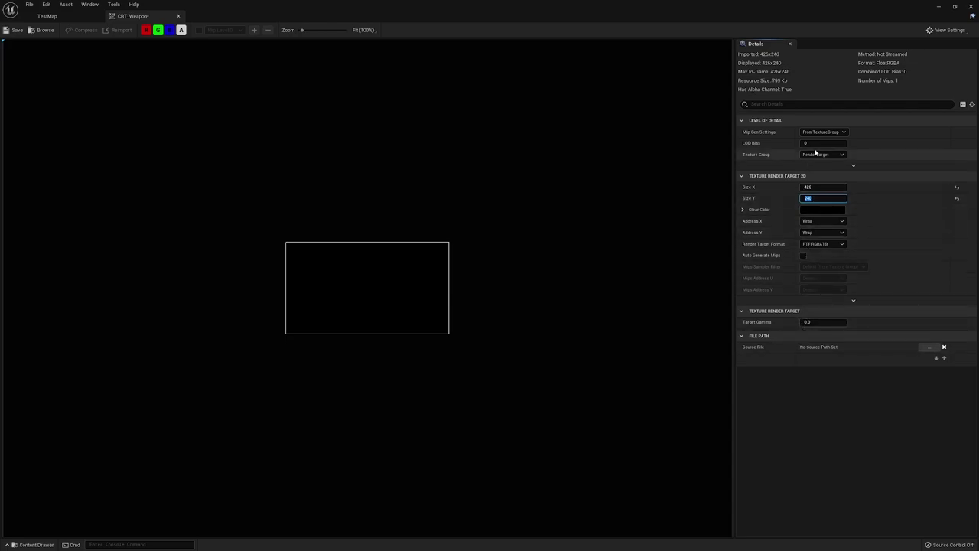
Set the render target's texture group to 2D Pixels (unfiltered) and save the asset.
click(816, 156)
scroll(822, 283, down, 3)
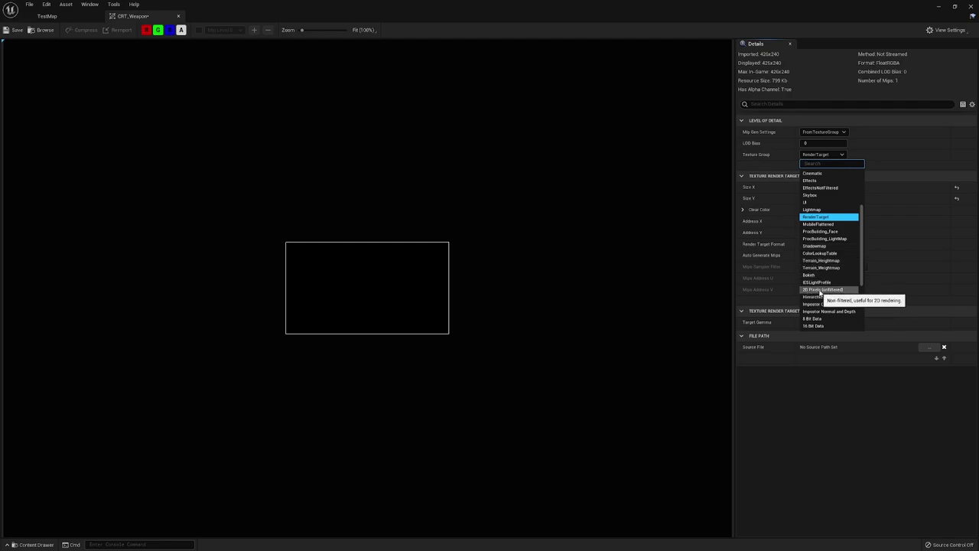
click(822, 290)
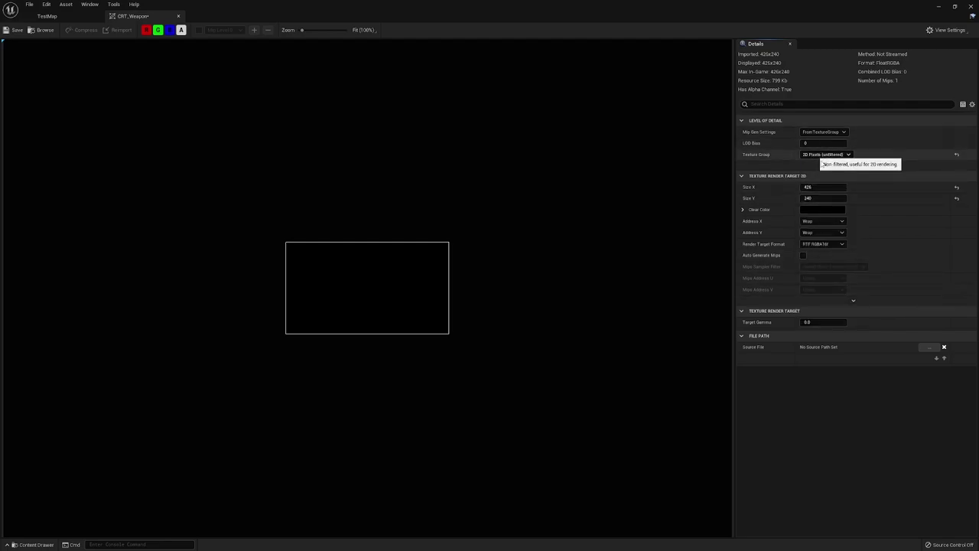
click(10, 32)
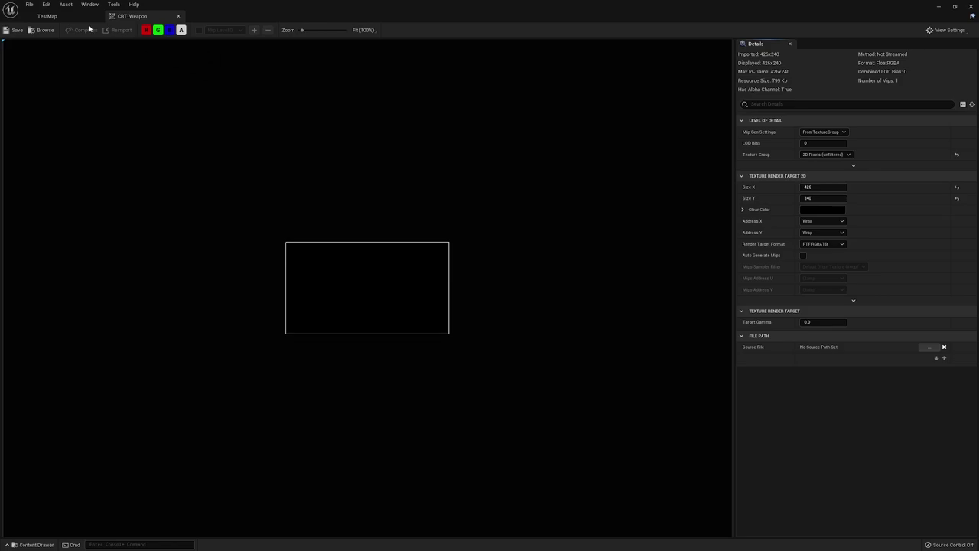
Create a material from the CRT_Weapon render target and name it M_CRT_Weapon.
click(47, 15)
right_click(243, 394)
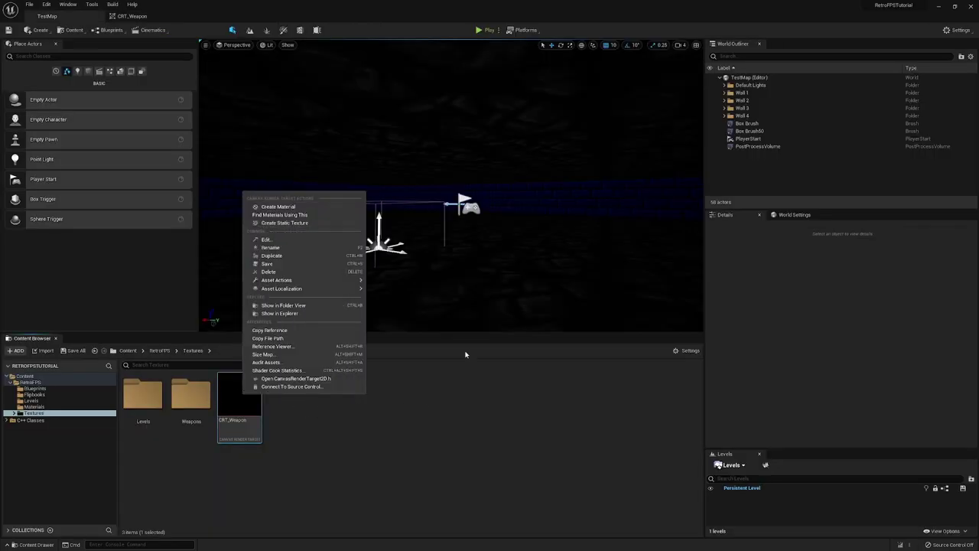
click(298, 208)
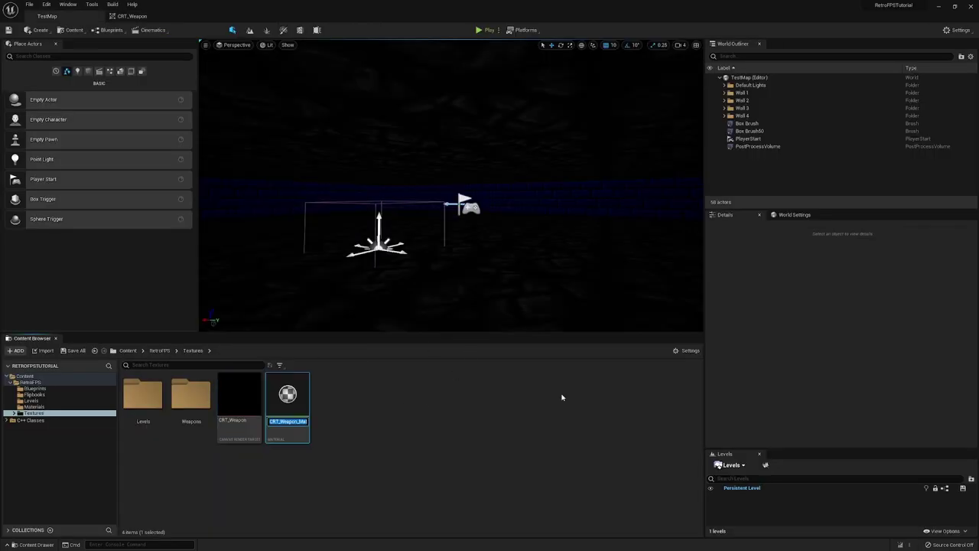
key(Return)
key(BackSpace)
key(BackSpace)
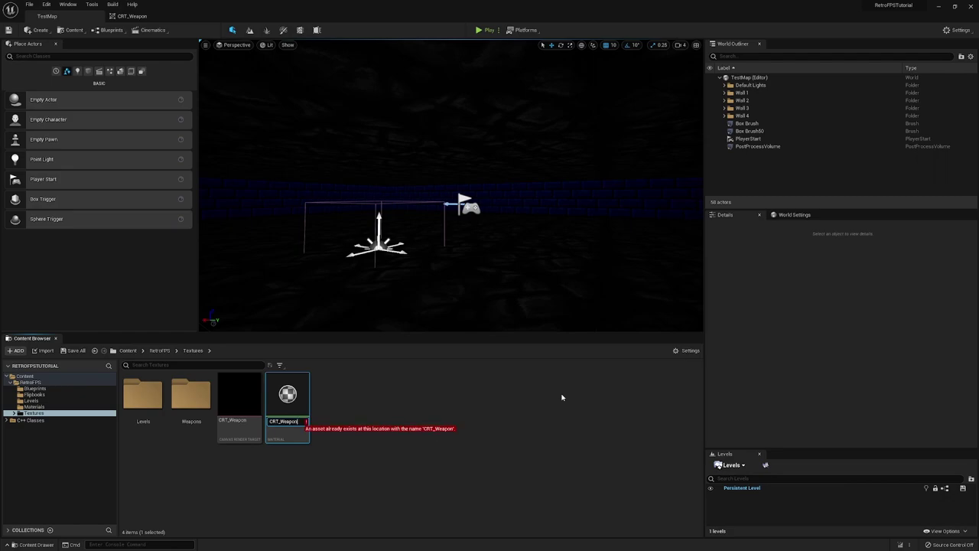
key(Home)
text(M)
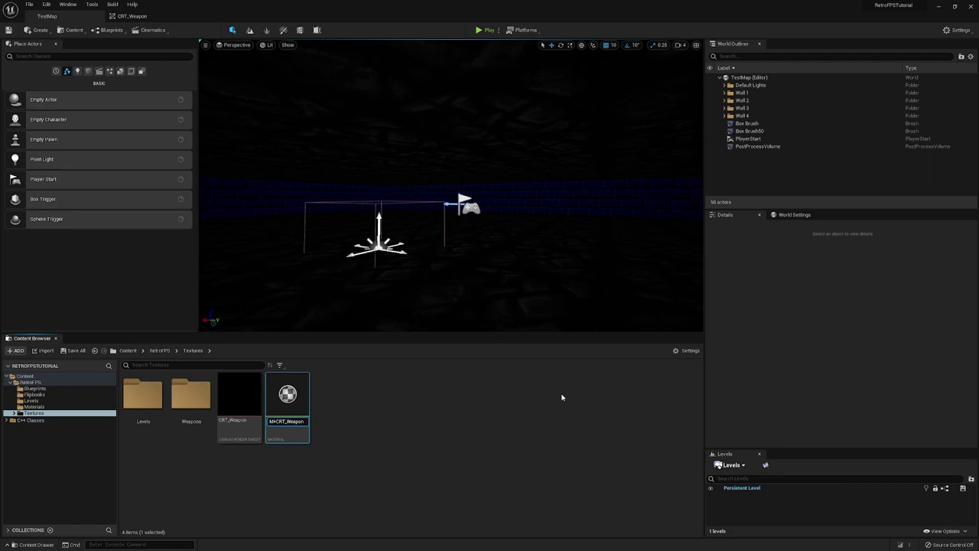
key(Return)
click(416, 424)
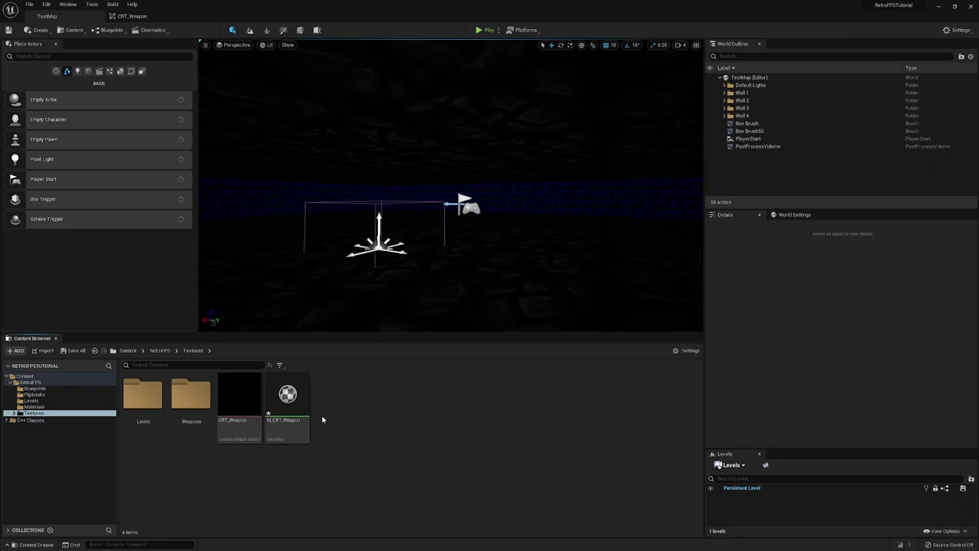
Set M_CRT_Weapon's material domain to User Interface and its blend mode to Translucent.
double_click(286, 394)
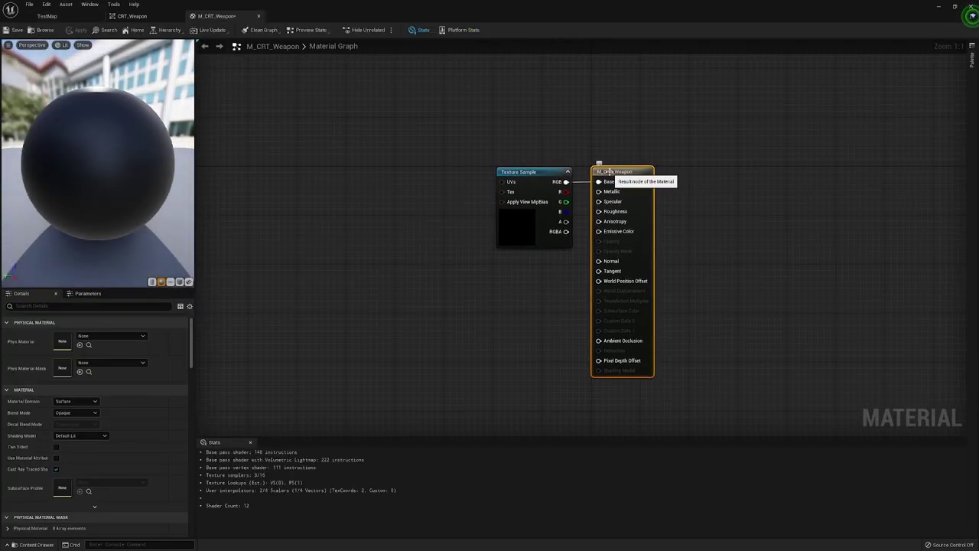
click(76, 402)
click(70, 446)
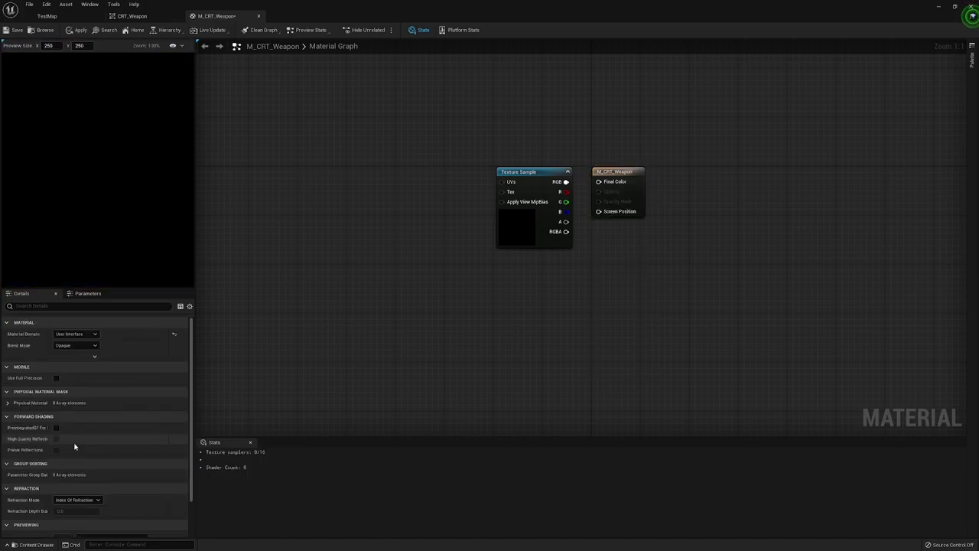
click(77, 345)
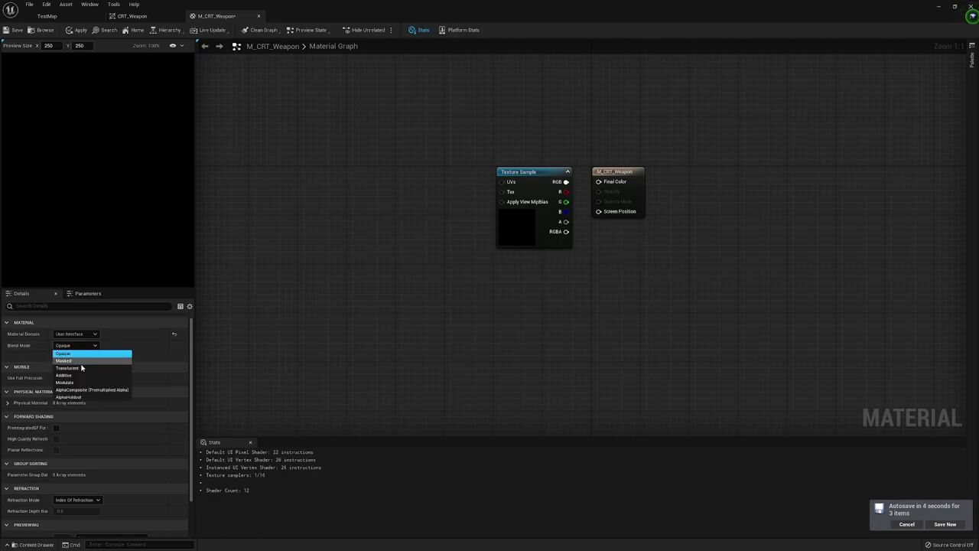
click(71, 369)
Wire the Texture Sample's RGB to Final Color and its alpha through a OneMinus node to Opacity, and save the material.
right_drag(624, 284, 667, 310)
drag(609, 207, 705, 202)
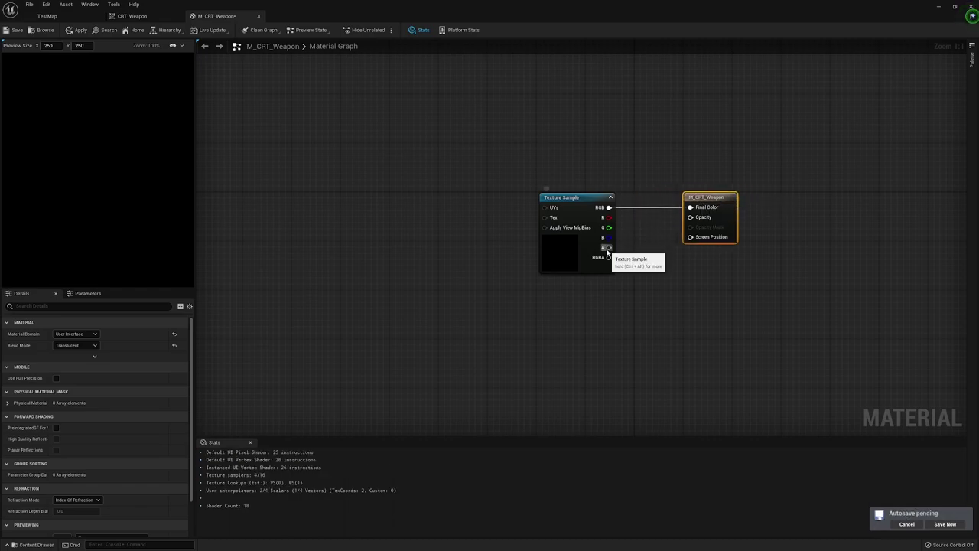
drag(608, 248, 632, 244)
click(645, 236)
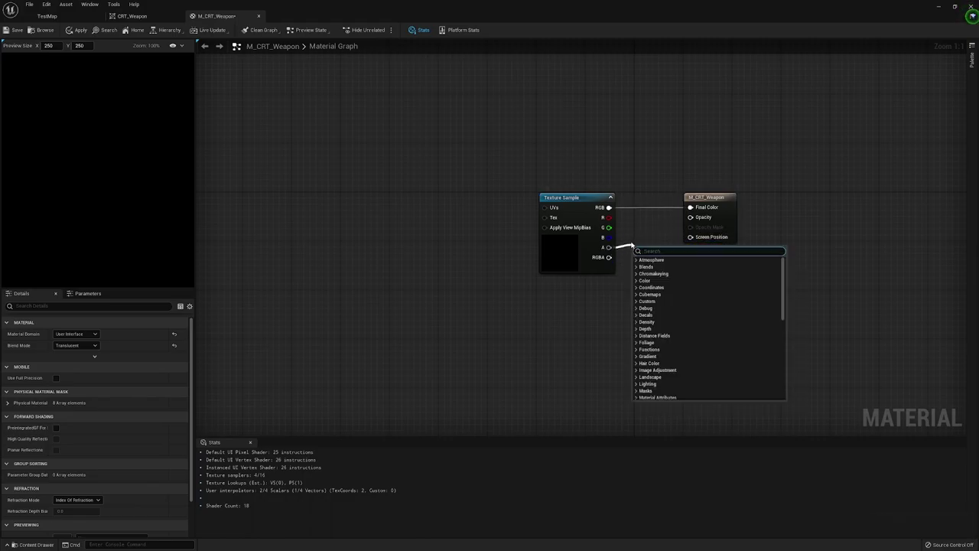
text(1-)
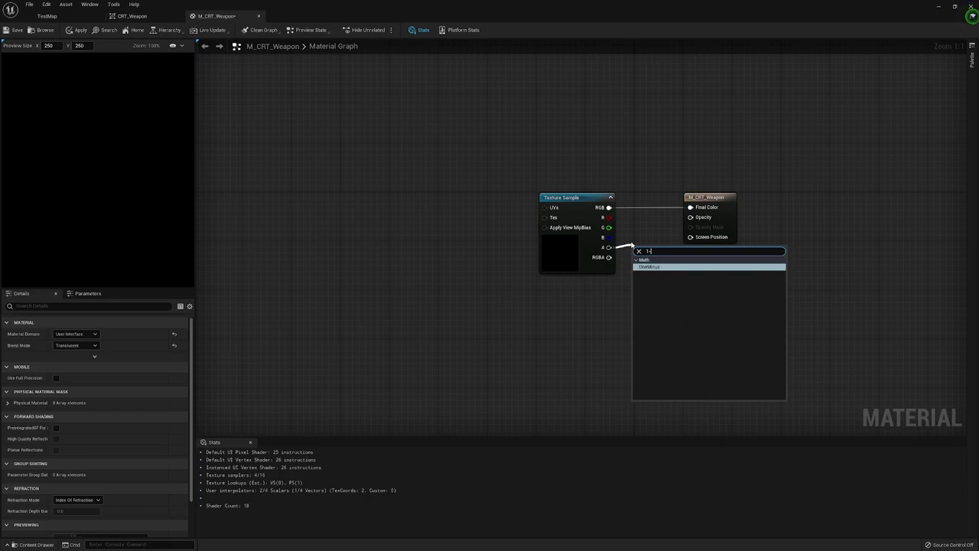
key(Return)
drag(650, 260, 690, 217)
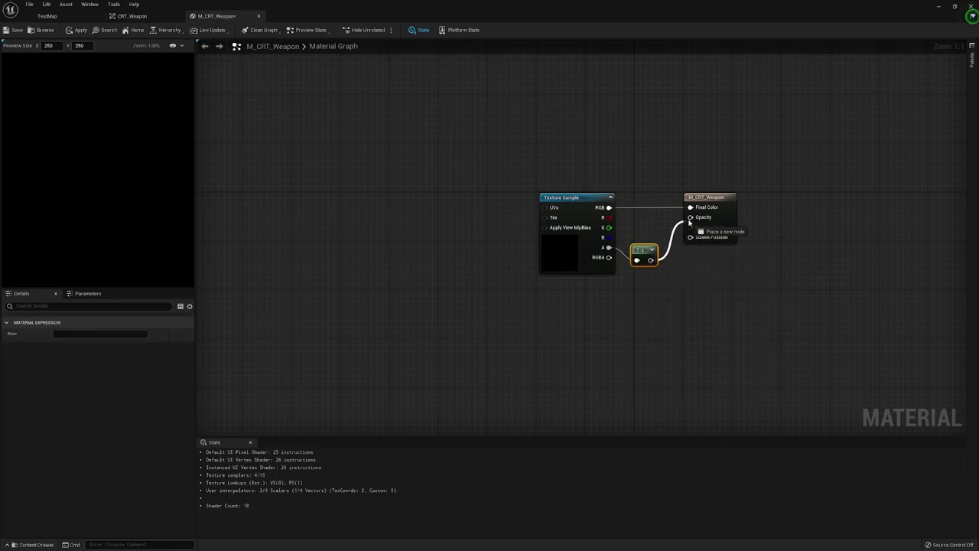
drag(640, 254, 647, 233)
click(480, 120)
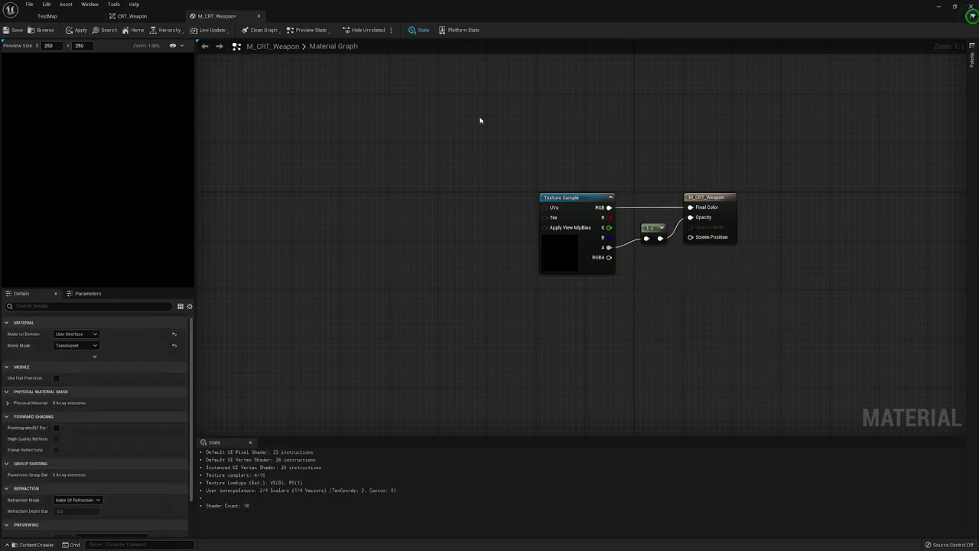
key(ctrl+s)
Create a Widget Blueprint named WBP_HUD in the RetroFPS Blueprints folder.
click(47, 16)
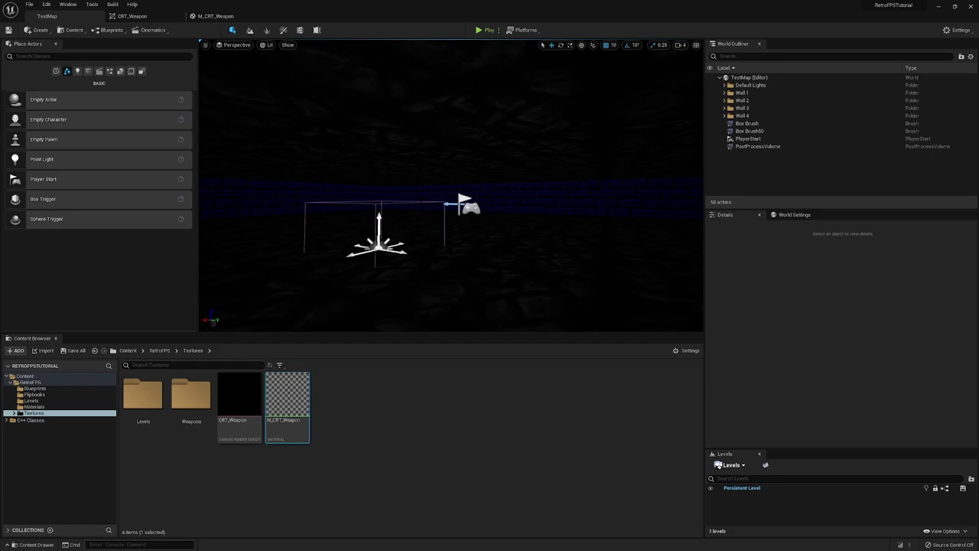
click(390, 389)
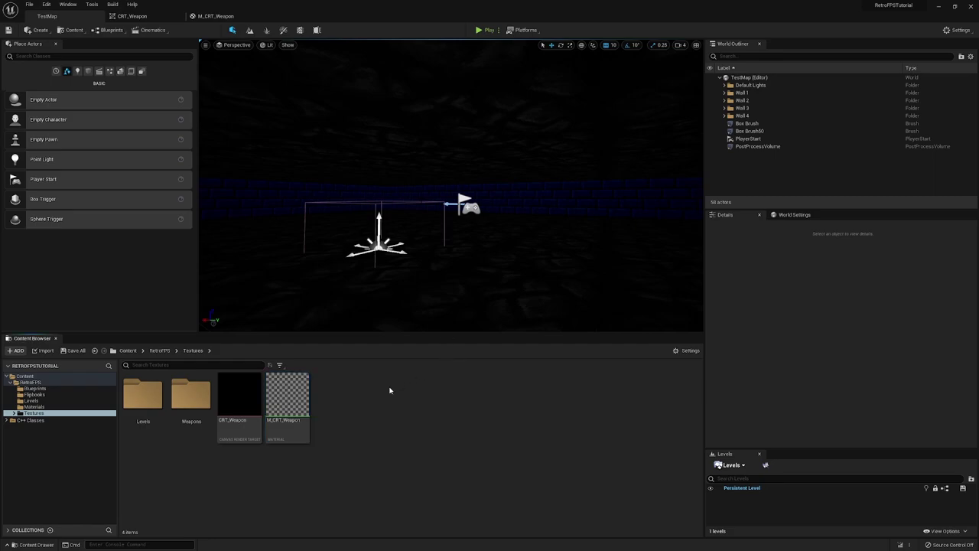
click(159, 350)
double_click(143, 394)
right_click(301, 423)
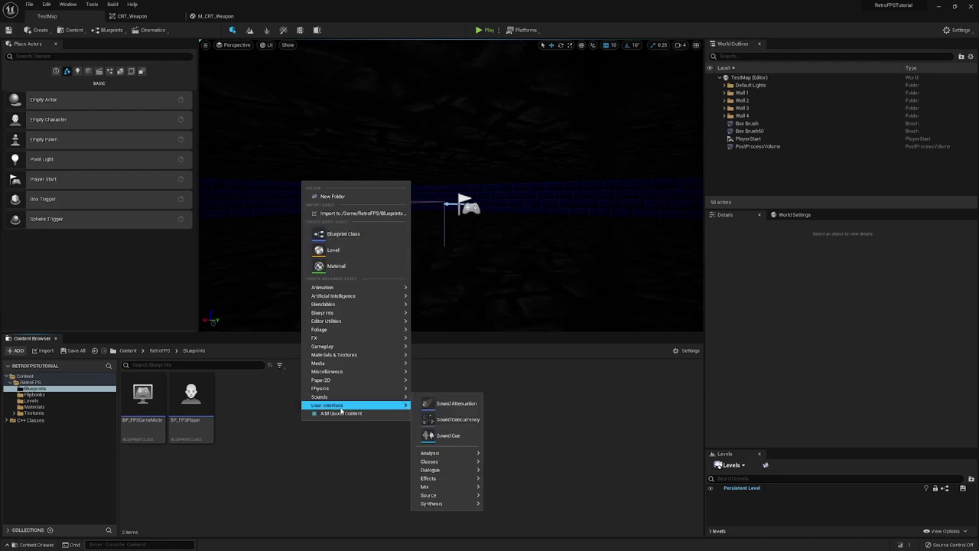
mouse_move(341, 408)
click(450, 460)
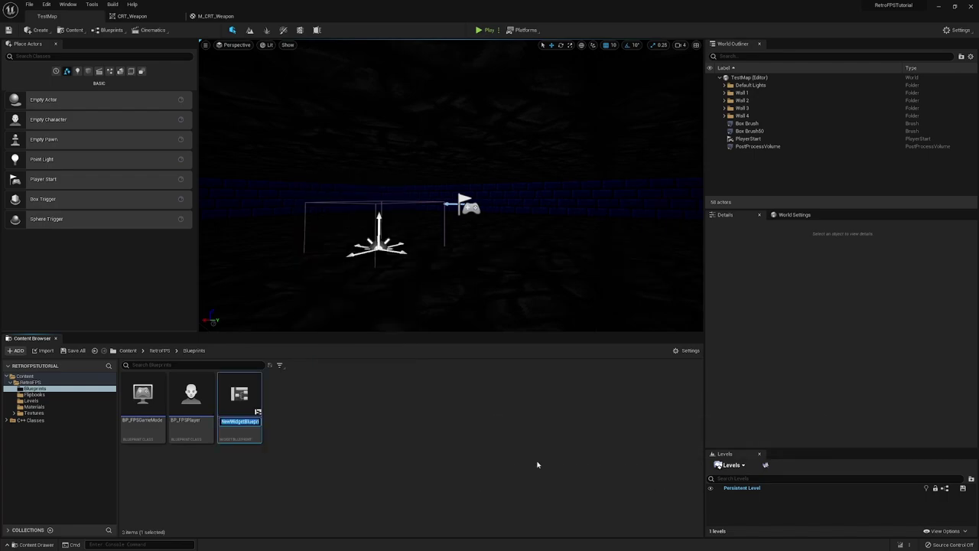
text(WBP_HUD)
key(Return)
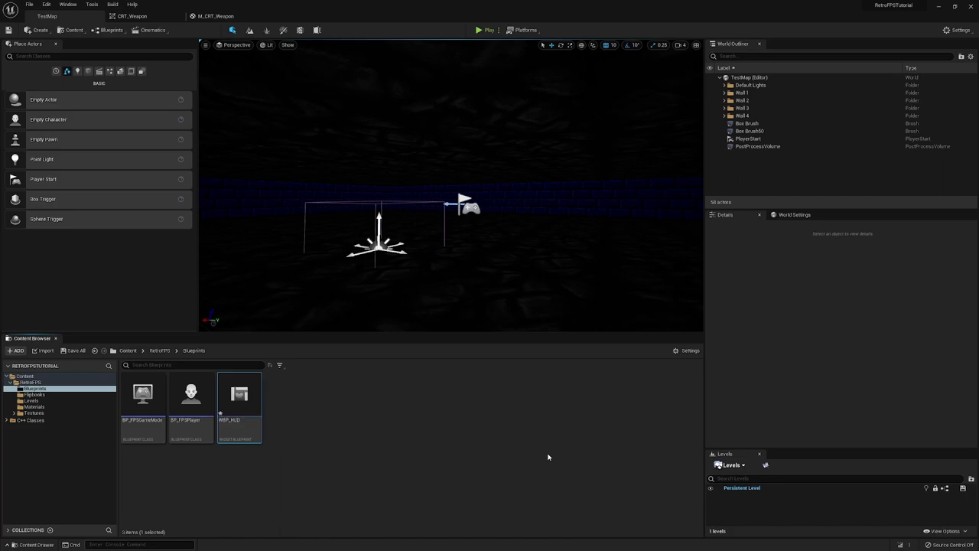
Open WBP_HUD in the widget designer and replace its root Canvas Panel with an Overlay.
double_click(239, 394)
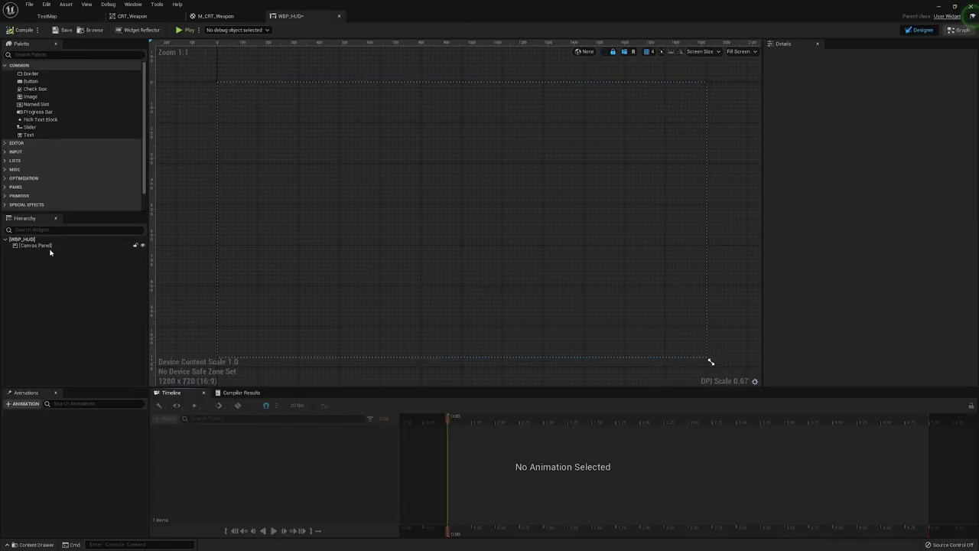
click(46, 247)
right_click(45, 247)
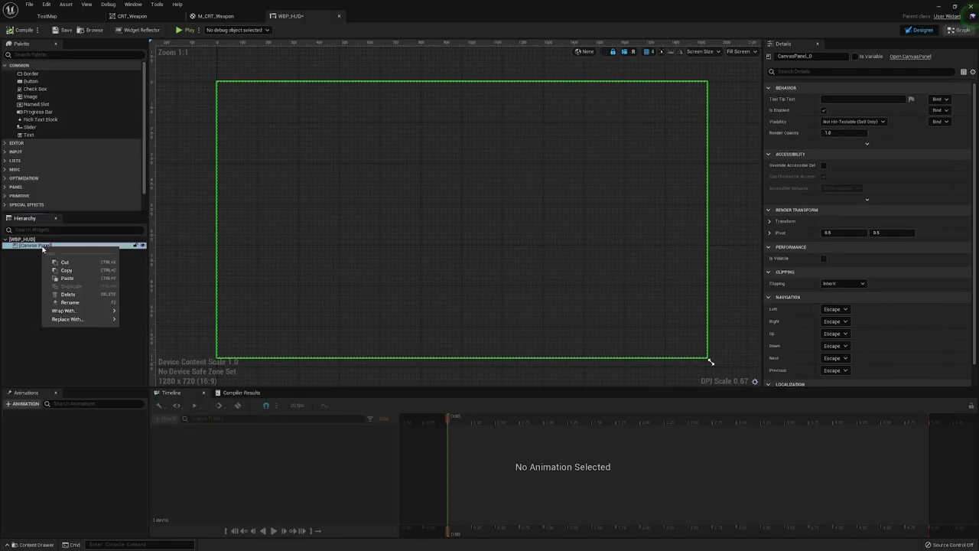
mouse_move(73, 322)
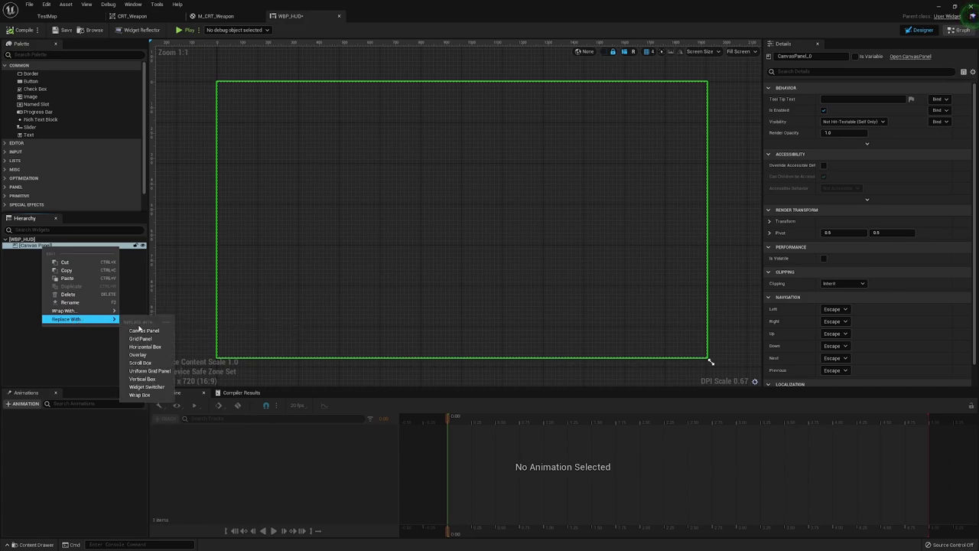
click(139, 355)
click(29, 245)
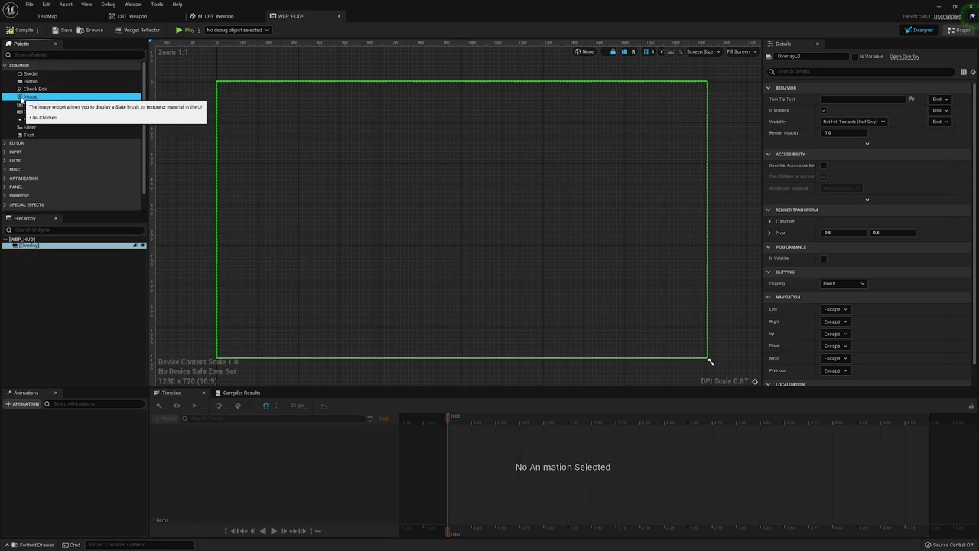
Add an Image widget inside the Overlay and rename it Weapon.
drag(31, 96, 29, 256)
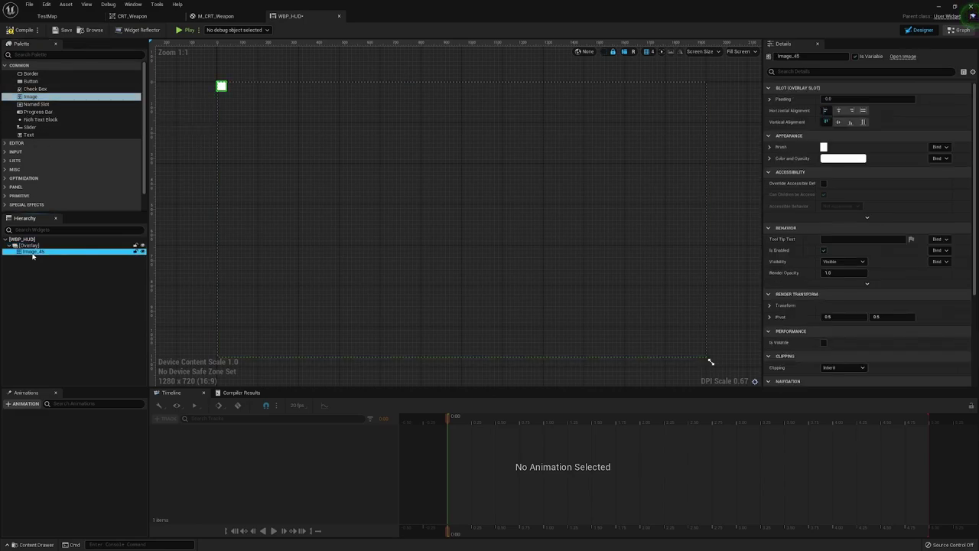
double_click(32, 253)
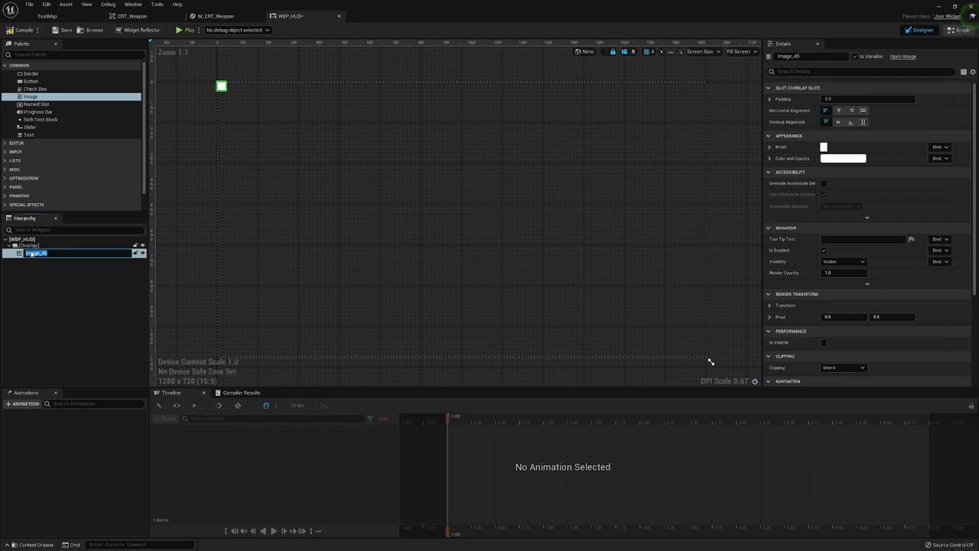
text(Weapon)
key(Return)
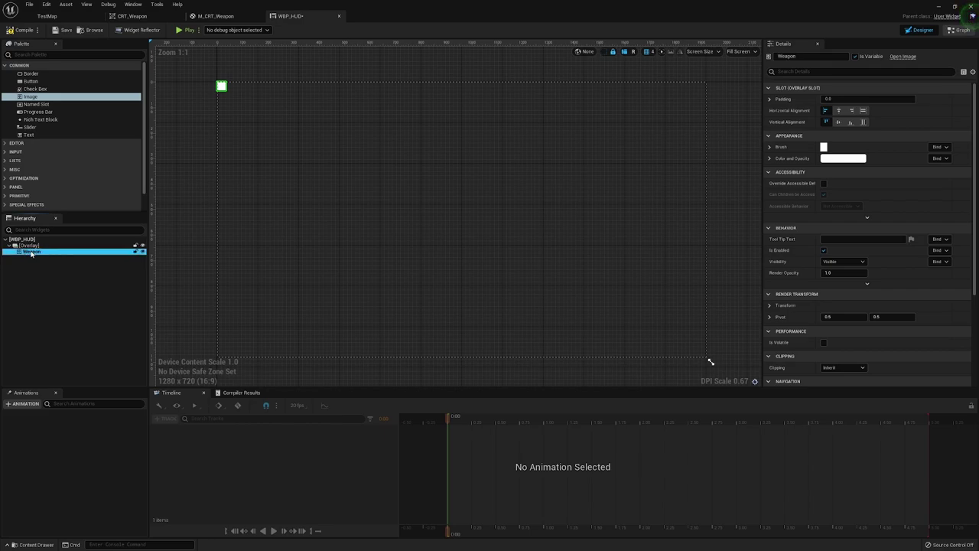
Make the Weapon image fill the Overlay horizontally and vertically, and set its brush image to M_CRT_Weapon.
click(863, 111)
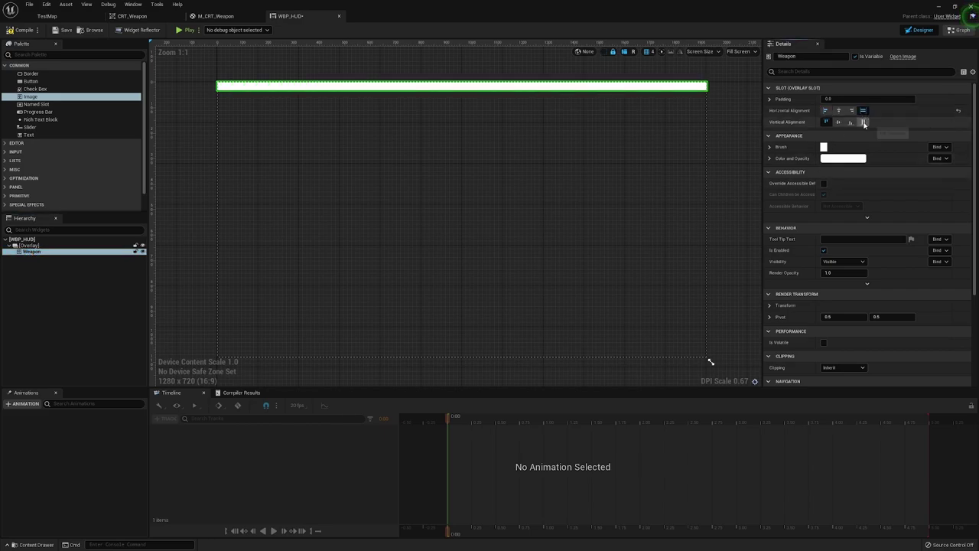
click(864, 122)
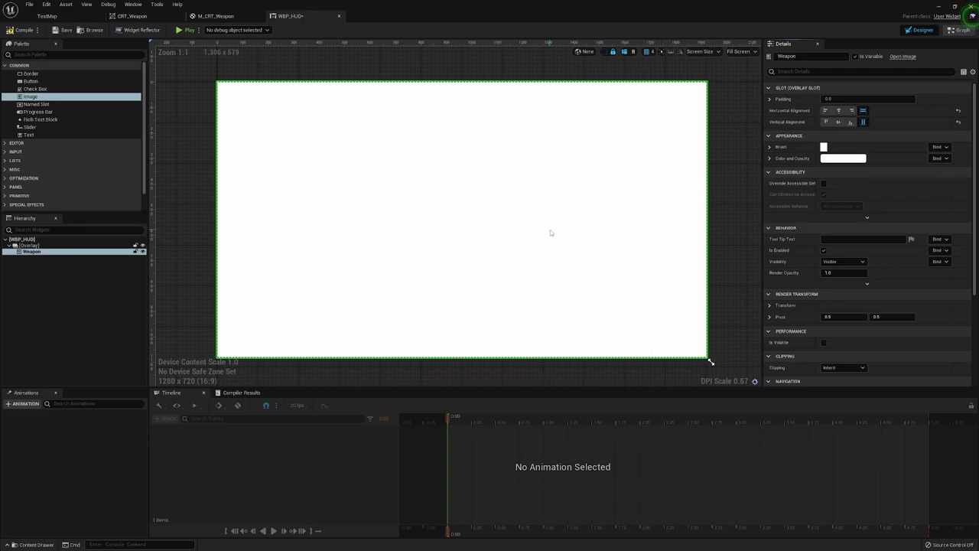
right_drag(603, 260, 603, 252)
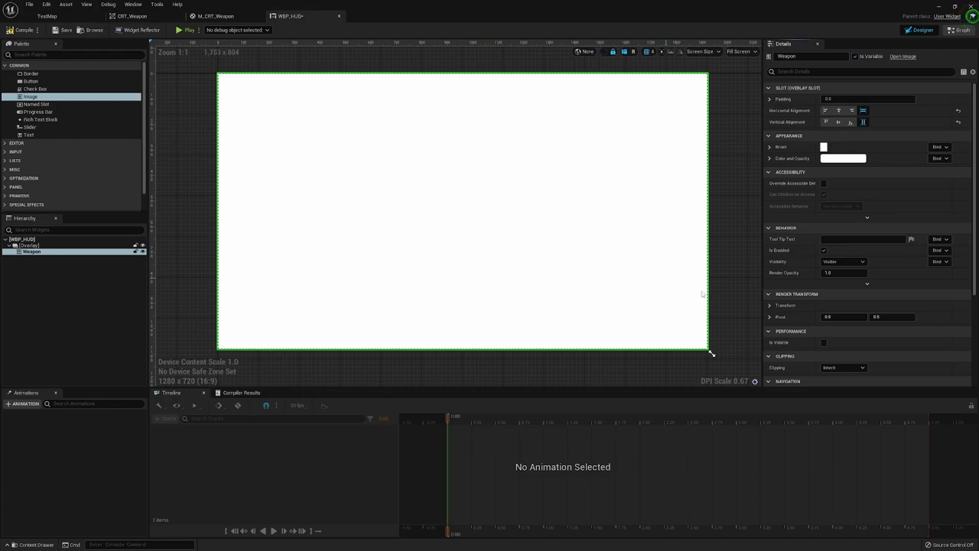
click(771, 147)
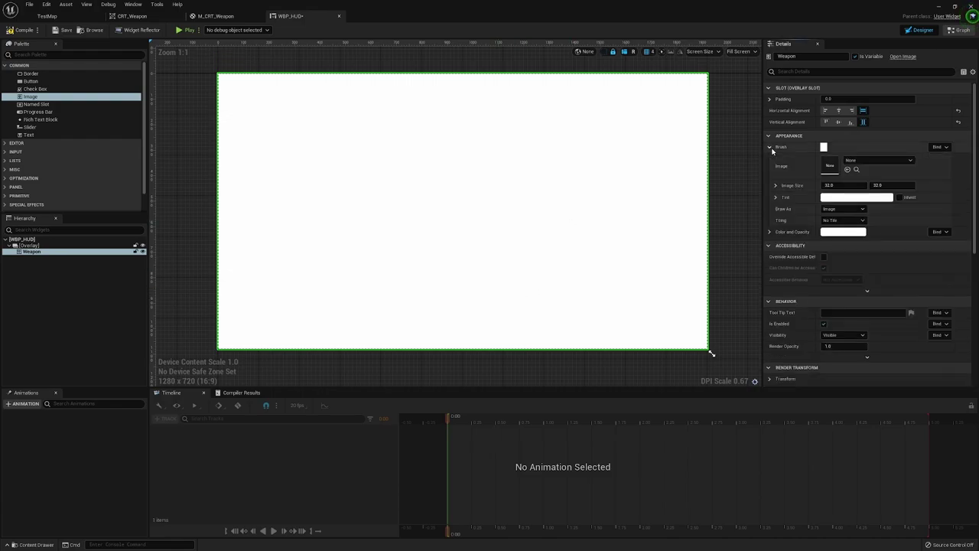
click(877, 161)
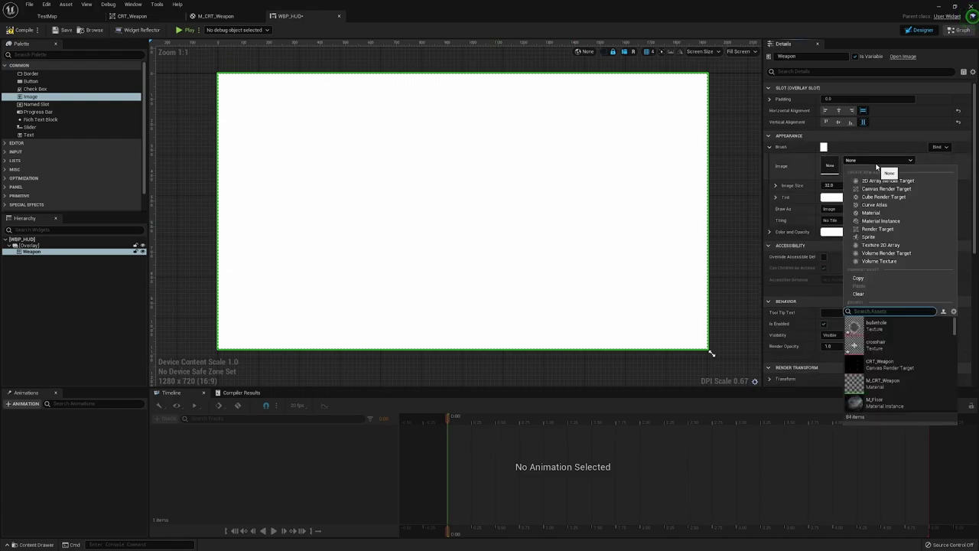
click(890, 386)
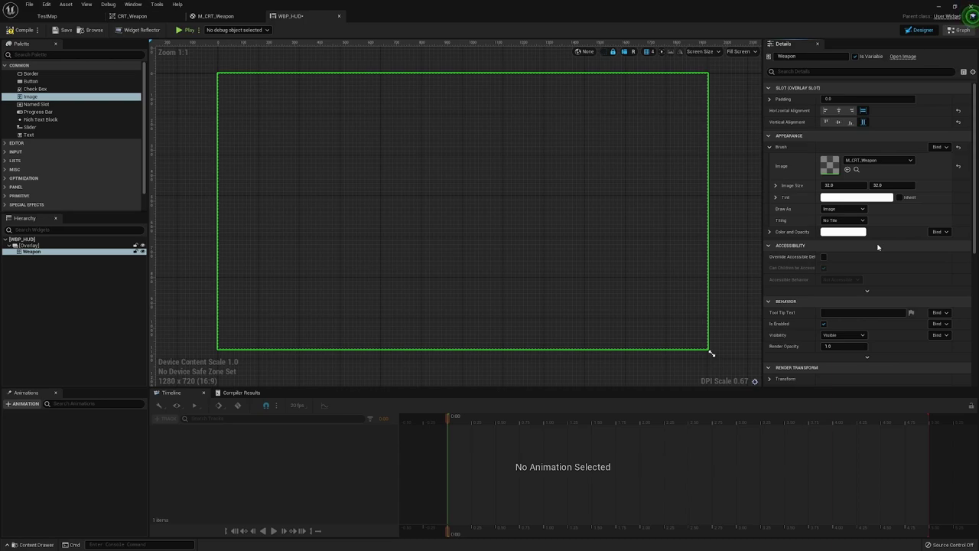
Add a second Image to the Overlay, centered horizontally and vertically, with the crosshair texture as its brush image.
drag(31, 97, 46, 257)
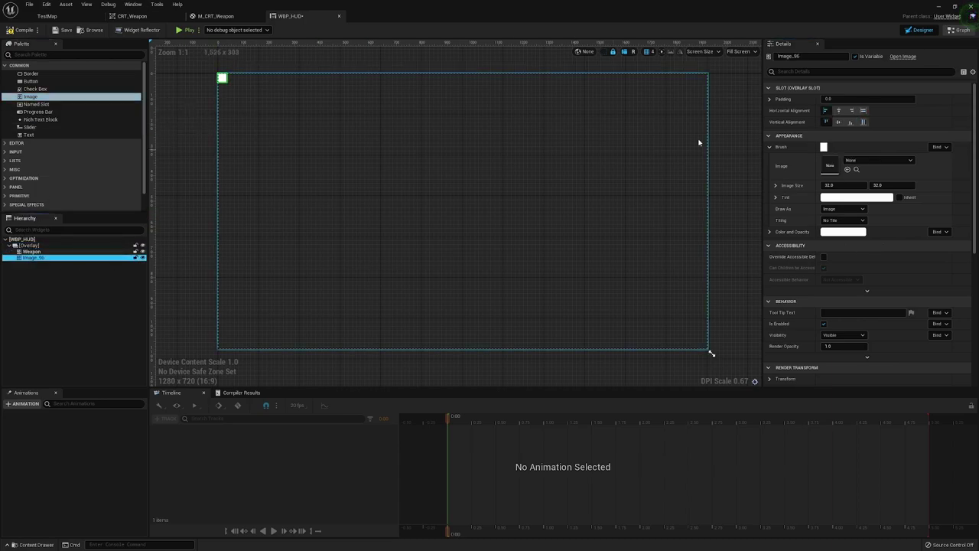
click(838, 121)
click(836, 111)
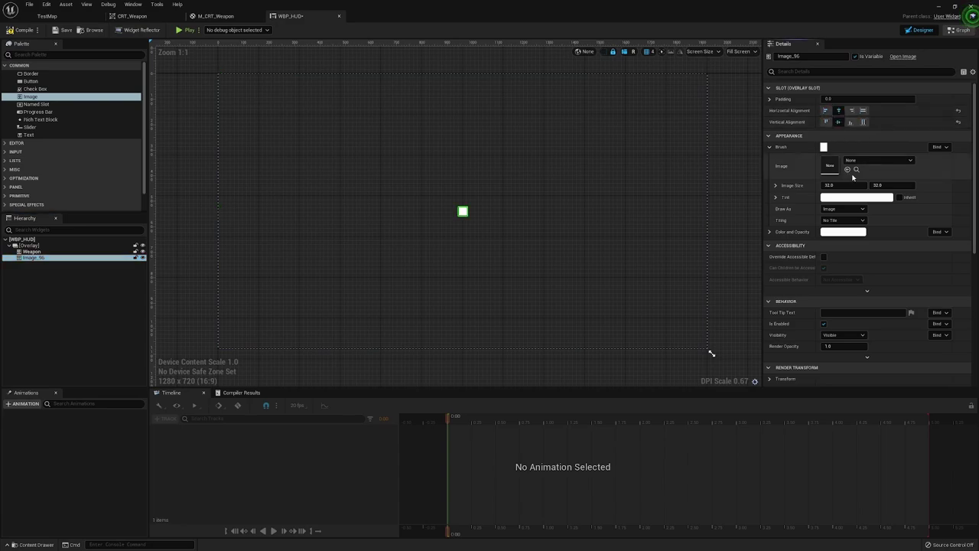
click(851, 161)
click(880, 348)
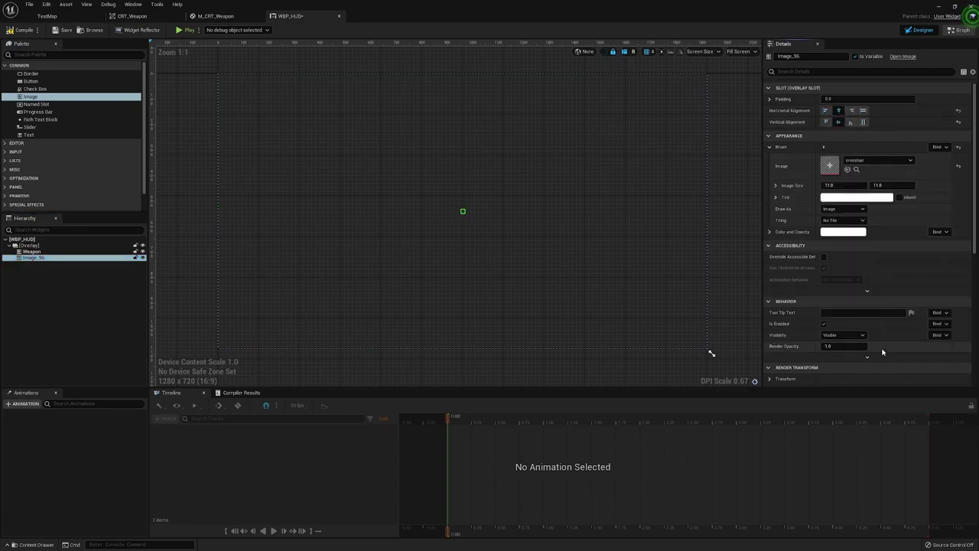
Set the crosshair's image size to 44 by 44.
scroll(484, 231, up, 10)
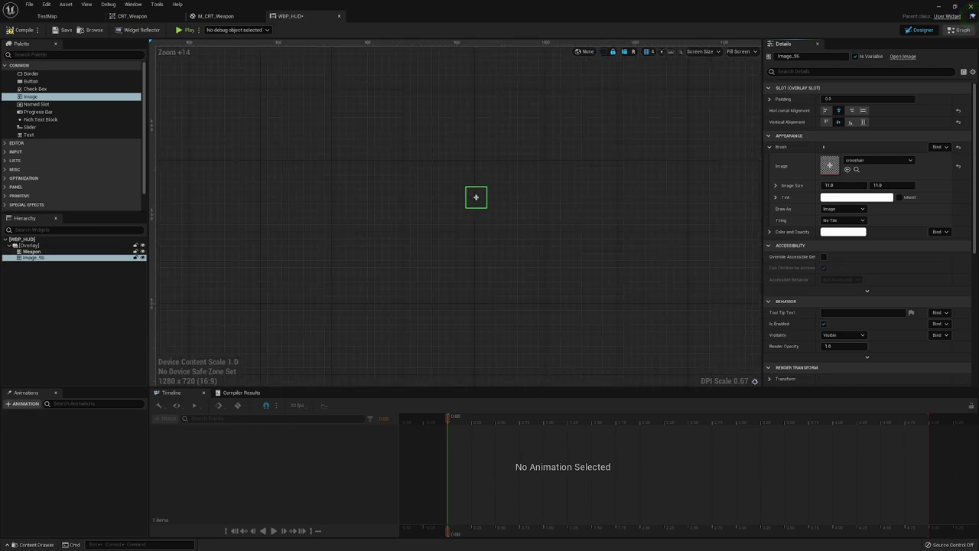
click(849, 185)
text(44)
click(883, 185)
text(44)
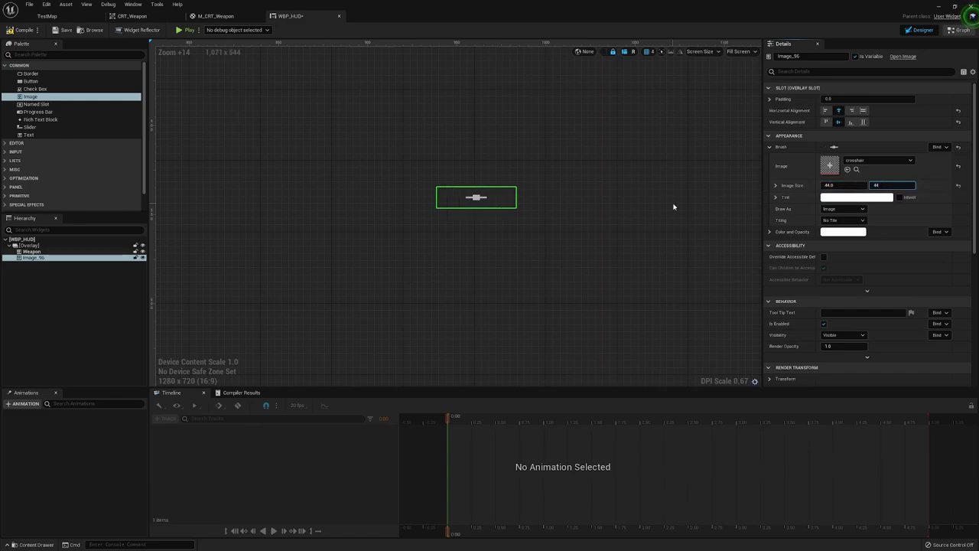
key(Return)
scroll(569, 214, down, 14)
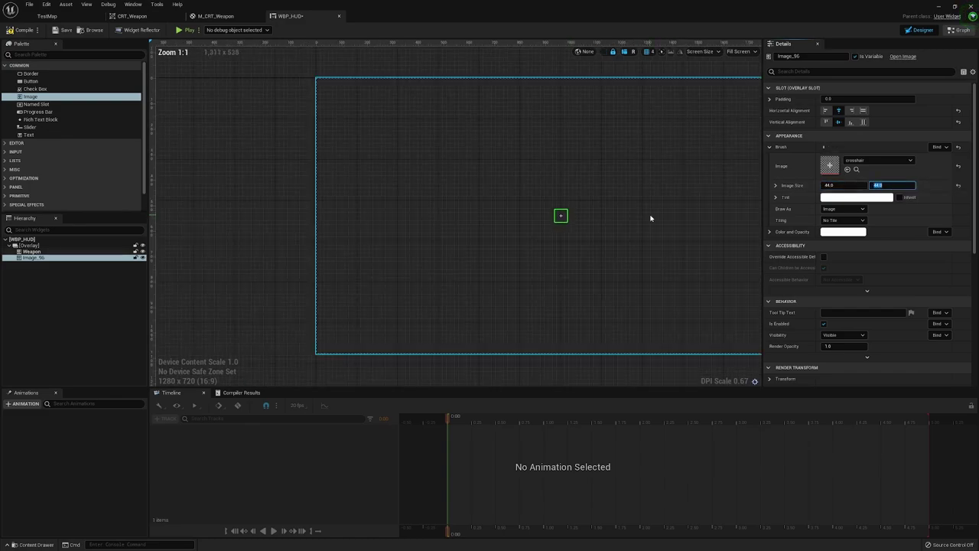
right_drag(651, 216, 563, 223)
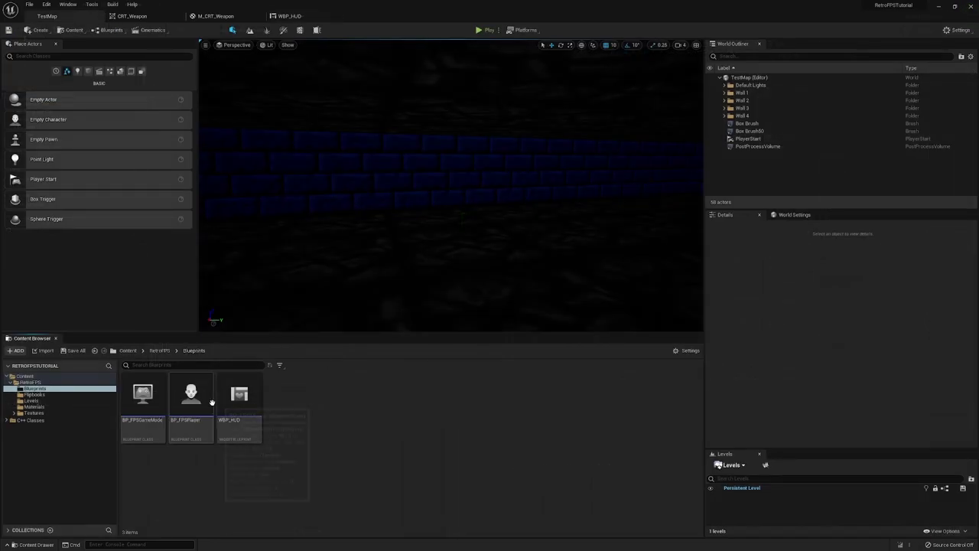
Open the BP_FPSPlayer blueprint and add an Event BeginPlay node above the Movement group in its event graph.
double_click(197, 401)
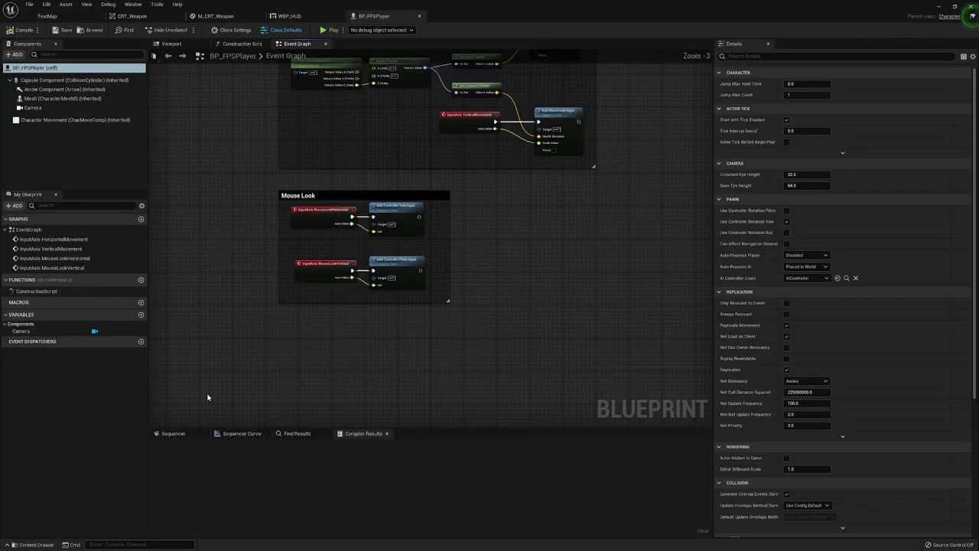
right_drag(483, 283, 472, 389)
right_drag(523, 324, 539, 400)
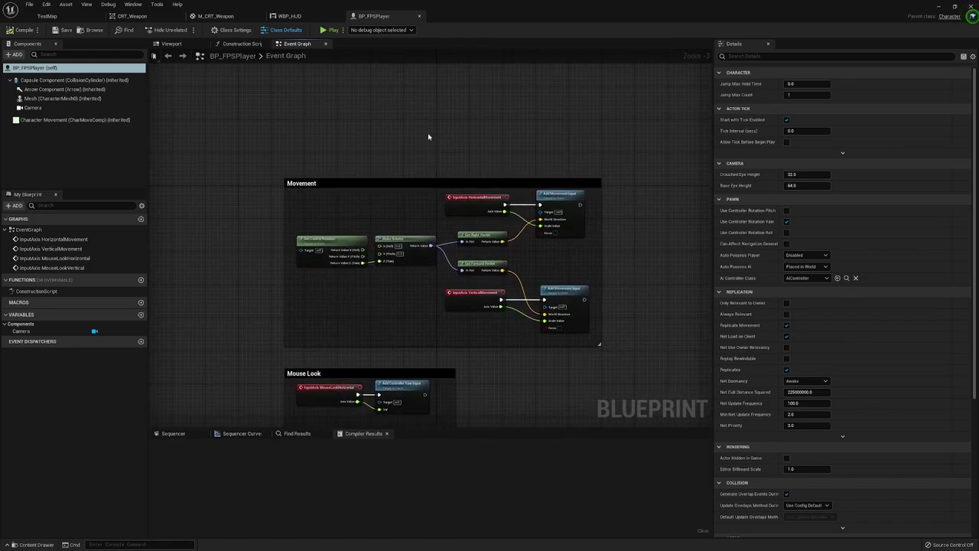
right_drag(316, 117, 317, 171)
right_click(317, 171)
text(begin)
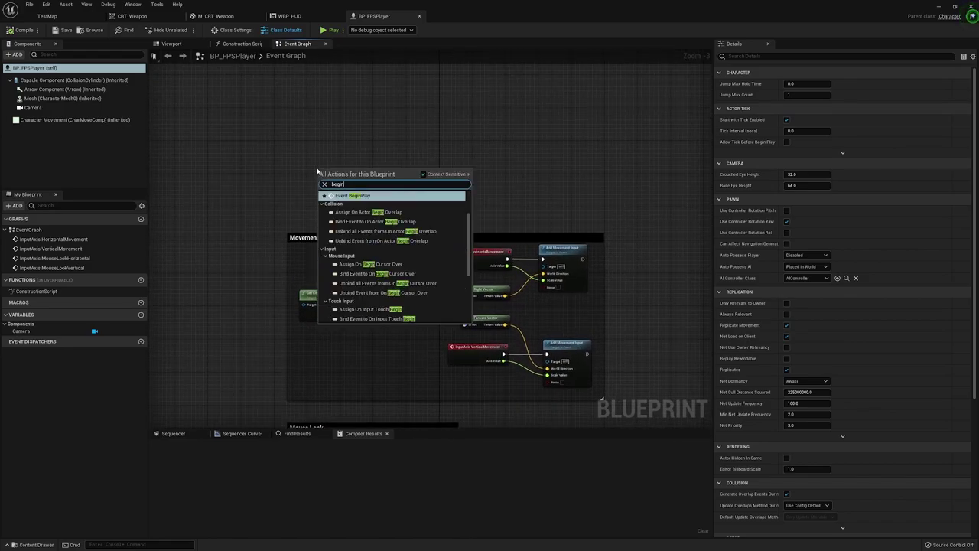
key(Return)
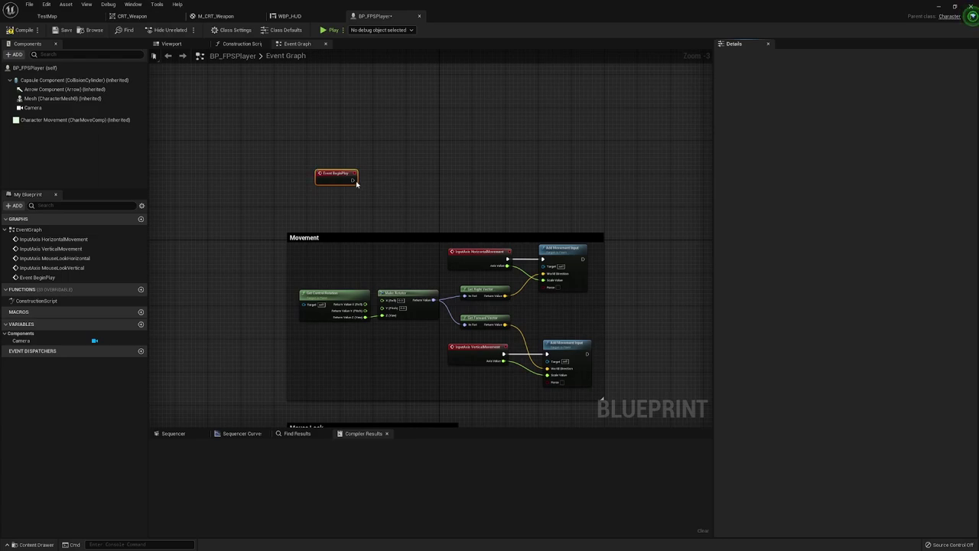
Add a Create Widget node executed from Event BeginPlay and set its class to WBP_HUD.
drag(354, 181, 404, 176)
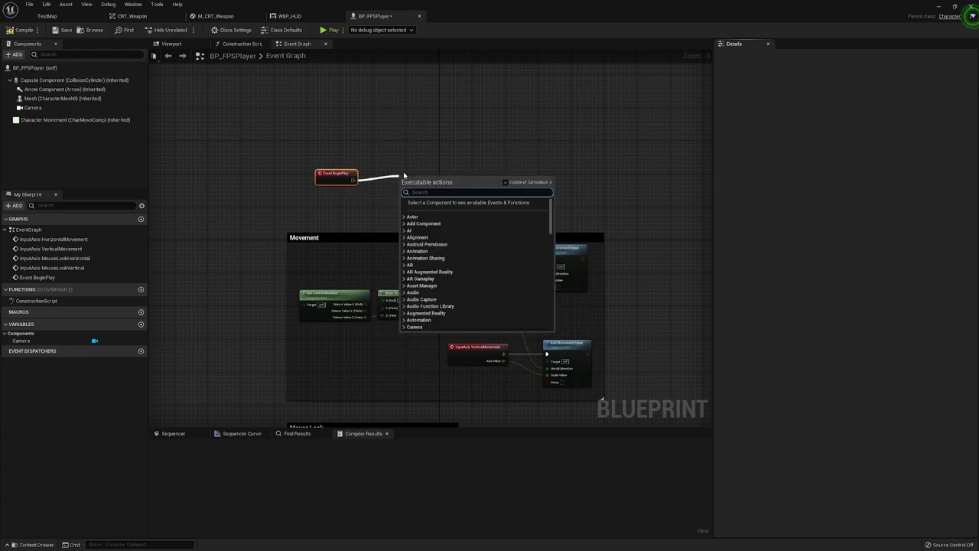
text(create)
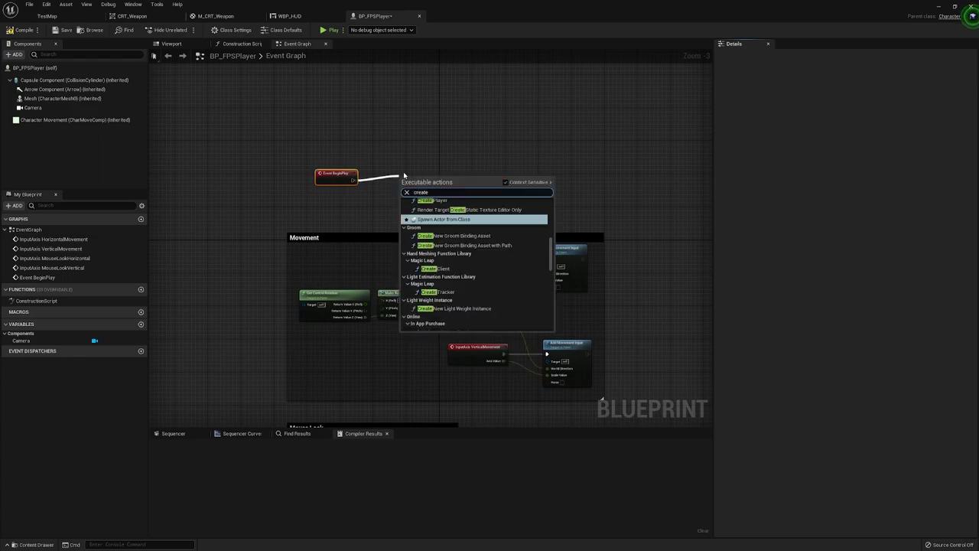
text( wid)
key(Return)
scroll(427, 198, up, 3)
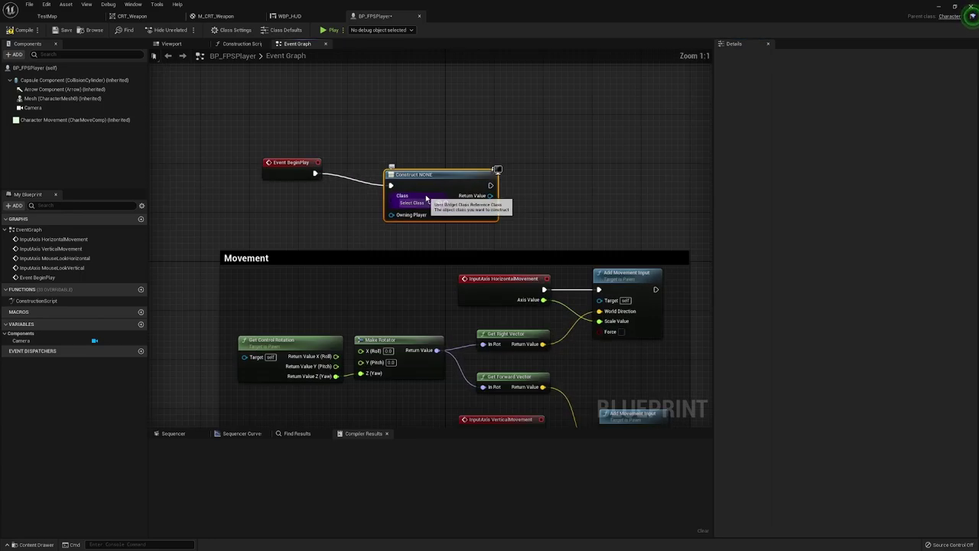
click(419, 202)
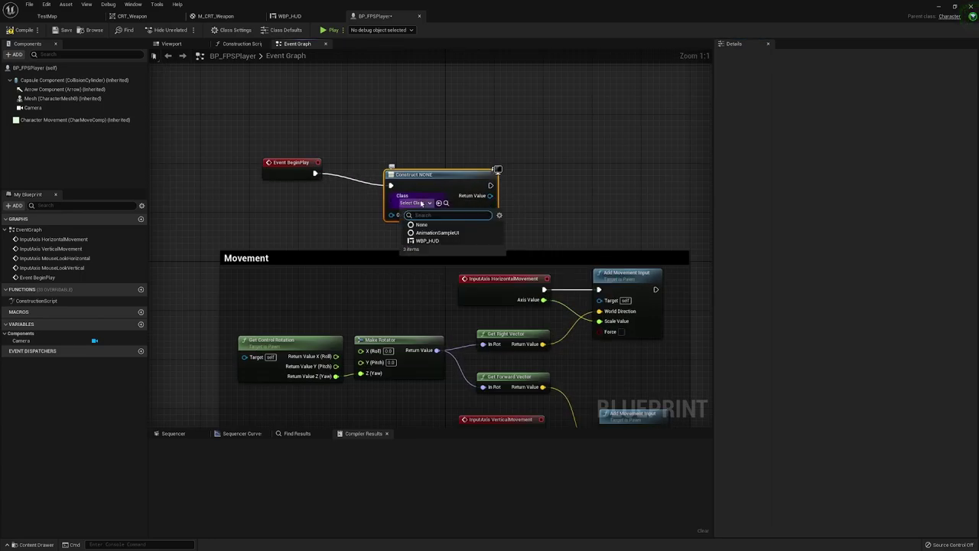
click(426, 240)
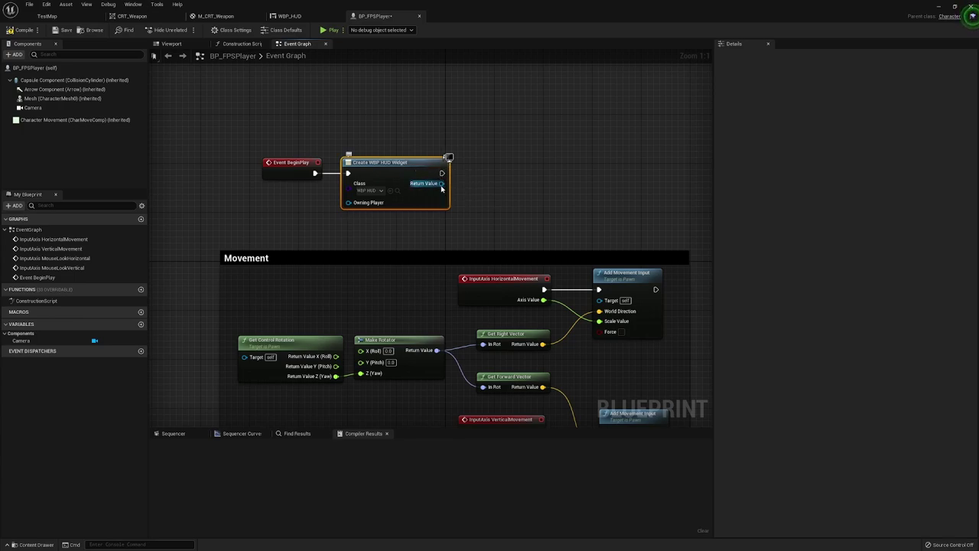
Add an Add to Viewport node from the Create Widget node's return value.
drag(441, 184, 480, 177)
text(add to)
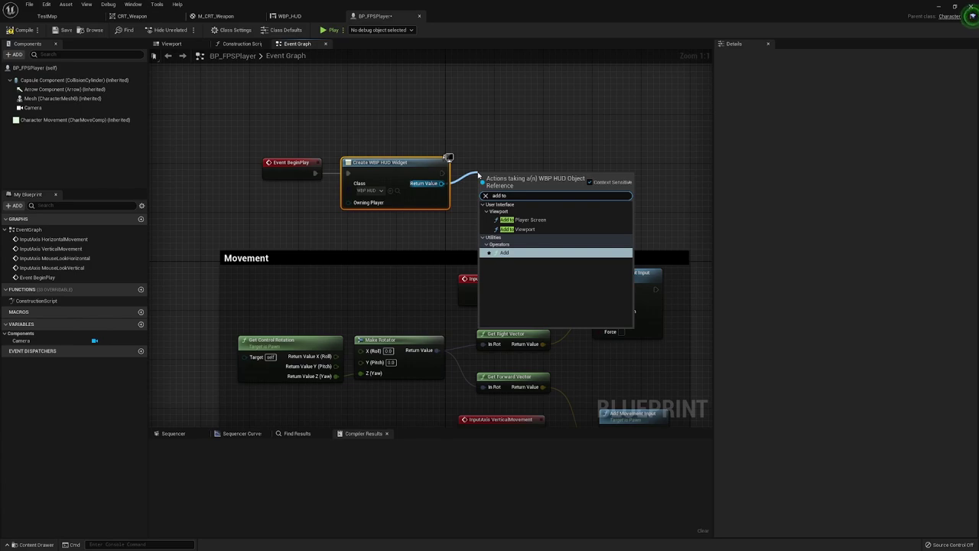
click(522, 229)
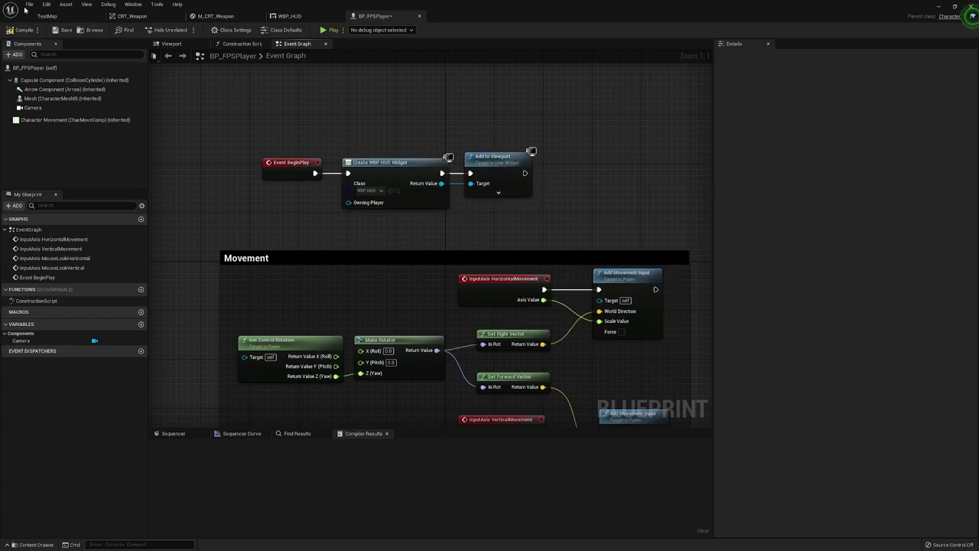
Compile BP_FPSPlayer and play TestMap in the selected viewport, moving the player to check the crosshair on screen.
click(21, 30)
click(49, 16)
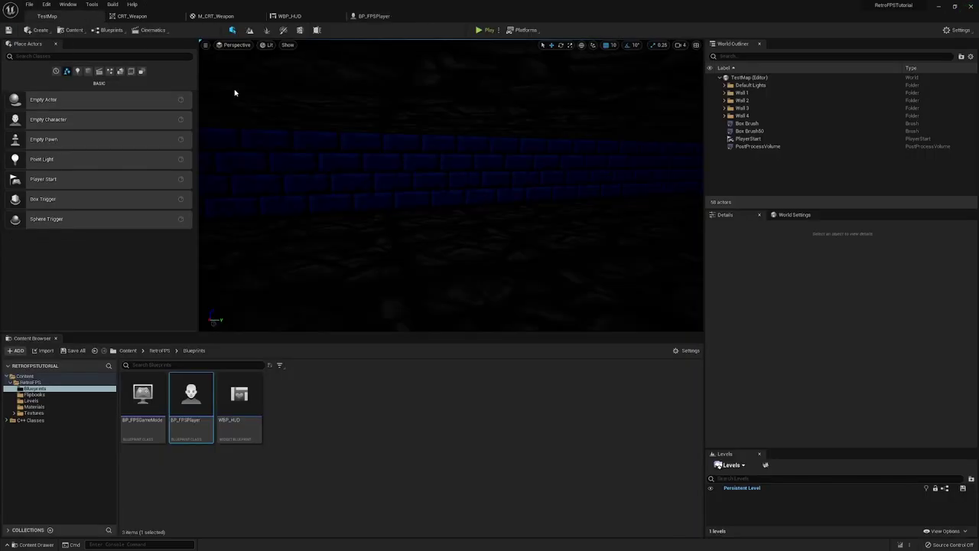
click(485, 31)
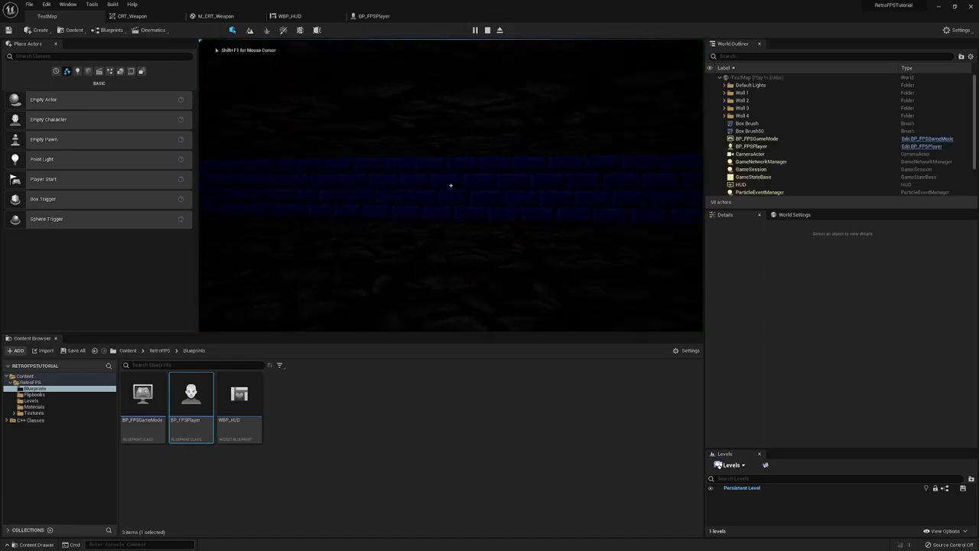
key(w)
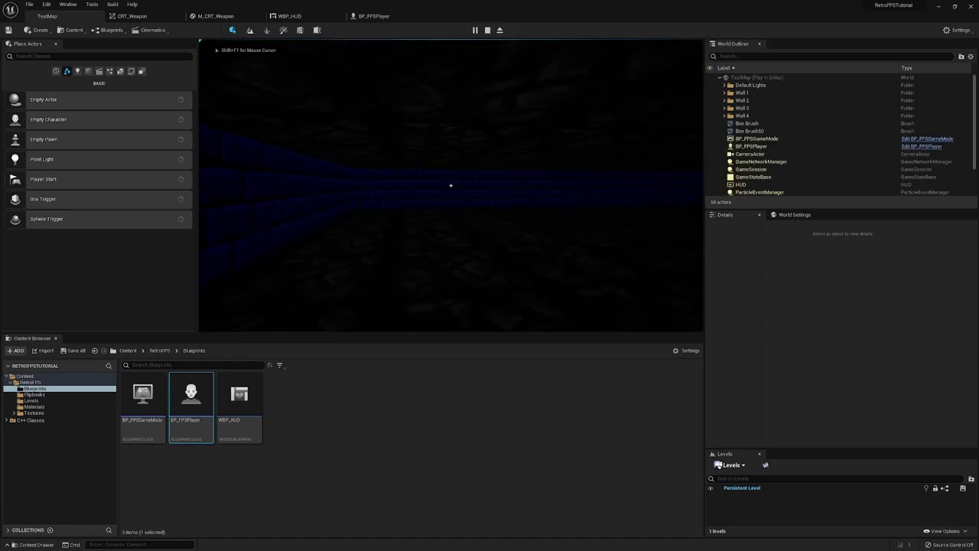
key(s)
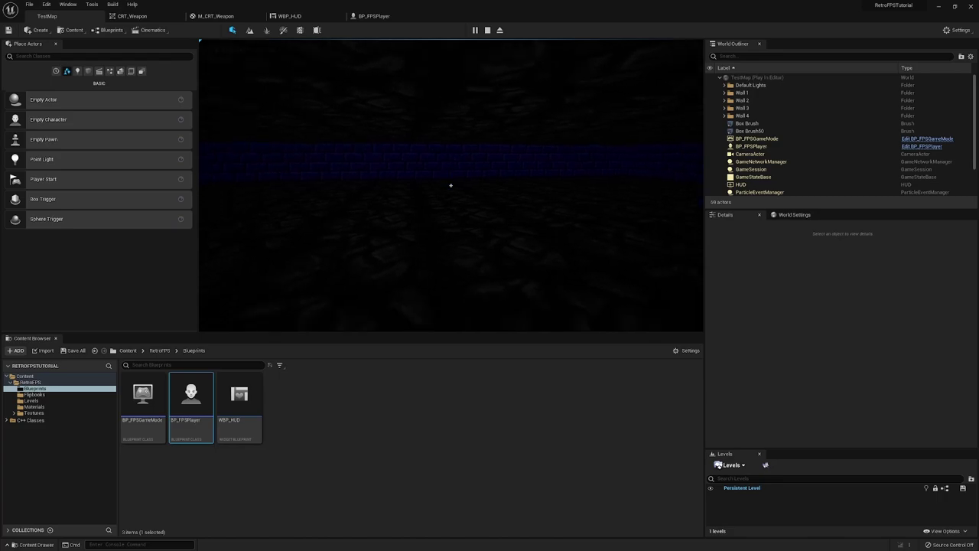
key(Escape)
Play TestMap in a new editor window to check the HUD crosshair at the larger size.
click(493, 30)
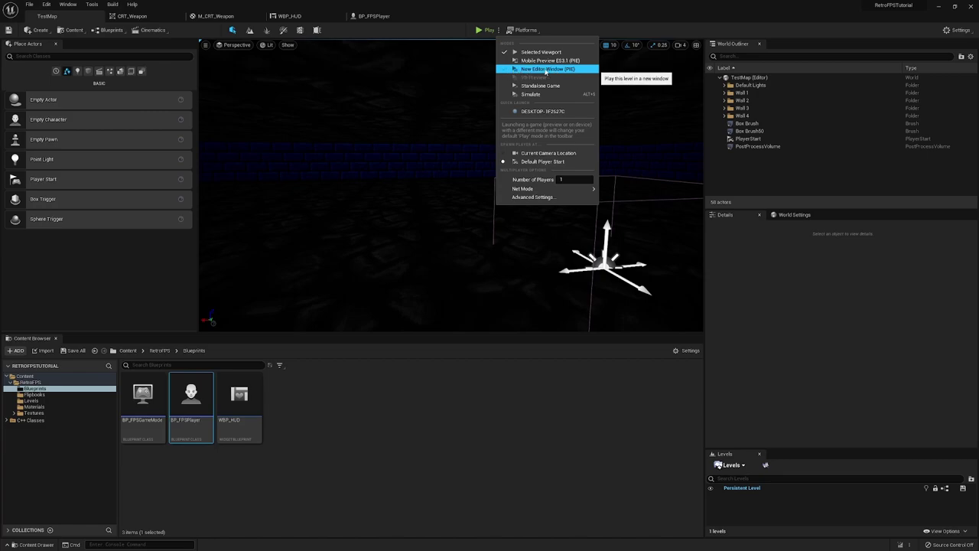
click(546, 70)
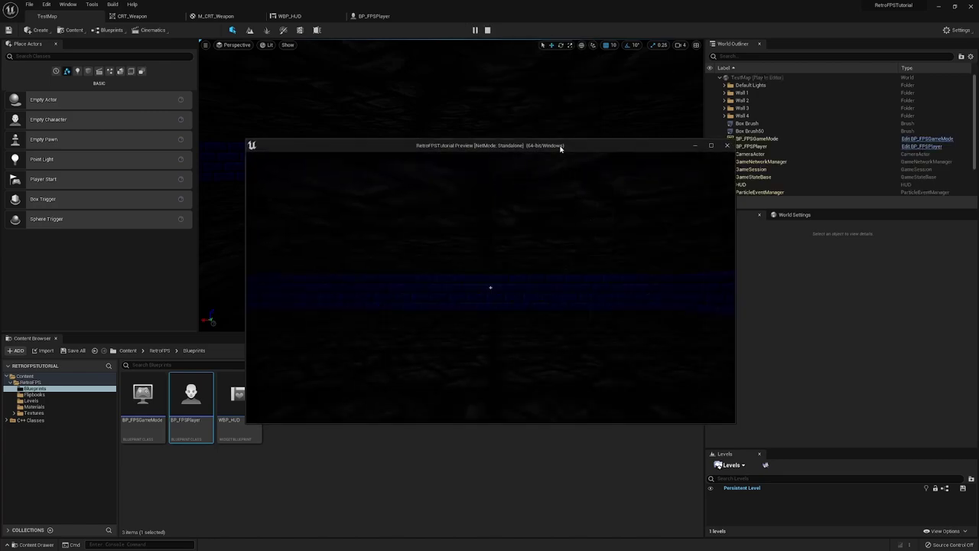
drag(561, 147, 556, 111)
click(566, 224)
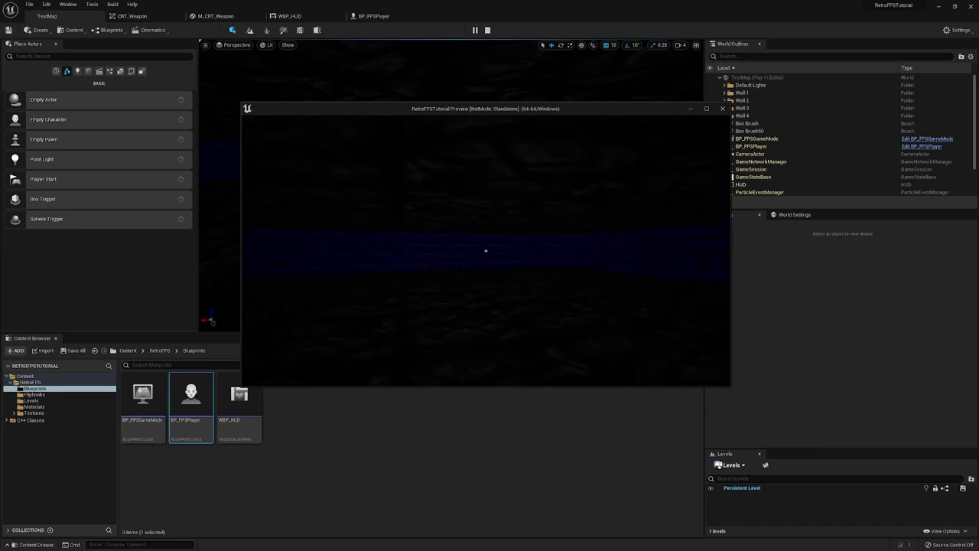
key(Escape)
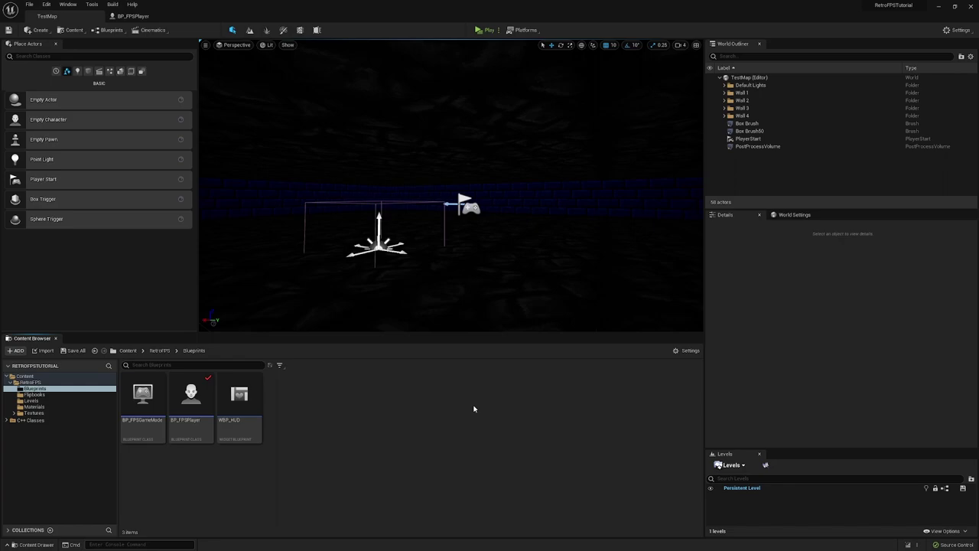
Create an Actor blueprint class named BP_PlayerWeaponBase in the Blueprints folder and open it.
right_click(326, 426)
click(345, 239)
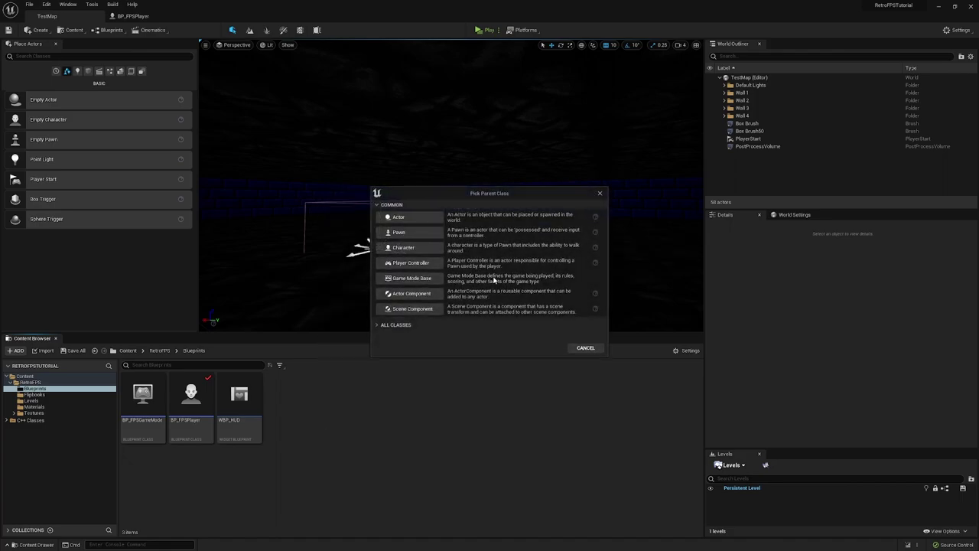
click(398, 217)
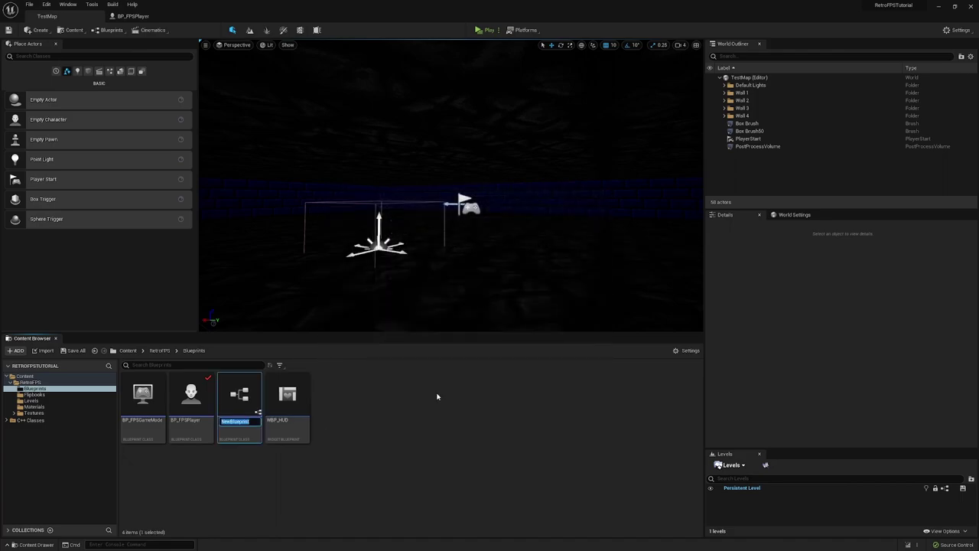
text(BP_PlayerWeaponBase)
key(Return)
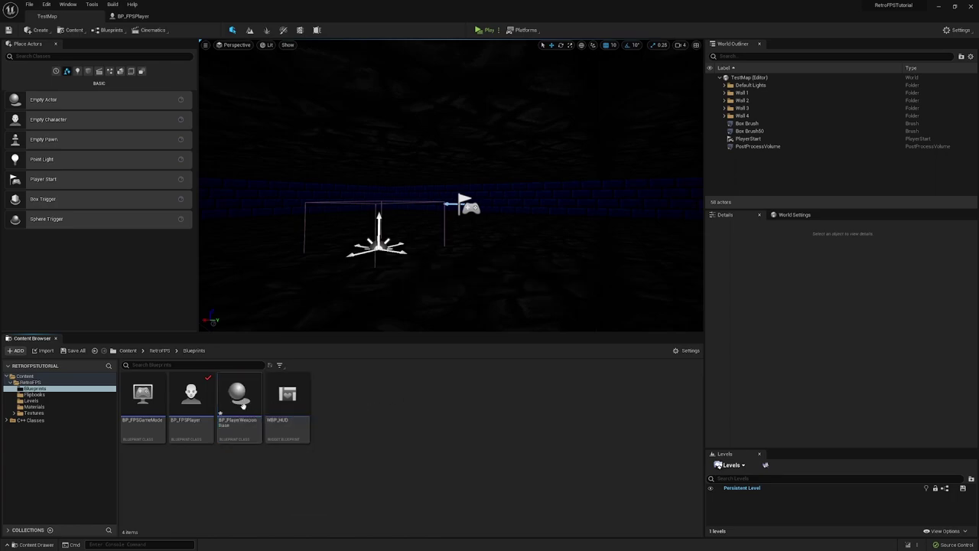
double_click(240, 402)
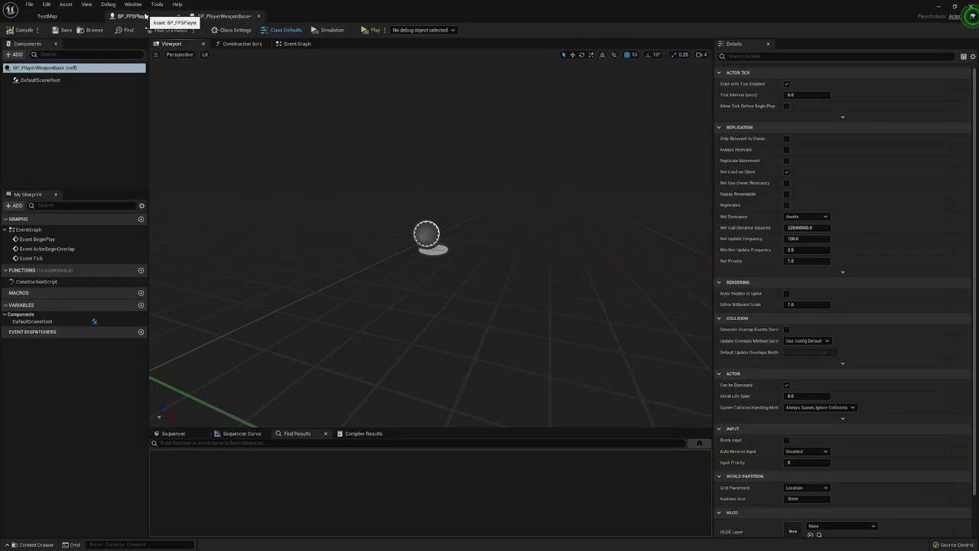
Add a Child Actor component named Weapon under the Camera in BP_FPSPlayer.
click(145, 16)
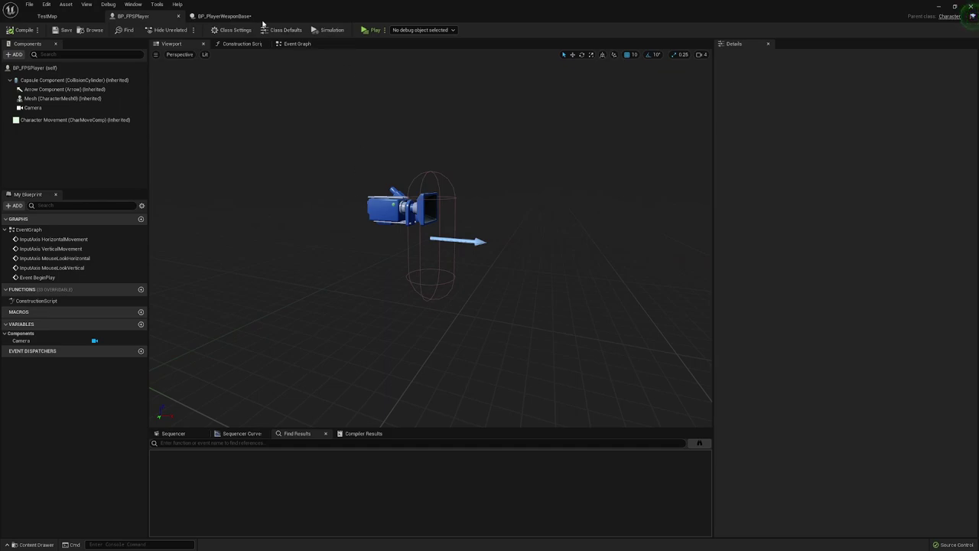
click(222, 17)
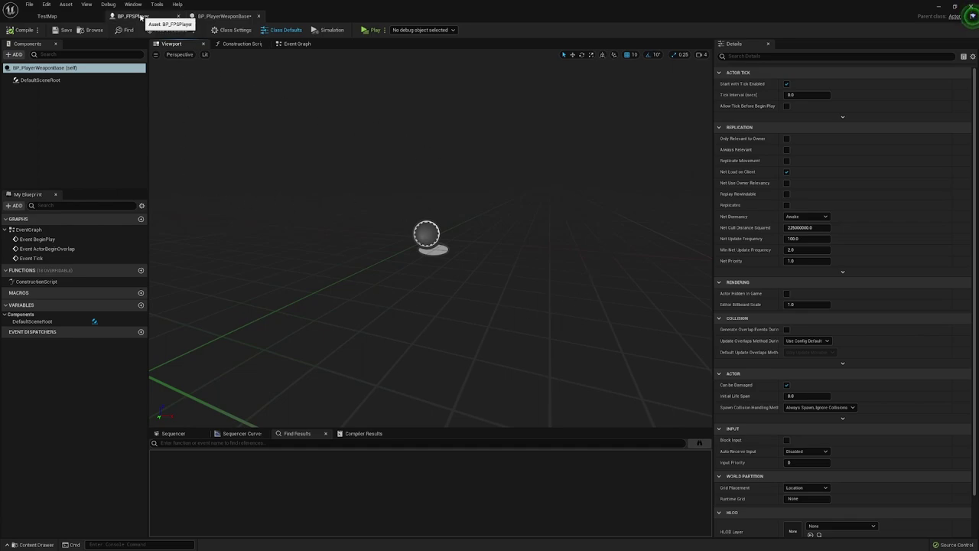
click(132, 16)
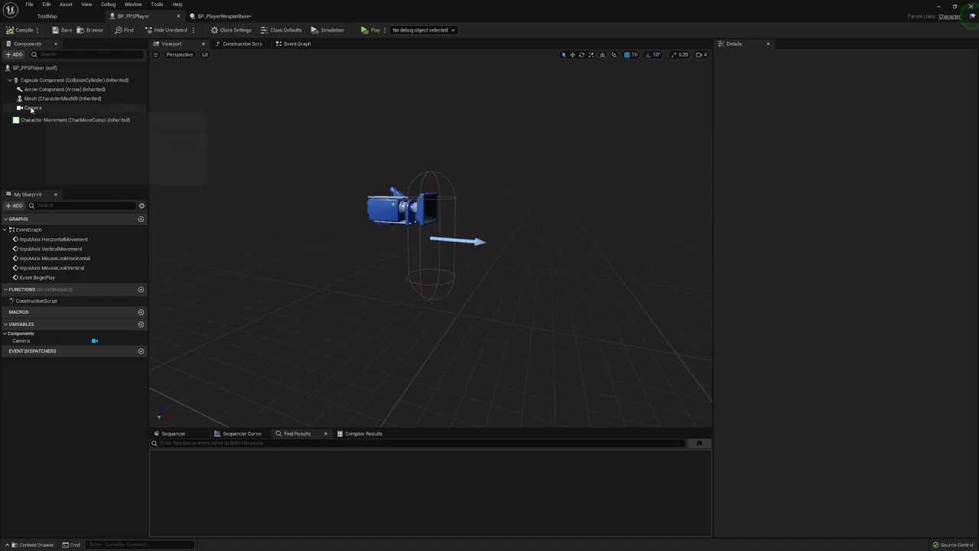
click(32, 108)
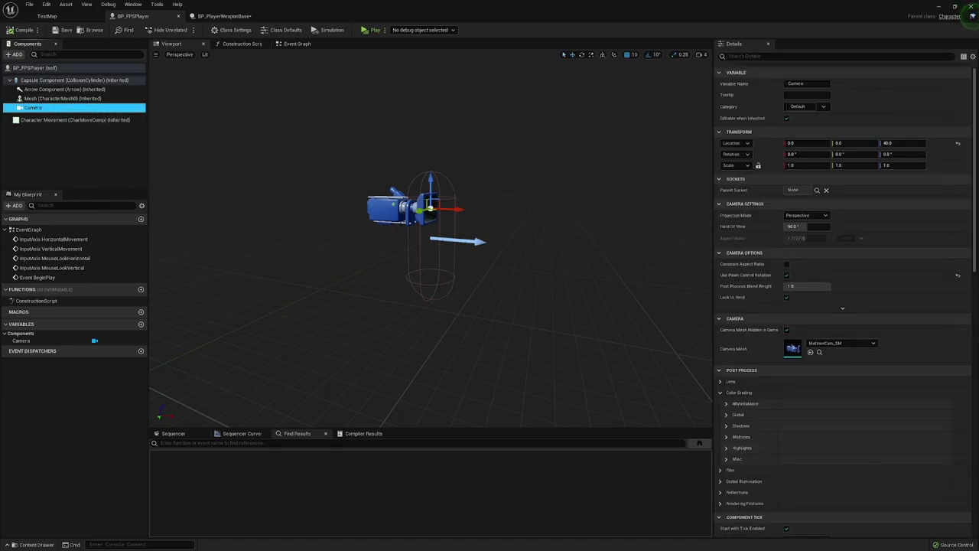
click(14, 54)
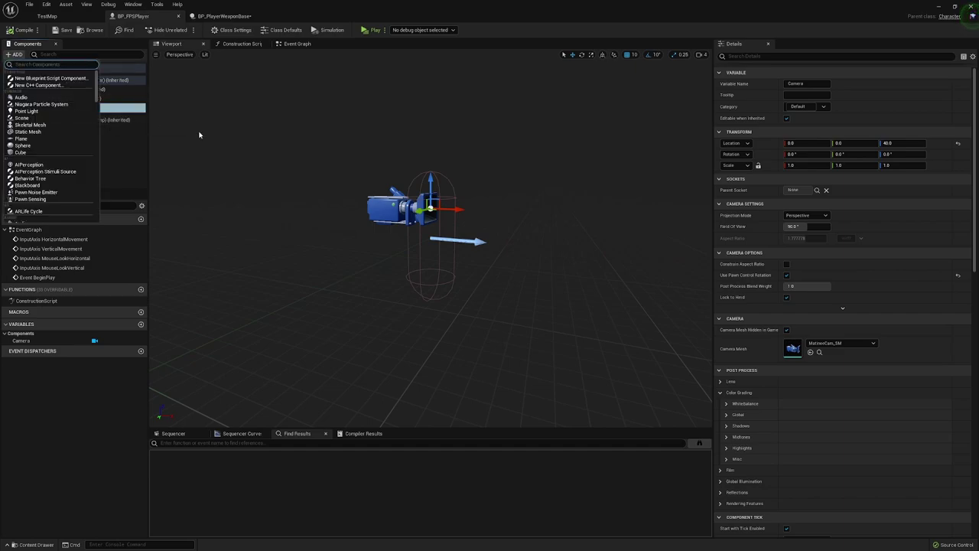
text(child)
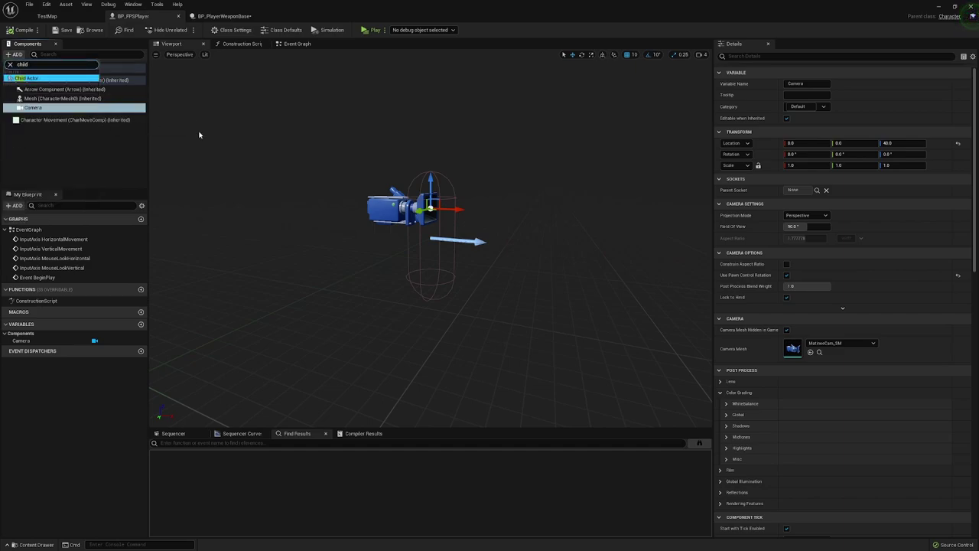
click(34, 78)
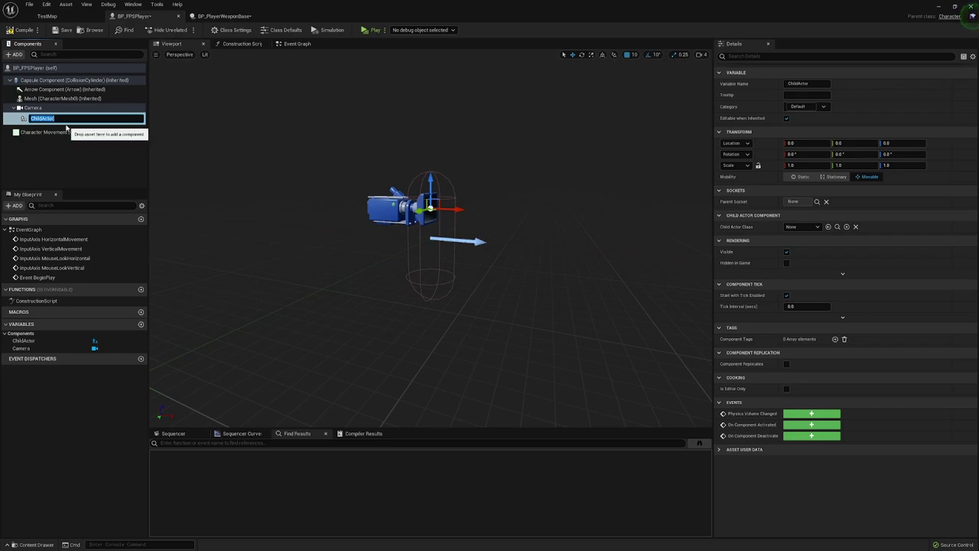
text(Weapon)
key(Return)
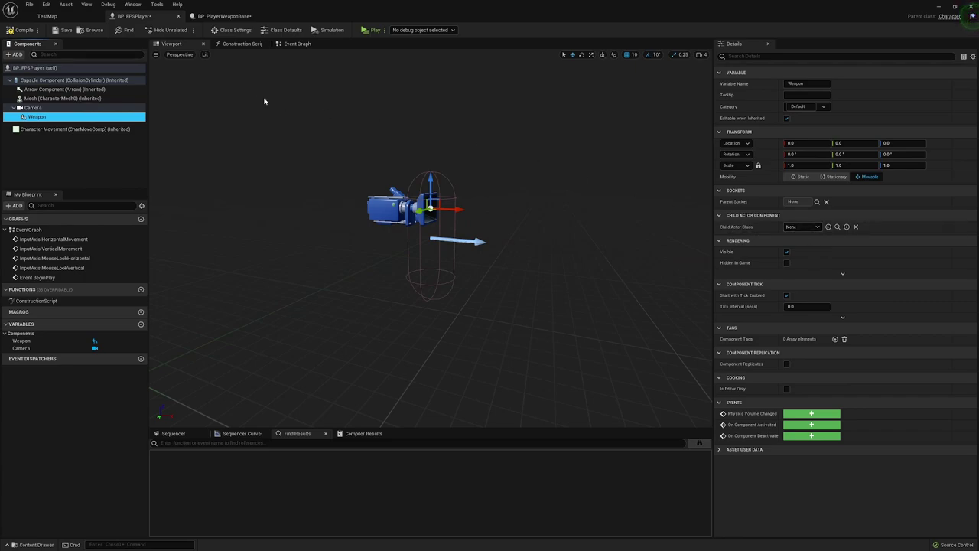
Compile and save BP_FPSPlayer, and save BP_PlayerWeaponBase.
click(23, 30)
click(65, 30)
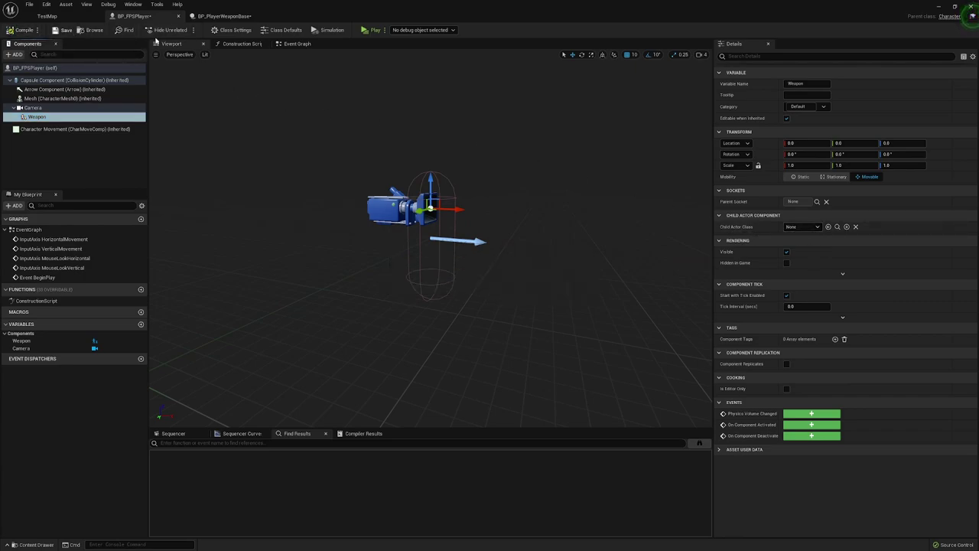
click(222, 16)
click(64, 30)
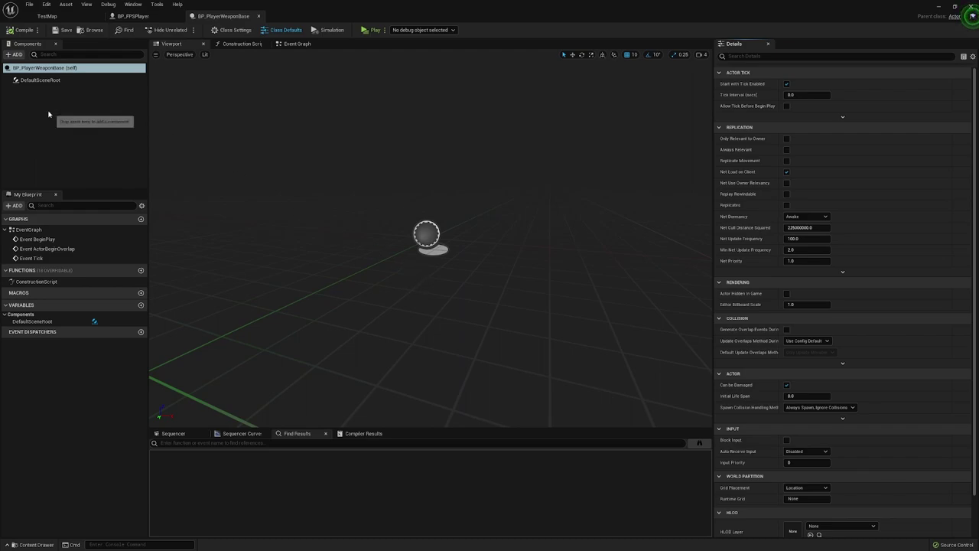
Add a Scene Capture Component 2D under the DefaultSceneRoot of BP_PlayerWeaponBase, keeping its default name.
click(42, 79)
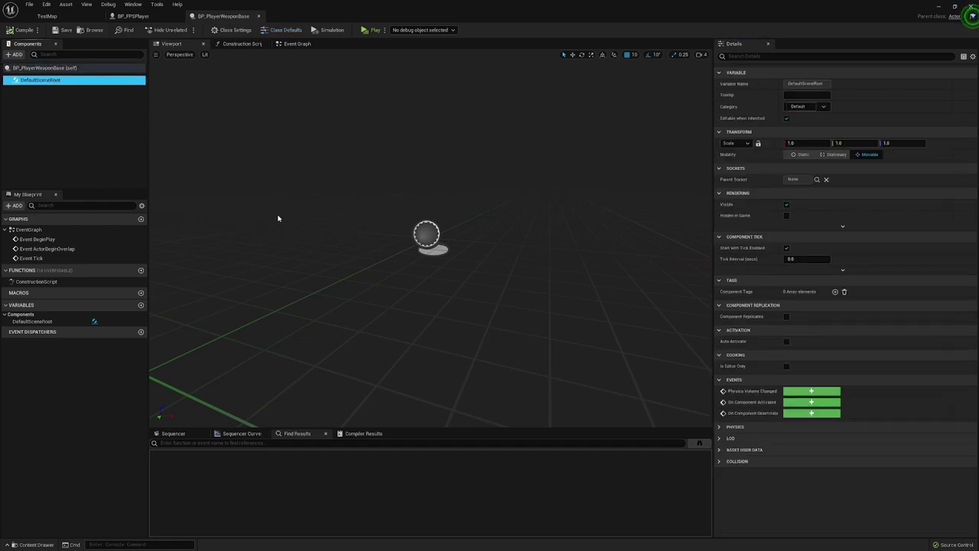
click(16, 54)
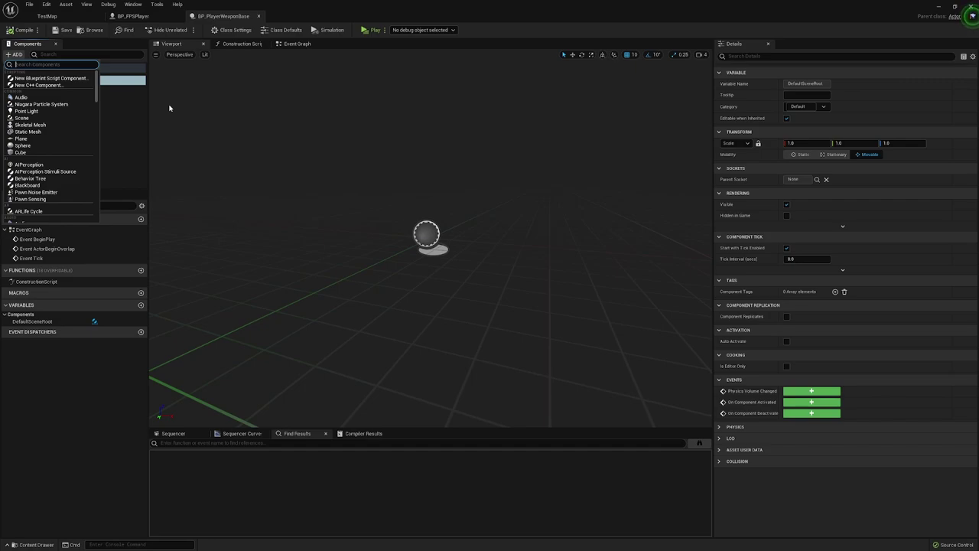
text(scen)
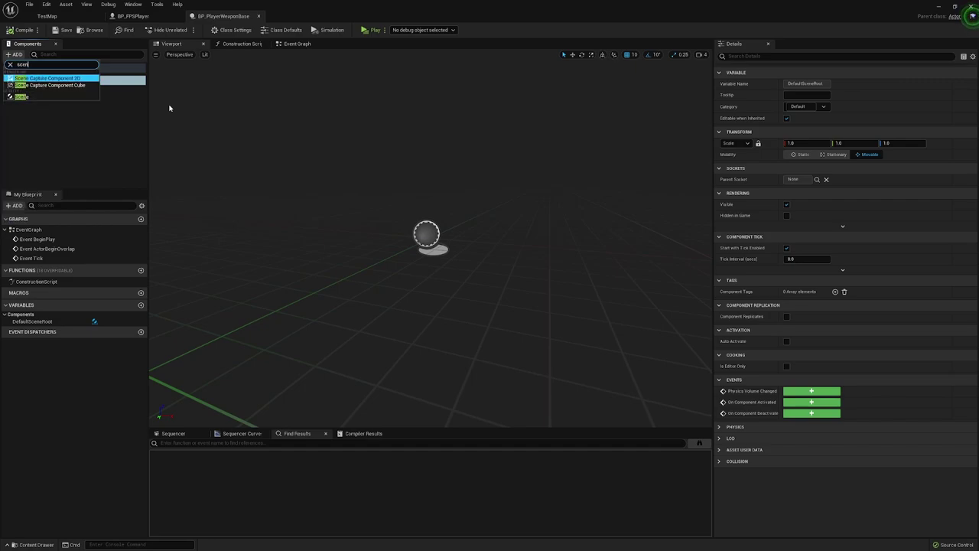
click(69, 79)
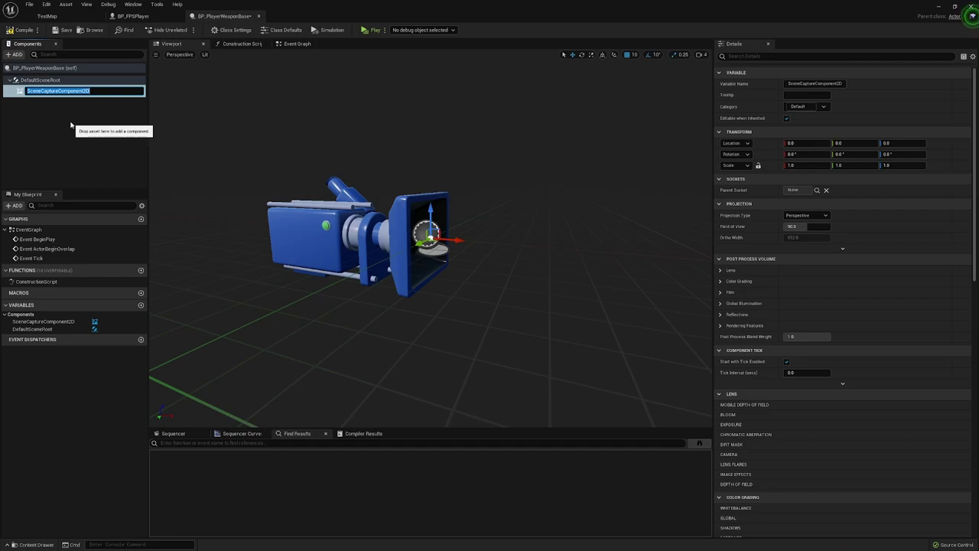
key(Return)
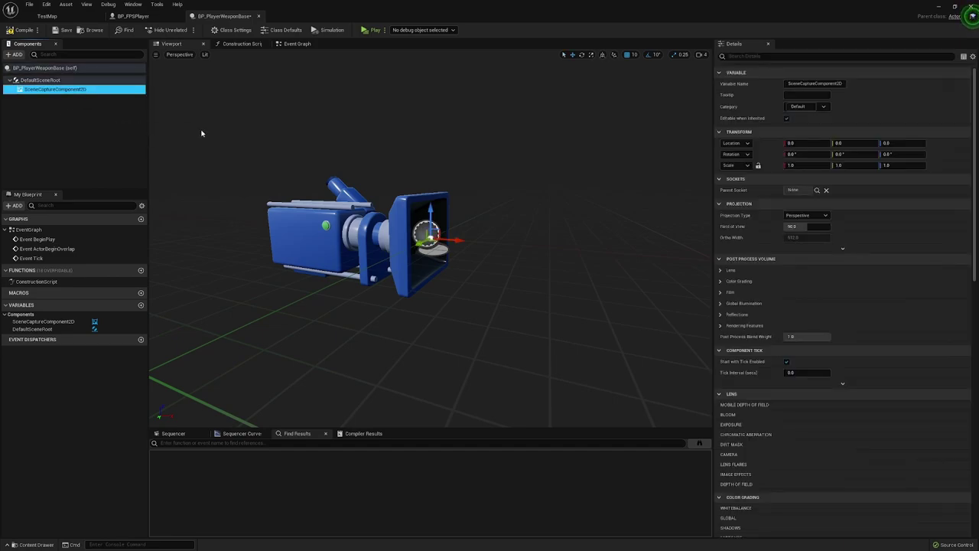
Set the scene capture's projection type to Orthographic and its ortho width to 426.
click(807, 215)
click(827, 227)
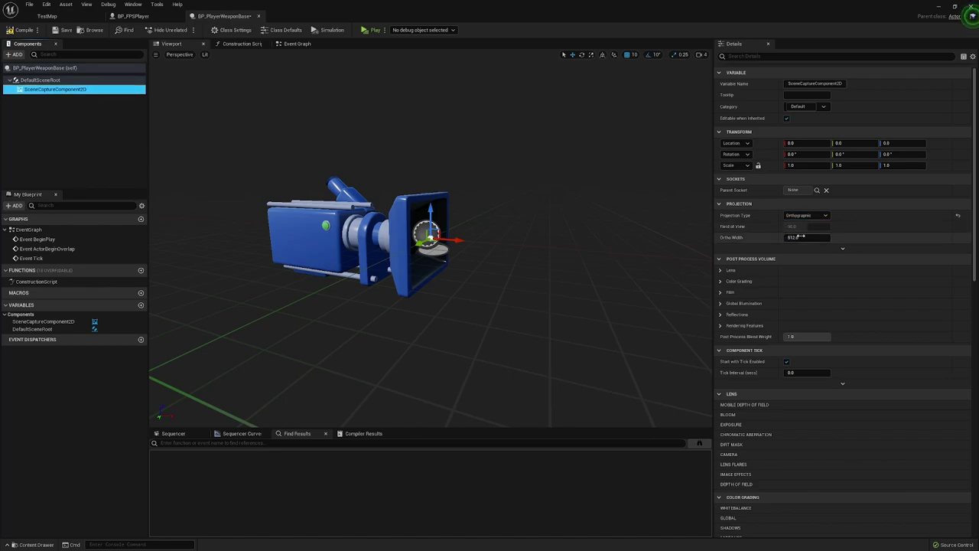
key(Tab)
text(4)
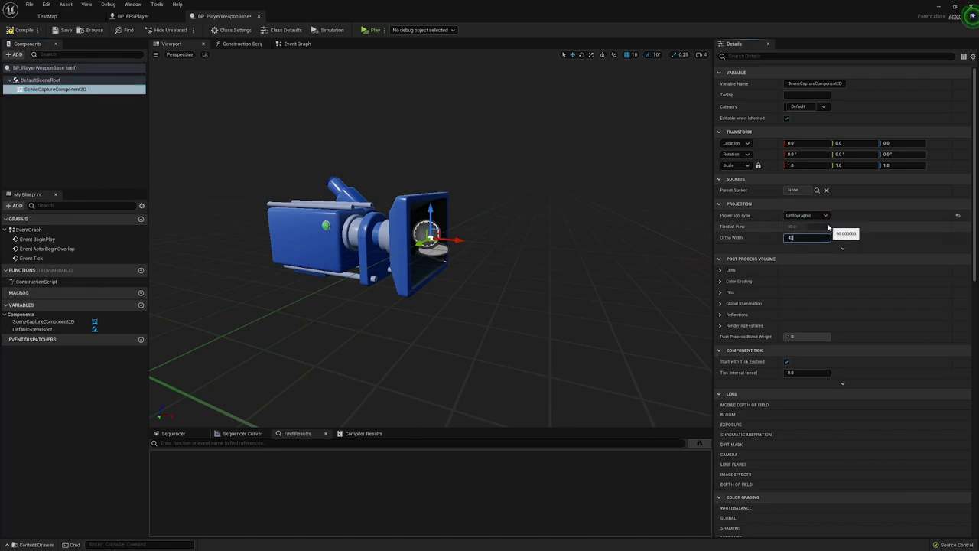
key(Return)
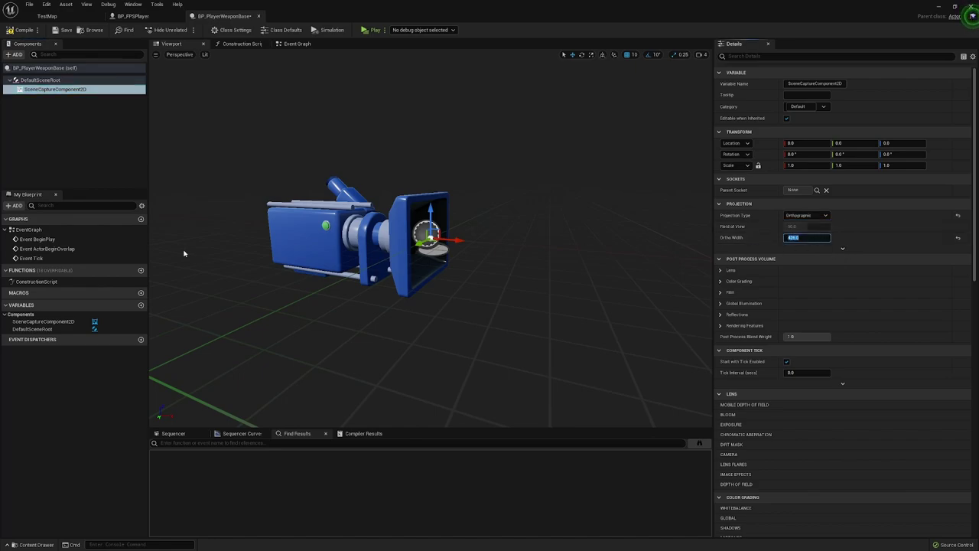
Open the CRT_Weapon render target from the Textures folder and check its Size X.
click(47, 16)
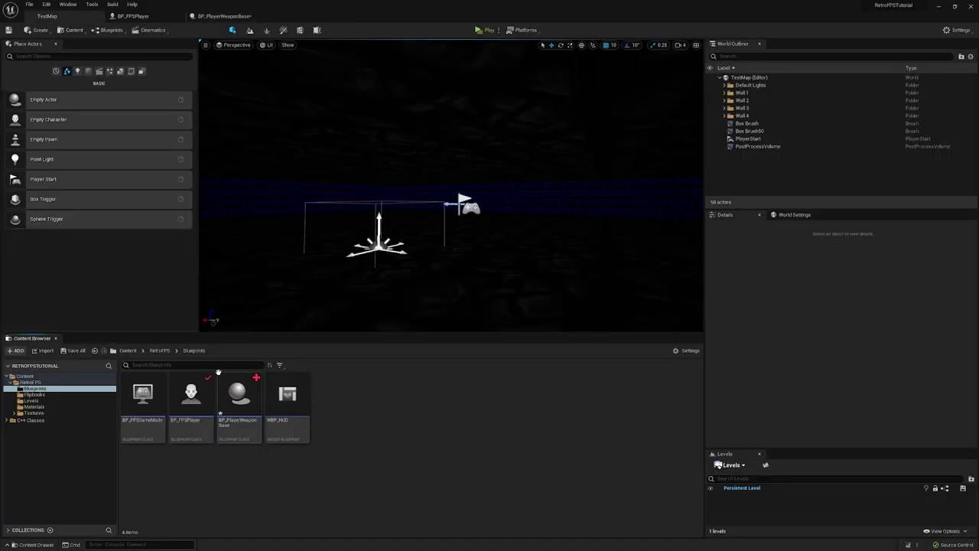
double_click(335, 394)
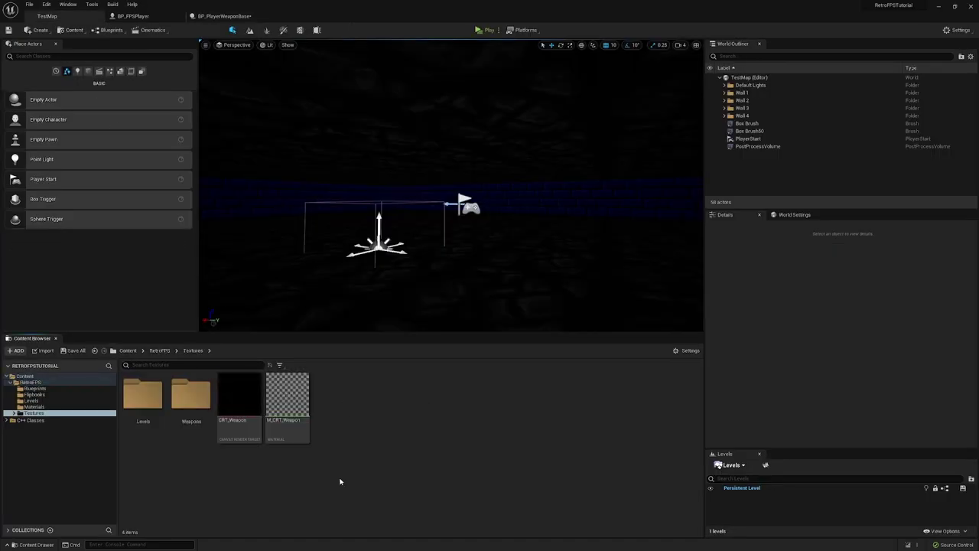
double_click(239, 405)
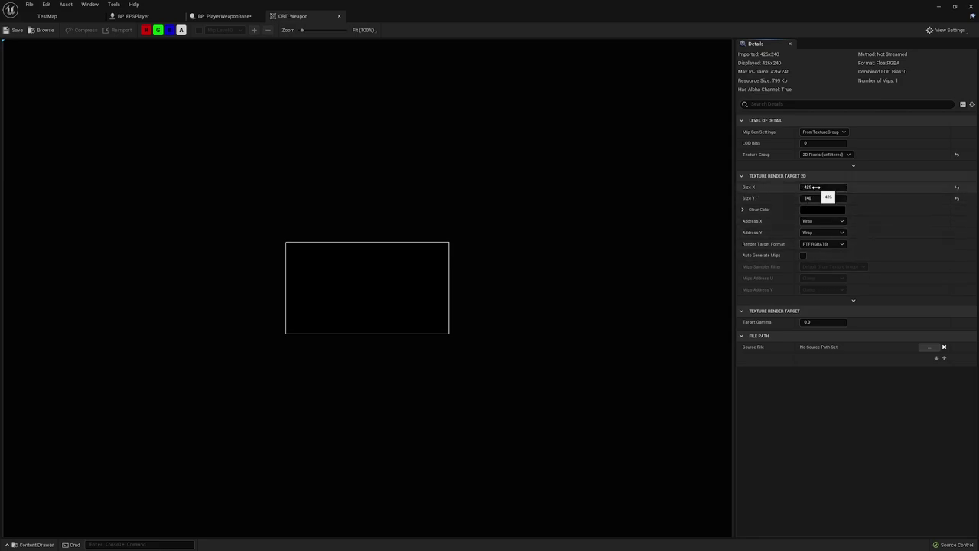
Return to BP_PlayerWeaponBase, then compile and save it.
click(222, 15)
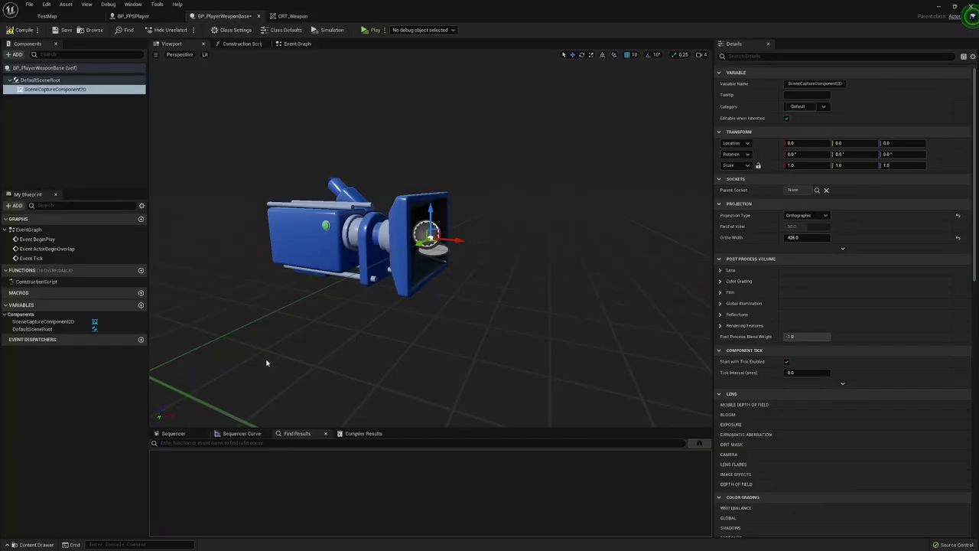
click(21, 32)
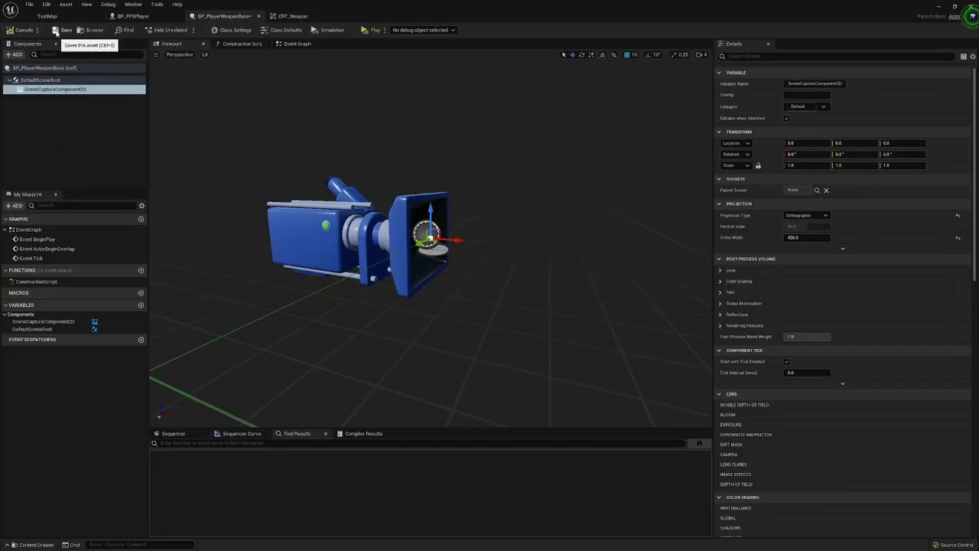
click(58, 33)
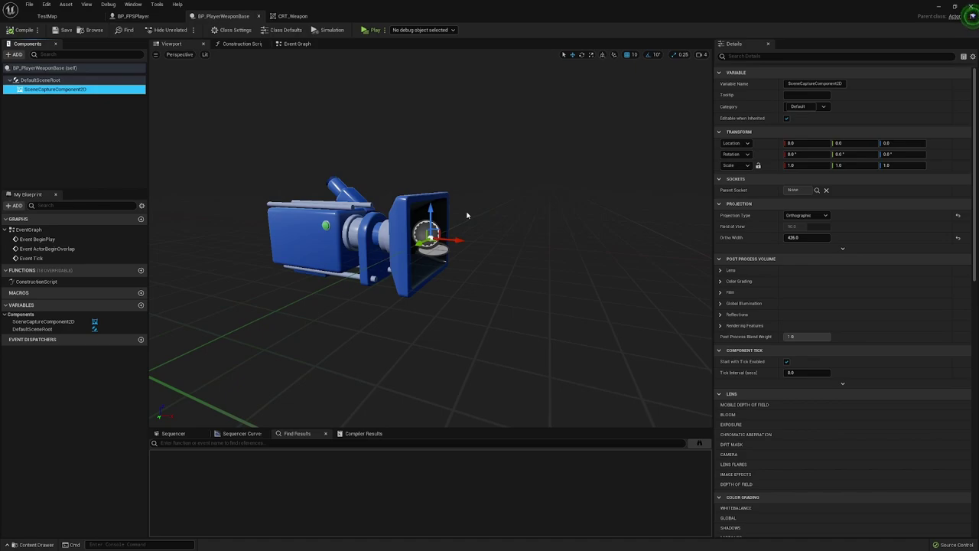
Add a Paper Flipbook component under SceneCaptureComponent2D and name it Weapon Flipbook.
click(15, 54)
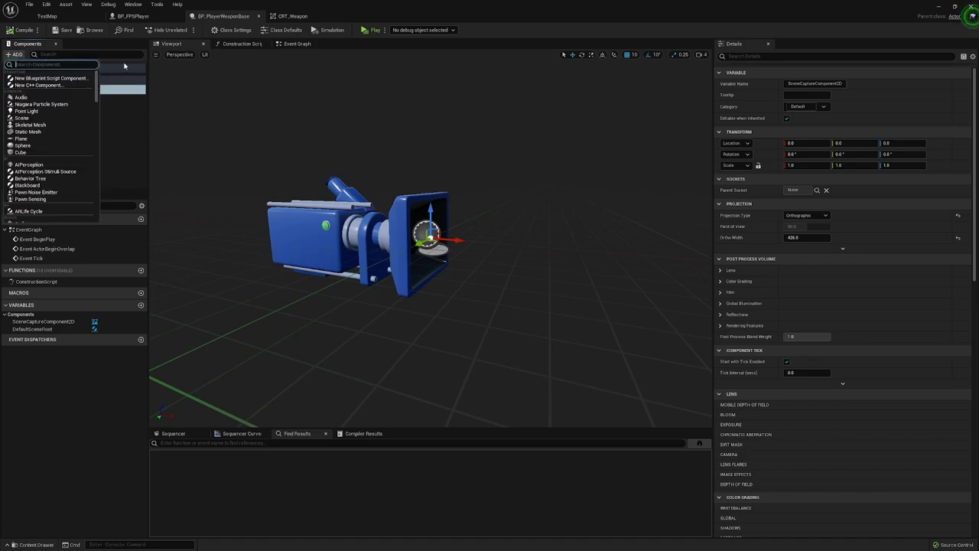
text(flip)
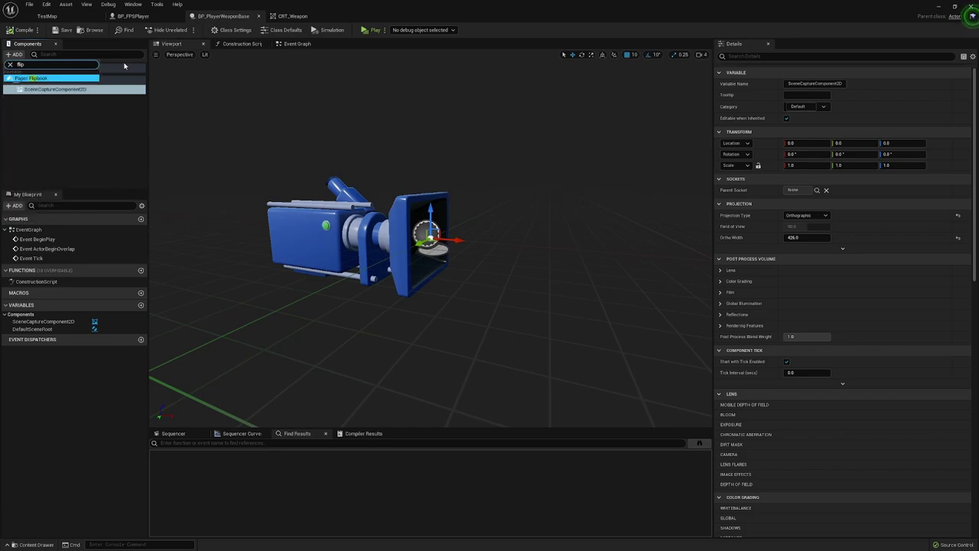
key(Return)
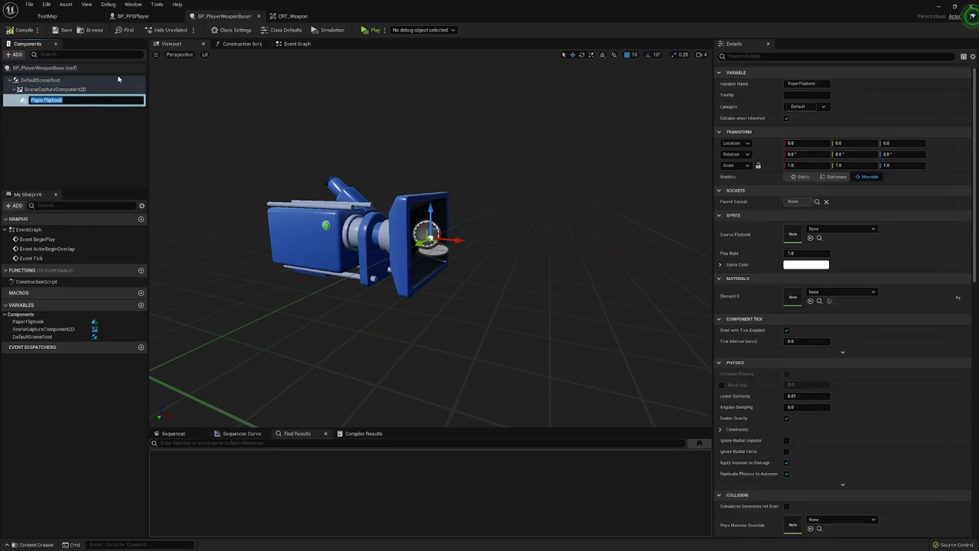
click(67, 142)
click(46, 99)
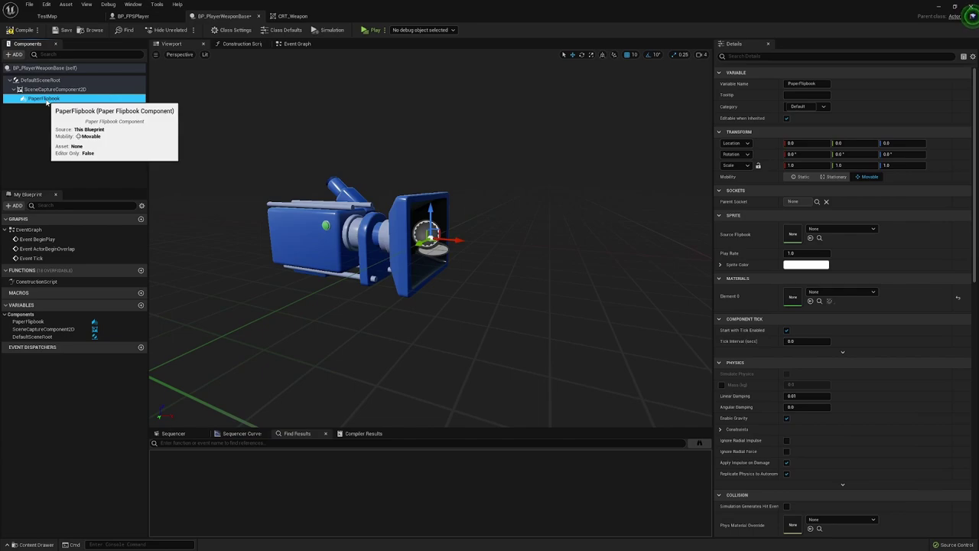
key(F2)
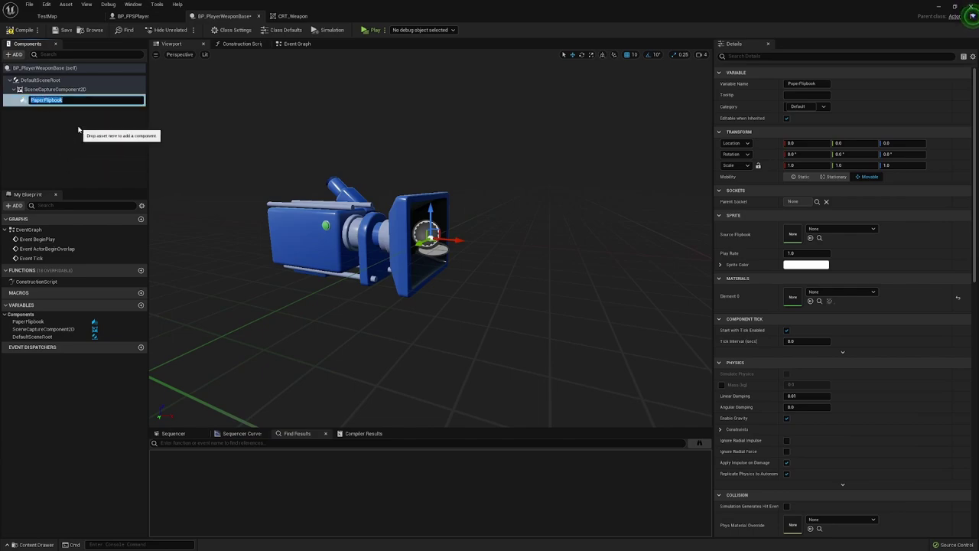
text(Weapon Flipbook)
key(Return)
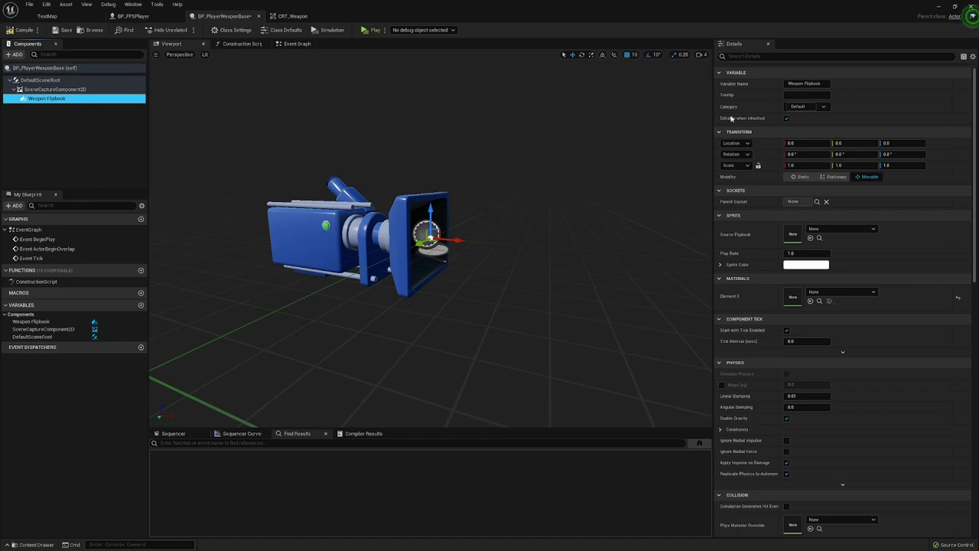
Set the Z rotation of Weapon Flipbook to -90 degrees.
click(899, 154)
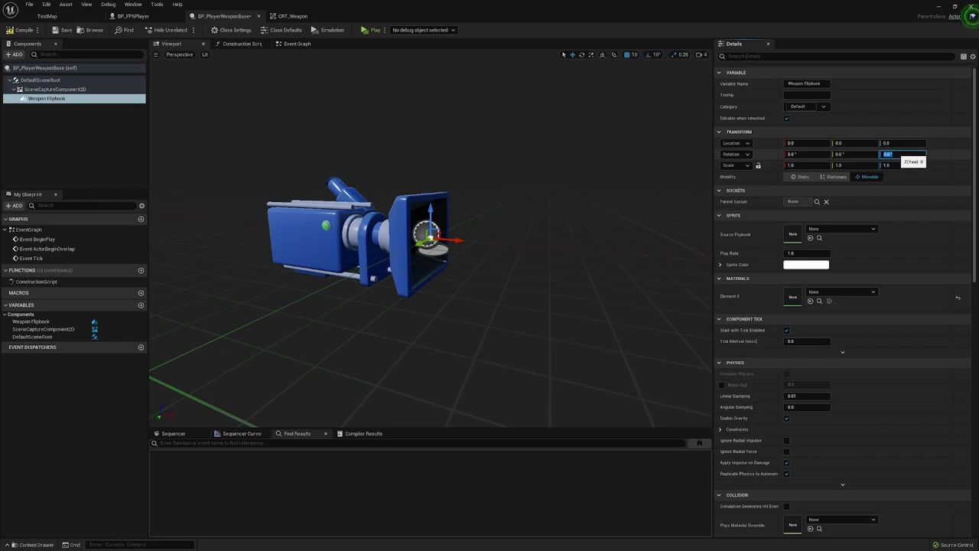
text(-90)
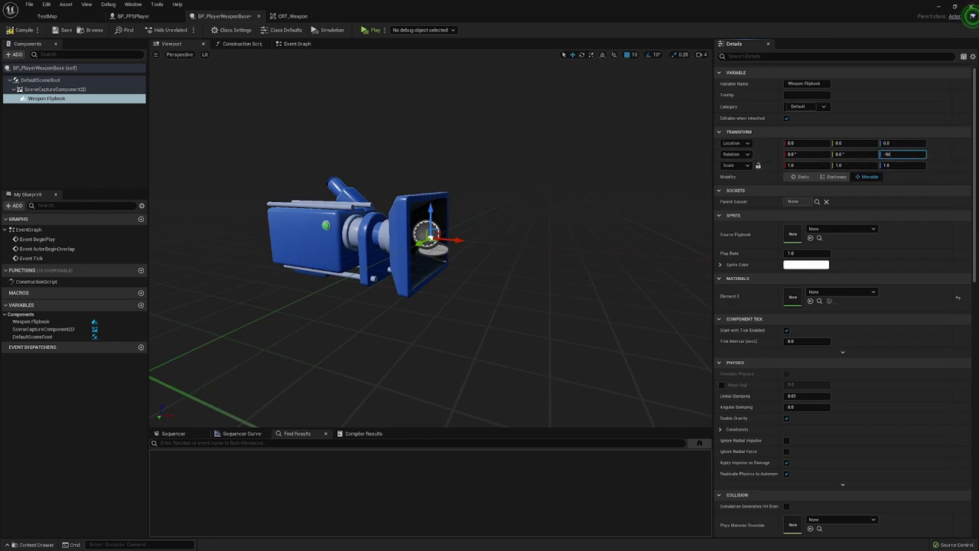
key(Return)
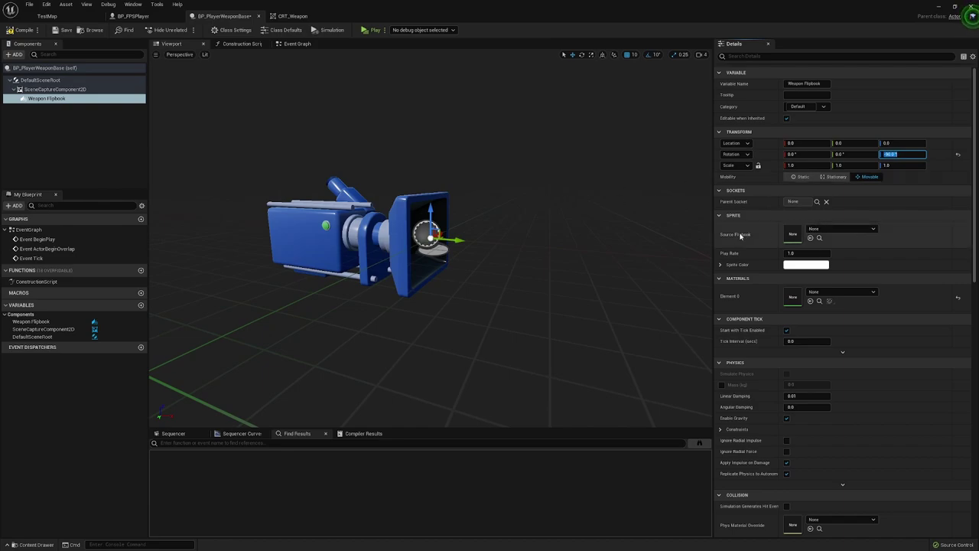
Assign FB_PistolIdle as the source flipbook of Weapon Flipbook and set its Z rotation to 90 degrees.
click(842, 229)
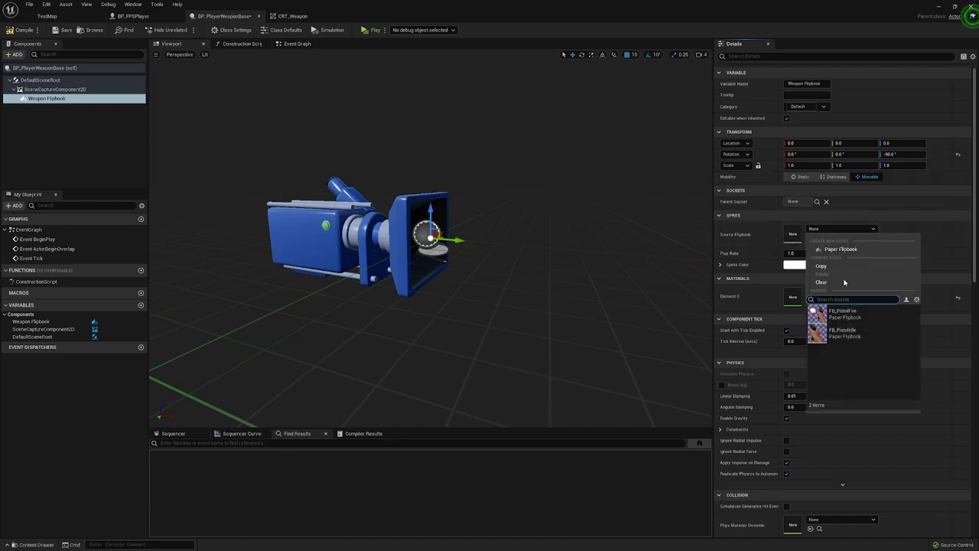
click(848, 334)
right_drag(518, 258, 559, 258)
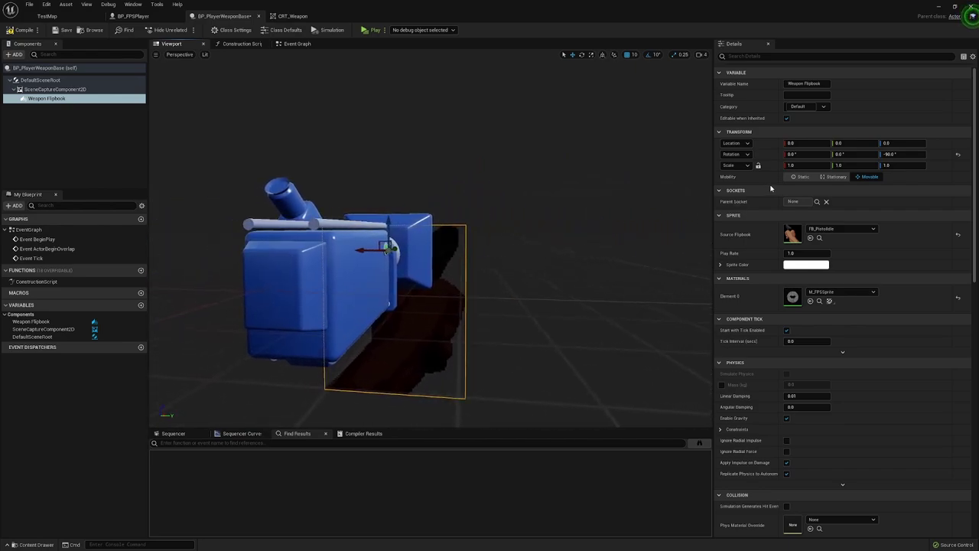
click(891, 155)
text(90)
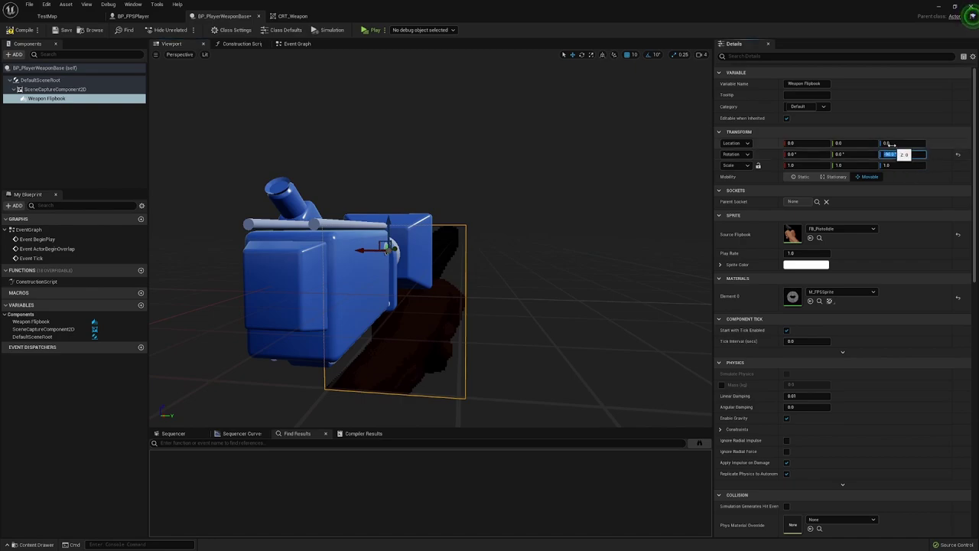
key(Return)
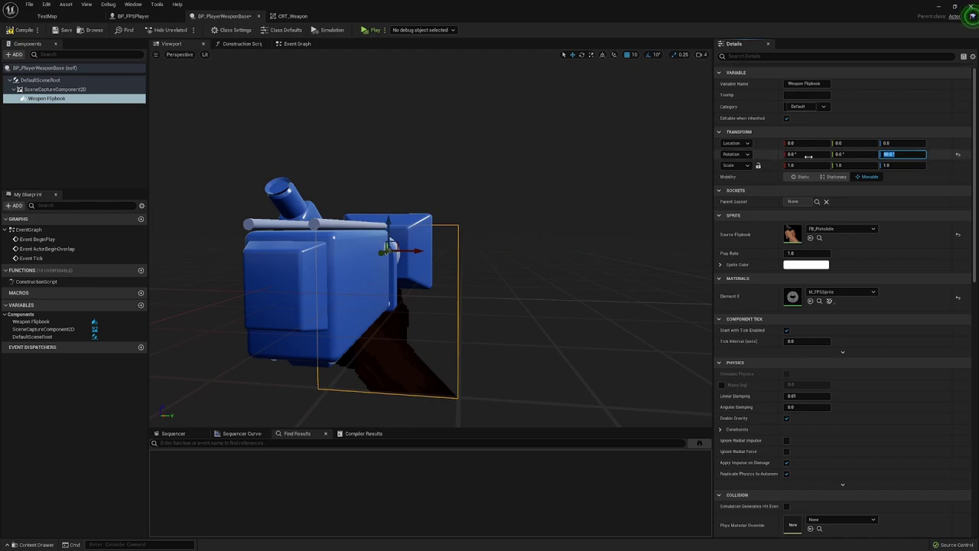
Set the location of Weapon Flipbook to -50 on Z and 100 on Y.
click(889, 143)
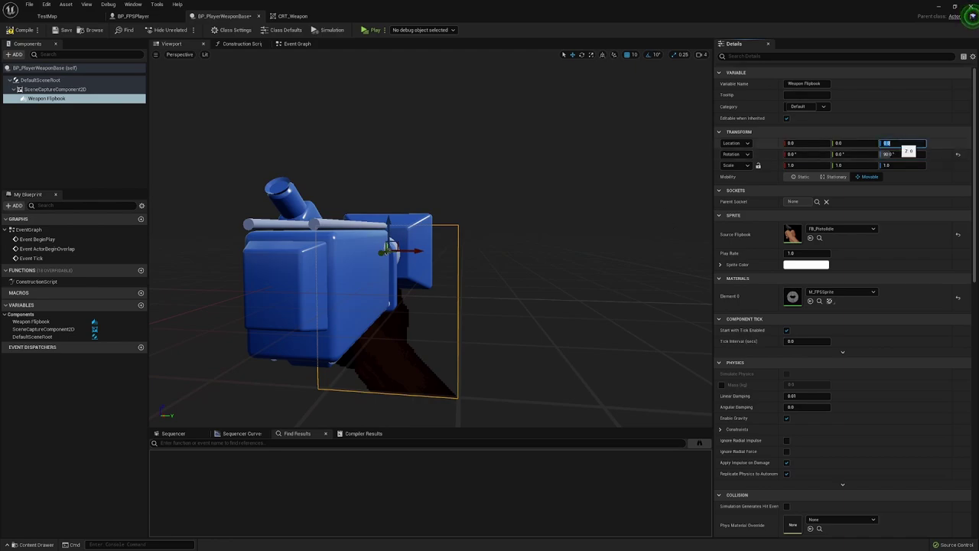
text(-50)
key(Return)
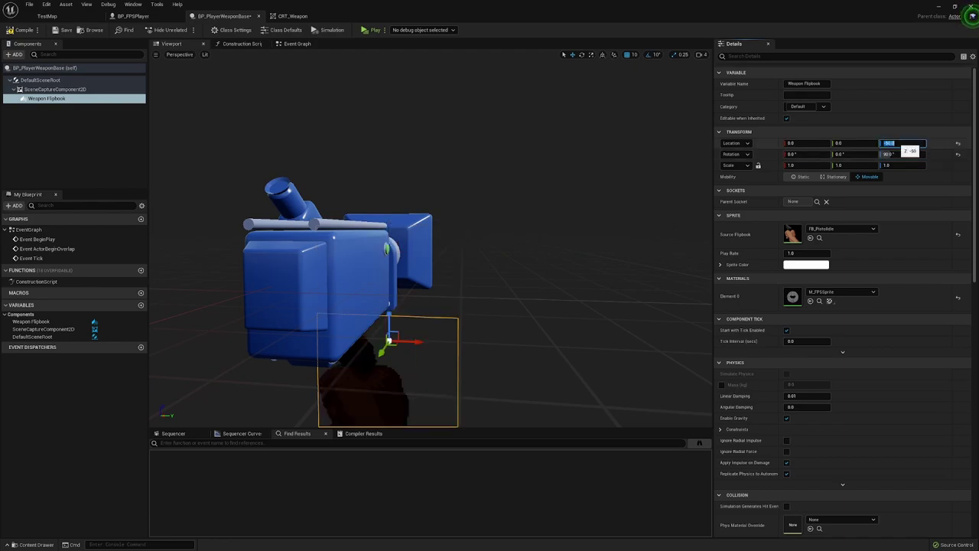
click(848, 143)
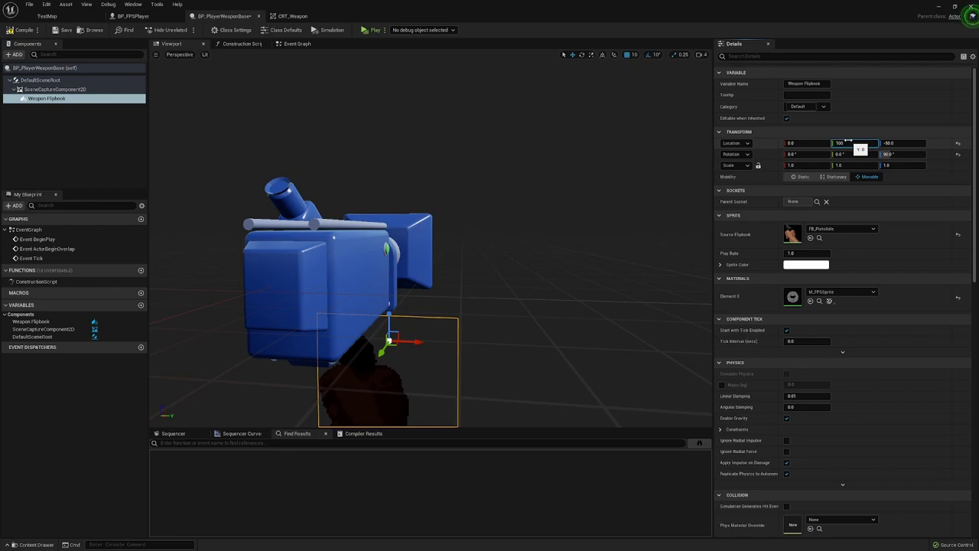
key(Return)
Examine the placement and facing of the pistol flipbook relative to the scene capture camera from several angles.
right_drag(628, 267, 544, 307)
key(s)
right_drag(578, 228, 584, 194)
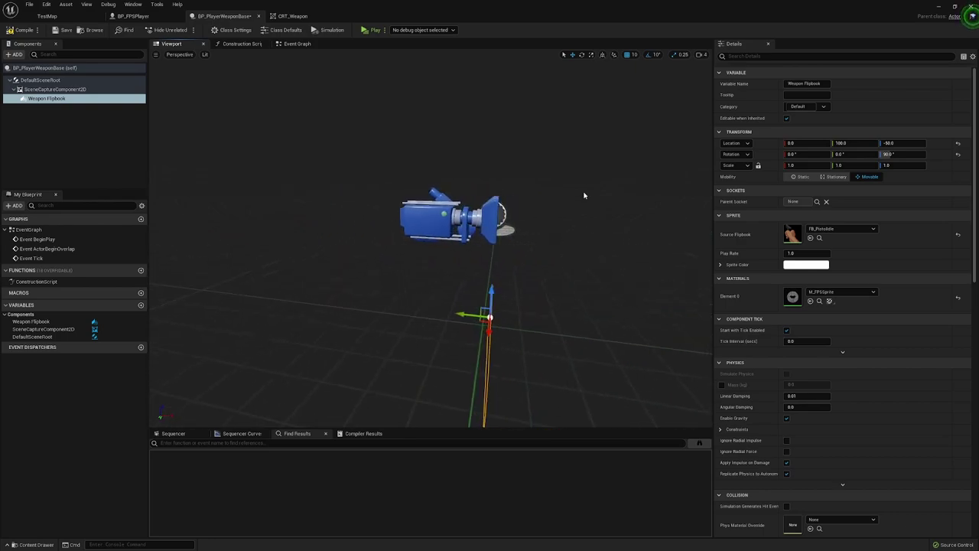
right_drag(517, 308, 545, 300)
click(438, 248)
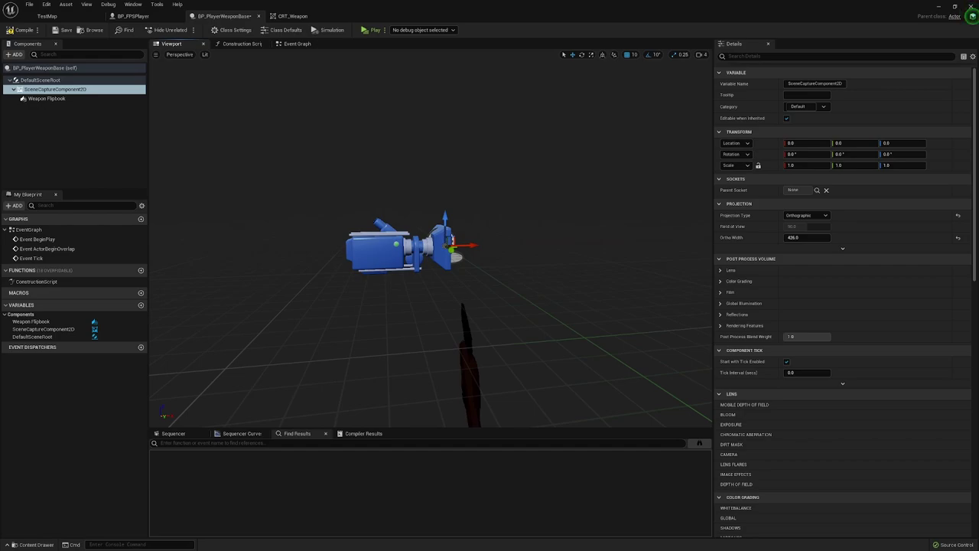
right_drag(494, 211, 421, 228)
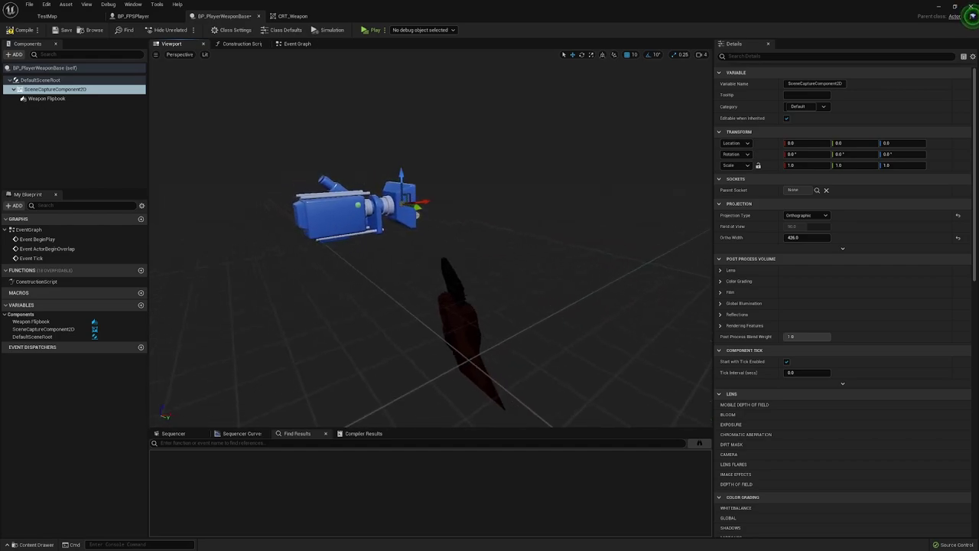
click(465, 329)
right_drag(489, 241, 466, 328)
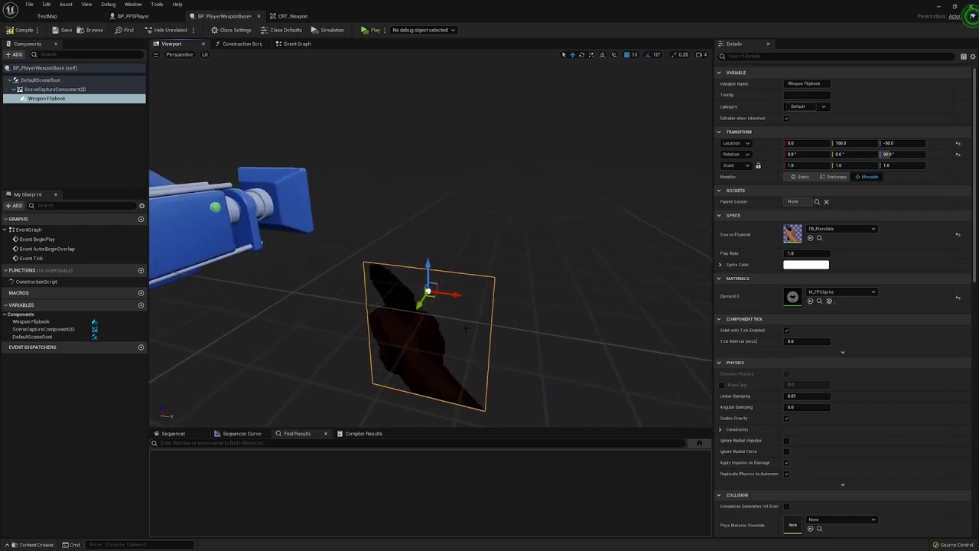
right_drag(387, 234, 279, 152)
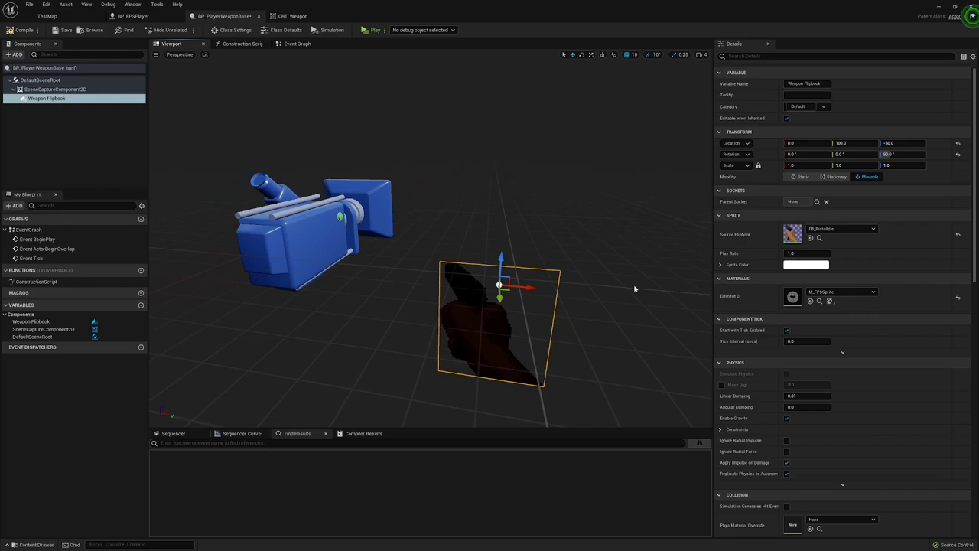
Set the collision preset of Weapon Flipbook to NoCollision.
scroll(867, 367, down, 5)
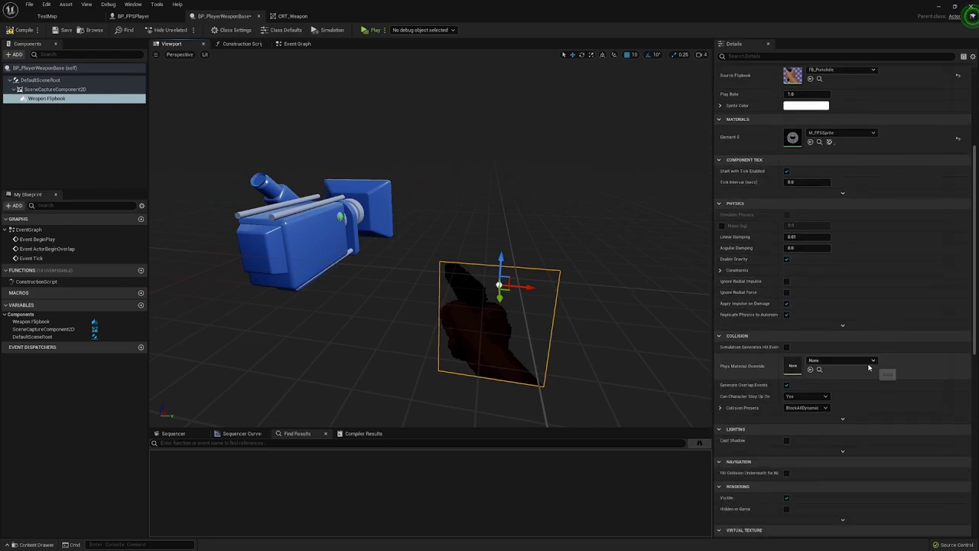
scroll(868, 367, down, 2)
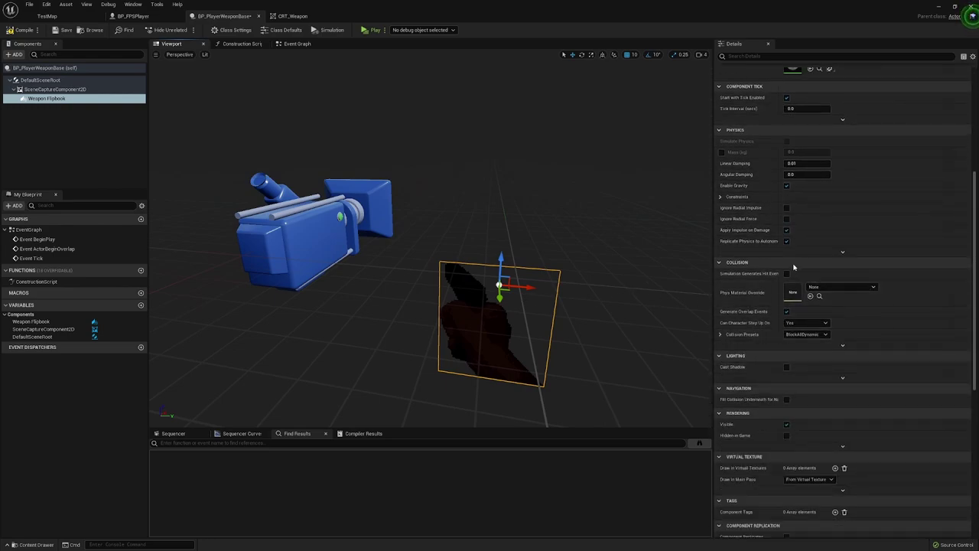
scroll(867, 264, down, 2)
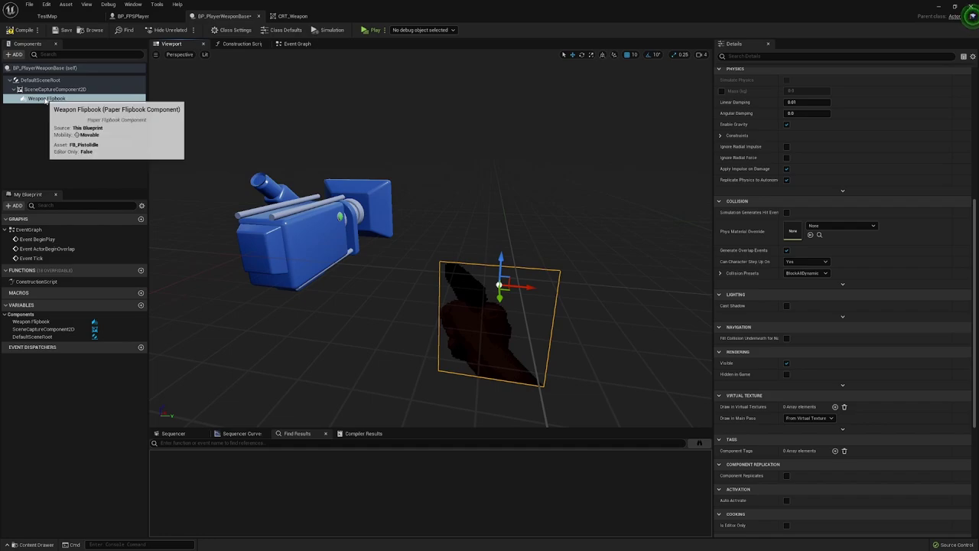
scroll(844, 311, down, 2)
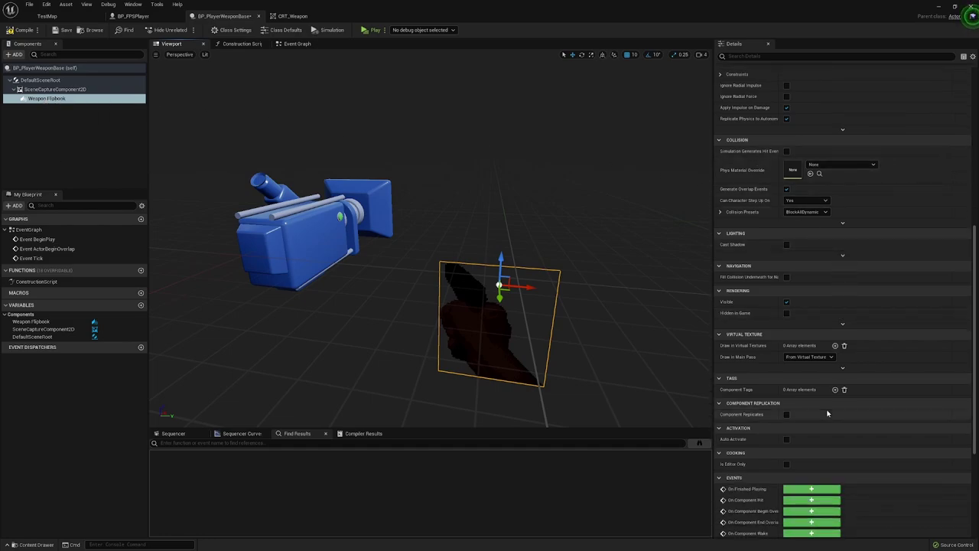
scroll(773, 303, up, 2)
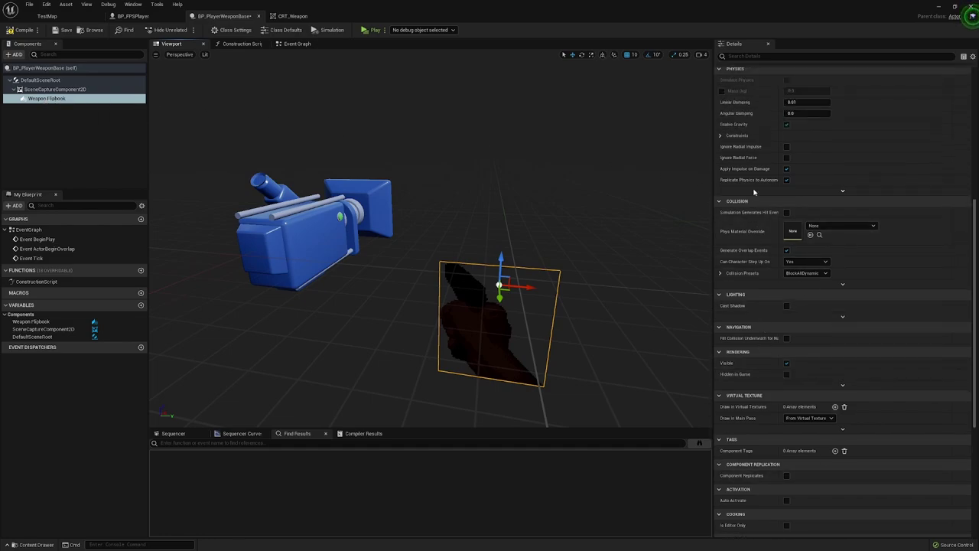
click(726, 275)
click(824, 273)
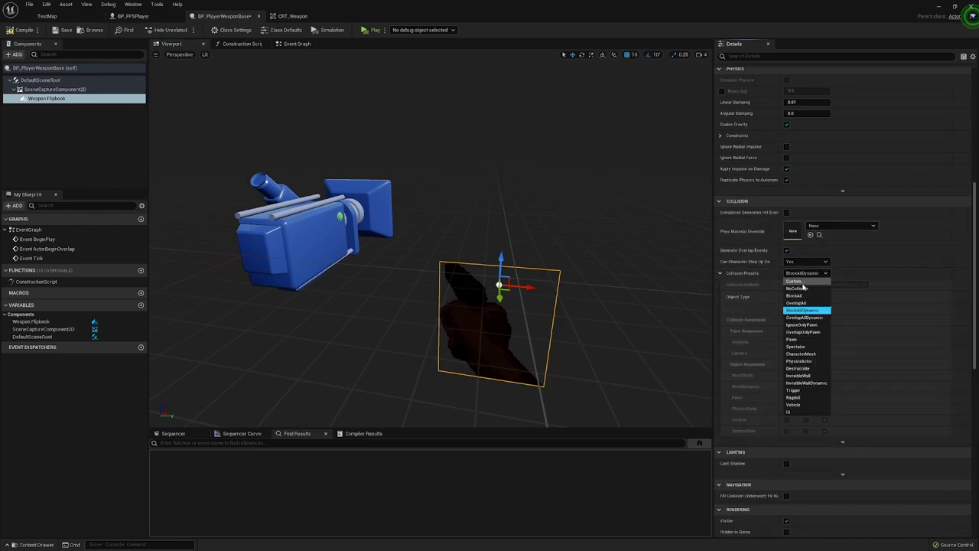
click(795, 284)
click(720, 273)
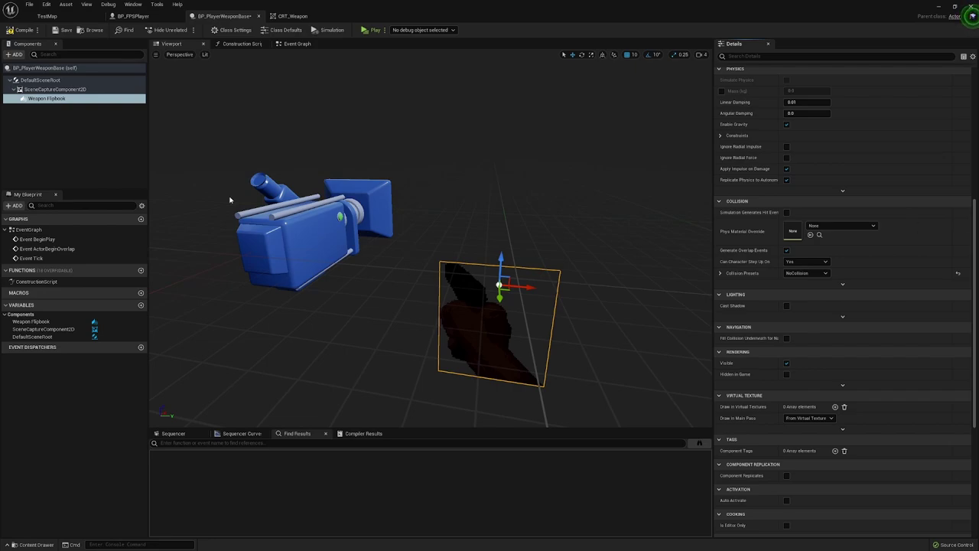
Add a Point Light component with its default name and parent it directly to SceneCaptureComponent2D.
click(14, 54)
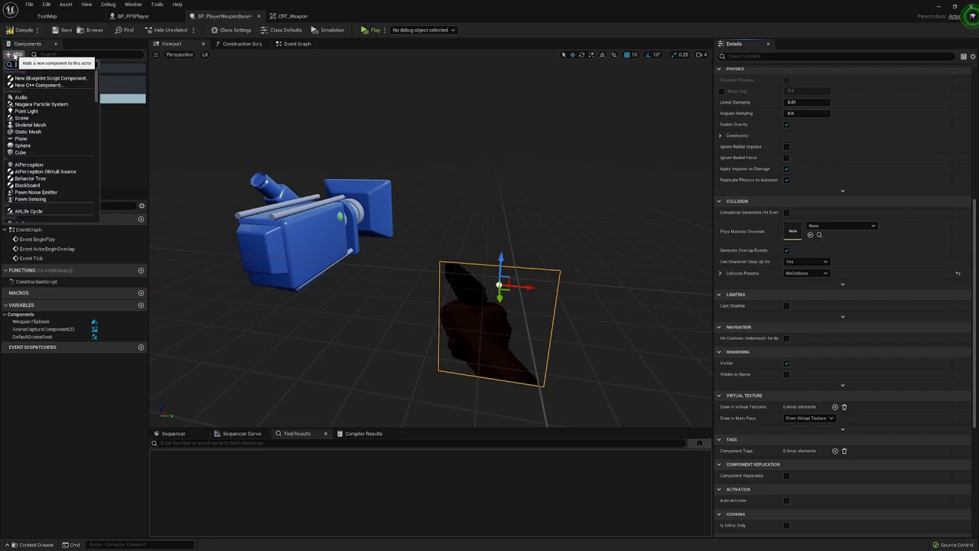
text(point)
key(Return)
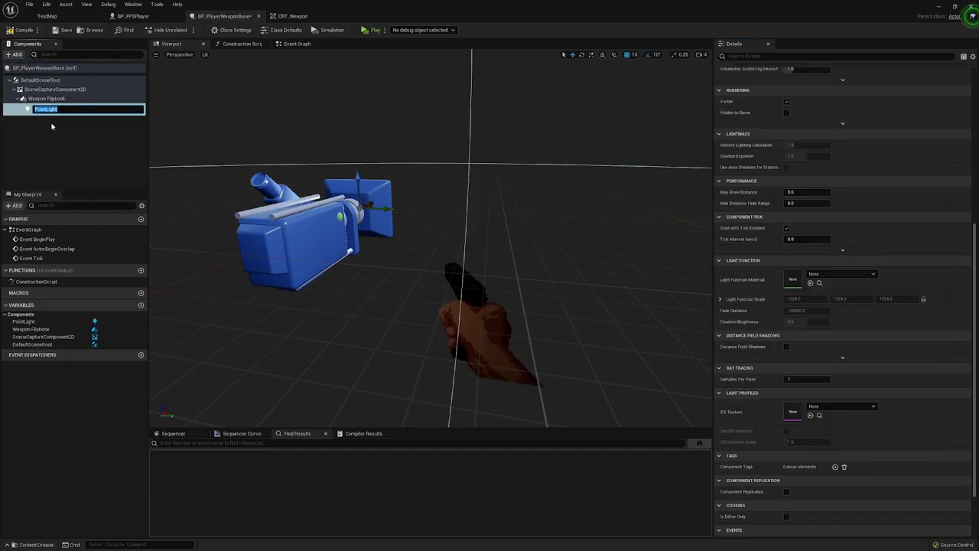
key(Return)
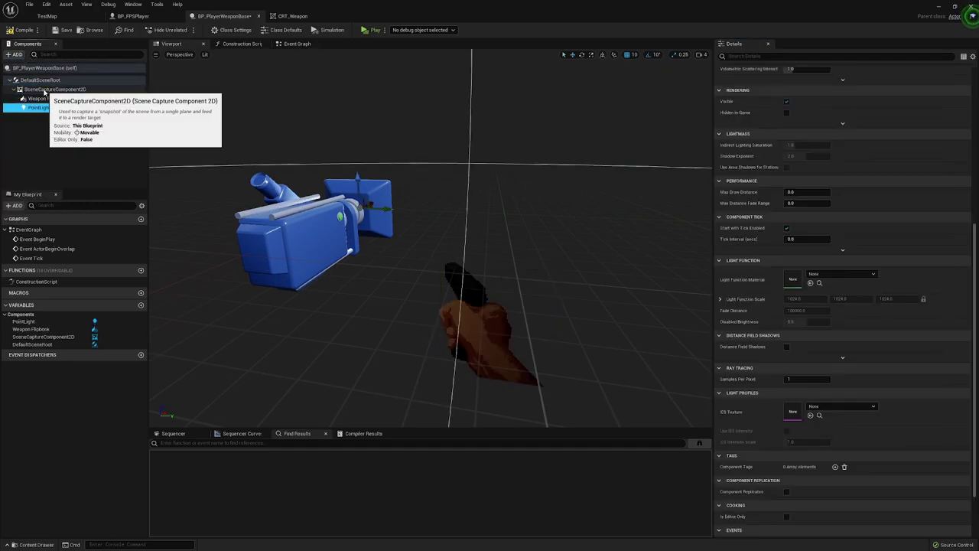
click(48, 91)
click(45, 108)
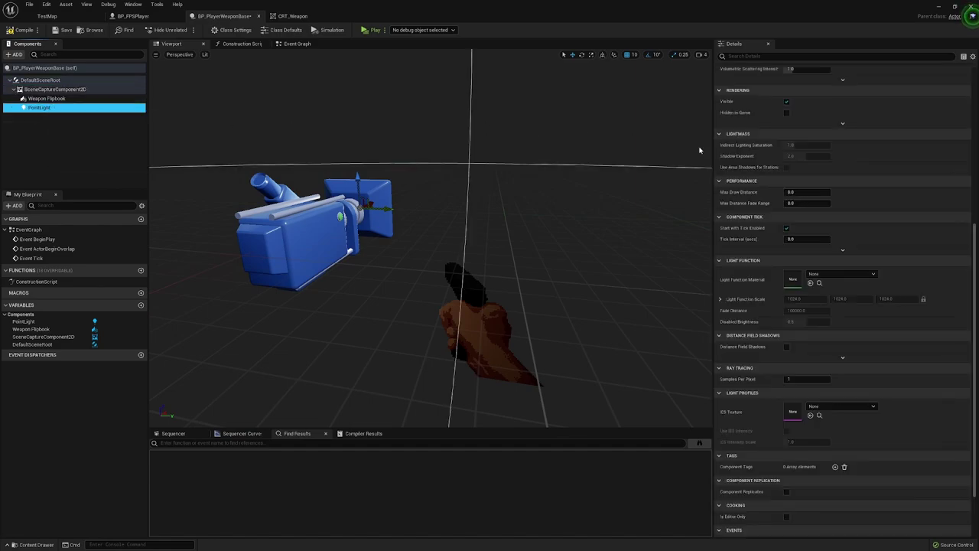
Reset the point light's X and Y location to 0, keeping the light selected.
scroll(791, 194, up, 8)
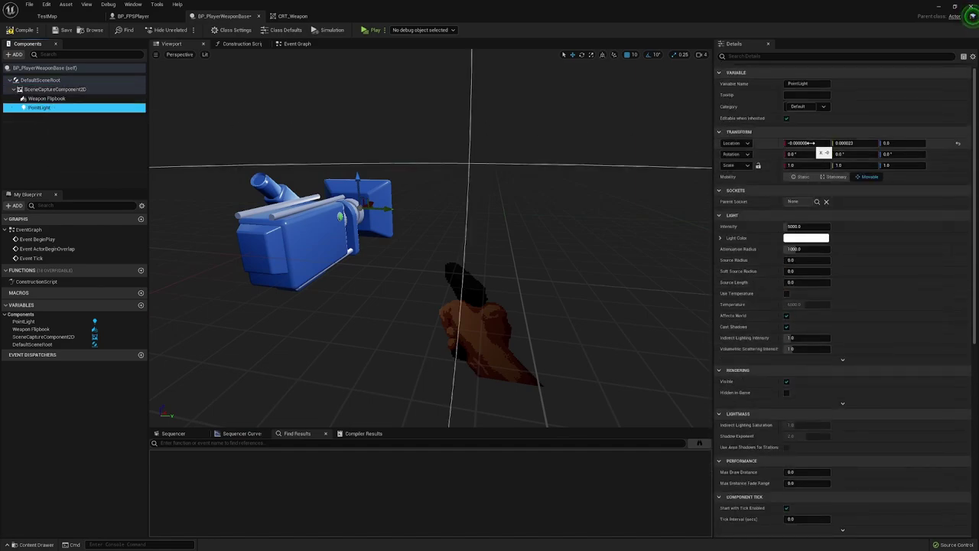
click(800, 143)
text(0)
key(Tab)
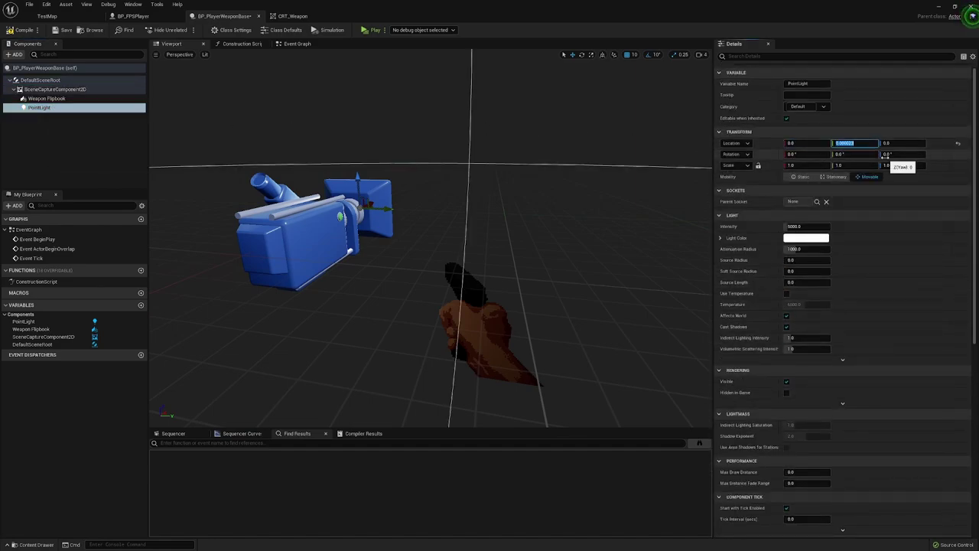
text(0)
key(Return)
click(44, 122)
click(45, 108)
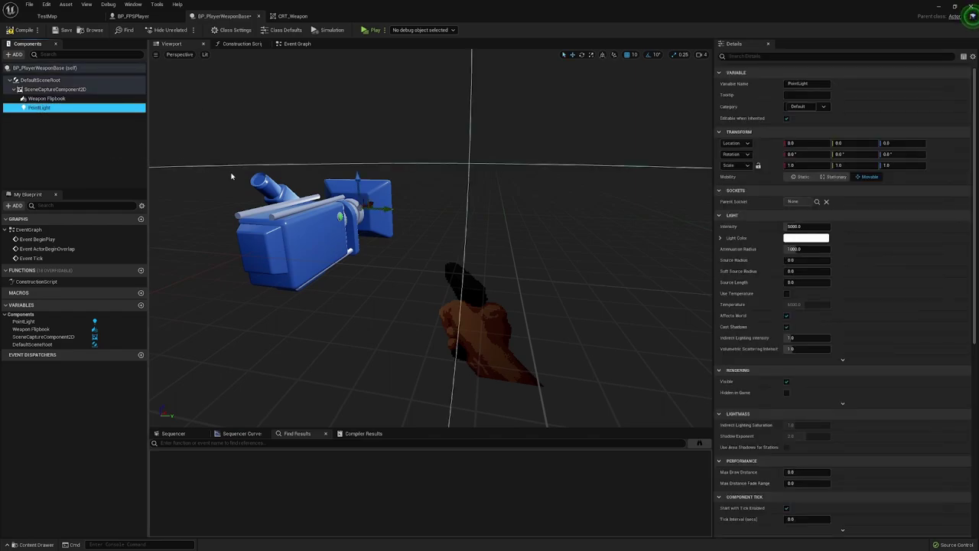
Set the point light's X location to 30 relative to the scene capture component.
click(38, 99)
click(37, 108)
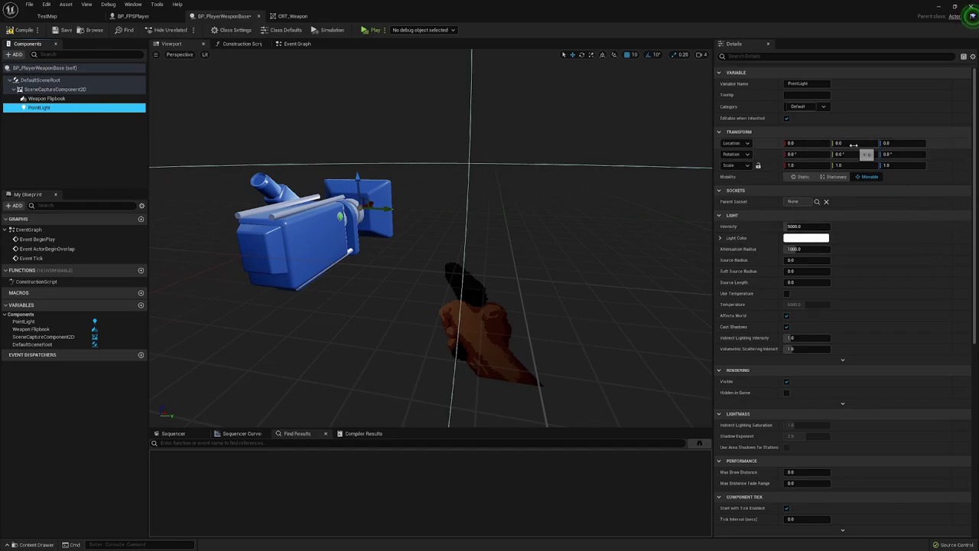
click(793, 144)
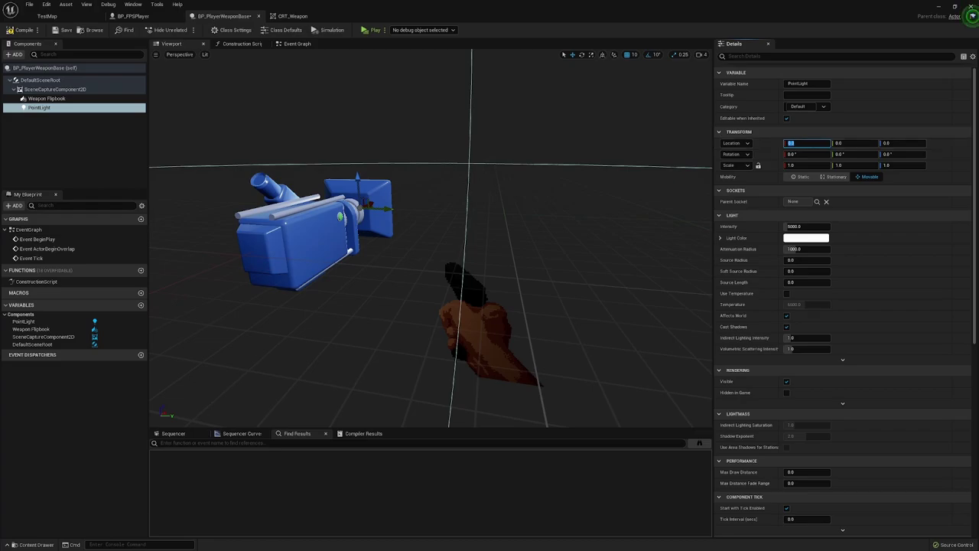
click(813, 143)
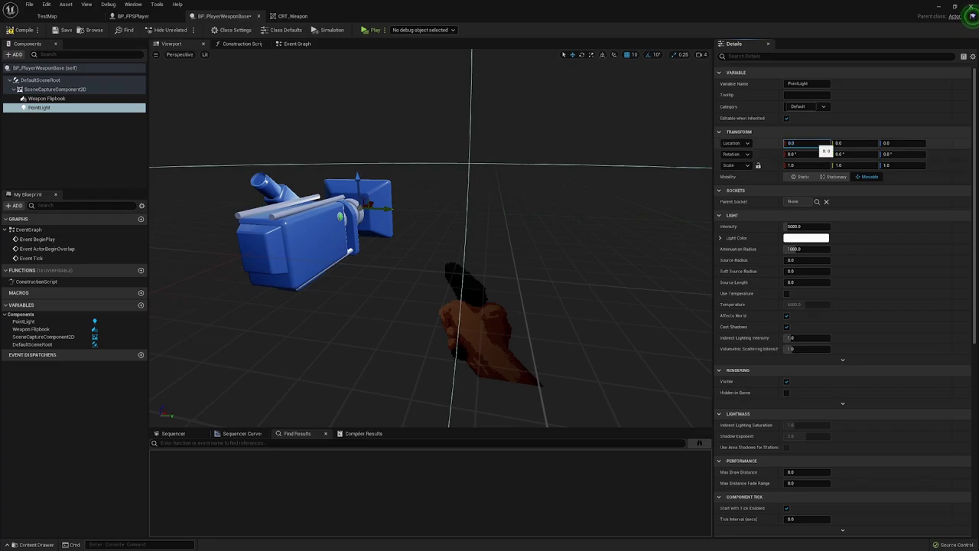
text(30)
key(Return)
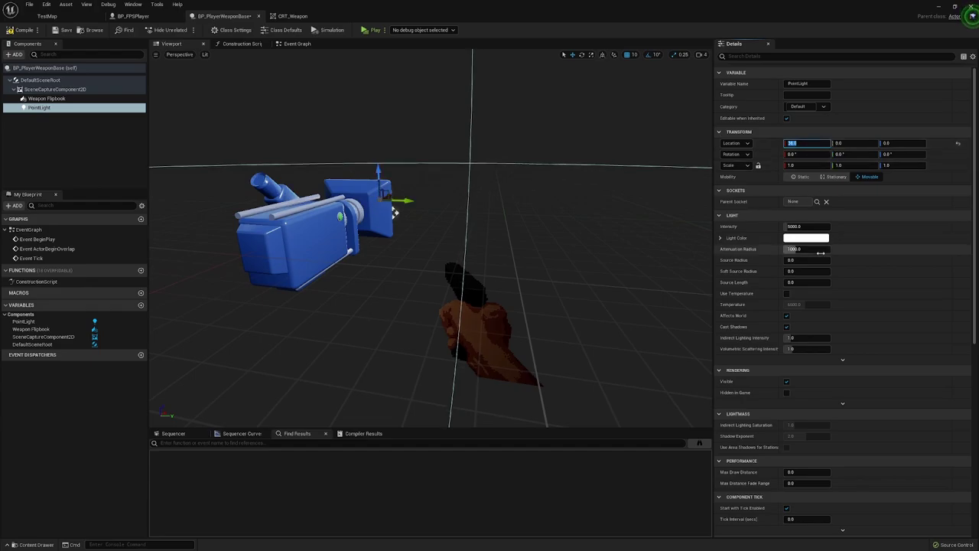
Set the point light's intensity to 10000 and its attenuation radius to 800.
click(807, 226)
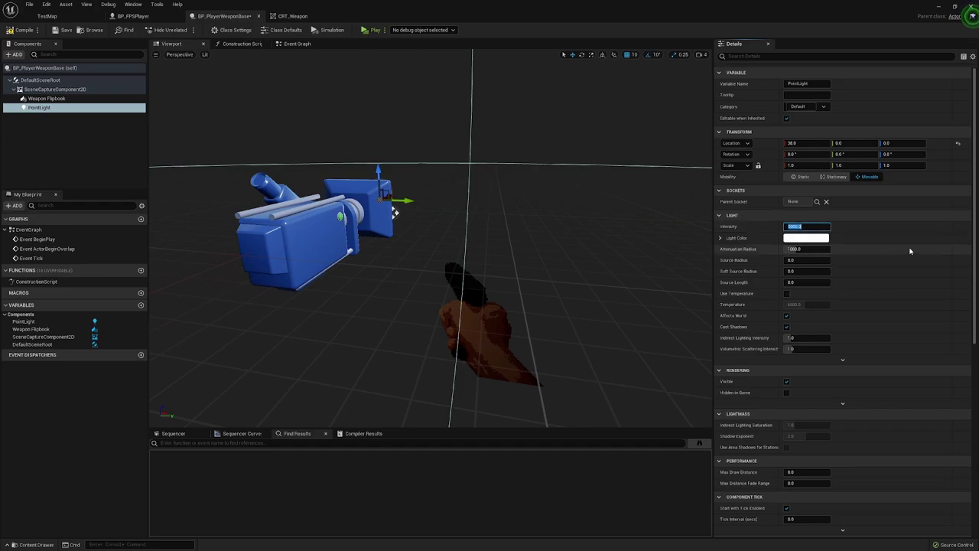
text(10)
key(Return)
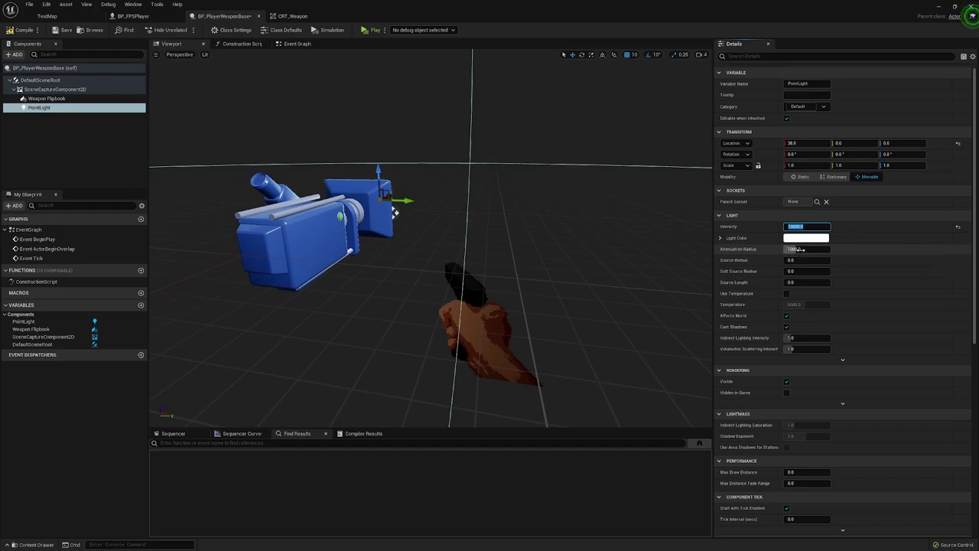
key(Tab)
text(80)
key(Return)
Enable Hidden in Game for the point light and compile the weapon blueprint.
scroll(775, 291, down, 3)
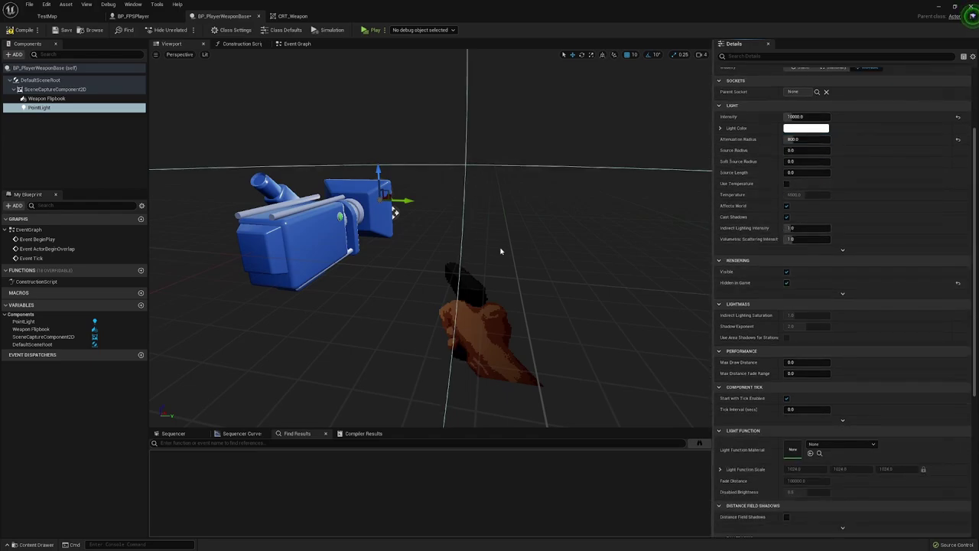
right_drag(522, 225, 398, 225)
right_drag(513, 260, 405, 251)
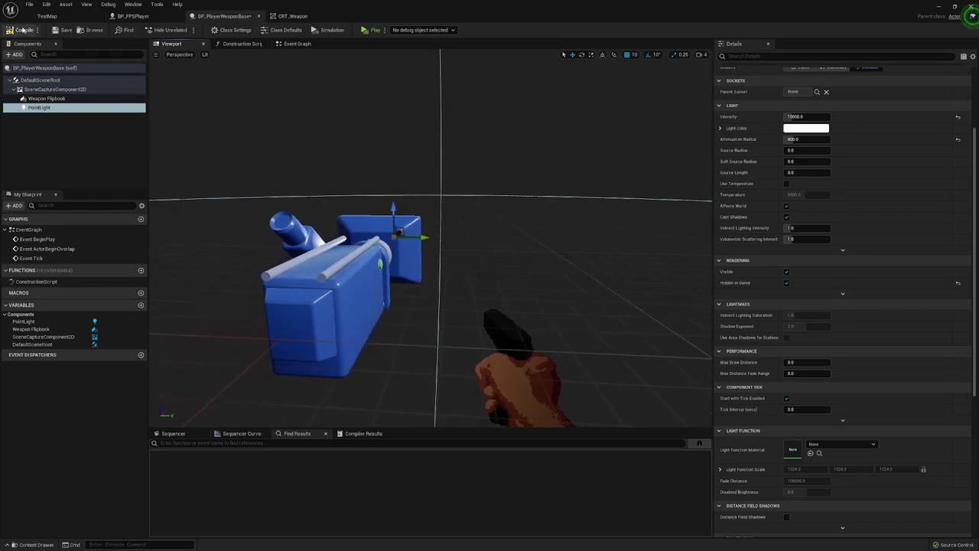
In BP_FPSPlayer, set the Weapon component's Child Actor Class to BP_PlayerWeaponBase.
click(136, 17)
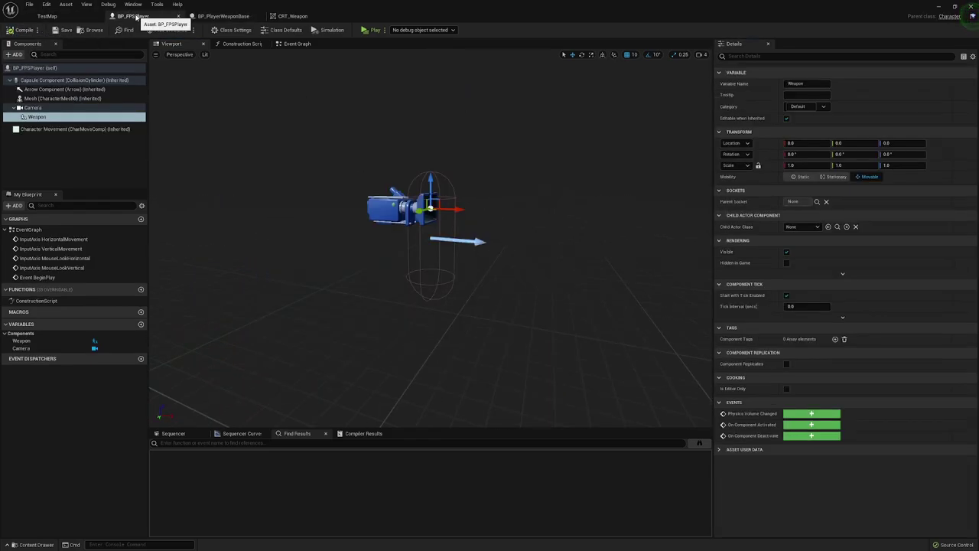
click(791, 227)
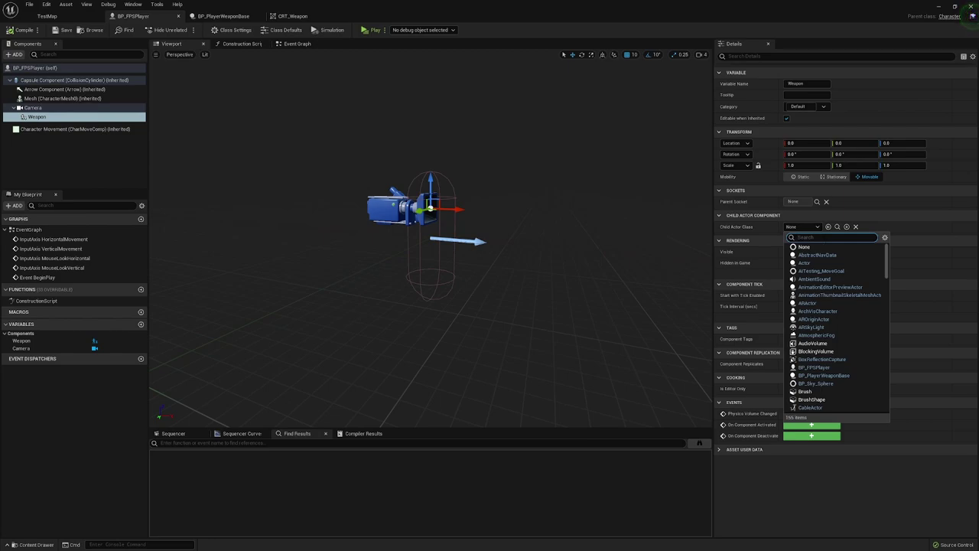
text(weap)
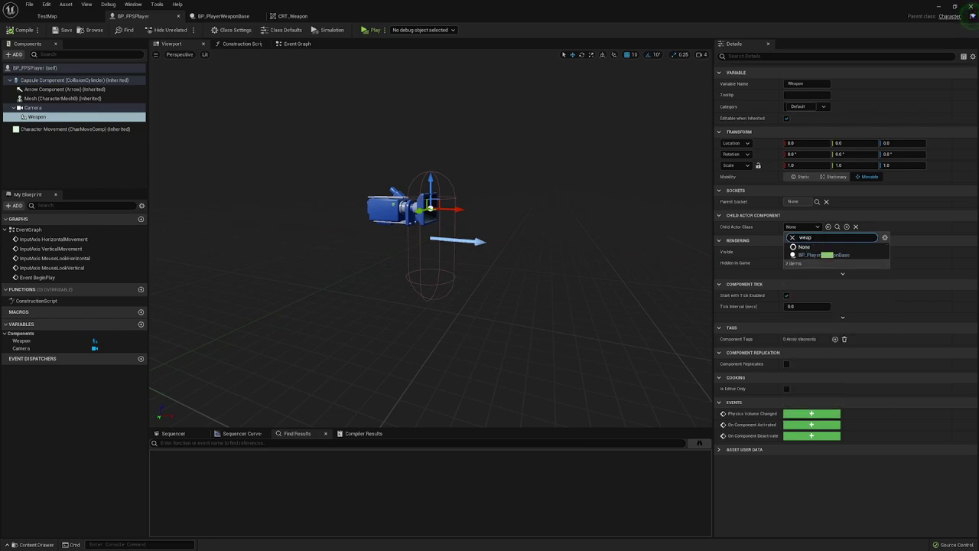
click(817, 255)
right_drag(469, 250, 292, 130)
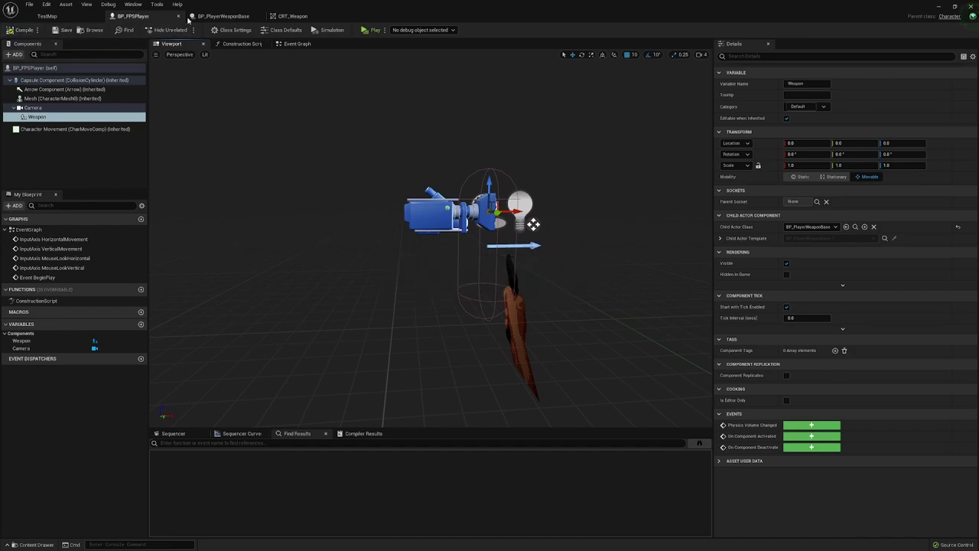
In BP_PlayerWeaponBase's event graph, add a Show Only Component (SceneCaptureComponent2D) node executed from Event BeginPlay.
click(220, 16)
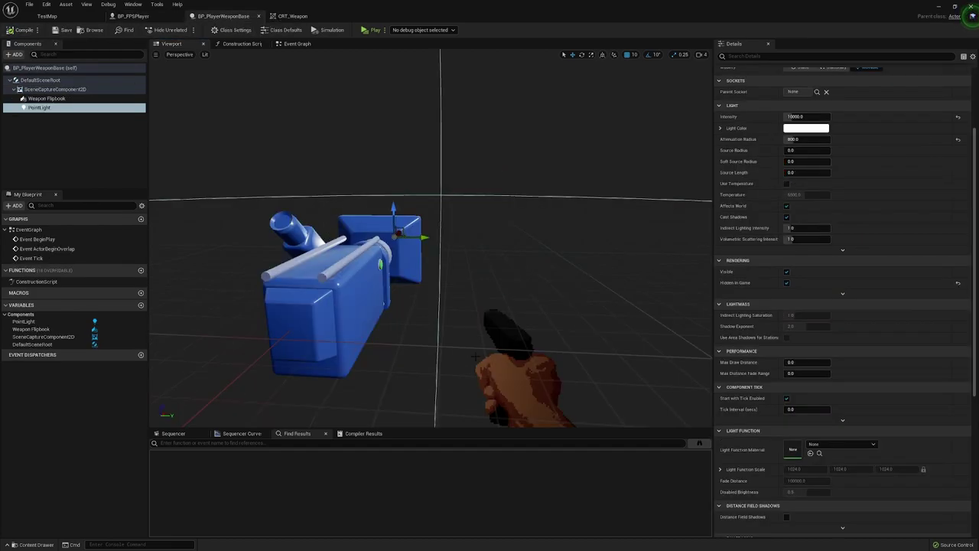
click(296, 45)
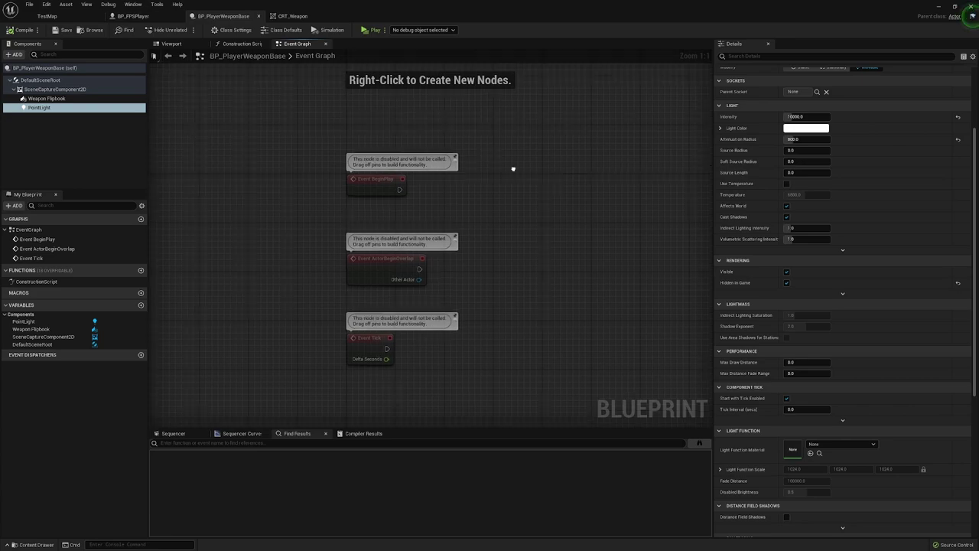
drag(396, 191, 472, 195)
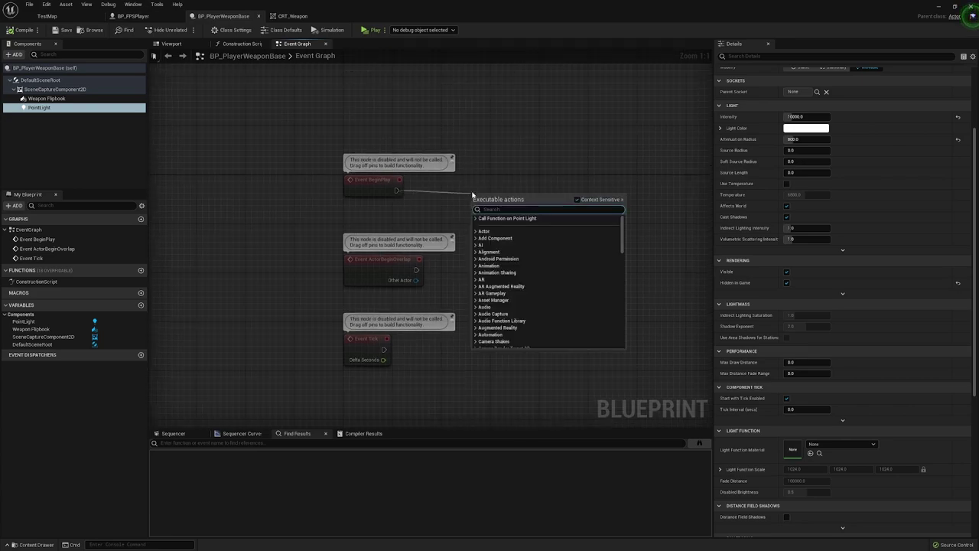
text(show only)
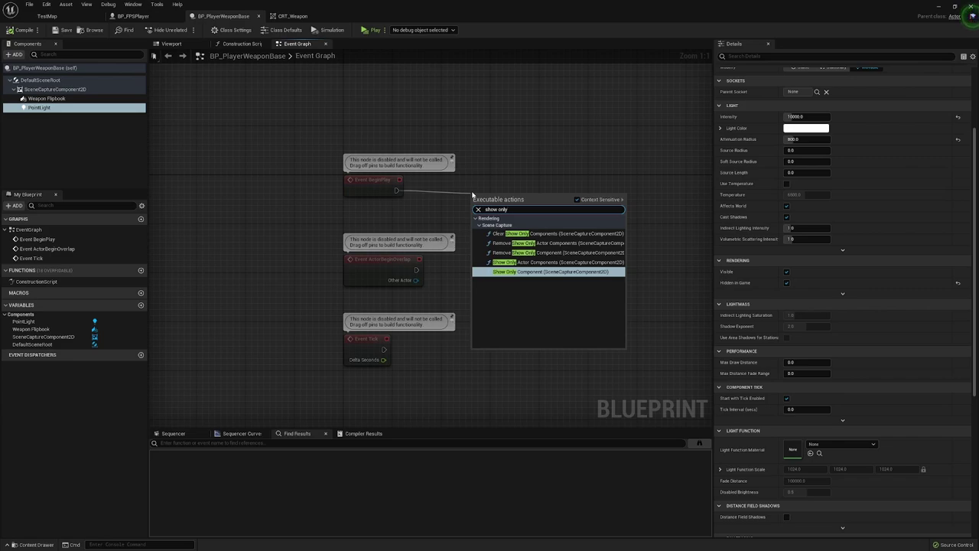
click(564, 273)
drag(515, 201, 528, 177)
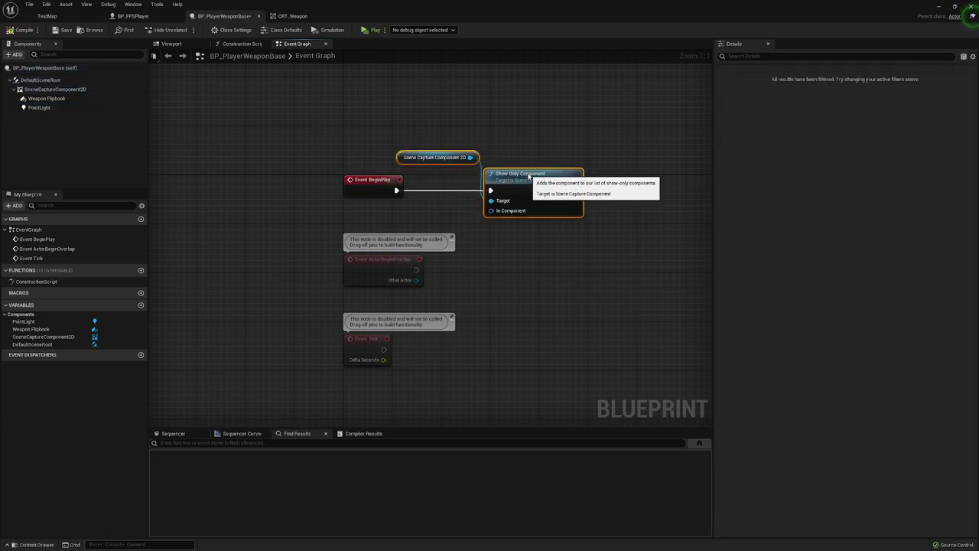
Delete the unused Event ActorBeginOverlap and Event Tick nodes from the graph.
click(451, 258)
drag(480, 369, 319, 225)
key(Delete)
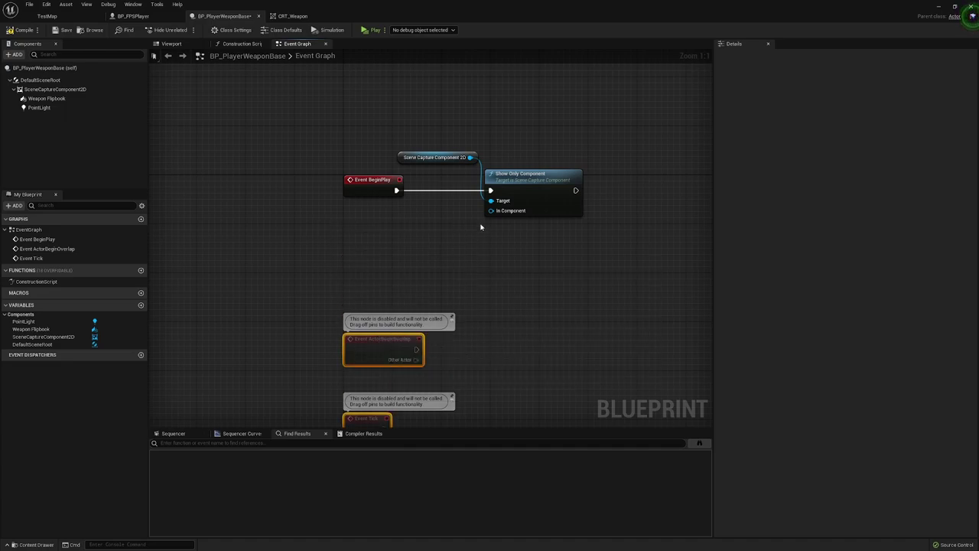
Connect a Weapon Flipbook reference to Show Only Component's In Component input and arrange the nodes compactly beside Event BeginPlay.
drag(400, 160, 397, 227)
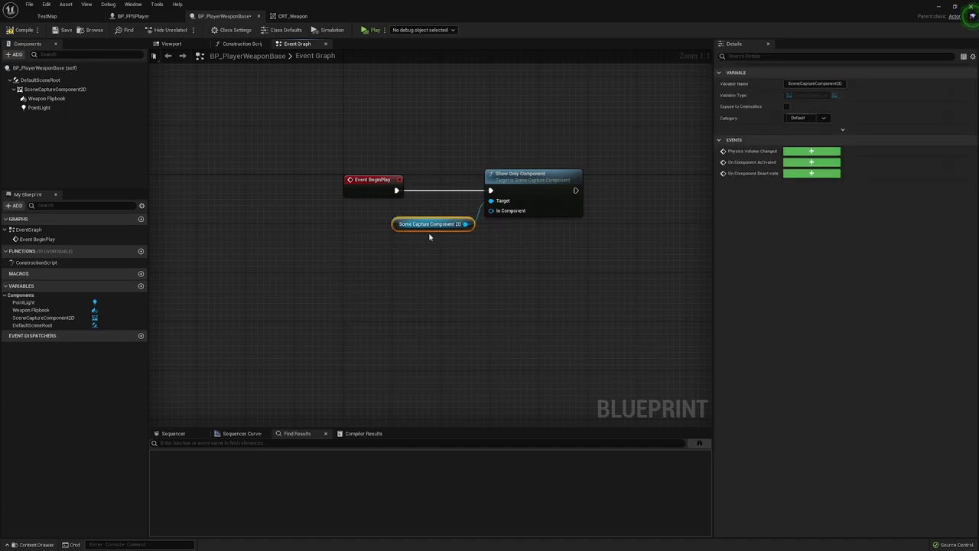
right_drag(555, 244, 498, 256)
drag(497, 186, 514, 187)
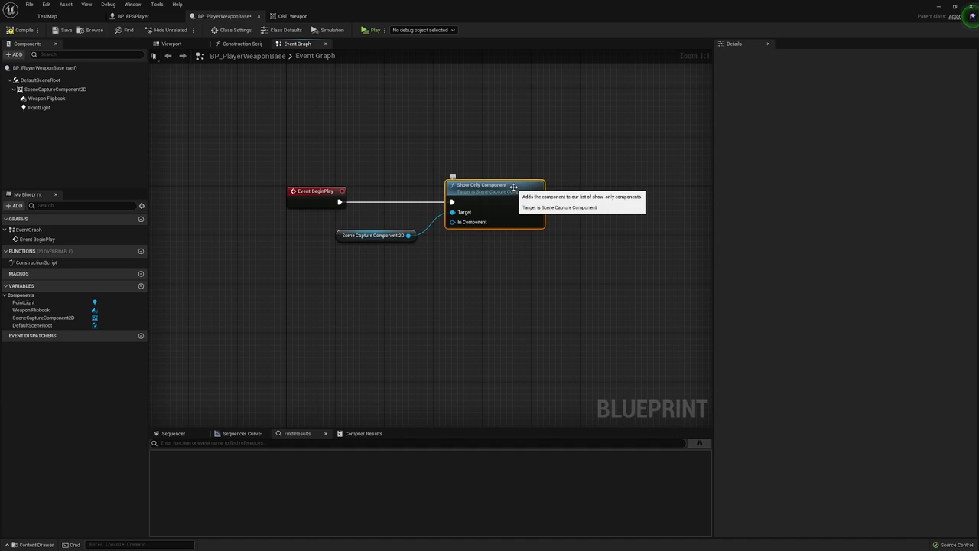
drag(47, 99, 453, 224)
drag(340, 238, 295, 232)
drag(343, 260, 324, 248)
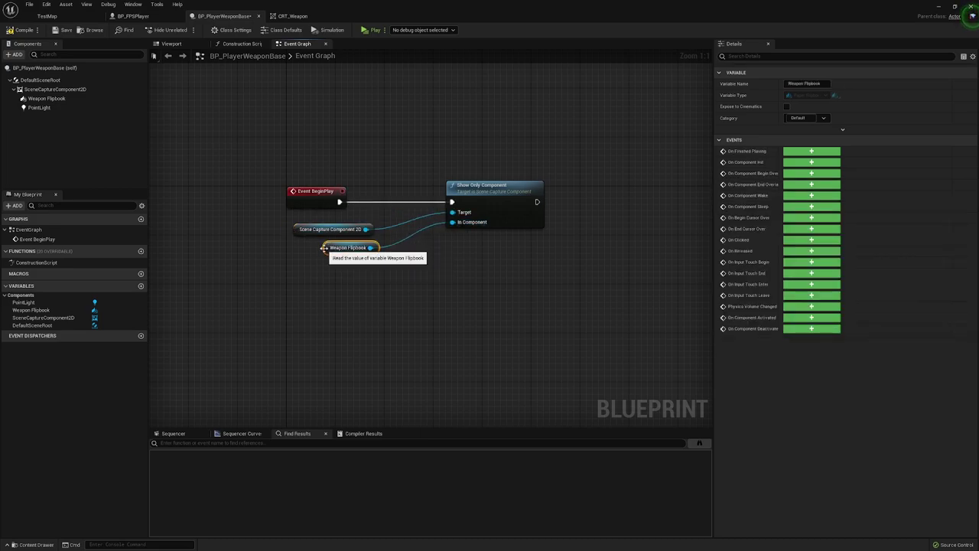
drag(489, 191, 439, 191)
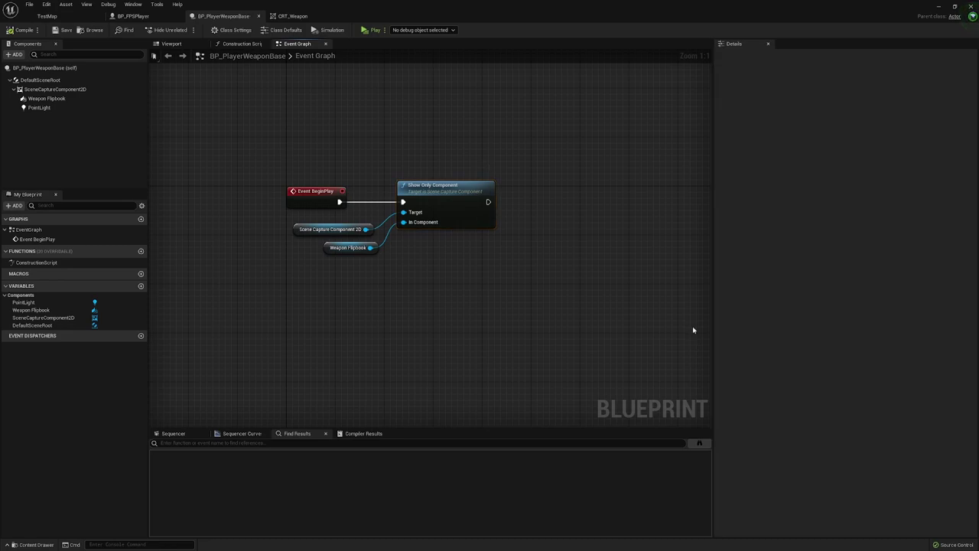
Set the Texture Target of SceneCaptureComponent2D to CRT_Weapon.
click(170, 45)
click(38, 89)
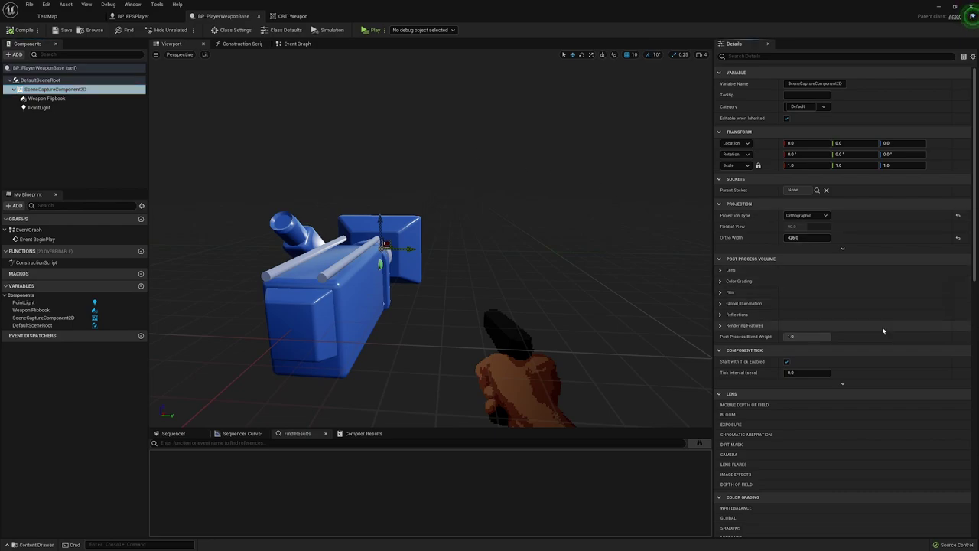
scroll(882, 327, down, 5)
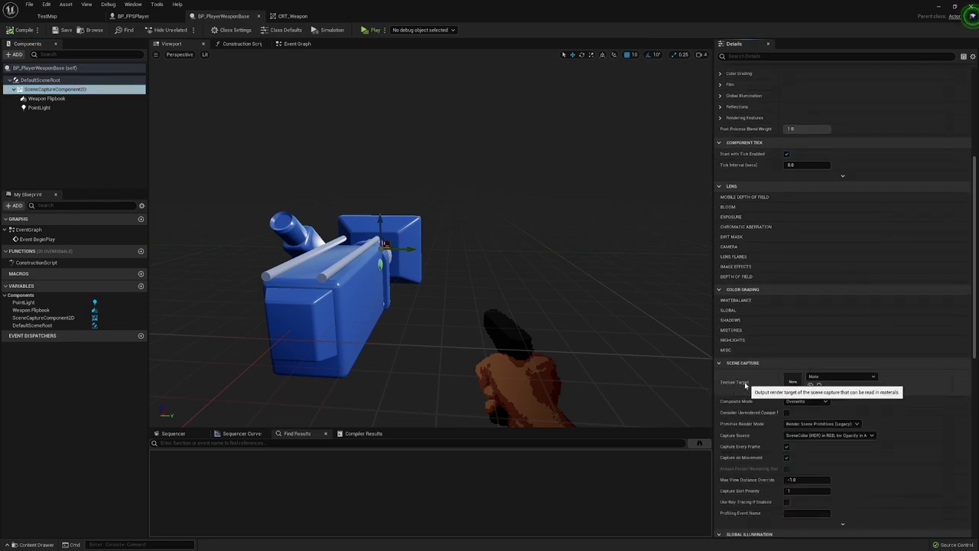
scroll(809, 370, down, 1)
click(812, 365)
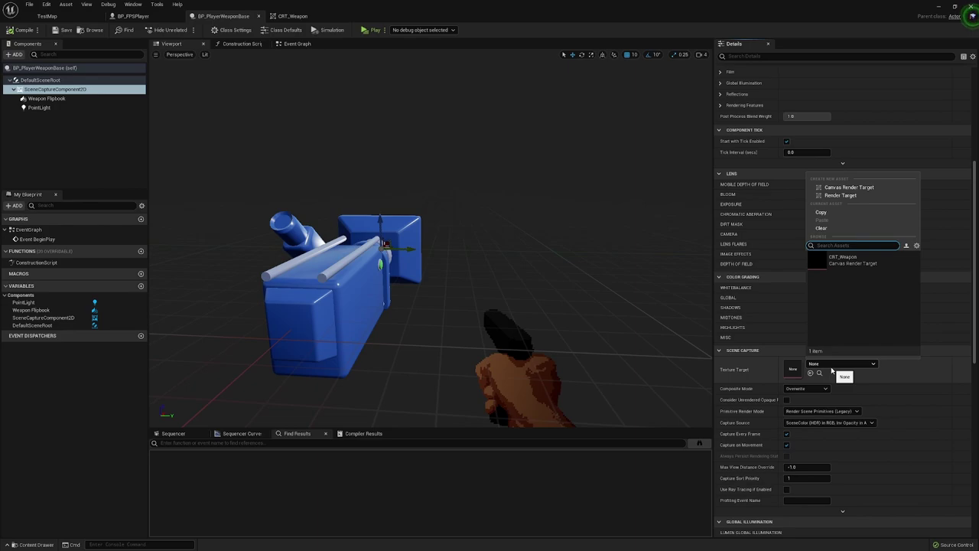
click(860, 264)
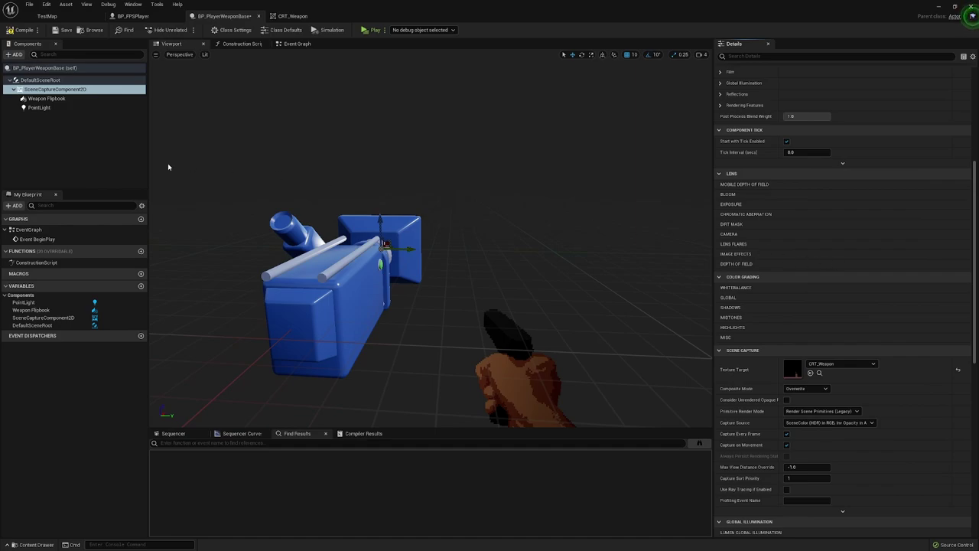
Play-test TestMap to check the pistol display on the HUD, and end the session.
click(66, 16)
click(479, 30)
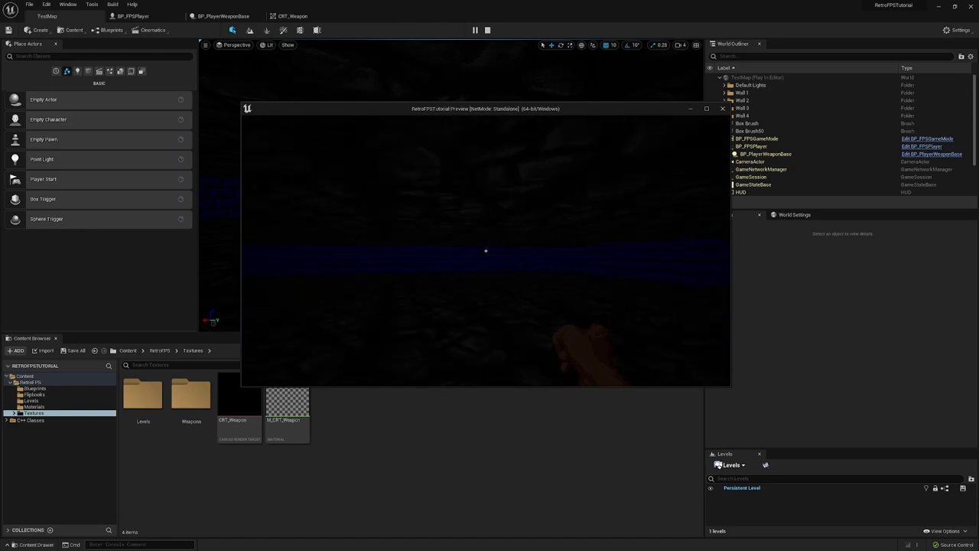
key(Escape)
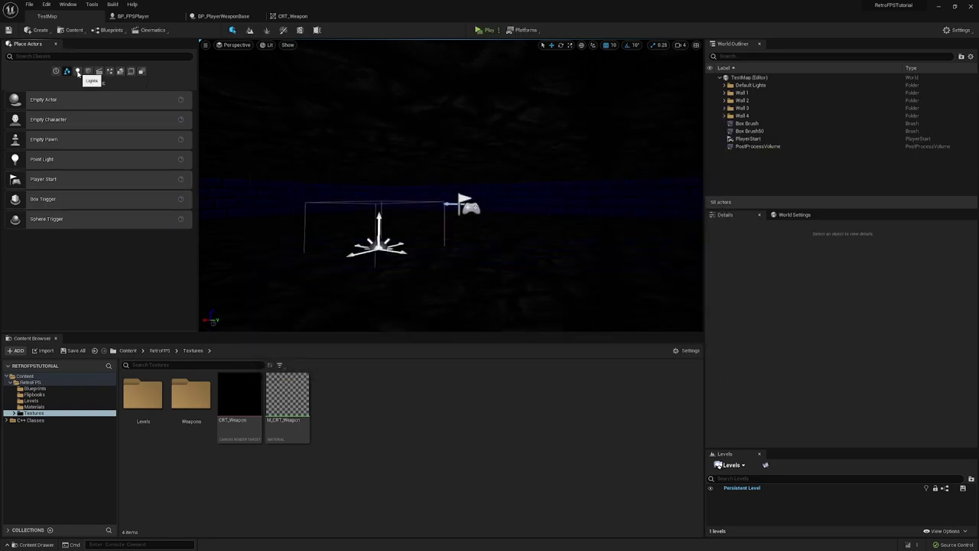
Place a Point Light in TestMap near the player start.
click(77, 71)
drag(41, 119, 429, 159)
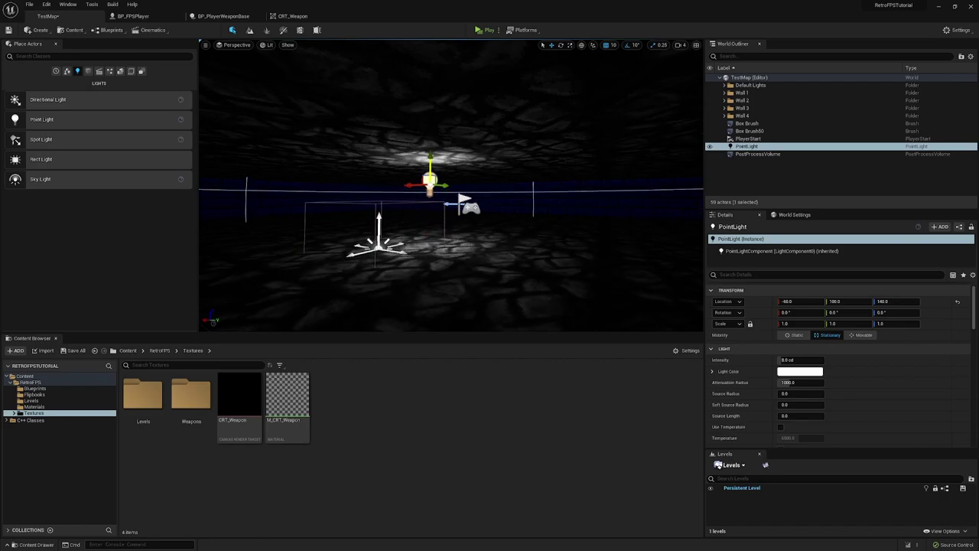
Play-test the level, walking toward and away from the placed light to examine how the pistol sprite is lit.
click(485, 33)
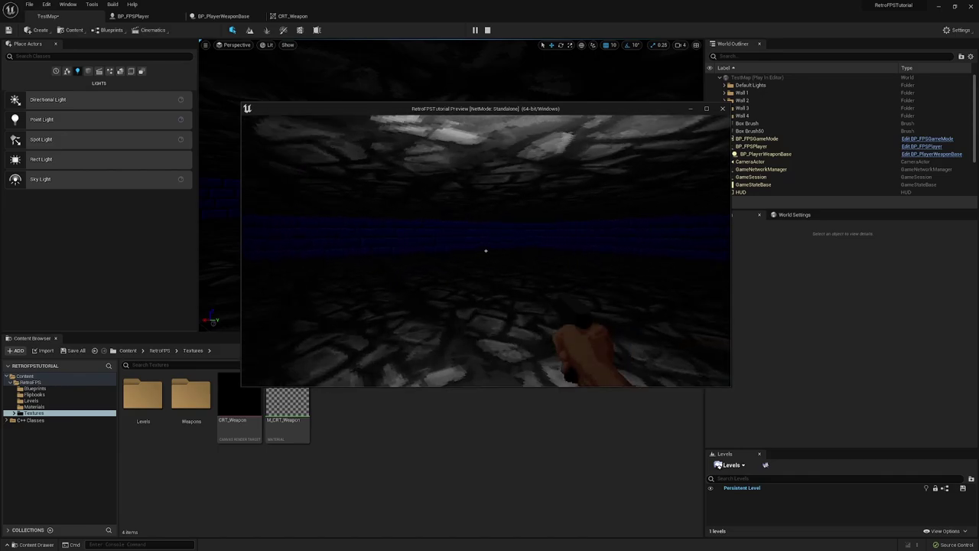
key(w)
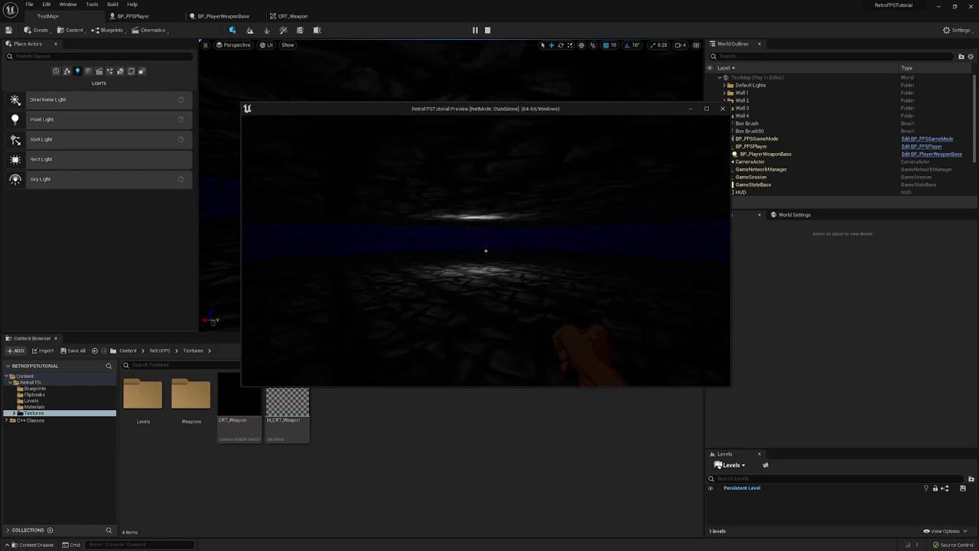
key(w)
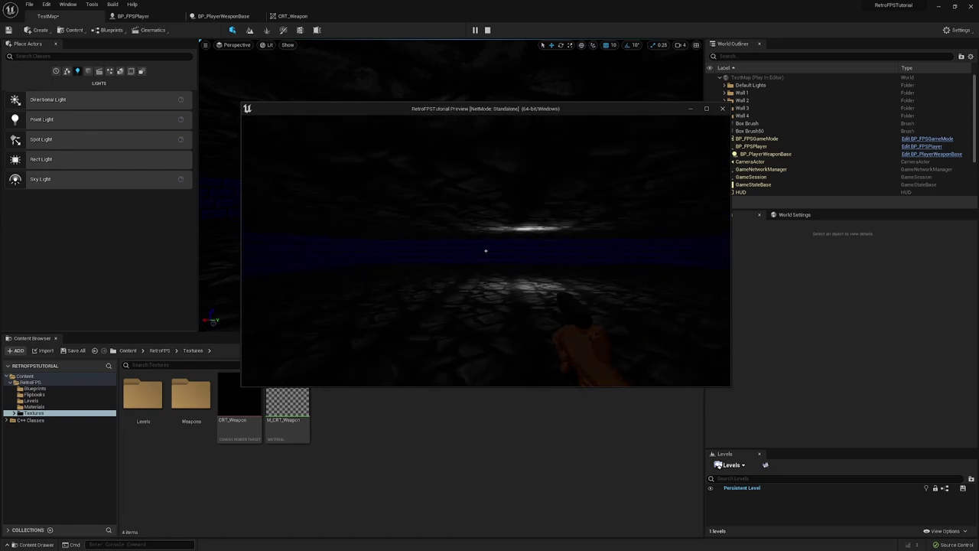
key(w)
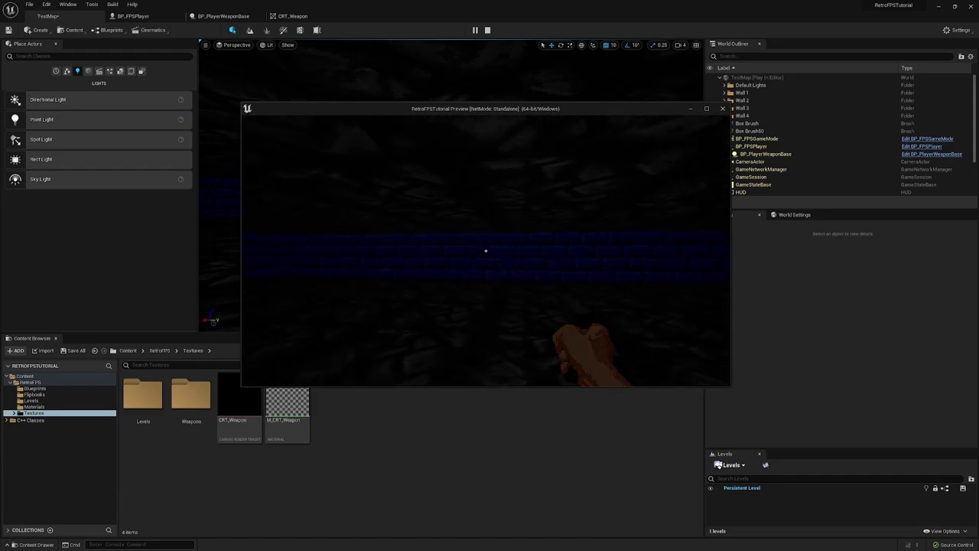
key(w)
key(w)
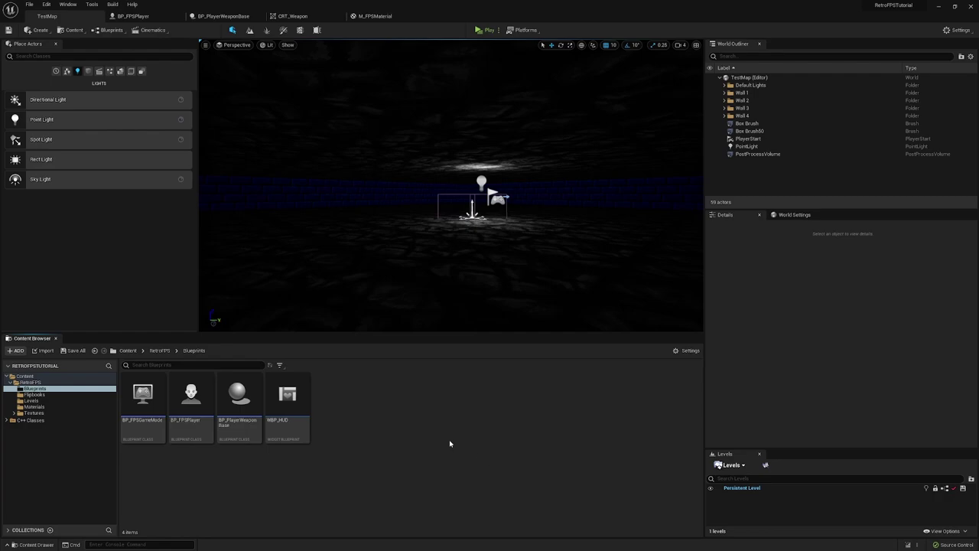
Create a Blueprint Interface named IPlayerWeapon in the Blueprints folder.
right_click(391, 426)
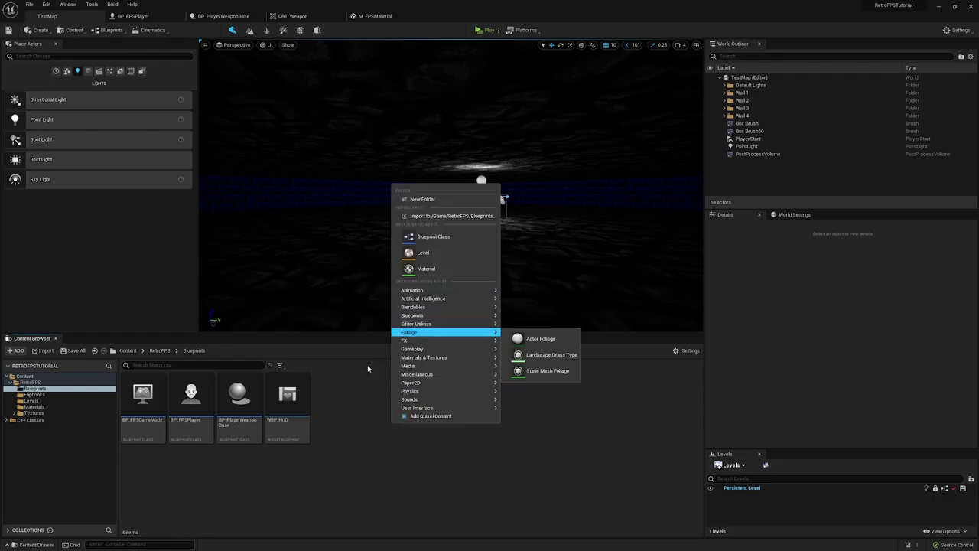
mouse_move(459, 316)
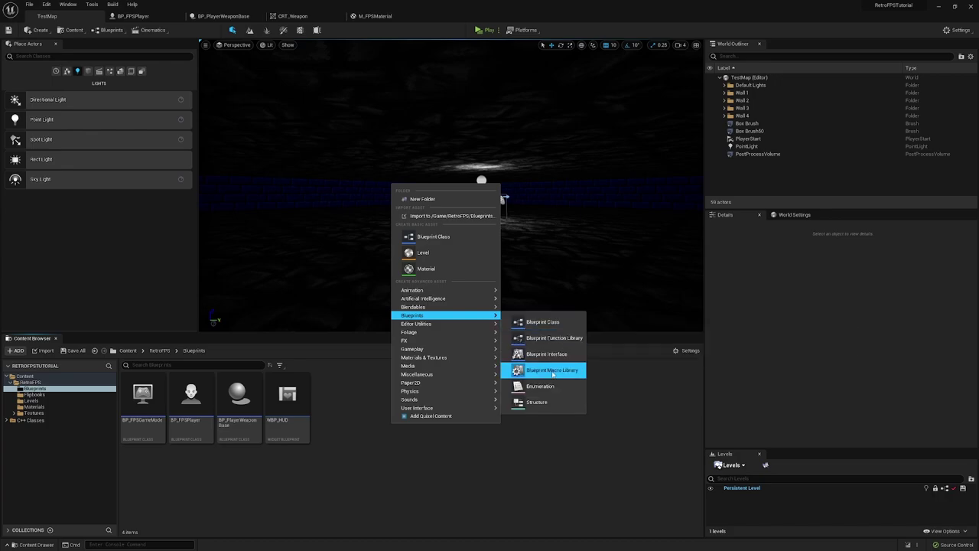
click(564, 356)
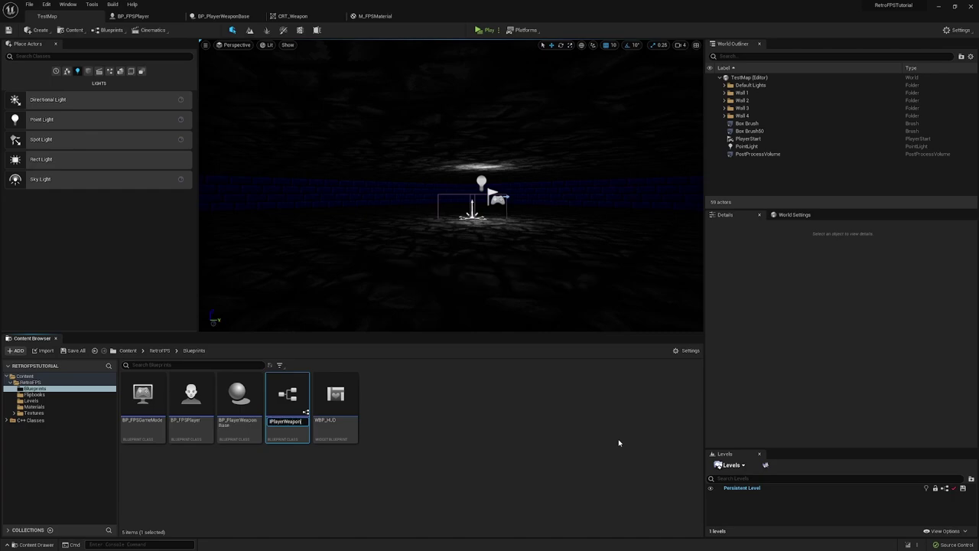
key(Return)
Open the IPlayerWeapon interface, name its function Initialize Weapon, and close the interface editor.
double_click(288, 396)
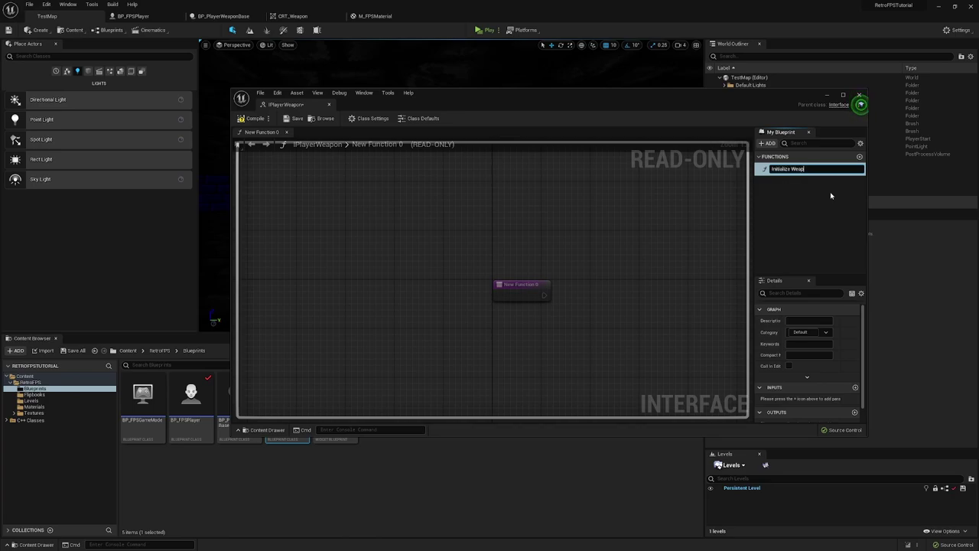
text(on)
key(Return)
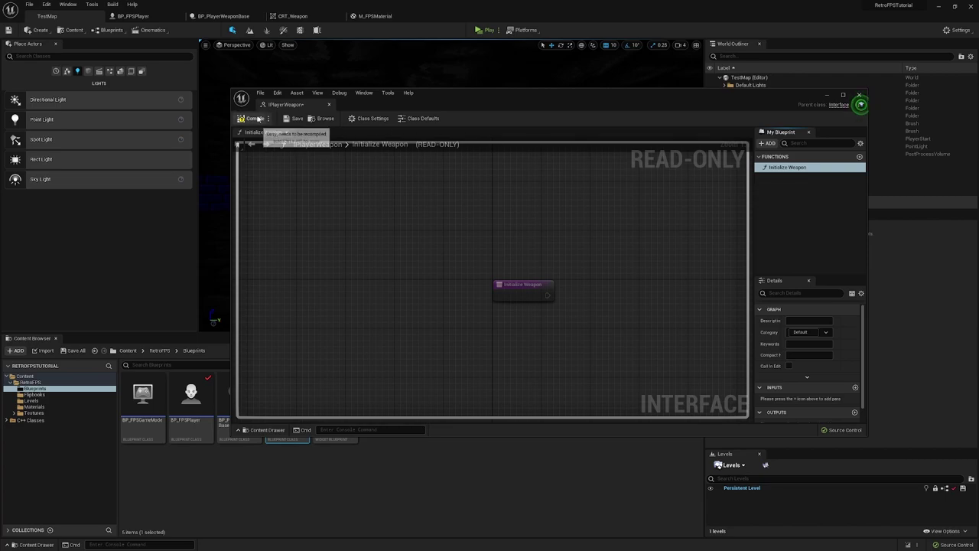
click(329, 105)
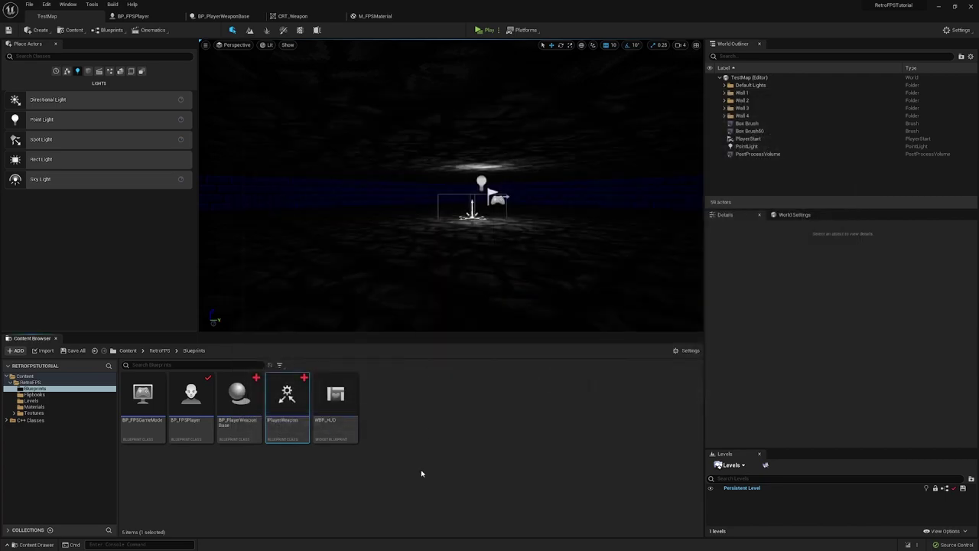
Open BP_PlayerWeaponBase and add IPlayerWeapon to its implemented interfaces in the class settings.
double_click(227, 420)
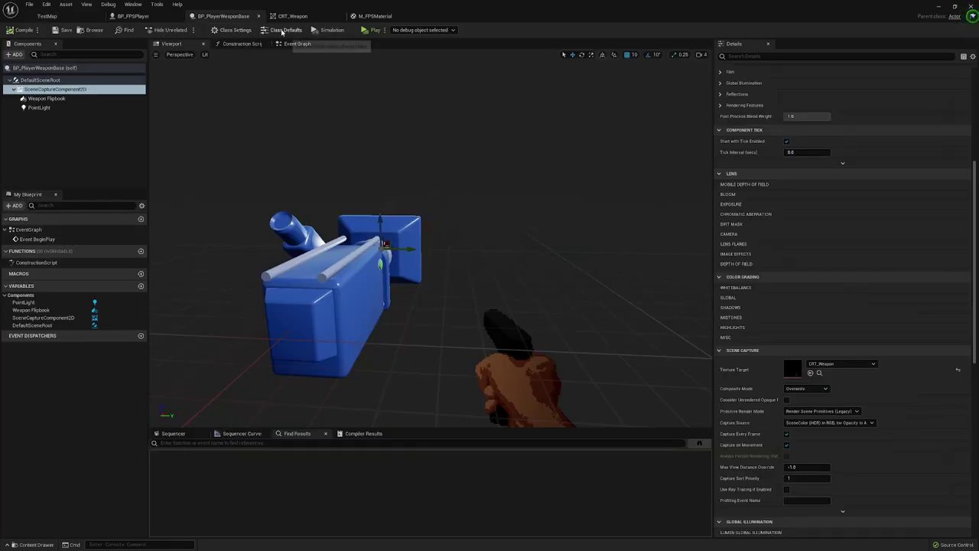
click(235, 30)
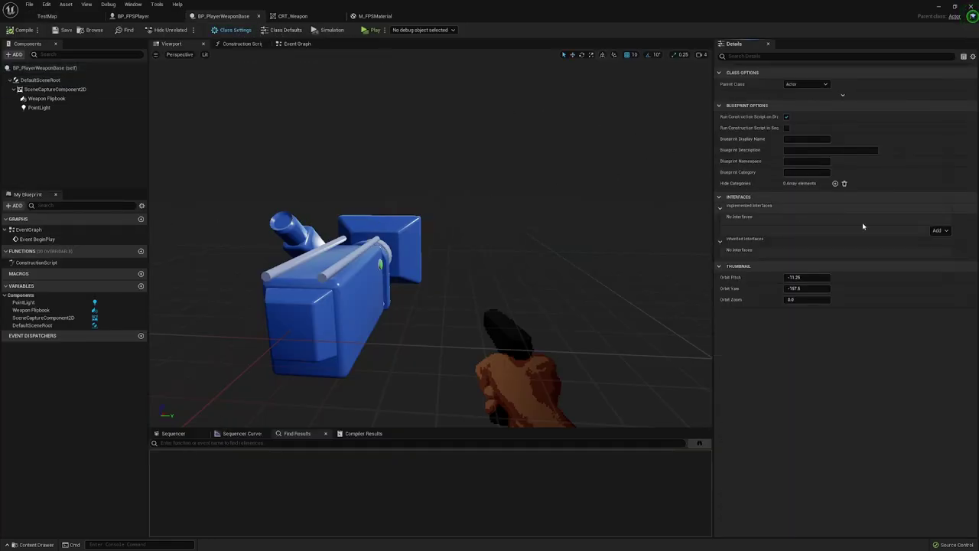
click(941, 230)
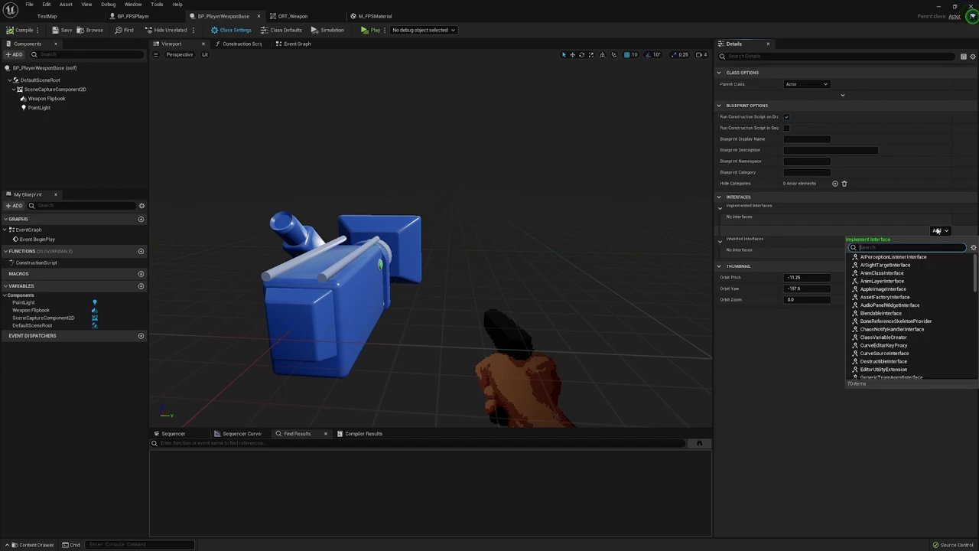
text(pl)
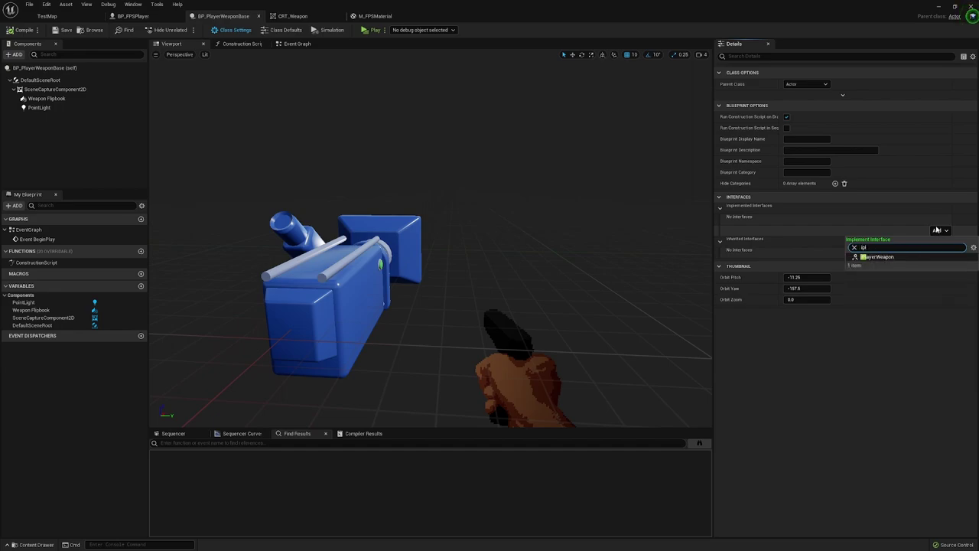
click(895, 256)
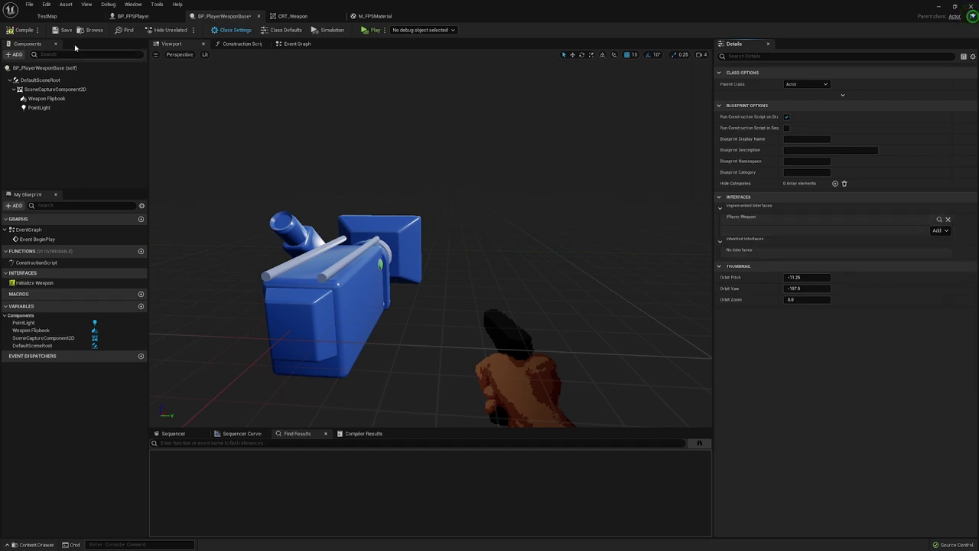
Implement the Initialize Weapon interface event in the BP_PlayerWeaponBase Event Graph, then compile and save the blueprint.
click(291, 44)
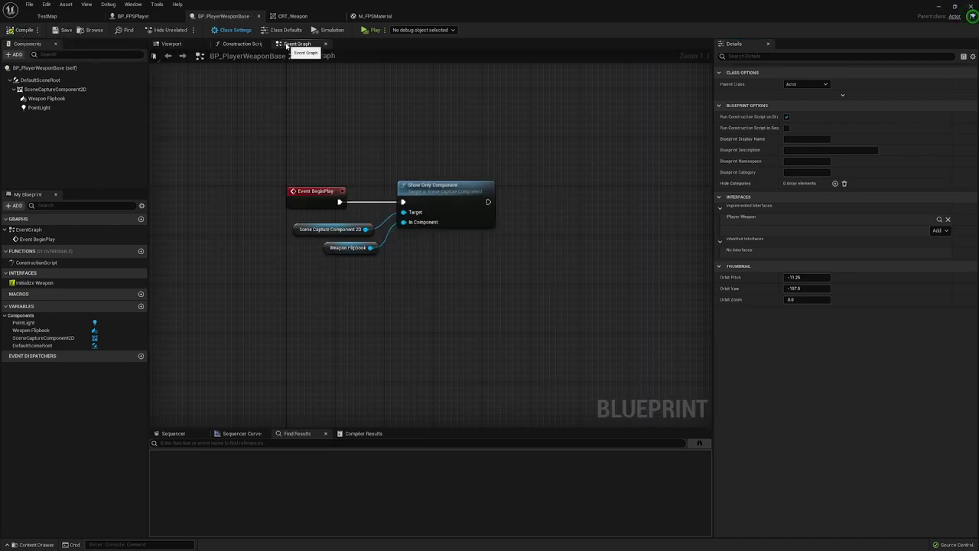
right_click(62, 283)
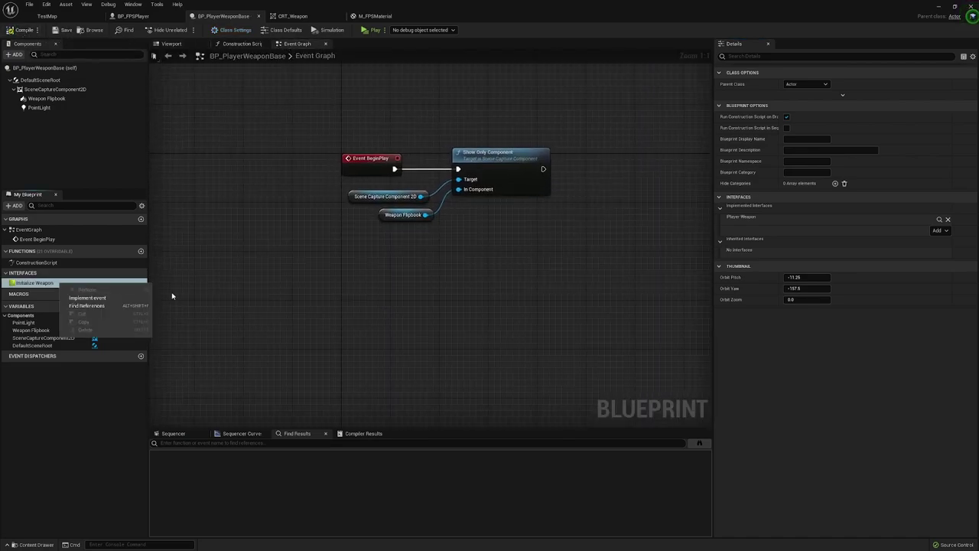
click(87, 297)
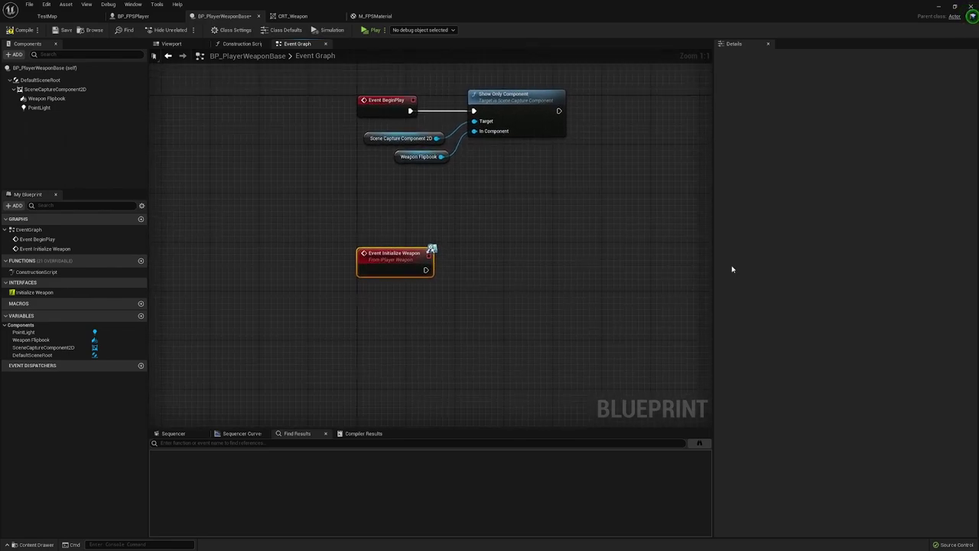
right_drag(497, 277, 459, 274)
click(460, 273)
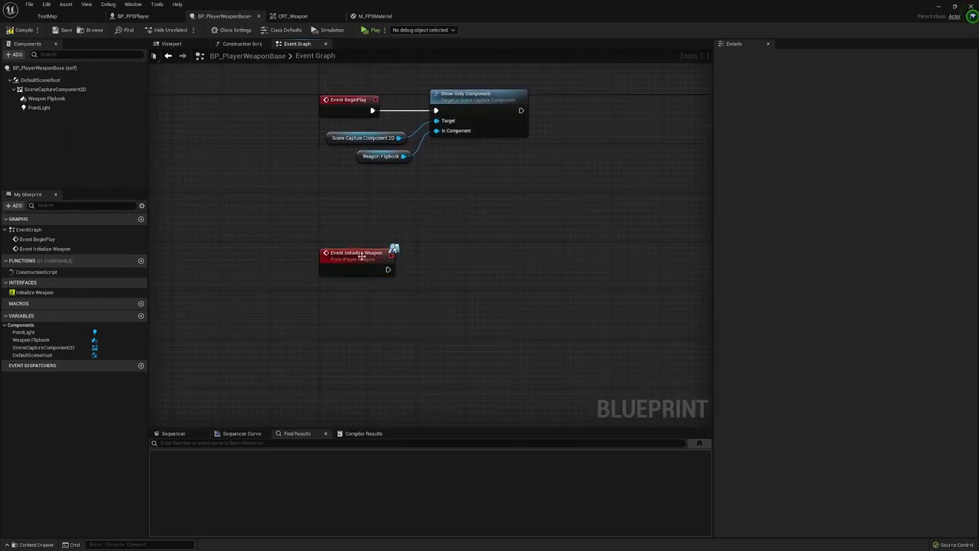
click(332, 253)
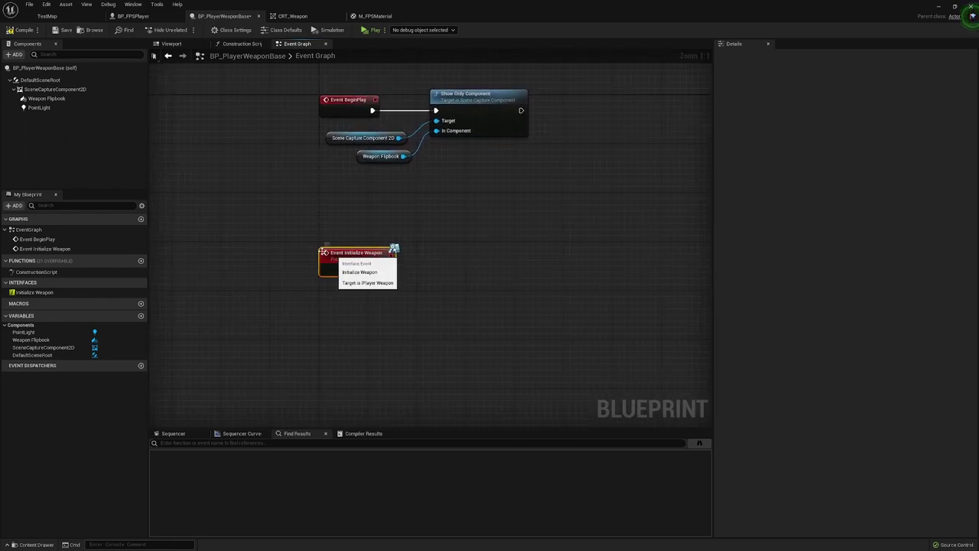
click(22, 31)
click(64, 29)
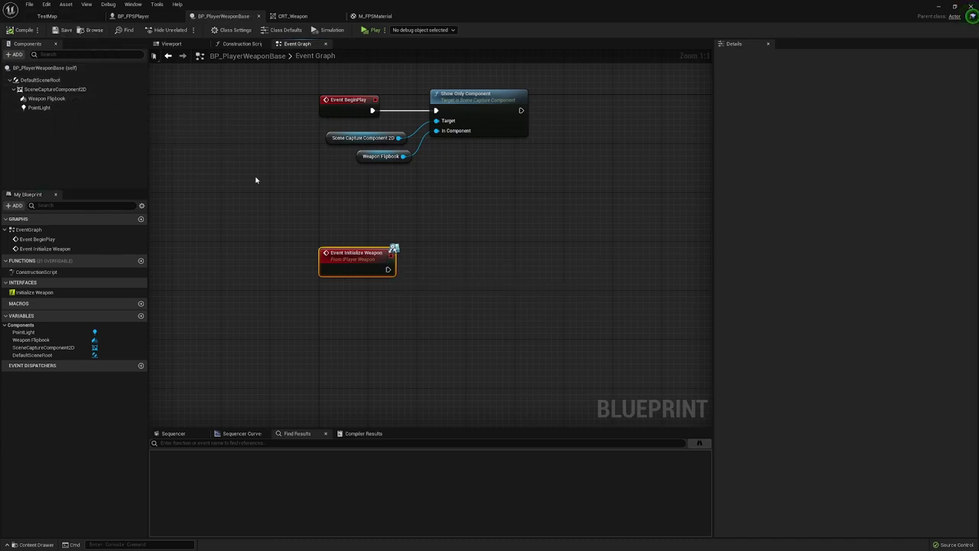
Add a Set Flipbook node targeting Weapon Flipbook and connect it to Event Initialize Weapon.
right_drag(255, 177, 240, 179)
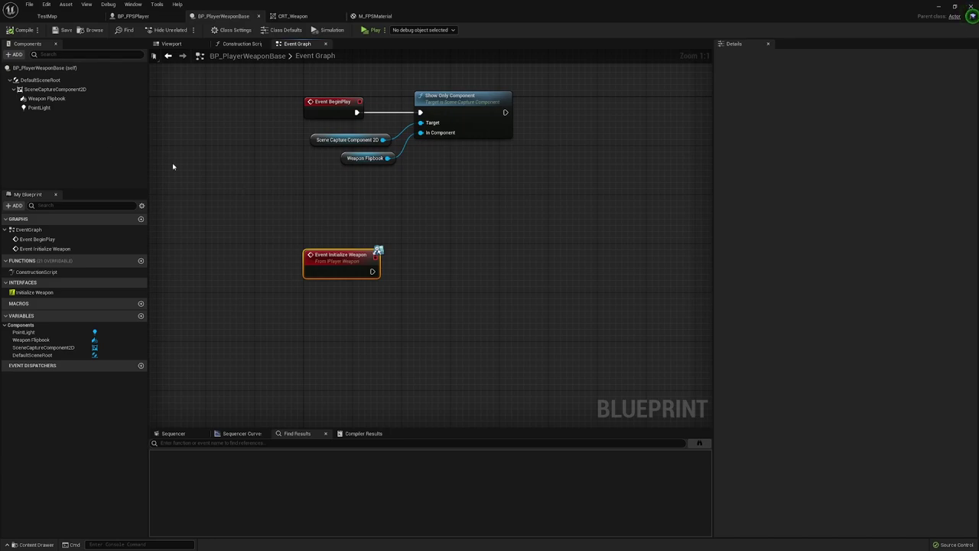
drag(47, 98, 428, 272)
text(set)
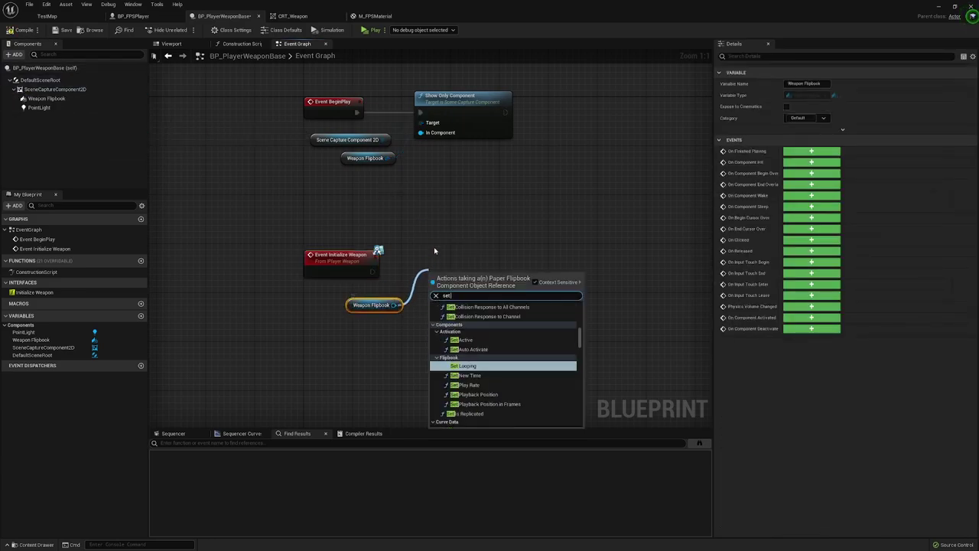
text( fli)
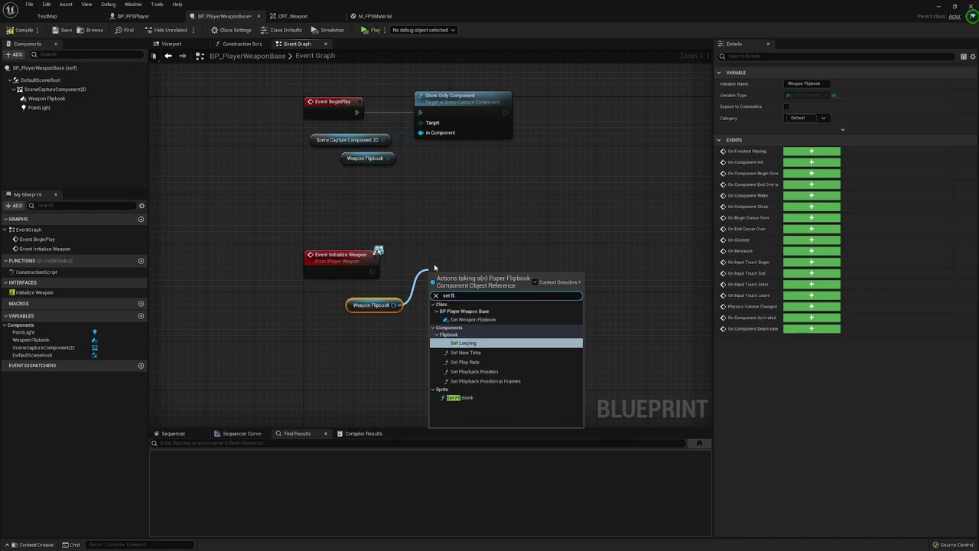
click(459, 397)
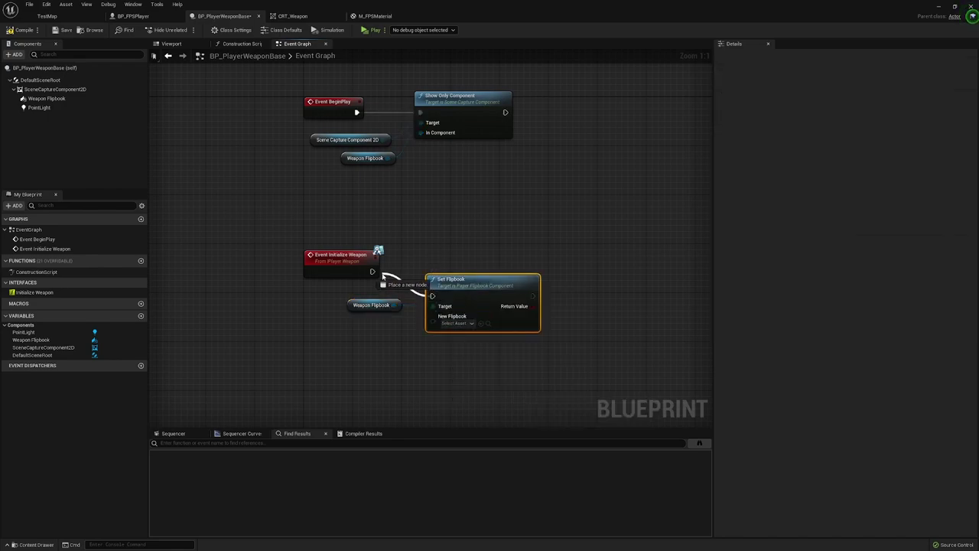
drag(383, 275, 453, 254)
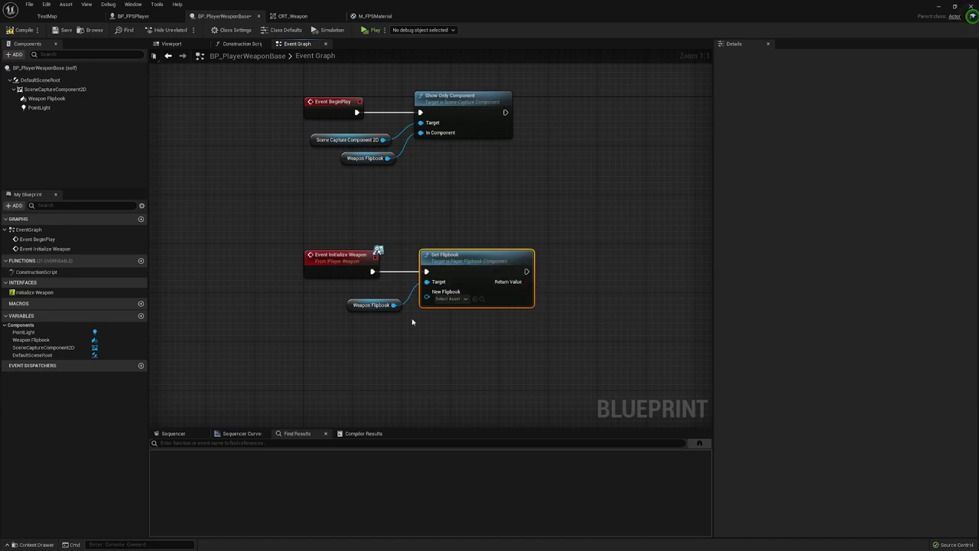
Add a Set Hidden in Game node for Weapon Flipbook after Set Flipbook, with New Hidden enabled.
drag(380, 306, 504, 323)
text(s)
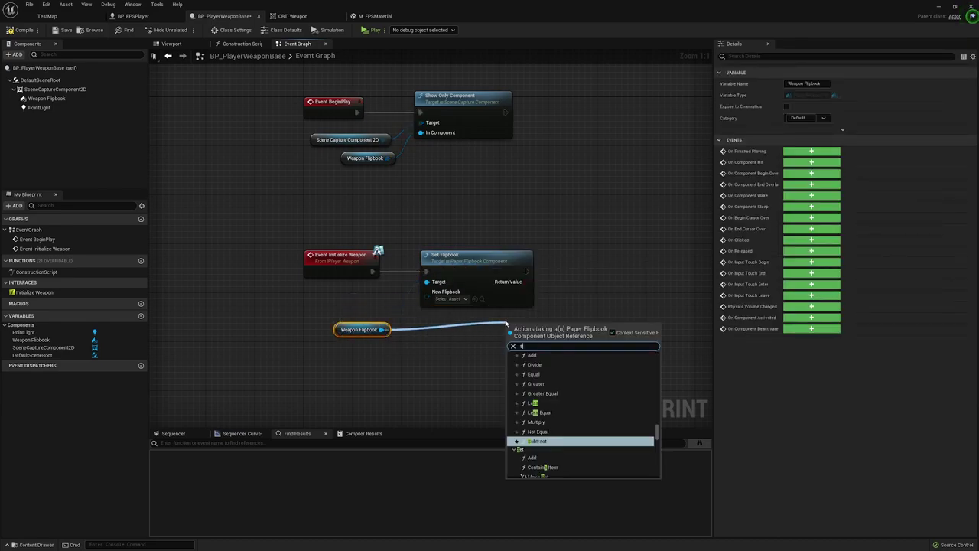
text(ethidd)
key(Return)
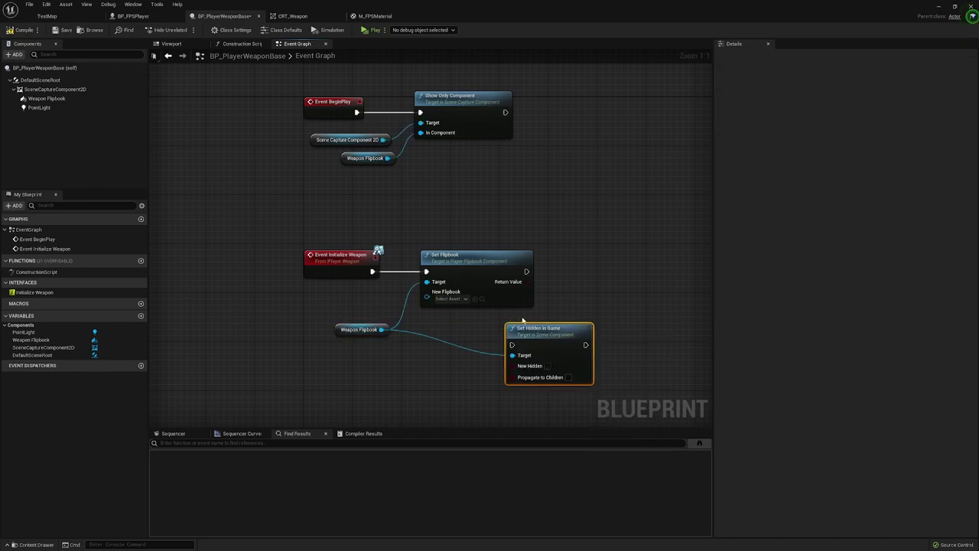
drag(526, 272, 608, 264)
click(547, 367)
Add a reroute point to the Weapon Flipbook wire, place it below the nodes, and compile the blueprint.
double_click(446, 317)
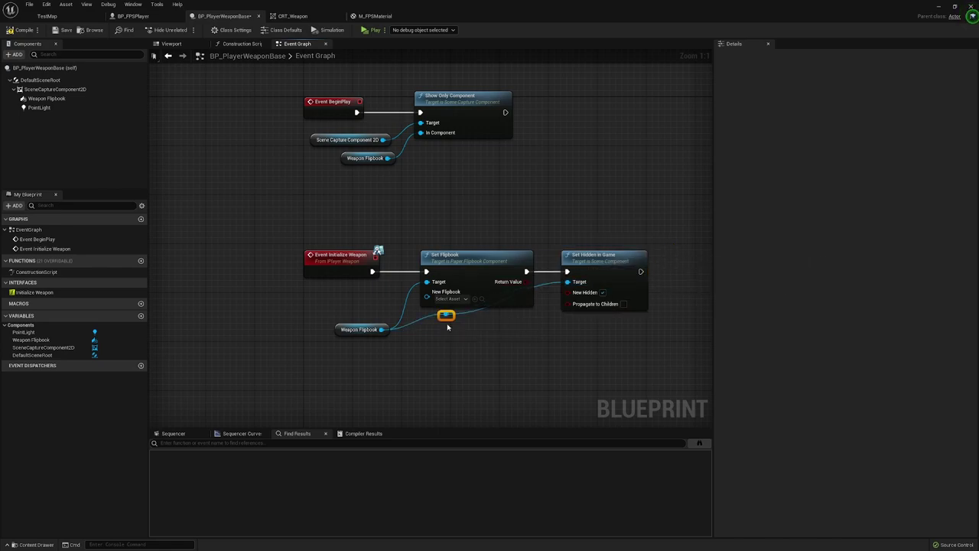
drag(446, 316, 527, 327)
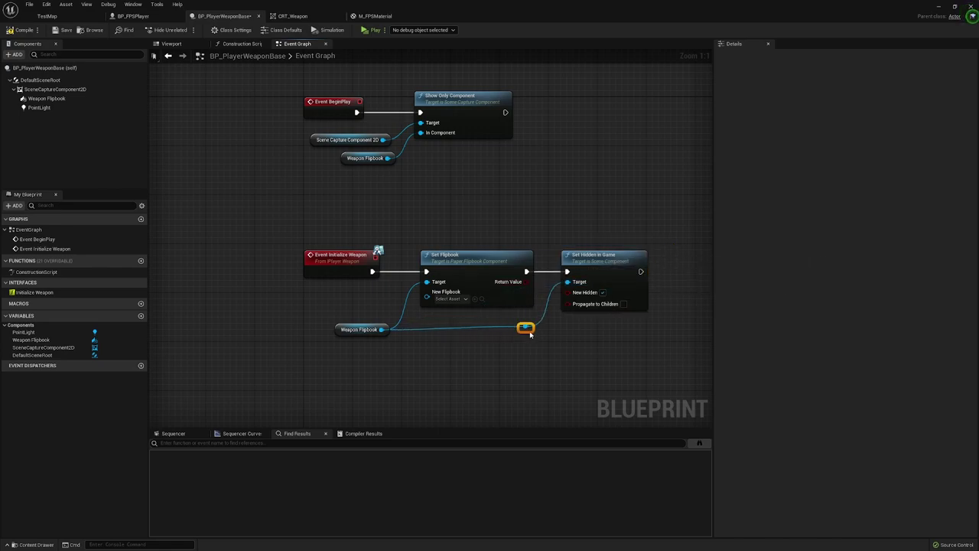
click(20, 30)
Switch to the BP_FPSPlayer Event Graph and add a variable named Current Weapon.
right_drag(538, 199, 498, 198)
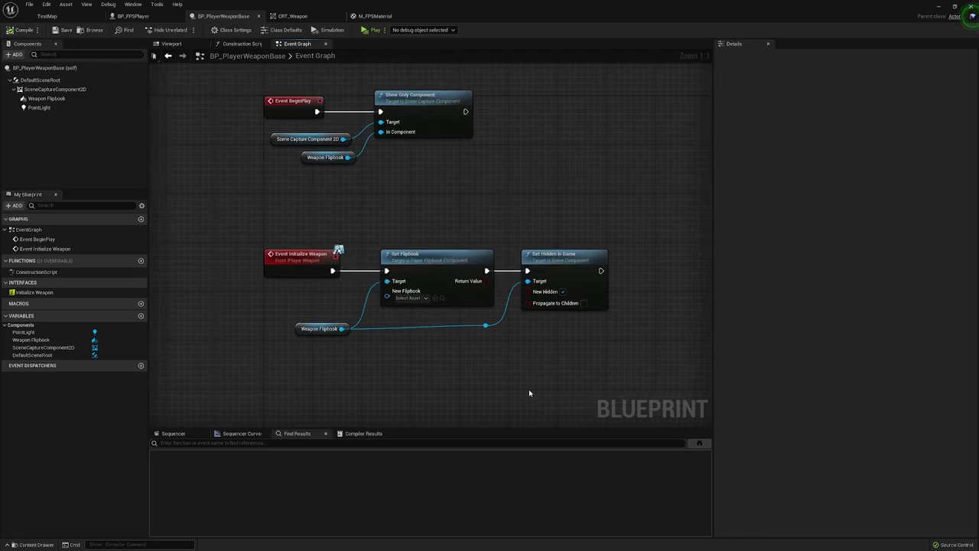
click(133, 16)
click(296, 43)
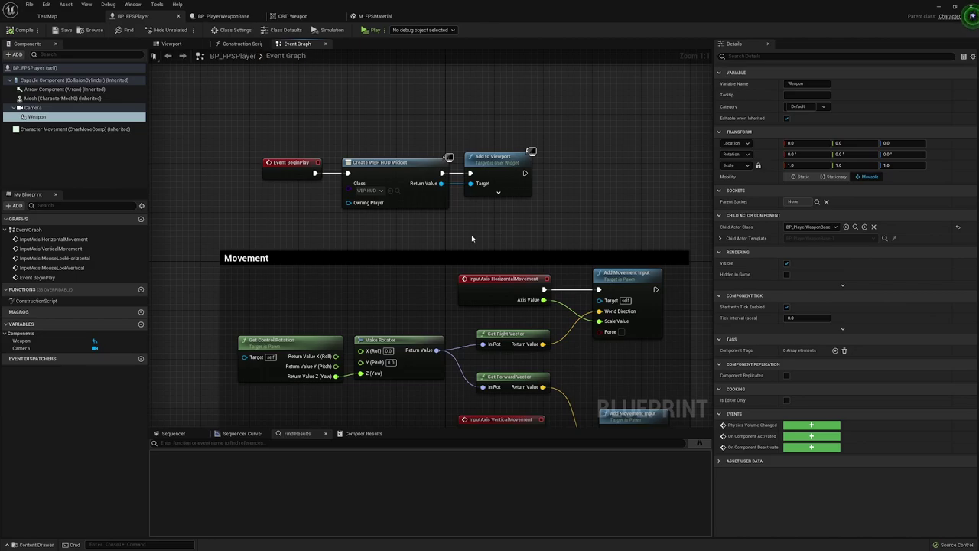
right_drag(472, 239, 495, 117)
right_drag(522, 337, 531, 155)
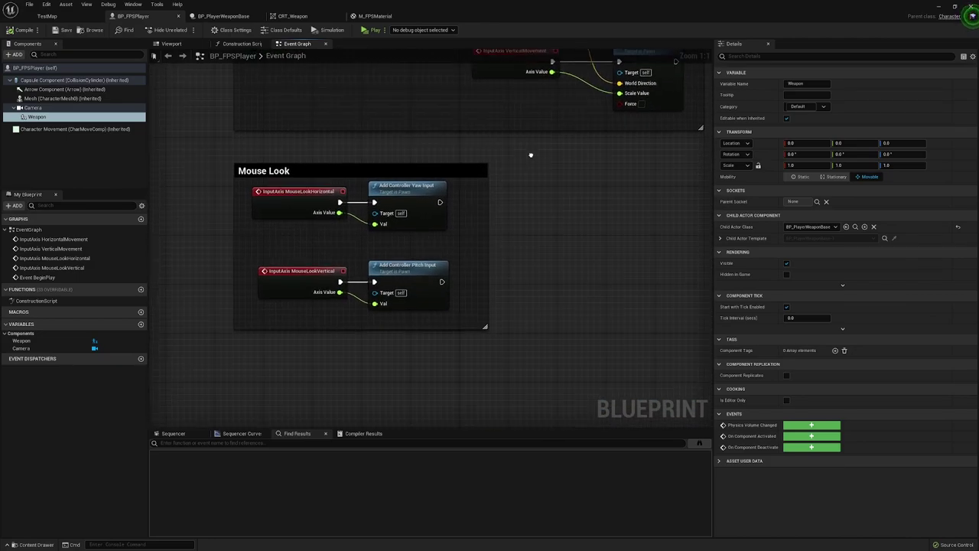
right_drag(495, 365, 505, 234)
right_drag(253, 324, 281, 323)
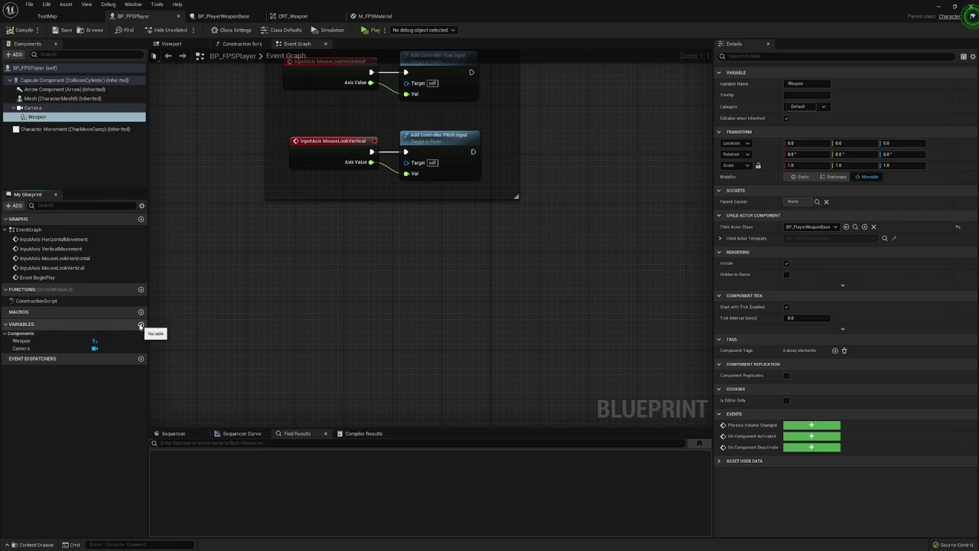
click(141, 324)
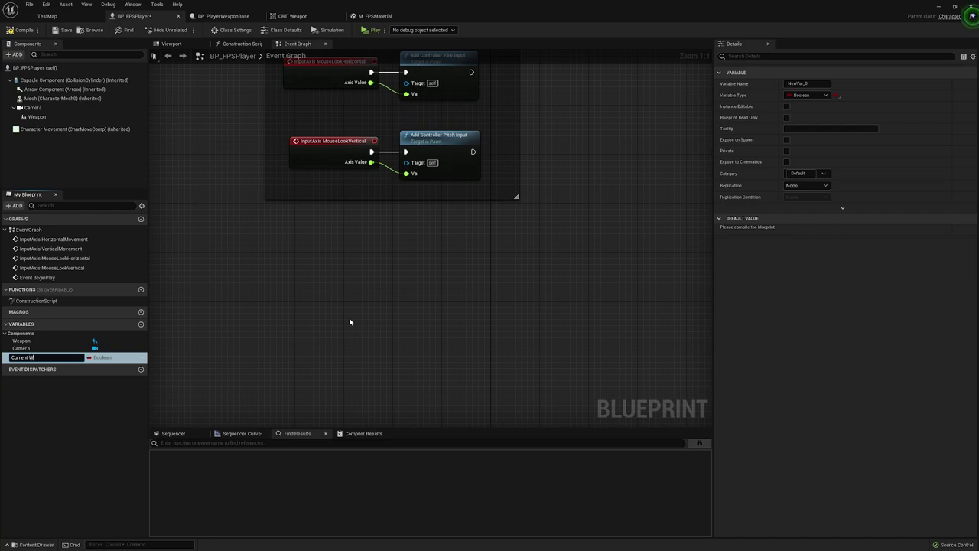
text(Current Weapon)
key(Return)
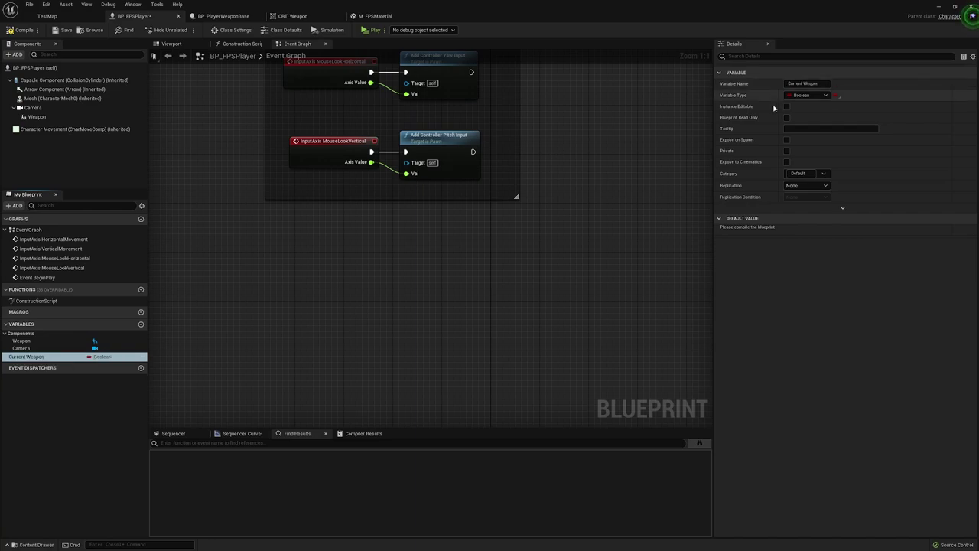
Set the Current Weapon variable's type to a BP Player Weapon Base class reference.
click(800, 95)
text(wea)
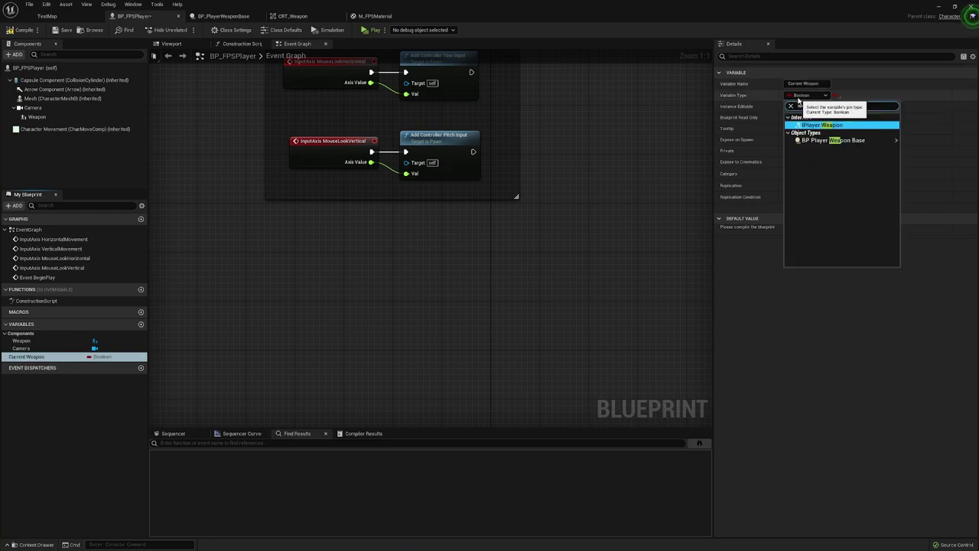
mouse_move(834, 140)
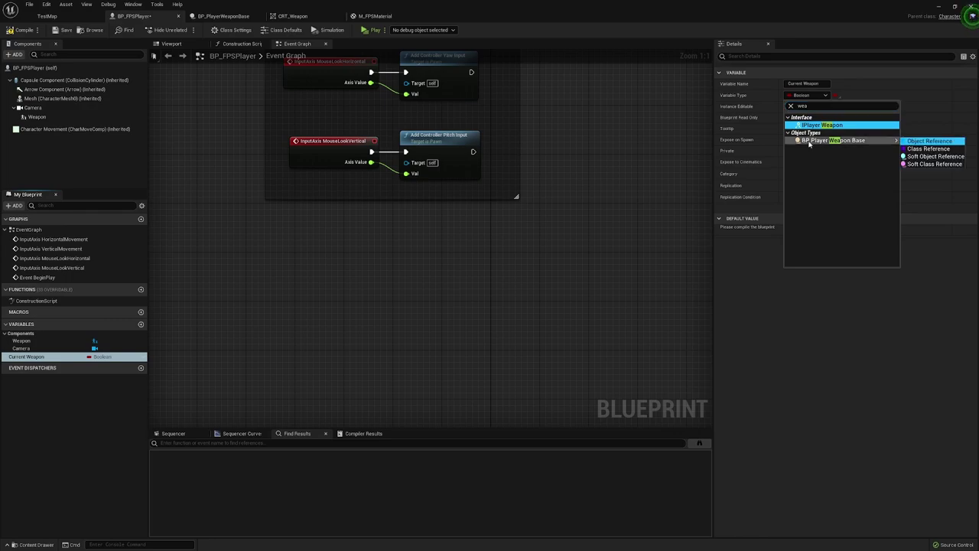
click(933, 142)
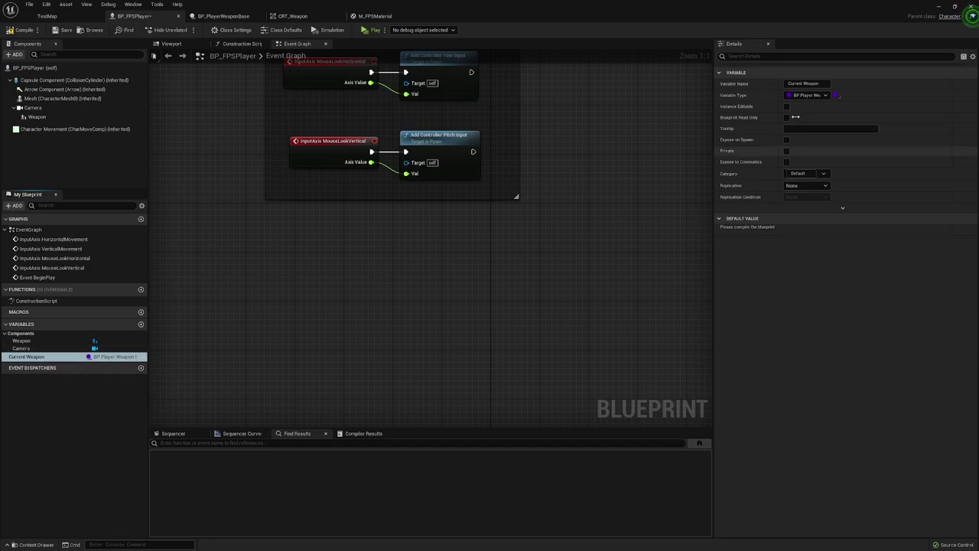
Assign the Current Weapon variable to a new category named Player and collapse the Components category in the variable list.
click(798, 174)
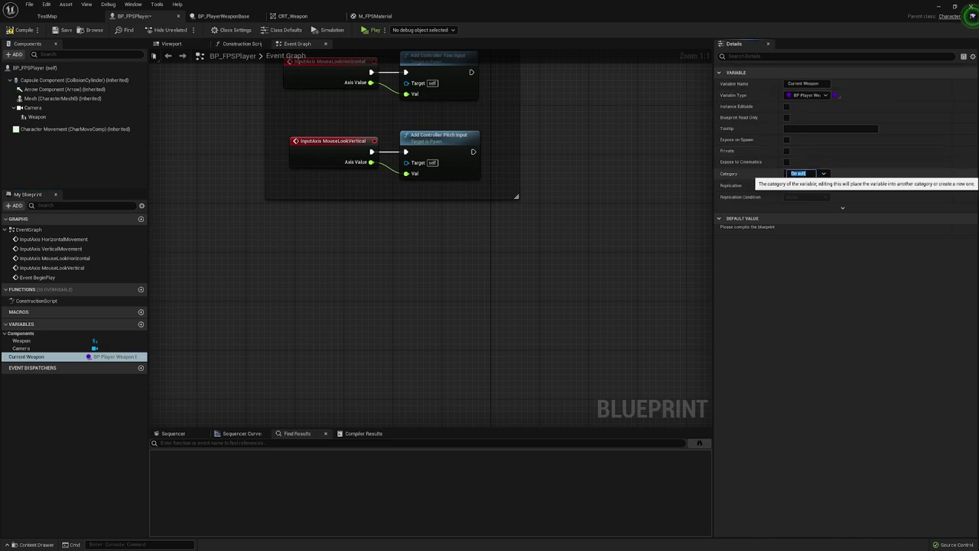
text(Player)
key(Return)
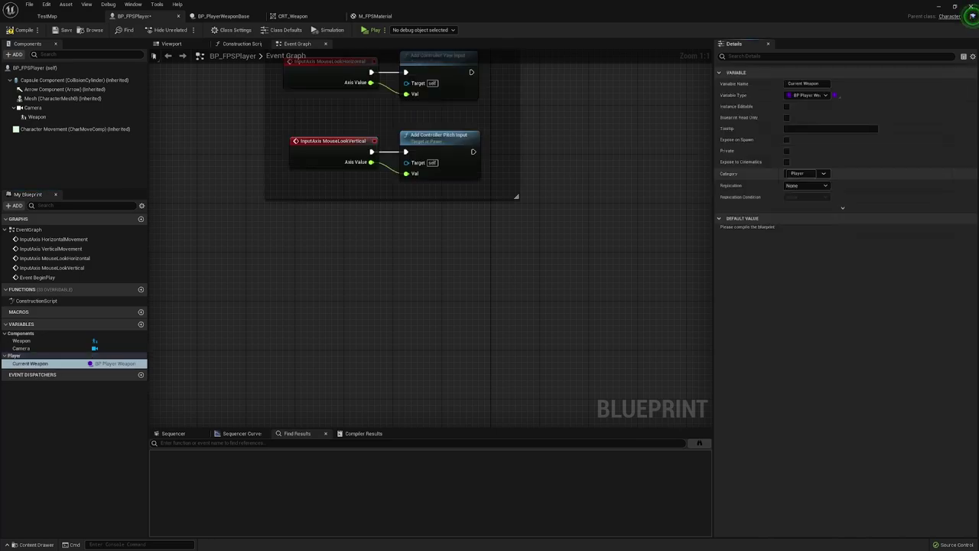
click(5, 334)
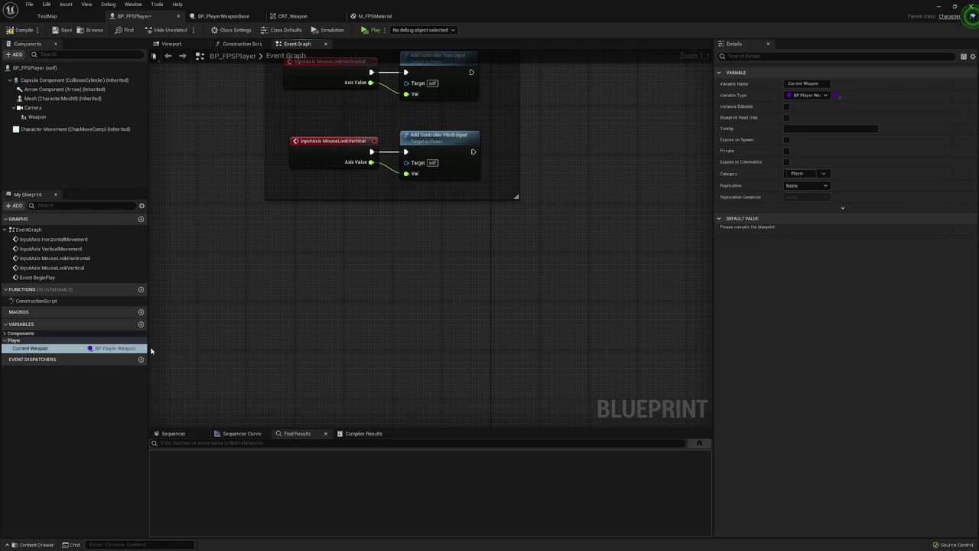
click(65, 348)
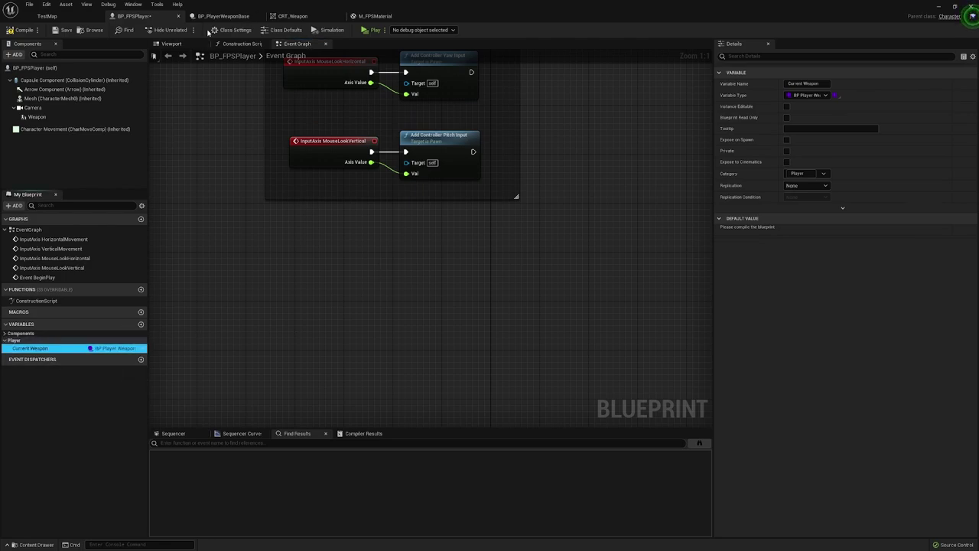
Clear the Child Actor Class of the Weapon component under Camera so it is set to None.
click(37, 117)
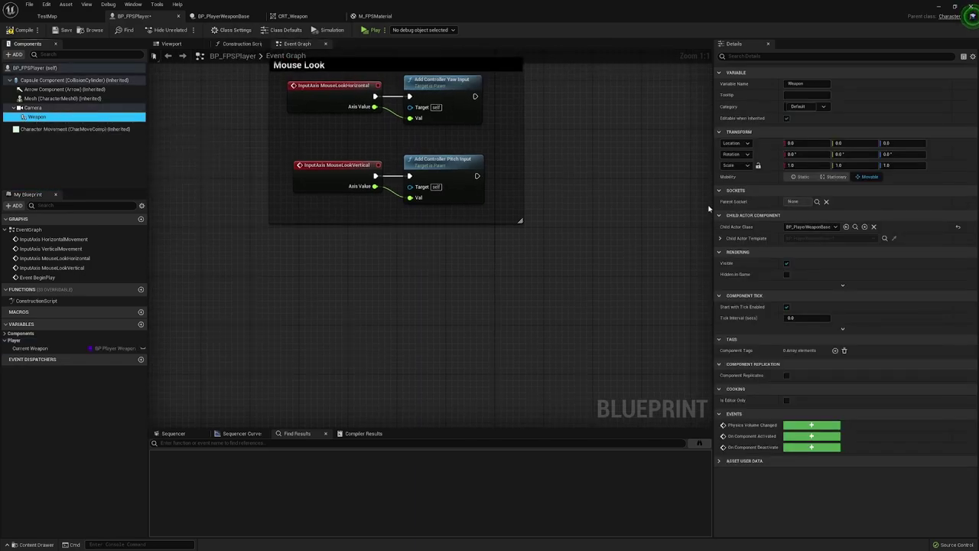
click(874, 227)
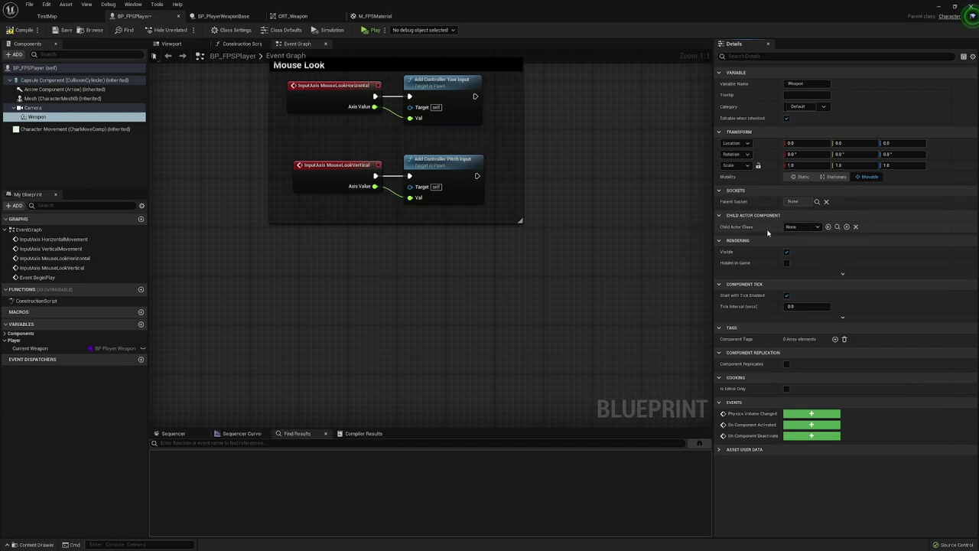
Compile the blueprint and set the Current Weapon variable's default value to BP_PlayerWeaponBase.
click(61, 348)
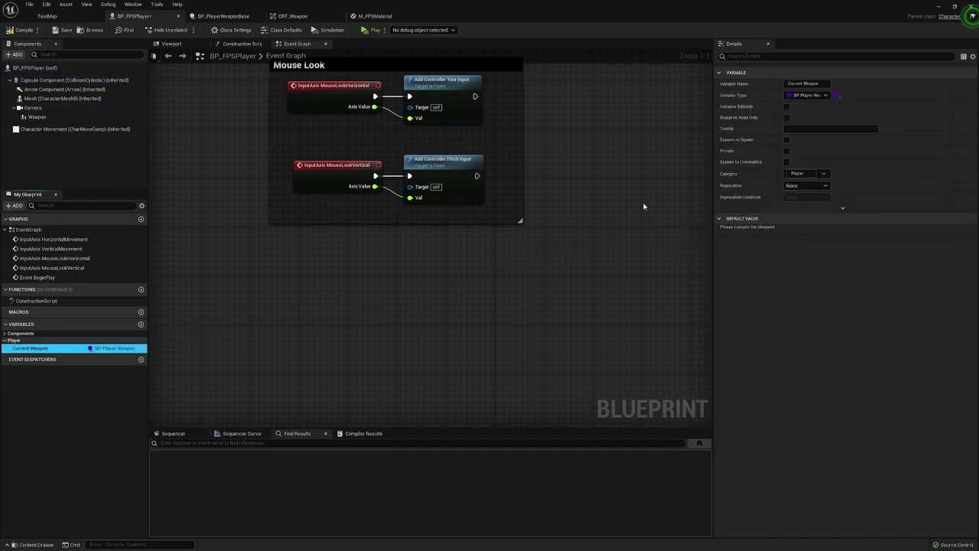
click(19, 30)
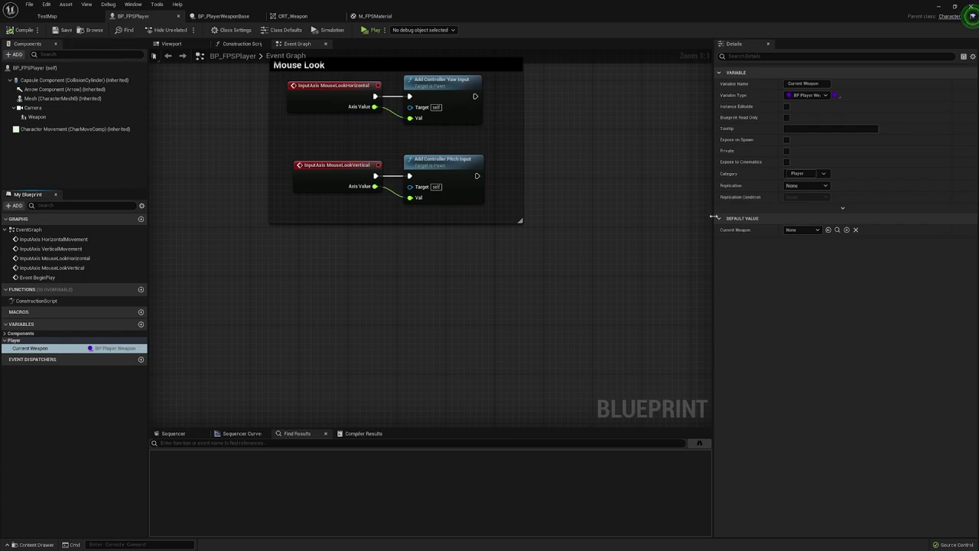
click(791, 230)
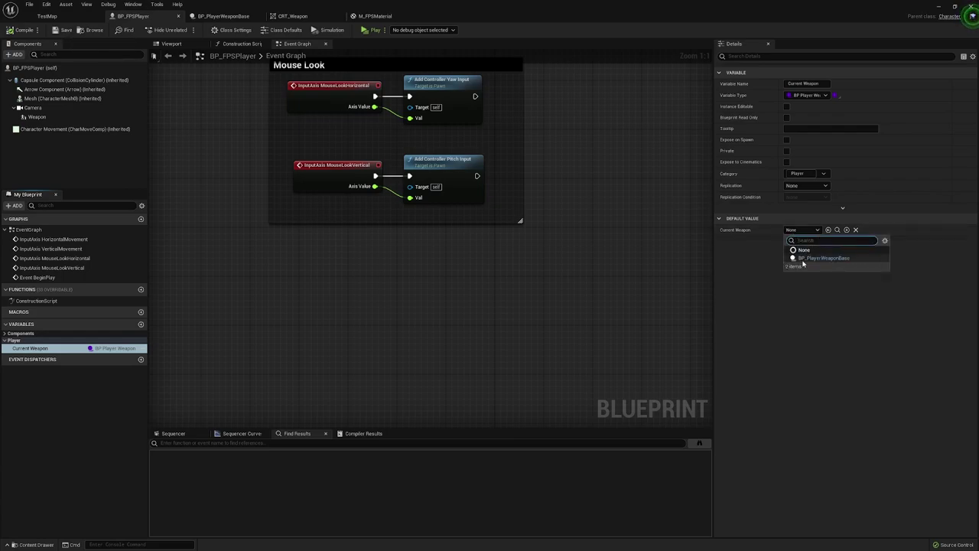
click(842, 260)
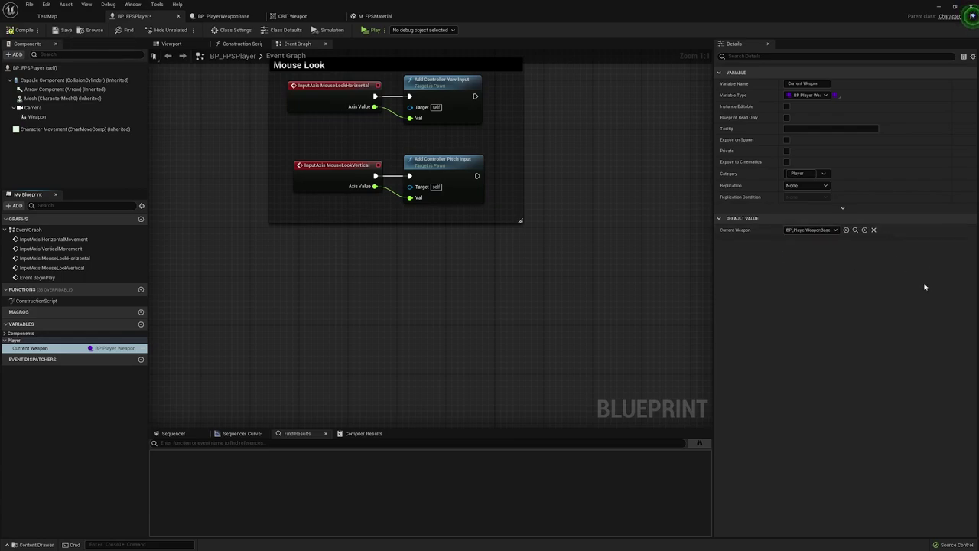
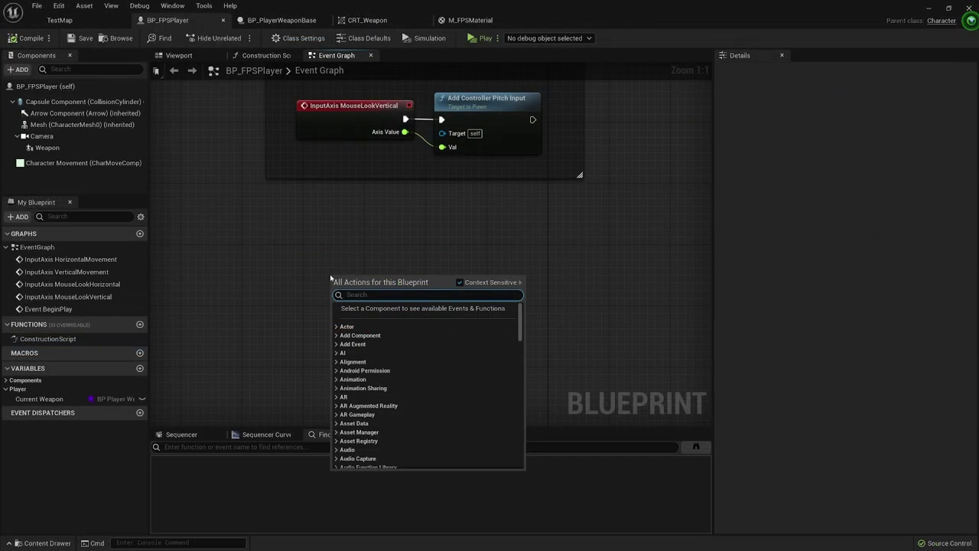
Create a custom event named Equip Weapon in the empty graph area below the mouse look section.
text(cus)
key(Return)
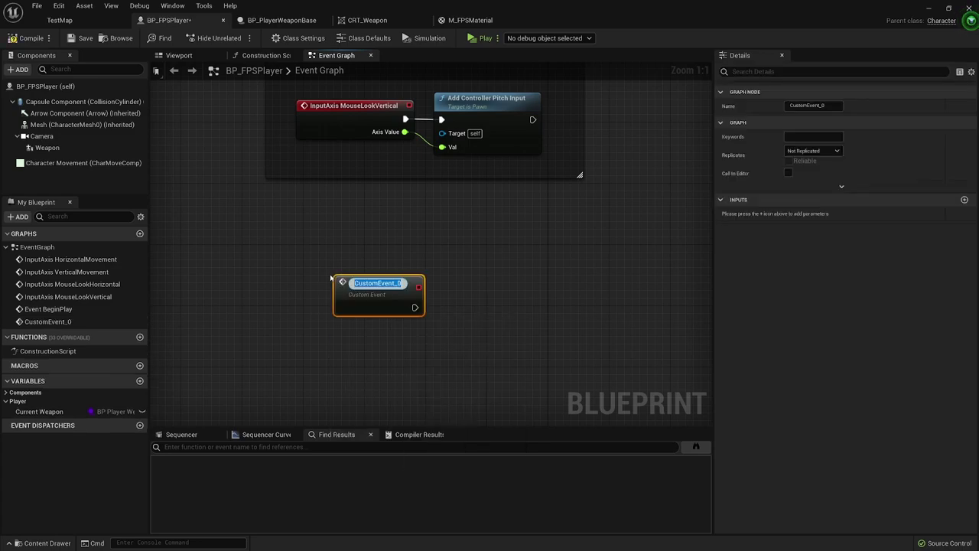
text(Equi)
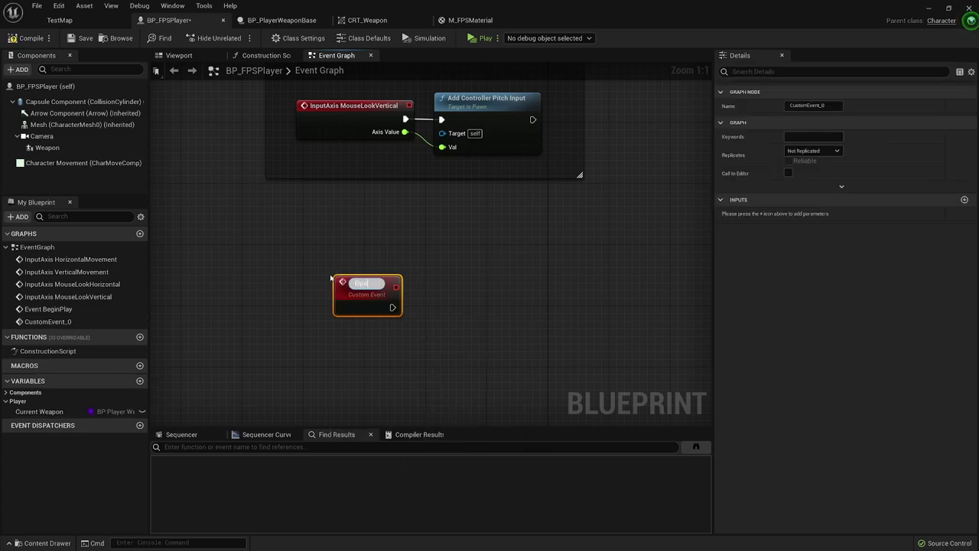
text(p Weapon)
key(Return)
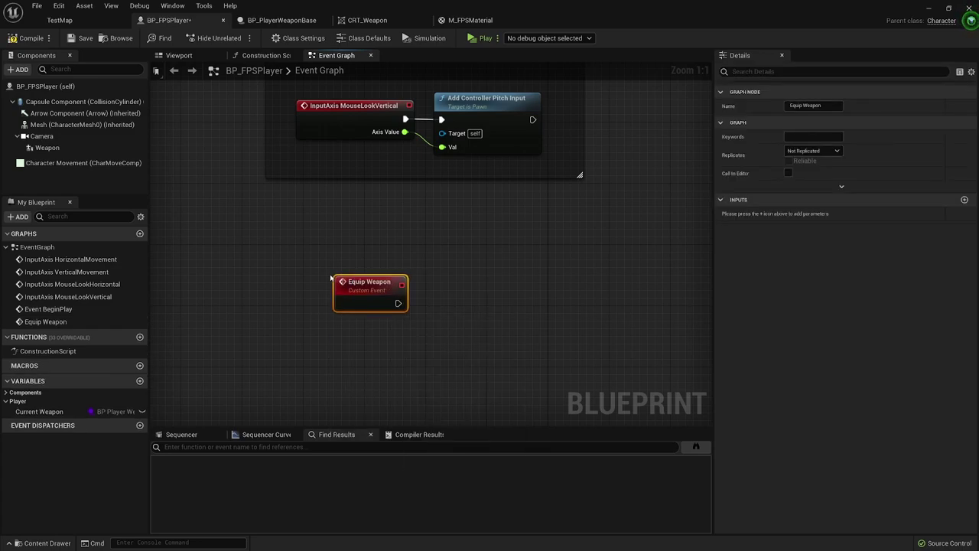
right_drag(442, 265, 422, 243)
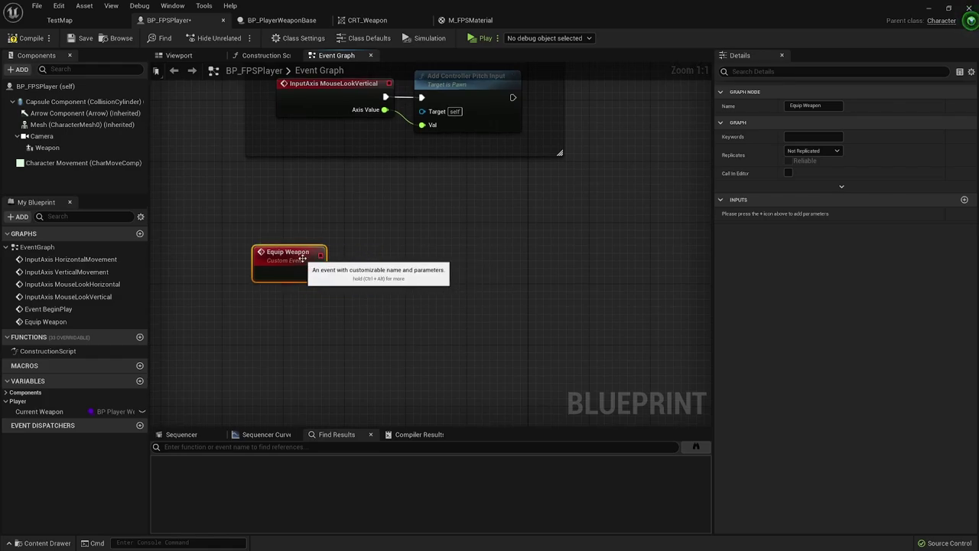
Add an input named Weapon to the Equip Weapon event, typed as a BP Player Weapon Base class reference.
click(964, 200)
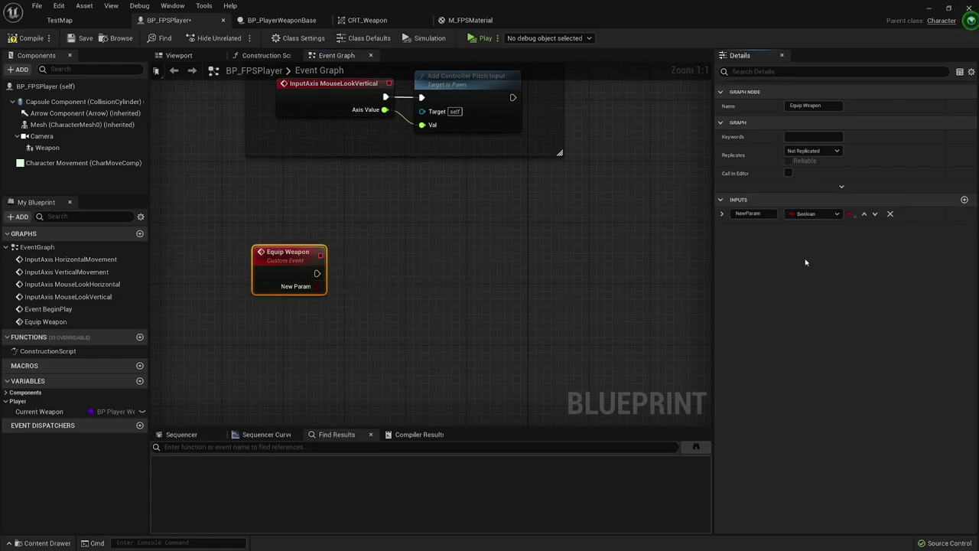
click(816, 218)
text(weapon)
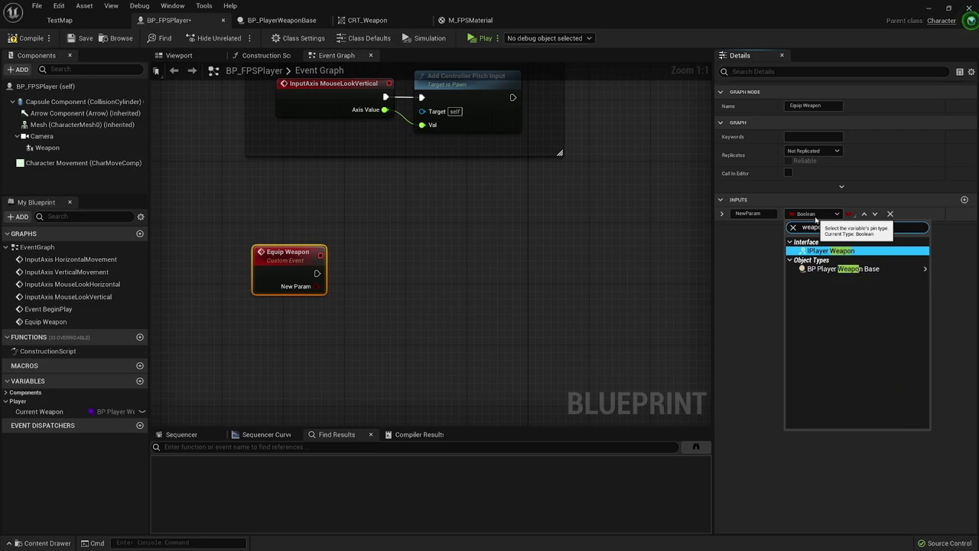
mouse_move(907, 271)
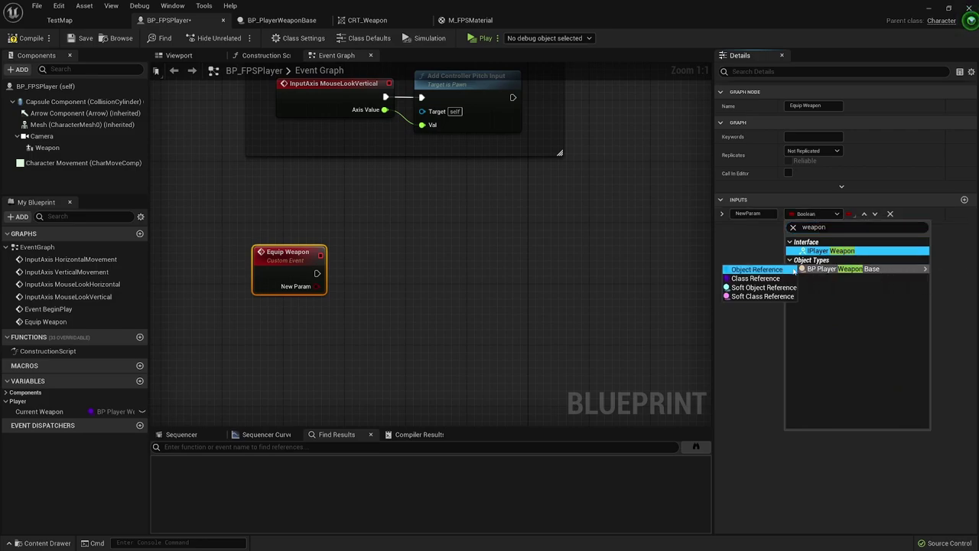
click(755, 278)
click(750, 214)
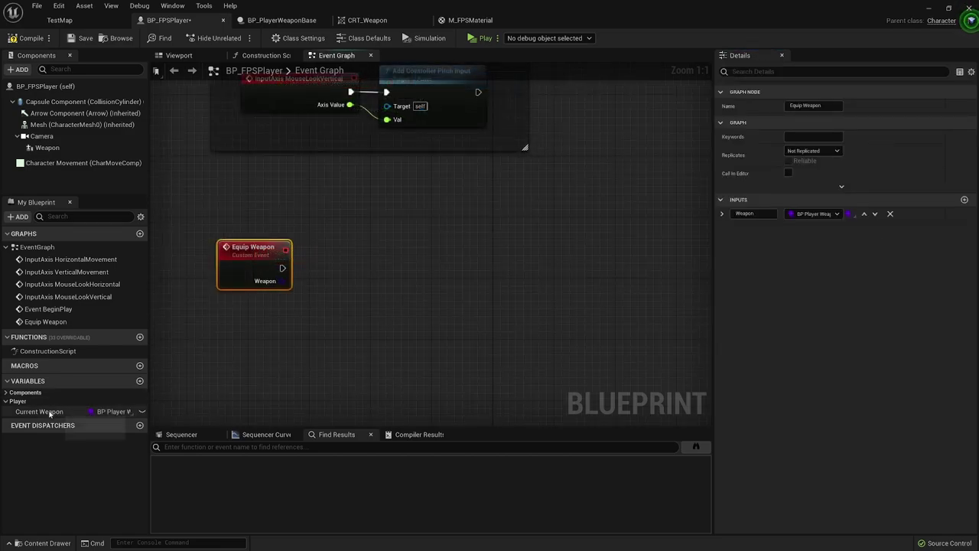
Add a Set Current Weapon node executed by Equip Weapon and fed by the event's Weapon input.
drag(49, 413, 283, 269)
click(350, 268)
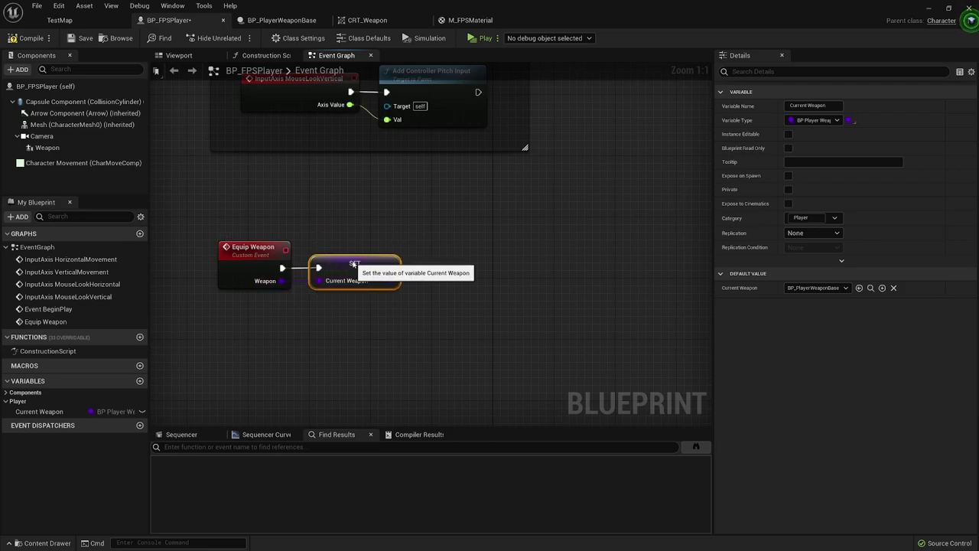
click(482, 288)
Add Set Child Actor Class on the Weapon component after the Set node, with Current Weapon wired to In Class.
right_drag(498, 301, 475, 299)
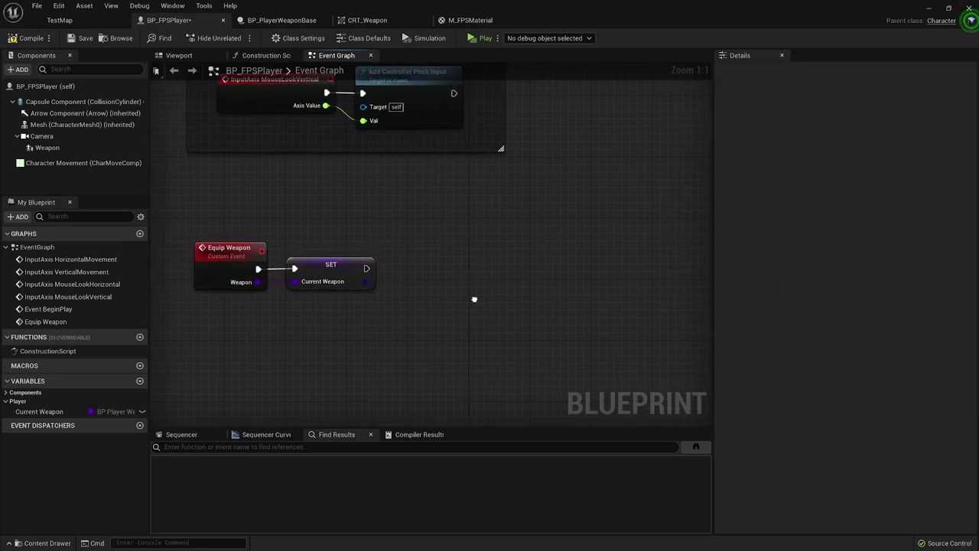
drag(47, 147, 481, 259)
text(set child actor)
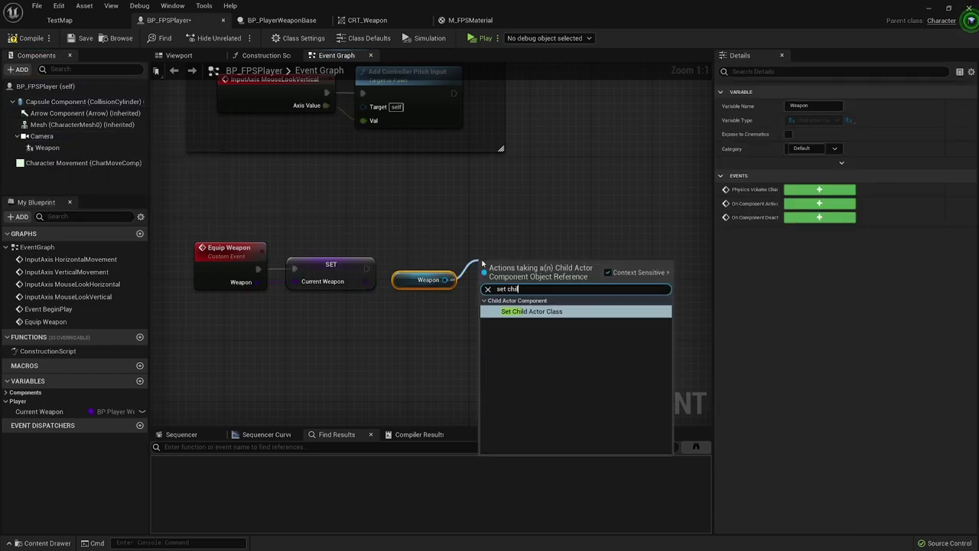
key(Return)
drag(371, 269, 494, 261)
drag(373, 282, 493, 305)
Get the Child Actor from the Weapon component and route its wire through a reroute point below Set Child Actor Class.
right_drag(646, 333, 461, 336)
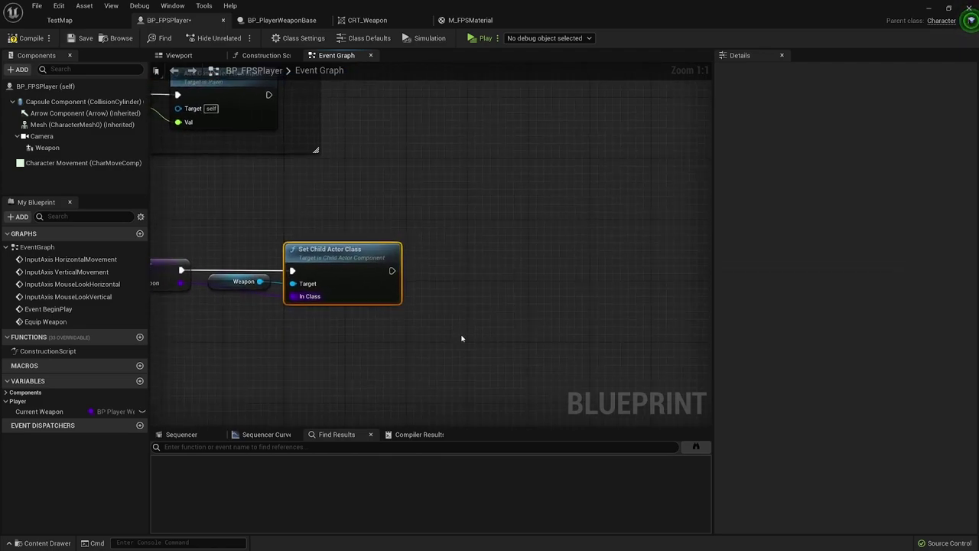
click(461, 337)
right_drag(541, 323, 518, 322)
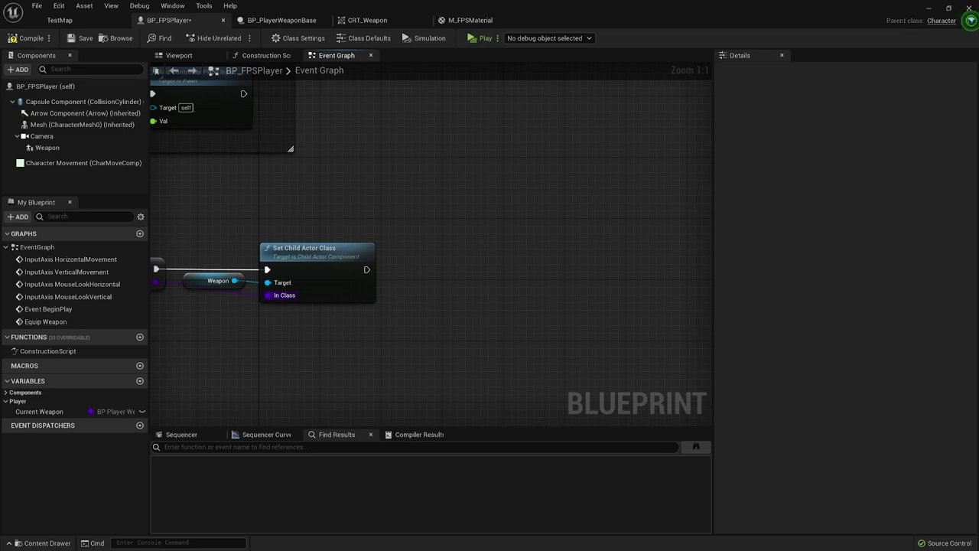
right_drag(377, 338, 395, 306)
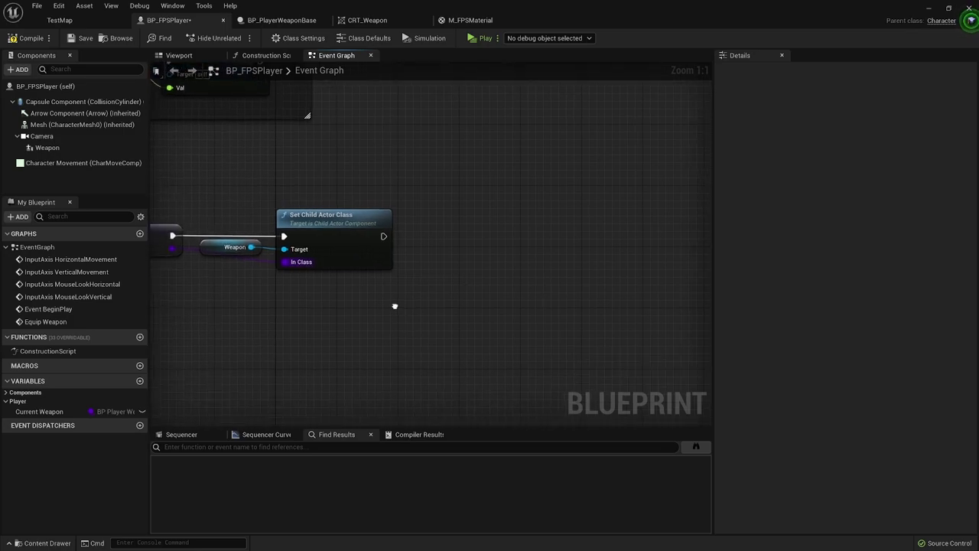
right_drag(252, 269, 299, 263)
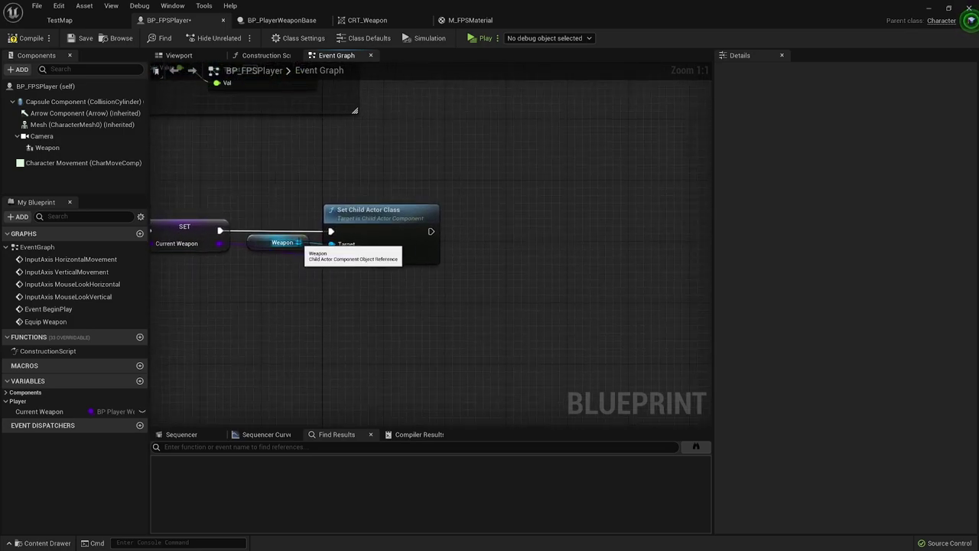
drag(299, 241, 428, 272)
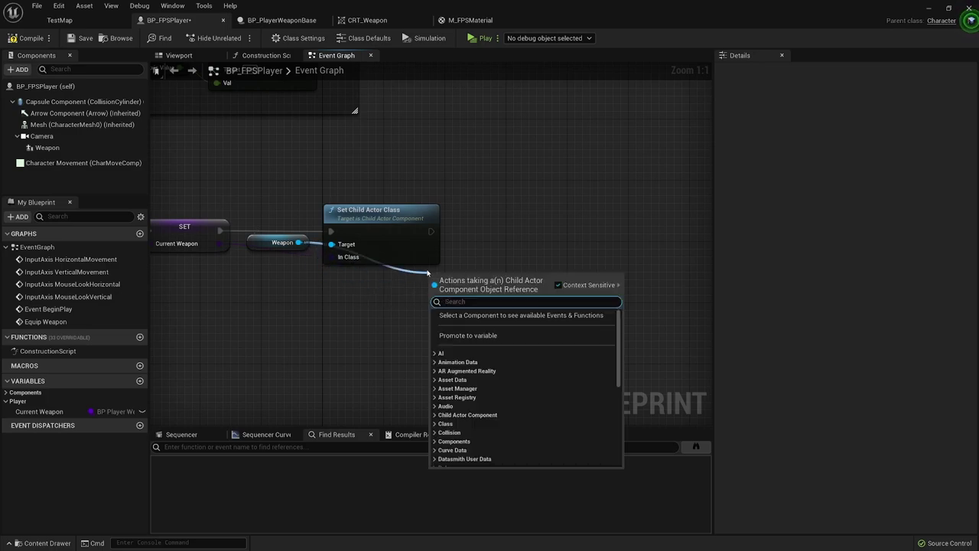
text(child)
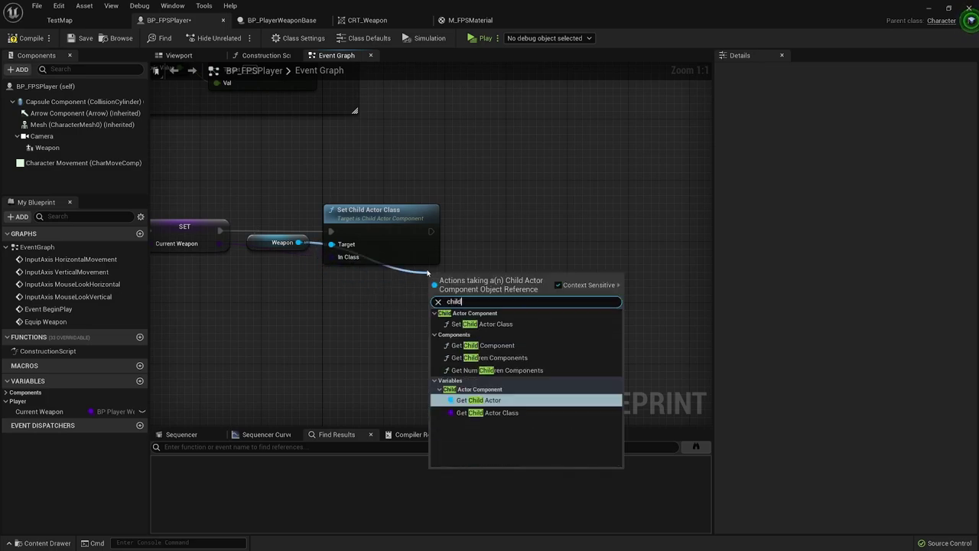
key(Return)
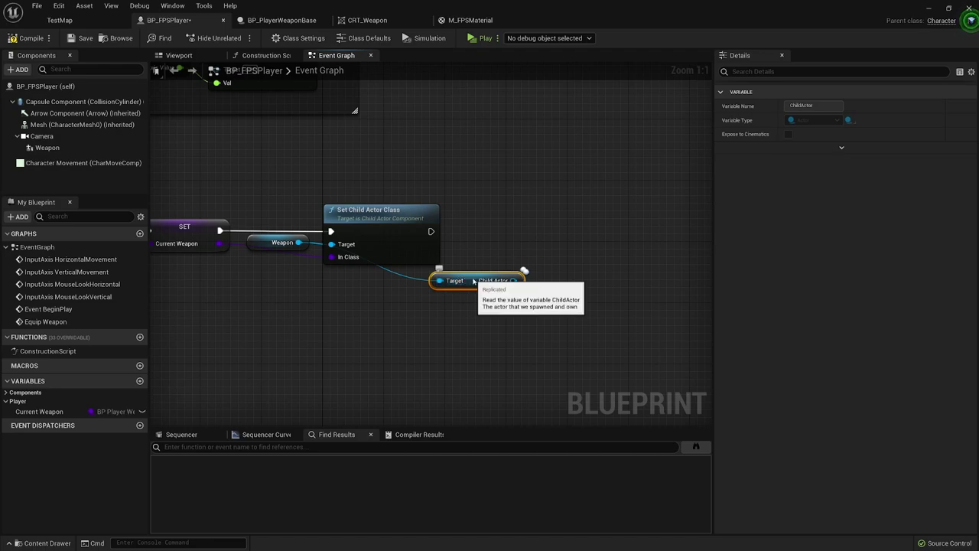
drag(472, 280, 326, 287)
double_click(419, 288)
right_drag(326, 288, 256, 309)
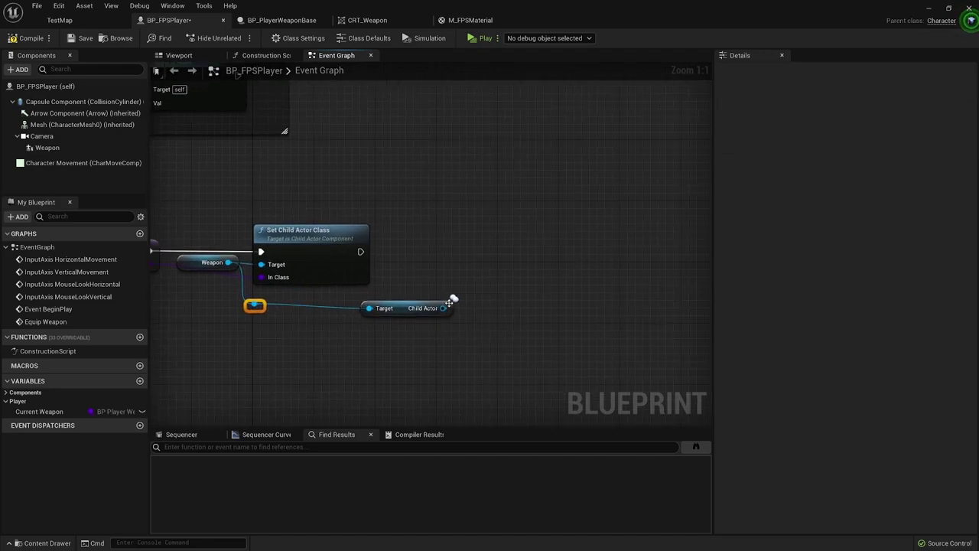
Add a Does Implement Interface check on the Child Actor with the interface set to IPlayer Weapon.
drag(443, 307, 497, 294)
text(do)
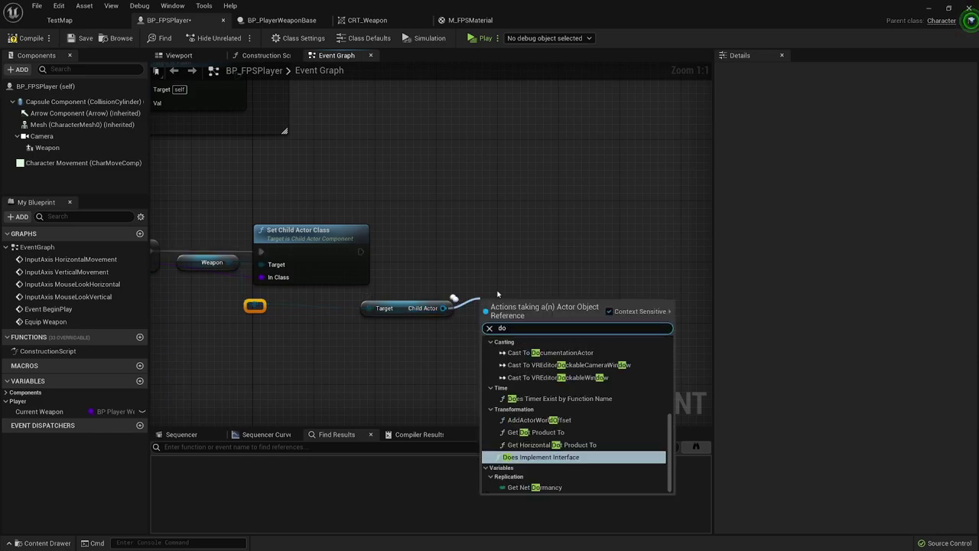
text(es)
key(Return)
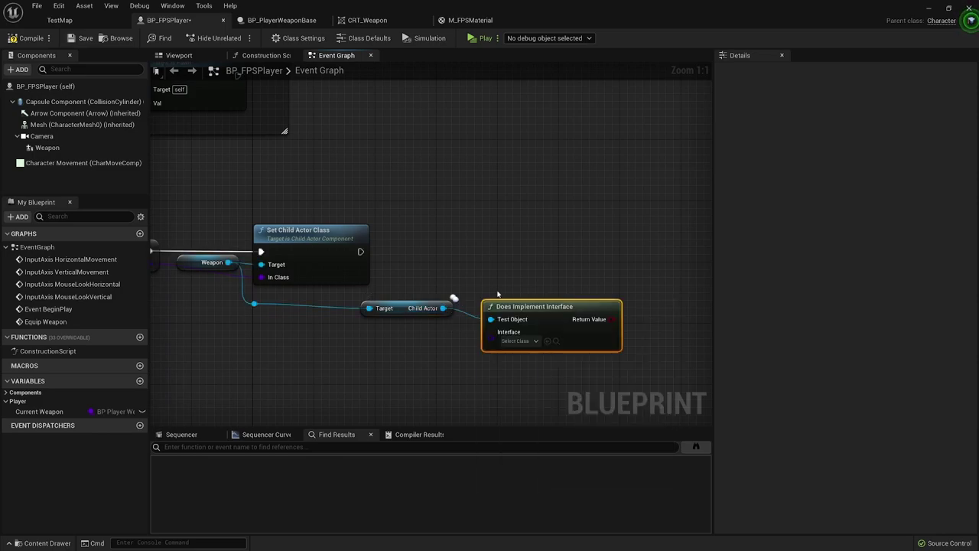
click(517, 341)
text(iplay)
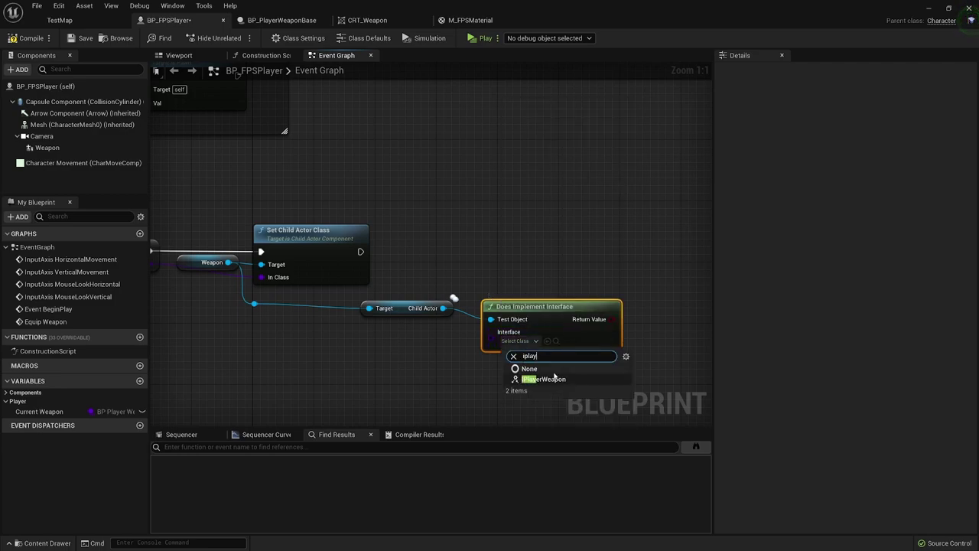
click(535, 378)
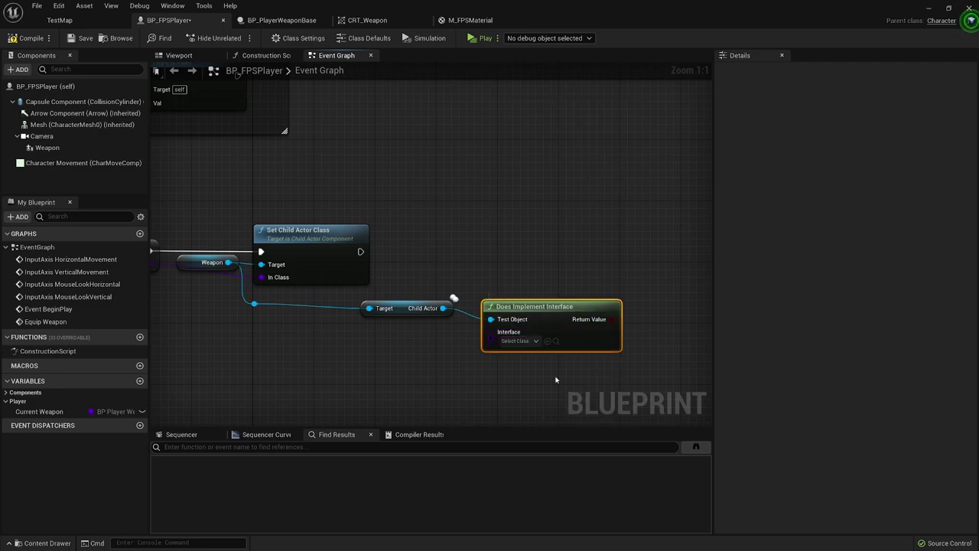
drag(537, 307, 521, 300)
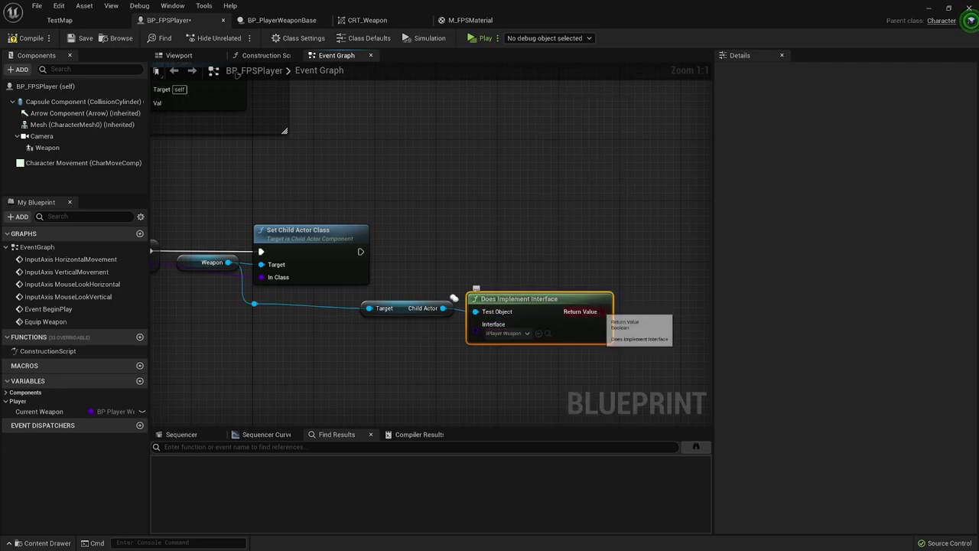
Add a Branch conditioned on the interface check and execute it after Set Child Actor Class.
drag(604, 311, 635, 280)
text(bran)
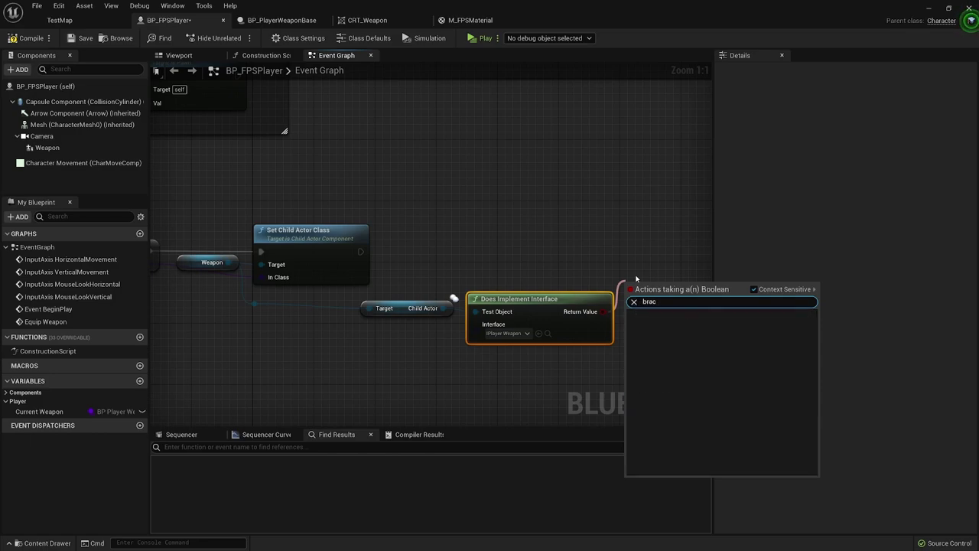
key(Return)
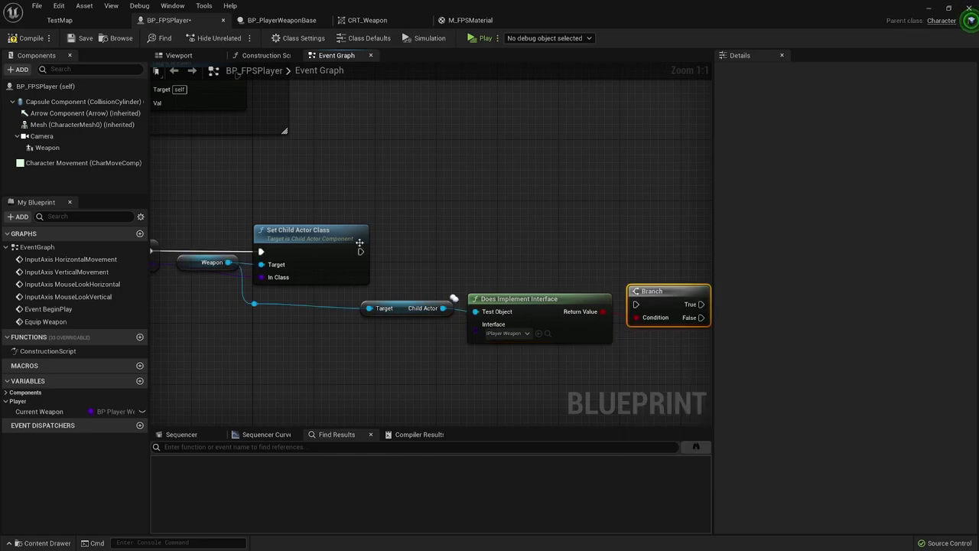
drag(360, 251, 648, 242)
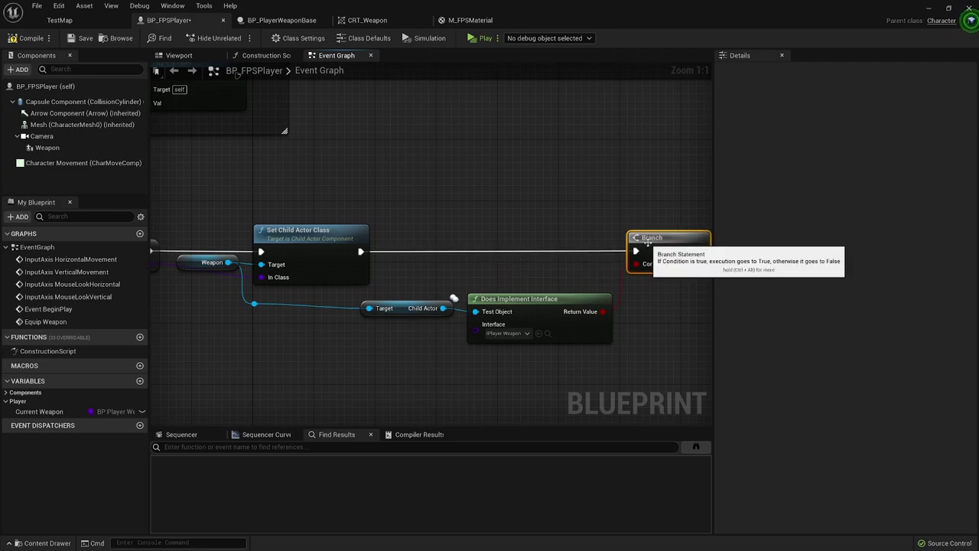
Add an Initialize Weapon interface call targeting the Child Actor and execute it from the Branch's True output.
right_drag(647, 242, 520, 218)
drag(264, 274, 571, 238)
text(init)
key(Return)
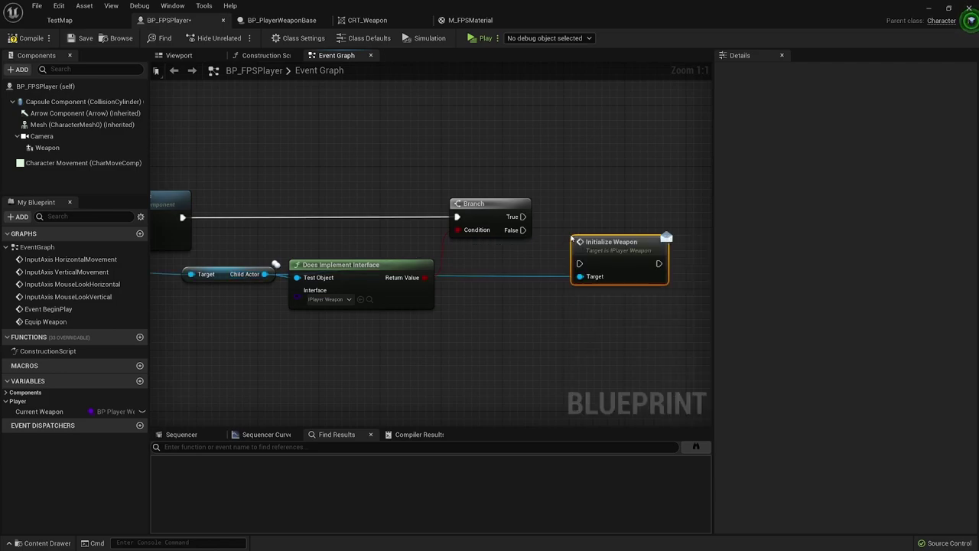
drag(523, 216, 599, 207)
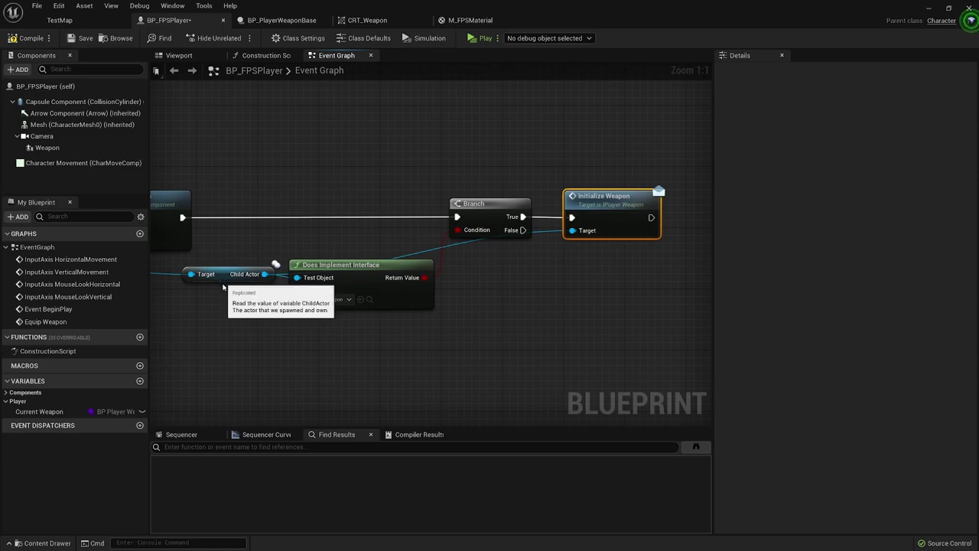
Tidy the Child Actor wiring by lowering its node and reroute point and adding a reroute before Initialize Weapon.
drag(224, 278, 223, 332)
double_click(304, 329)
drag(305, 328, 534, 332)
right_drag(387, 368, 605, 349)
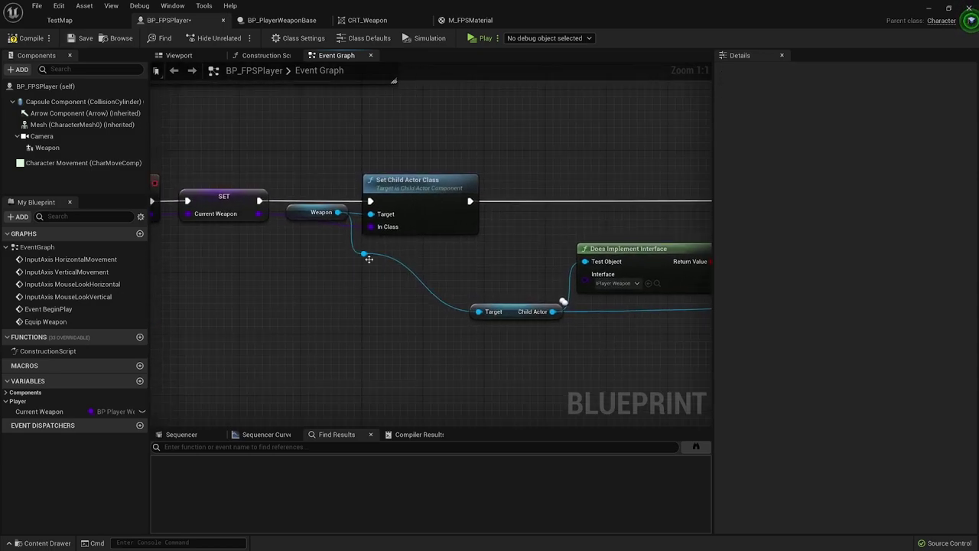
drag(369, 258, 363, 326)
click(462, 344)
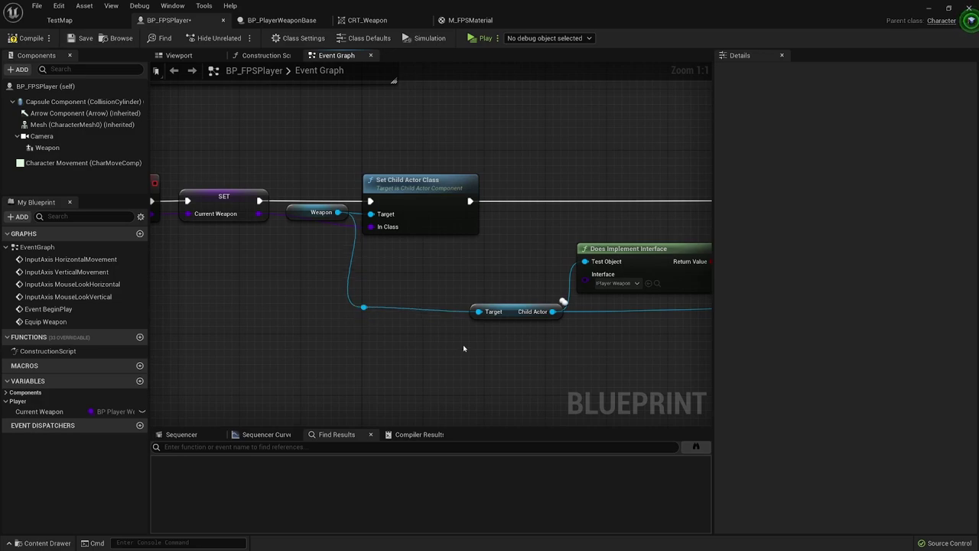
Compile and save the BP_FPSPlayer blueprint.
scroll(463, 344, down, 3)
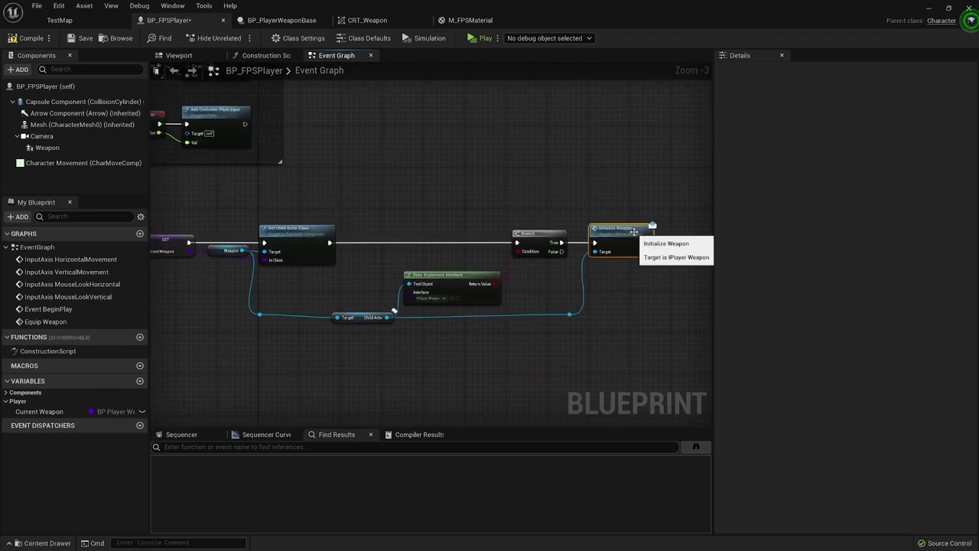
click(621, 237)
click(30, 38)
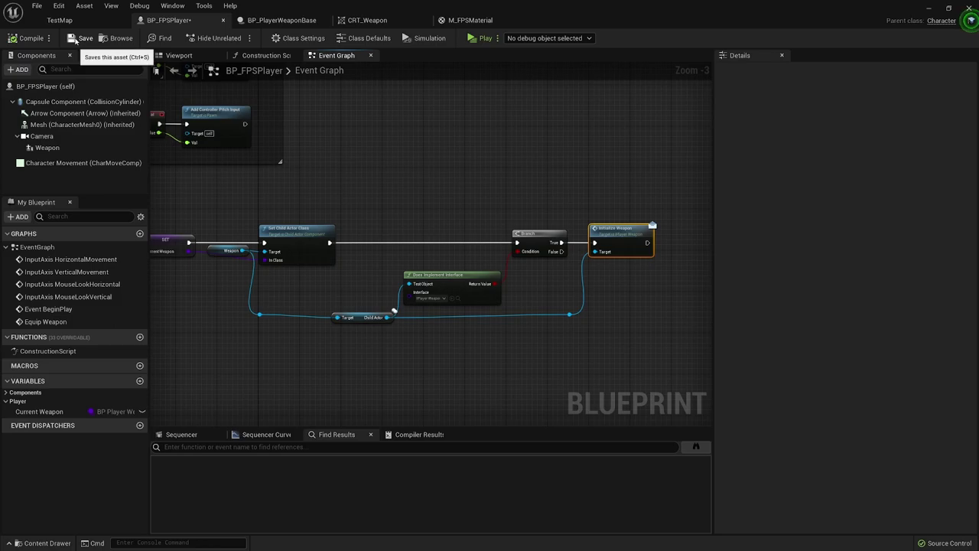
click(83, 39)
Open the BP_PlayerWeaponBase blueprint and select the whole Event Initialize Weapon node chain.
click(283, 20)
right_drag(467, 271, 375, 176)
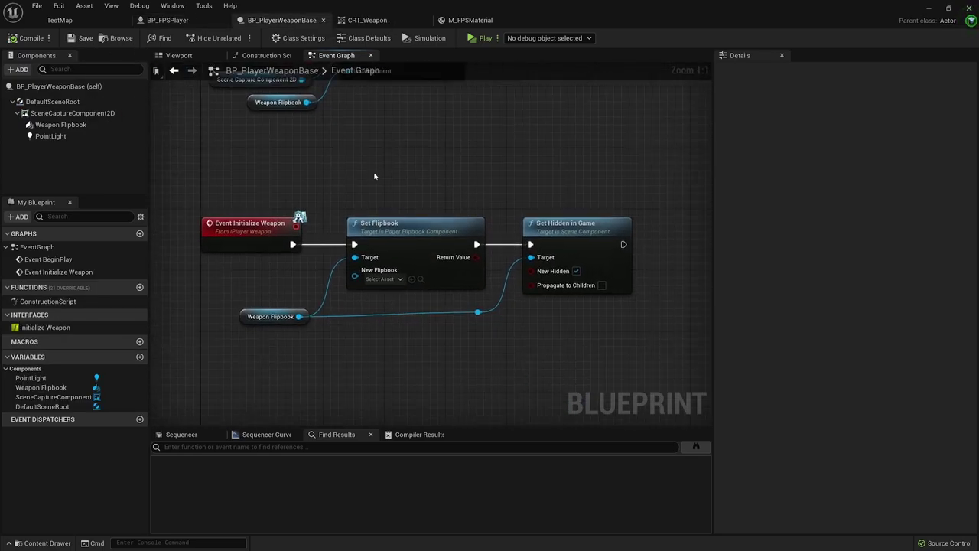
drag(190, 198, 656, 343)
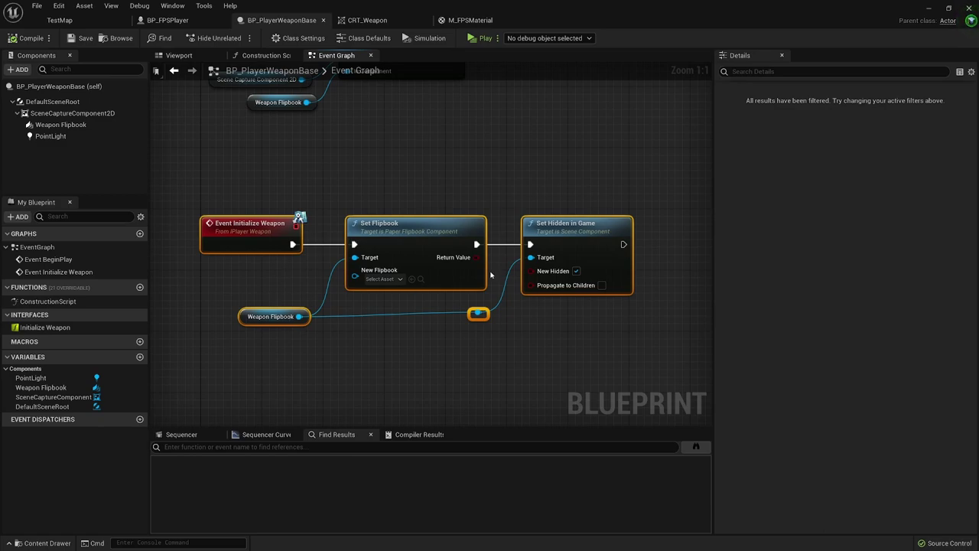
In the BP_FPSPlayer event graph, add an Equip Weapon call executed after Add to Viewport in the BeginPlay chain.
click(530, 172)
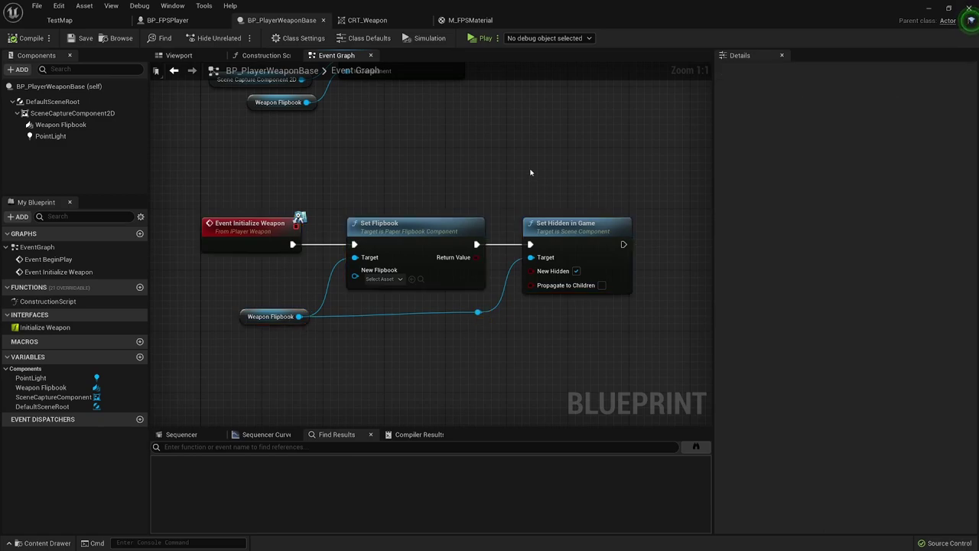
click(167, 20)
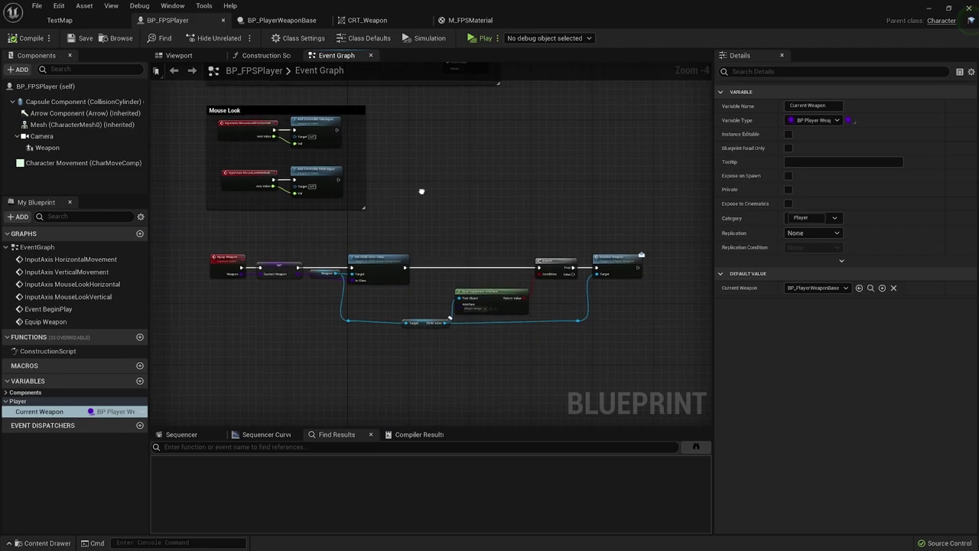
scroll(513, 295, down, 1)
scroll(561, 252, up, 4)
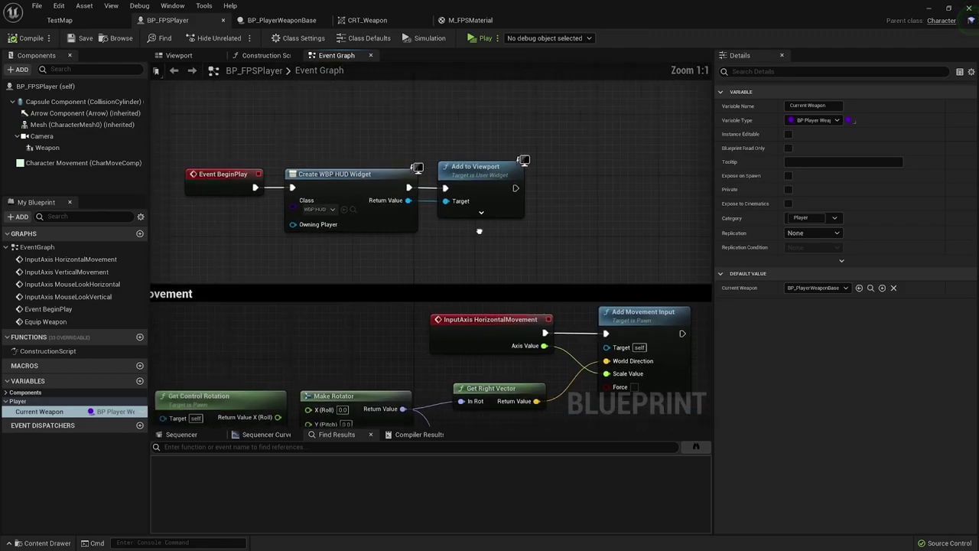
drag(570, 195, 639, 196)
text(eq)
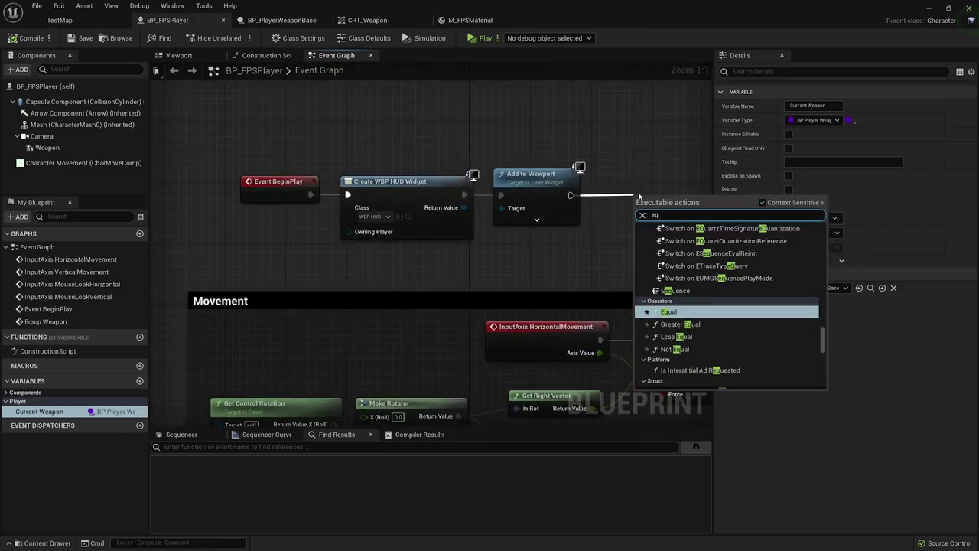
text(uip)
key(Return)
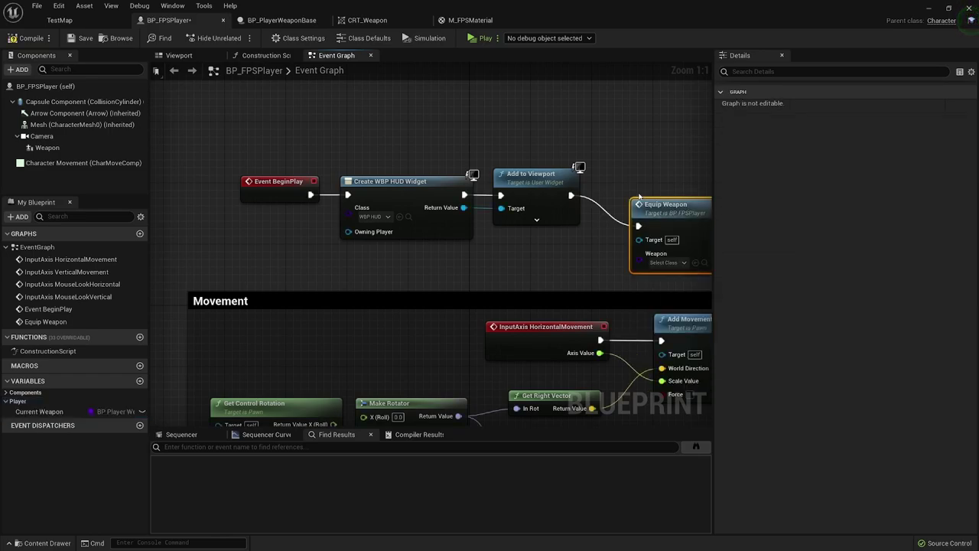
Align the Equip Weapon call with the BeginPlay chain and set its Weapon class to BP_PlayerWeaponBase.
right_drag(647, 177, 580, 155)
drag(598, 182, 598, 156)
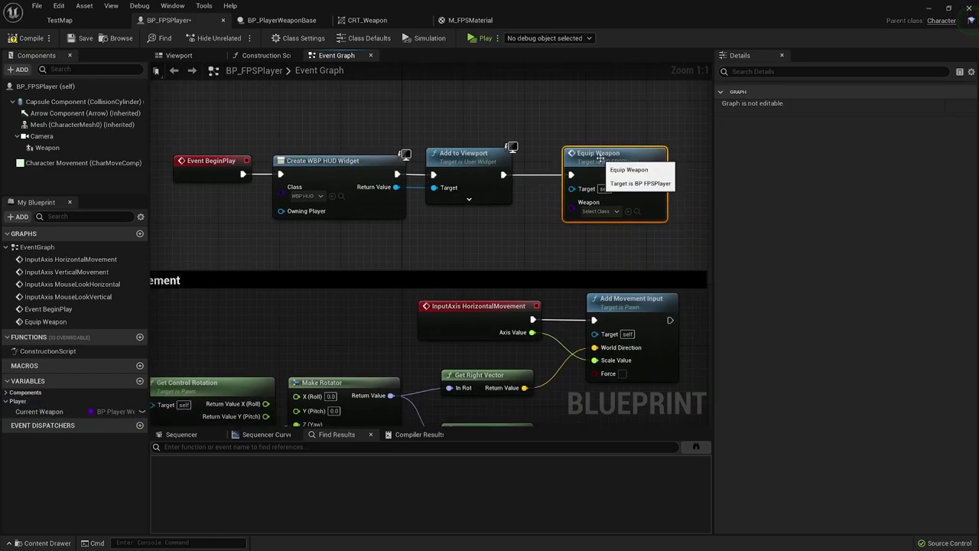
click(595, 125)
click(601, 211)
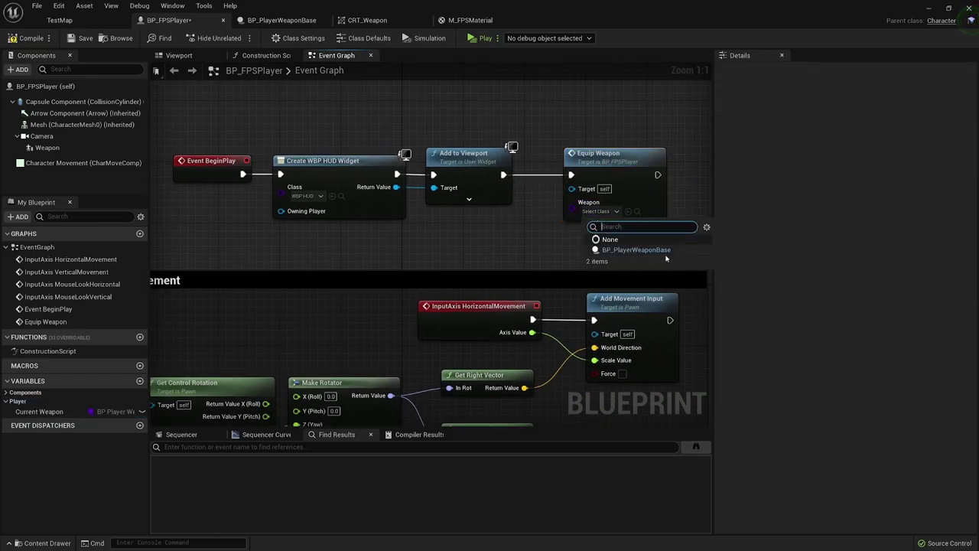
click(643, 250)
Enclose the whole Equip Weapon custom event node chain in a comment box titled "Equip Weapon".
right_drag(644, 295, 644, 89)
right_drag(530, 314, 601, 126)
scroll(600, 125, down, 3)
right_drag(591, 361, 476, 218)
scroll(601, 206, down, 1)
scroll(441, 189, down, 1)
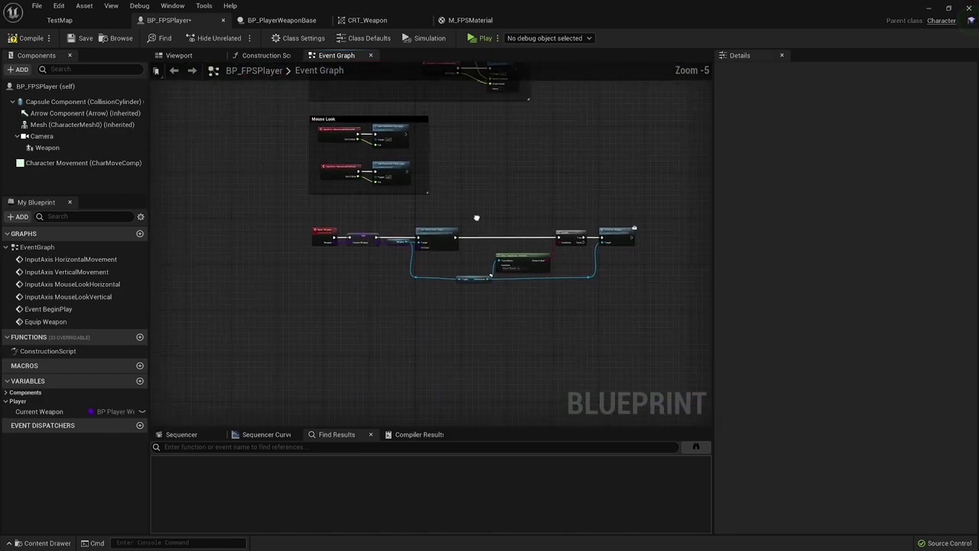
drag(293, 221, 656, 296)
key(c)
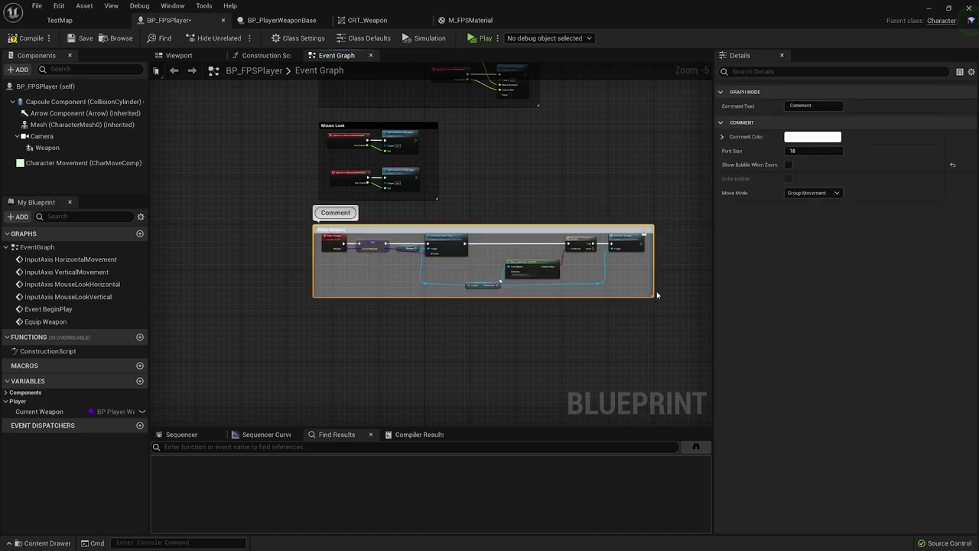
text(Equip Weapon)
key(Return)
click(466, 325)
Change the Equip Weapon comment box color to black.
scroll(315, 219, up, 5)
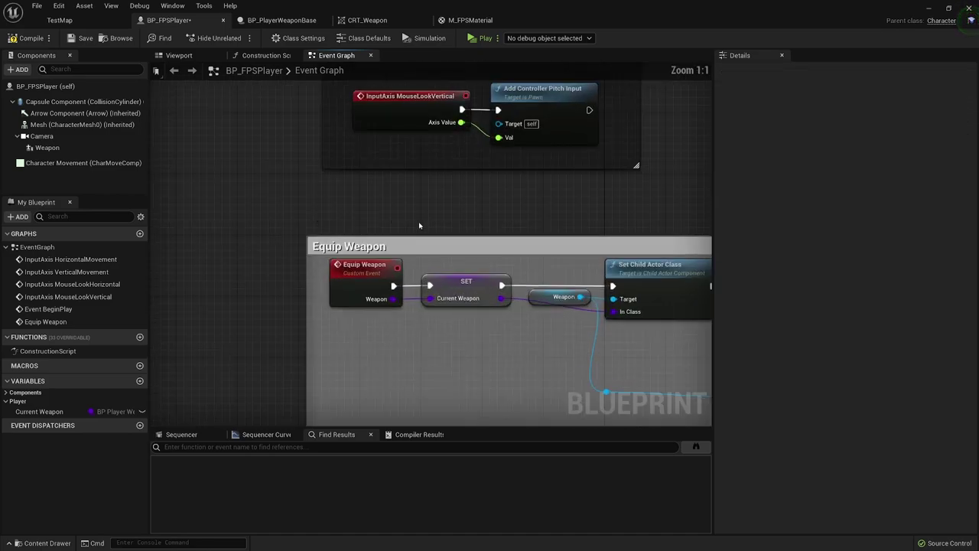
right_drag(420, 225, 420, 185)
click(417, 206)
click(822, 136)
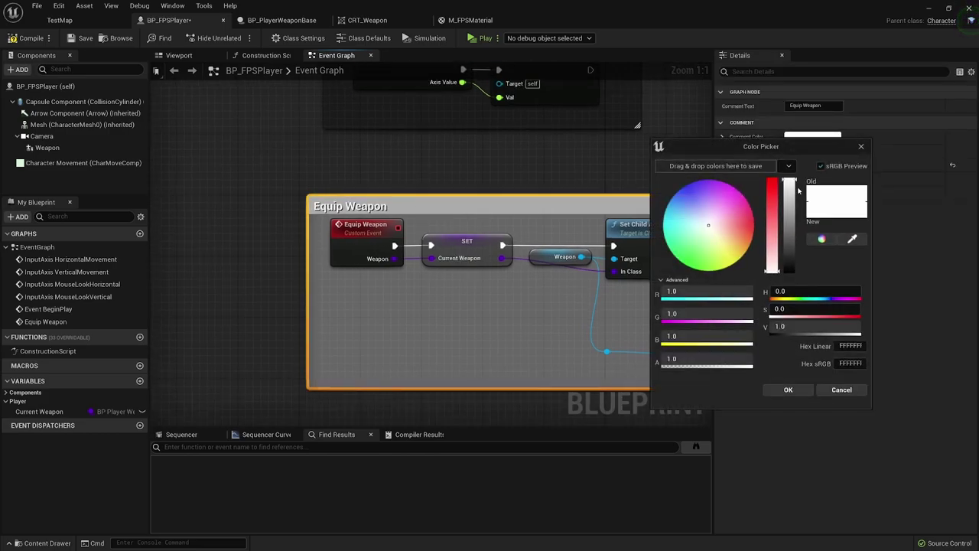
drag(791, 193, 784, 316)
click(778, 393)
click(533, 179)
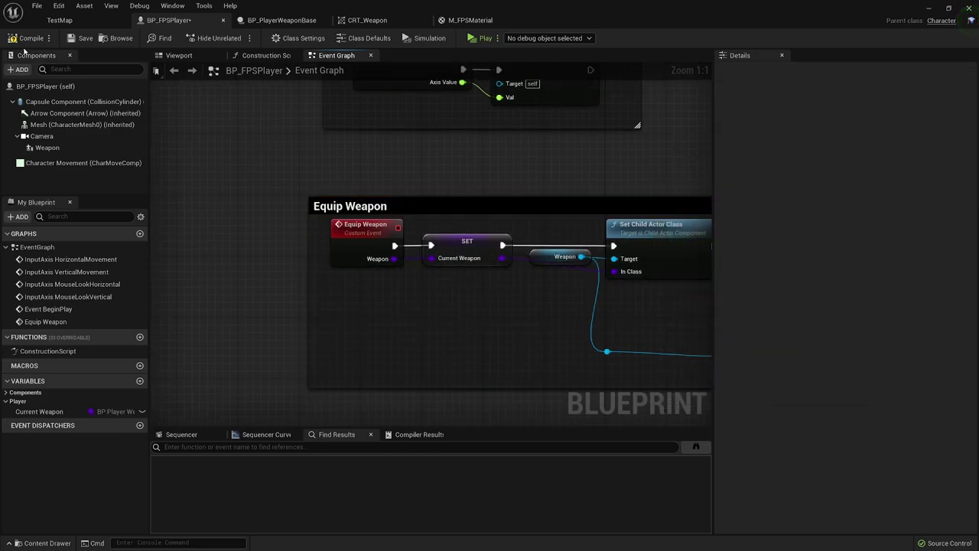
Compile and save the BP_FPSPlayer blueprint with its Equip Weapon changes.
scroll(448, 170, down, 1)
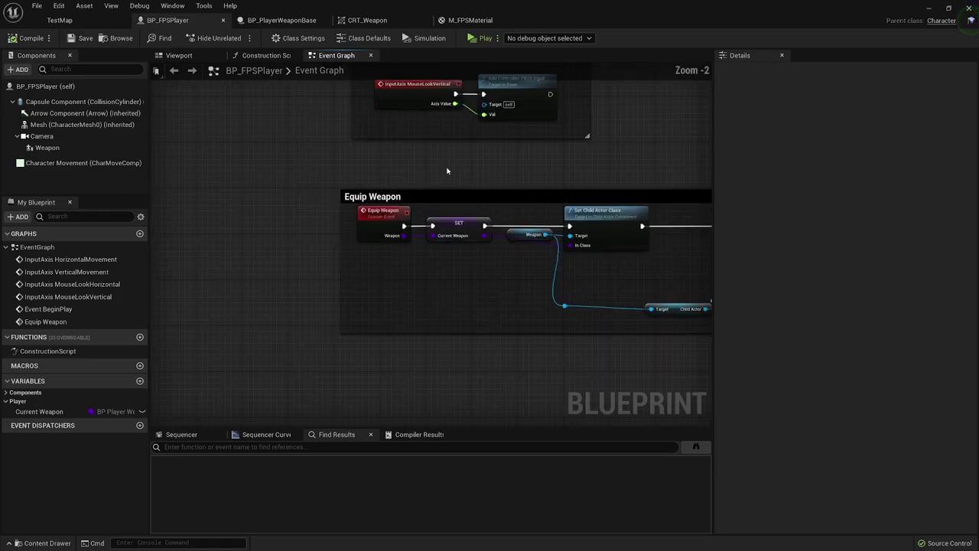
right_drag(589, 168, 407, 140)
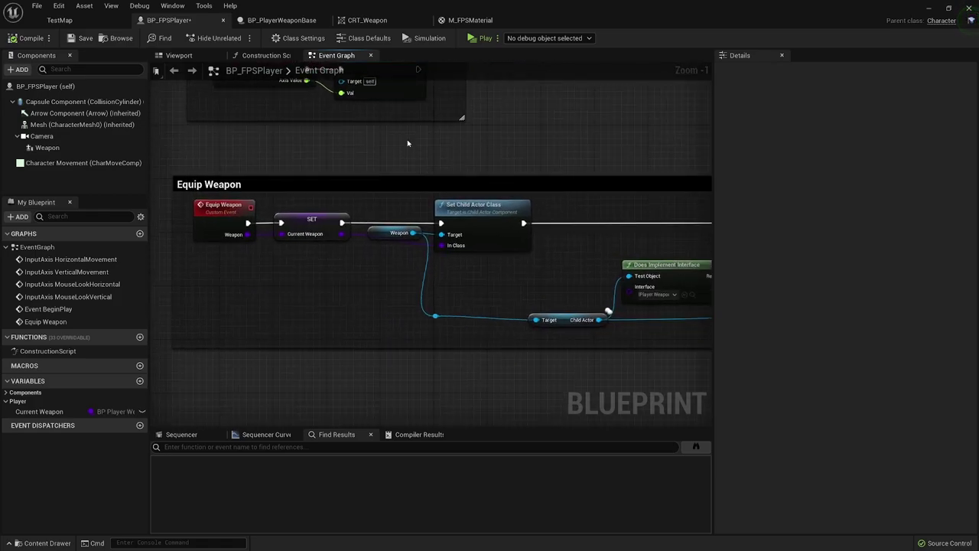
click(80, 39)
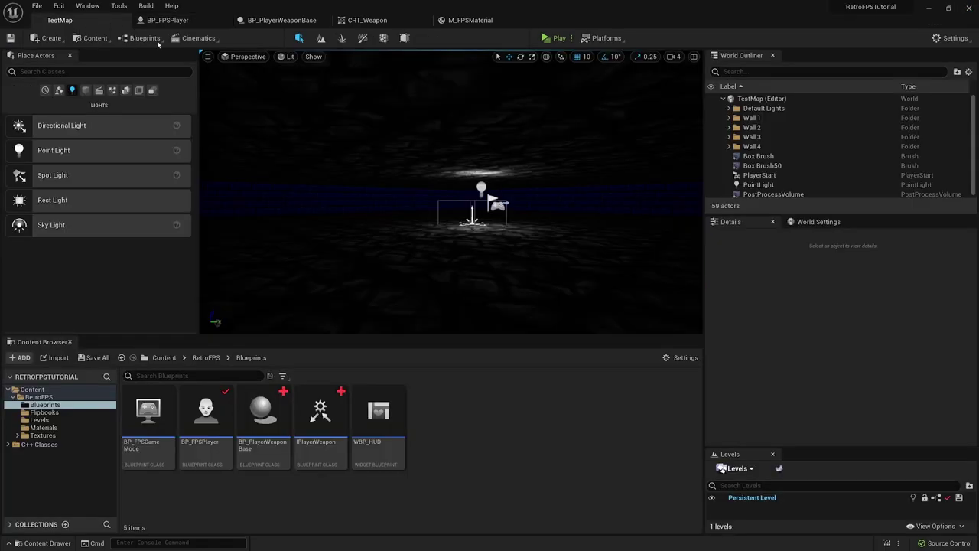
Playtest TestMap by moving and looking around to check the weapon display, and end the play session.
click(556, 38)
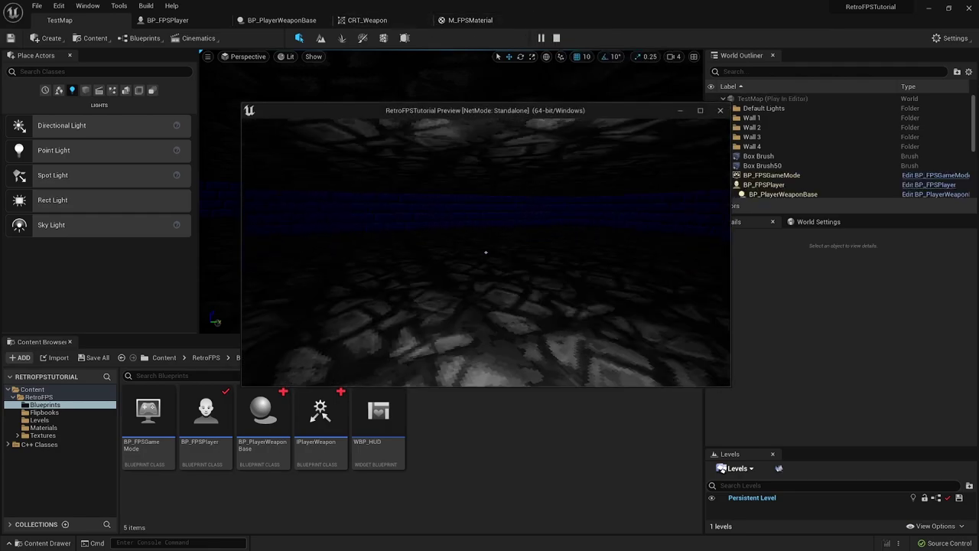
key(w)
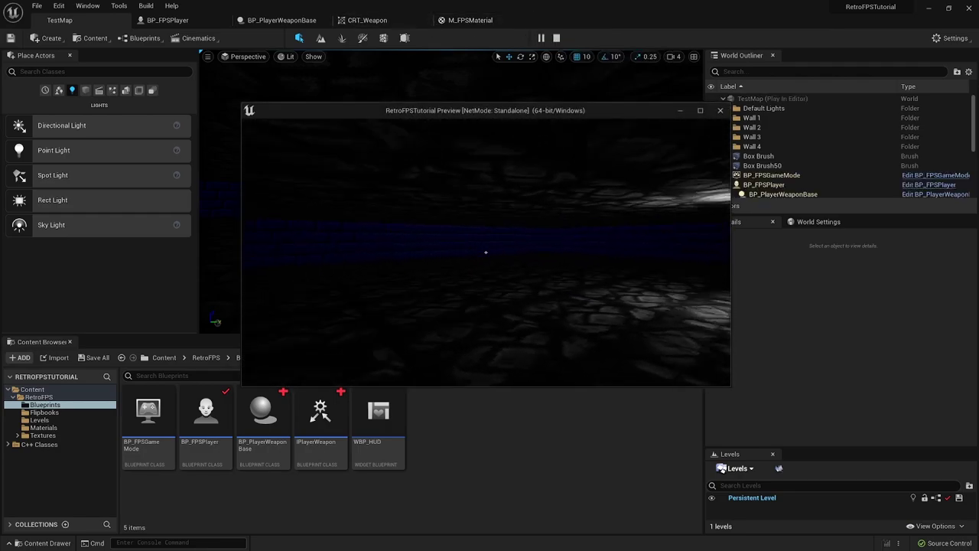
key(w)
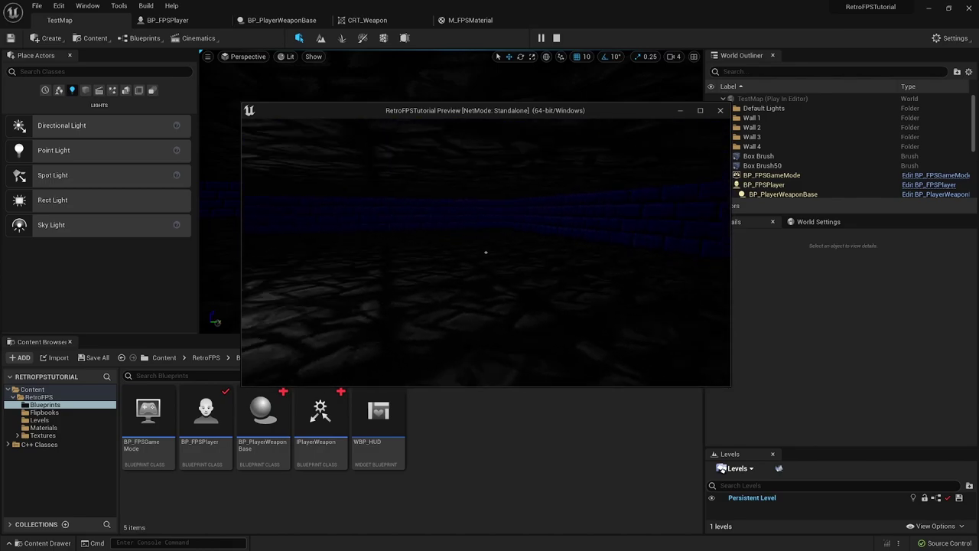
key(w)
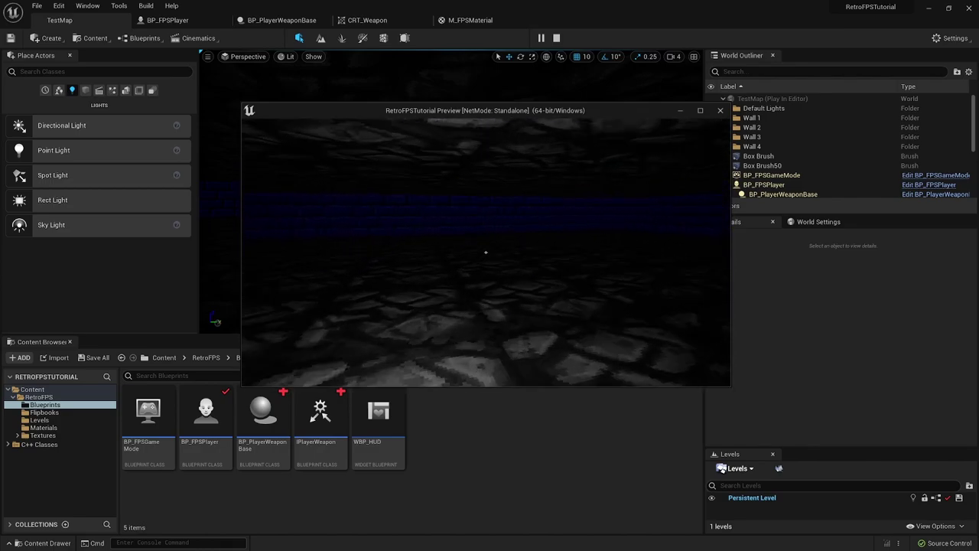
key(w)
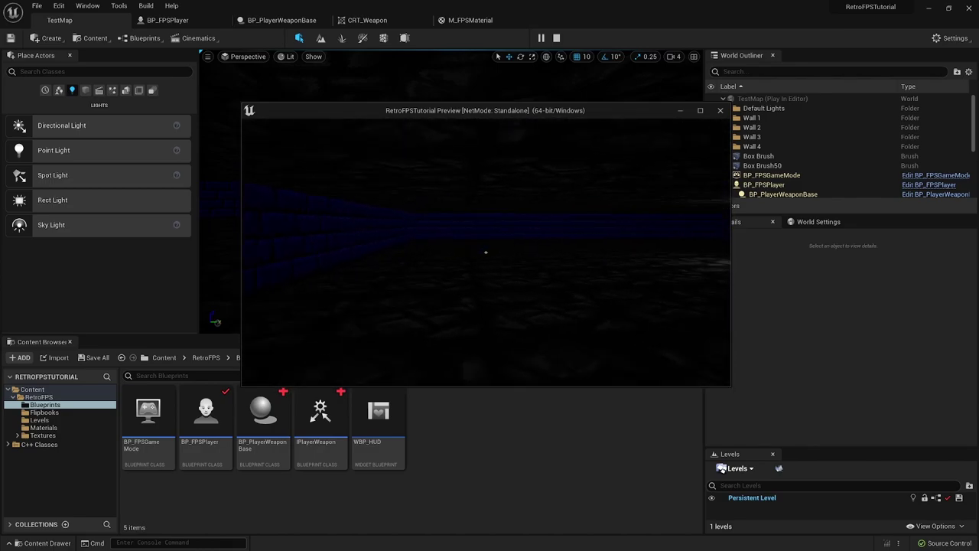
click(486, 252)
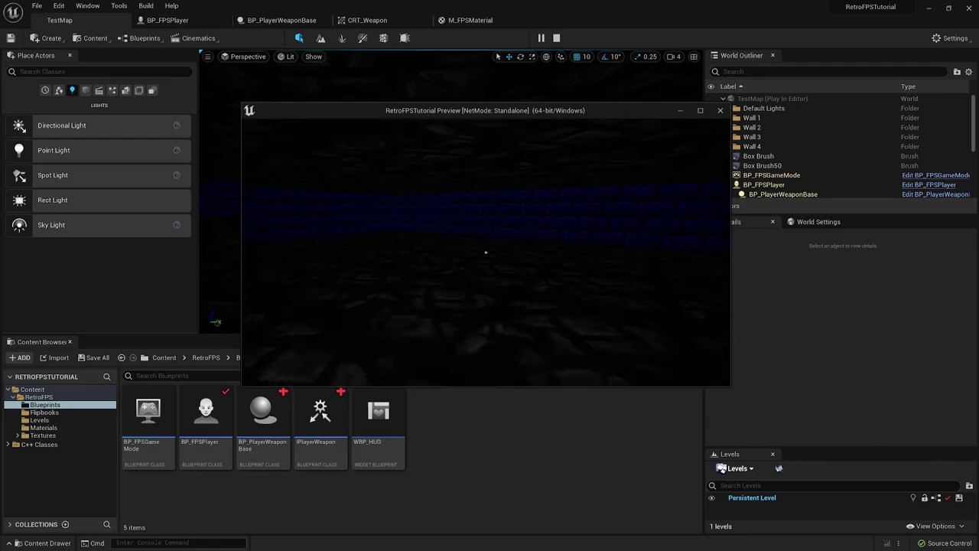
click(485, 251)
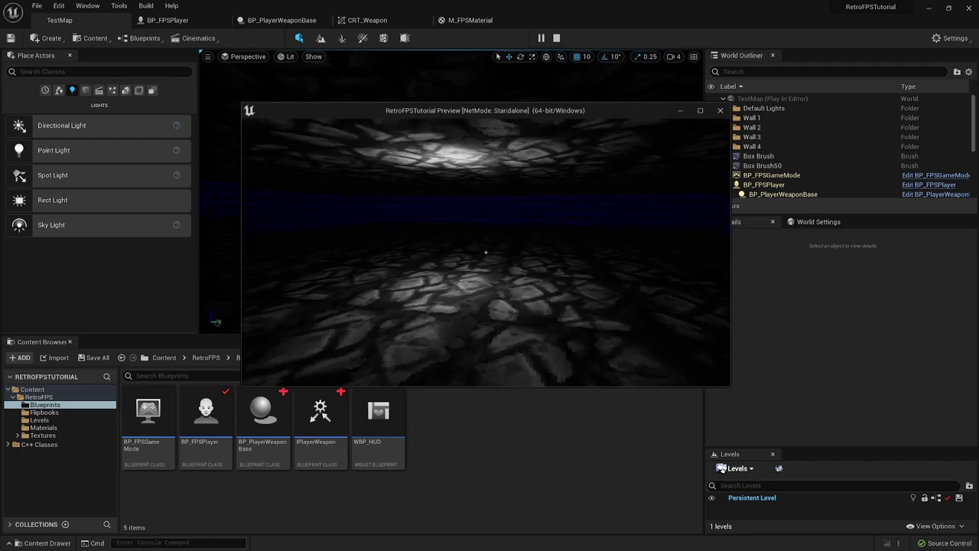
key(Escape)
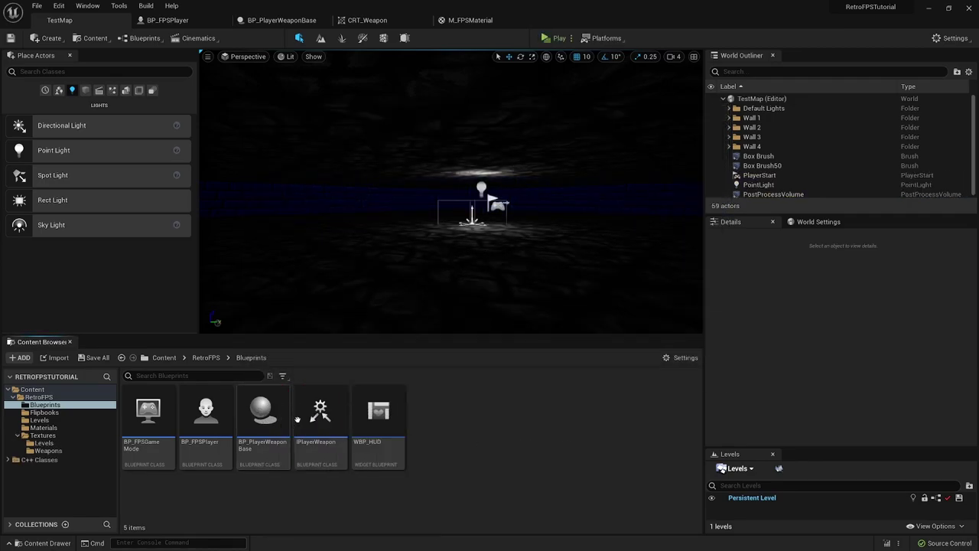
Create a child blueprint class of BP_PlayerWeaponBase in the Blueprints folder and name it BP_Pistol.
click(264, 449)
right_click(265, 449)
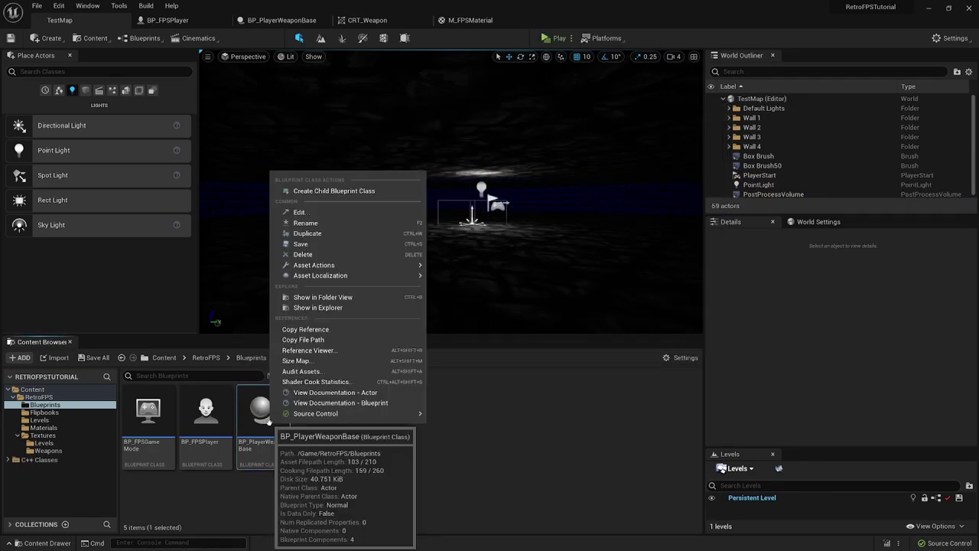
click(355, 192)
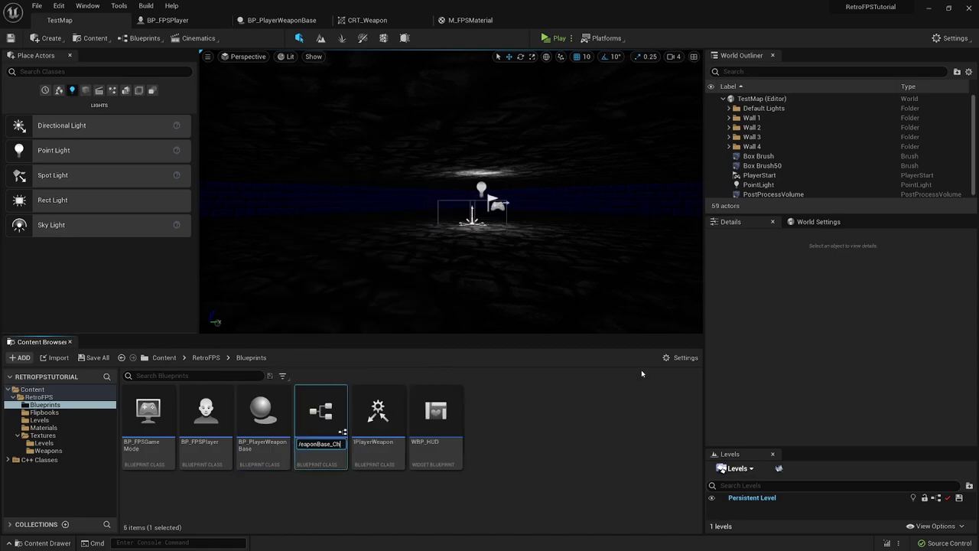
key(BackSpace)
key(BackSpace)
key(BackSpace)
key(BackSpace)
key(BackSpace)
key(BackSpace)
text(BP_Pistol)
key(Return)
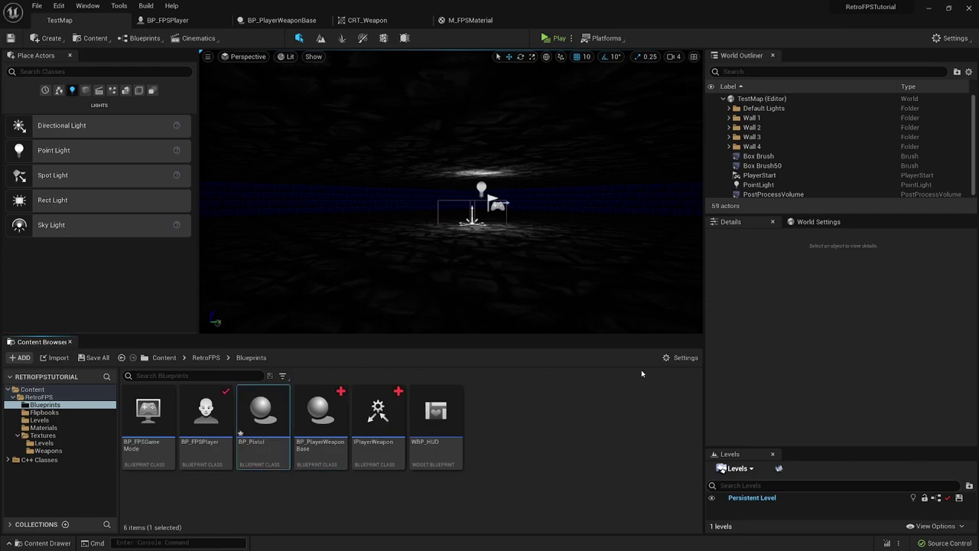
Open BP_Pistol docked with the other editors and delete all default event nodes from its event graph.
double_click(262, 417)
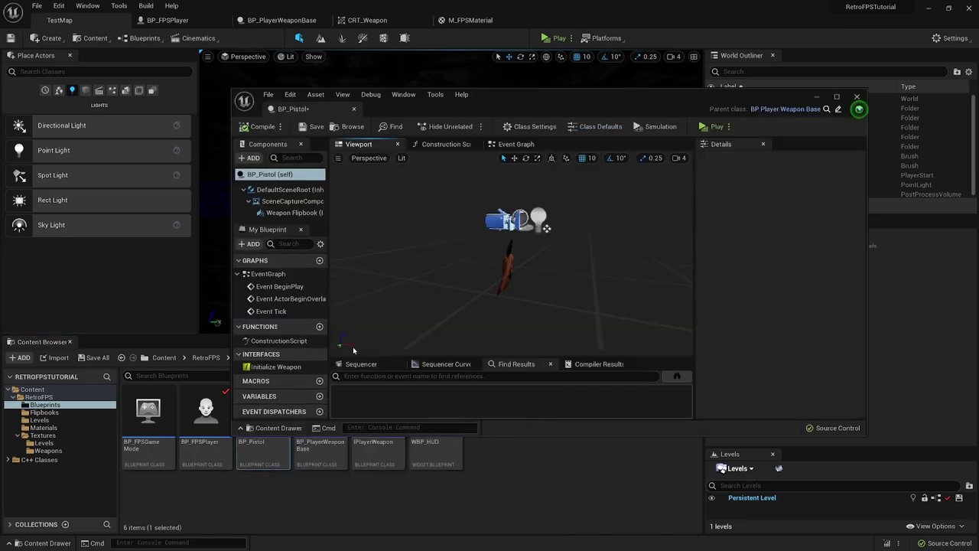
drag(293, 108, 559, 23)
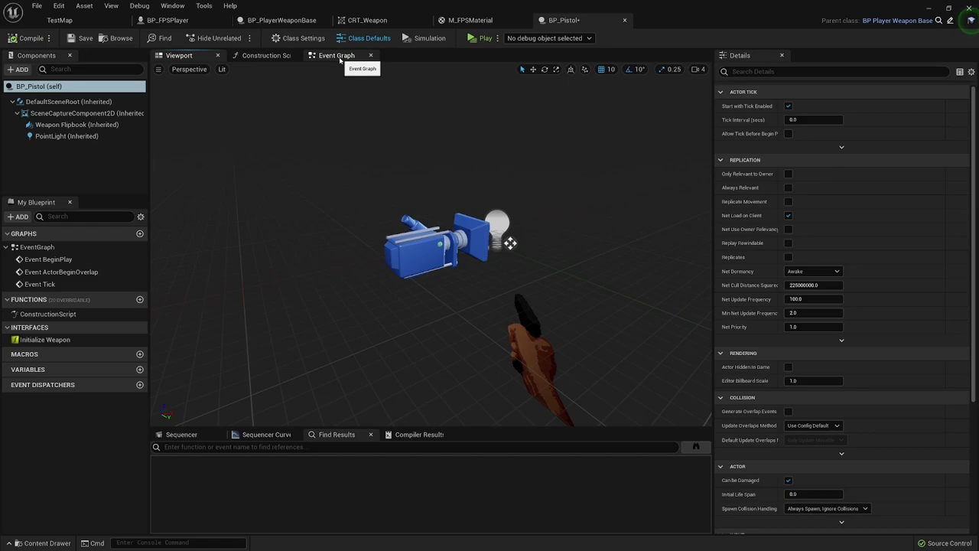
click(340, 58)
scroll(321, 283, down, 2)
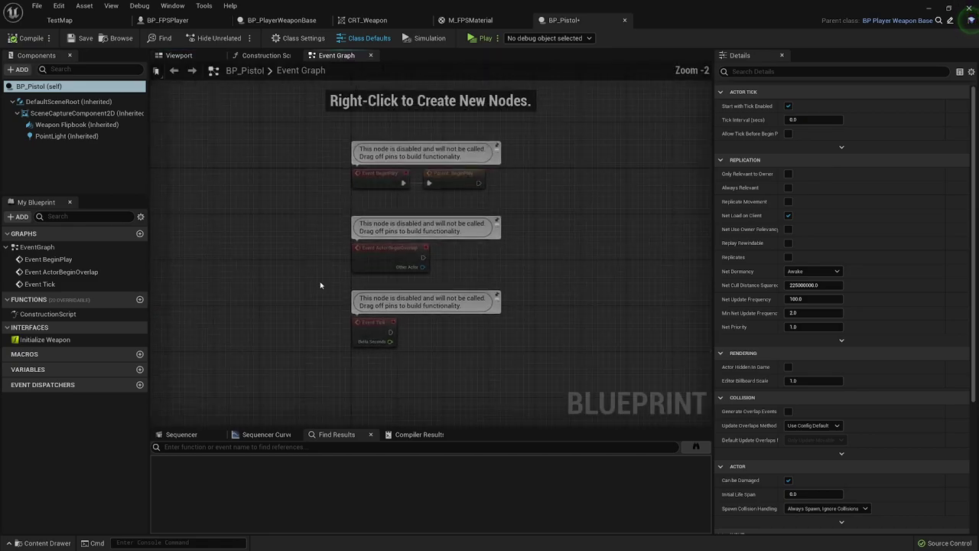
drag(519, 369, 312, 158)
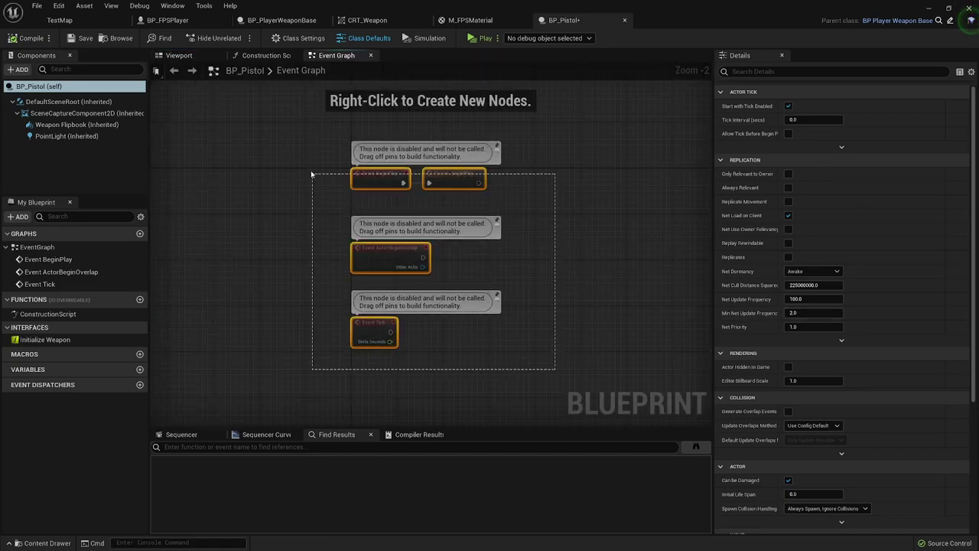
key(Delete)
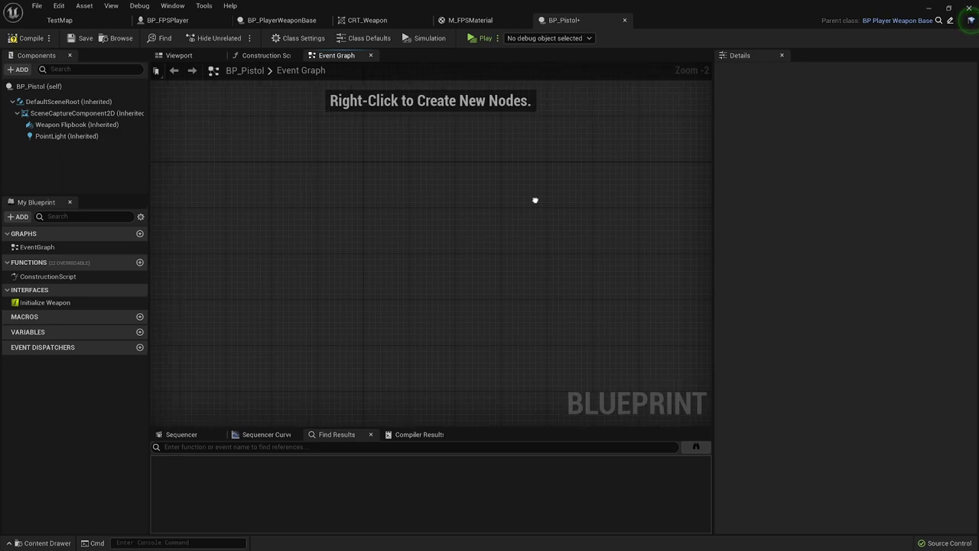
Implement the Initialize Weapon interface function as an event in the BP_Pistol event graph.
right_click(64, 303)
click(93, 320)
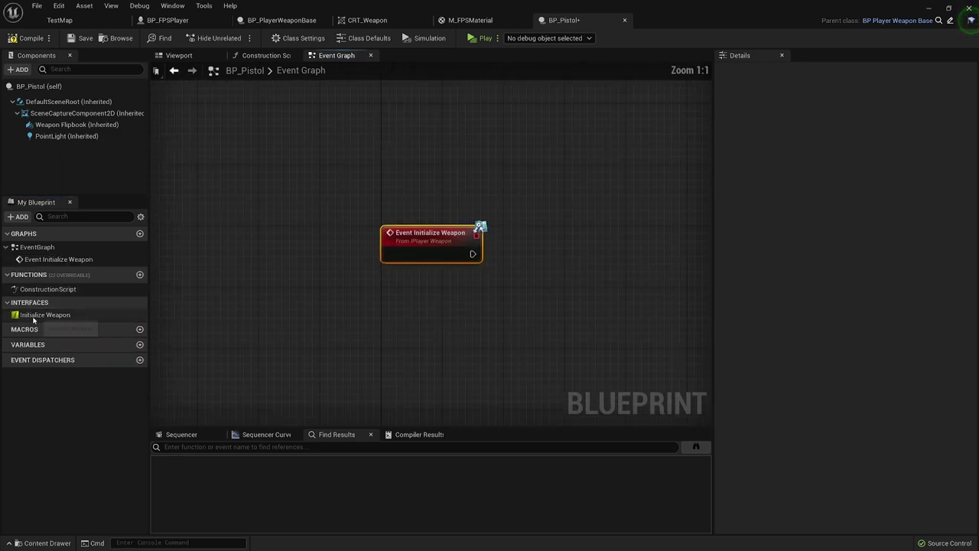
right_drag(575, 305, 539, 292)
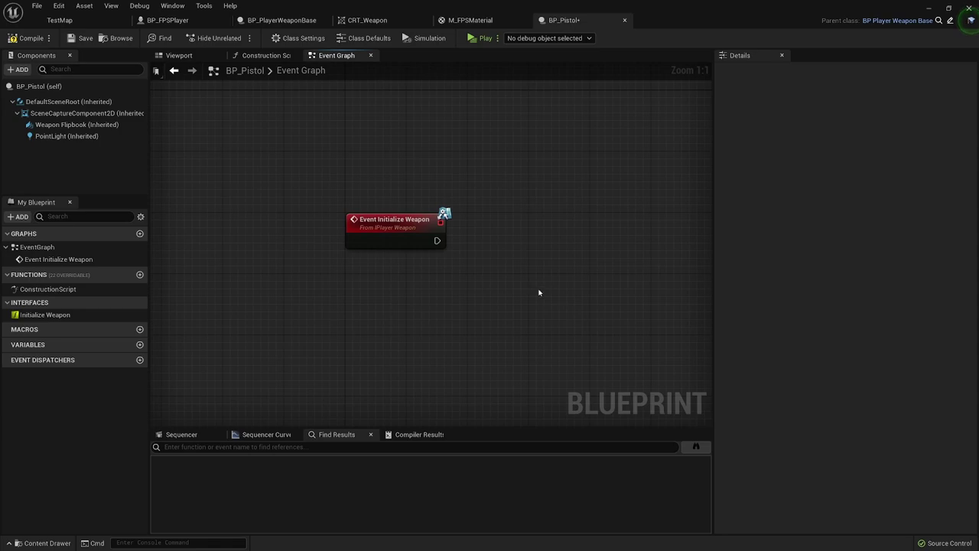
scroll(539, 289, down, 1)
right_drag(435, 302, 347, 303)
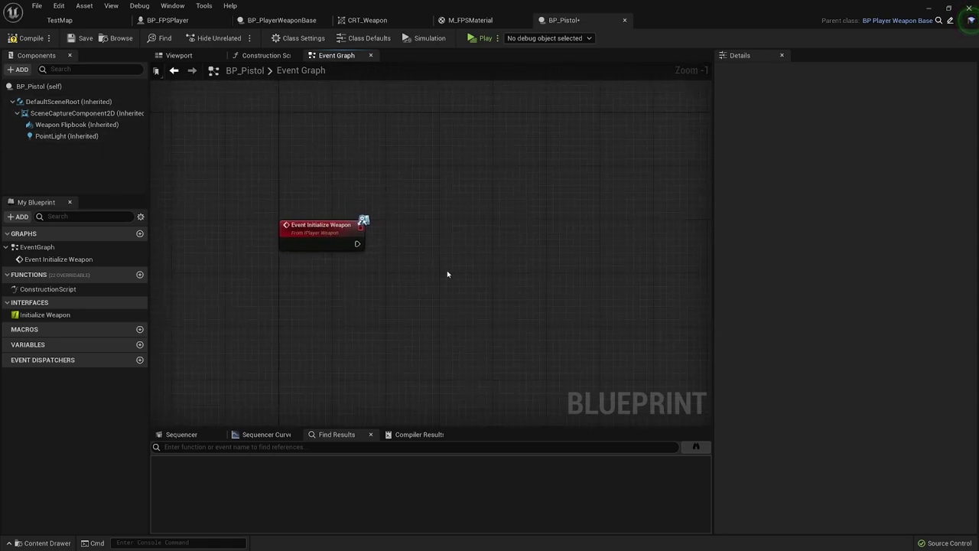
right_drag(447, 274, 449, 259)
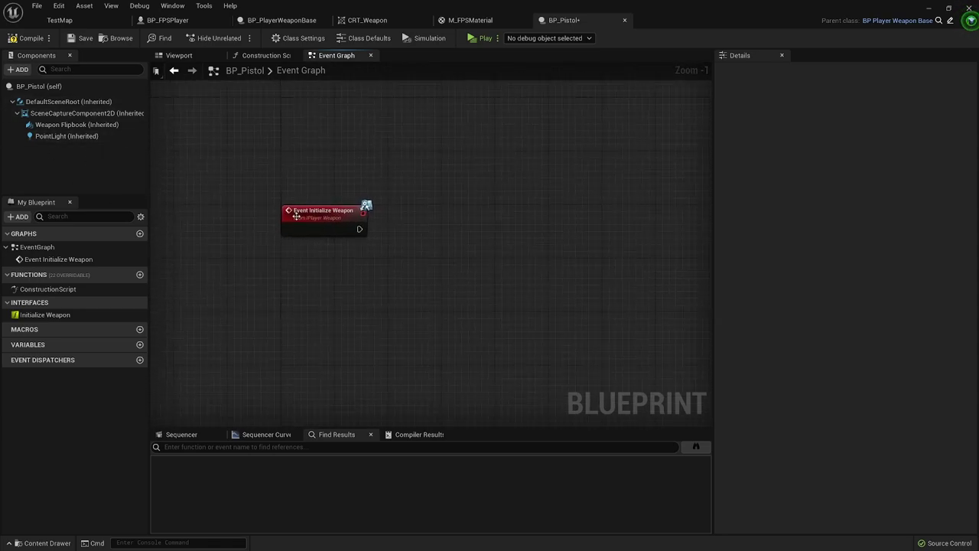
Add a variable named Idle Flipbook to BP_Pistol and set its type to Paper Flipbook.
click(140, 345)
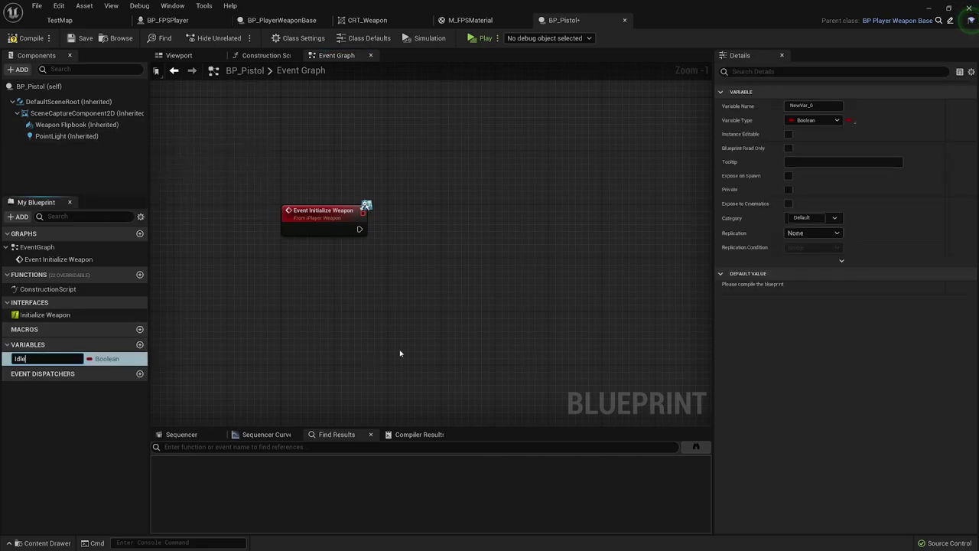
text(Idle Flipbook)
key(Return)
click(825, 120)
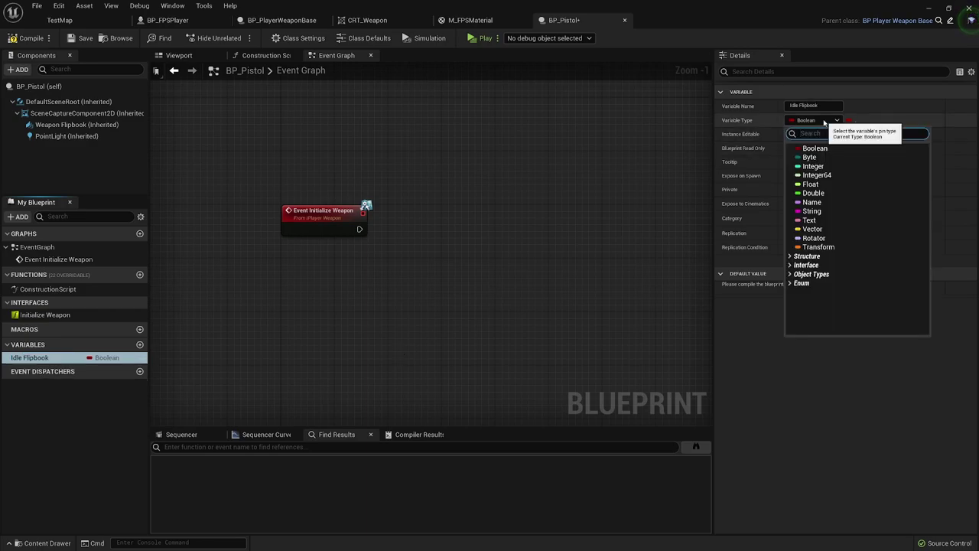
text(flip)
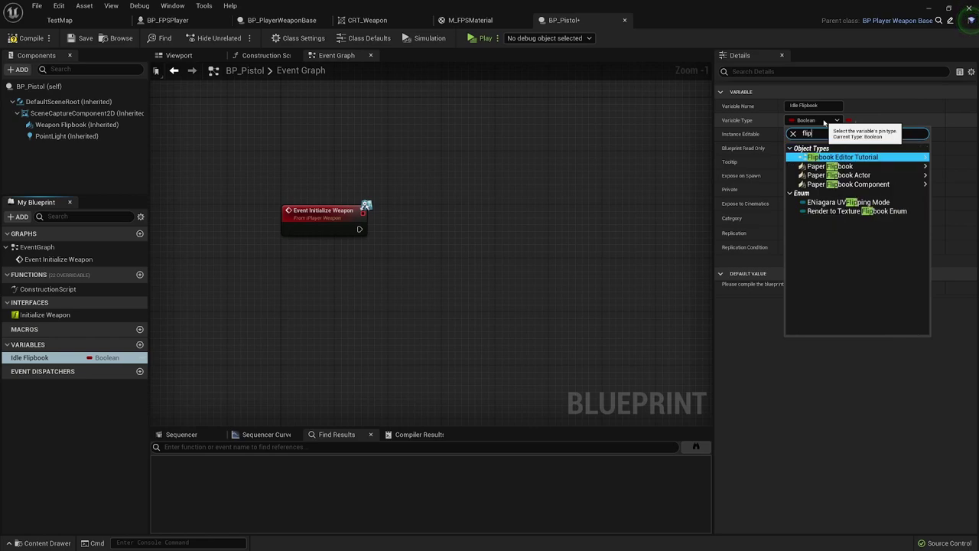
click(830, 166)
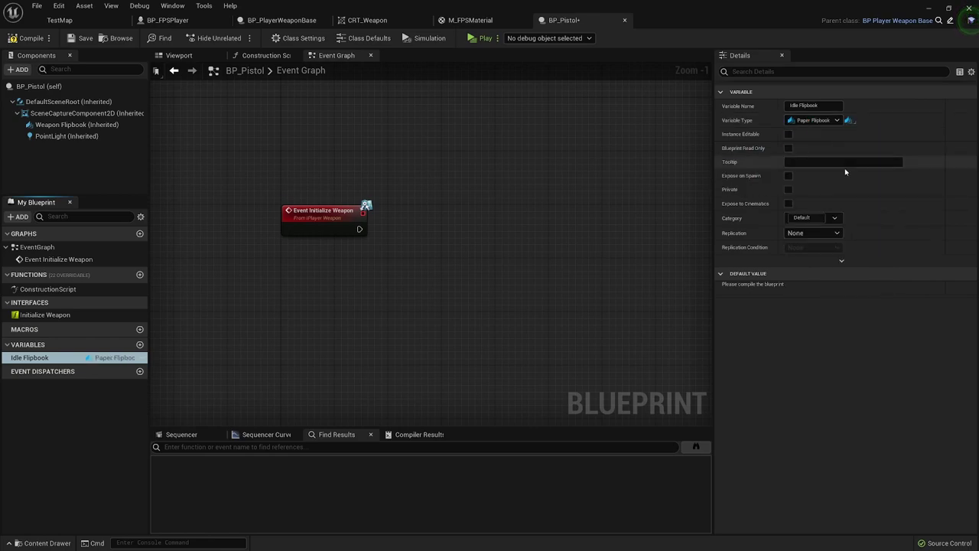
Duplicate the Idle Flipbook variable as Fire Pistol, and rename the original variable Idle Pistol.
right_click(78, 360)
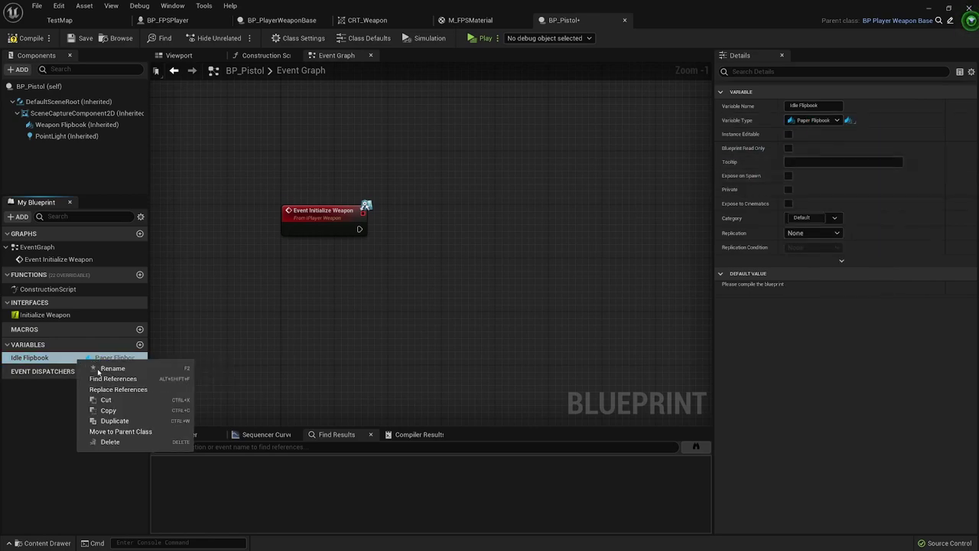
click(114, 421)
text(Fire)
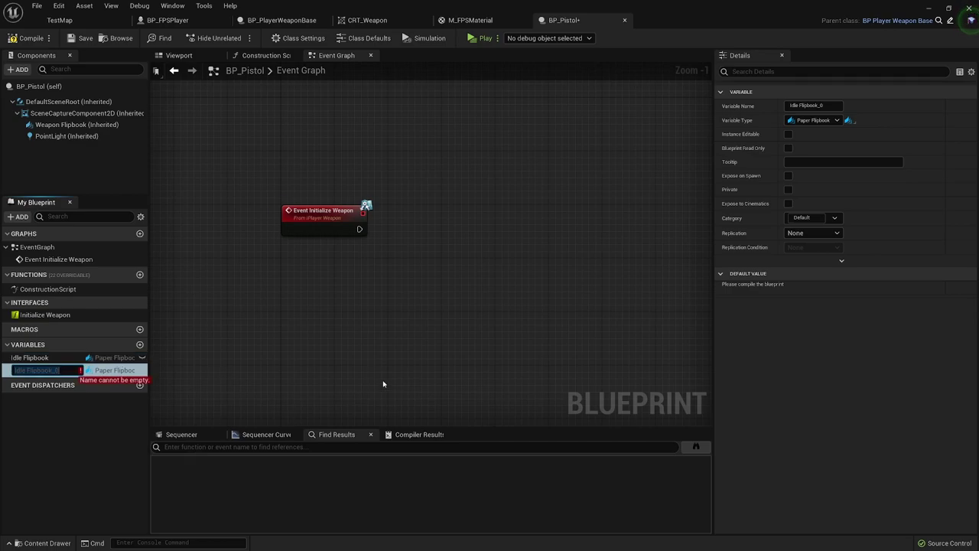
text( Pistol)
key(Return)
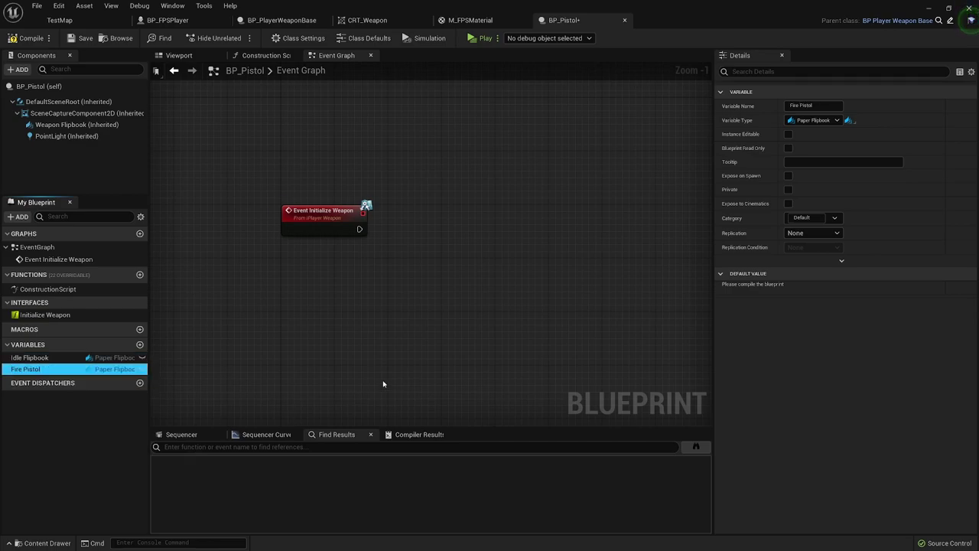
click(47, 361)
click(45, 360)
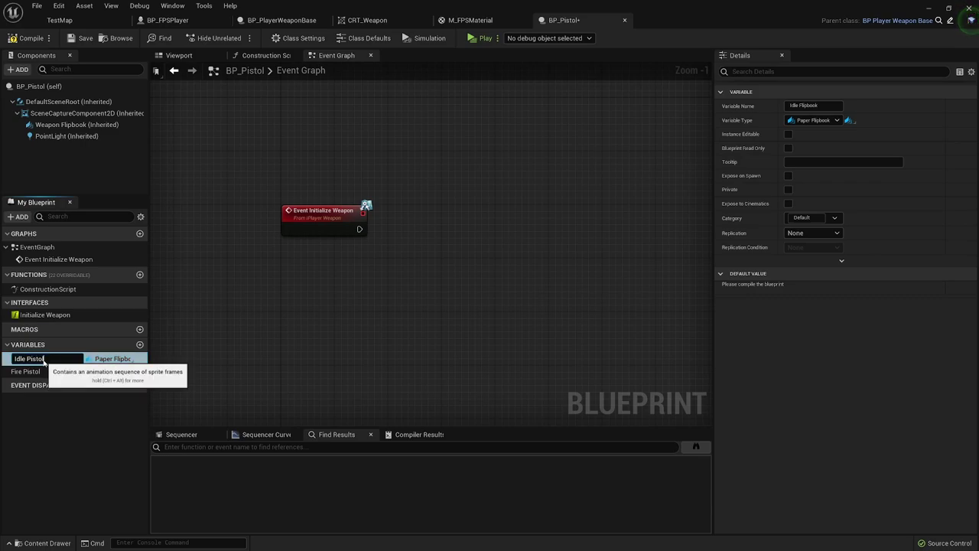
key(Return)
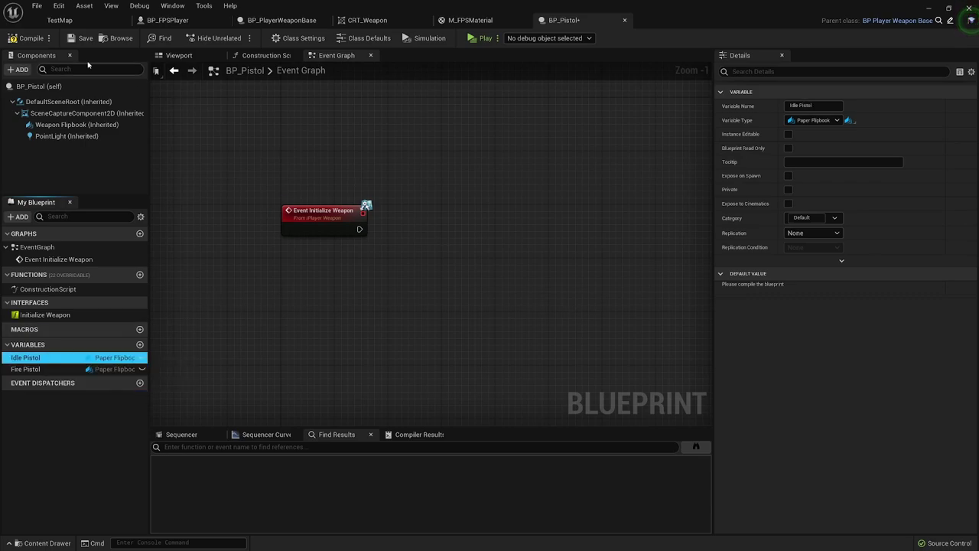
Compile BP_Pistol and set the default values to FB_PistolIdle for Idle Pistol and FB_PistolFire for Fire Pistol.
click(27, 39)
click(853, 290)
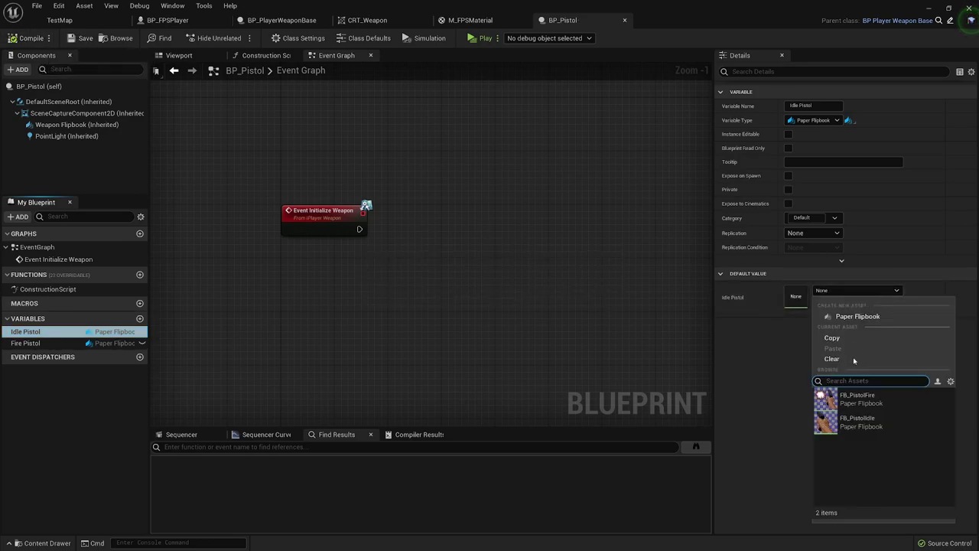
click(881, 430)
click(30, 343)
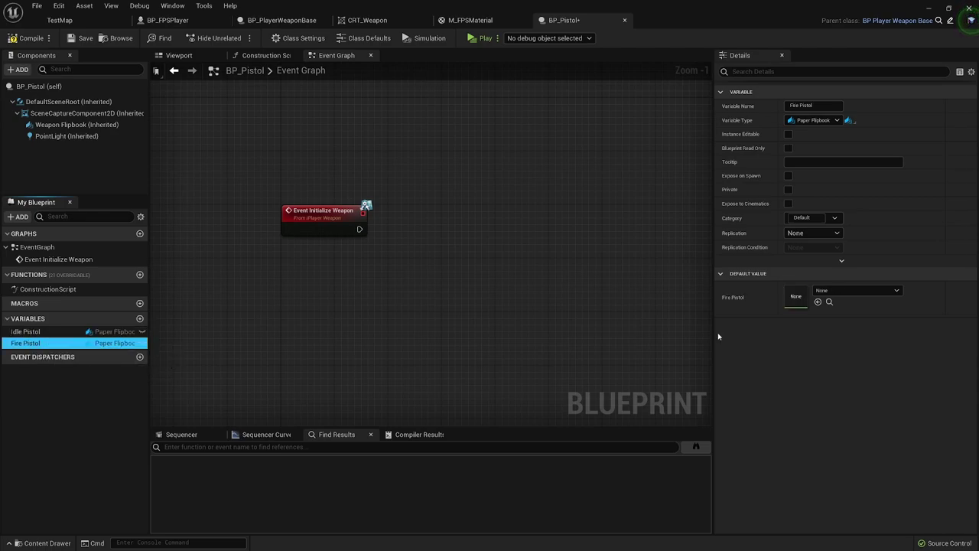
click(856, 291)
click(884, 403)
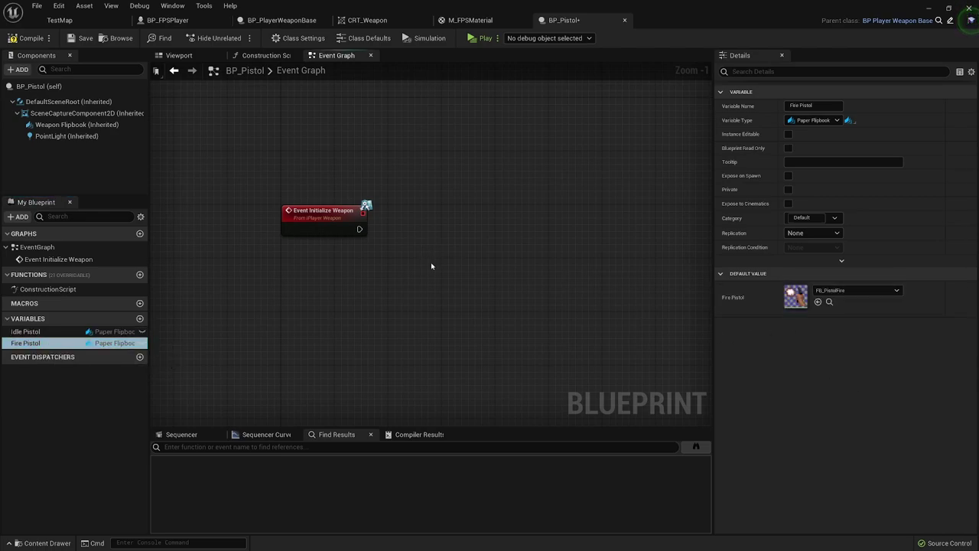
Add a Set Flipbook node targeting the Weapon Flipbook component and run it from Event Initialize Weapon.
mouse_move(436, 278)
right_down()
mouse_move(456, 268)
mouse_move(442, 262)
right_up()
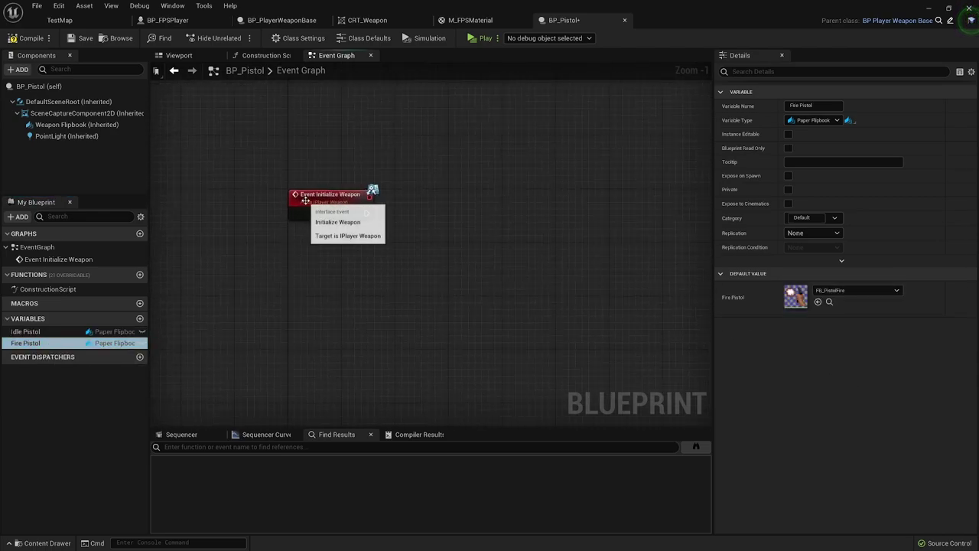
click(324, 198)
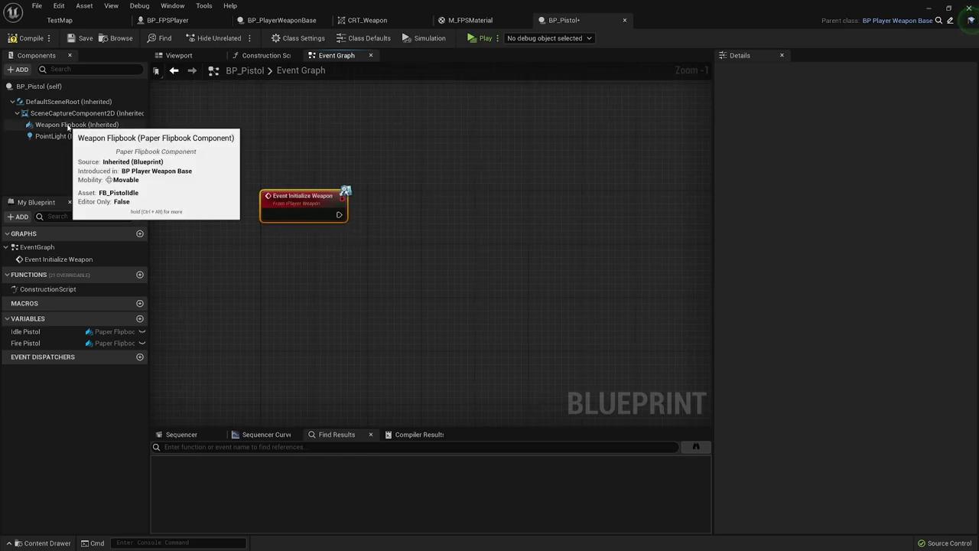
drag(68, 124, 383, 203)
text(set spr)
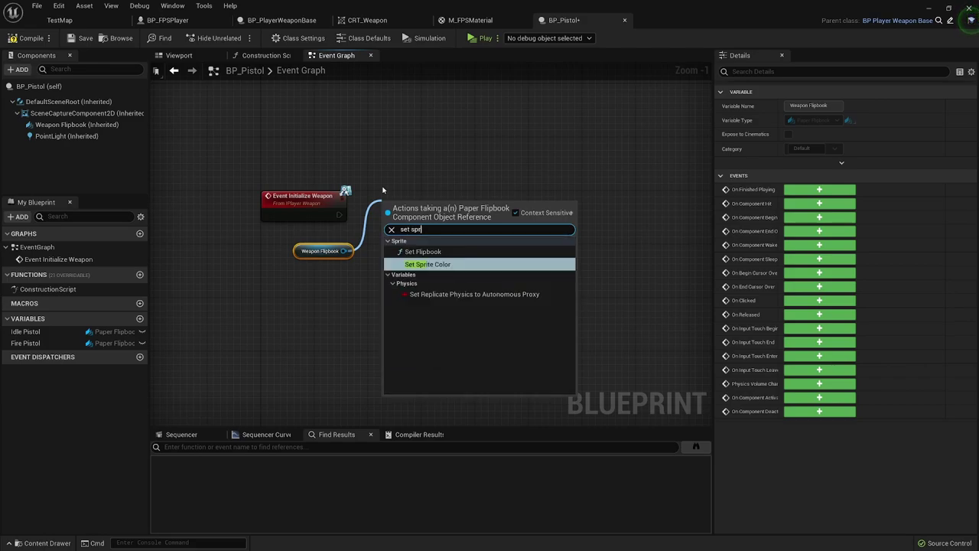
key(Up)
key(Return)
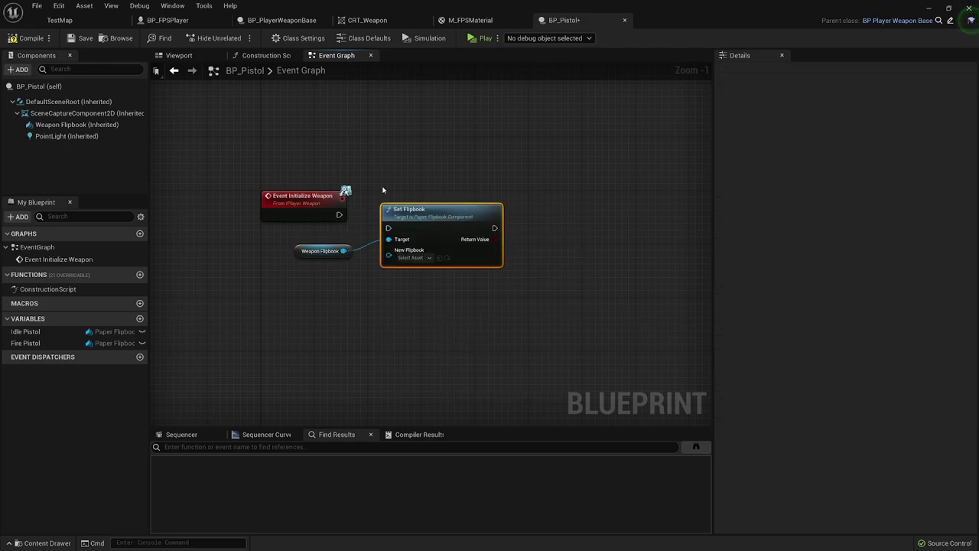
drag(367, 225, 412, 201)
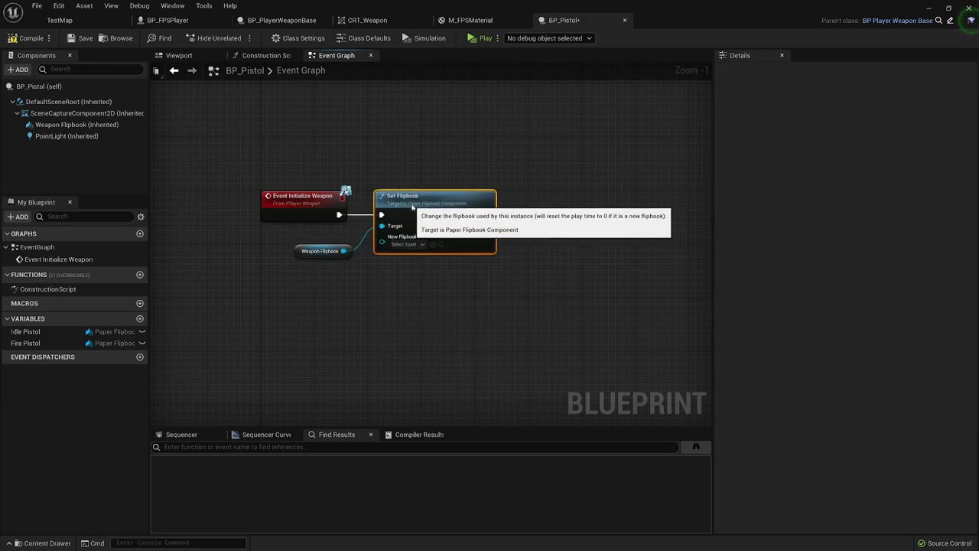
drag(299, 257, 298, 243)
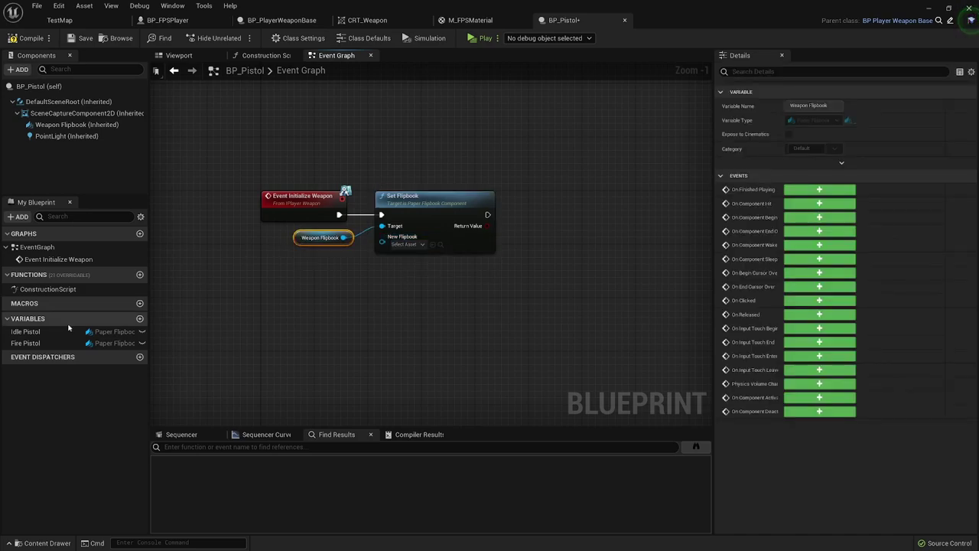
Feed the Idle Pistol variable into the New Flipbook input of the Set Flipbook node.
drag(25, 331, 382, 237)
click(321, 273)
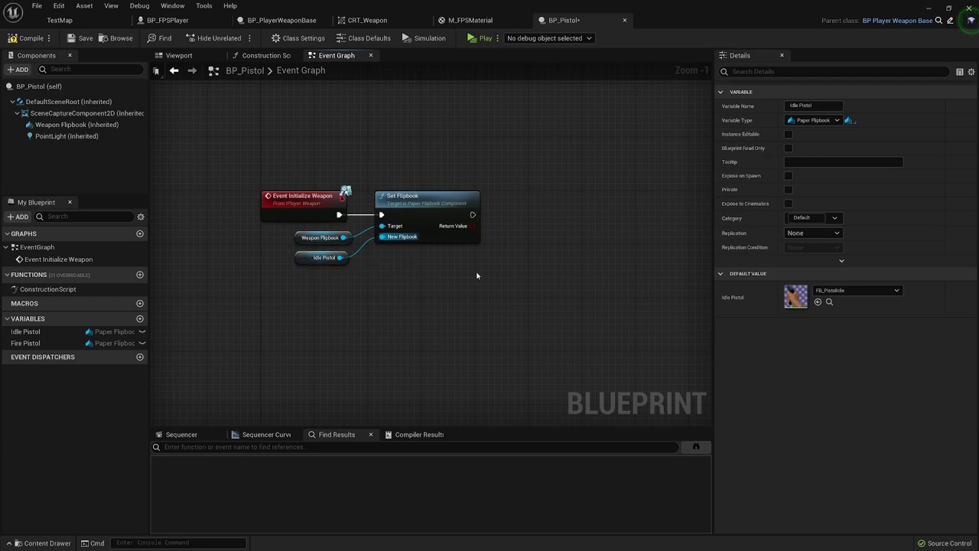
click(493, 278)
right_drag(498, 280, 439, 272)
Duplicate the Weapon Flipbook reference and add a Set Hidden in Game node that targets it.
click(260, 230)
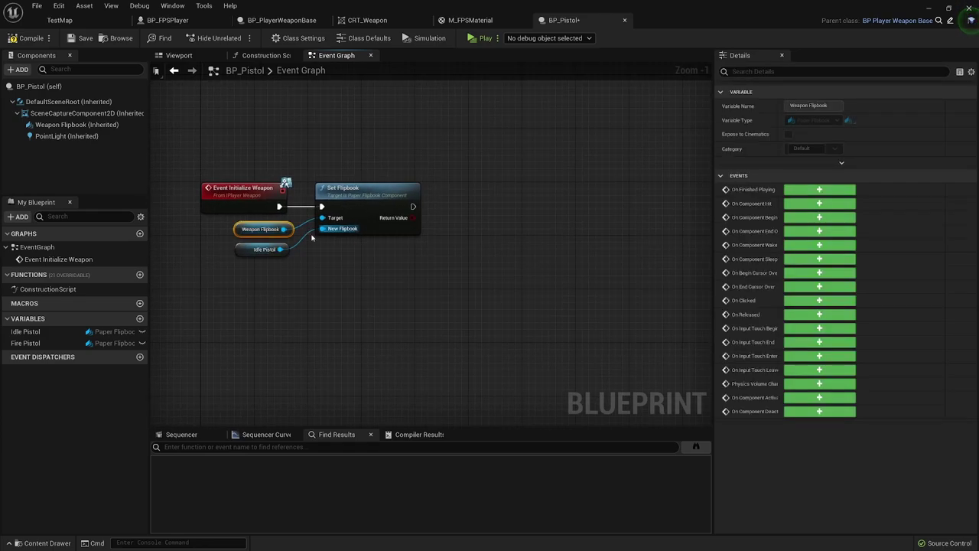
key(ctrl+c)
key(ctrl+v)
drag(499, 243, 536, 209)
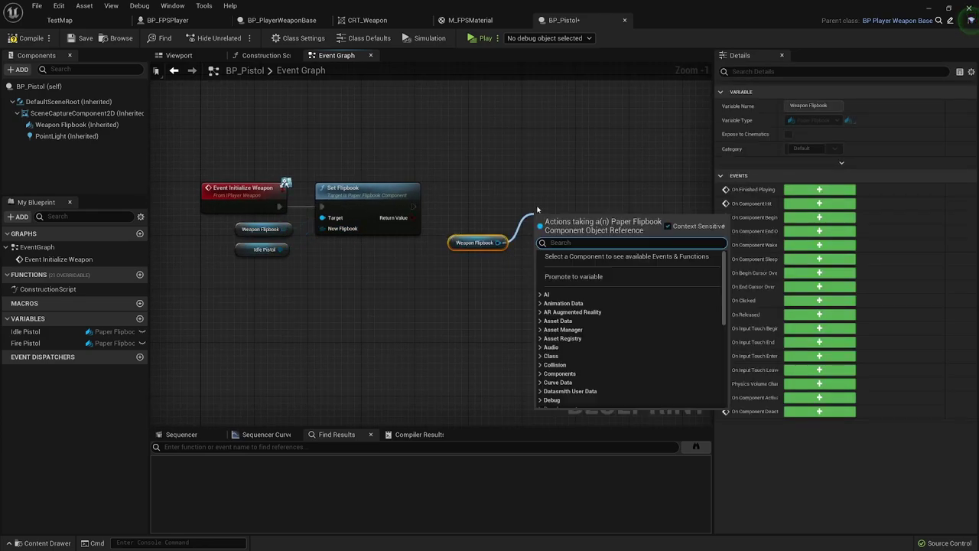
text(set actor)
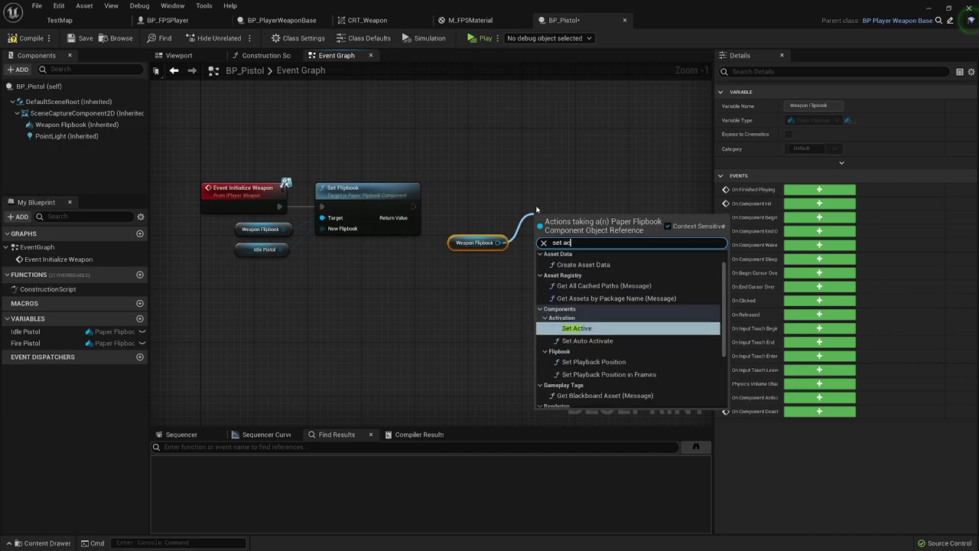
key(BackSpace)
key(BackSpace)
key(BackSpace)
key(BackSpace)
key(BackSpace)
key(BackSpace)
key(BackSpace)
key(BackSpace)
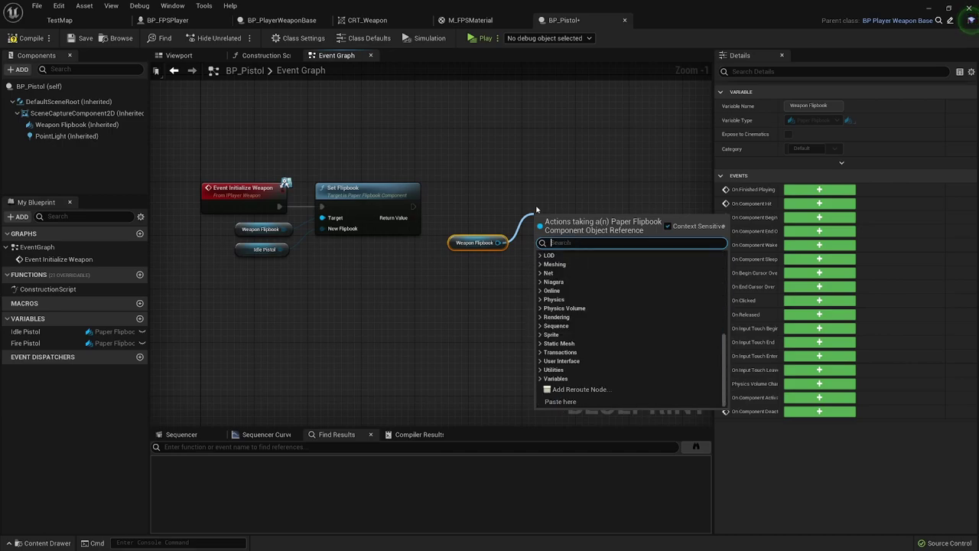
text(hidd)
key(Up)
key(Up)
key(Up)
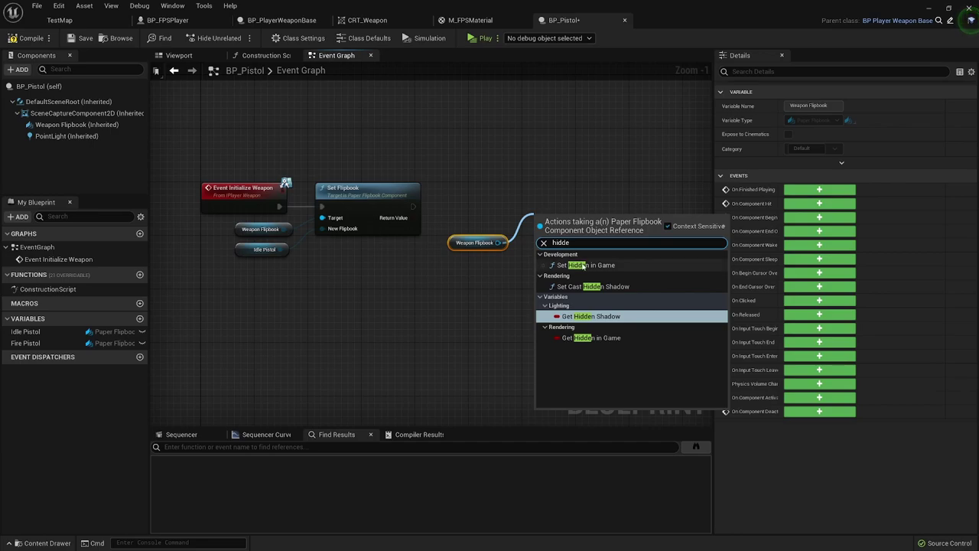
key(Return)
Chain Set Hidden in Game after Set Flipbook, align its nodes with the row, and compile BP_Pistol.
drag(524, 237, 414, 206)
drag(586, 222, 566, 189)
drag(450, 241, 443, 245)
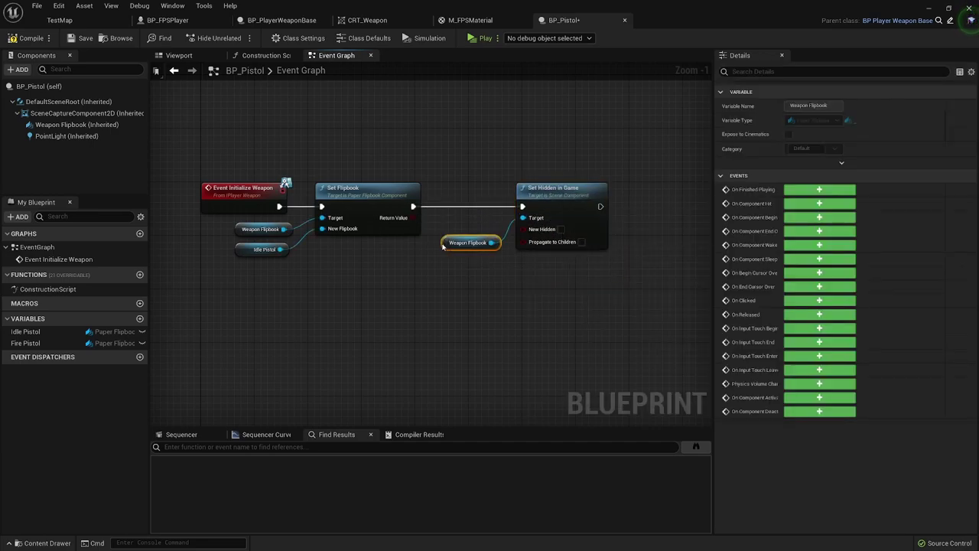
click(324, 149)
click(35, 38)
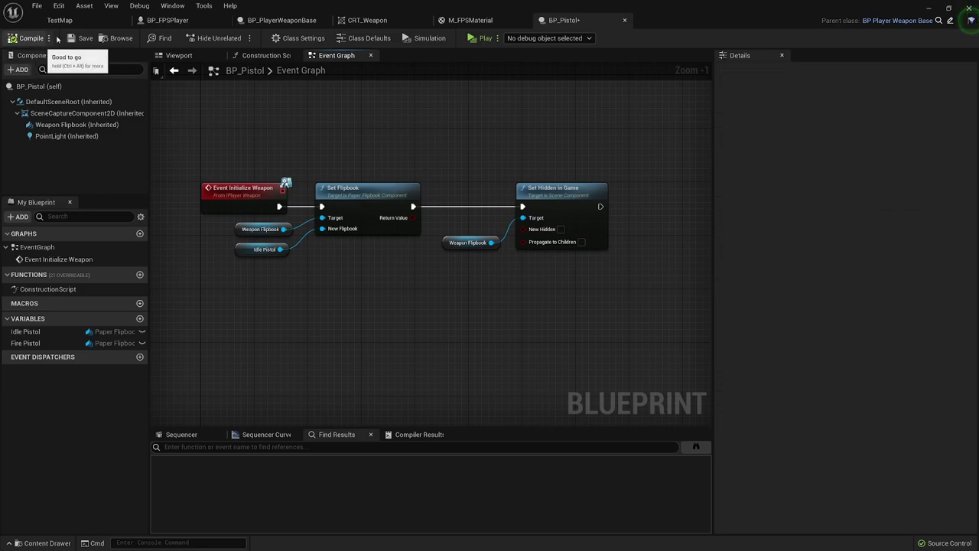
right_drag(509, 166, 590, 187)
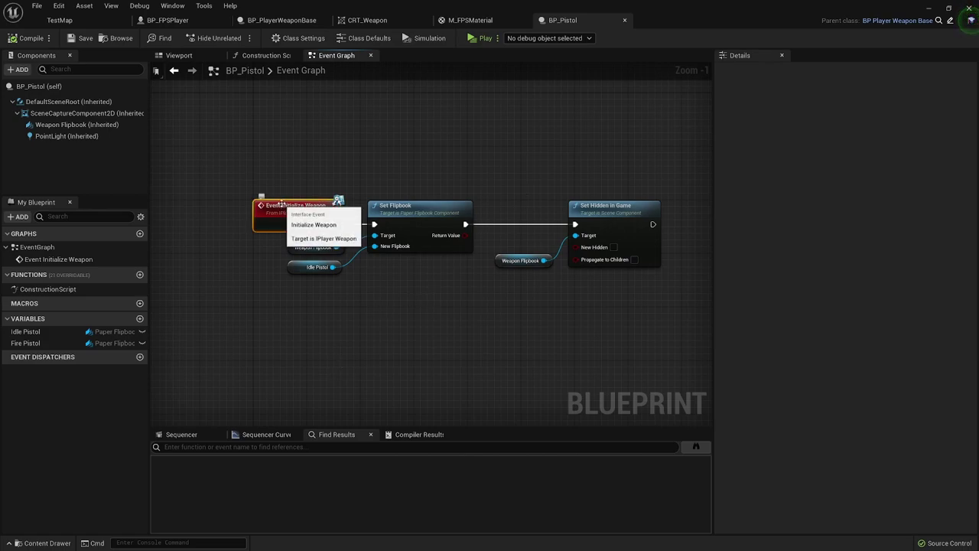
click(295, 208)
click(425, 164)
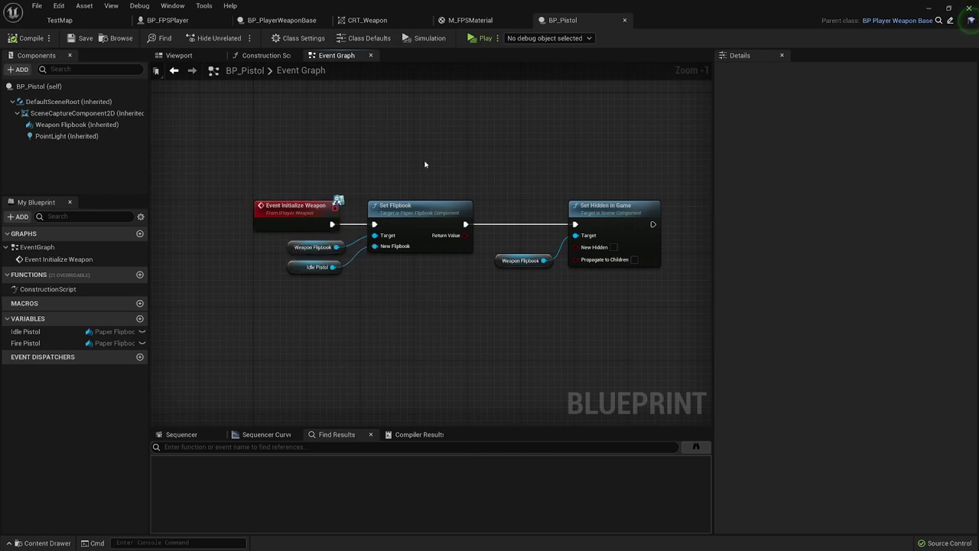
click(429, 207)
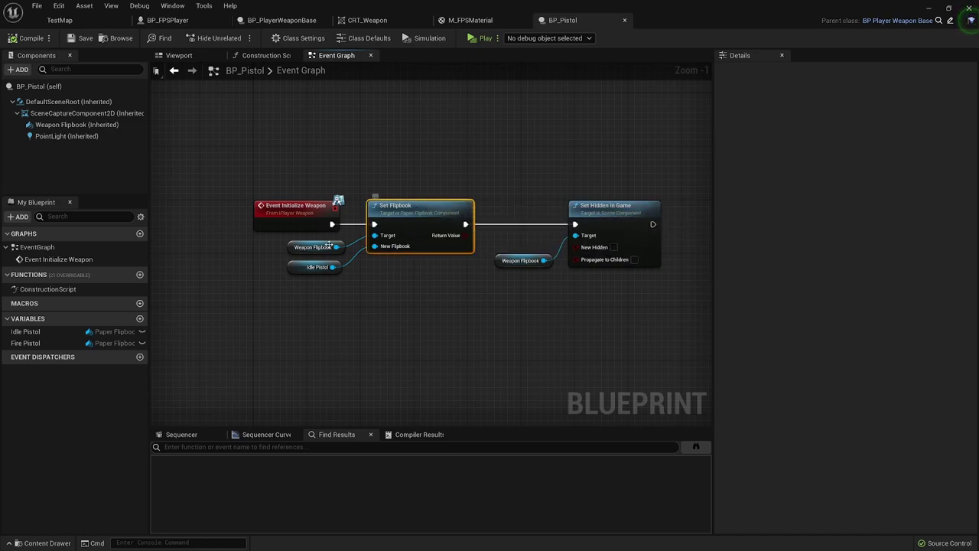
click(604, 208)
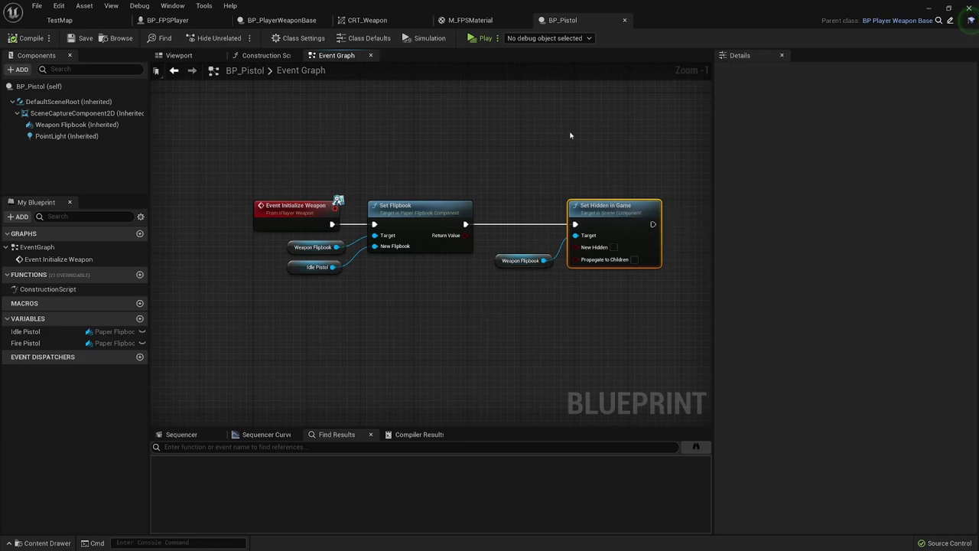
Create an Actor blueprint class named BP_WeaponPickup in the Blueprints folder from the TestMap editor.
click(60, 20)
right_click(546, 450)
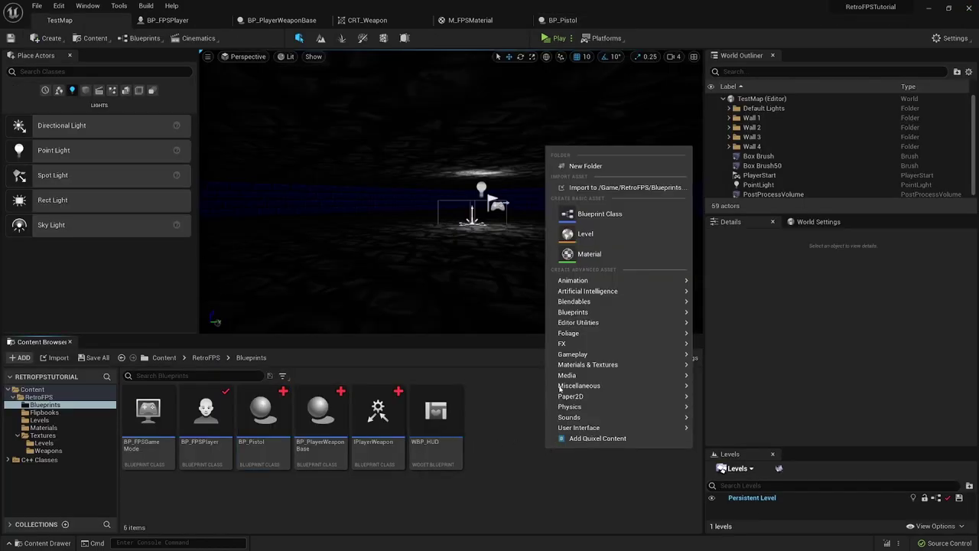
click(586, 215)
click(382, 216)
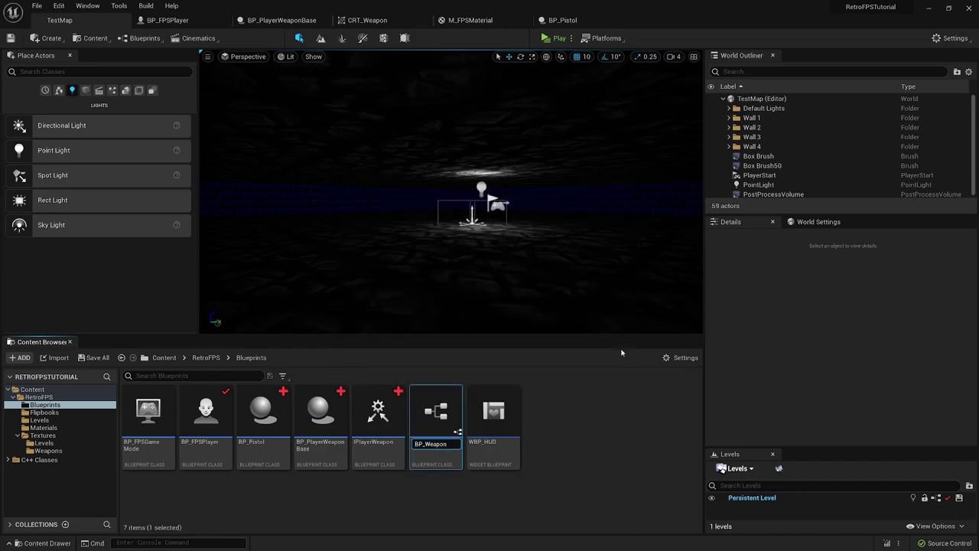
key(Return)
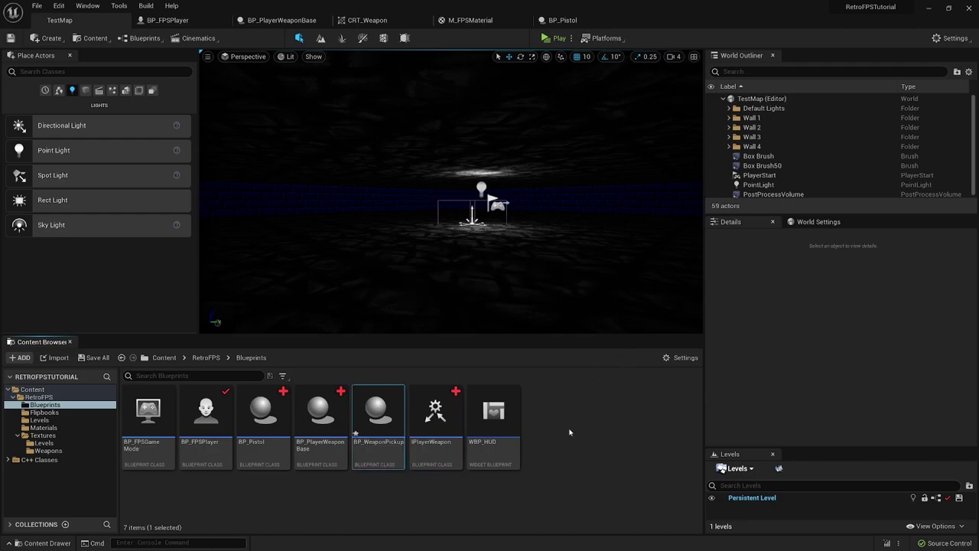
Open BP_WeaponPickup's event graph and delete the Event BeginPlay node.
double_click(378, 413)
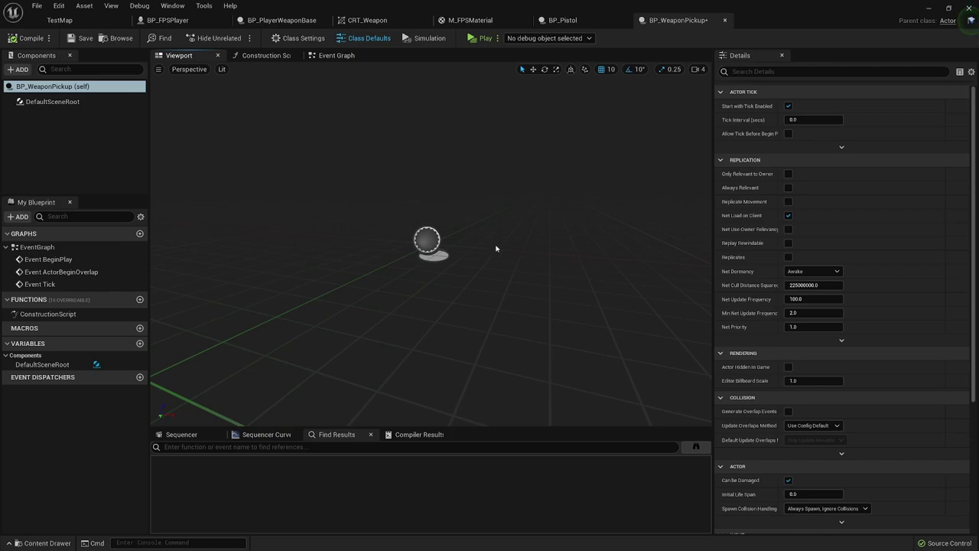
click(334, 55)
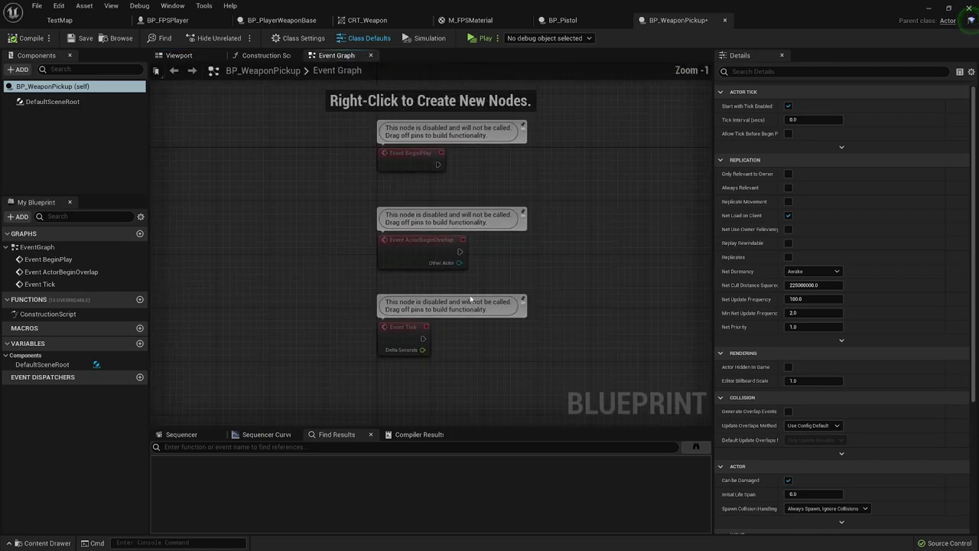
right_drag(469, 245, 437, 278)
drag(524, 222, 302, 142)
key(Delete)
right_drag(510, 288, 469, 237)
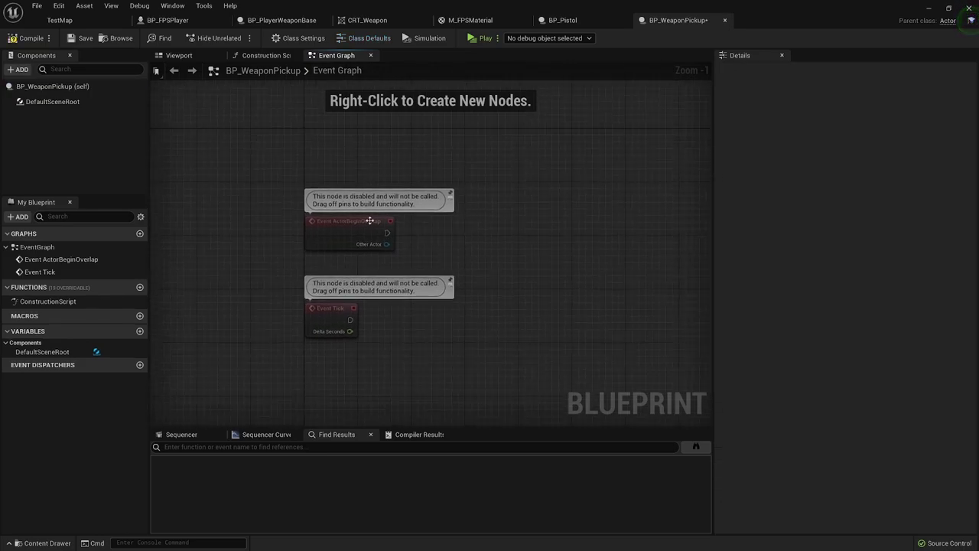
click(370, 221)
click(338, 307)
drag(386, 234, 386, 235)
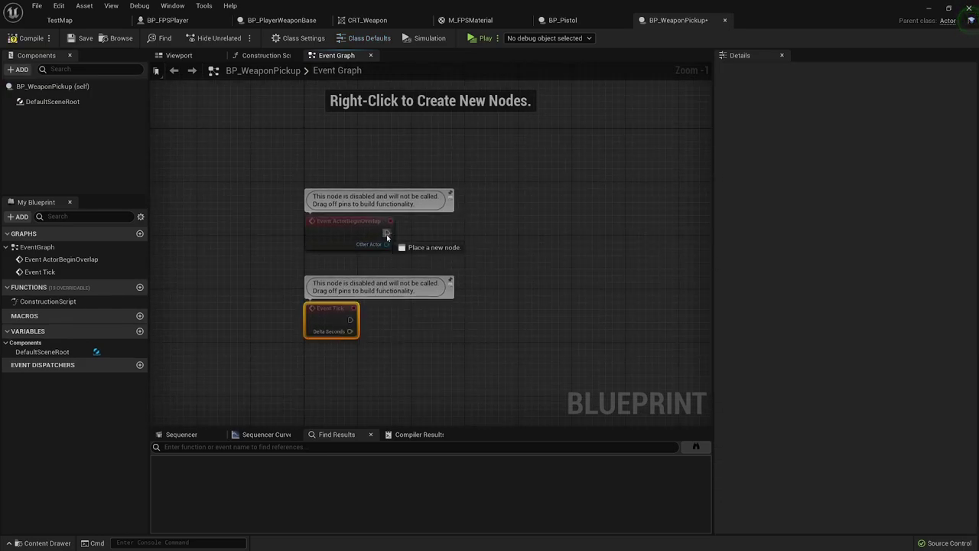
drag(461, 234, 461, 237)
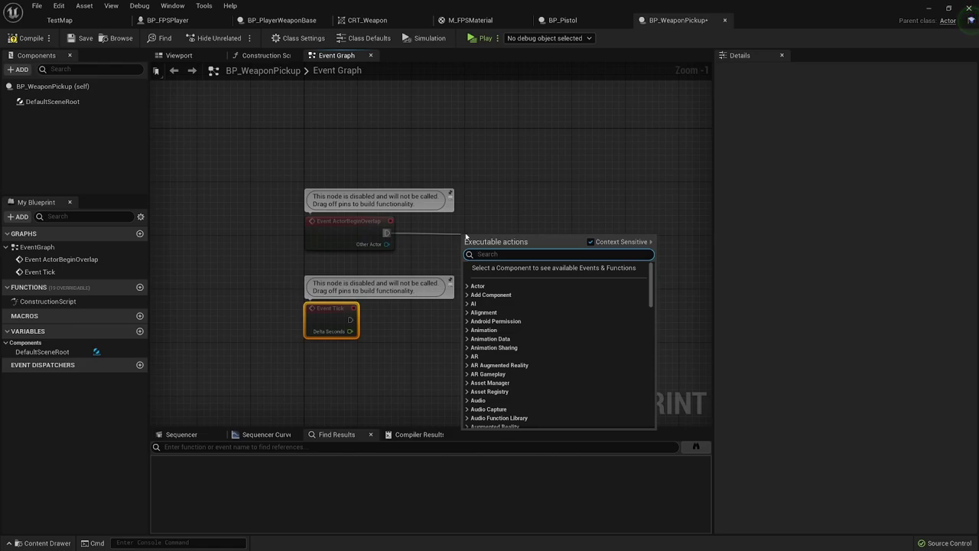
click(486, 162)
Add a Sphere Collision component named Pickup Radius to BP_WeaponPickup and set its sphere radius to 50.
click(18, 69)
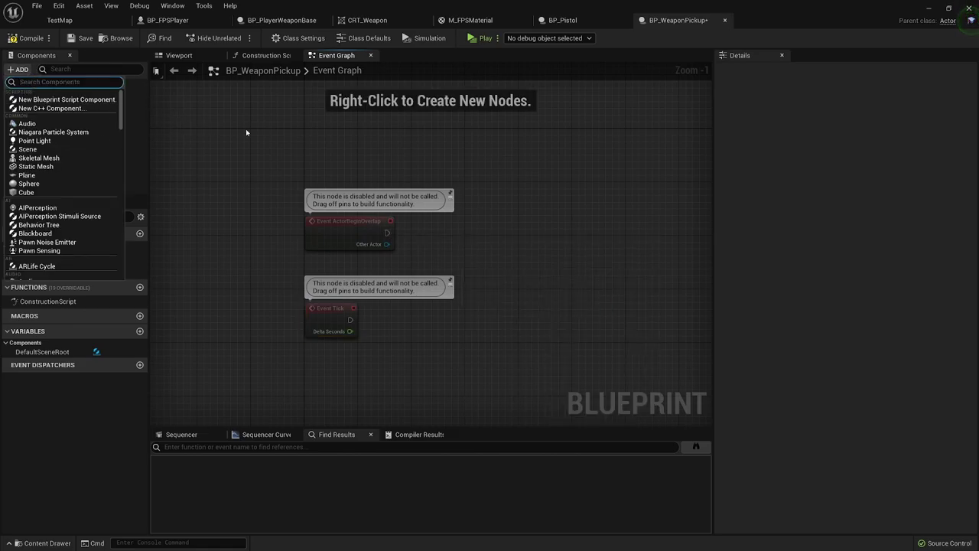
text(sphere)
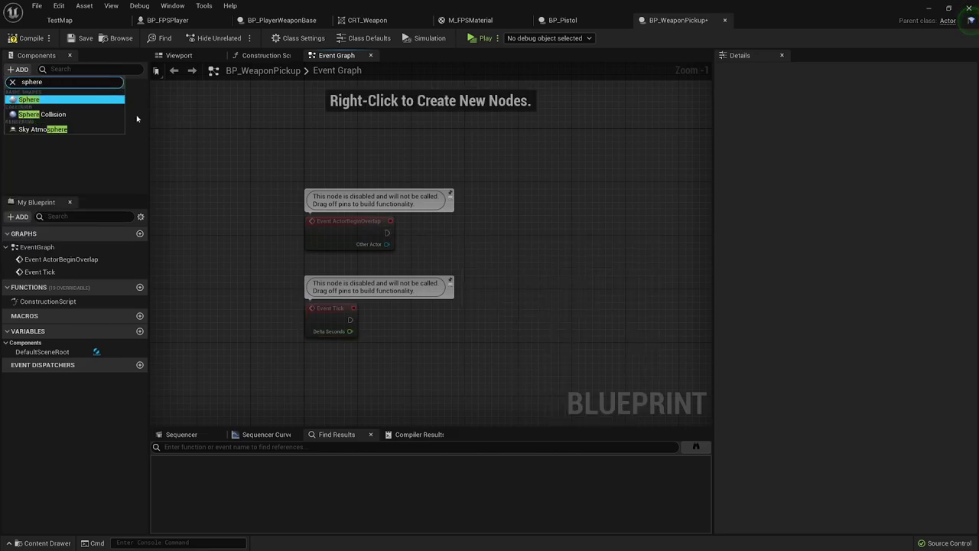
click(73, 114)
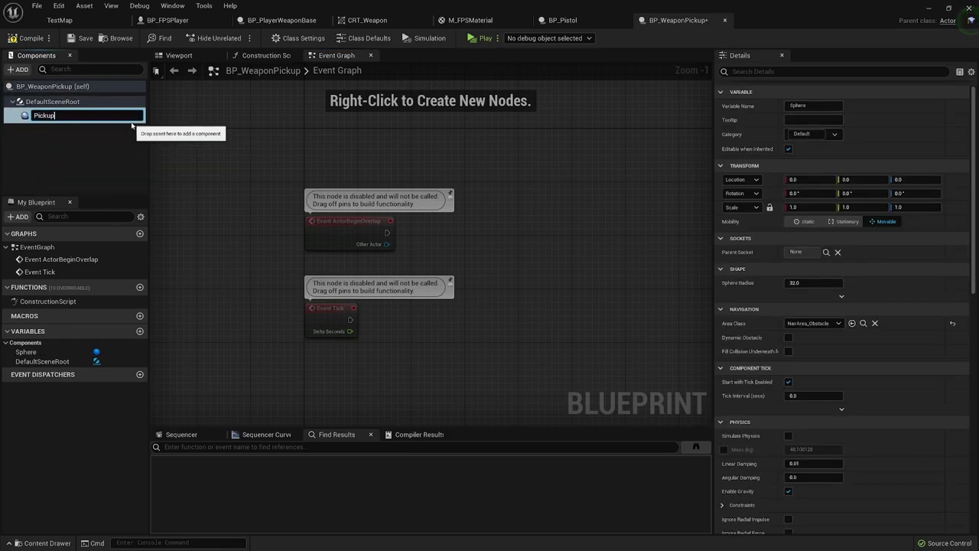
text(Pickup Radius)
key(Return)
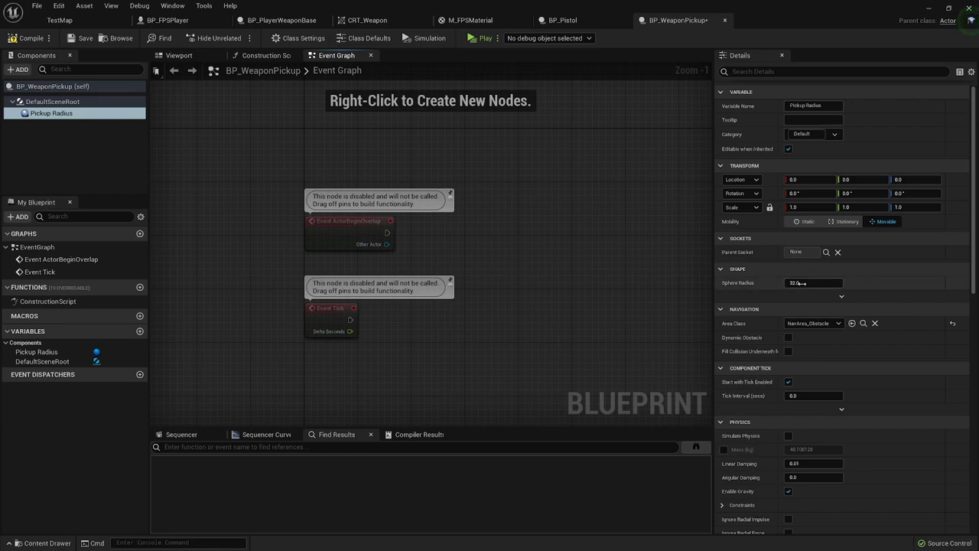
click(811, 282)
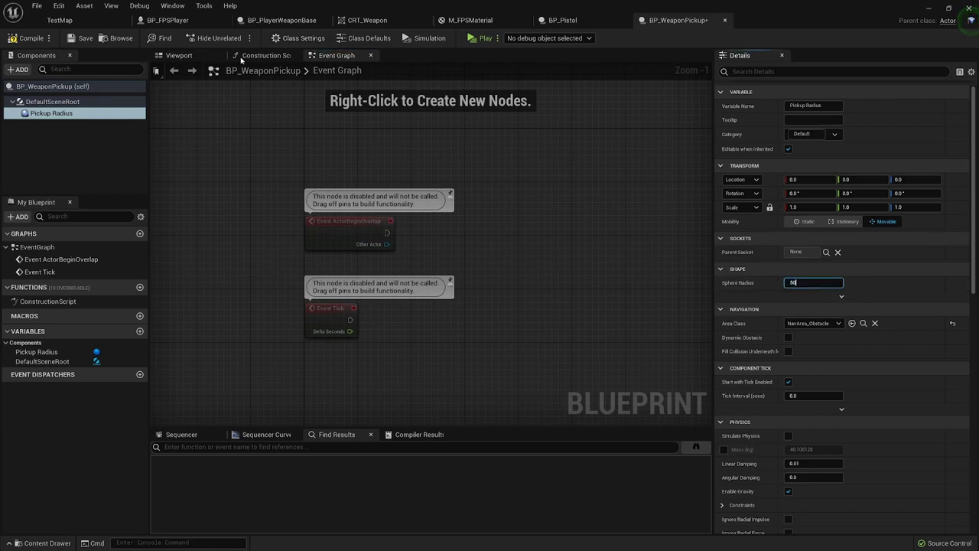
Add a Paper Flipbook component named Weapon under Pickup Radius, save the blueprint, and show its 3D preview.
click(18, 69)
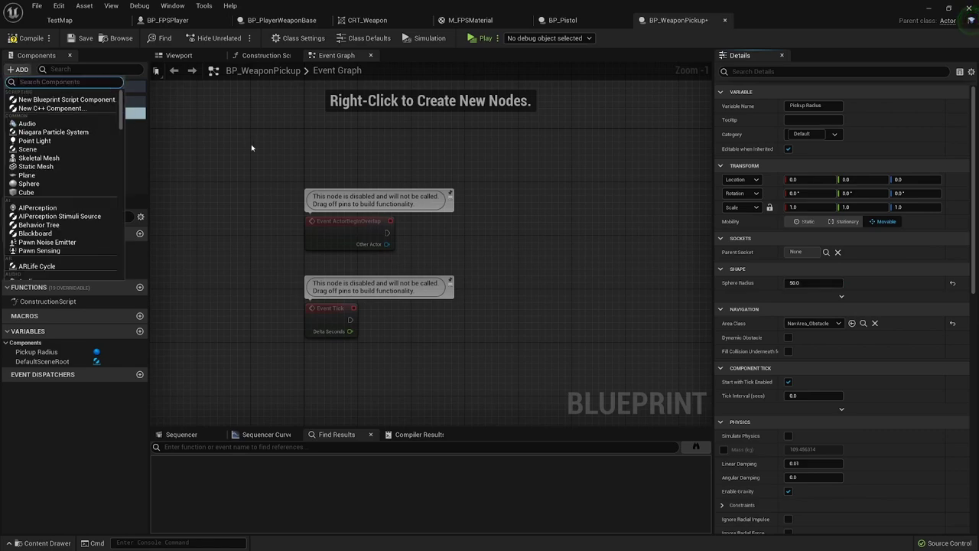
text(paper)
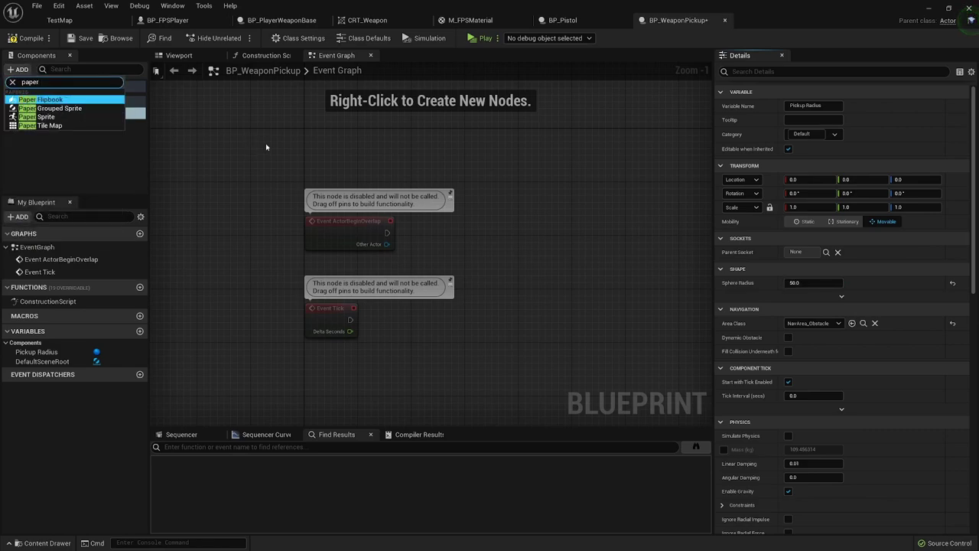
key(Return)
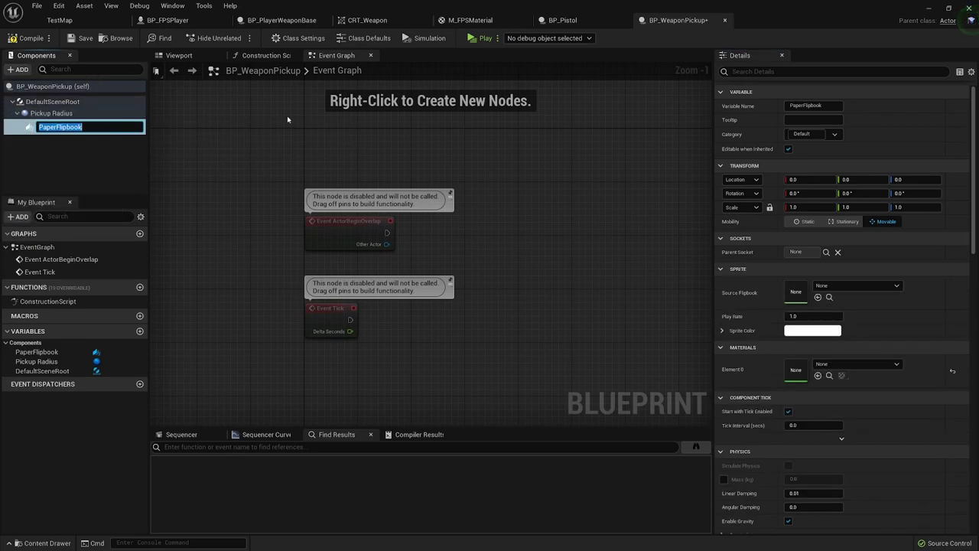
text(Weapon)
key(Return)
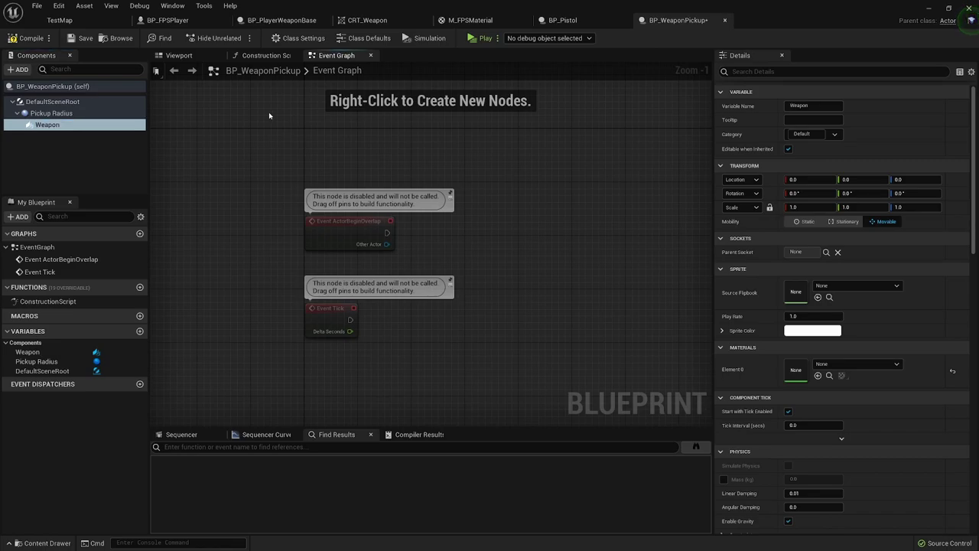
click(81, 38)
click(179, 55)
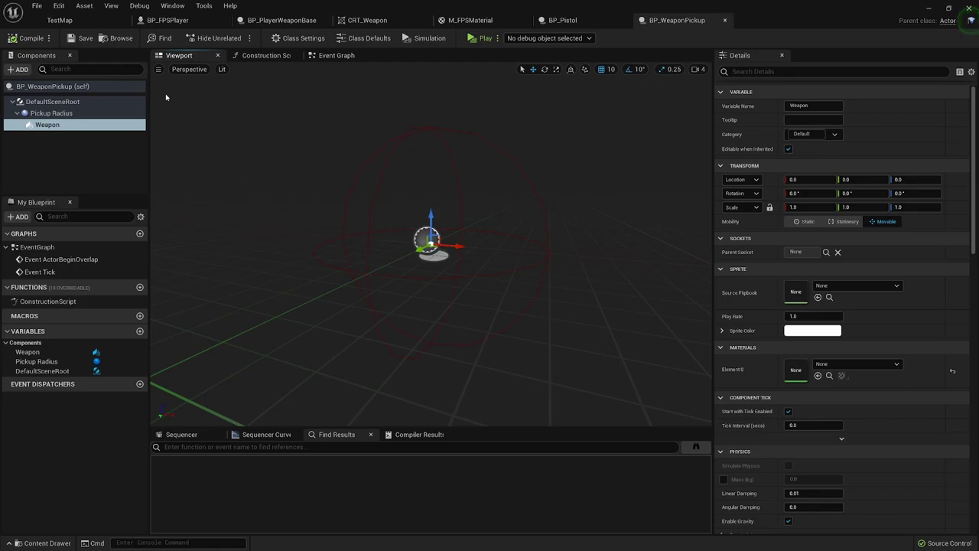
From the TestMap editor, open the Textures/Weapons folder and import the detected pistol_pickup source texture.
click(59, 20)
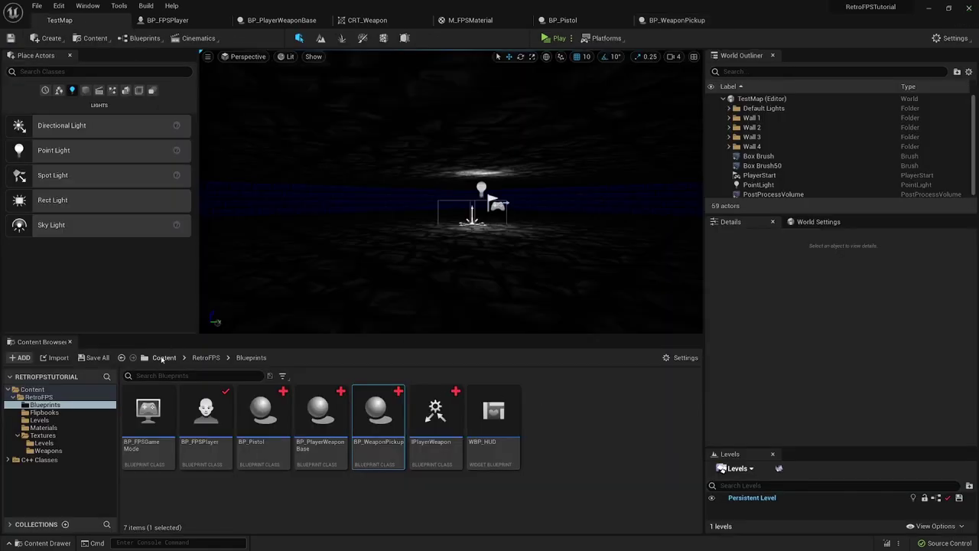
click(162, 357)
double_click(149, 413)
double_click(375, 417)
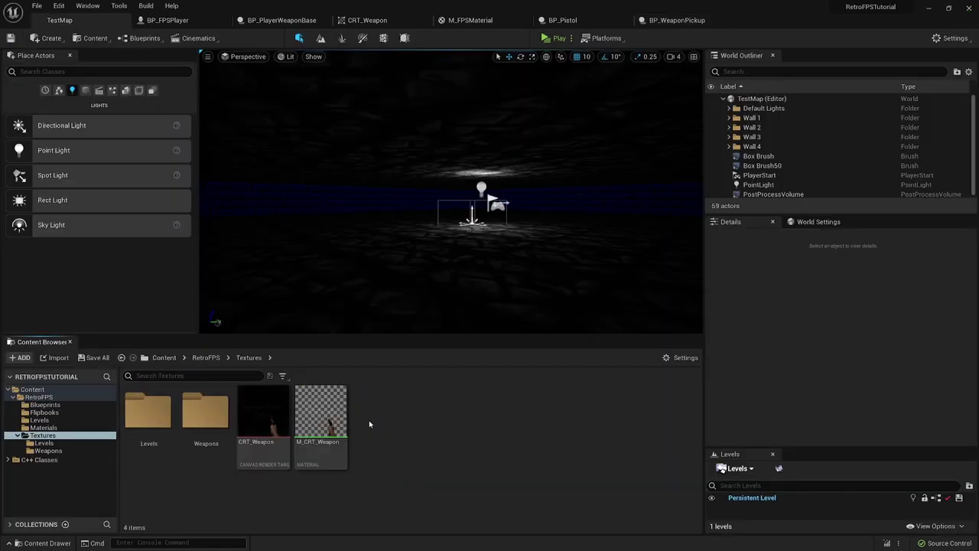
double_click(206, 413)
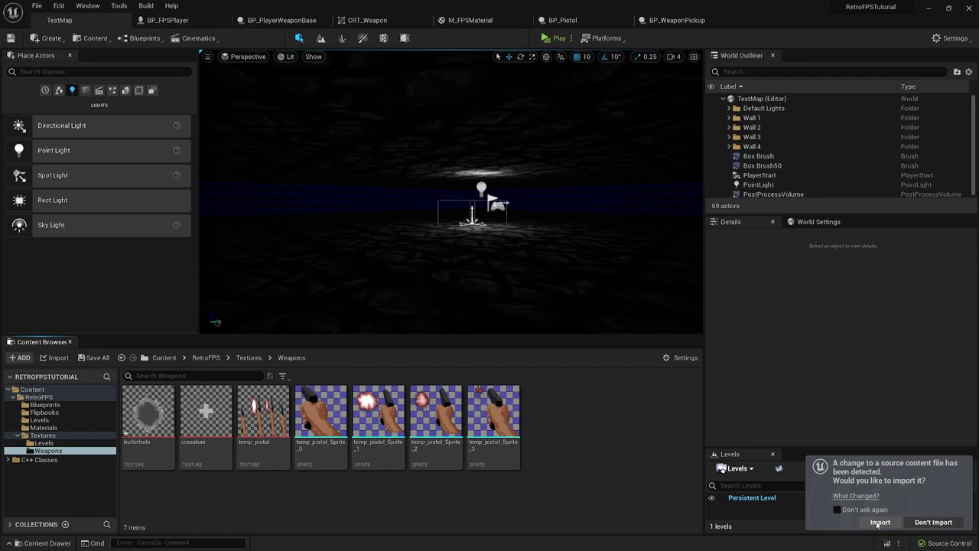
click(881, 523)
Apply the Paper2D texture settings to the pistol_pickup texture and save.
right_click(548, 423)
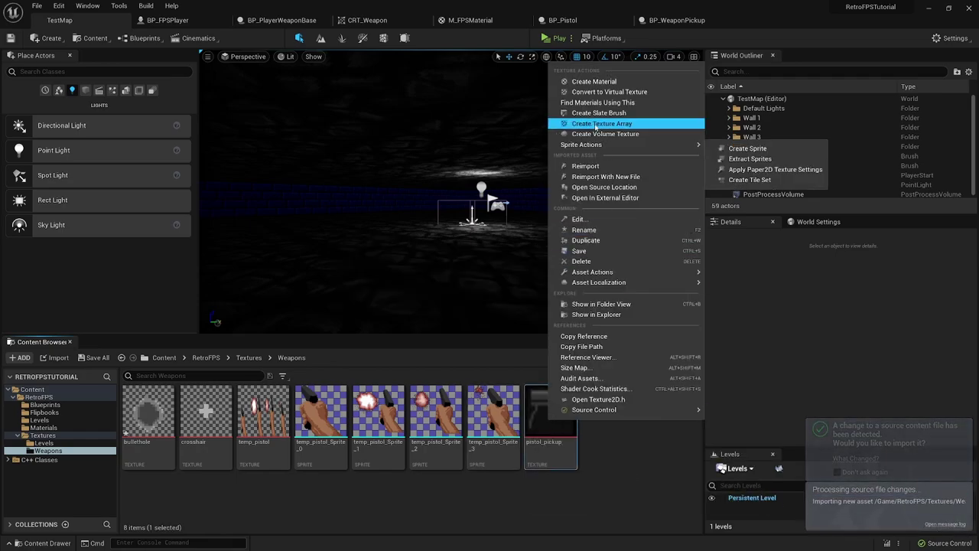
mouse_move(582, 145)
click(816, 170)
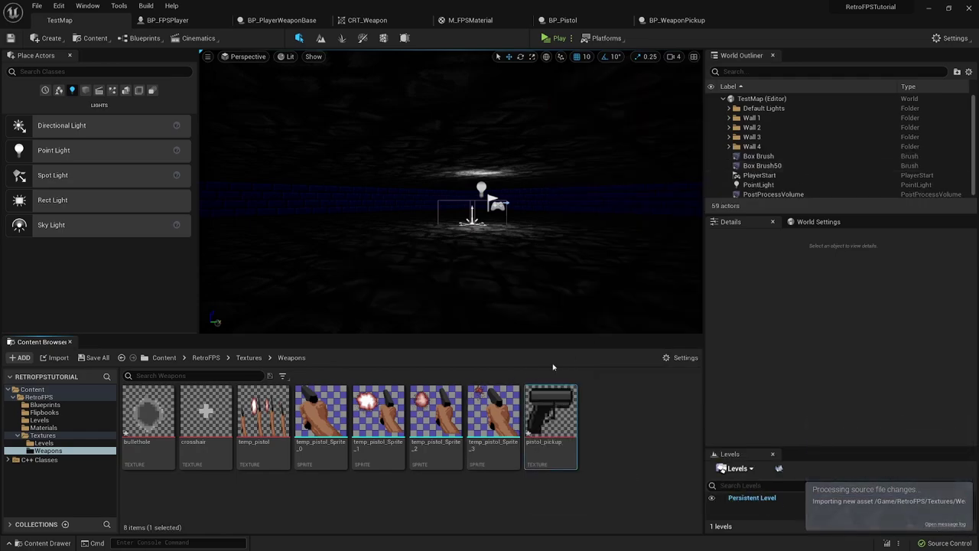
click(16, 38)
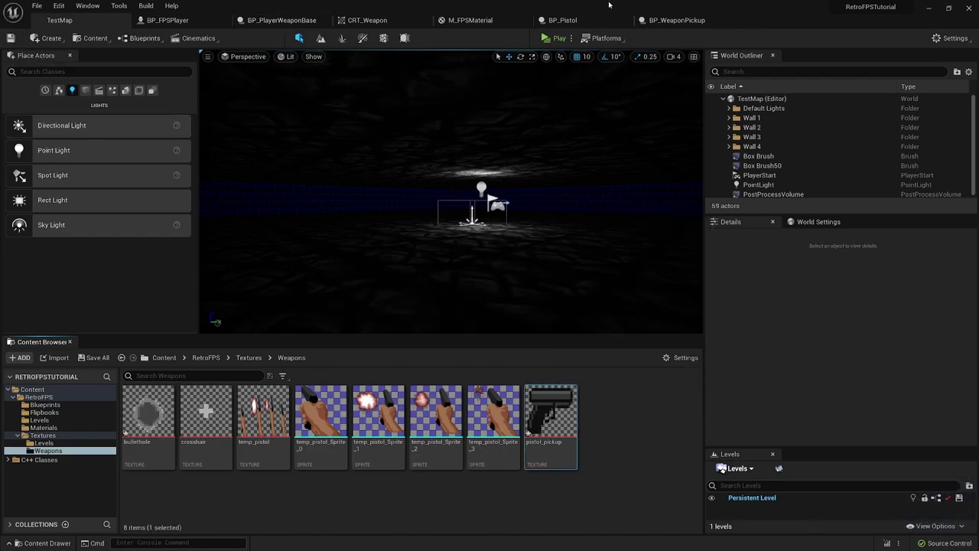
click(677, 20)
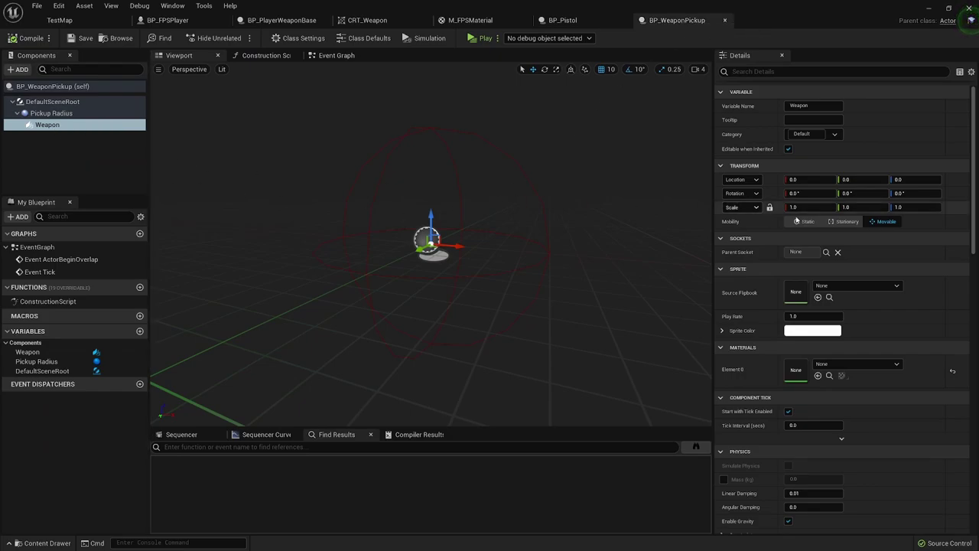
click(840, 286)
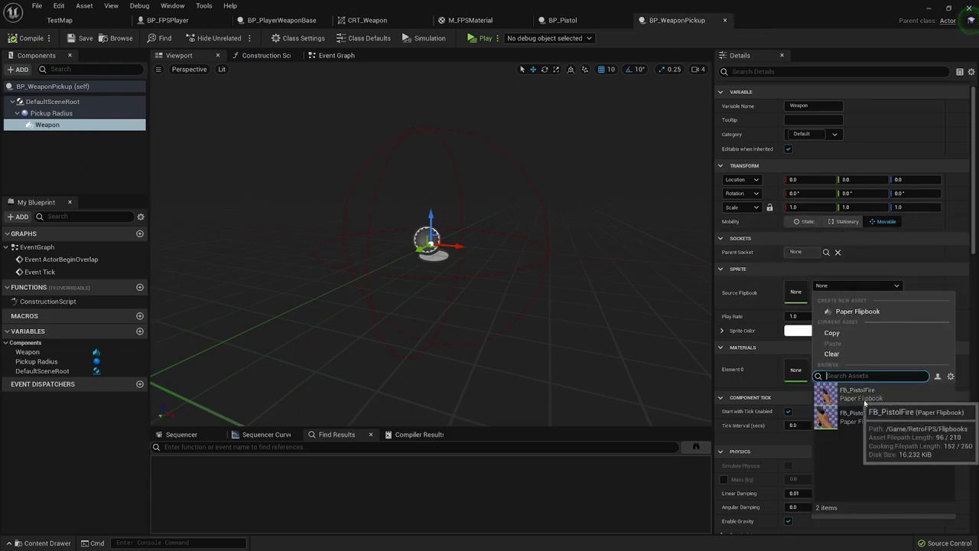
click(834, 287)
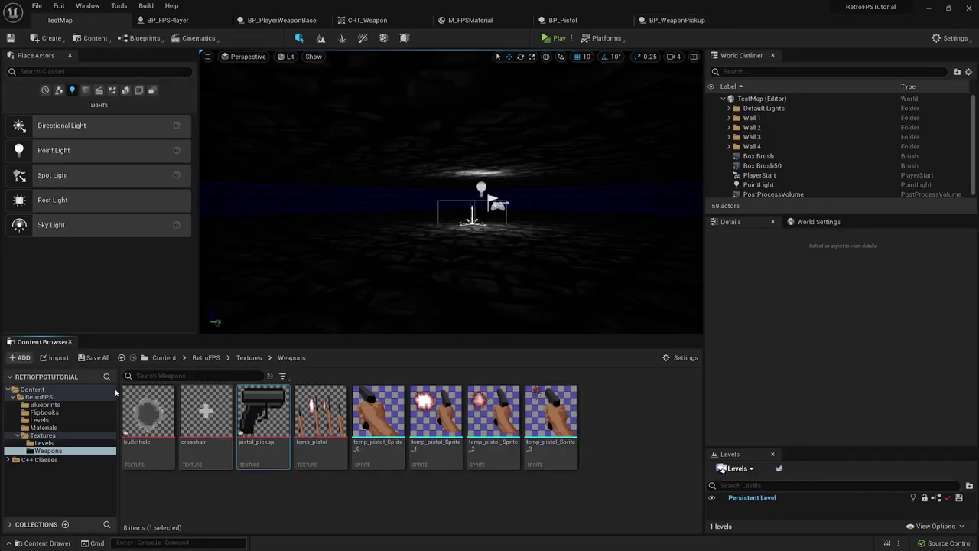
Create a sprite from the pistol_pickup texture in the Textures/Weapons folder.
right_click(251, 417)
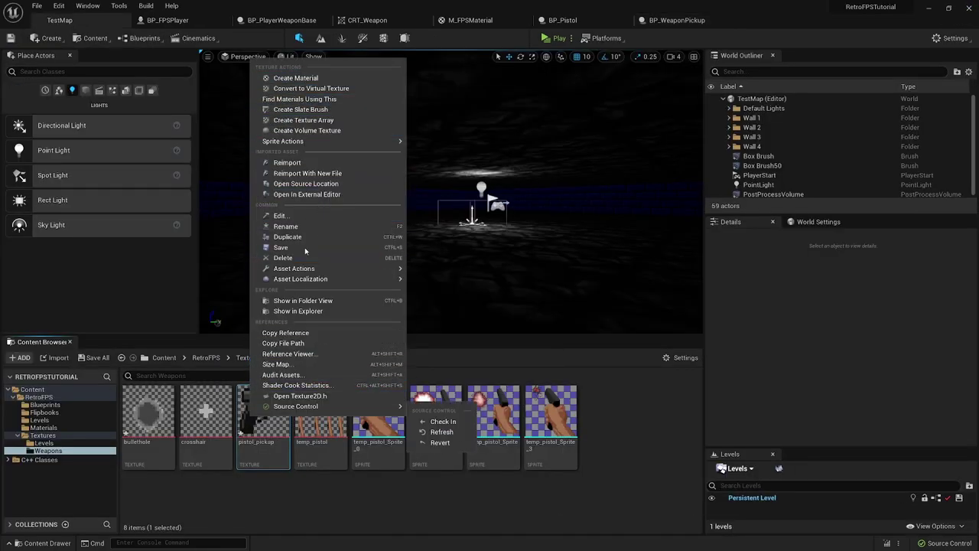
mouse_move(316, 143)
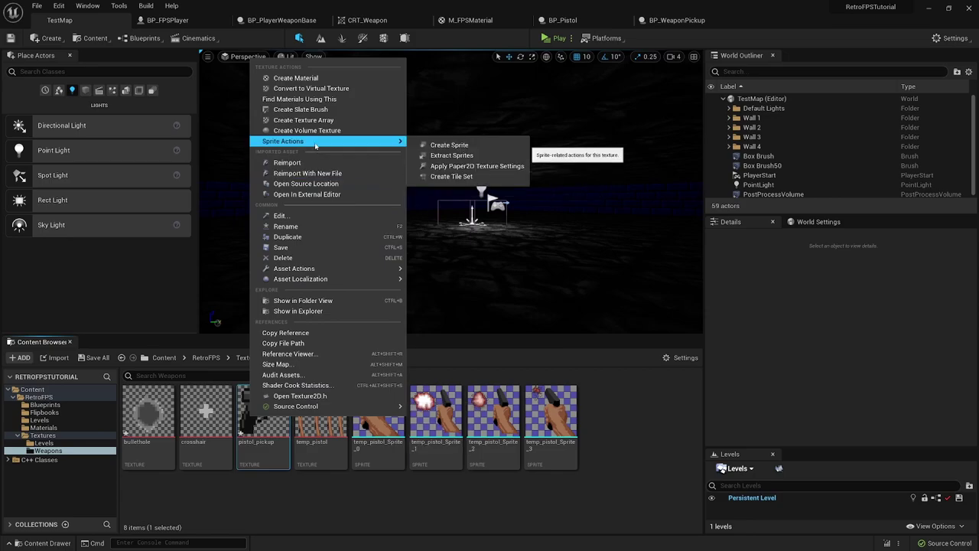
click(452, 145)
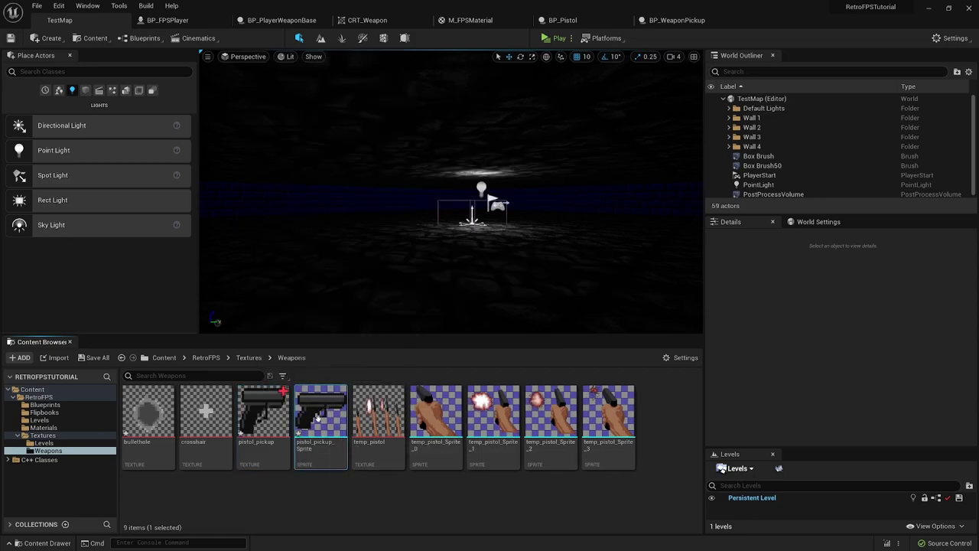
Create a flipbook named FB_pistol_pickup from the pistol pickup sprite and move it into the Flipbooks folder.
right_click(317, 418)
click(398, 186)
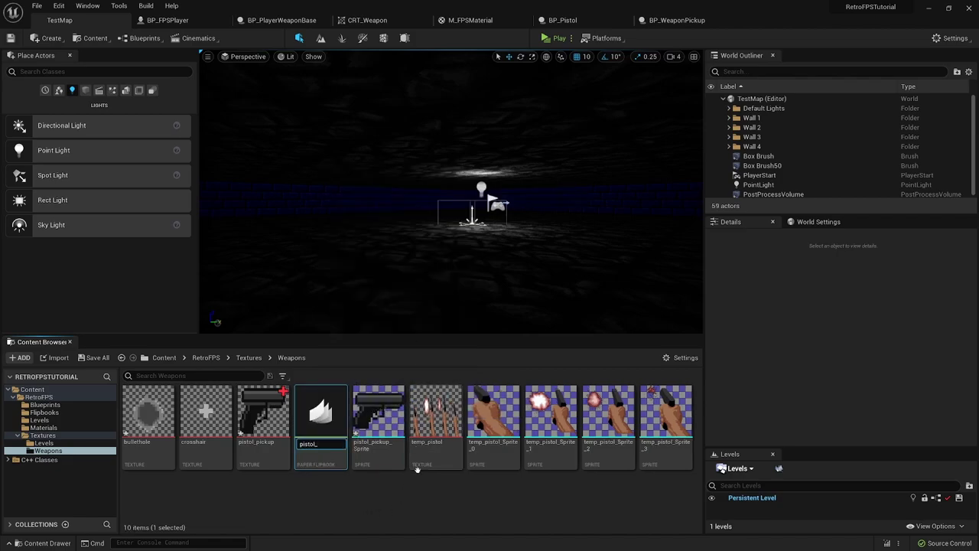
text(pistol_pickup)
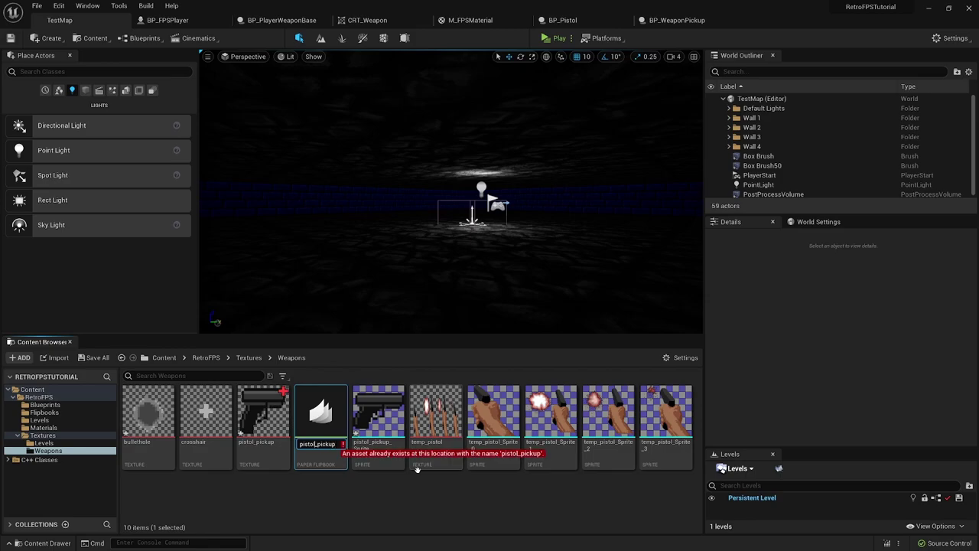
text(F)
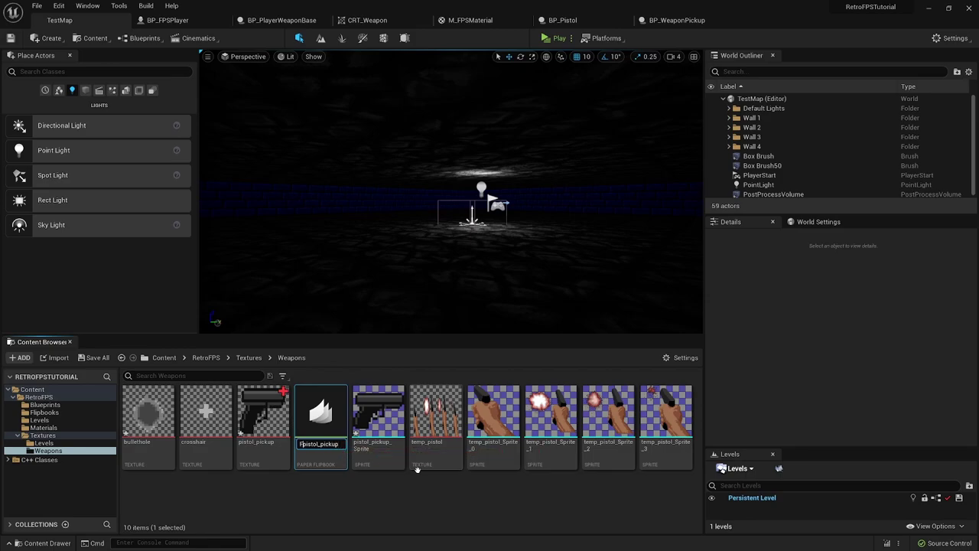
text(B_)
key(Return)
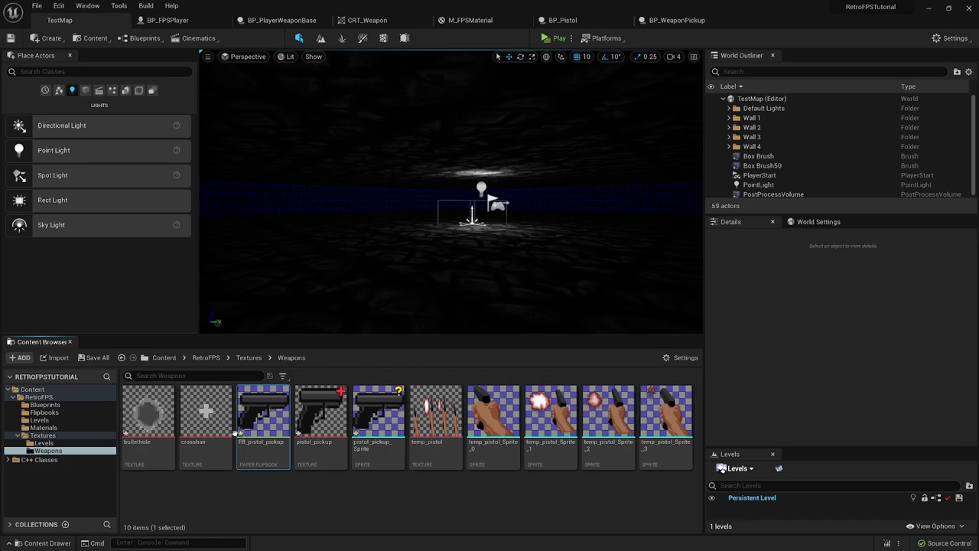
drag(249, 409, 44, 414)
click(68, 436)
Assign FB_pistol_pickup as the source flipbook of the Weapon component in BP_WeaponPickup.
click(677, 20)
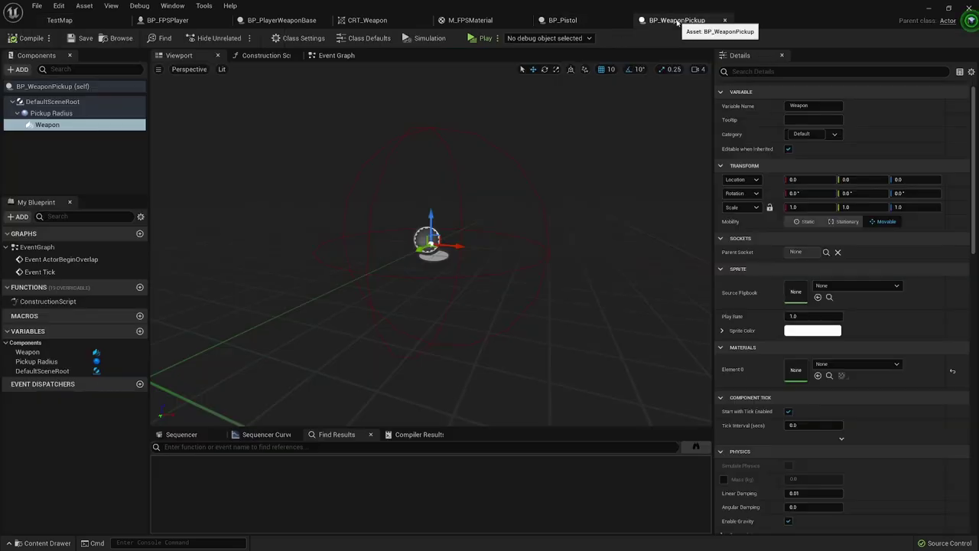
click(850, 286)
click(853, 401)
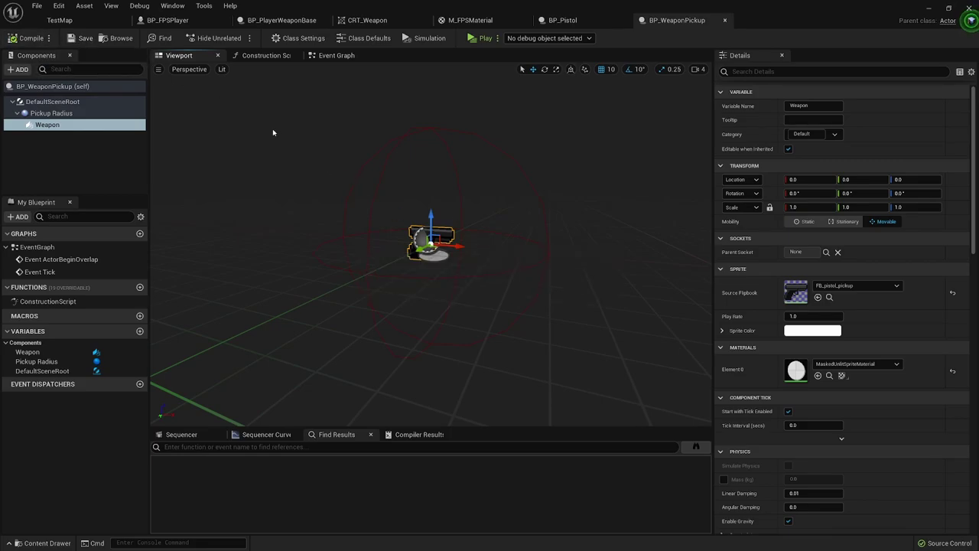
Place a BP_WeaponPickup actor from the Blueprints folder on the TestMap floor at about X -570, Y 320, Z 0.
click(73, 25)
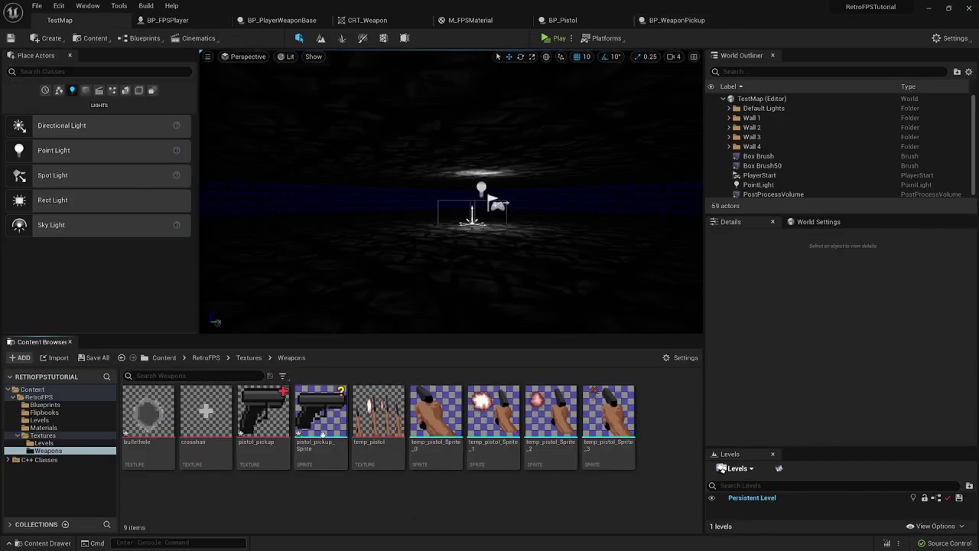
click(46, 404)
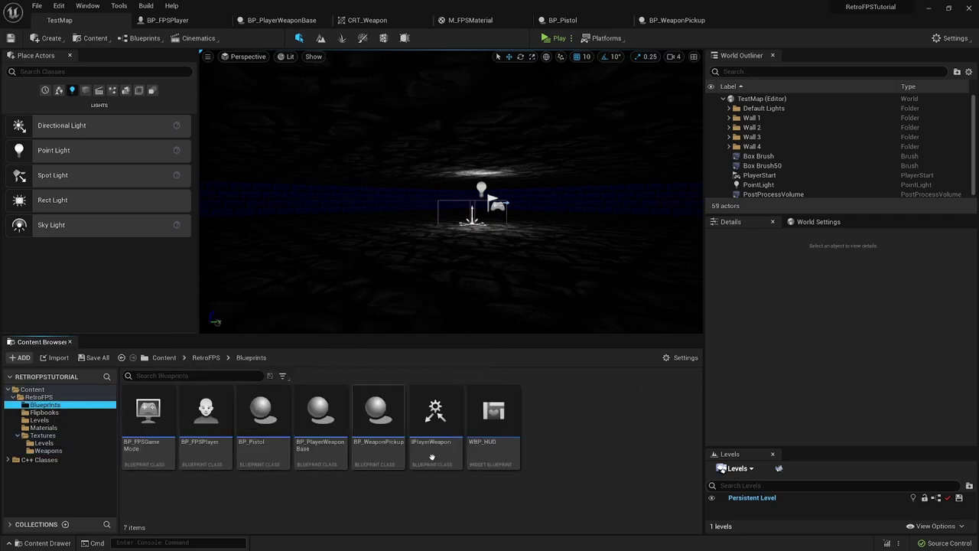
drag(378, 417, 387, 256)
right_drag(388, 255, 307, 267)
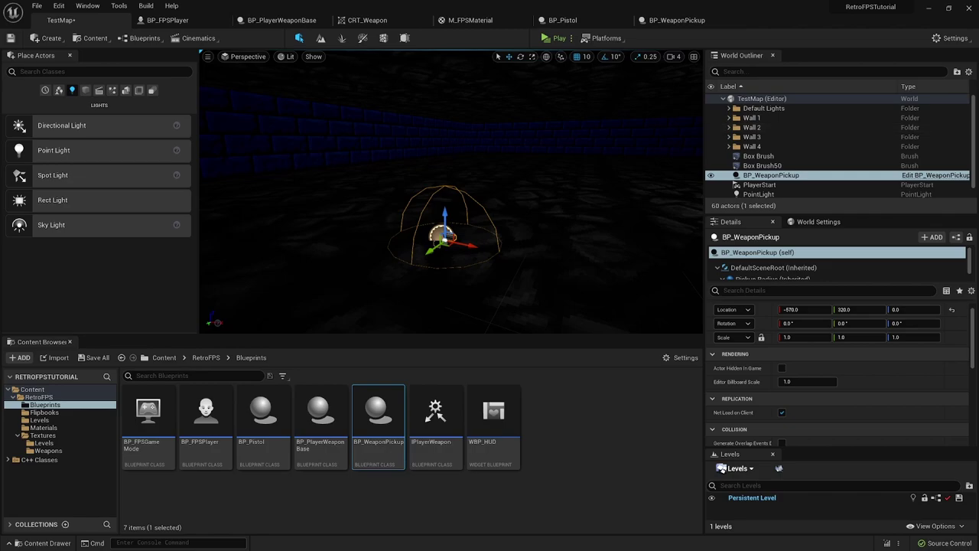
In BP_WeaponPickup, attach the Weapon component directly to DefaultSceneRoot and set its Z location to 28.
click(677, 20)
click(562, 20)
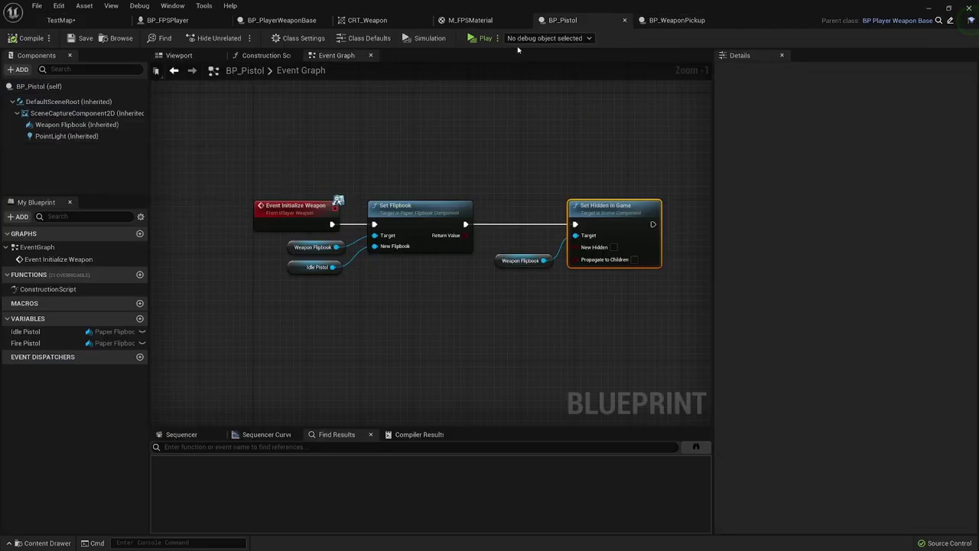
click(677, 20)
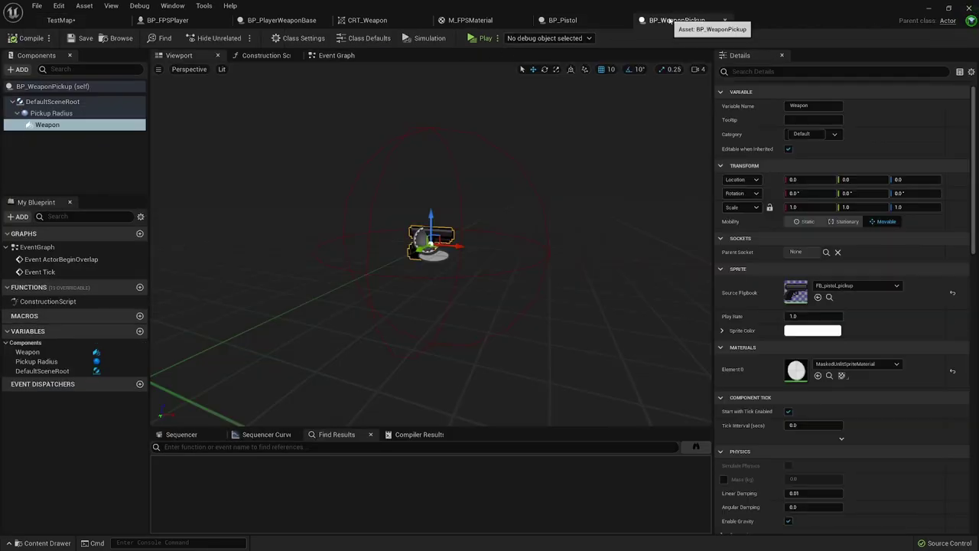
click(53, 126)
drag(47, 124, 46, 106)
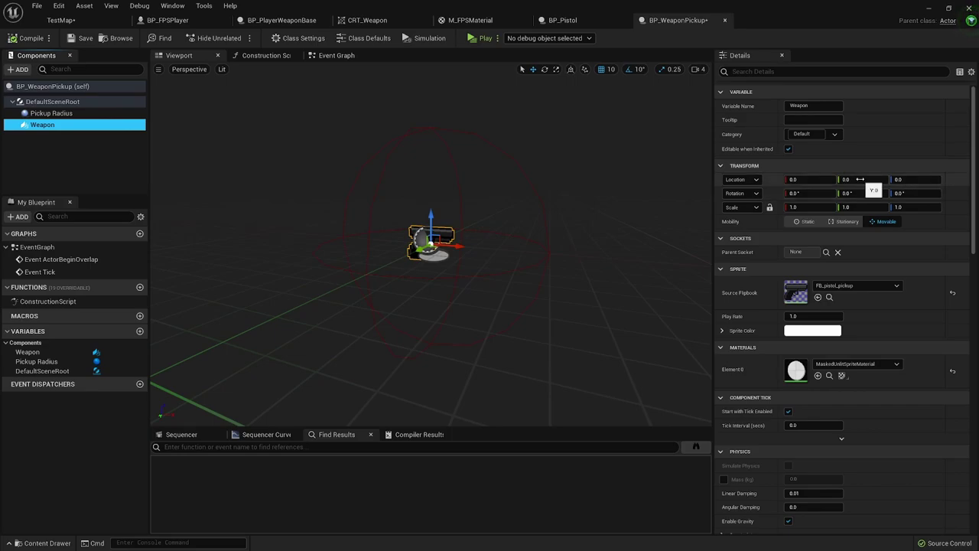
click(904, 179)
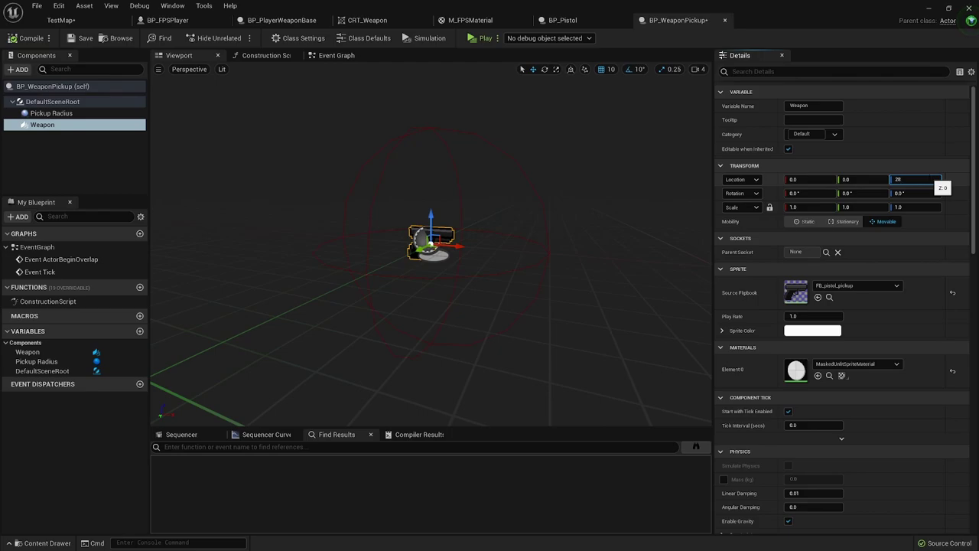
key(Return)
Scale the Weapon component to 2.0 on all three axes, and compile and save BP_WeaponPickup.
right_drag(493, 176, 534, 192)
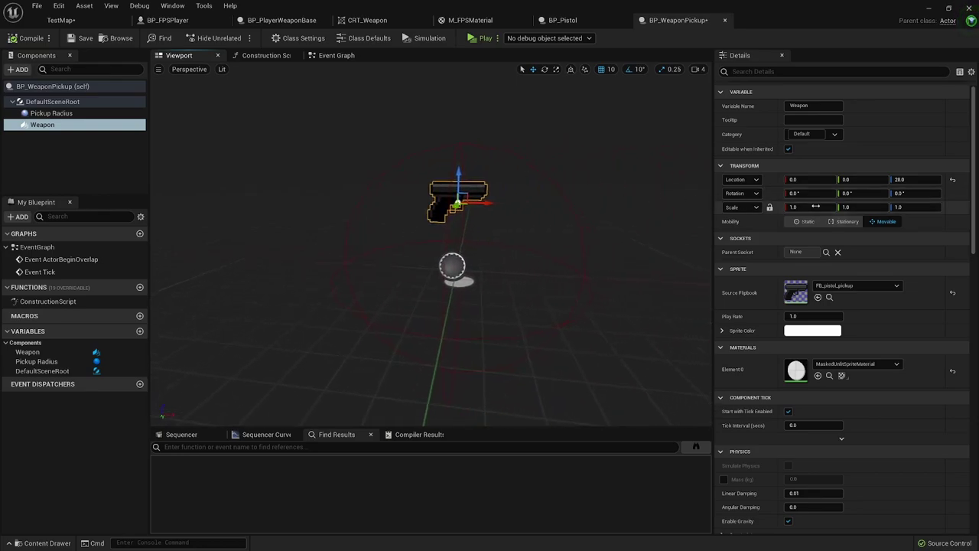
click(863, 208)
text(2)
key(Return)
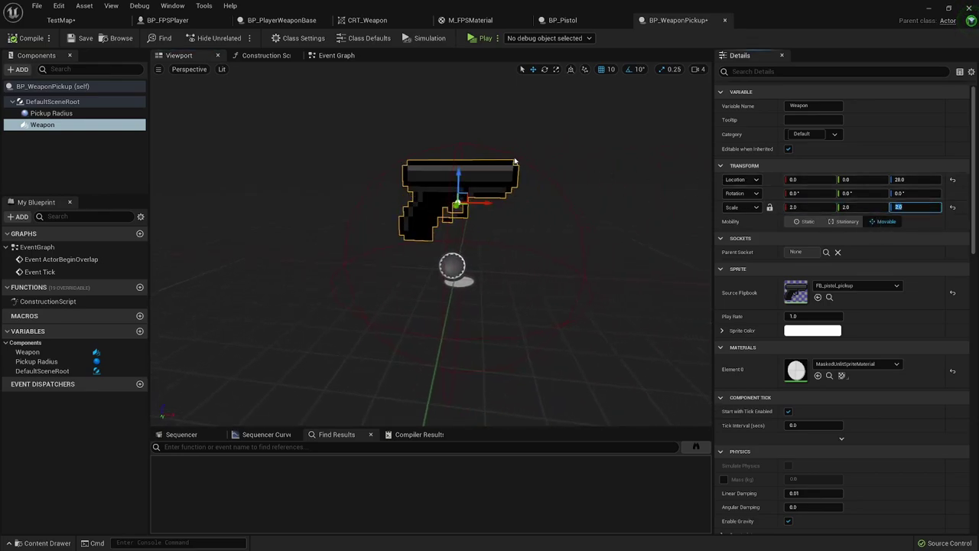
click(32, 39)
click(81, 39)
Check the size and height of the placed weapon pickup in TestMap.
click(63, 22)
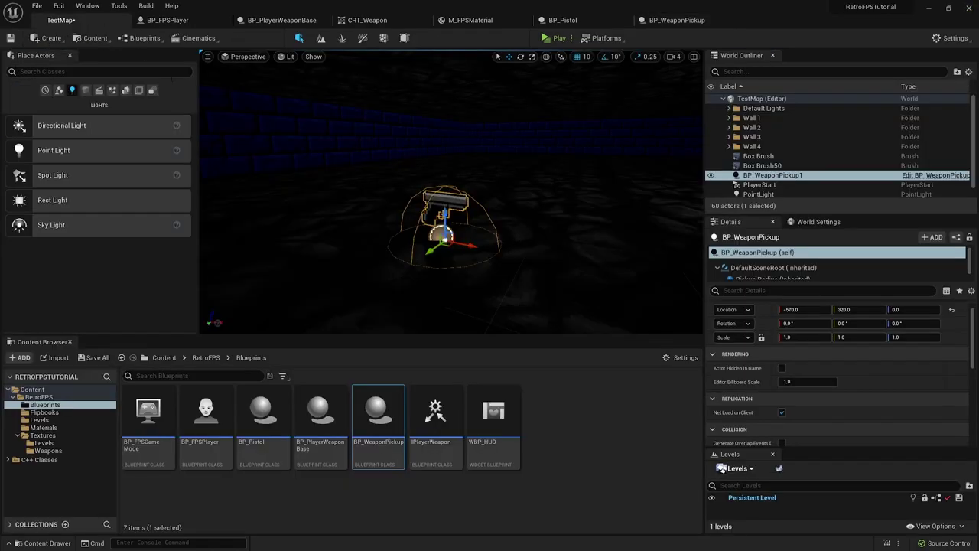
click(452, 294)
mouse_move(451, 295)
right_down()
mouse_move(405, 290)
mouse_move(496, 280)
mouse_move(417, 281)
right_up()
key(Escape)
click(467, 197)
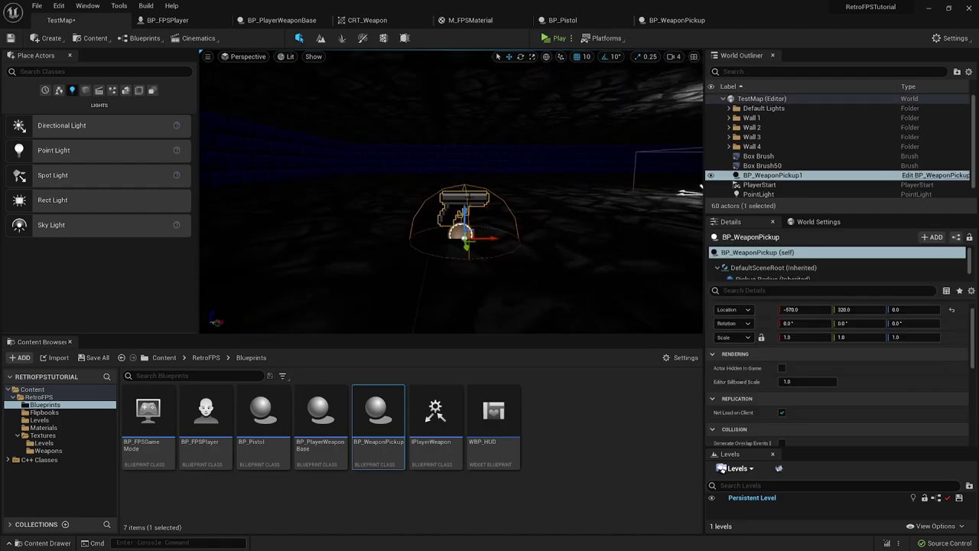
In BP_WeaponPickup's Event Graph, cast the Other Actor of Event ActorBeginOverlap to BP_FPSPlayer.
click(659, 20)
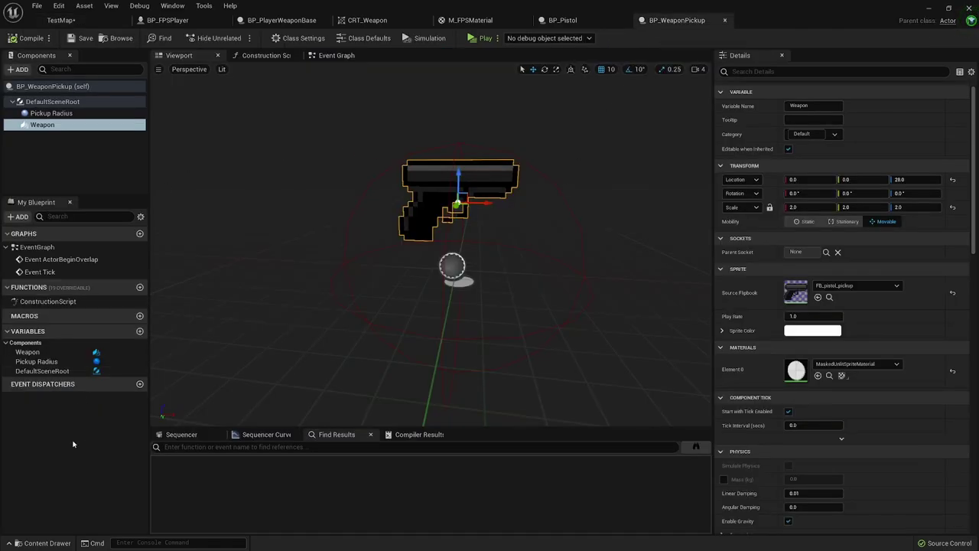
click(334, 56)
right_drag(496, 290, 493, 242)
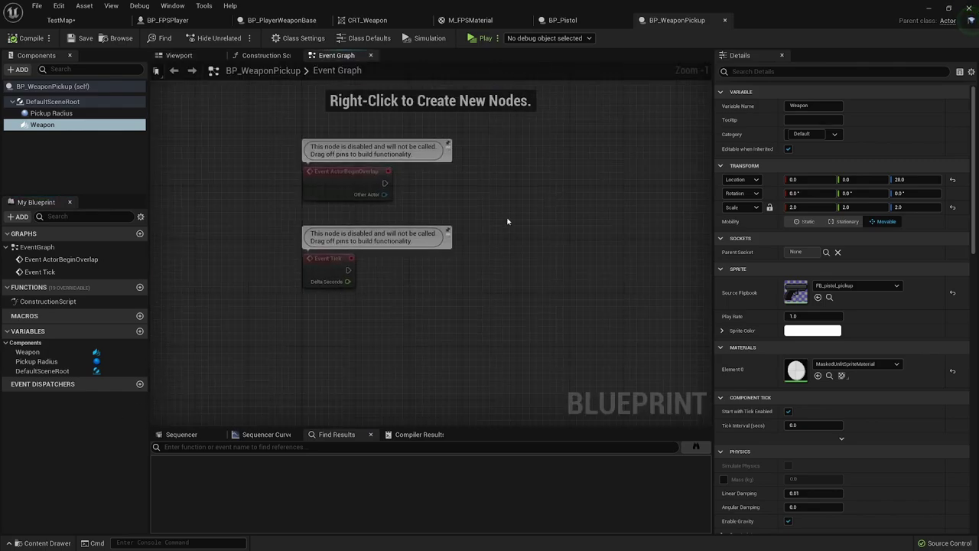
drag(384, 194, 433, 189)
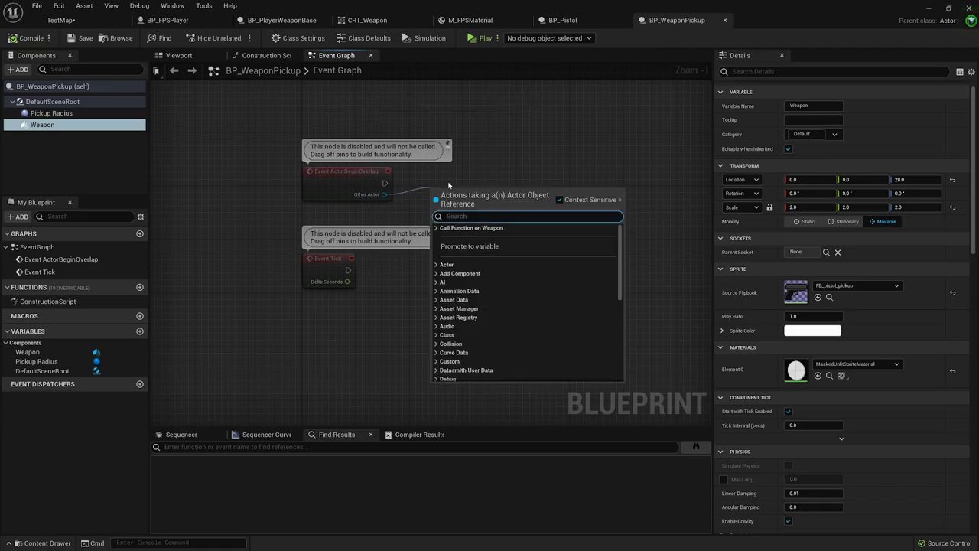
text(cast t)
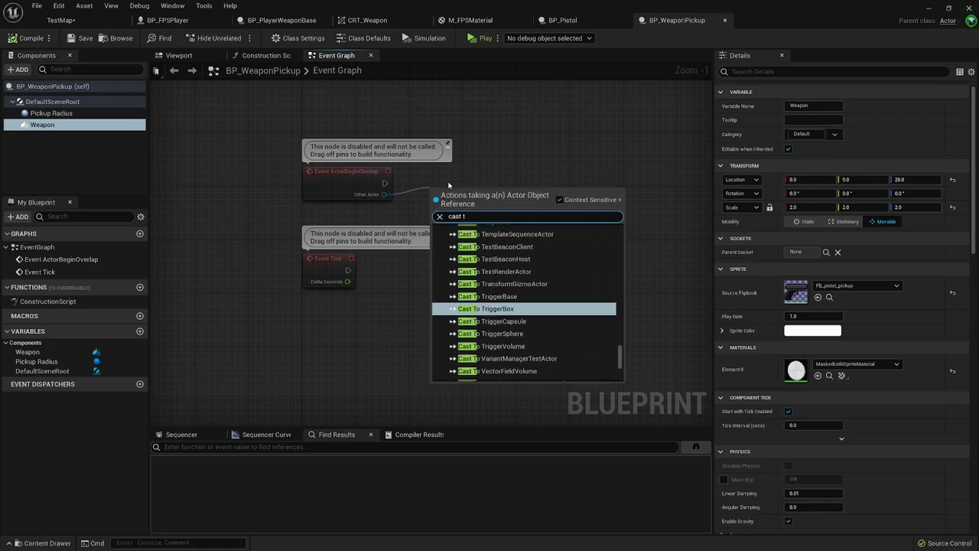
text(o play)
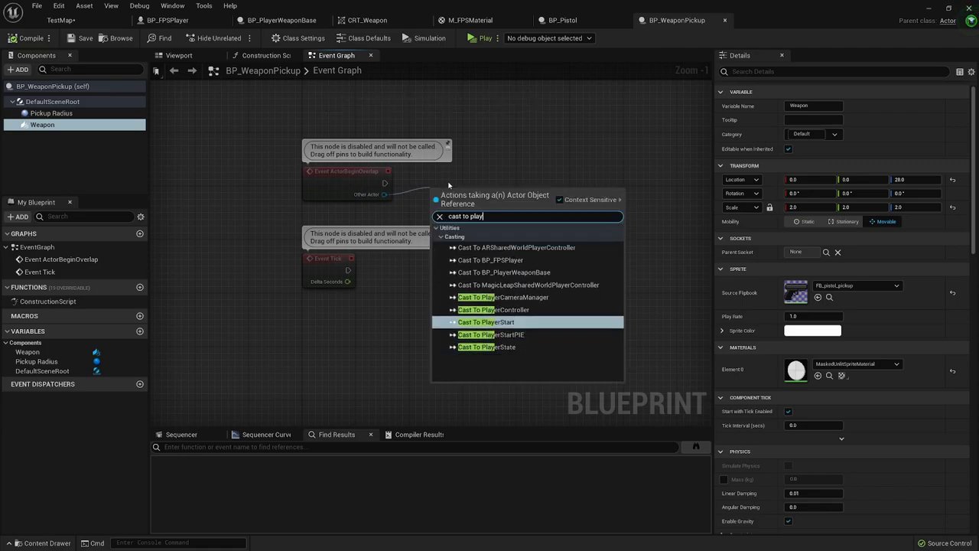
click(488, 260)
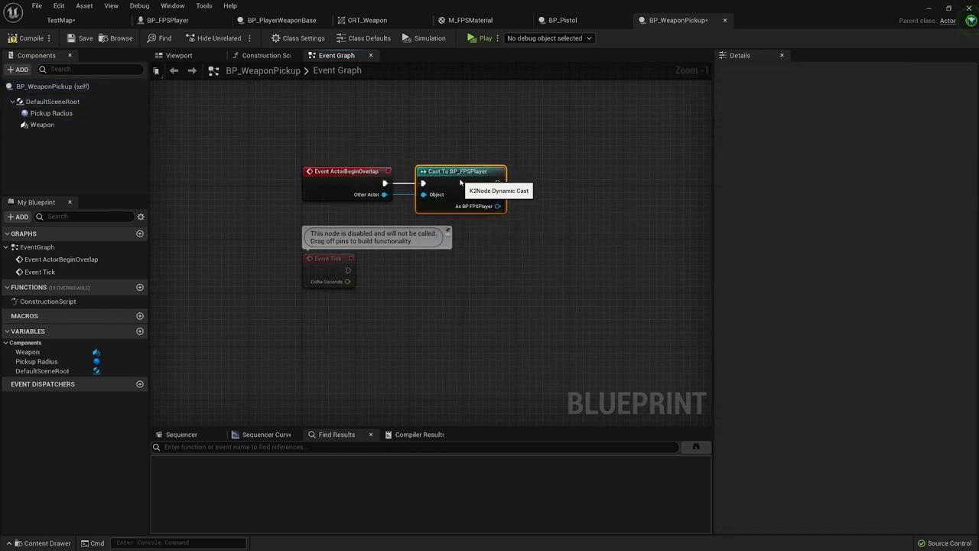
Call Equip Weapon on the BP_FPSPlayer reference returned by the cast.
right_drag(566, 197, 553, 207)
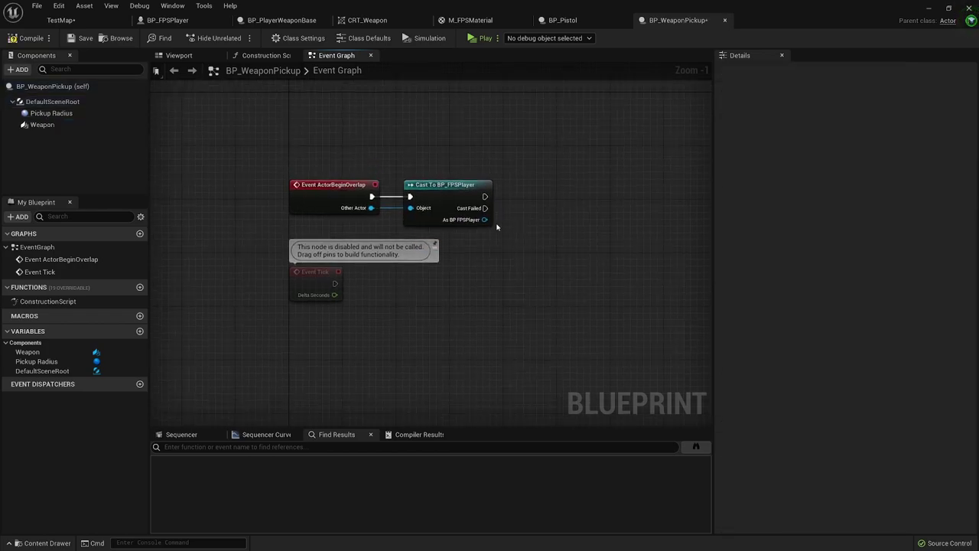
drag(484, 220, 521, 207)
text(equip)
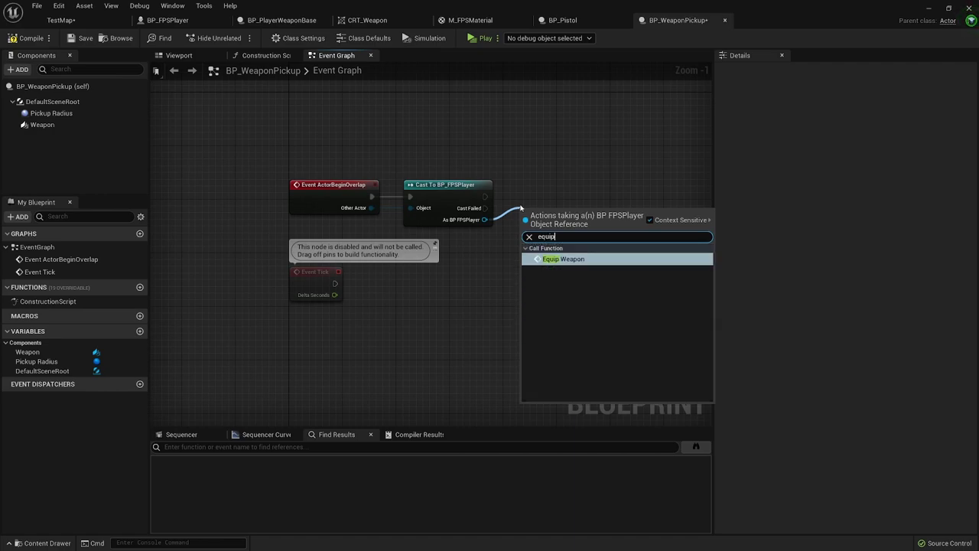
key(Return)
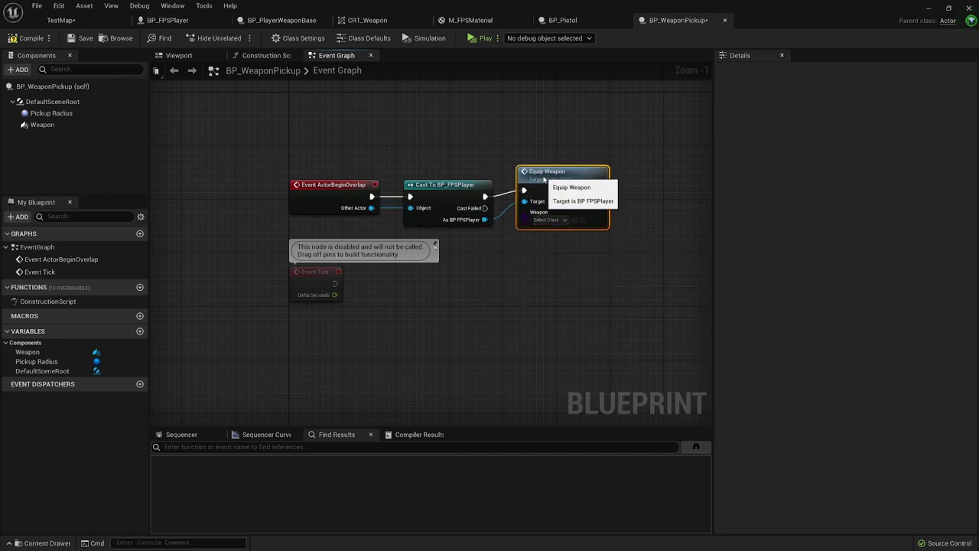
Create a variable named Weapon to Acquire with the type BP Player Weapon Base object reference.
click(139, 330)
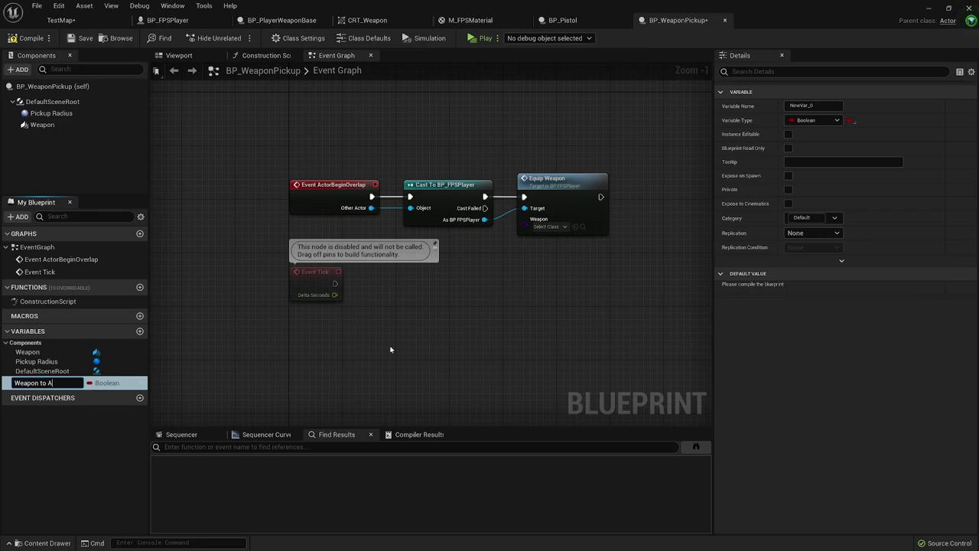
text(Weapon to Acquire)
key(Return)
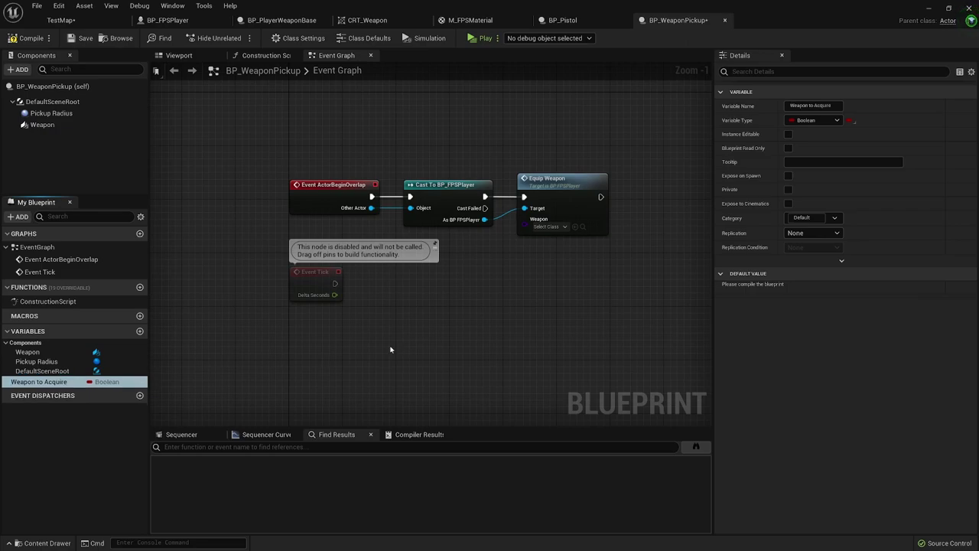
click(811, 121)
text(player weap)
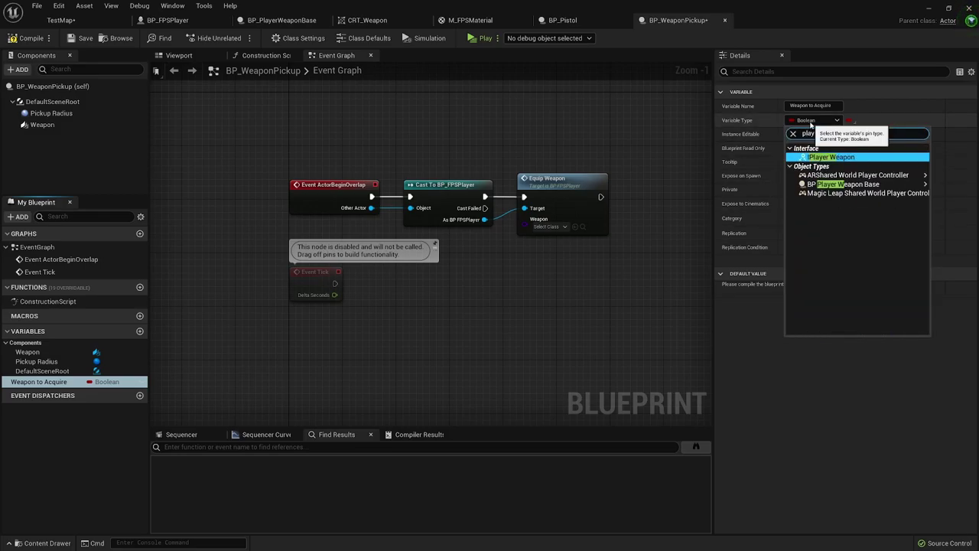
mouse_move(880, 175)
click(833, 181)
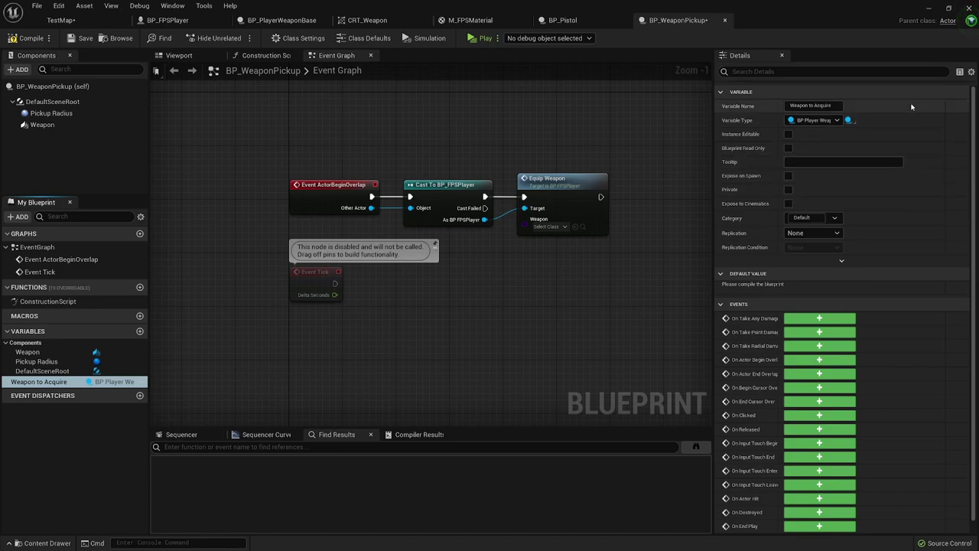
Change the Weapon to Acquire type to a BP Player Weapon Base class reference and set its category to Weapon Pickup.
click(848, 120)
click(828, 122)
text(wea)
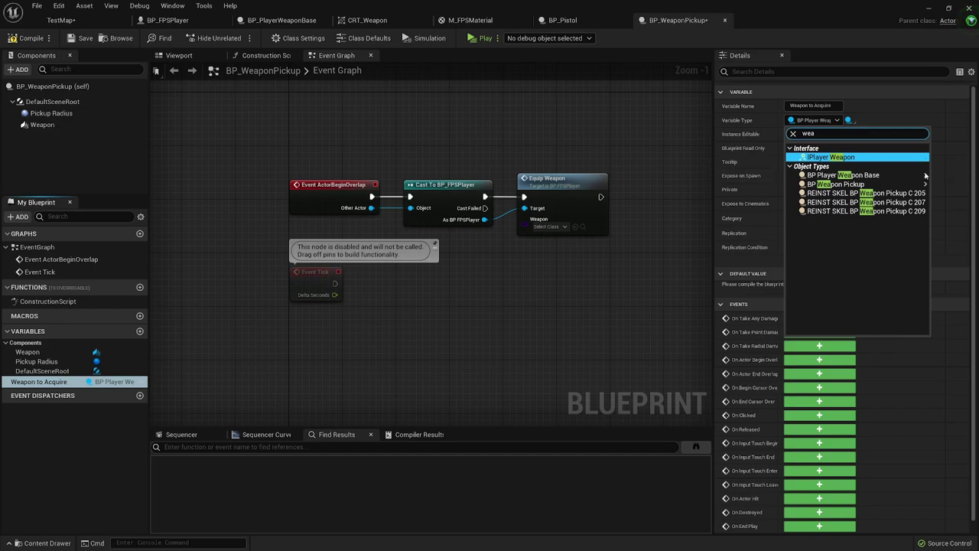
mouse_move(921, 176)
click(772, 183)
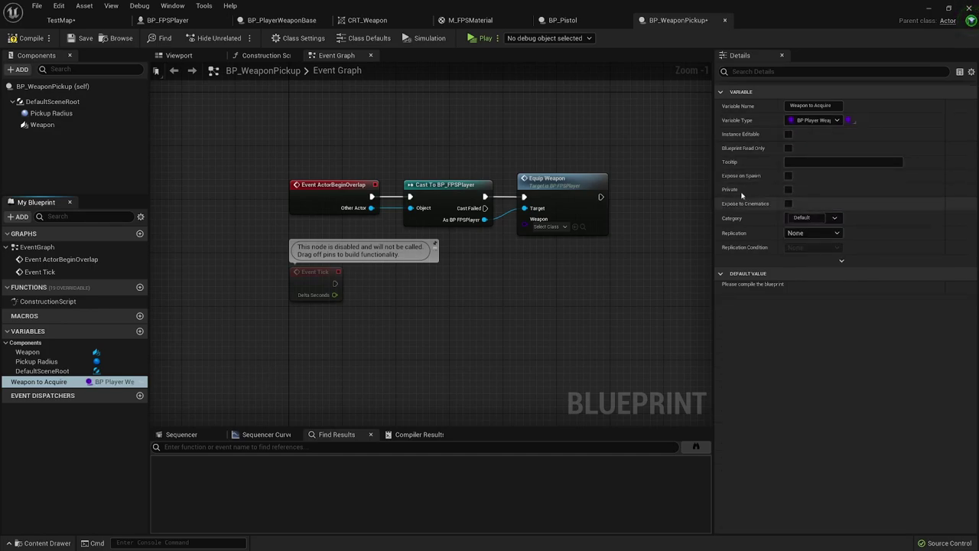
click(802, 218)
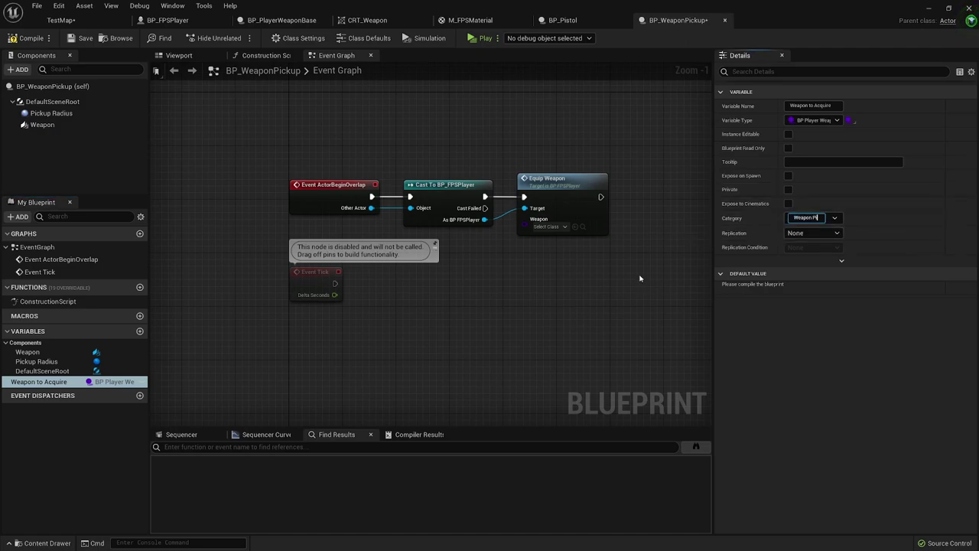
key(Return)
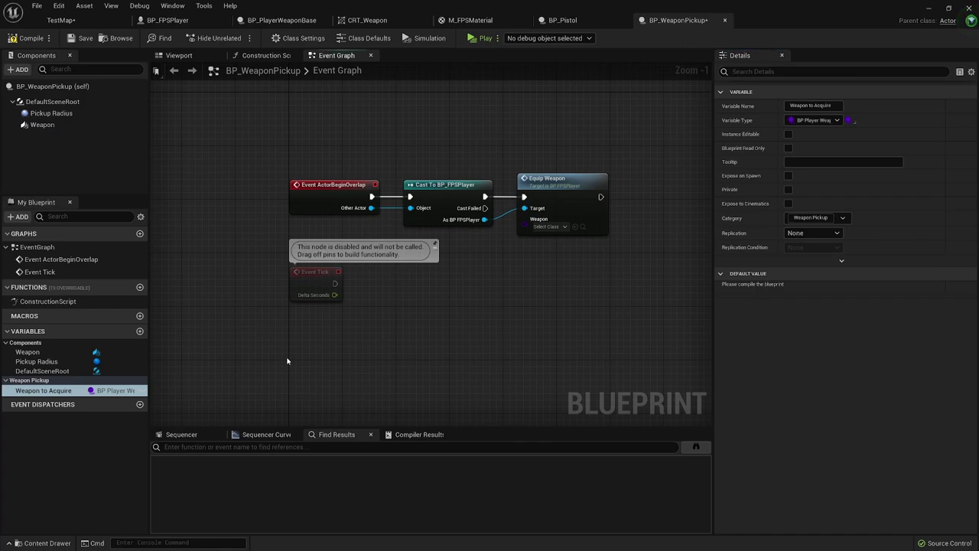
Connect a Weapon to Acquire getter to Equip Weapon's Weapon input and move the Event Tick node lower to make room.
drag(59, 391, 435, 245)
click(528, 250)
drag(315, 277, 316, 311)
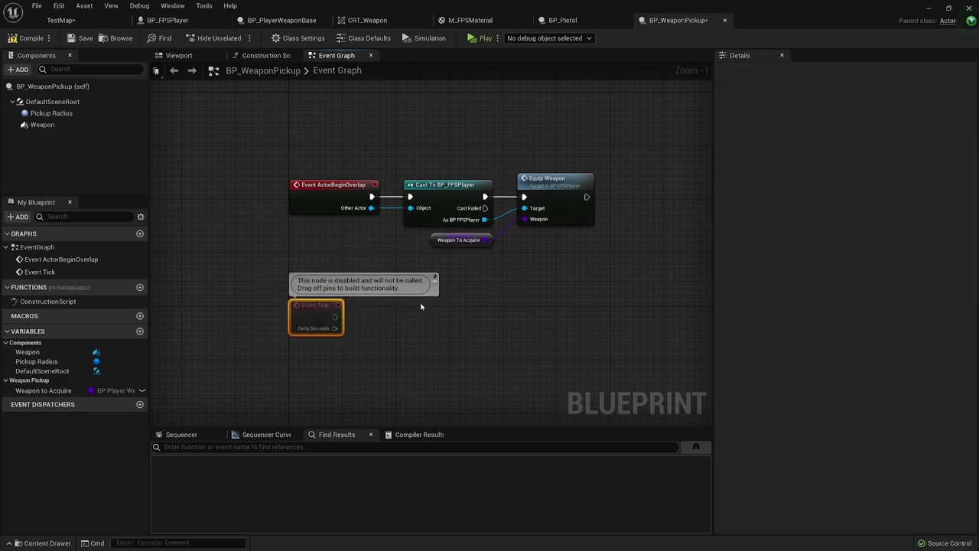
Add a DestroyActor node targeting self after Equip Weapon and align it with the execution line.
right_drag(583, 278, 554, 303)
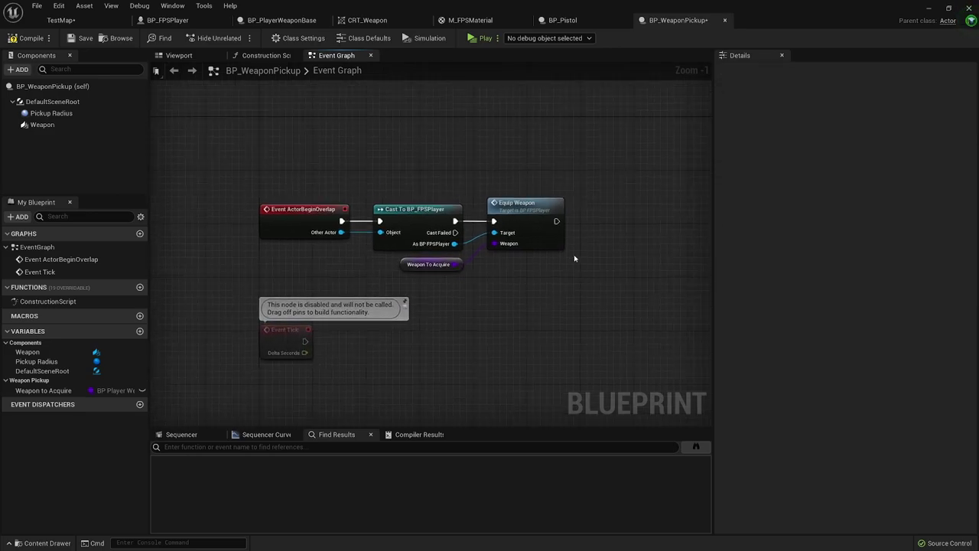
drag(570, 231, 598, 221)
text(destroy)
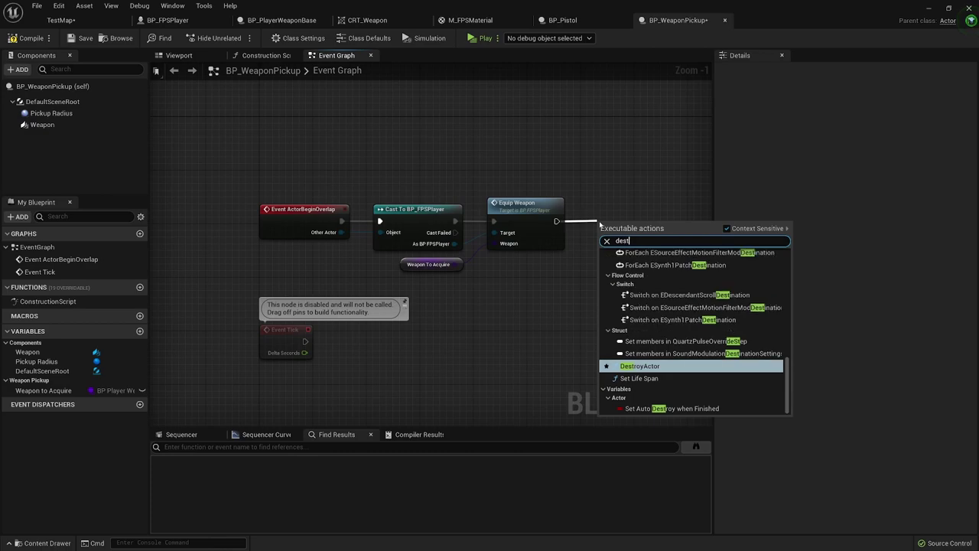
key(Return)
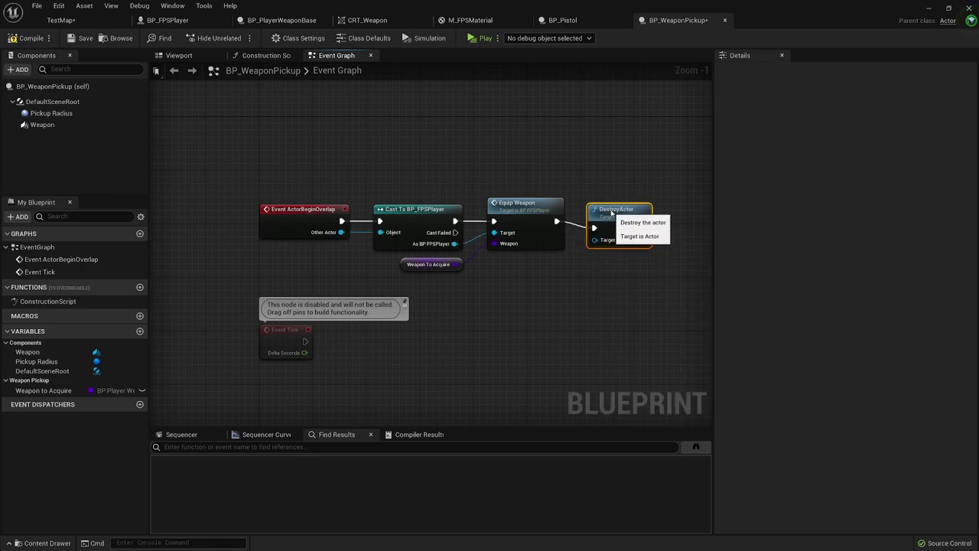
drag(613, 228, 600, 201)
Place a reference to the Weapon component in the graph near Event Tick.
right_drag(570, 312, 590, 200)
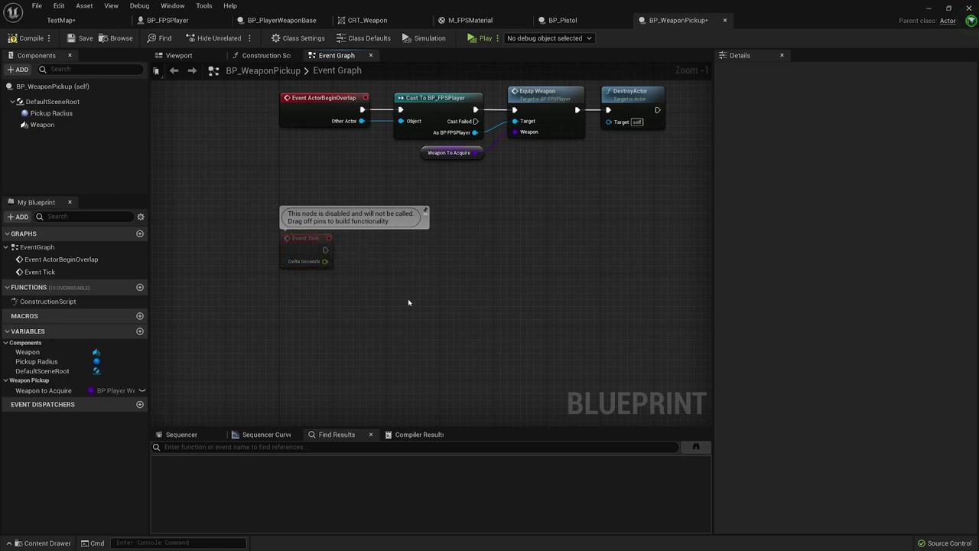
right_drag(408, 302, 455, 297)
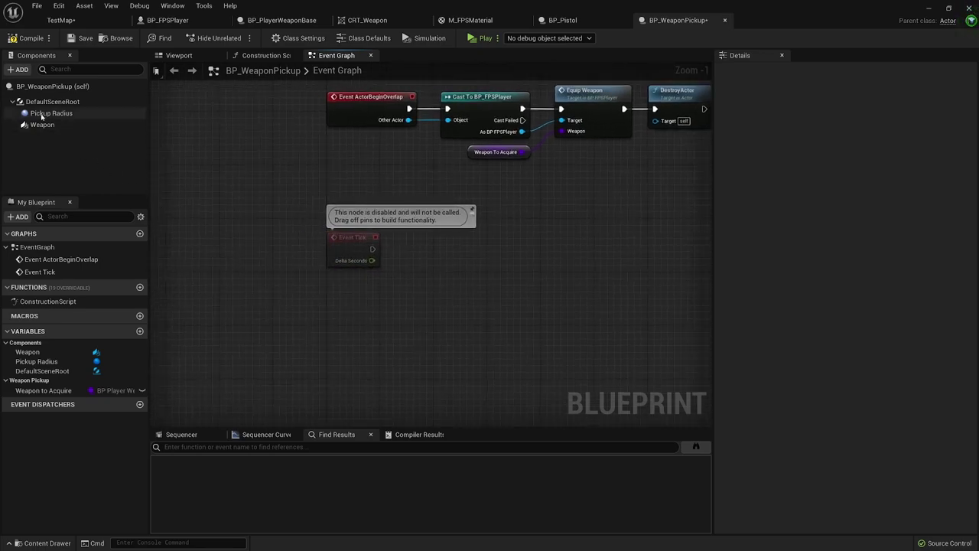
drag(42, 125, 437, 273)
click(424, 328)
scroll(504, 297, up, 1)
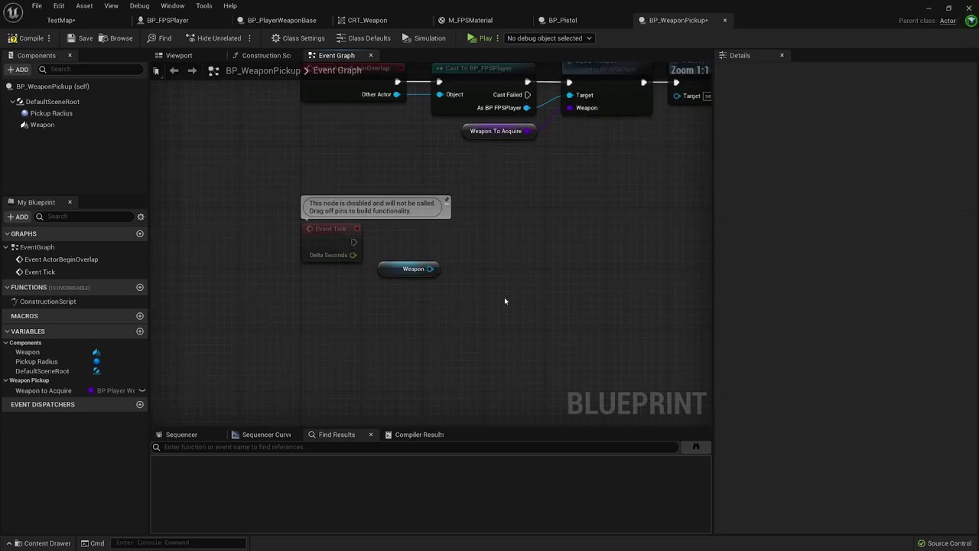
Add a Get Player Camera Manager node with player index 0 below the Weapon reference.
right_click(366, 308)
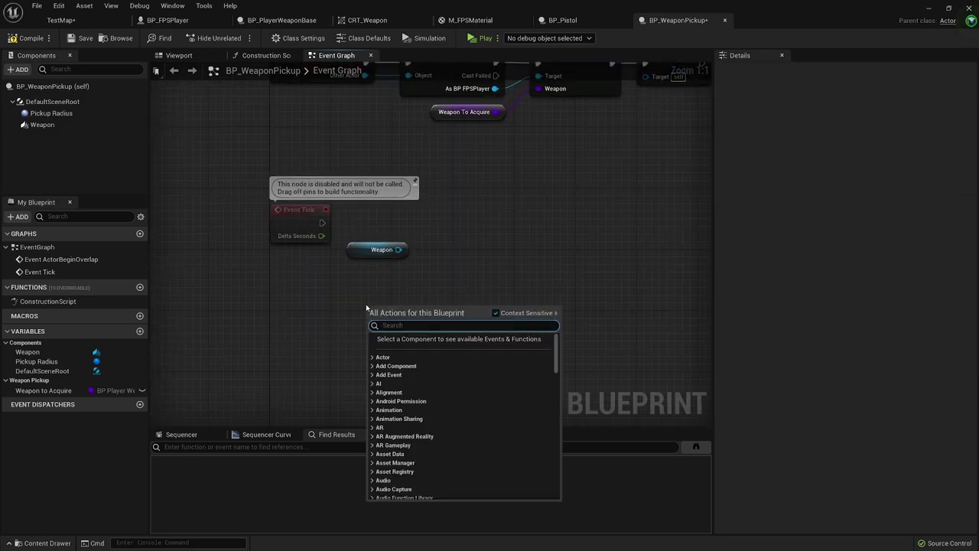
text(get pla)
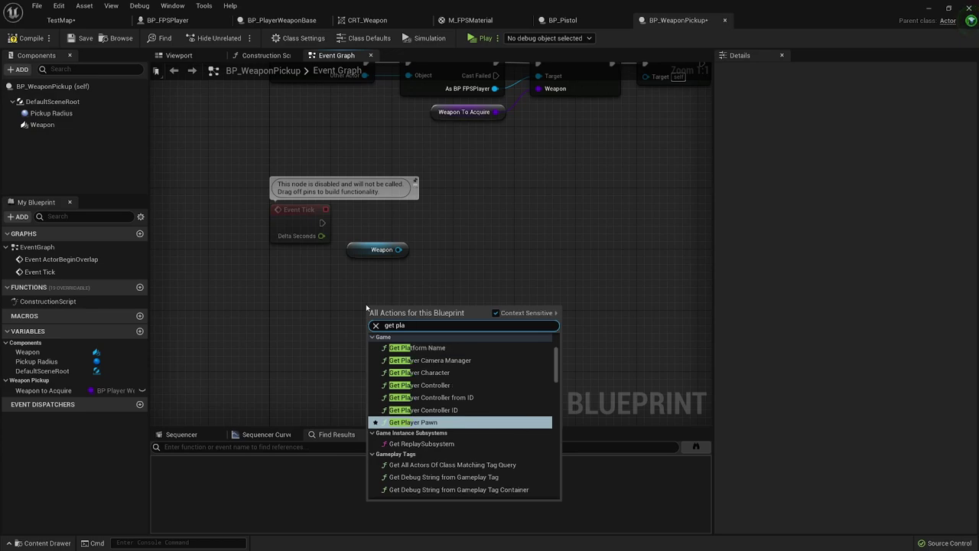
text(yer cam)
key(Return)
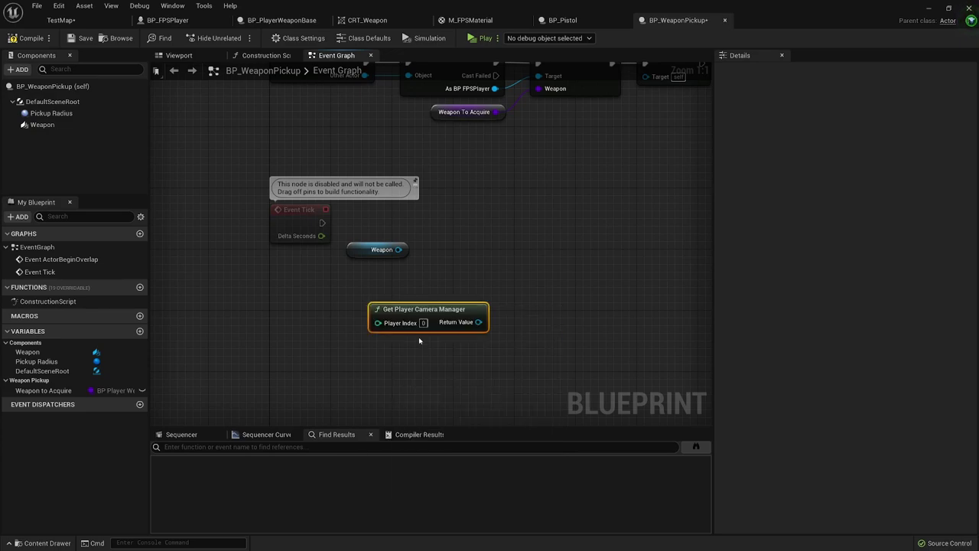
Add a Get Camera Location node fed by the Get Player Camera Manager's return value.
drag(402, 315, 432, 314)
text(get camera)
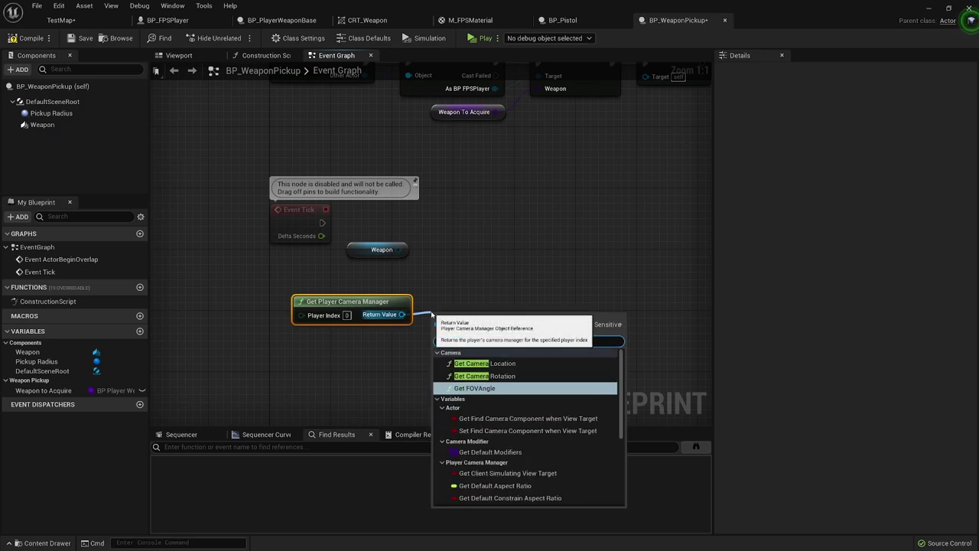
click(485, 363)
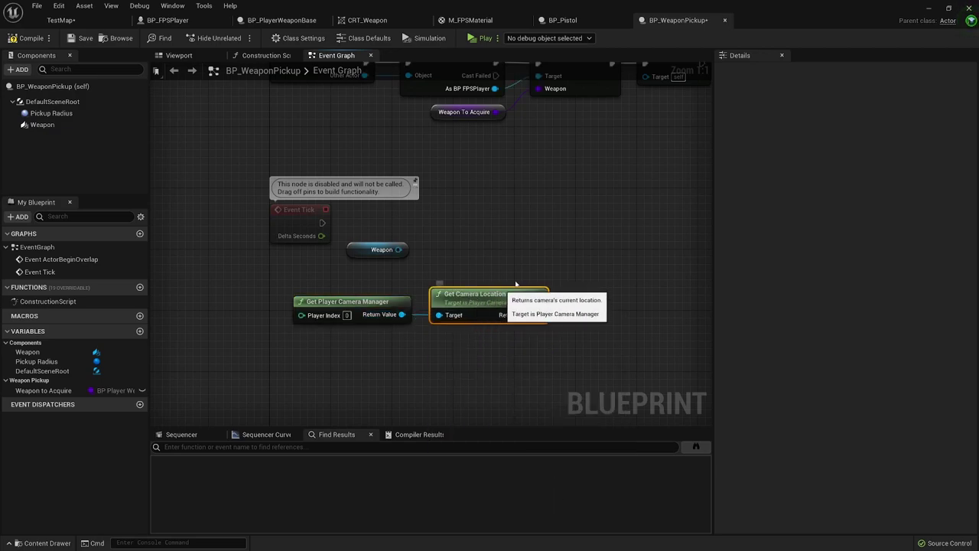
Add a GetWorldLocation node targeting the Weapon component and move the two camera nodes below it.
right_drag(547, 263, 511, 273)
drag(365, 259, 399, 272)
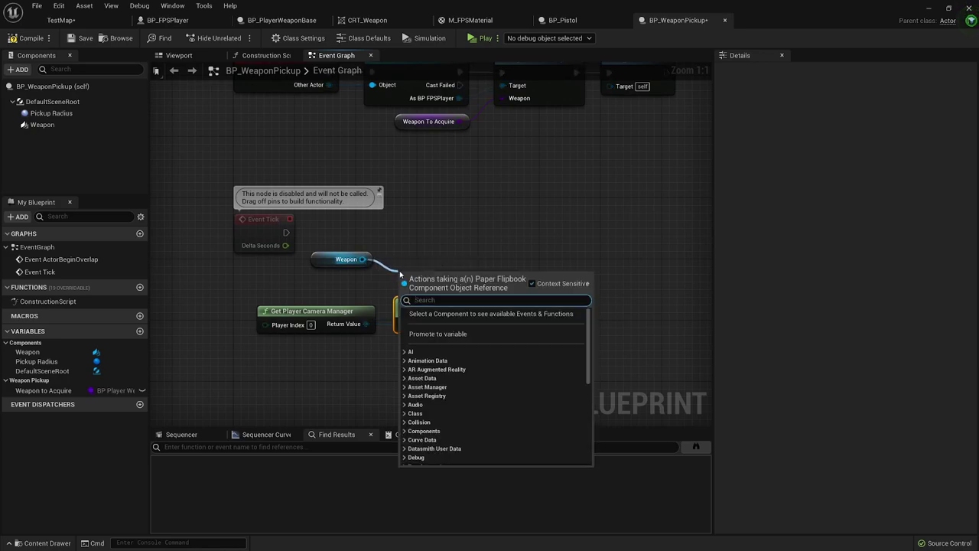
text(get world)
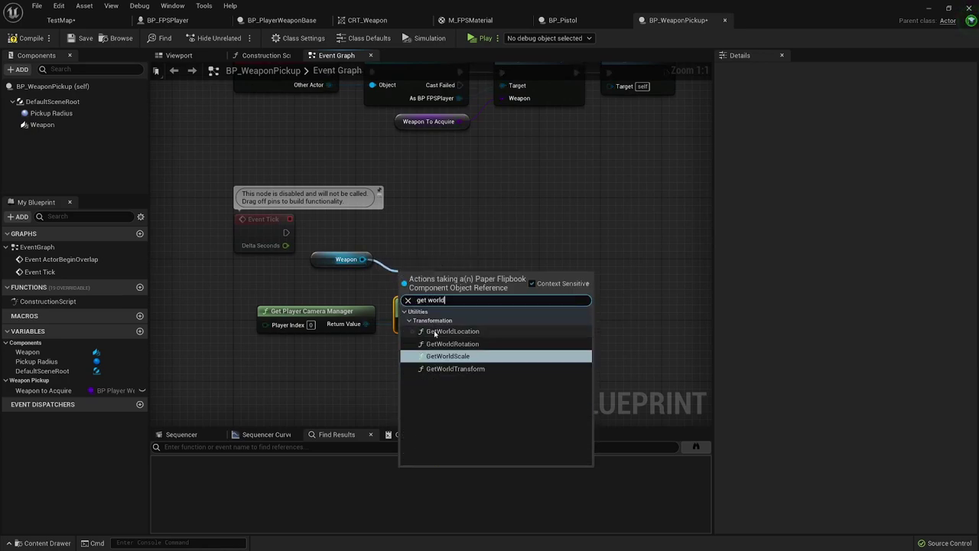
click(431, 329)
drag(441, 358, 327, 340)
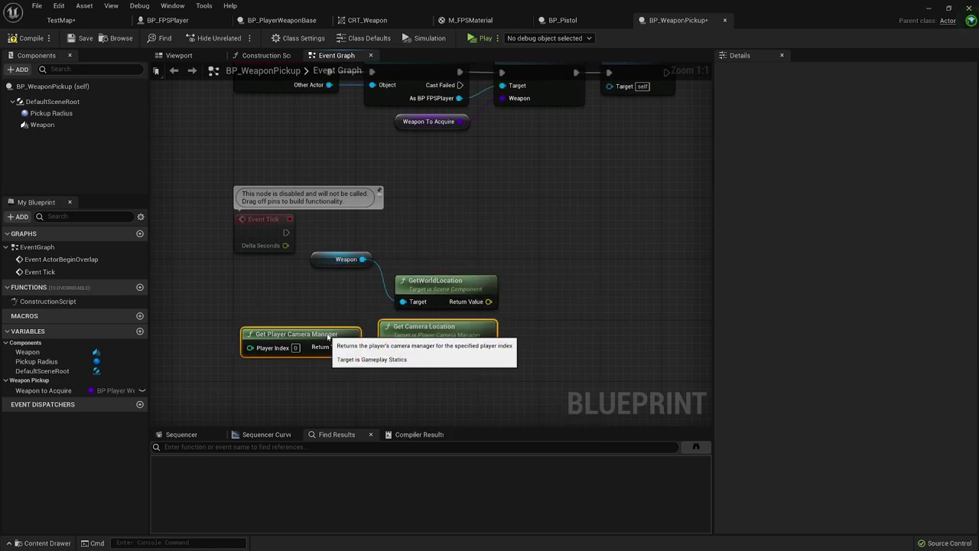
click(616, 305)
right_drag(595, 310, 547, 300)
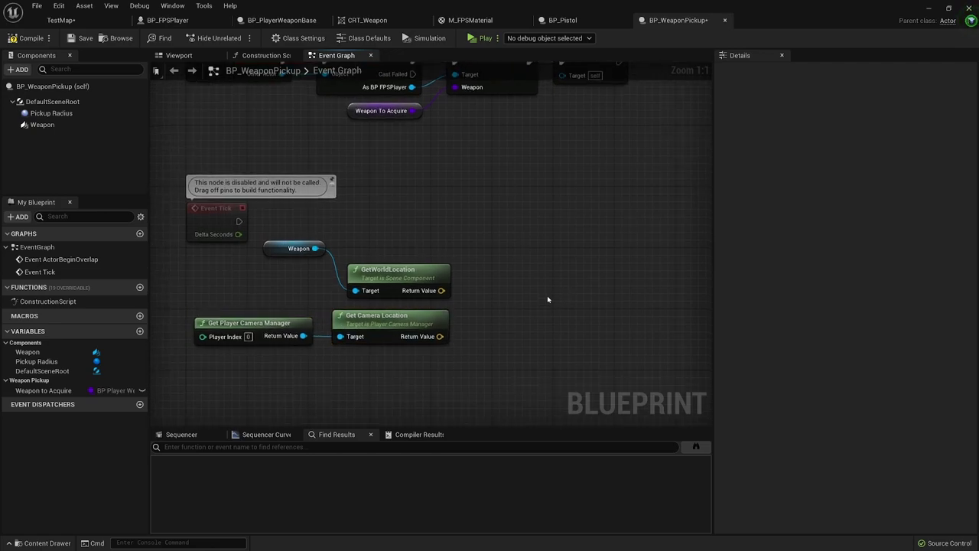
Add a Find Look at Rotation node with the weapon's world location as Start and the camera location as Target.
drag(441, 290, 492, 298)
text(f)
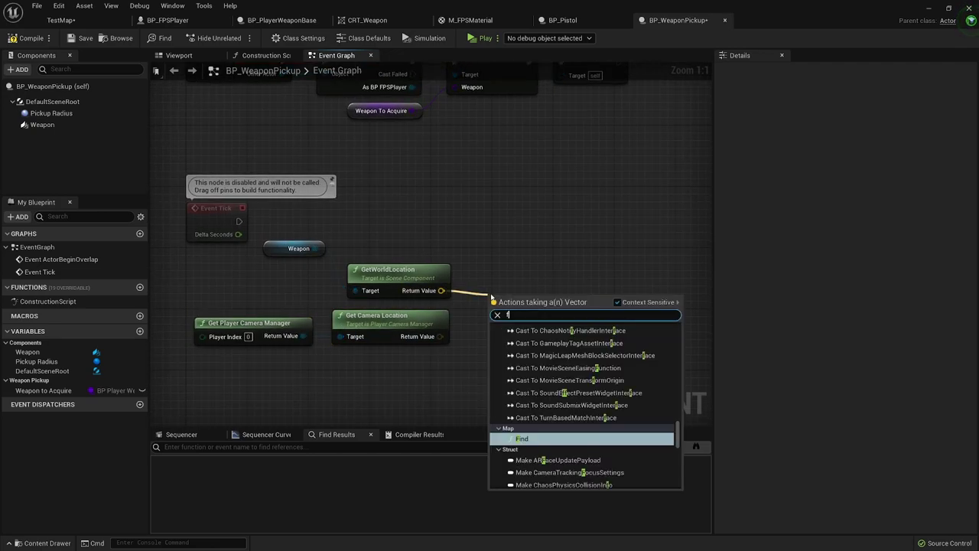
text(ind look at)
key(Return)
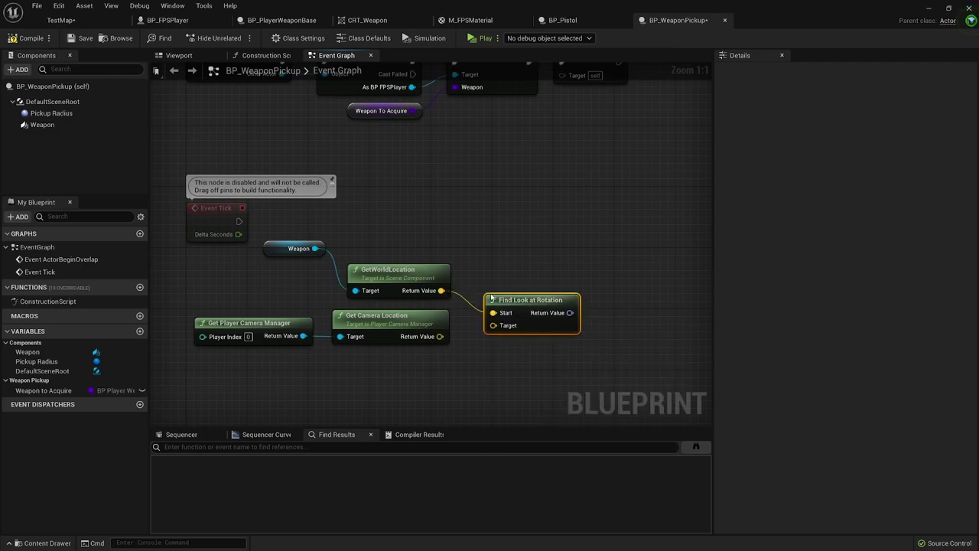
drag(502, 301, 441, 337)
drag(537, 291, 520, 295)
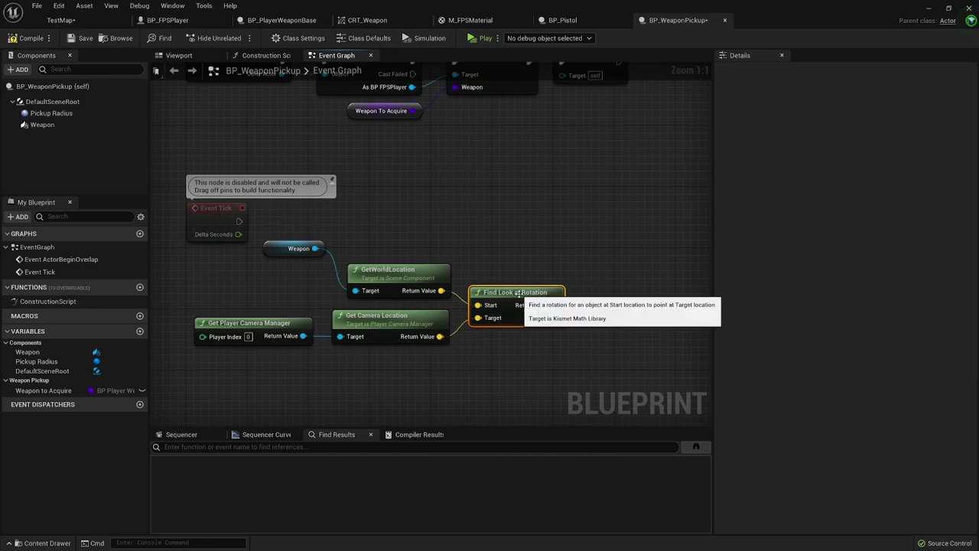
Split the Find Look at Rotation result into separate axes and subtract 90 from its Z (Yaw) value.
right_drag(556, 364, 454, 361)
right_click(452, 301)
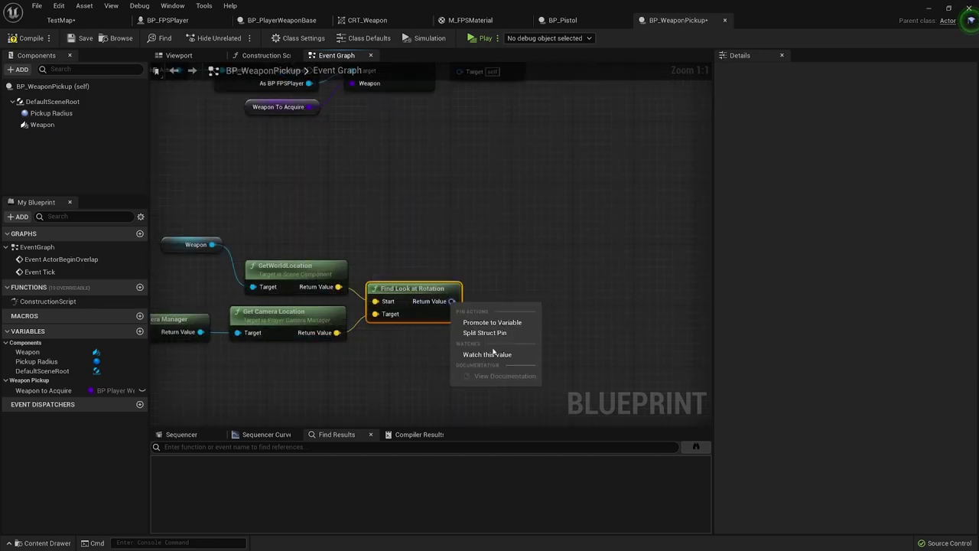
click(487, 333)
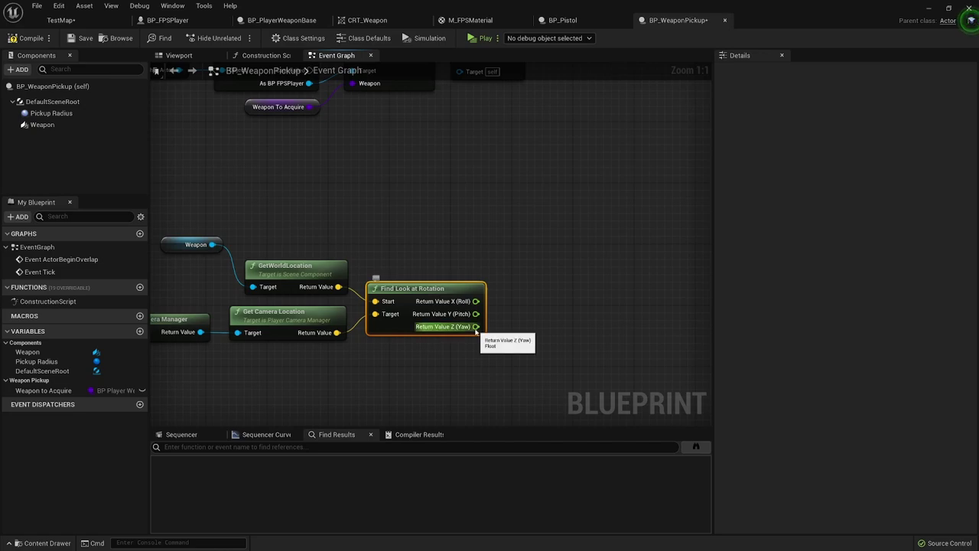
drag(476, 327, 535, 310)
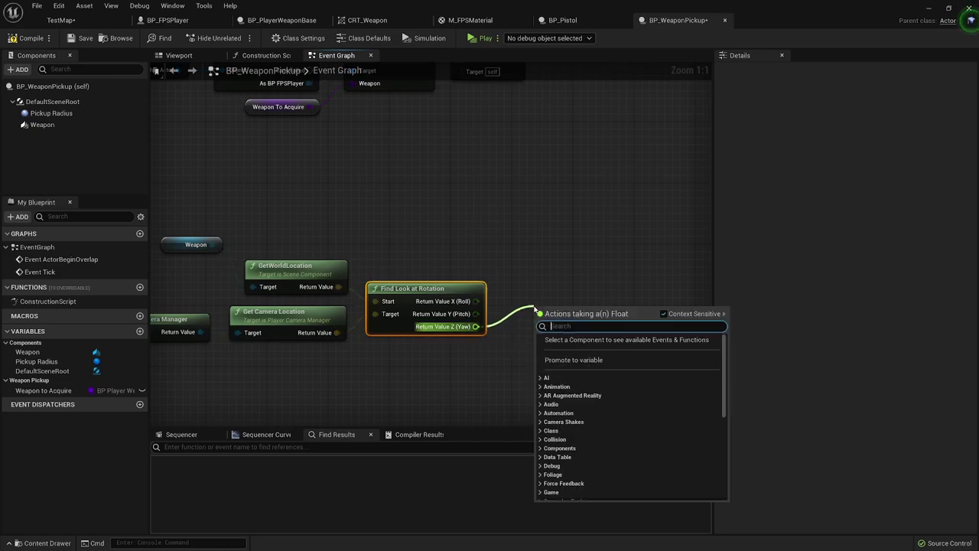
text(-)
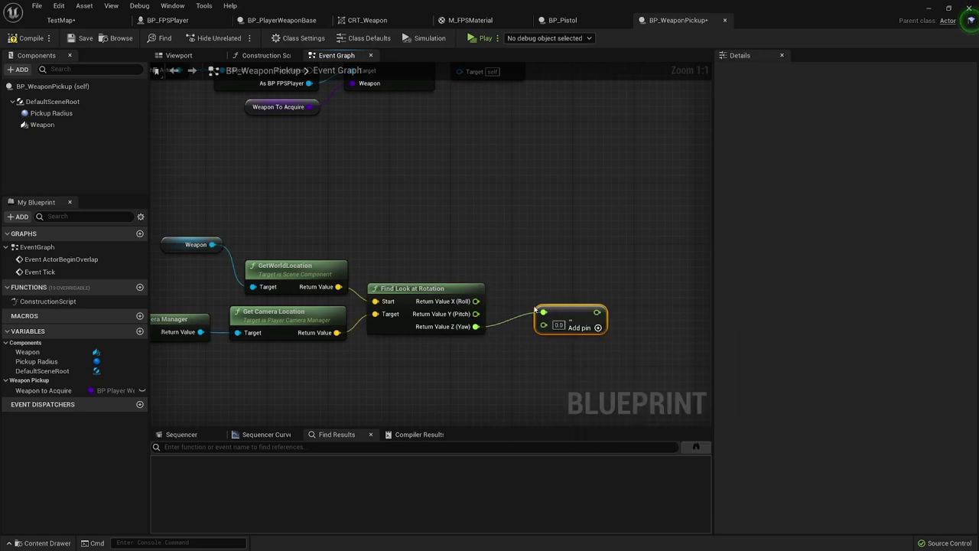
click(560, 326)
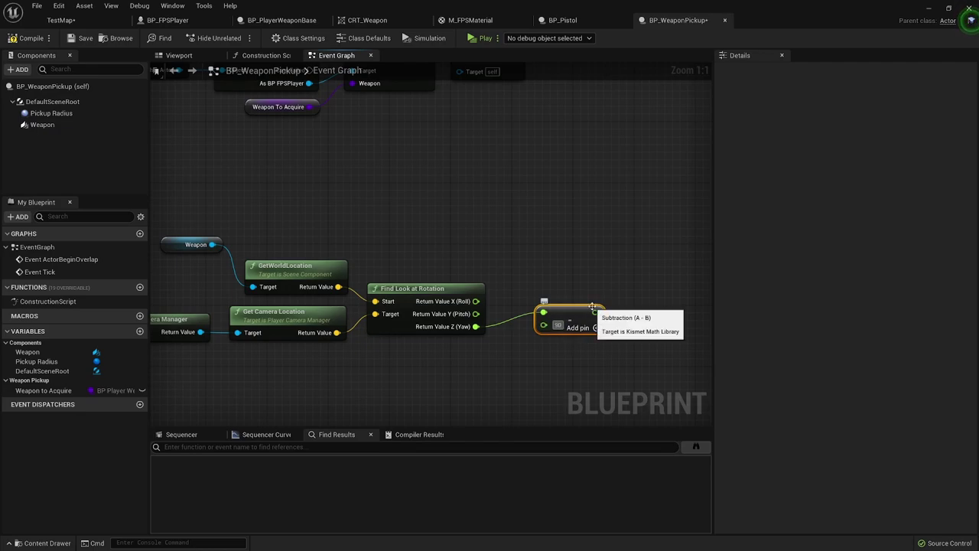
drag(592, 306, 571, 315)
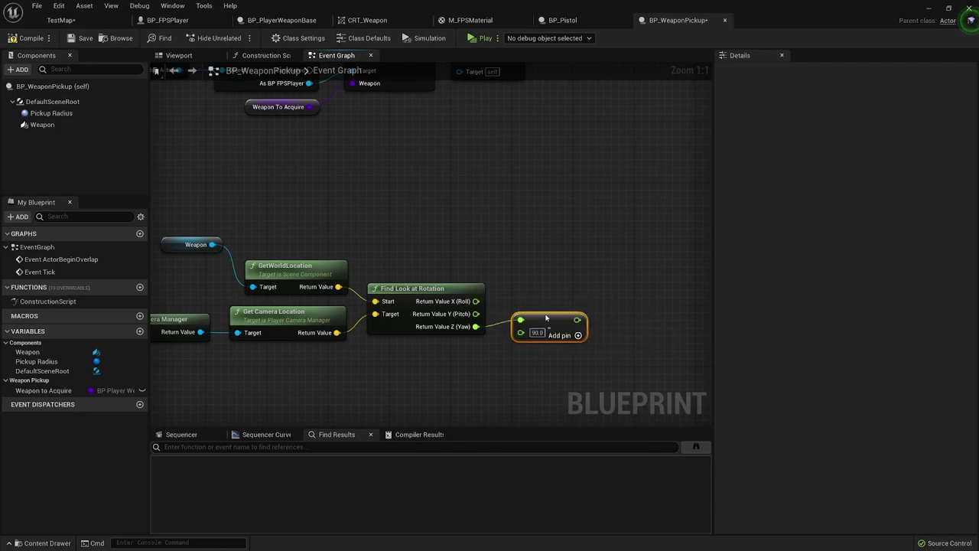
click(625, 285)
right_drag(626, 286, 572, 277)
Add a SetWorldRotation node targeting the Weapon component and place it beyond the subtraction node.
right_drag(241, 246, 294, 257)
drag(208, 251, 586, 254)
text(set world rot)
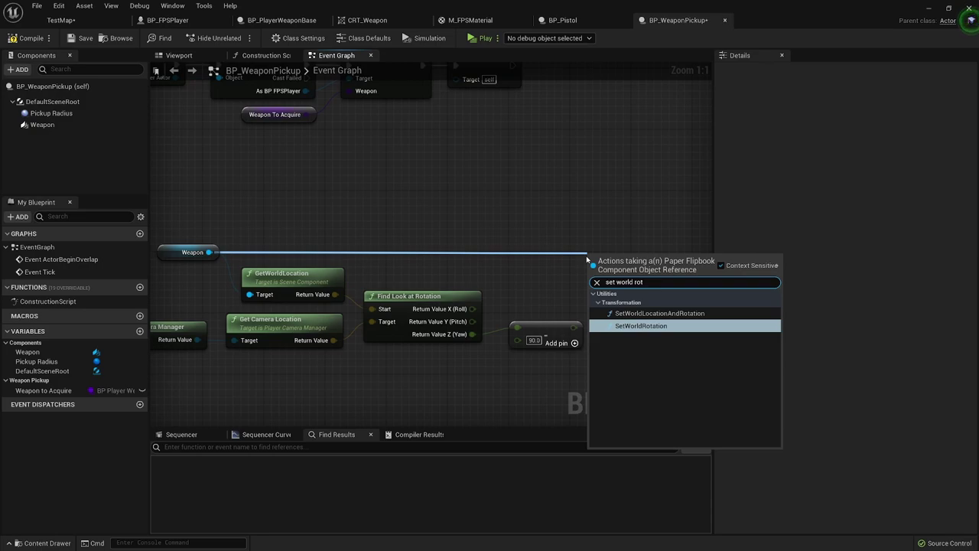
key(Return)
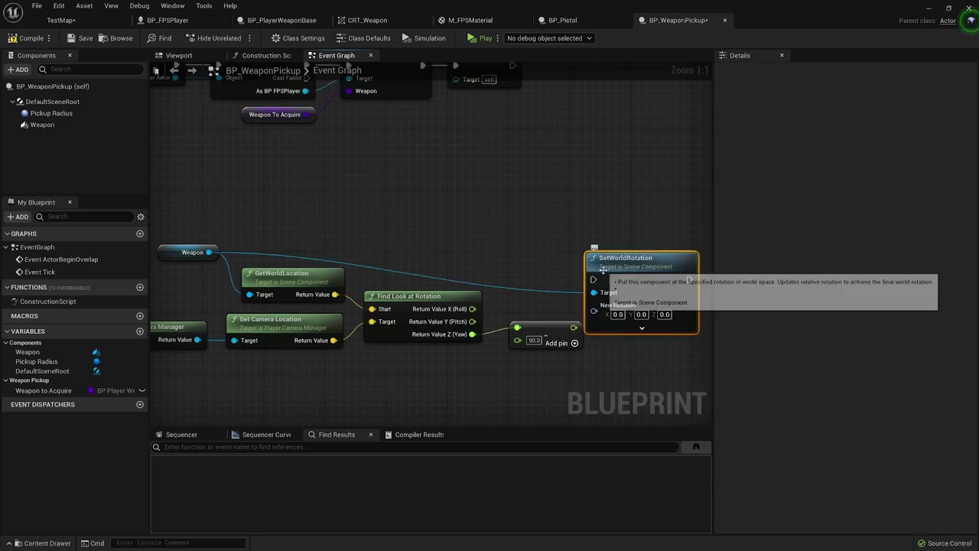
drag(623, 228, 647, 228)
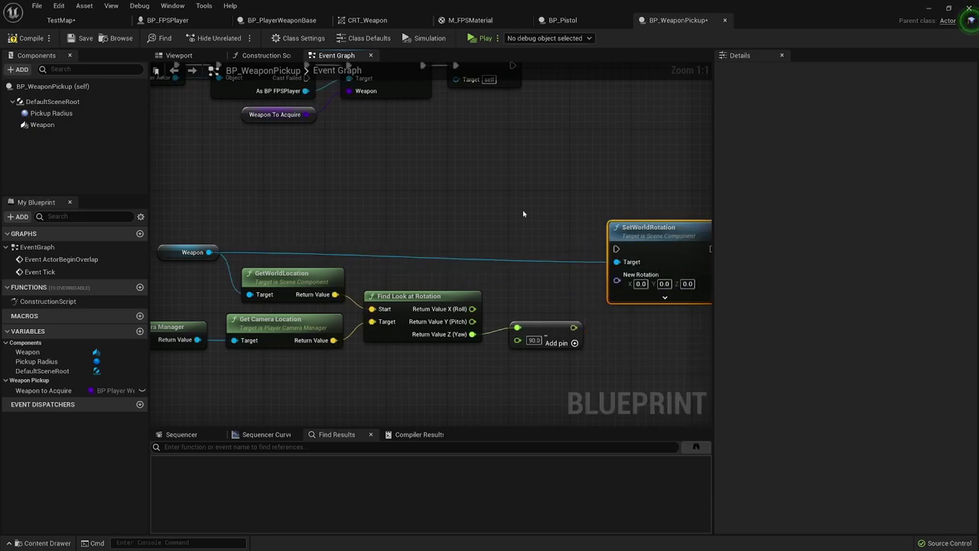
Split SetWorldRotation's New Rotation input and connect the subtraction result to its Z (Yaw).
right_drag(522, 210, 451, 199)
right_click(548, 265)
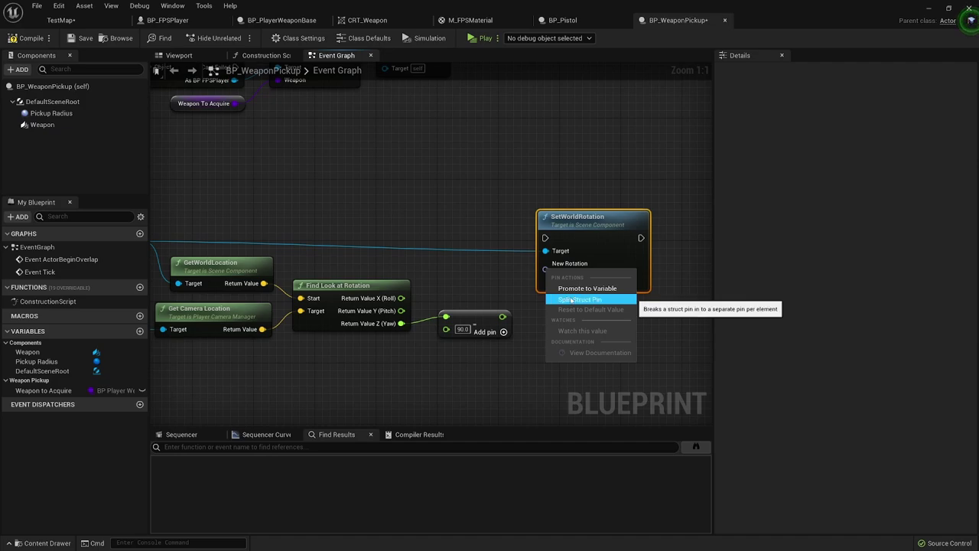
click(575, 300)
drag(545, 300, 504, 317)
Connect Event Tick's execution output to SetWorldRotation and line that node up with the event.
scroll(472, 278, down, 1)
right_drag(472, 278, 620, 310)
right_drag(517, 362, 458, 347)
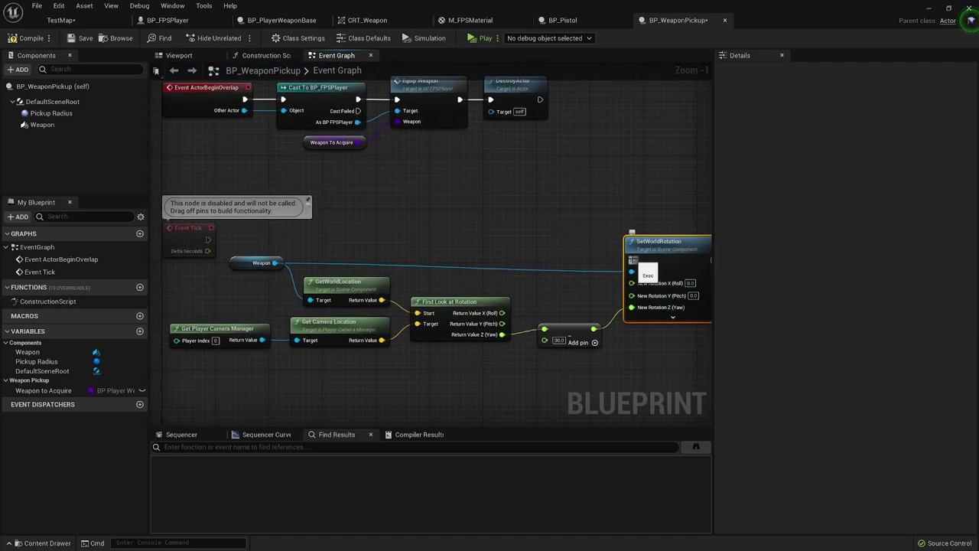
drag(631, 260, 208, 241)
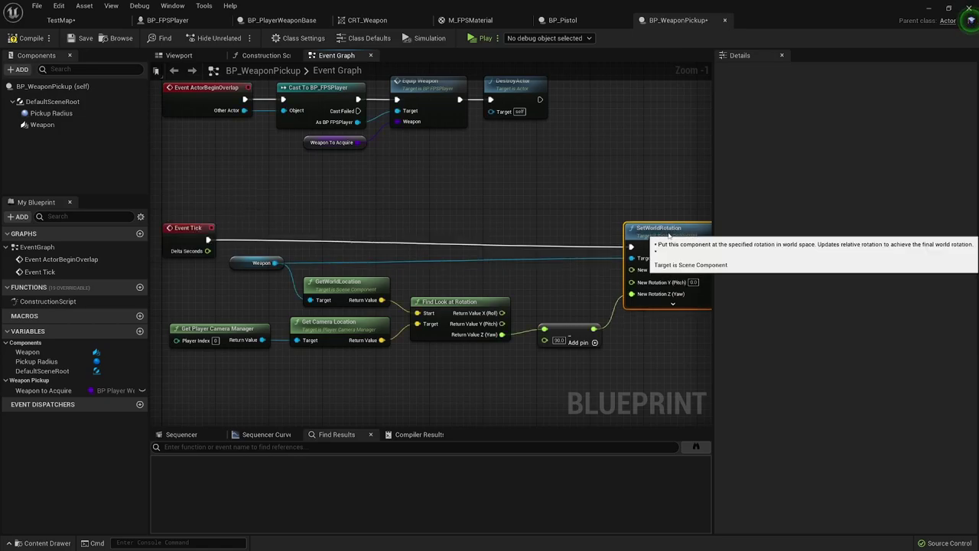
drag(650, 242, 651, 222)
Move the ActorBeginOverlap node chain down closer to the Event Tick chain and save the blueprint.
scroll(581, 203, down, 3)
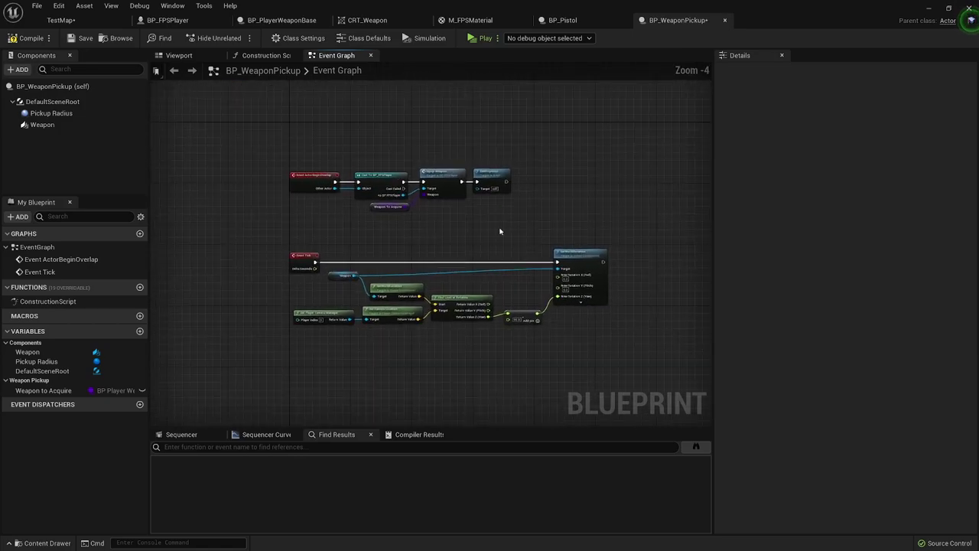
click(81, 39)
scroll(419, 145, up, 1)
right_drag(417, 150, 391, 117)
drag(209, 124, 526, 200)
drag(501, 156, 501, 192)
click(503, 158)
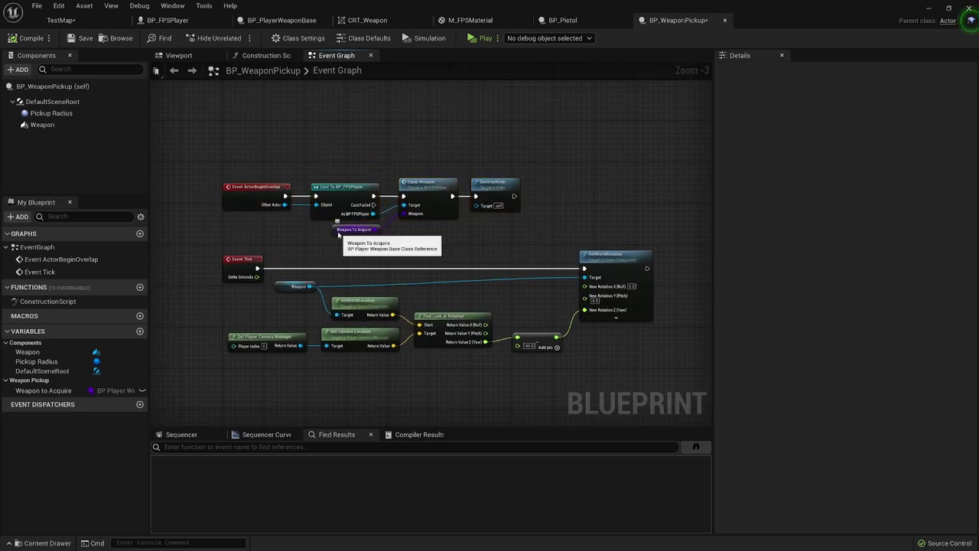
key(ctrl+s)
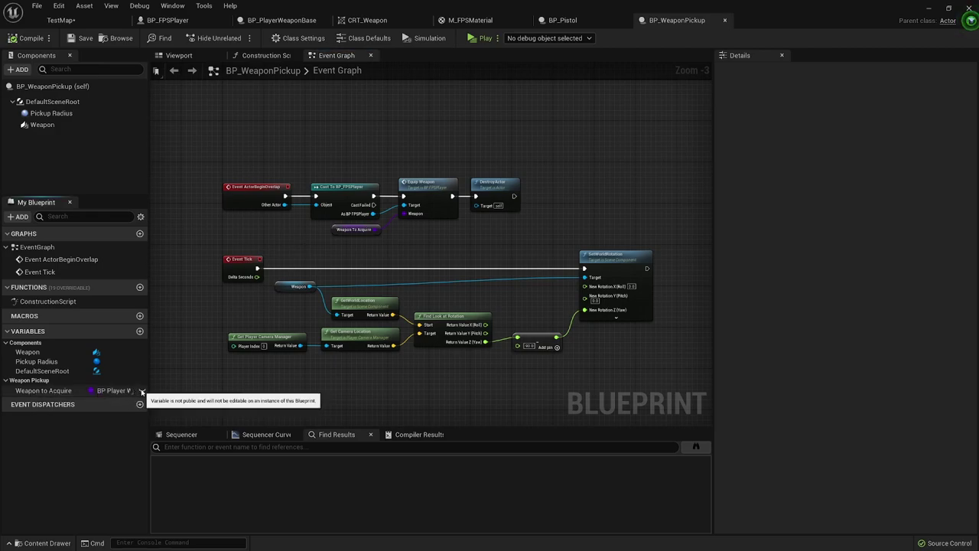
Make the Weapon to Acquire variable public, then compile and save the blueprint.
click(141, 391)
click(22, 38)
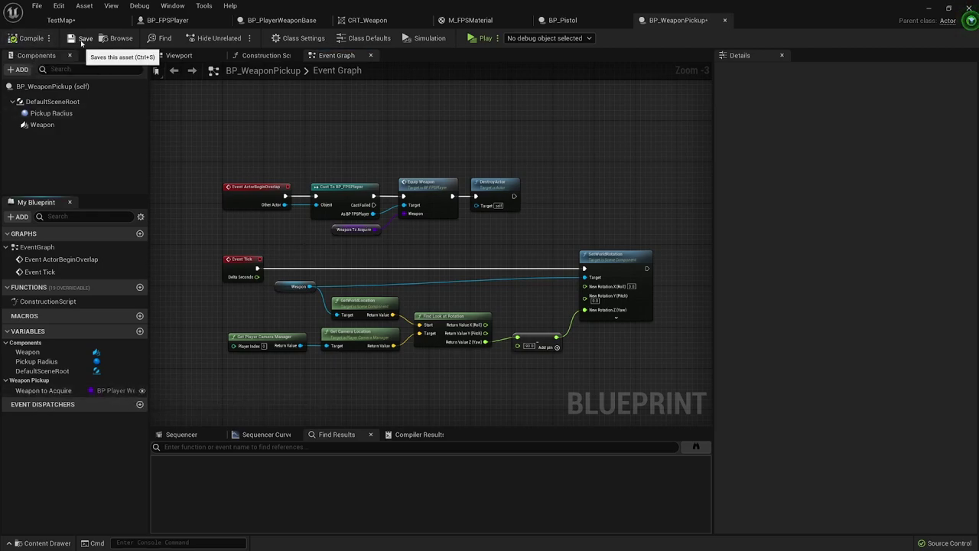
click(82, 38)
In TestMap, set the placed BP_WeaponPickup's Weapon To Acquire to BP_Pistol and save the level.
click(81, 25)
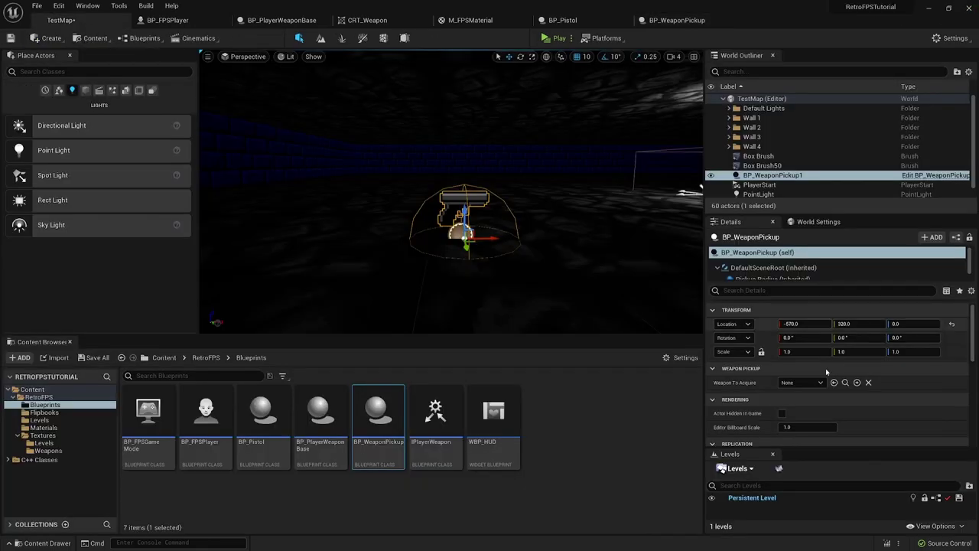
click(799, 382)
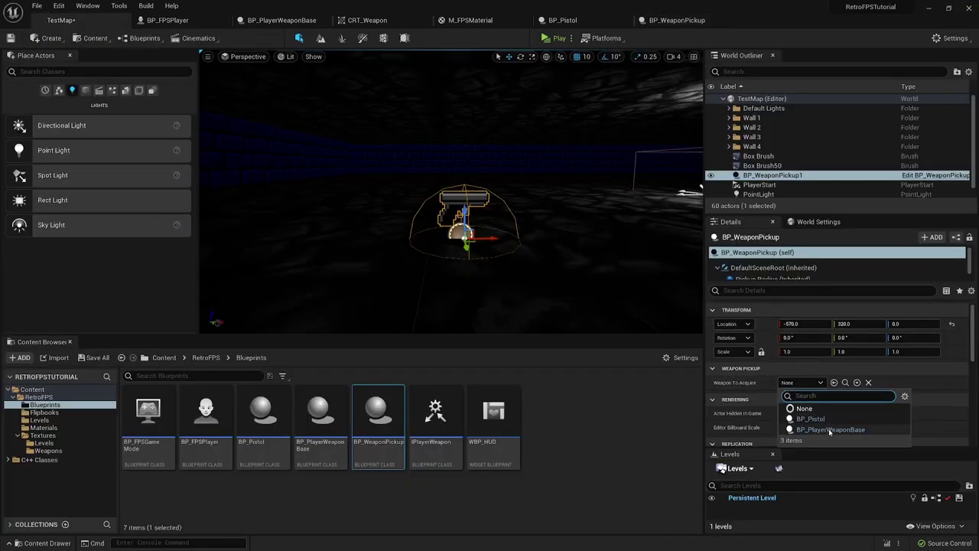
click(810, 418)
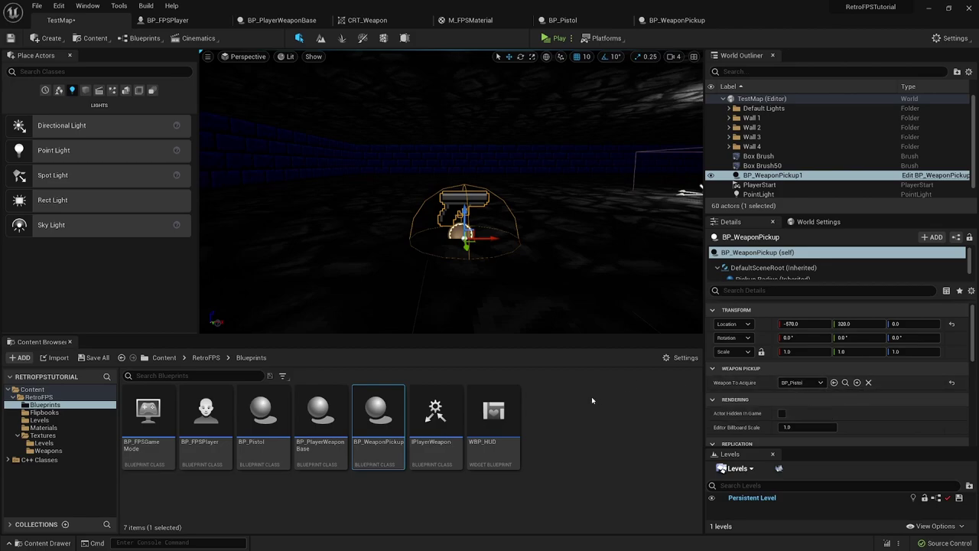
click(11, 37)
Play-test the level in a preview window, walking over the weapon pickup and around the map to check the pistol equips.
click(548, 40)
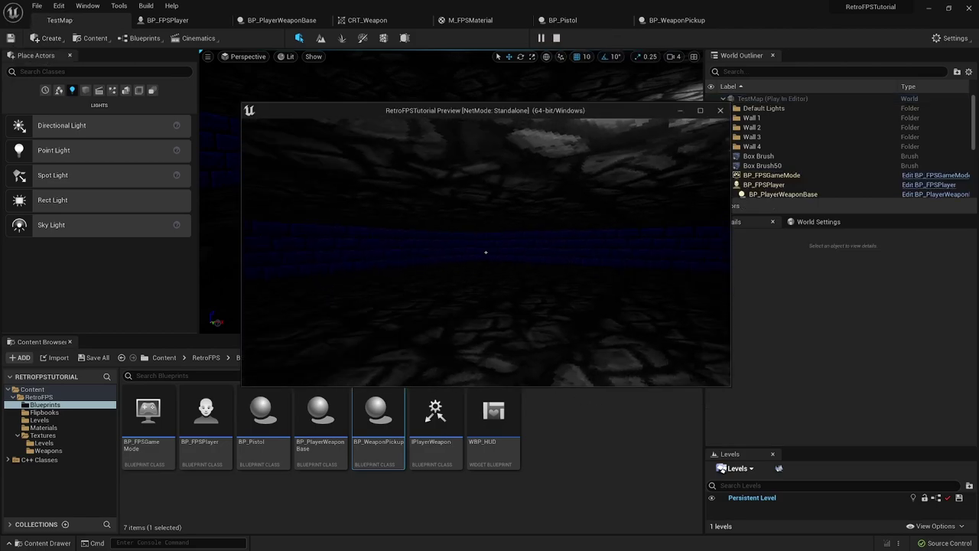
key(w)
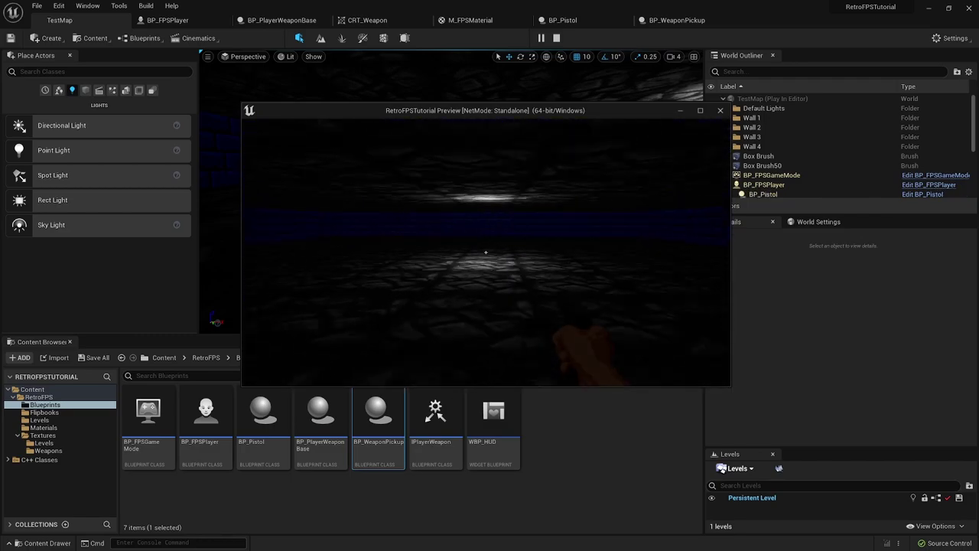
key(w)
key(w)
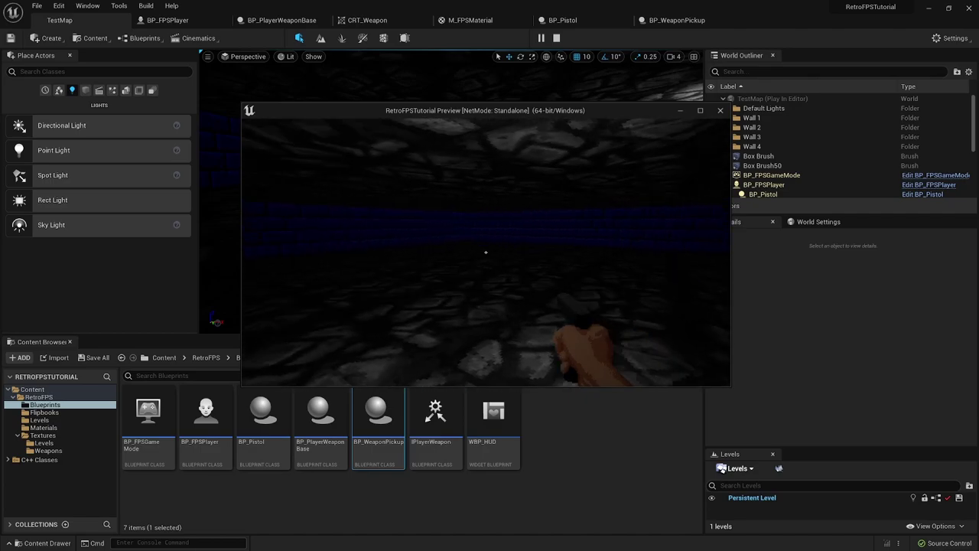
key(w)
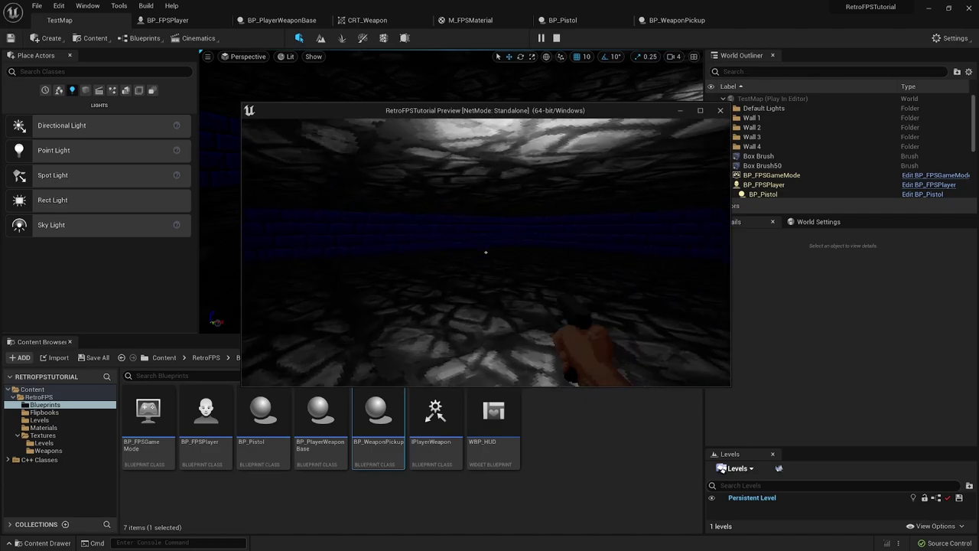
key(w)
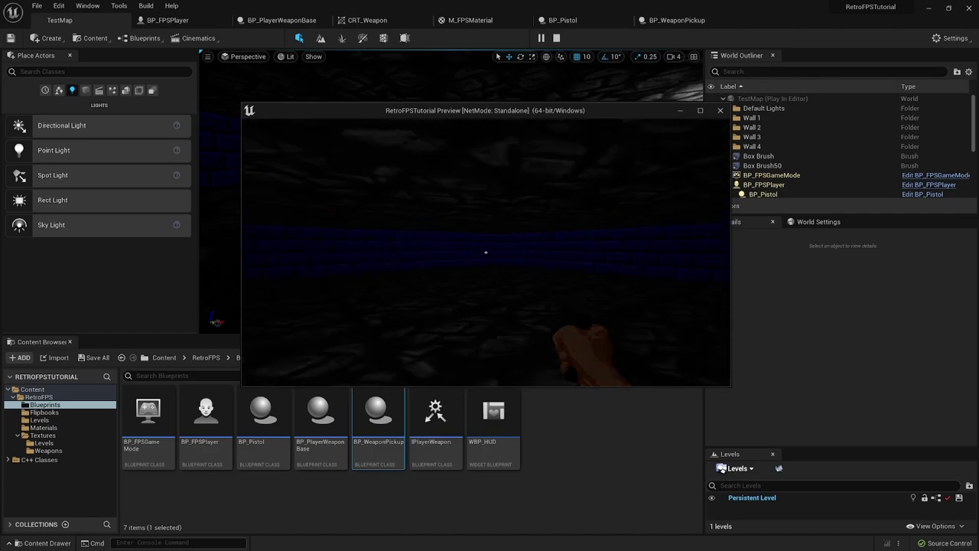
key(w)
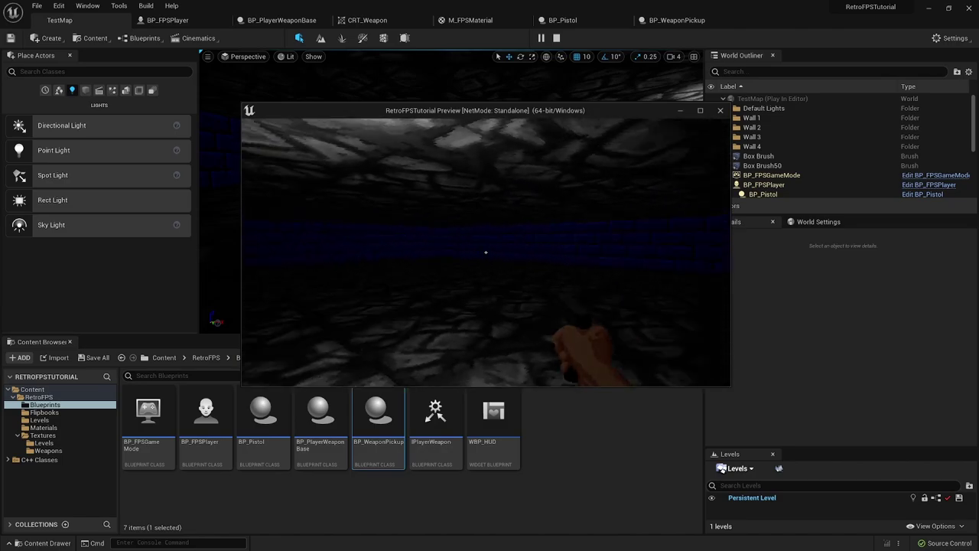
key(w)
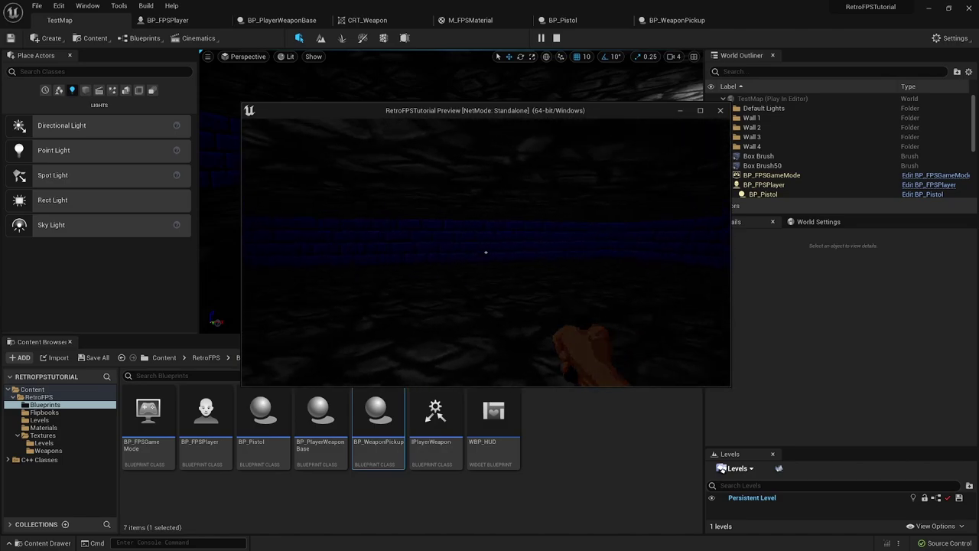
key(w)
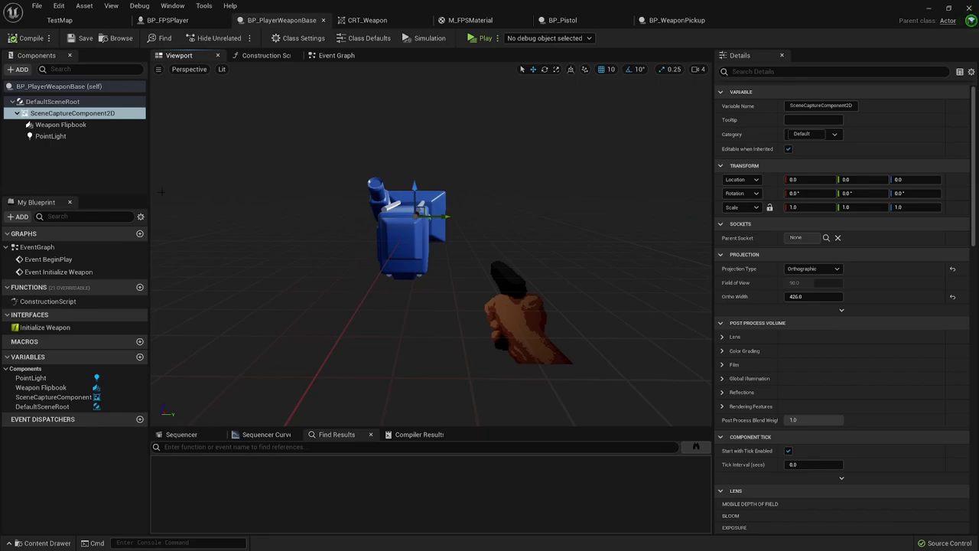
In BP_PlayerWeaponBase, add an Actor Sequence component named Weapon Bob.
click(52, 125)
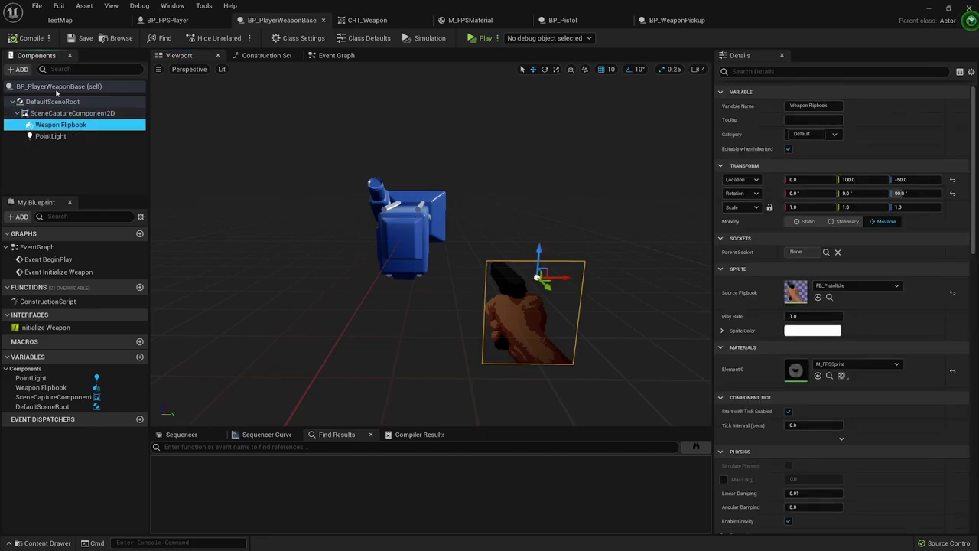
click(17, 69)
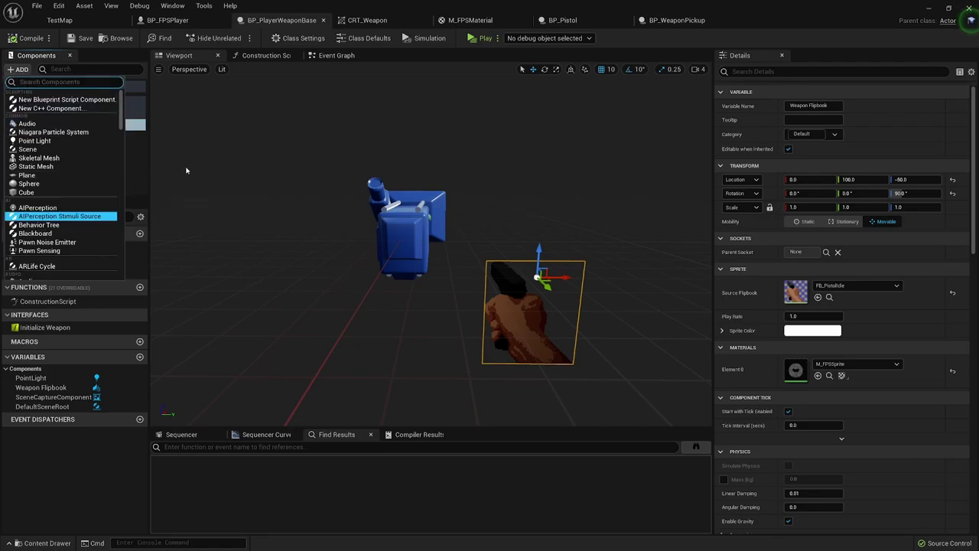
text(ac)
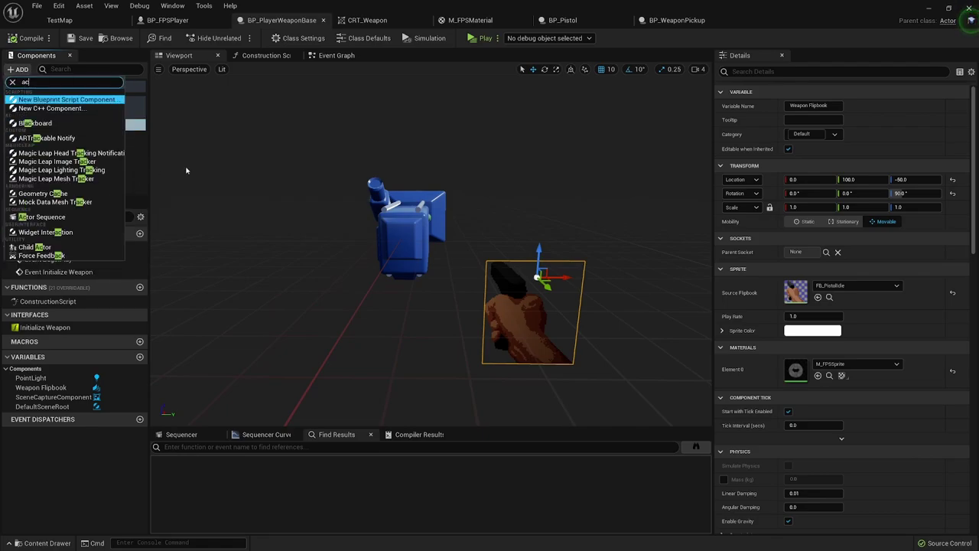
text(tor se)
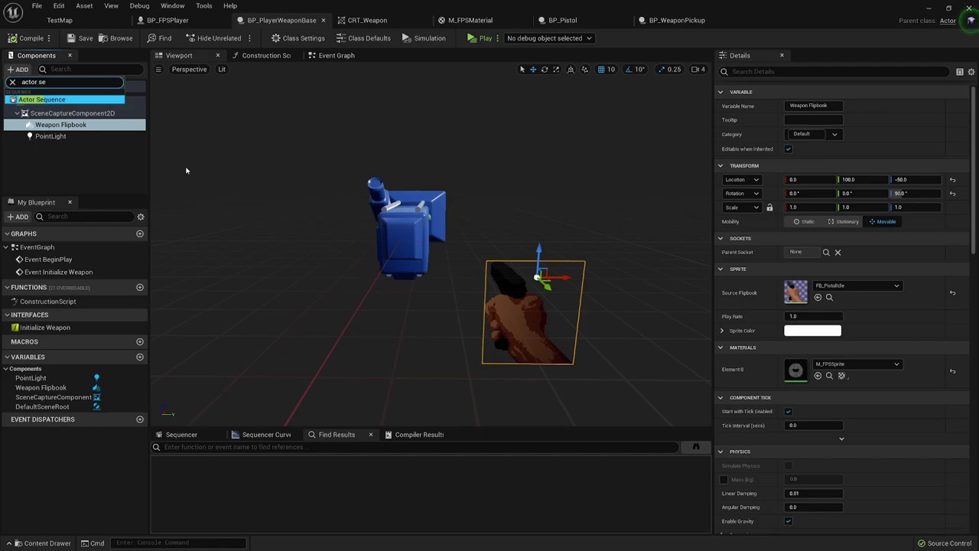
click(69, 99)
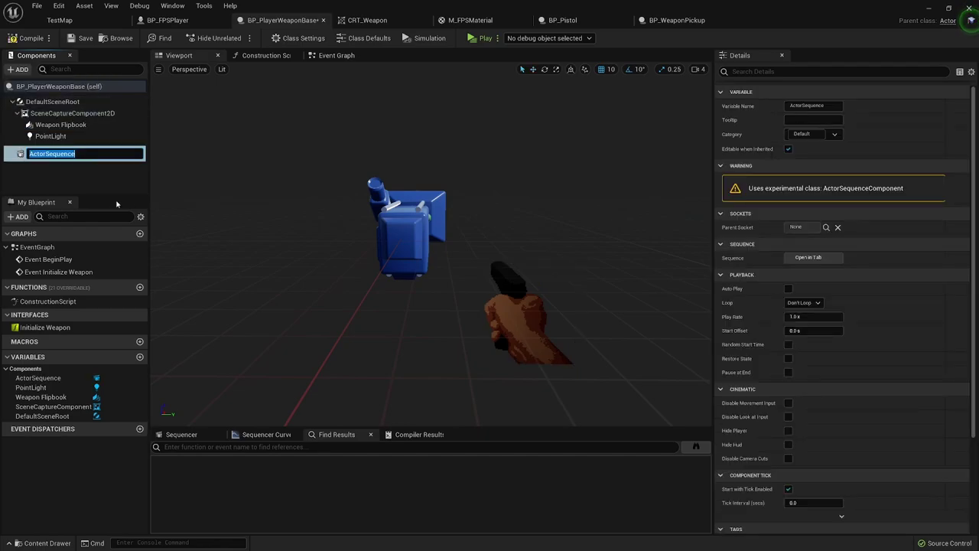
text(Weapon Bob)
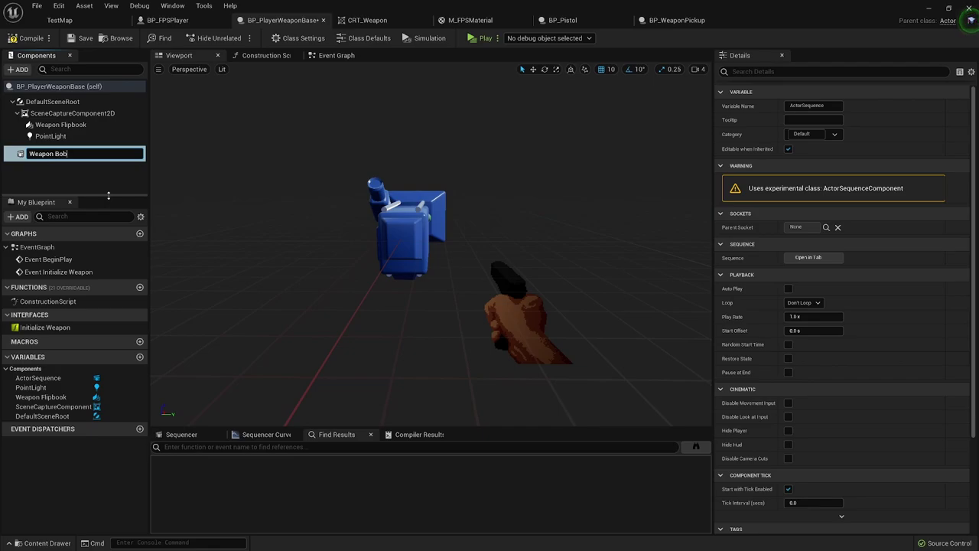
key(Return)
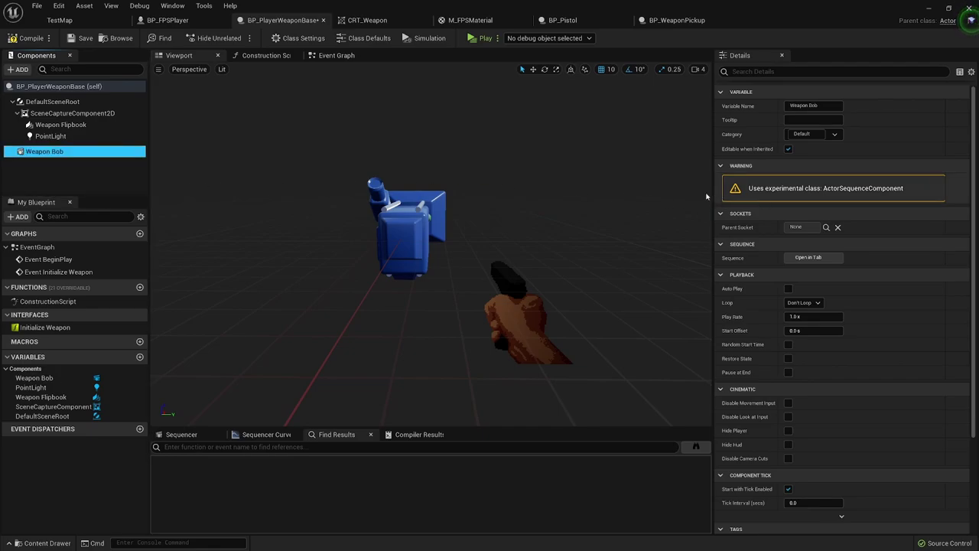
Open the Weapon Bob sequence in an enlarged Sequencer area and set its display rate to 15 fps.
drag(713, 196, 695, 197)
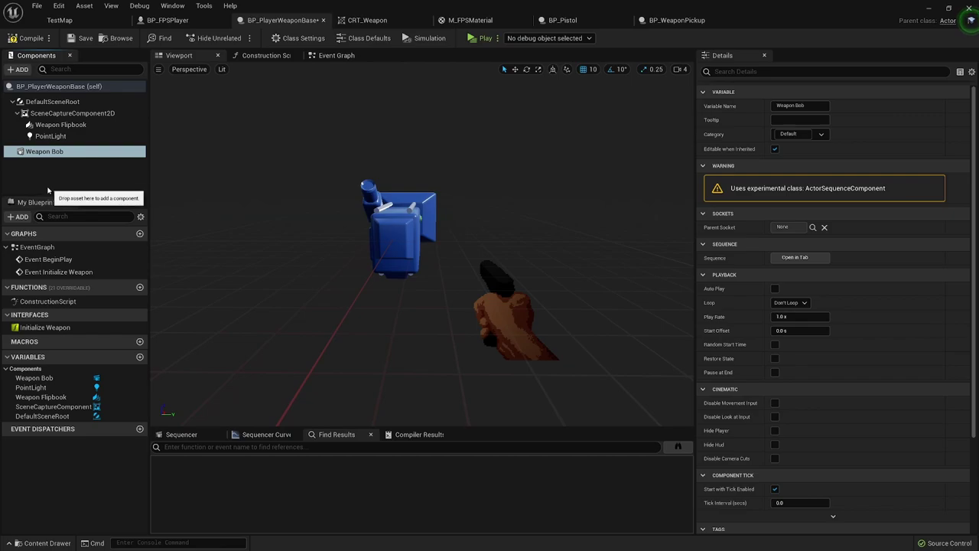
click(796, 257)
drag(420, 428, 420, 351)
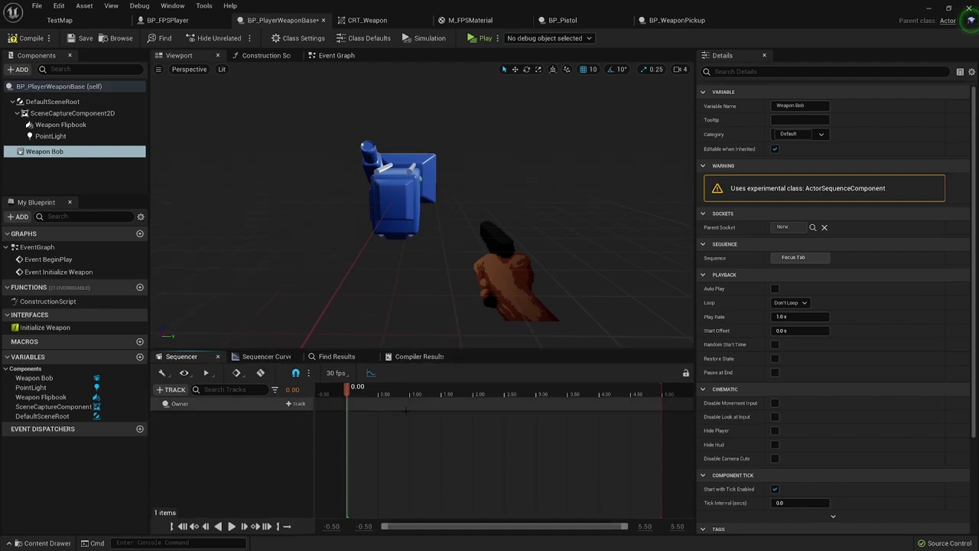
mouse_move(349, 394)
mouse_down()
mouse_move(374, 395)
mouse_move(349, 397)
mouse_up()
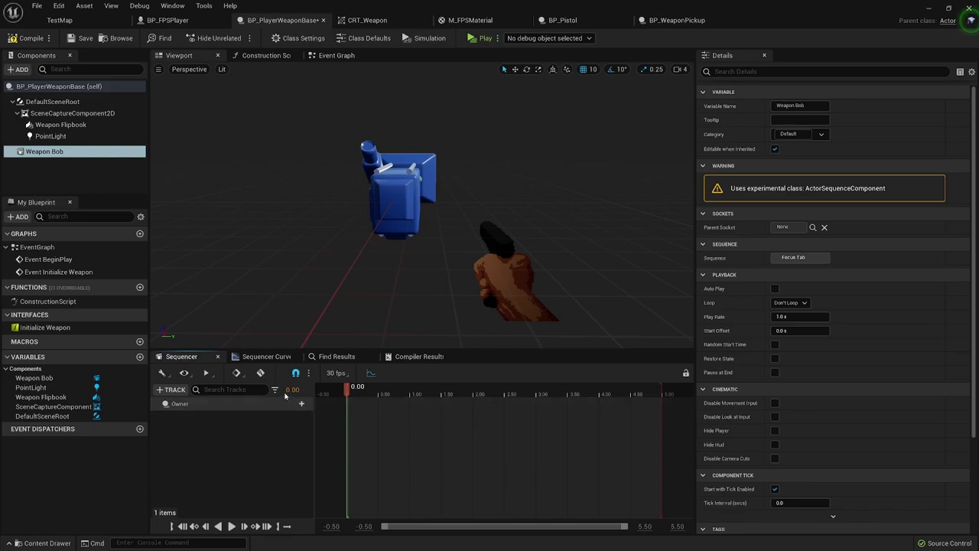
click(338, 373)
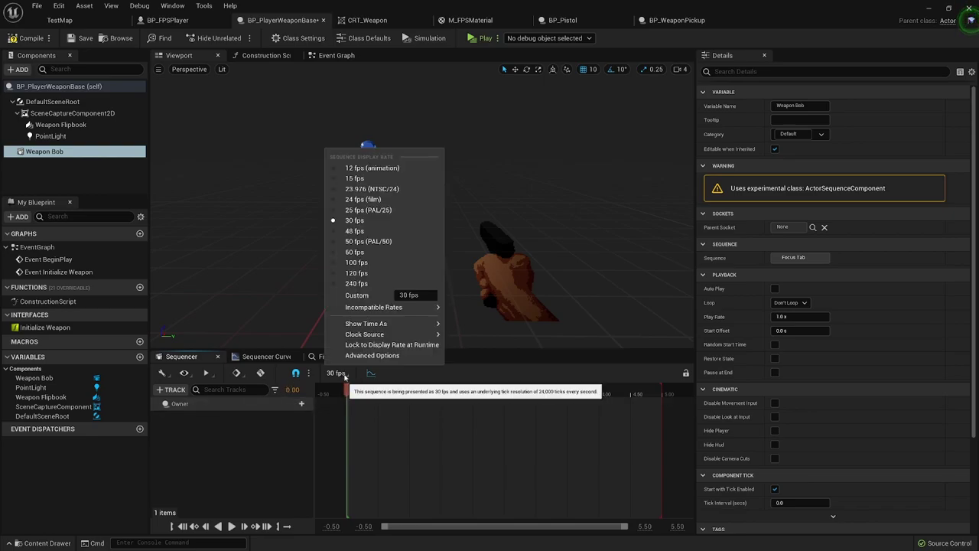
click(367, 178)
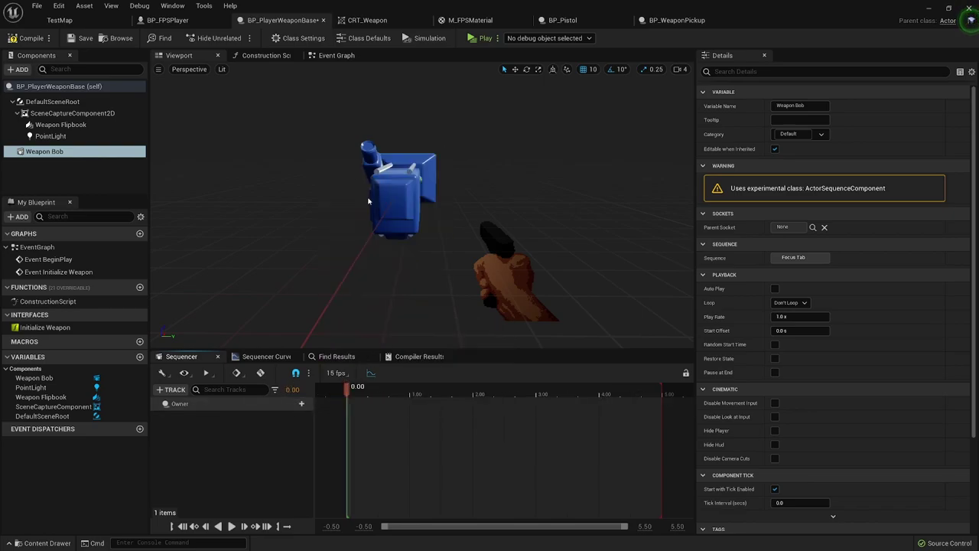
Add the Weapon Flipbook component to the Weapon Bob sequence and give it a Transform track.
click(172, 390)
mouse_move(188, 405)
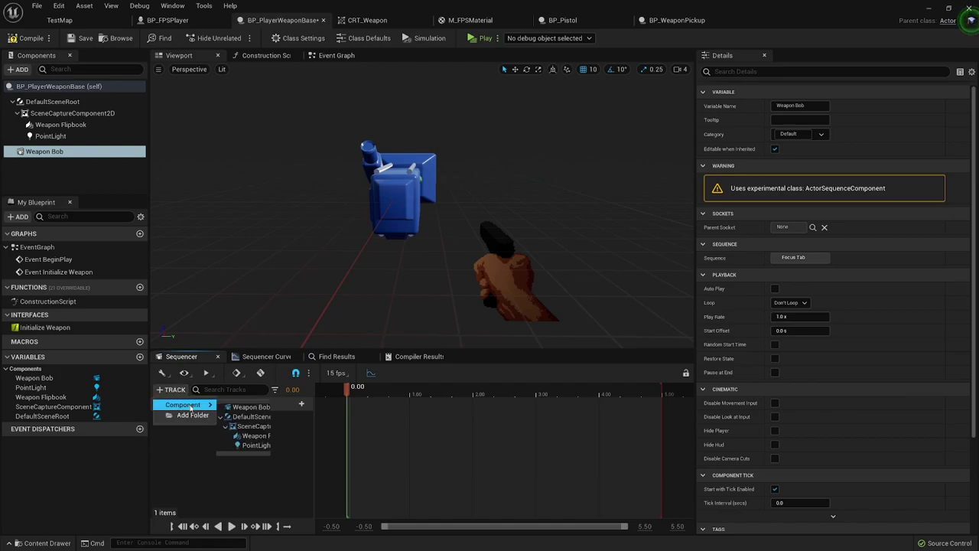
click(256, 436)
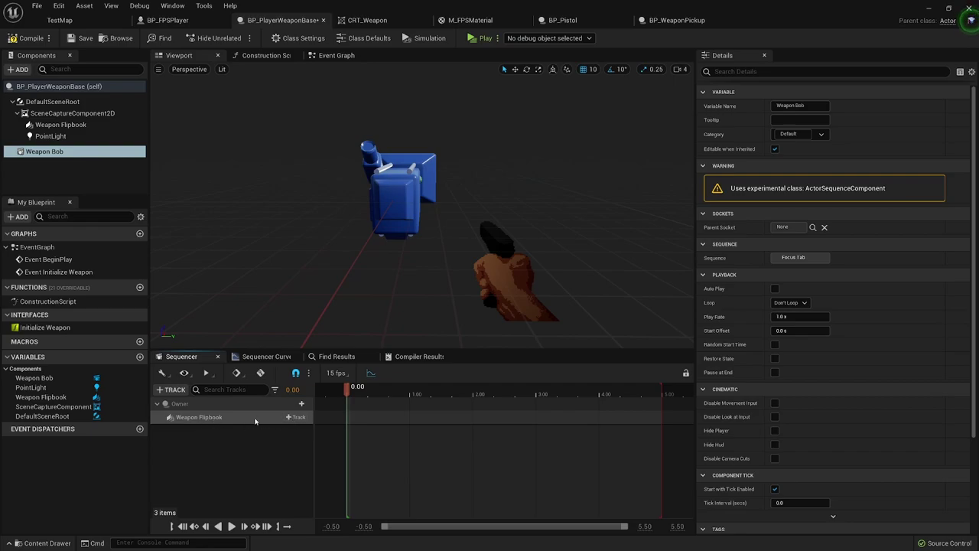
click(296, 417)
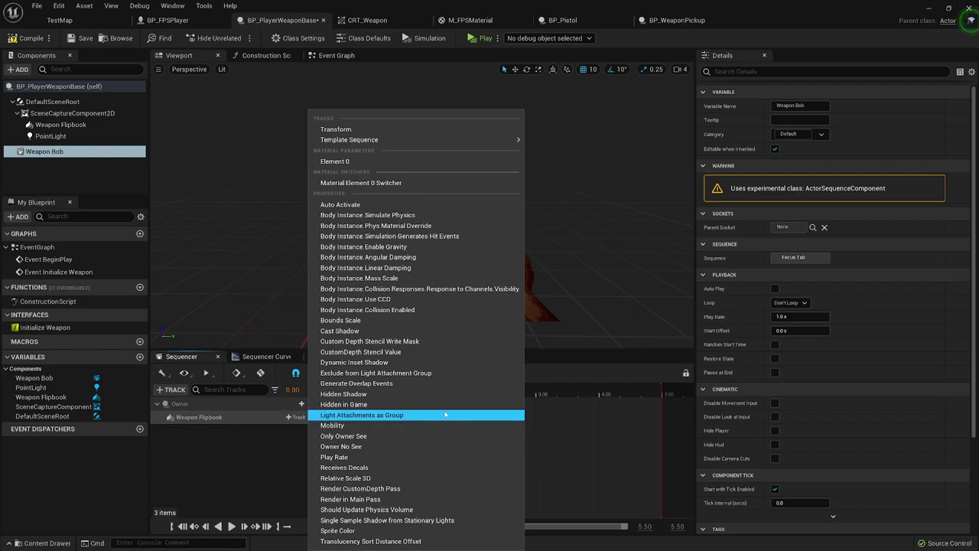
click(393, 130)
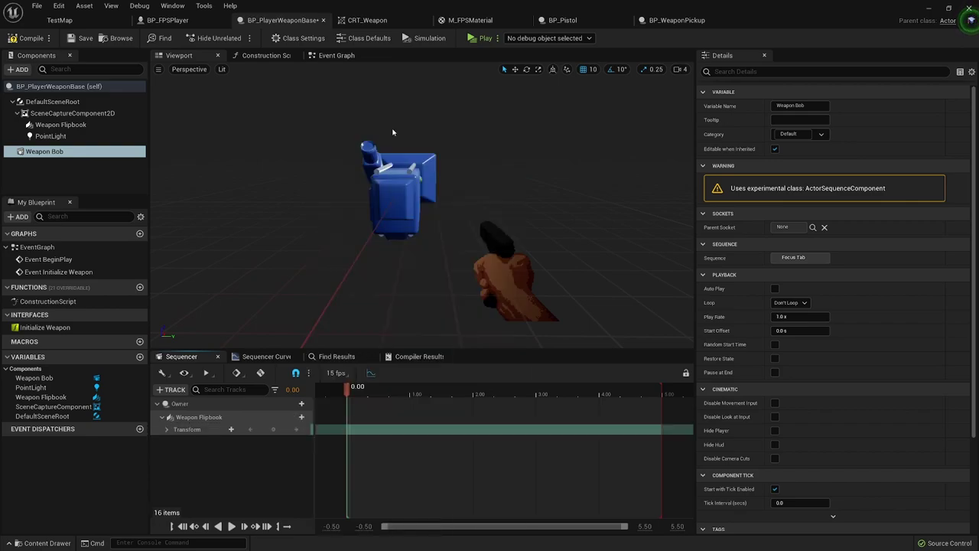
Add keys for the Weapon Flipbook's Y and Z location at time 0.00.
click(170, 430)
click(172, 439)
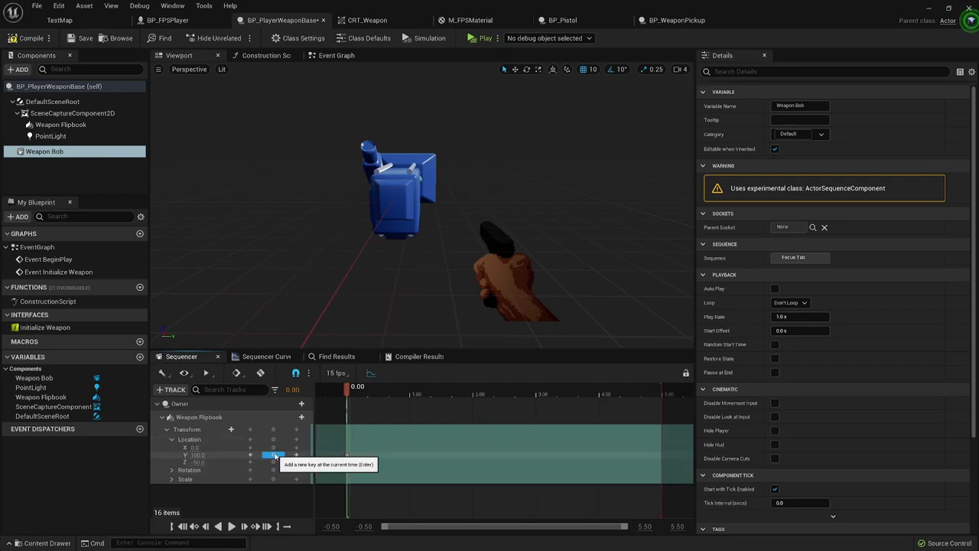
click(273, 455)
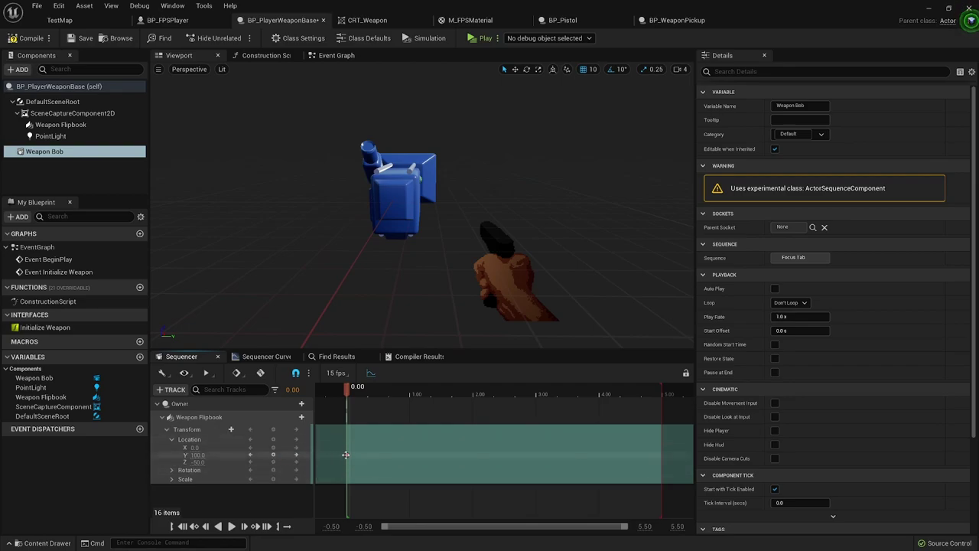
click(273, 463)
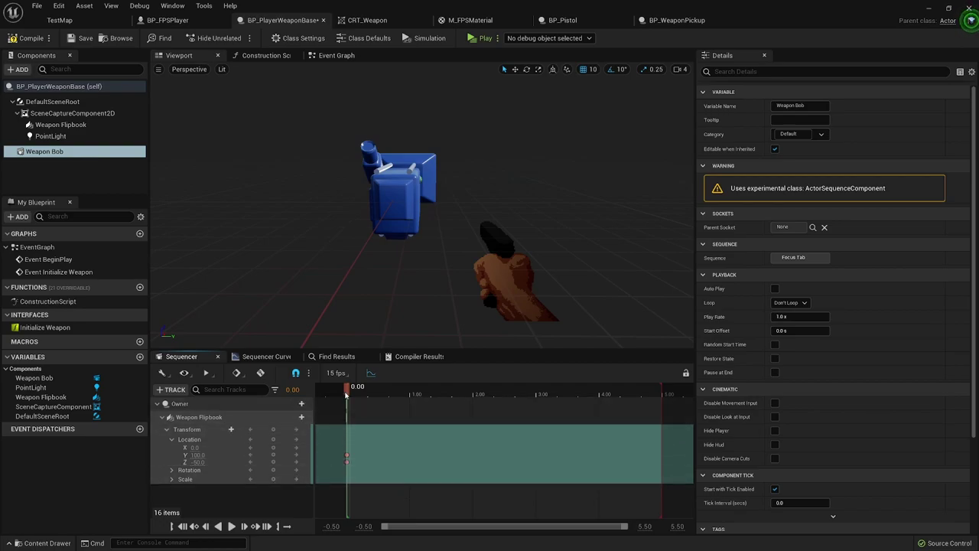
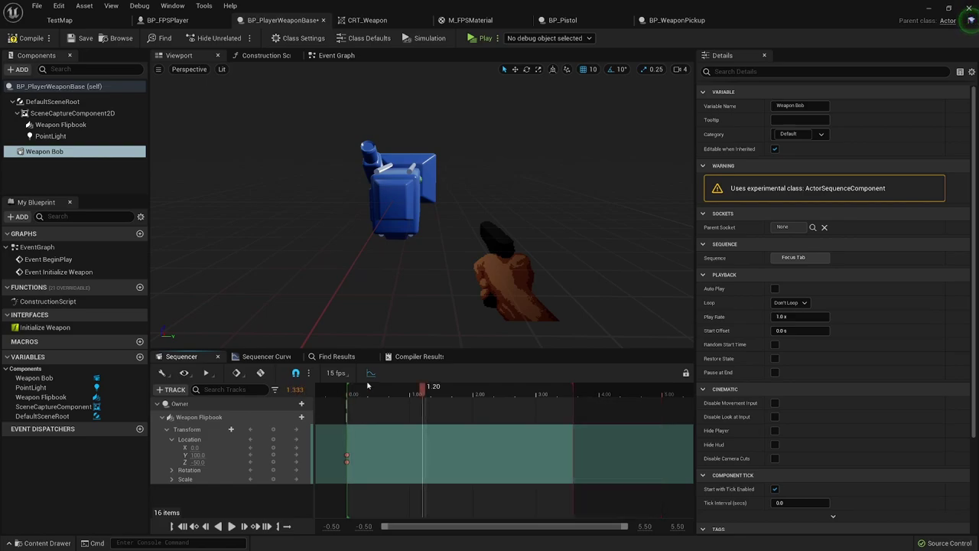
Shorten the Weapon Bob sequence so that its playback range ends at 1.3333 seconds.
key(Return)
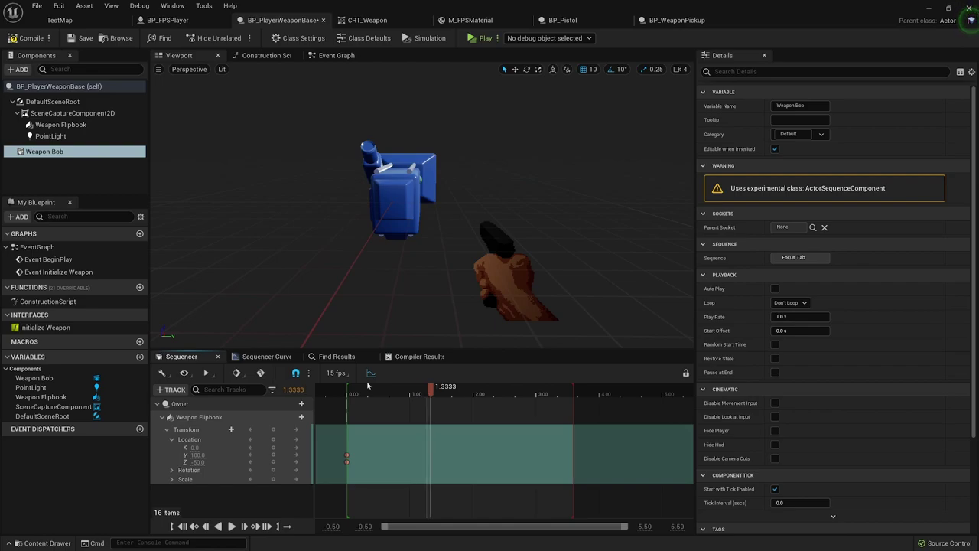
click(575, 391)
drag(575, 391, 375, 398)
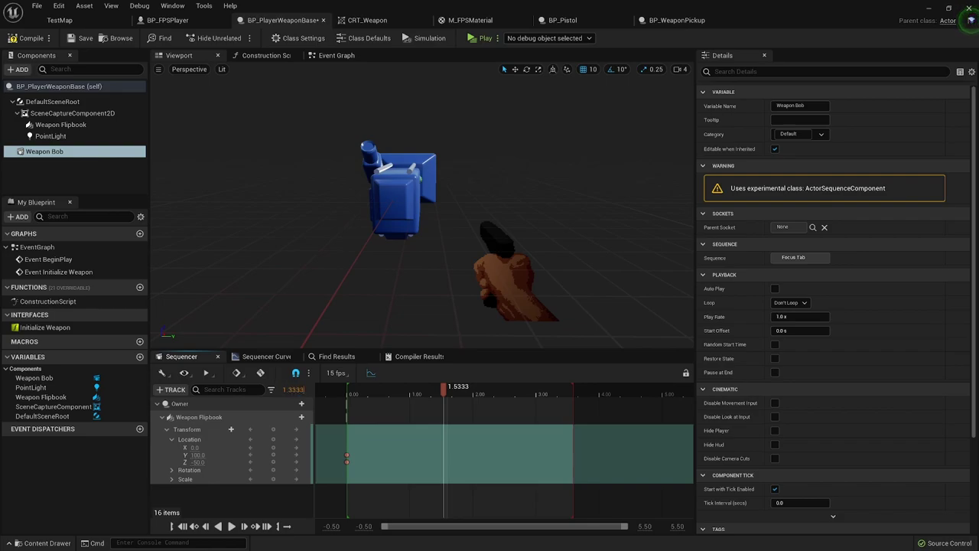
key(Return)
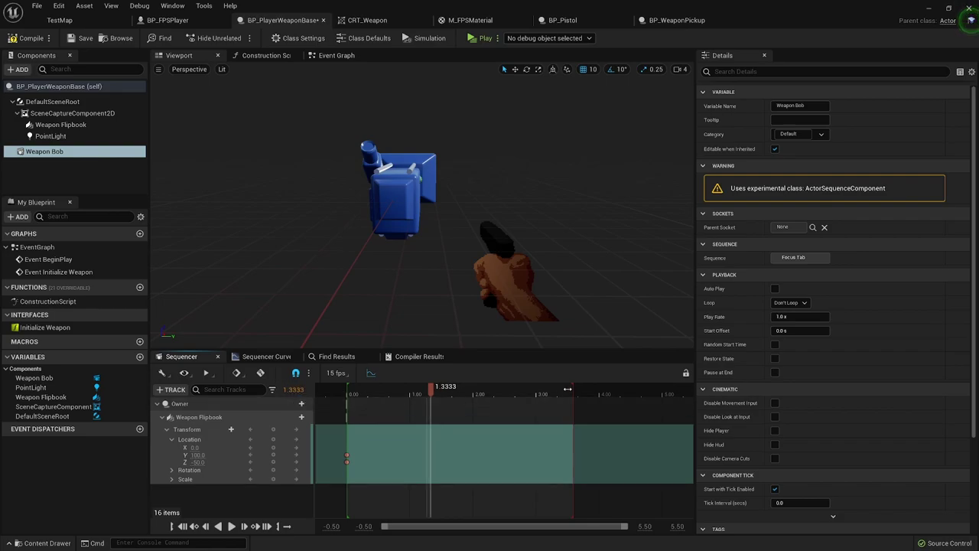
drag(566, 389, 430, 394)
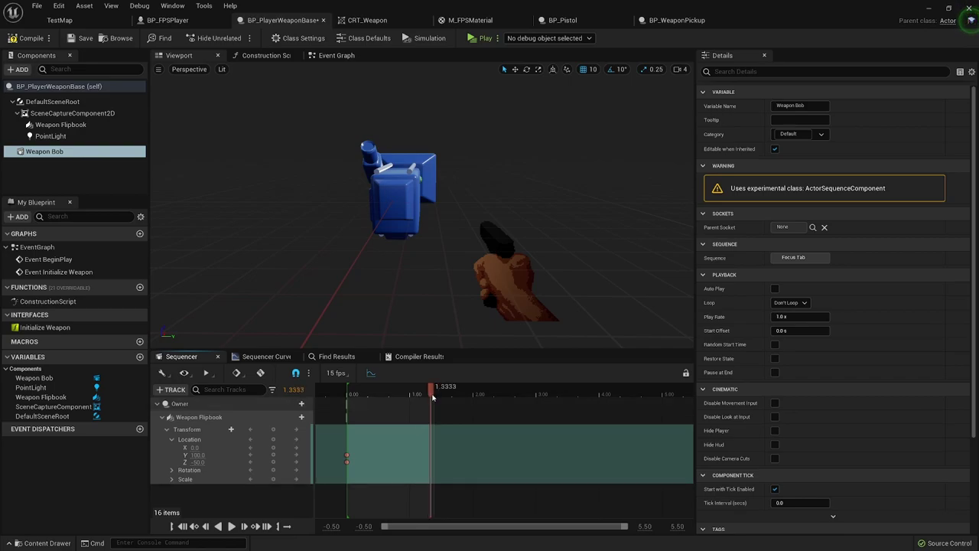
At 0.3333 seconds, key the Weapon Flipbook's location with Y at 90 and Z at -50.
drag(430, 393, 372, 397)
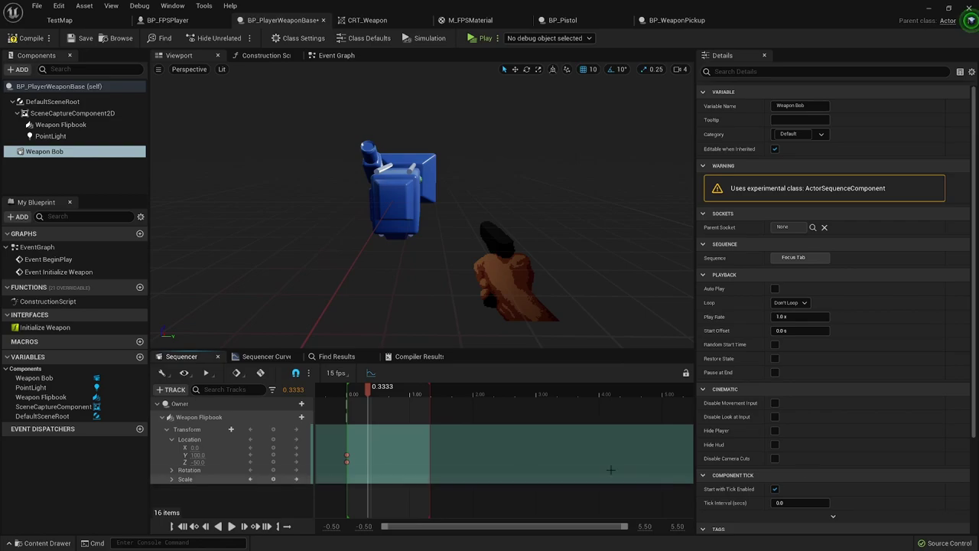
click(274, 455)
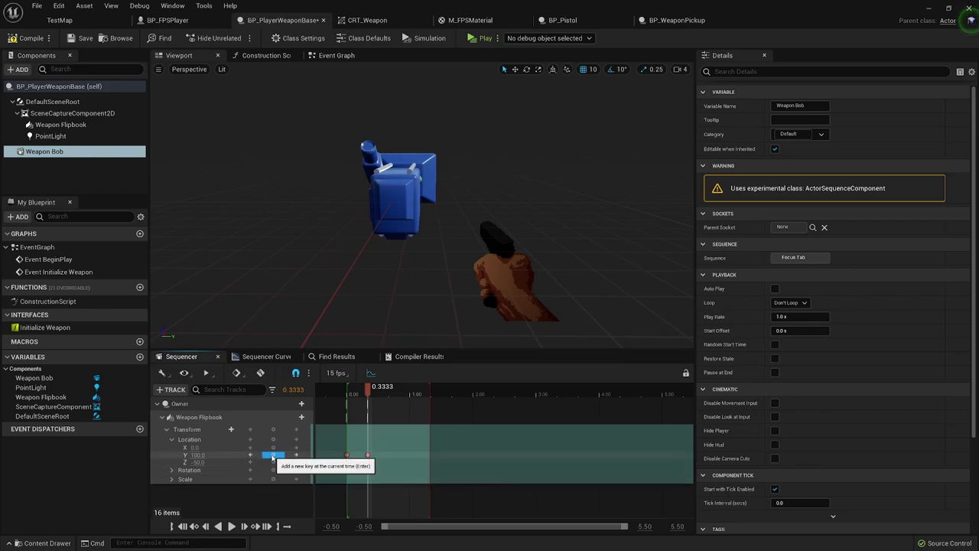
click(197, 455)
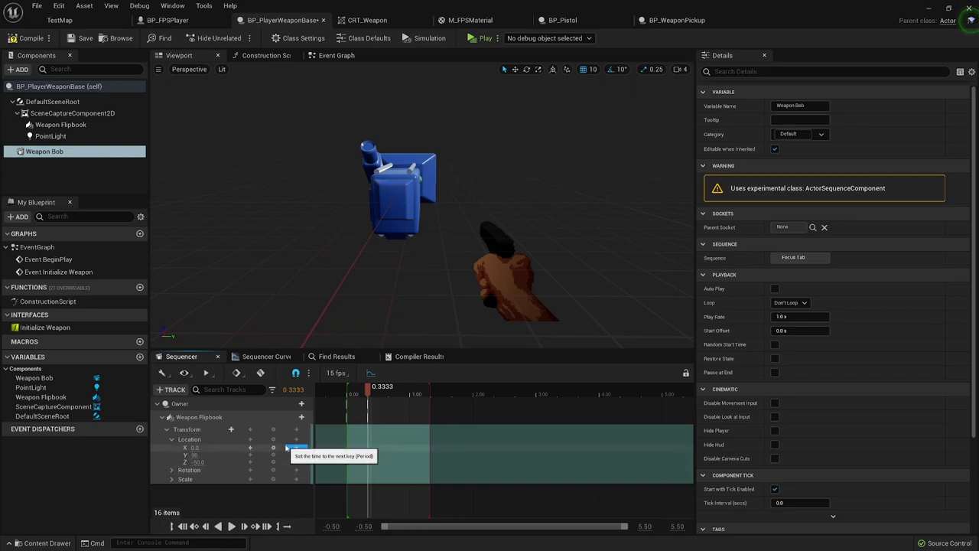
text(50)
key(Return)
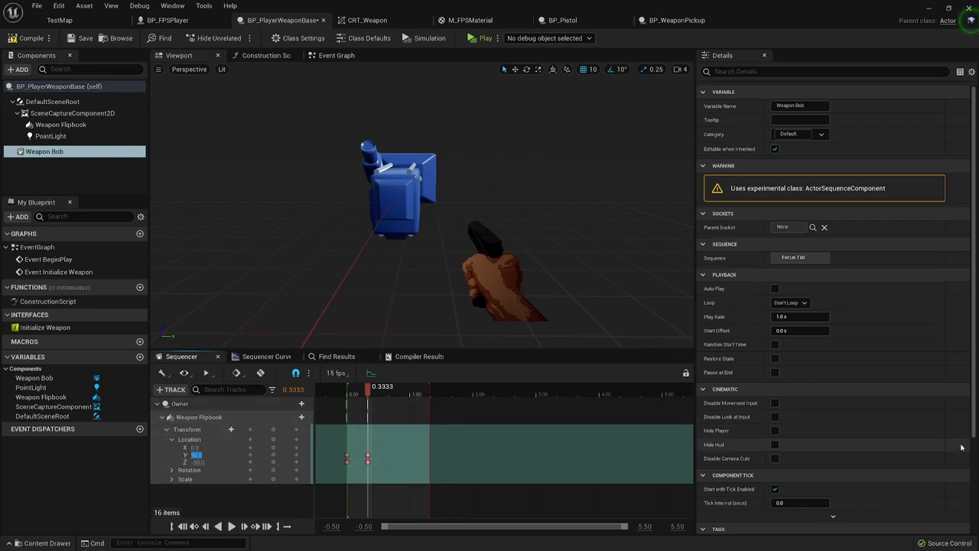
At 0.6667 seconds, key the Weapon Flipbook's location with Y at 100 and Z at -50.
drag(370, 391, 392, 396)
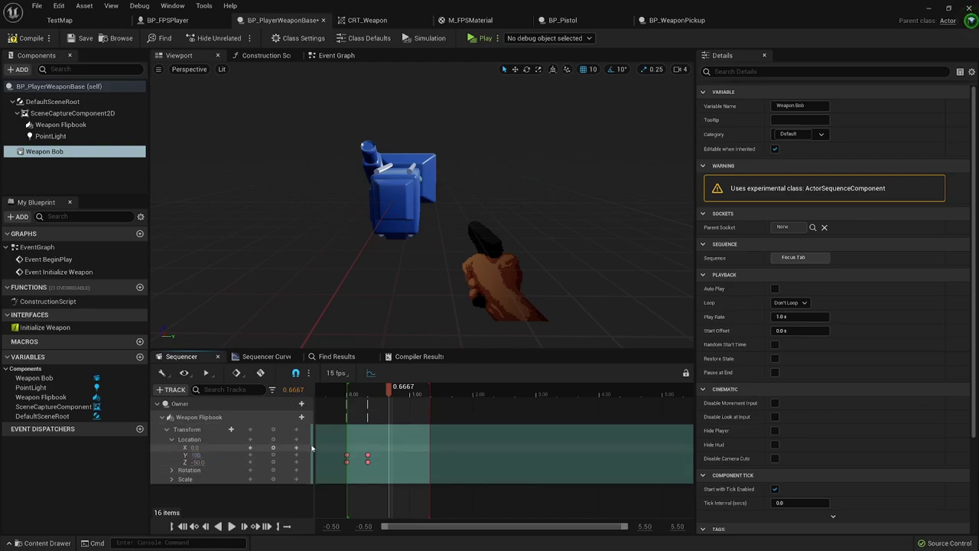
key(Return)
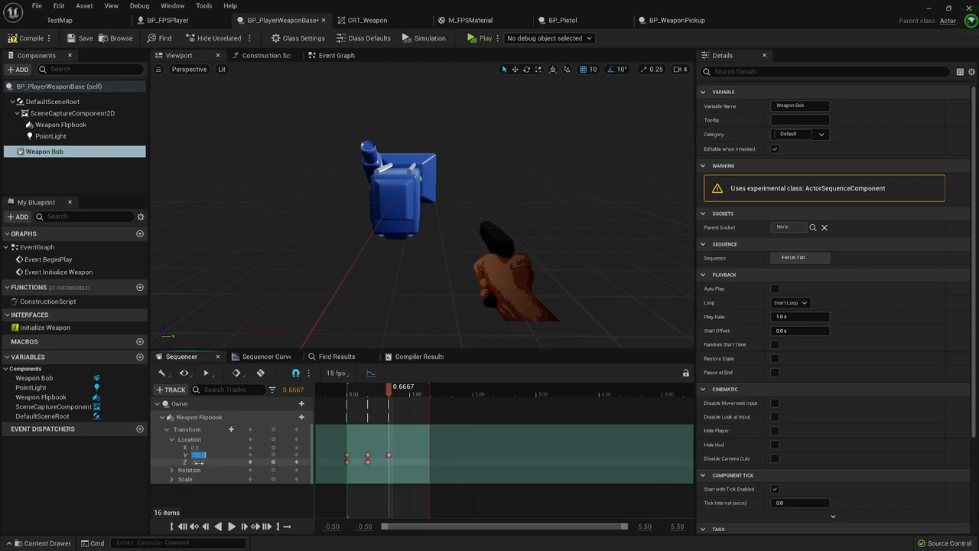
click(273, 462)
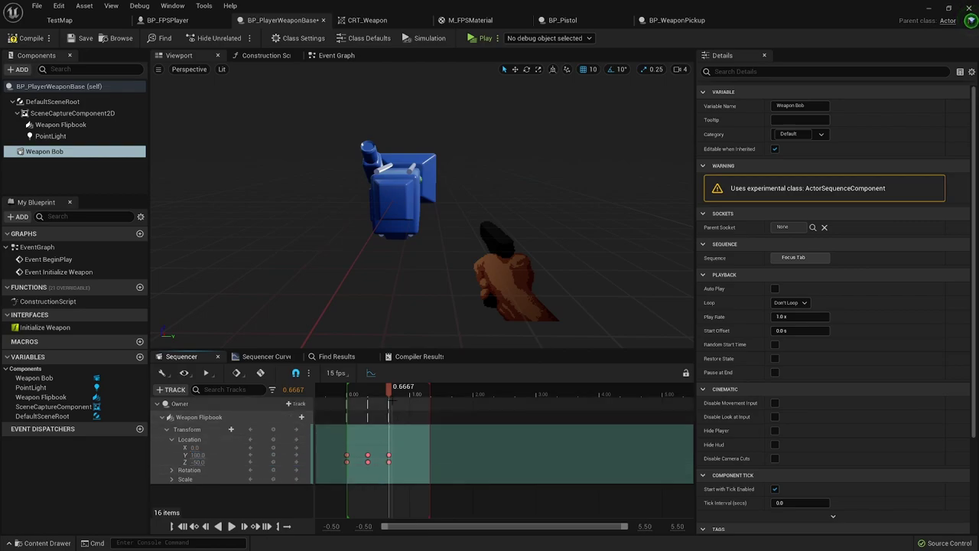
At 1.00 second, key the Weapon Flipbook's location with Y at 110 and Z at -50.
drag(390, 392, 412, 395)
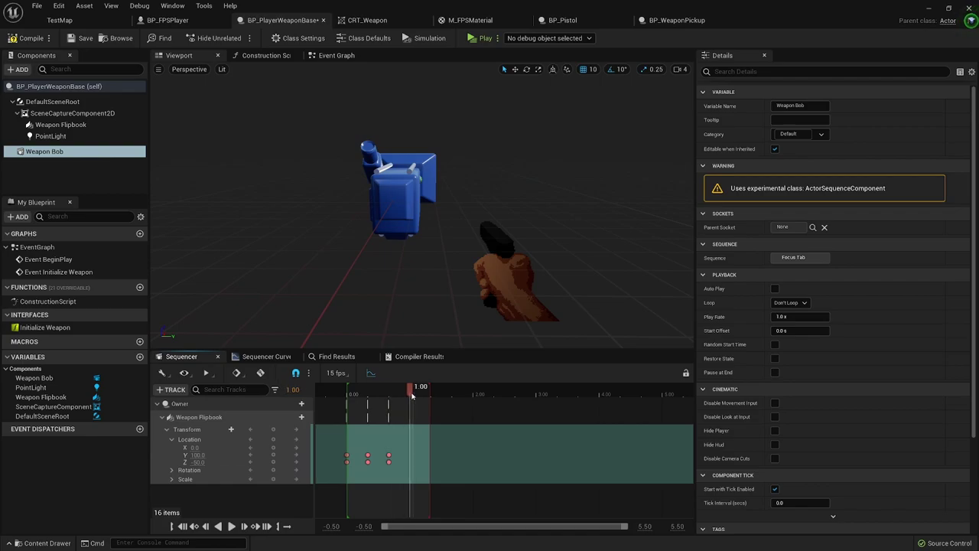
click(192, 455)
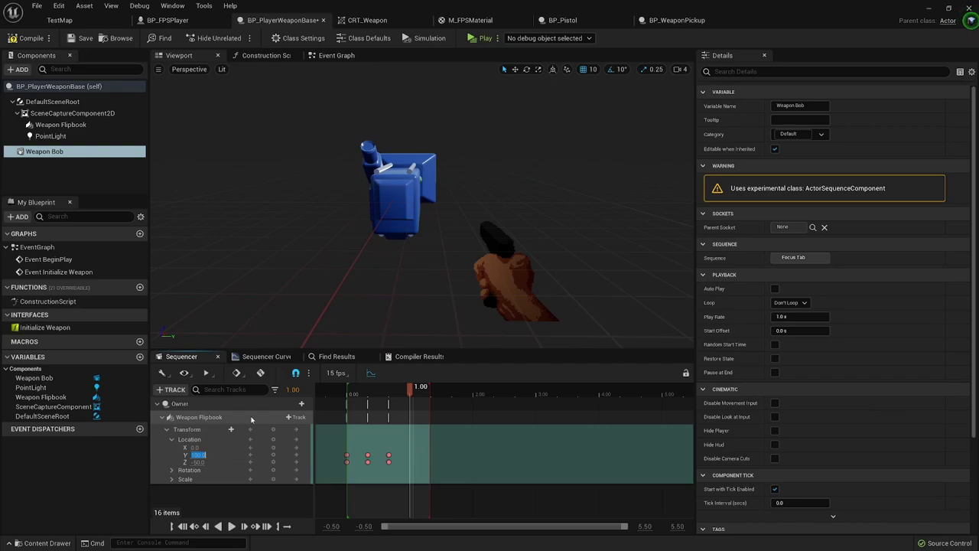
text(110)
key(Return)
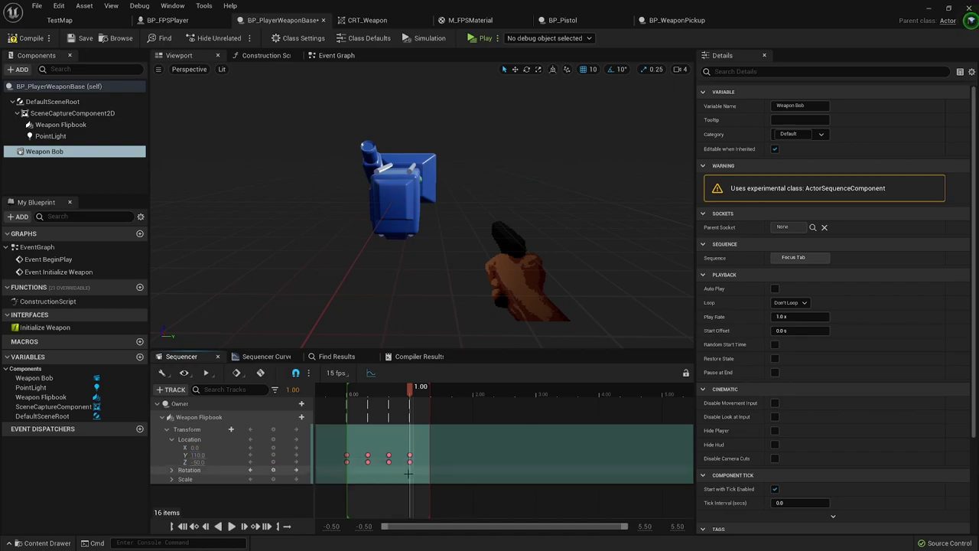
At 1.3333 seconds, key the Weapon Flipbook's location with Y at 100 and Z at -50, and scrub through the motion.
drag(411, 388, 431, 390)
click(198, 454)
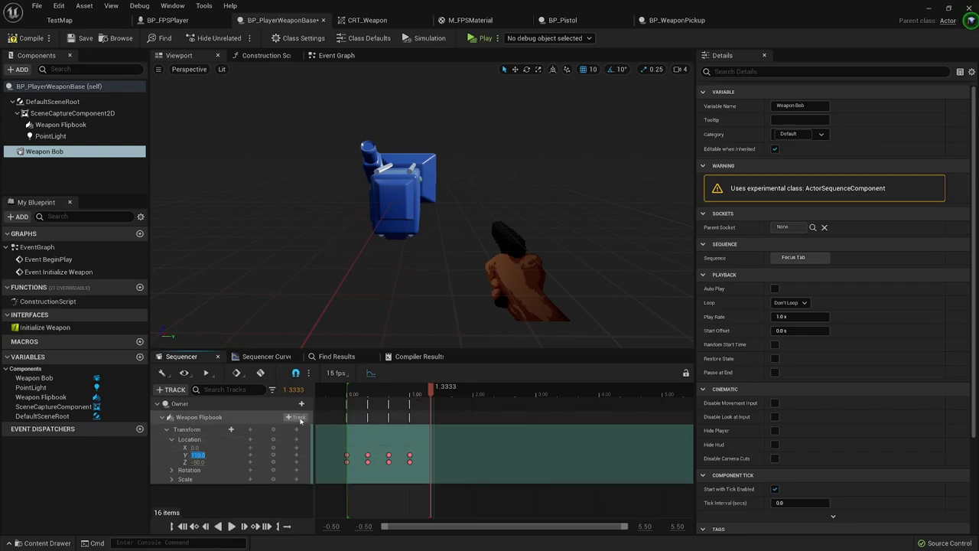
text(100)
key(Return)
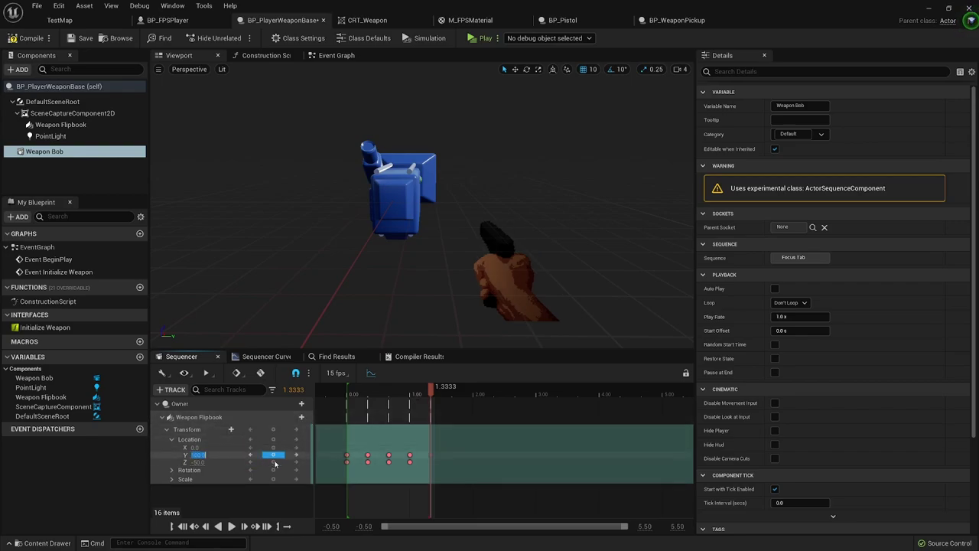
click(273, 463)
drag(431, 391, 377, 417)
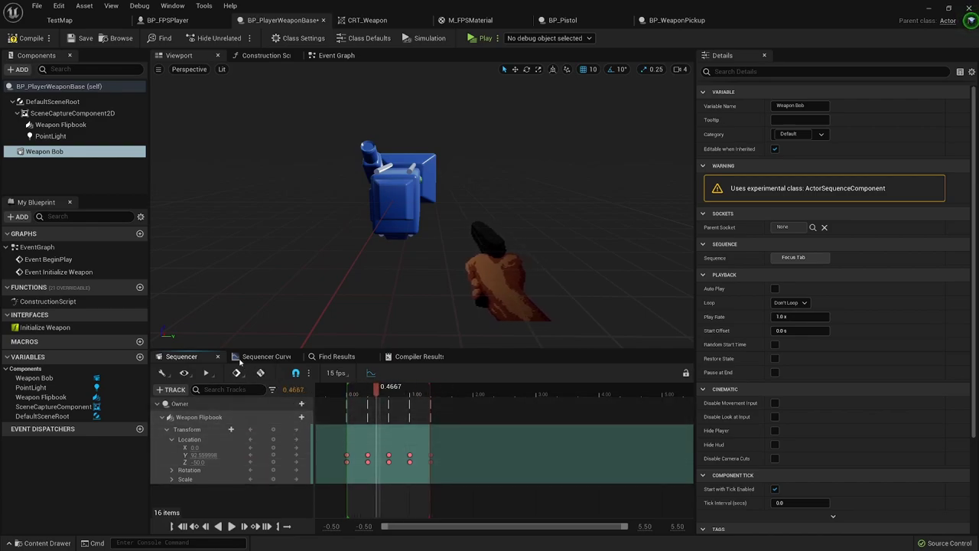
Open the sequence's curve editor and display the Weapon Flipbook's Location Y curve after checking the Z curve.
click(266, 357)
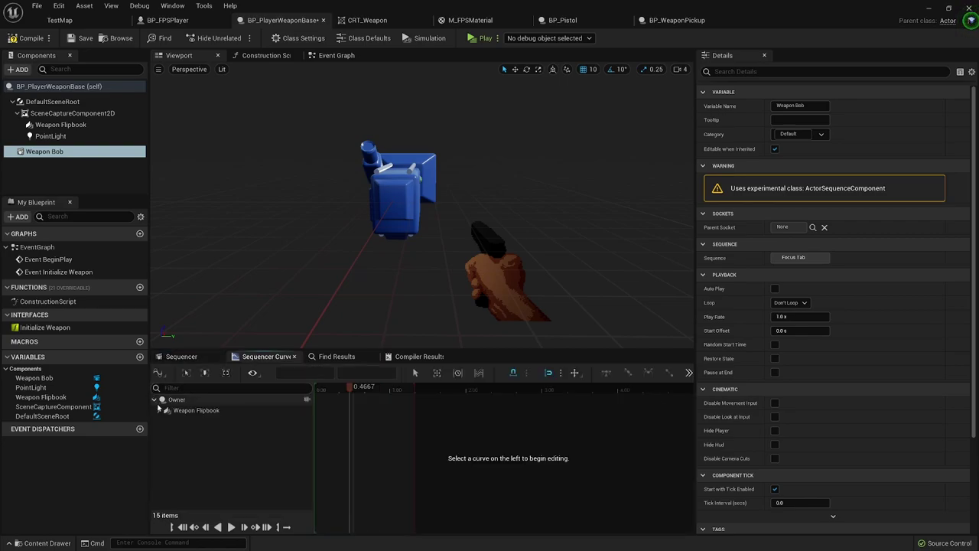
click(159, 410)
click(163, 421)
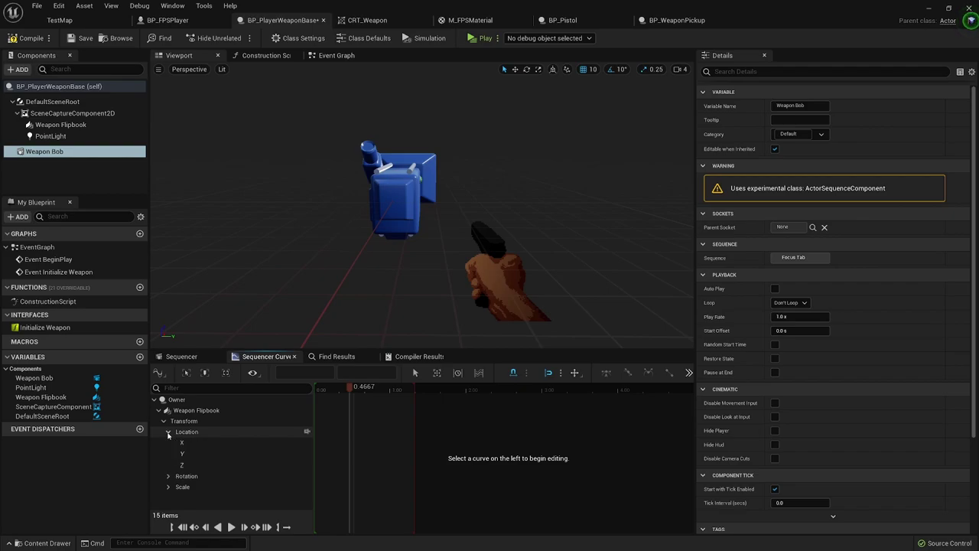
click(184, 432)
click(190, 454)
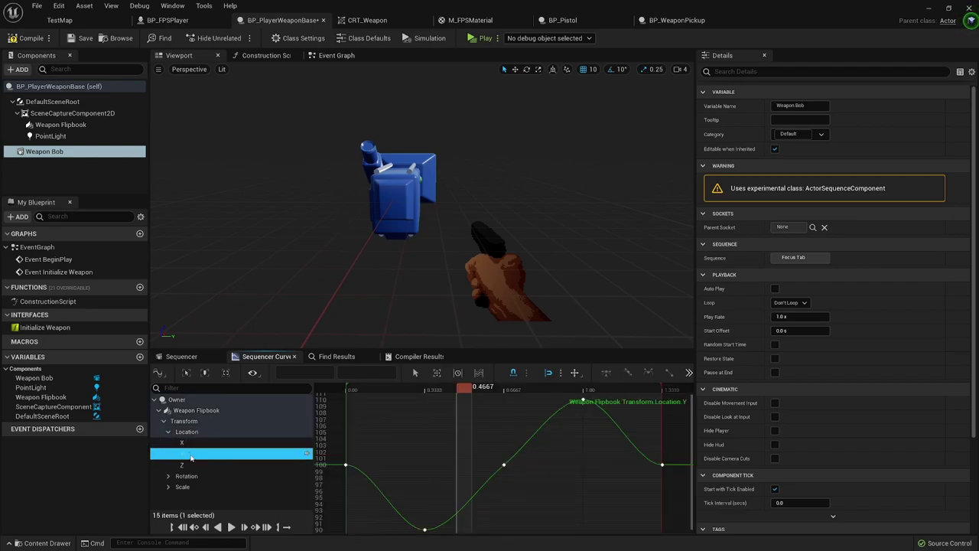
click(196, 465)
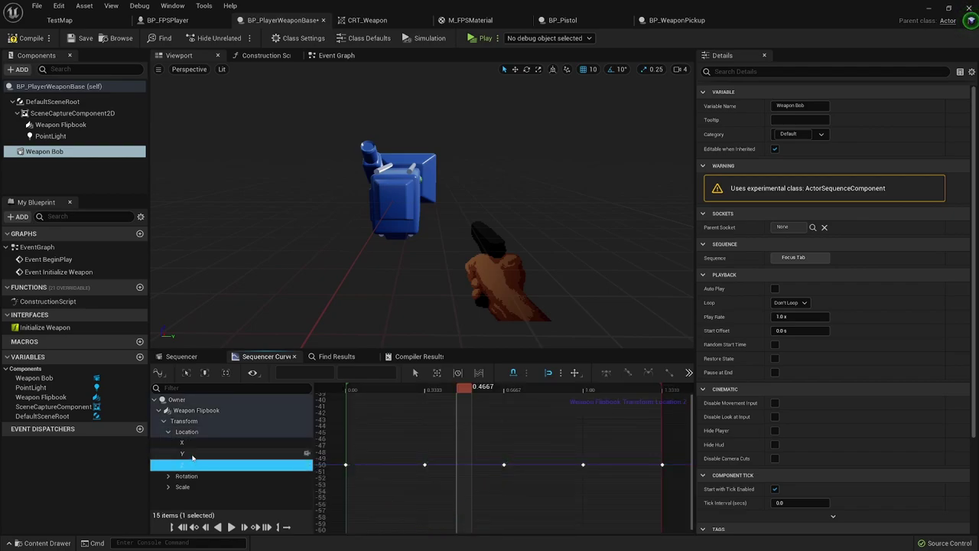
click(192, 456)
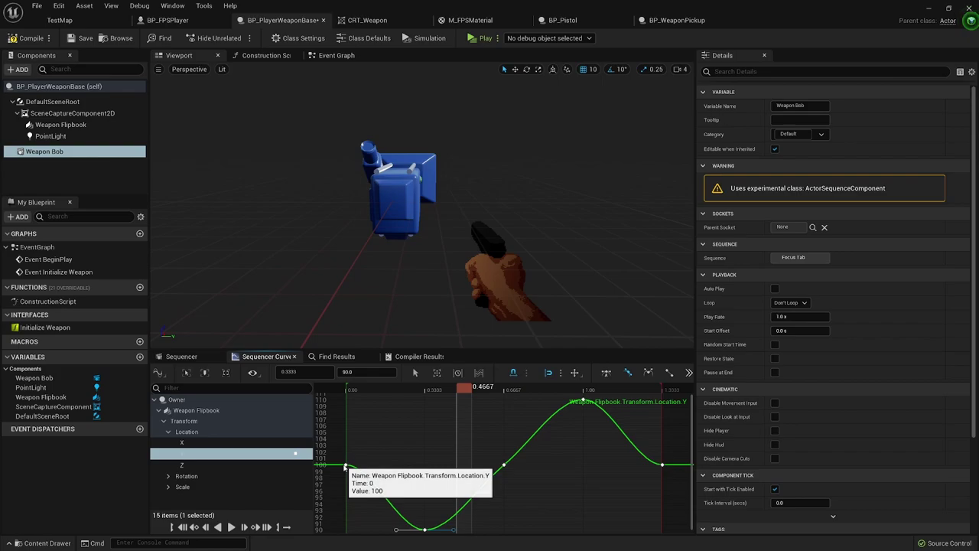
Steepen the Location Y curve's tangents at its first, middle and last keys to smooth the sideways swing, and preview it.
click(346, 465)
drag(374, 466, 368, 495)
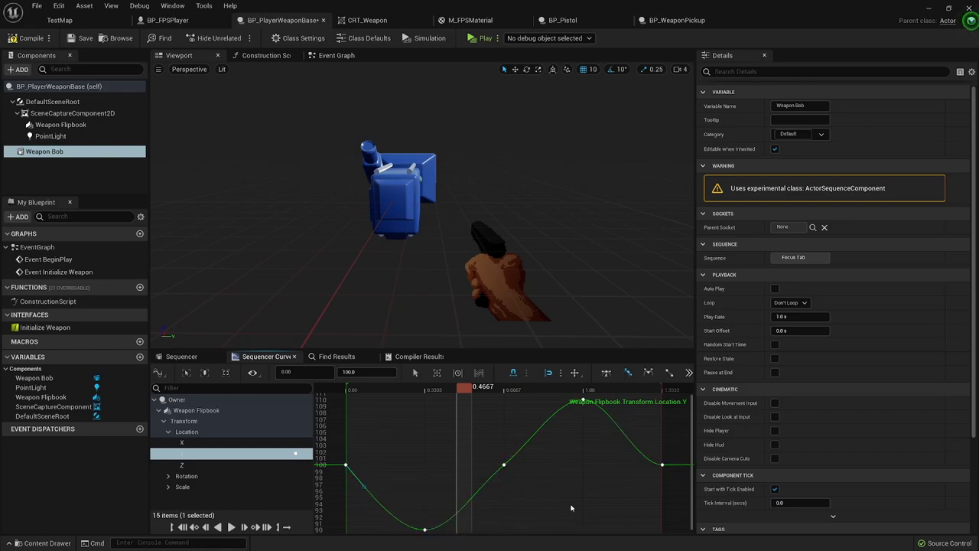
click(660, 464)
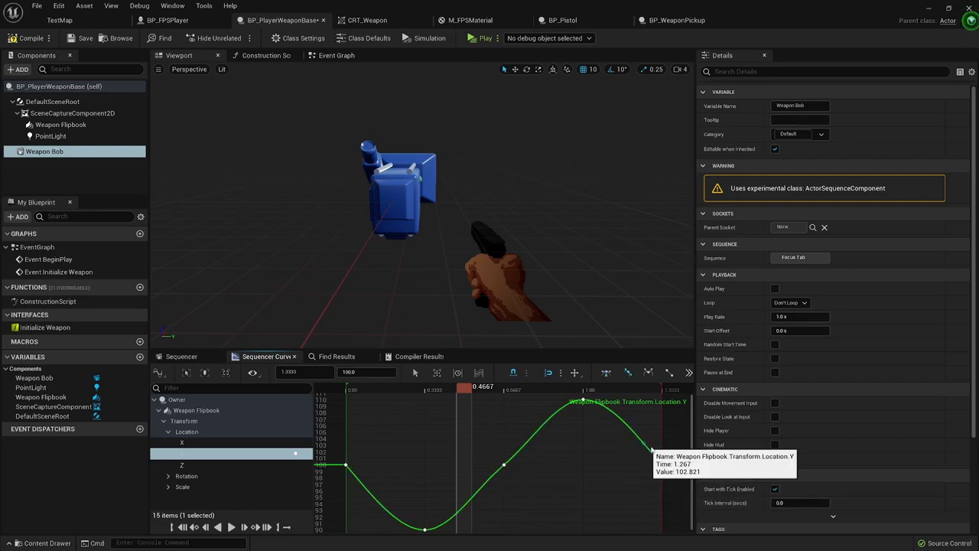
click(504, 465)
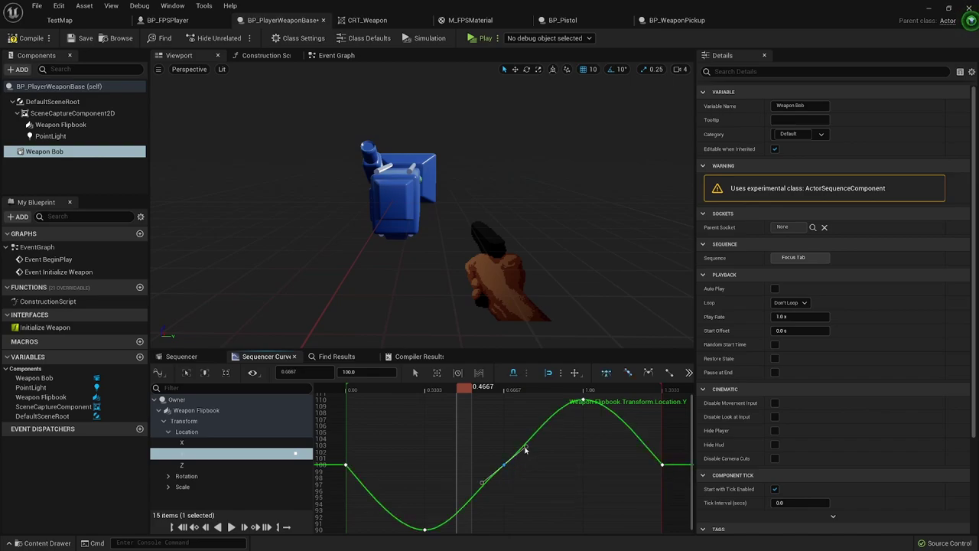
drag(525, 446, 516, 441)
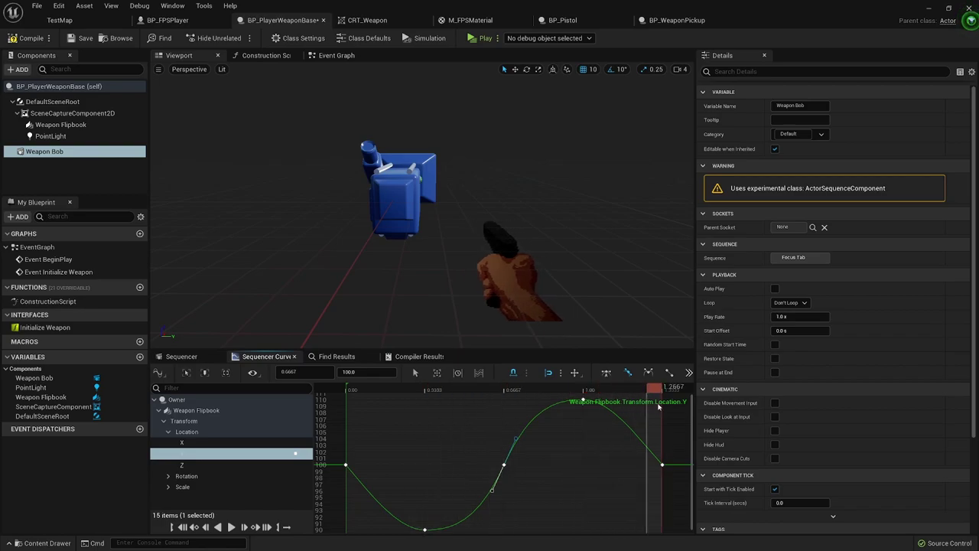
key(space)
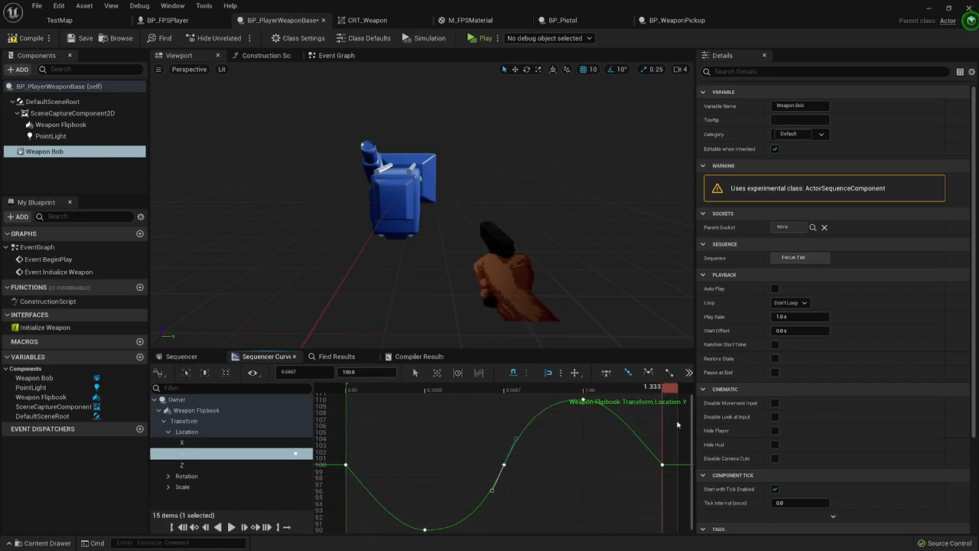
Tilt the tangents of the five Location Z keys alternately up and down to form a gentle wave around -50.
click(200, 465)
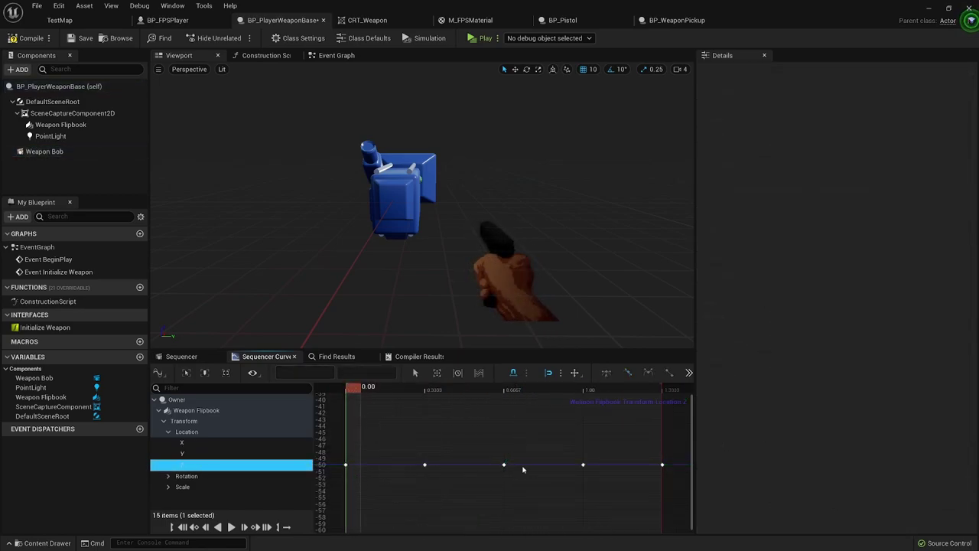
click(349, 467)
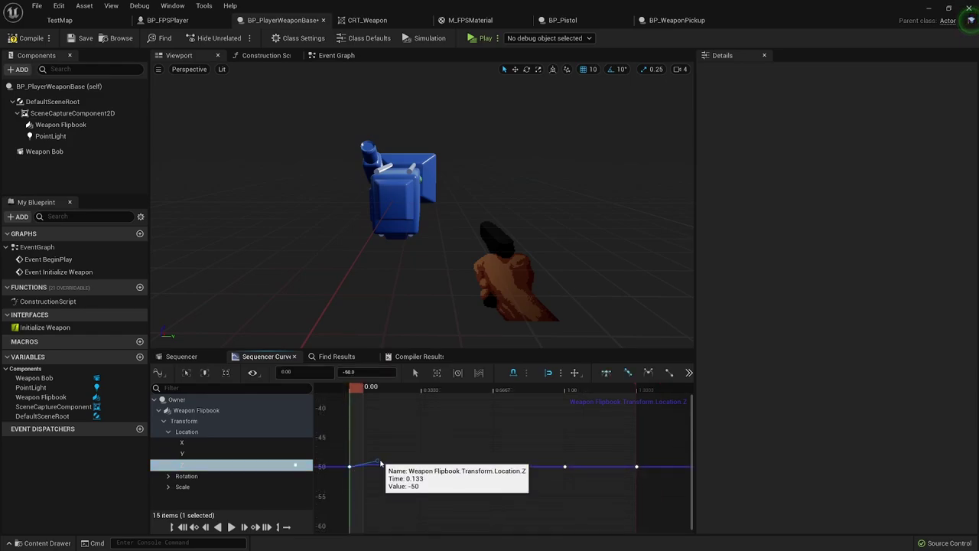
click(421, 466)
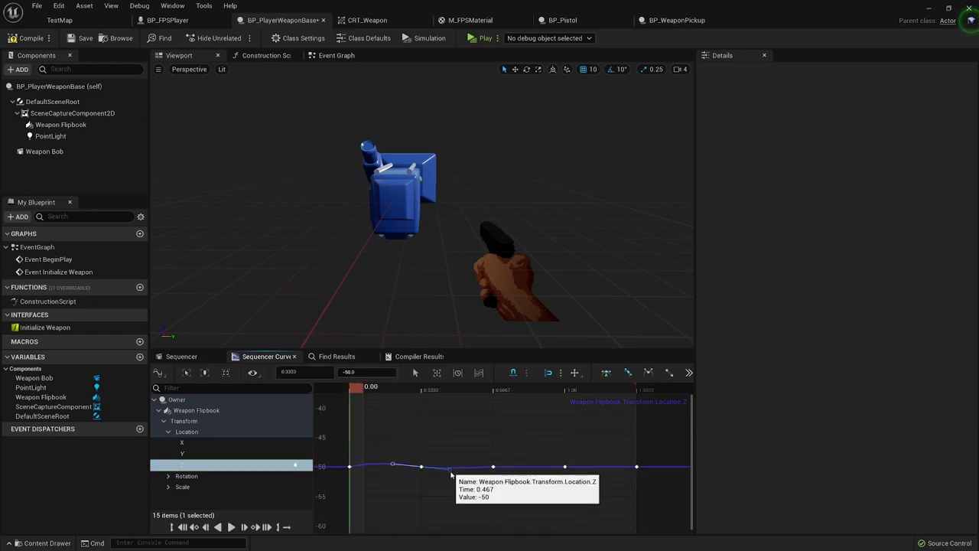
click(493, 467)
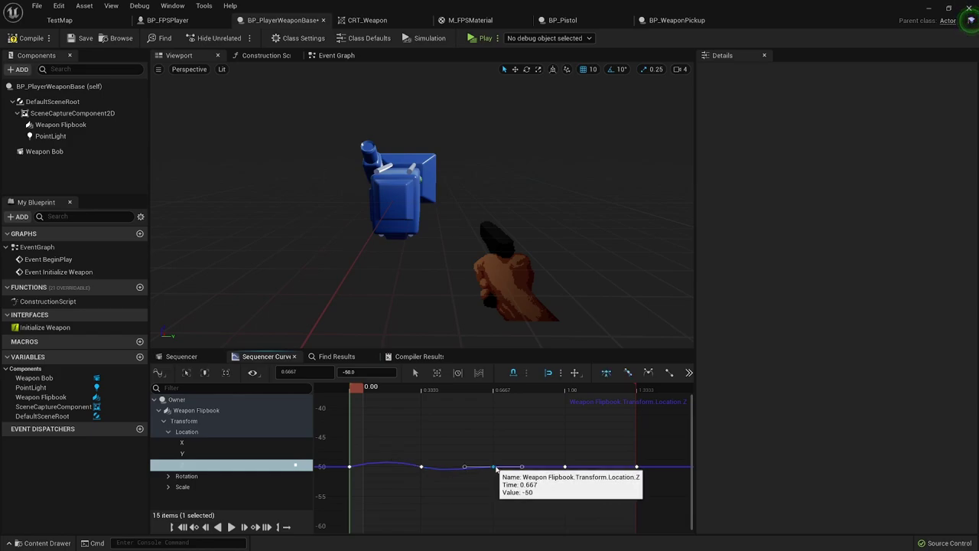
click(566, 467)
drag(593, 466, 595, 478)
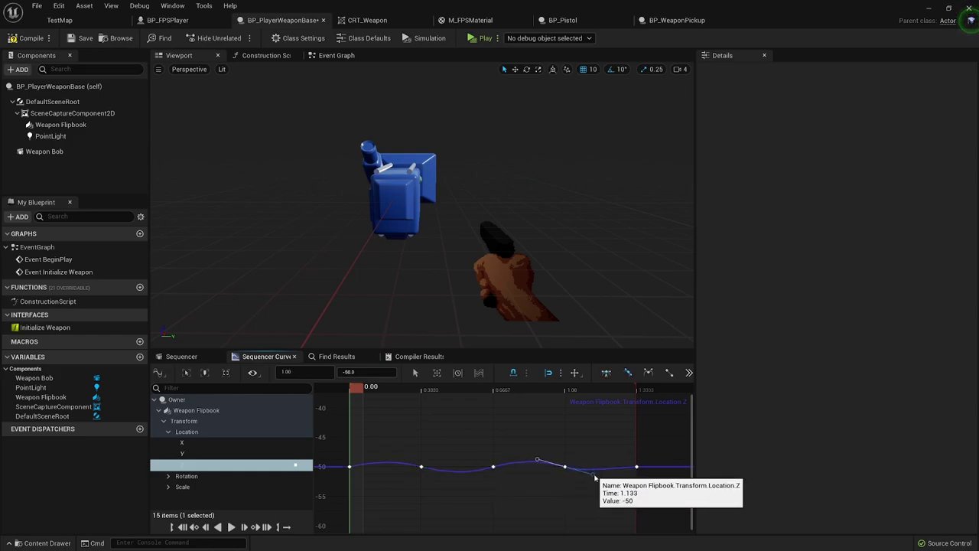
click(636, 467)
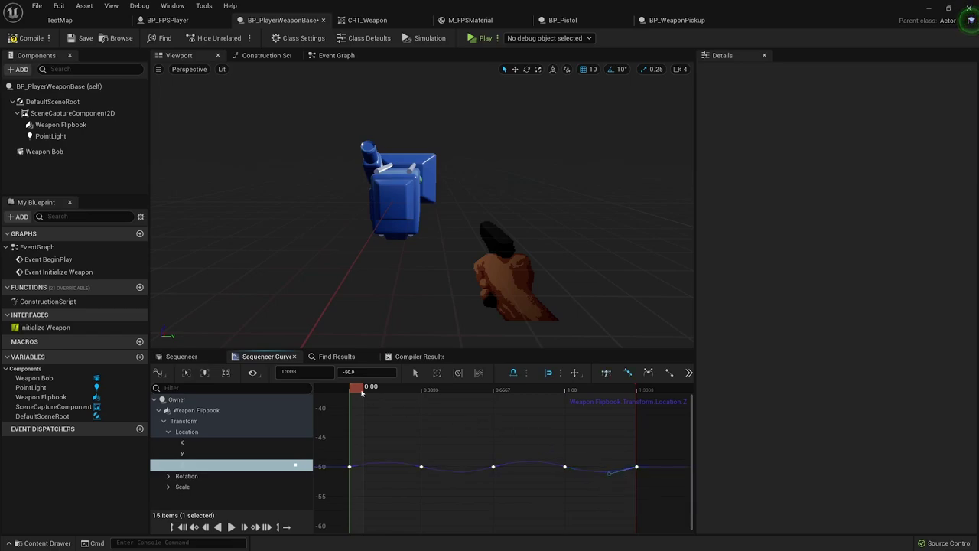
Compile and save the blueprint with the playhead back at 0.00, and open its Event Graph alongside the Sequencer.
mouse_move(361, 391)
mouse_down()
mouse_move(641, 404)
mouse_move(352, 396)
mouse_move(664, 402)
mouse_move(348, 397)
mouse_move(527, 408)
mouse_move(605, 400)
mouse_move(356, 396)
mouse_up()
click(40, 39)
click(183, 357)
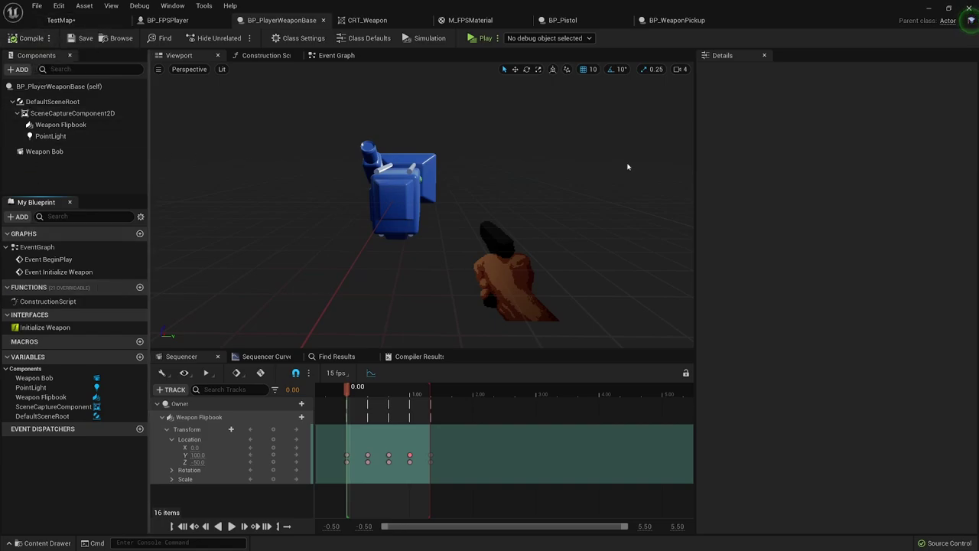
click(332, 57)
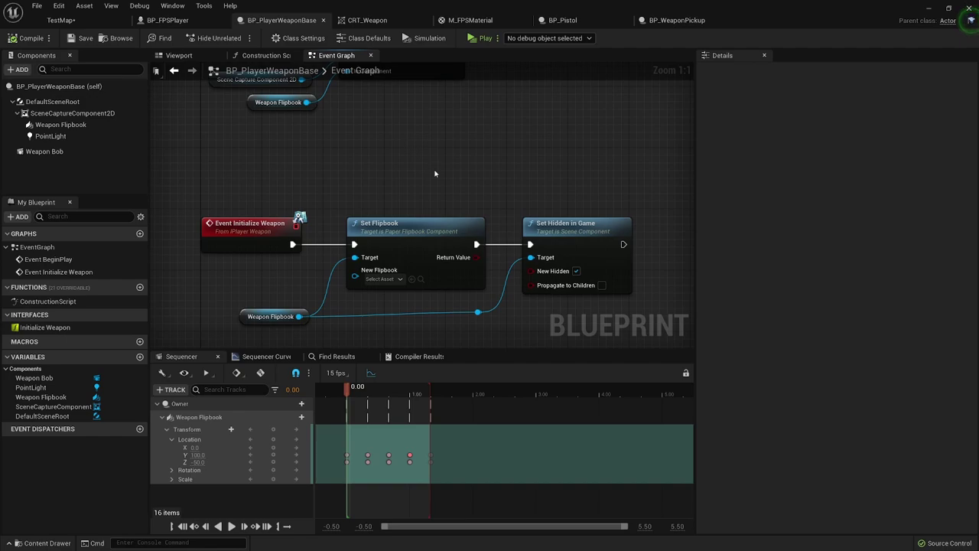
Add a custom event called Weapon Bobbing in empty space below the Event Initialize Weapon chain.
scroll(434, 174, down, 4)
scroll(464, 204, up, 2)
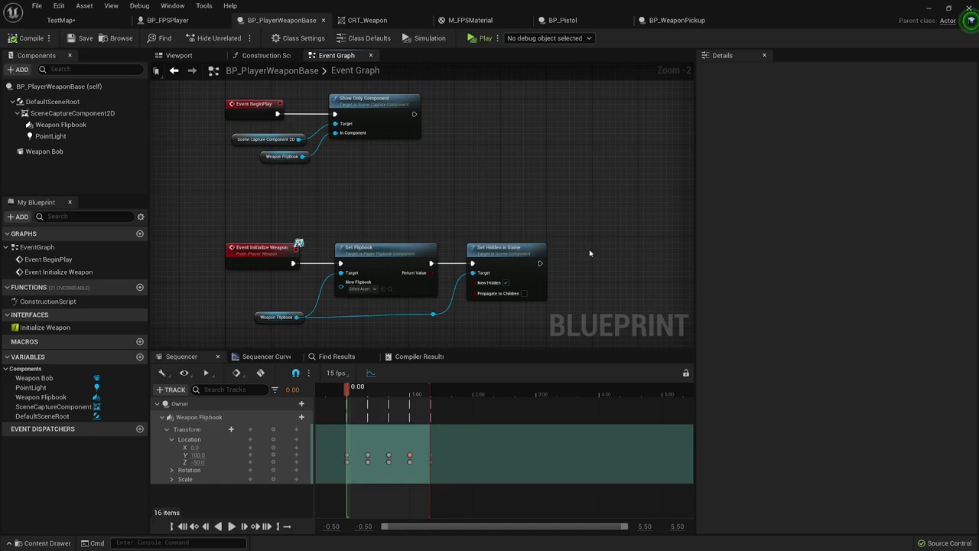
right_drag(519, 223, 540, 101)
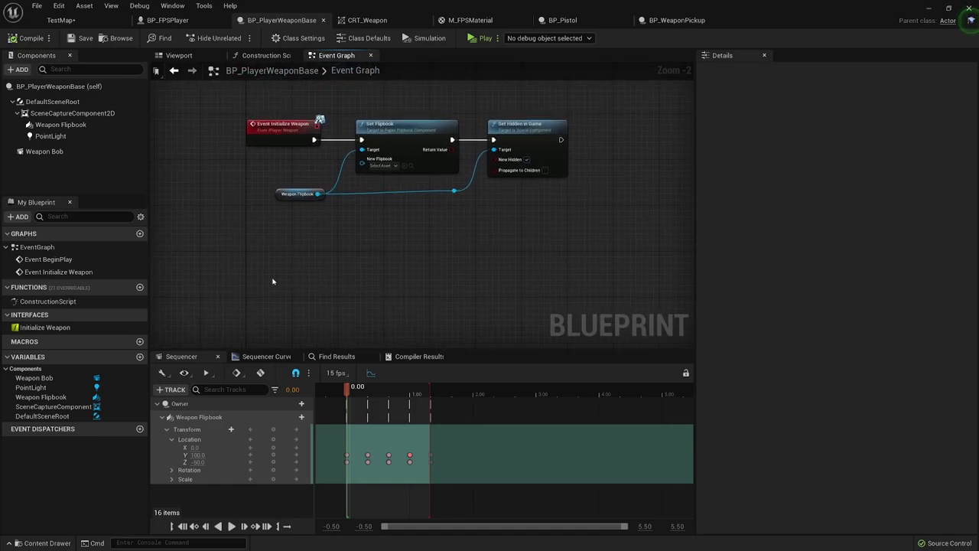
right_click(271, 281)
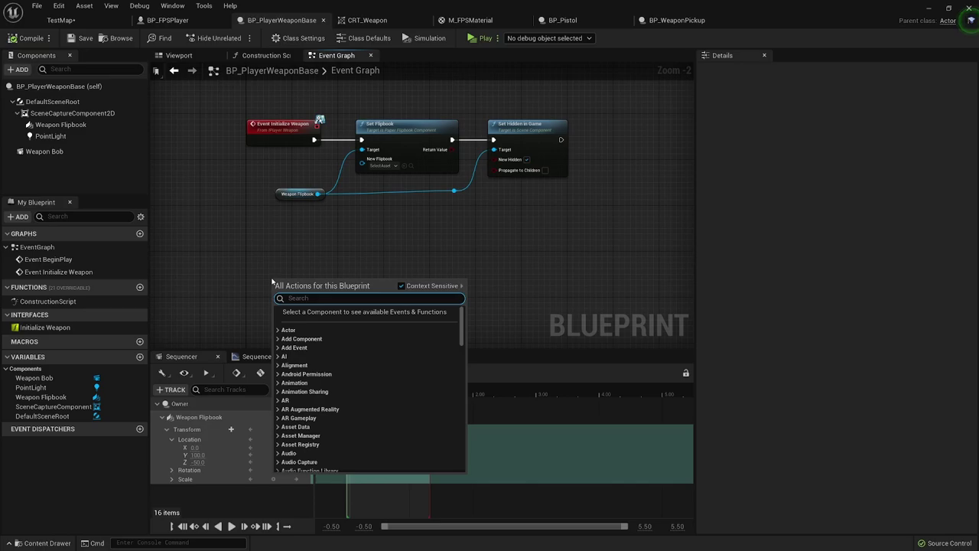
text(custom e)
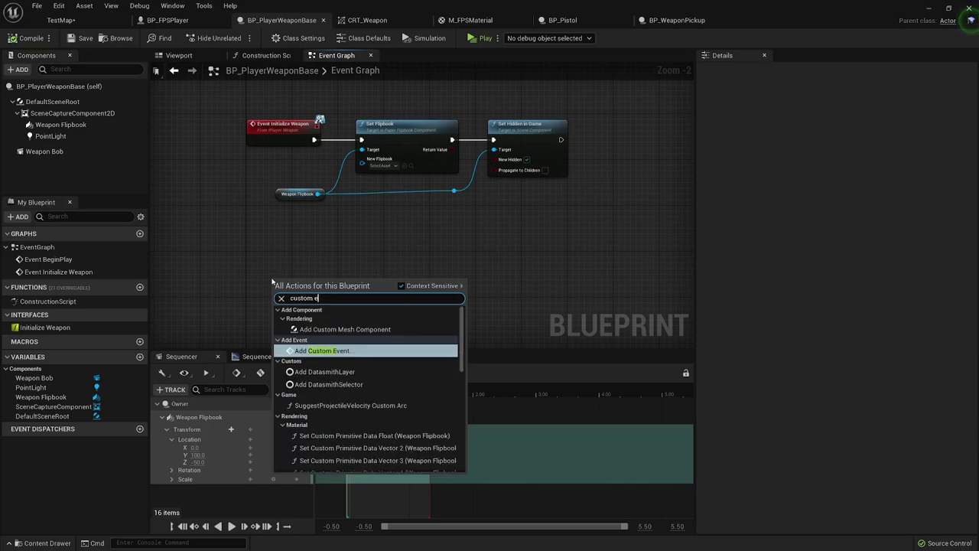
key(Return)
text(In)
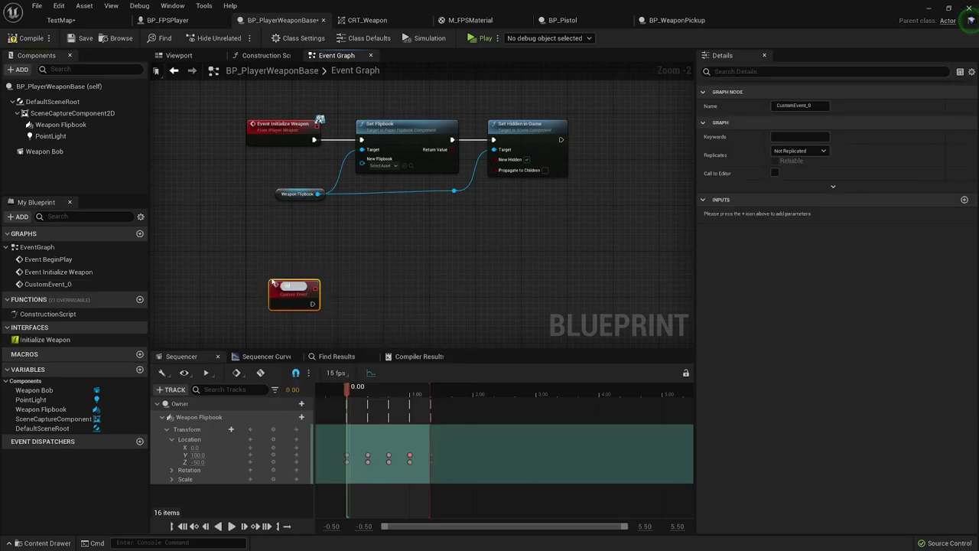
text(Weapon)
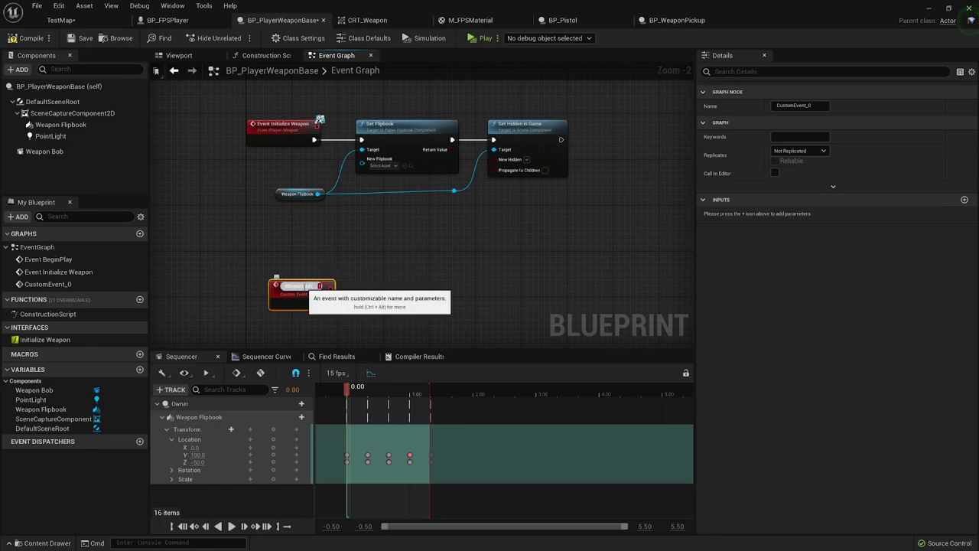
text( Bobbing)
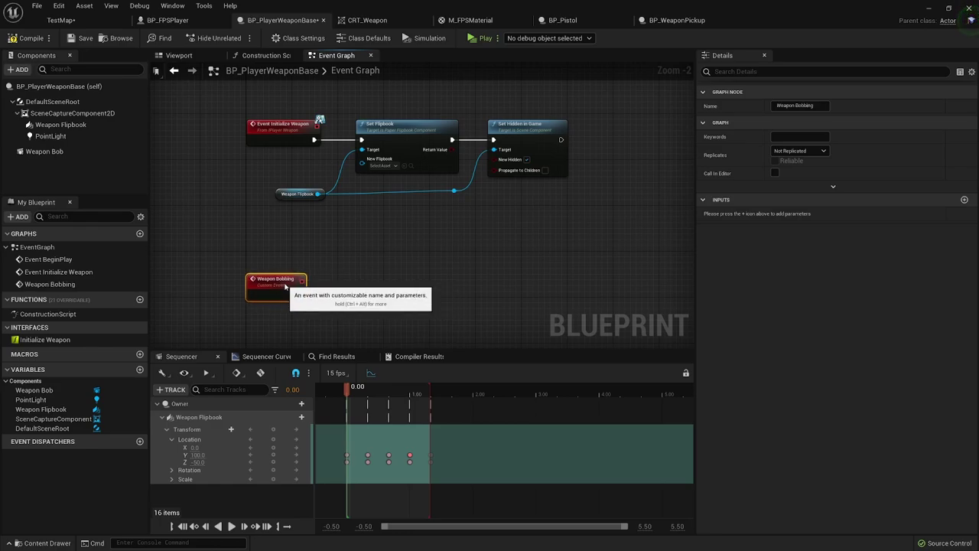
click(349, 261)
Give the Weapon Bobbing event two inputs: Is Moving as a Boolean and Delta Time as a Float.
scroll(349, 262, down, 1)
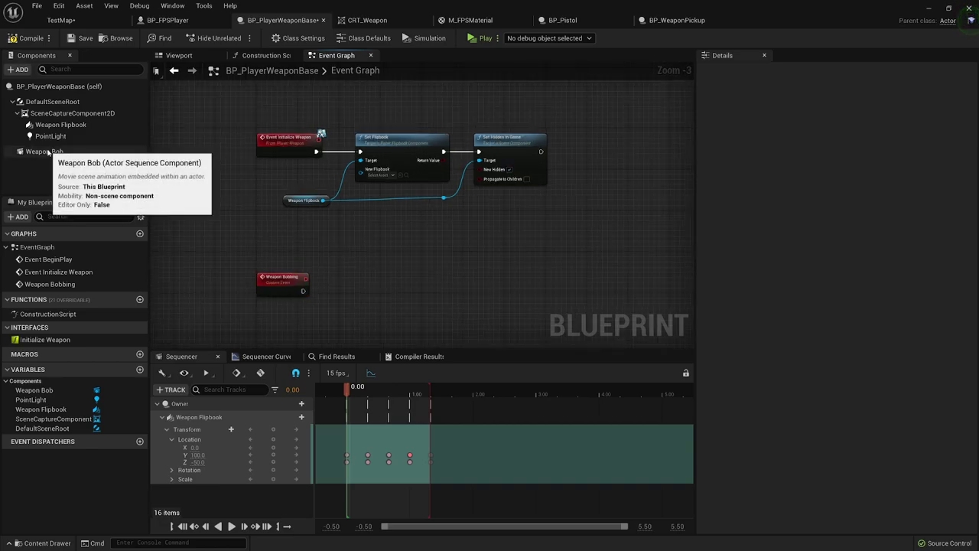
click(269, 278)
scroll(272, 280, up, 3)
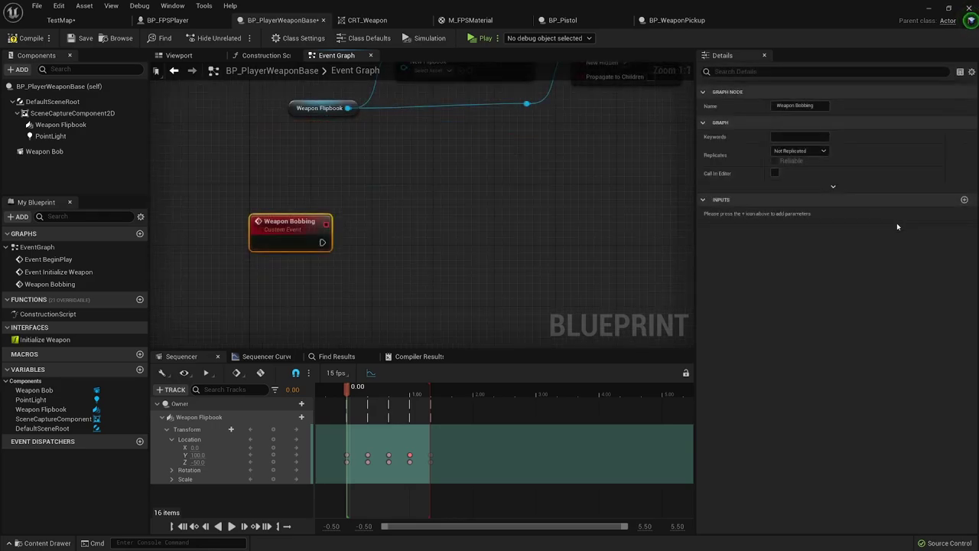
click(964, 200)
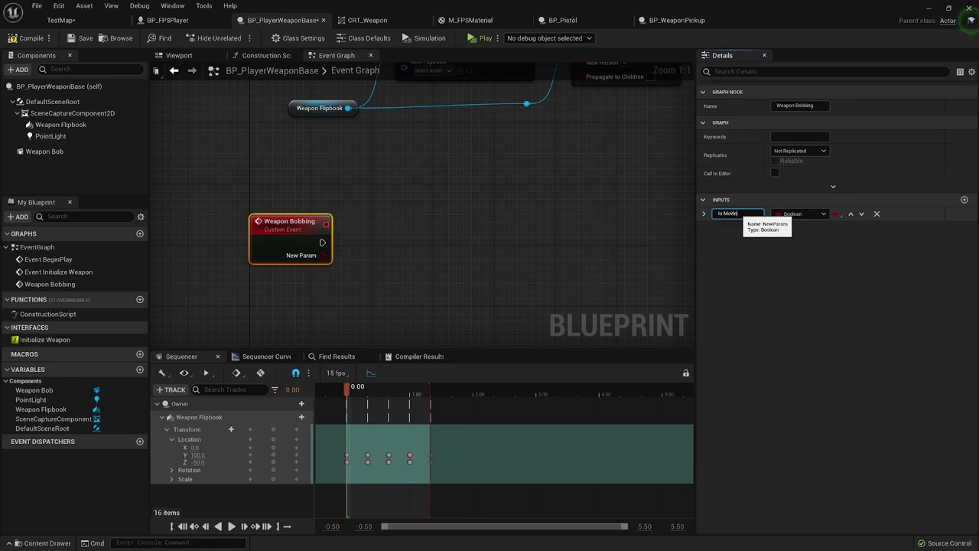
click(964, 200)
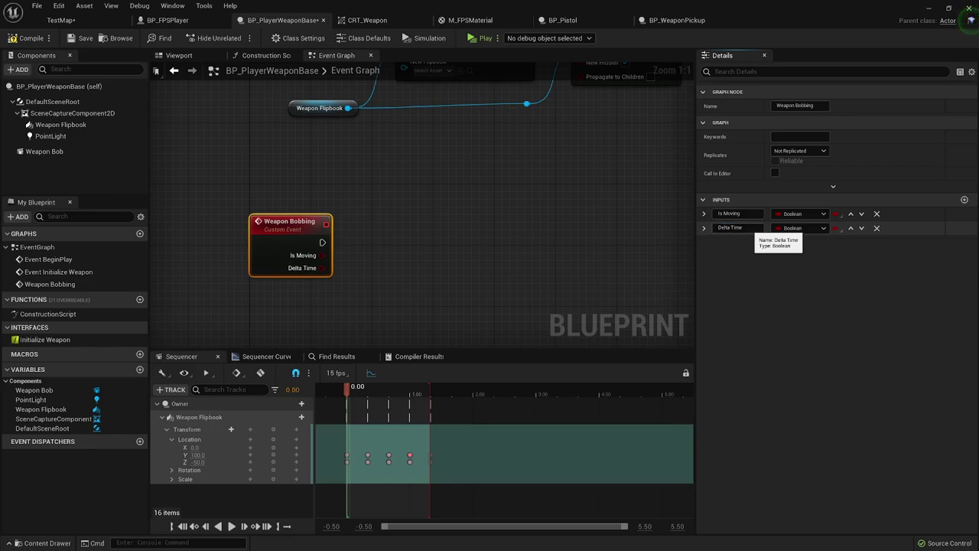
click(799, 228)
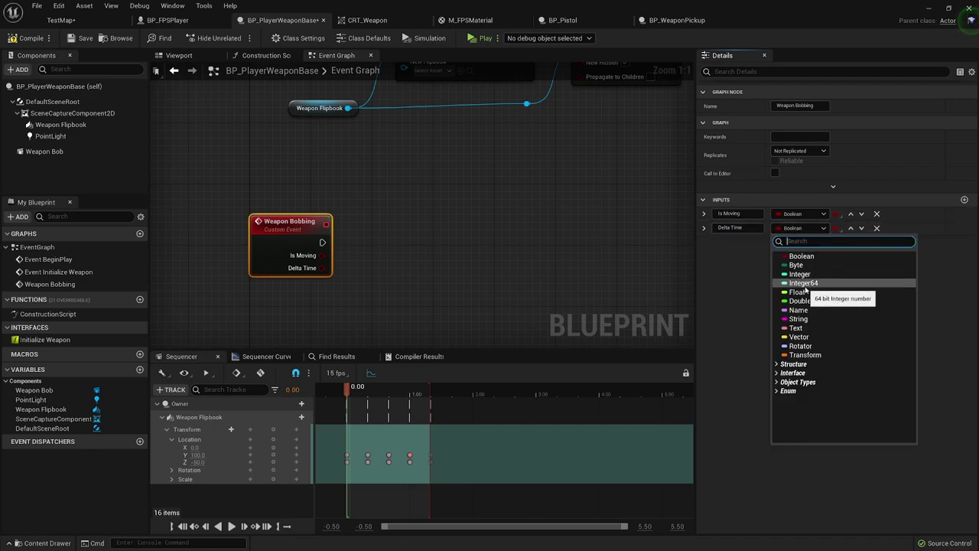
click(802, 292)
click(462, 251)
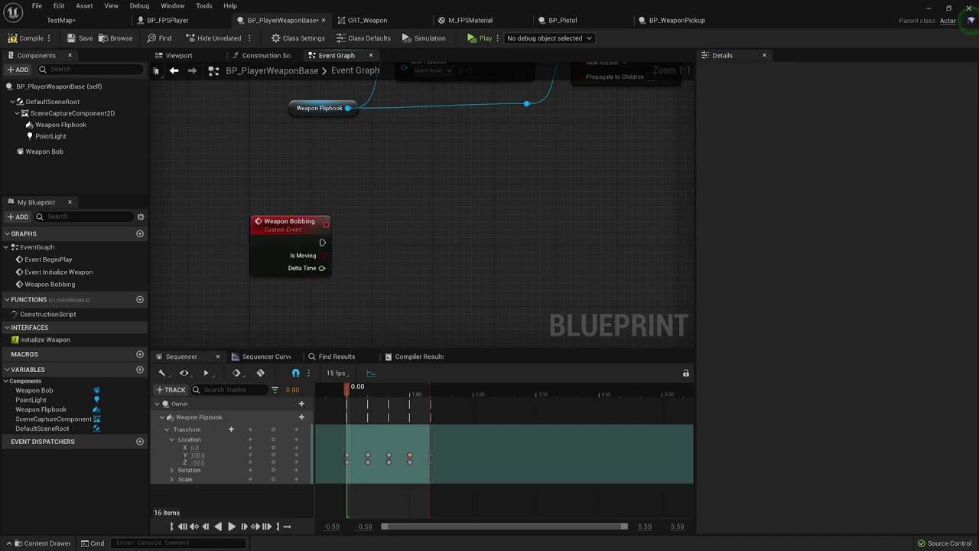
Add a Branch after Weapon Bobbing with Is Moving as its condition.
right_drag(505, 222, 470, 214)
drag(287, 247, 339, 242)
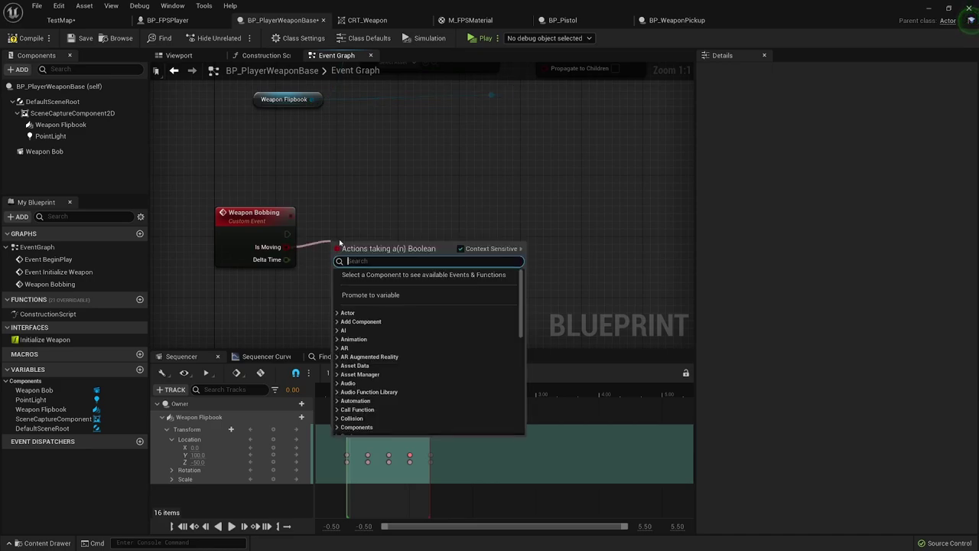
text(bran)
key(Return)
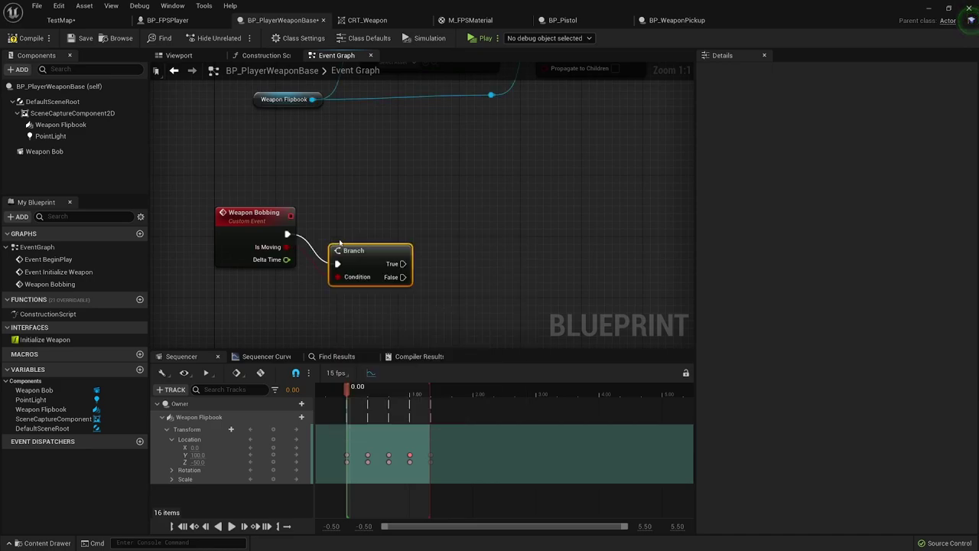
click(464, 248)
Place a Weapon Bob component reference beside the Branch and get its Sequence Player.
mouse_move(464, 248)
right_down()
mouse_move(459, 232)
mouse_move(443, 233)
mouse_move(452, 240)
right_up()
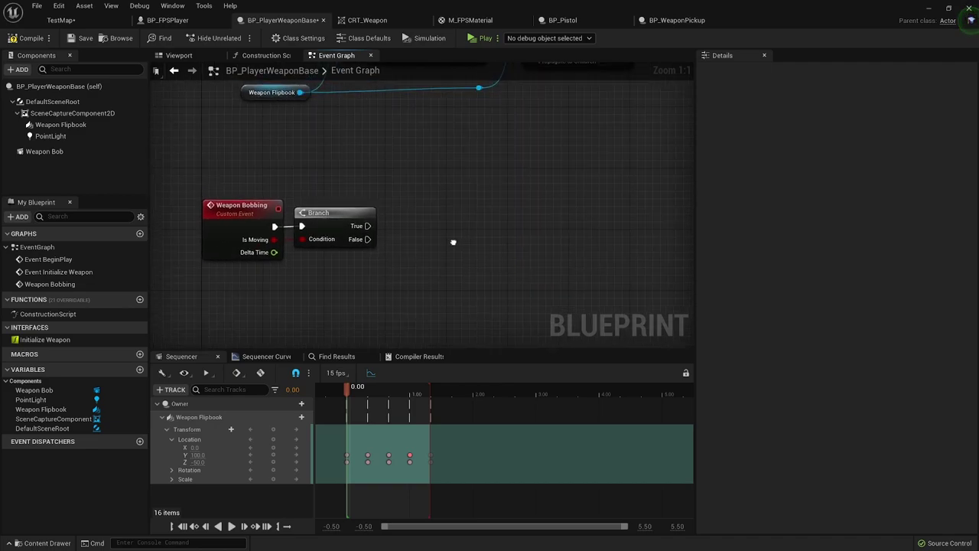
drag(44, 150, 413, 256)
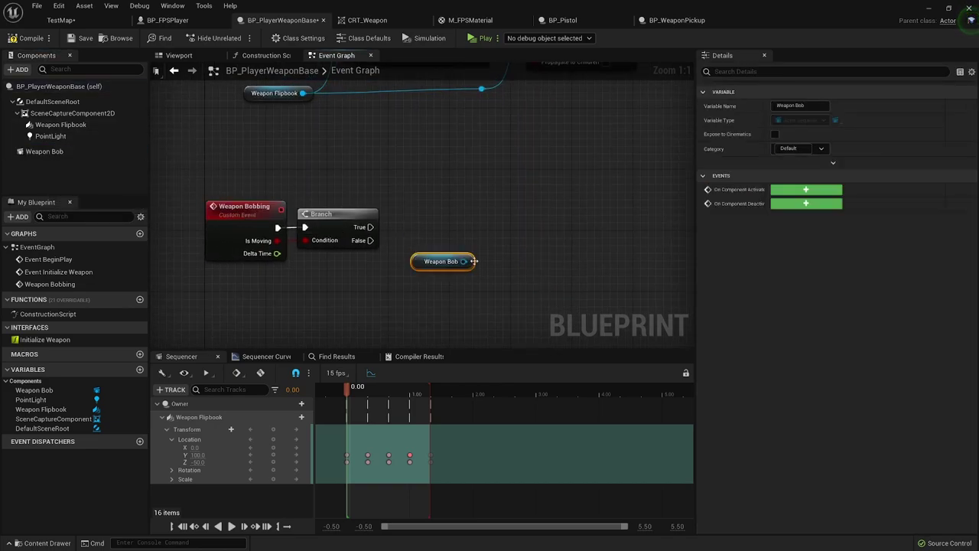
right_drag(451, 247, 447, 219)
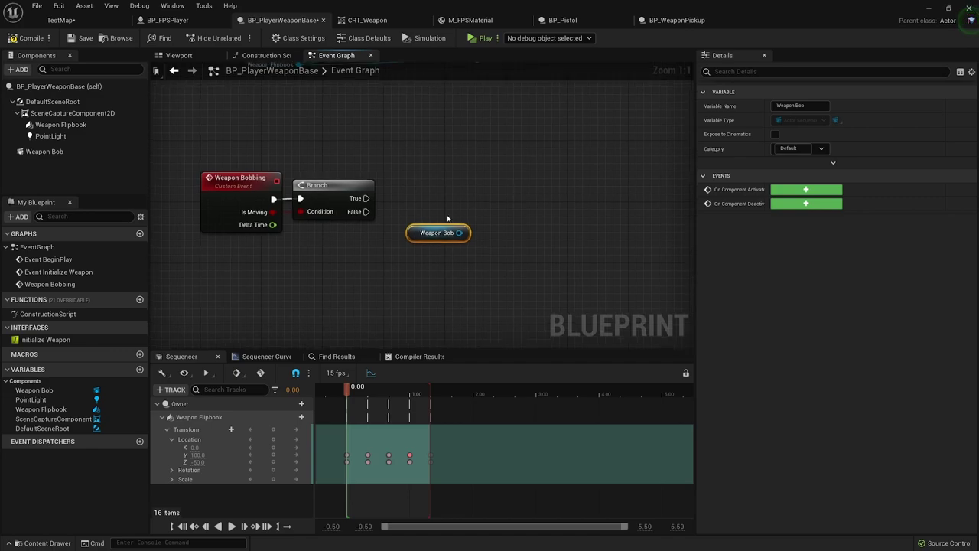
drag(421, 236, 429, 228)
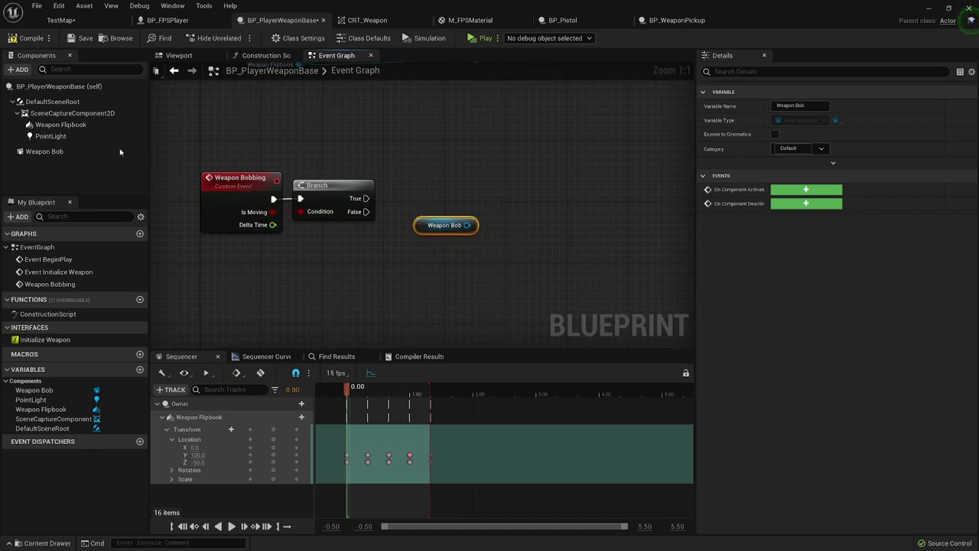
click(48, 151)
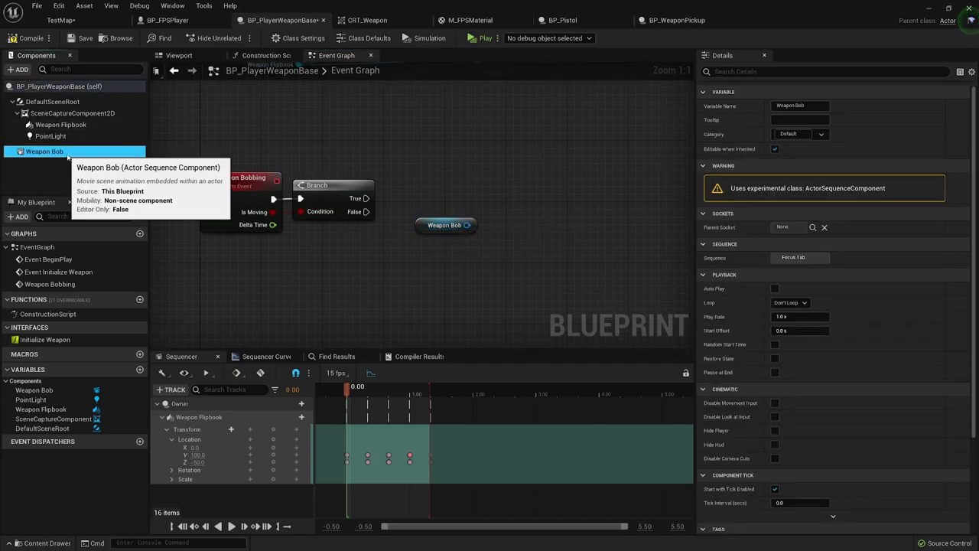
click(425, 223)
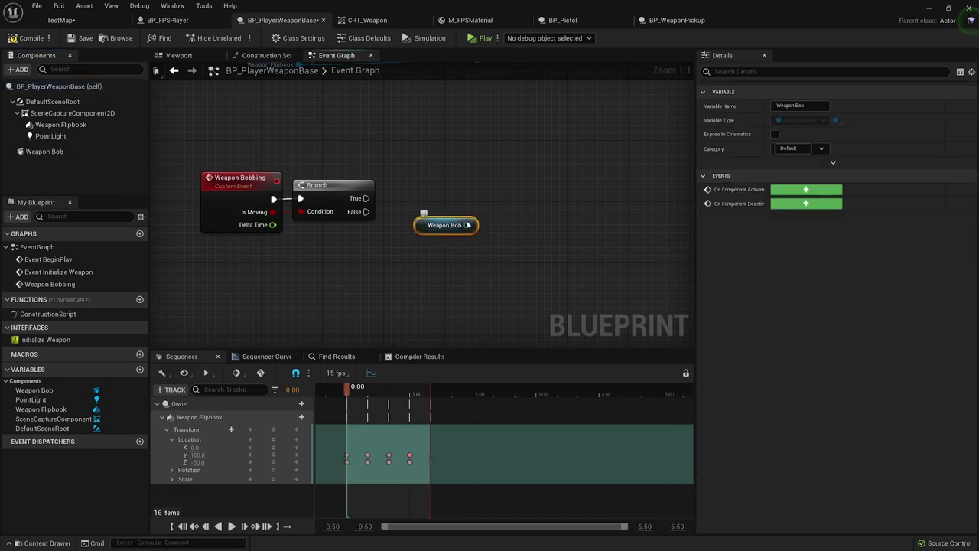
drag(466, 225, 495, 222)
text(seq)
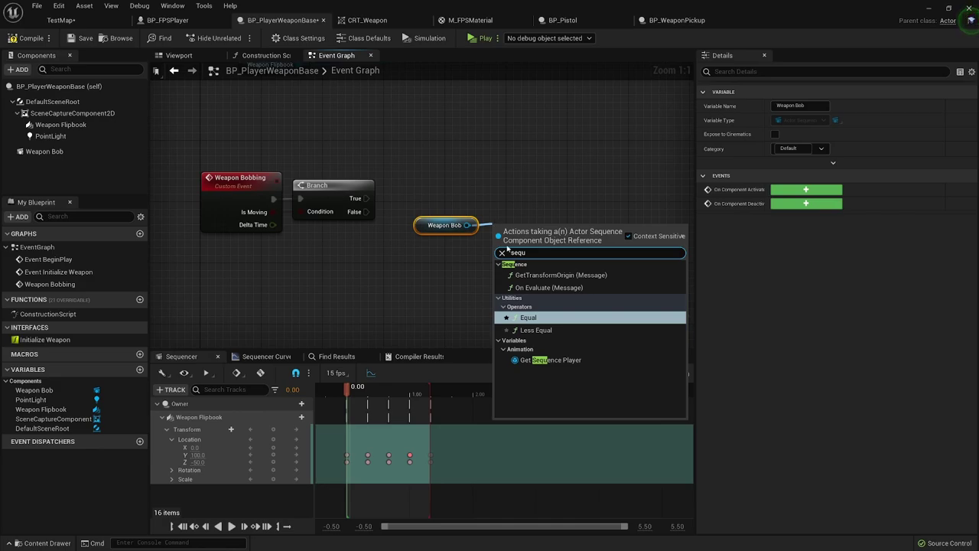
text(u)
click(551, 360)
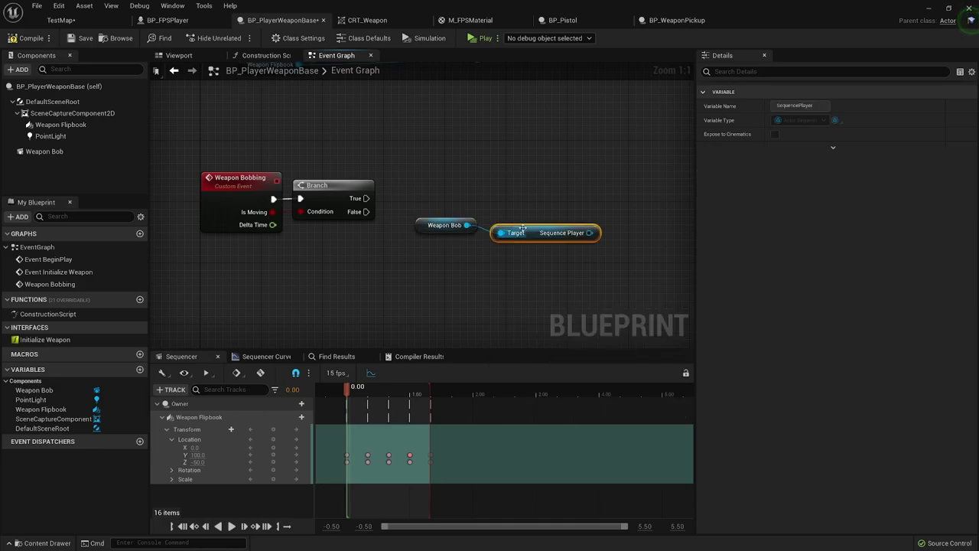
Add a Play node targeting the Sequence Player, run it from the Branch's True output, and line it up with the Branch.
click(563, 189)
right_drag(566, 181, 534, 197)
drag(534, 224, 558, 173)
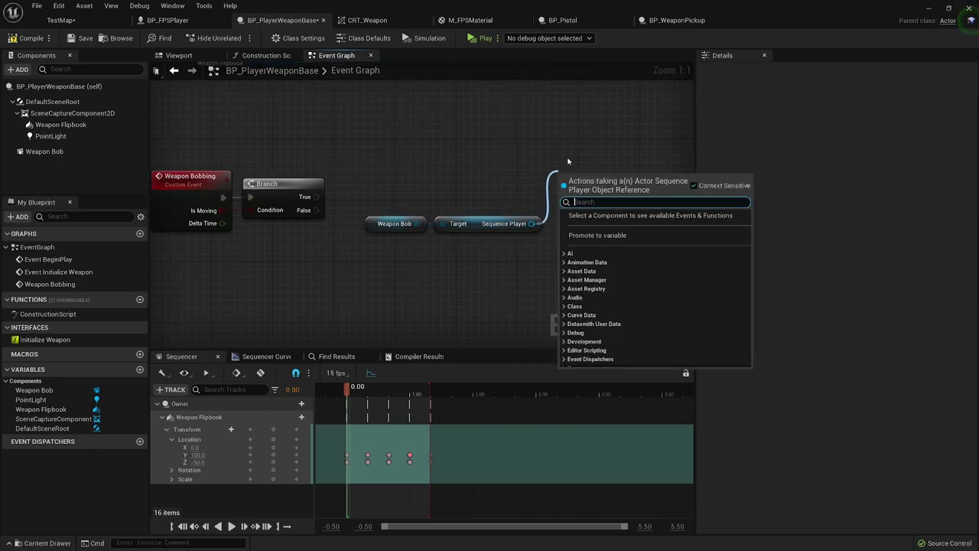
text(play)
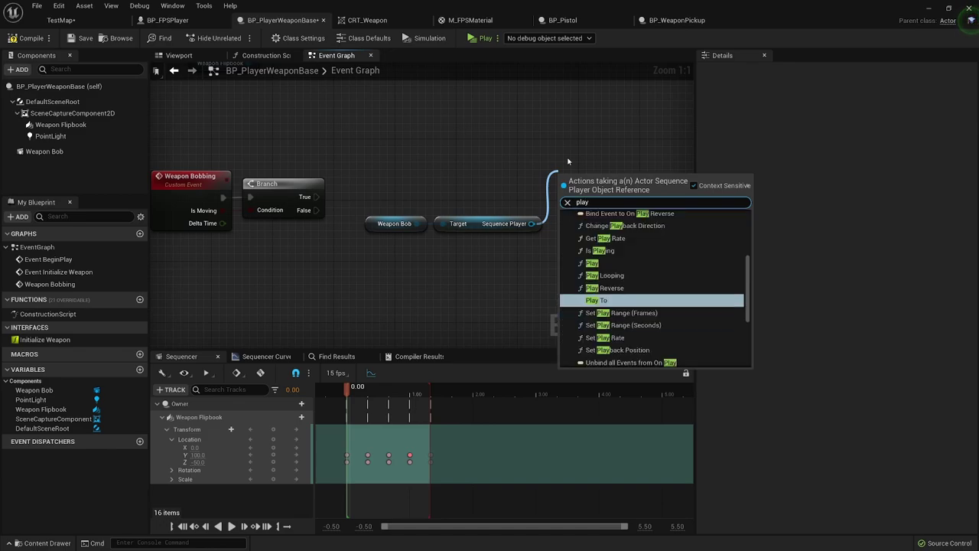
scroll(650, 299, up, 5)
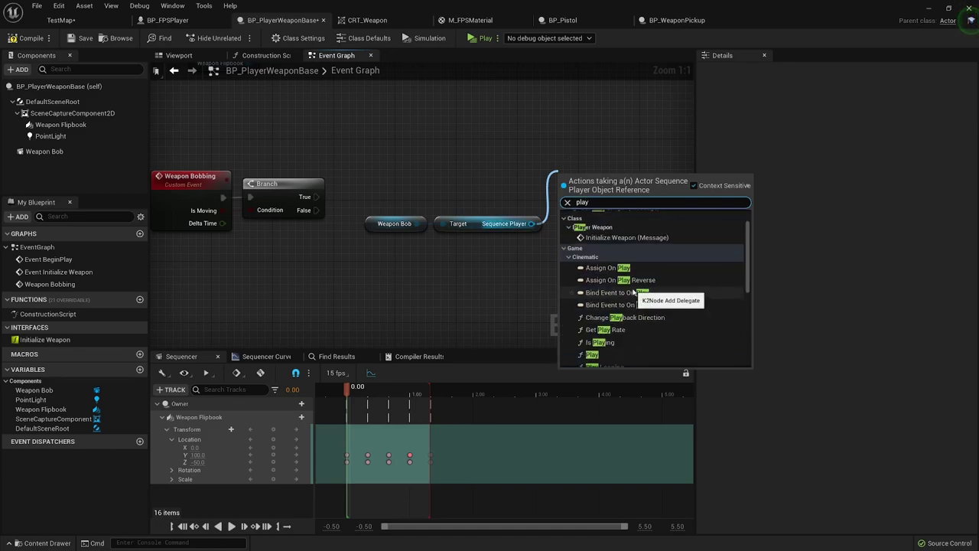
scroll(645, 275, down, 5)
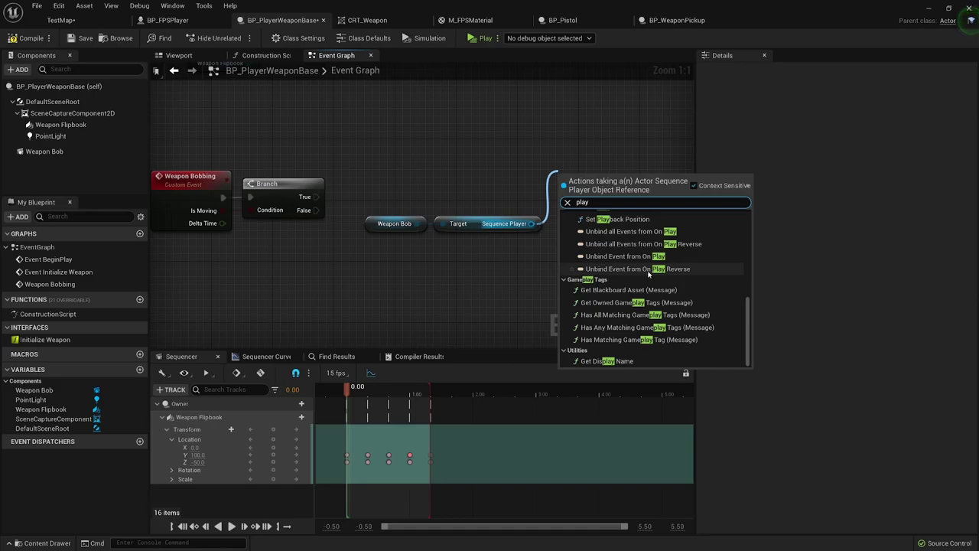
scroll(649, 275, up, 2)
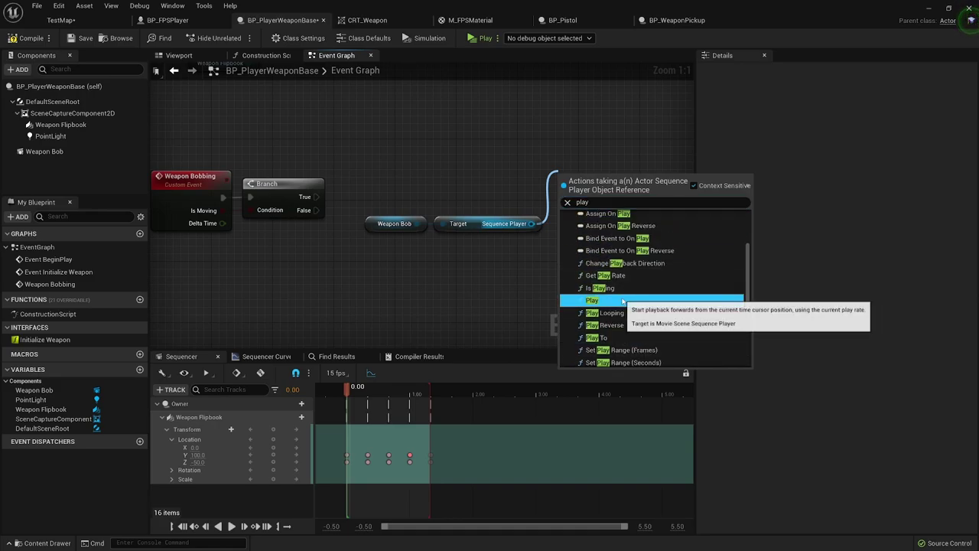
click(592, 300)
drag(564, 197, 318, 191)
drag(608, 180, 601, 179)
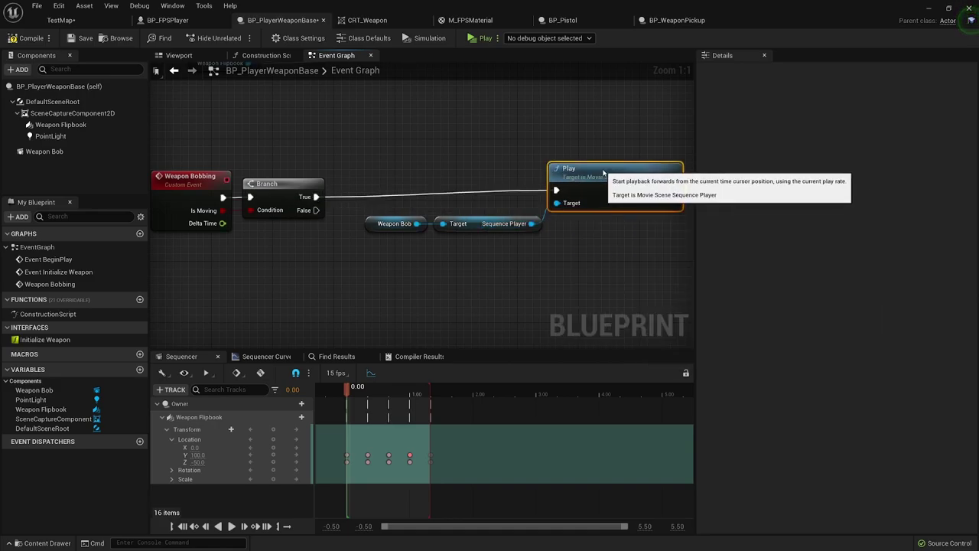
Add a Stop node targeting the Sequence Player, wired from the Branch's False output through a reroute point below the Weapon Bob reference.
click(516, 223)
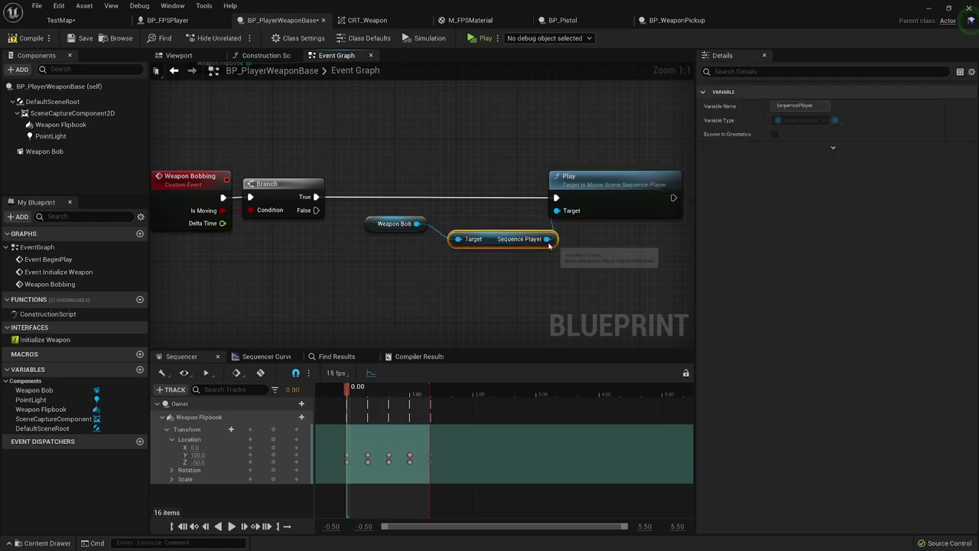
drag(531, 223, 560, 247)
text(stope)
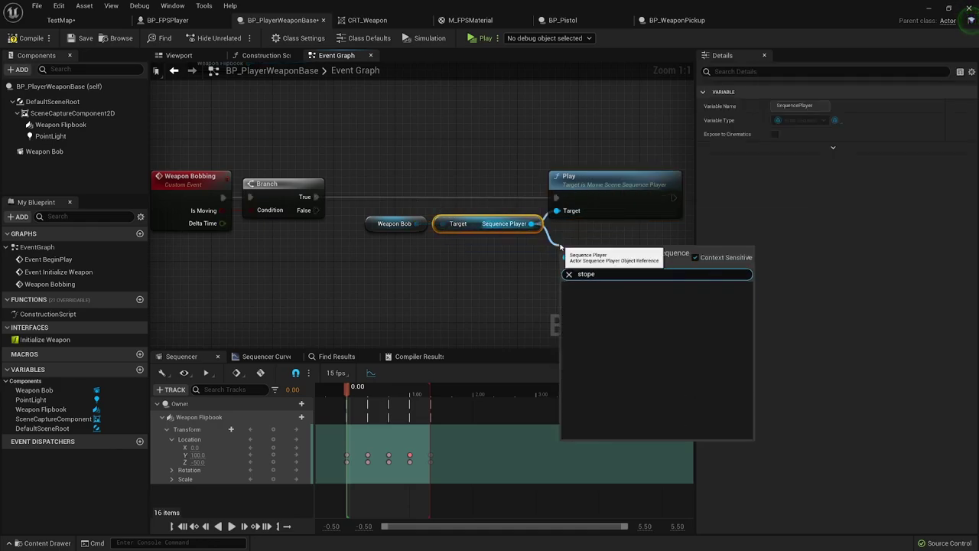
key(BackSpace)
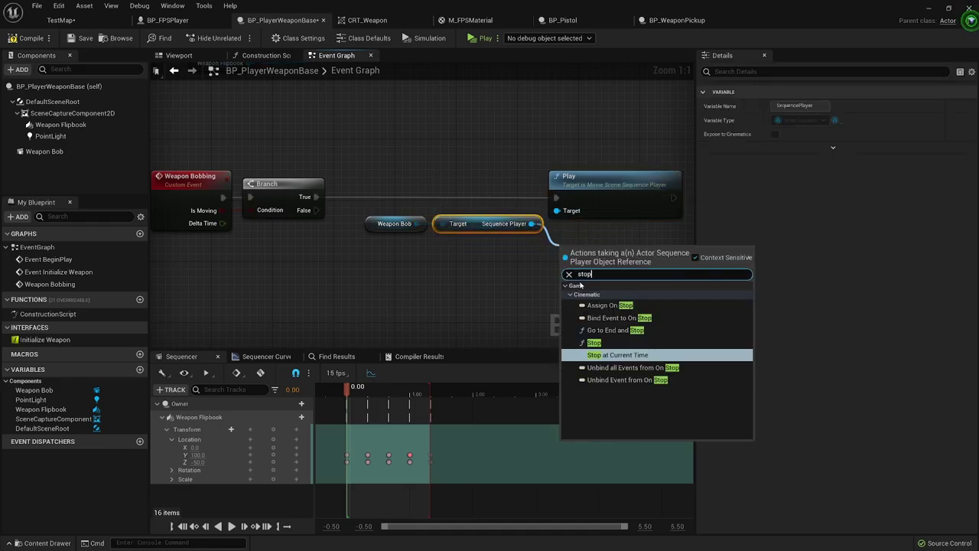
click(612, 343)
drag(589, 260, 314, 212)
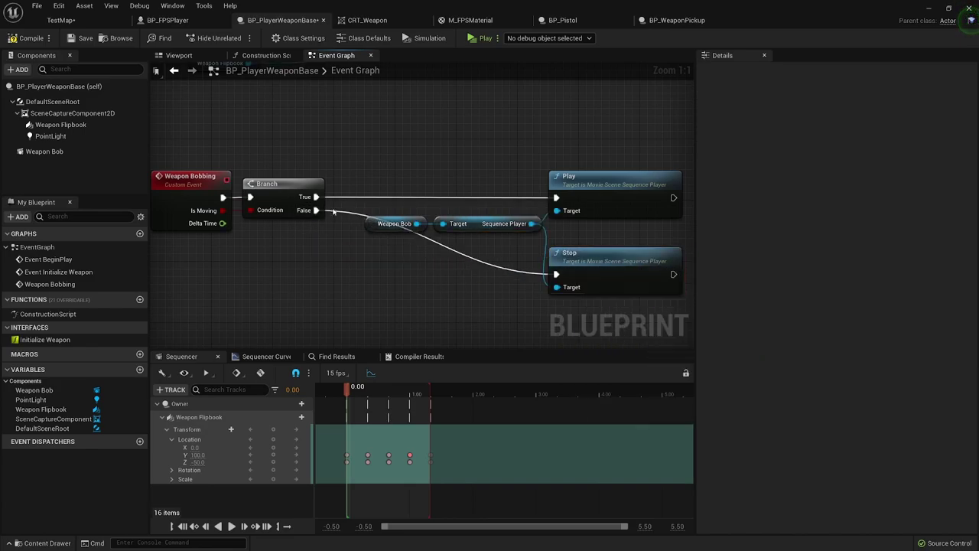
double_click(334, 213)
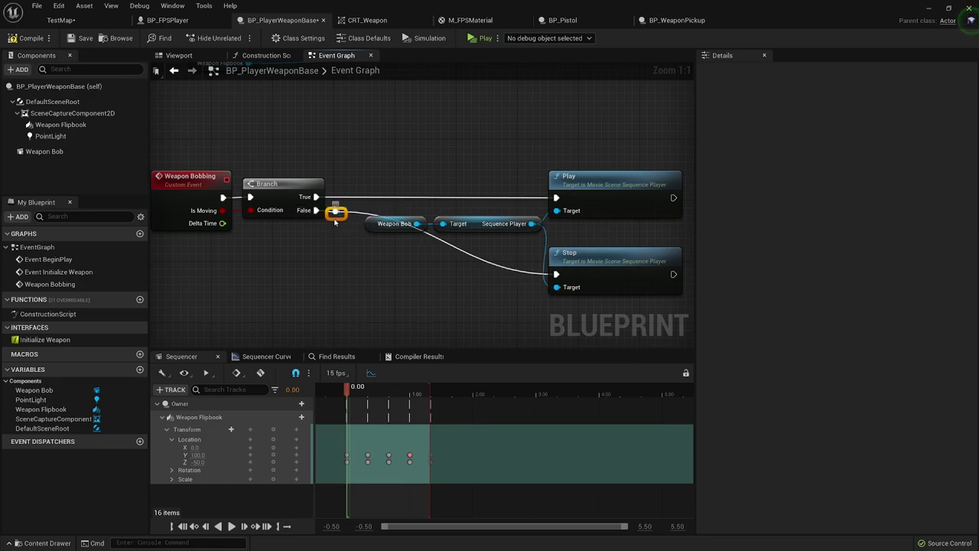
drag(509, 259, 413, 228)
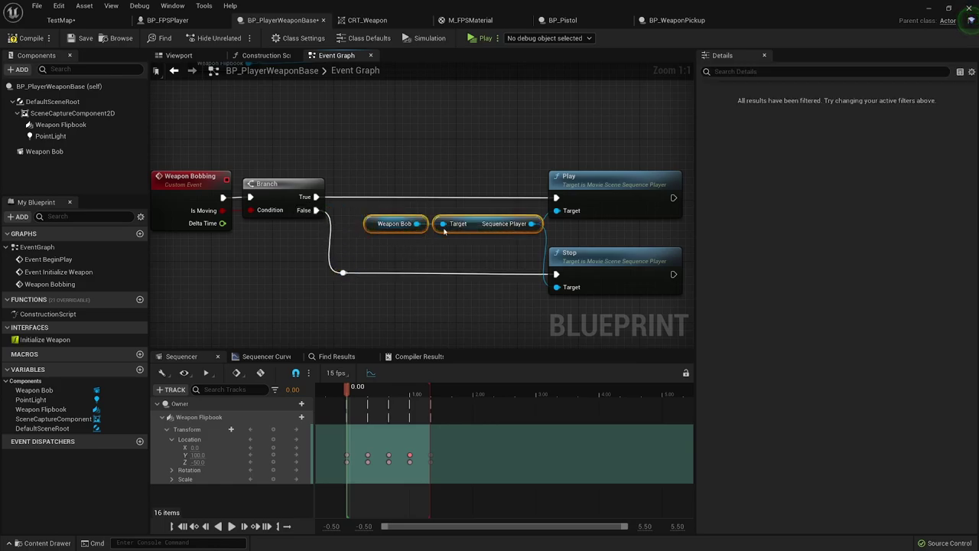
Center the Weapon Bob and Sequence Player nodes between the Play and Stop nodes.
drag(476, 227, 461, 244)
click(506, 162)
scroll(490, 145, down, 2)
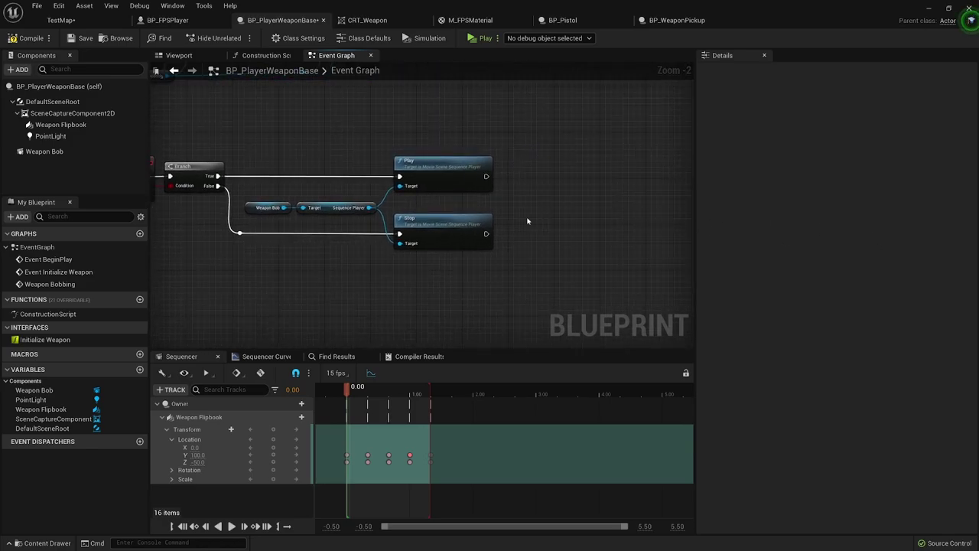
Place a Weapon Flipbook reference beyond the Stop node, get its Relative Location, and line up the two nodes.
right_drag(539, 262, 502, 271)
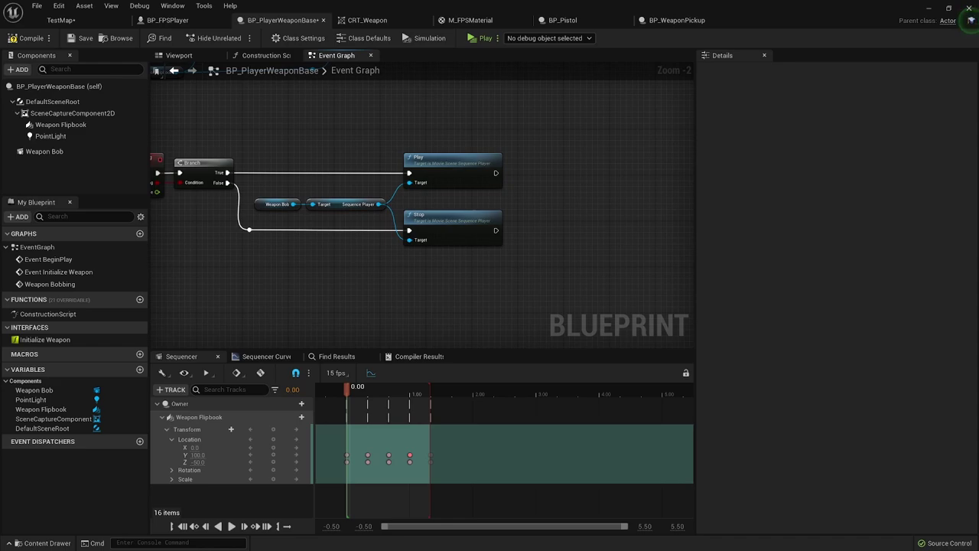
drag(60, 124, 606, 249)
text(relative loc)
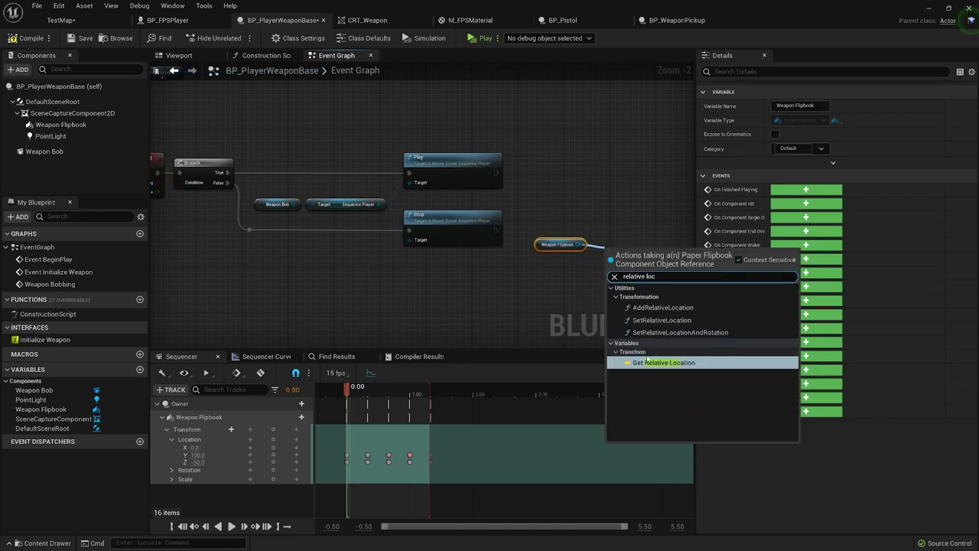
key(Return)
scroll(635, 263, down, 9)
scroll(539, 290, up, 11)
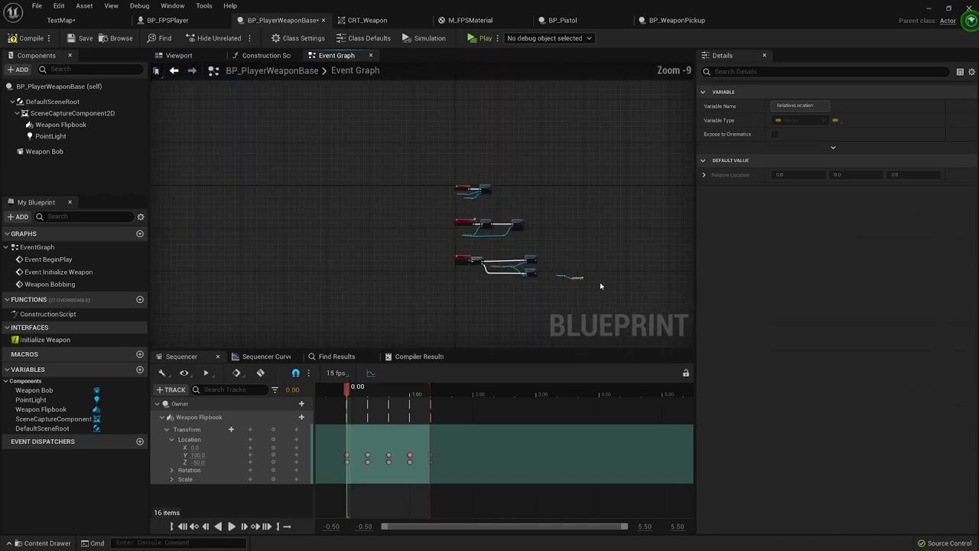
click(541, 278)
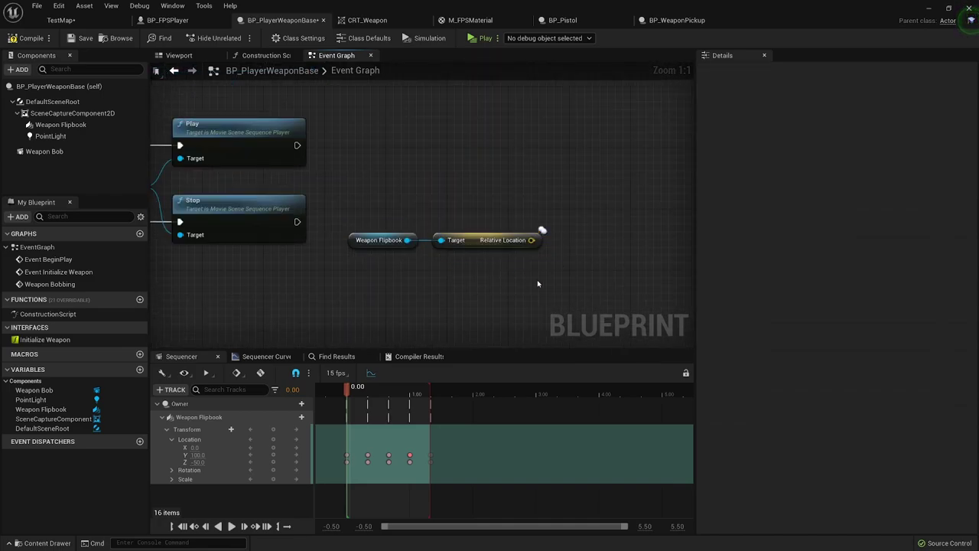
Add a VInterp To node with the flipbook's Relative Location as its Current input.
right_drag(542, 279, 543, 255)
drag(538, 218, 572, 253)
text(v)
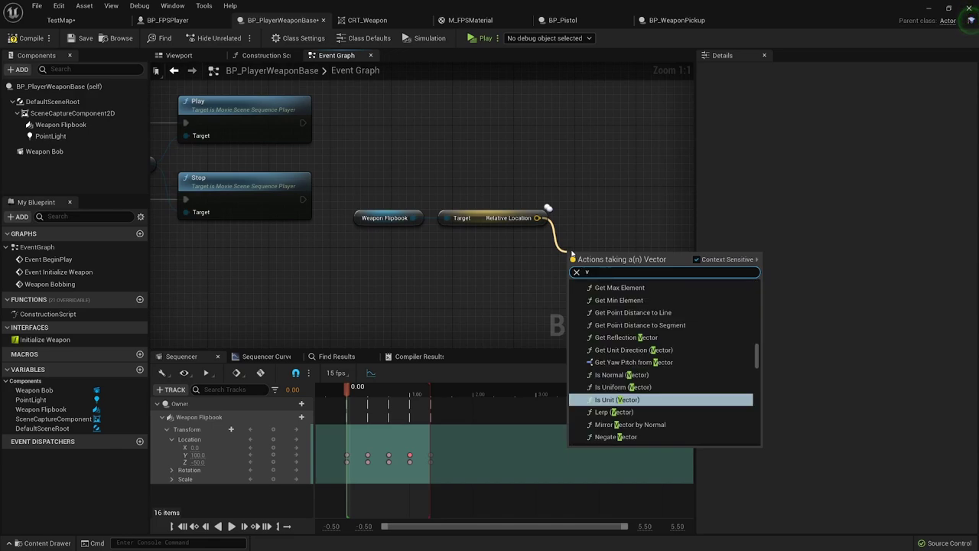
text(inte)
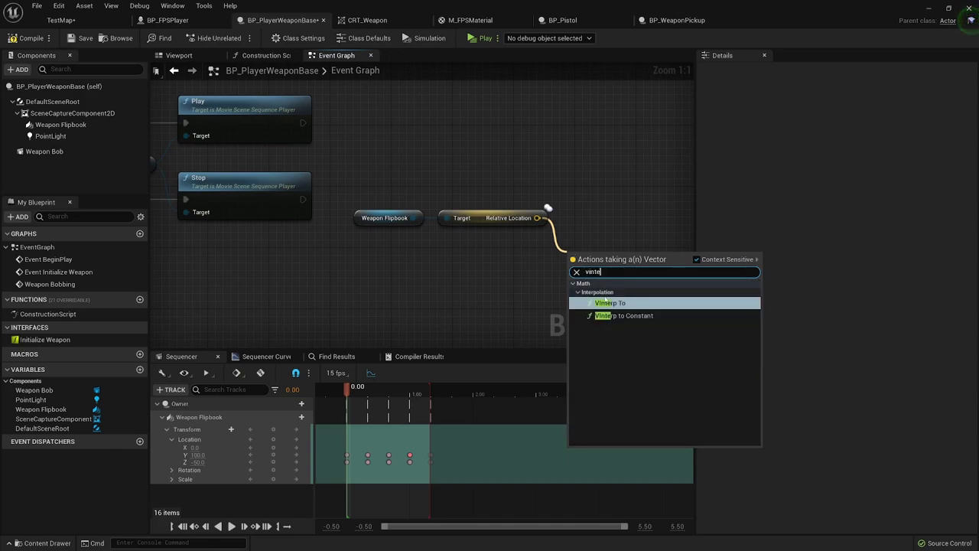
click(606, 303)
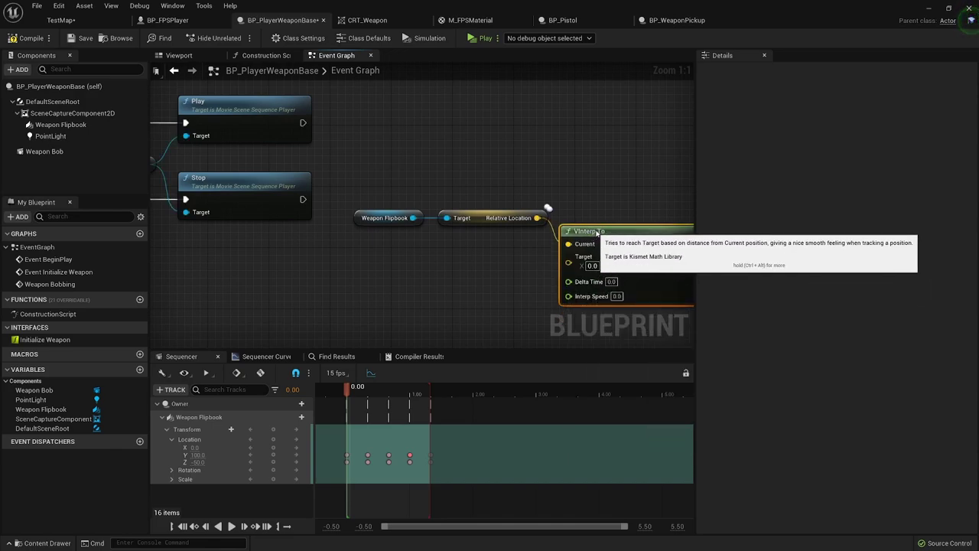
Wire the Weapon Bobbing event's Delta Time into VInterp To's Delta Time through a reroute point placed below the other nodes.
scroll(603, 256, down, 2)
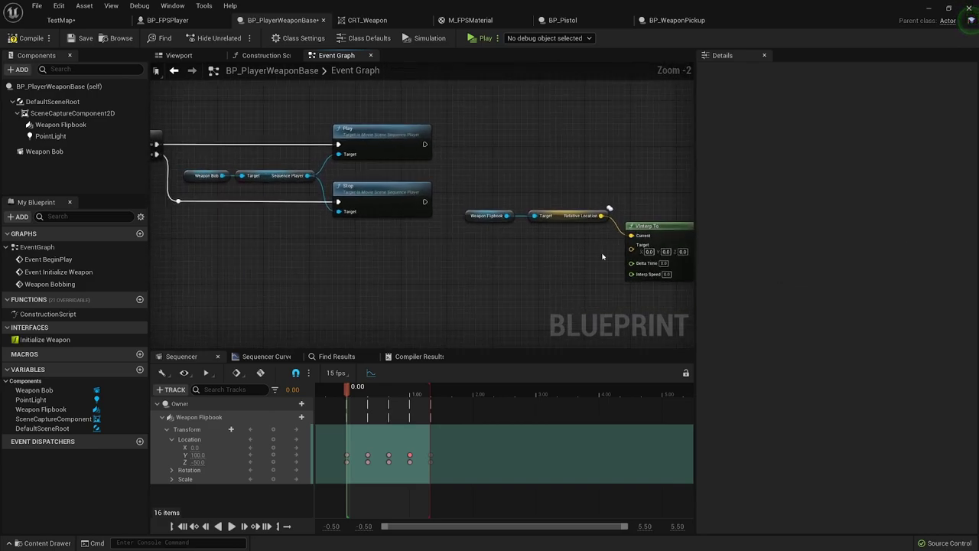
drag(631, 264, 267, 164)
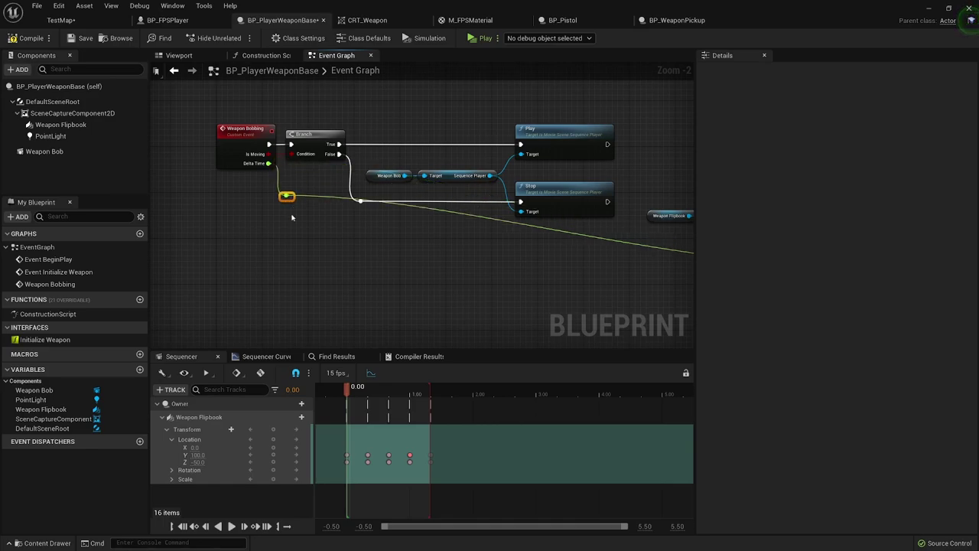
drag(287, 197, 299, 258)
right_drag(527, 307, 301, 287)
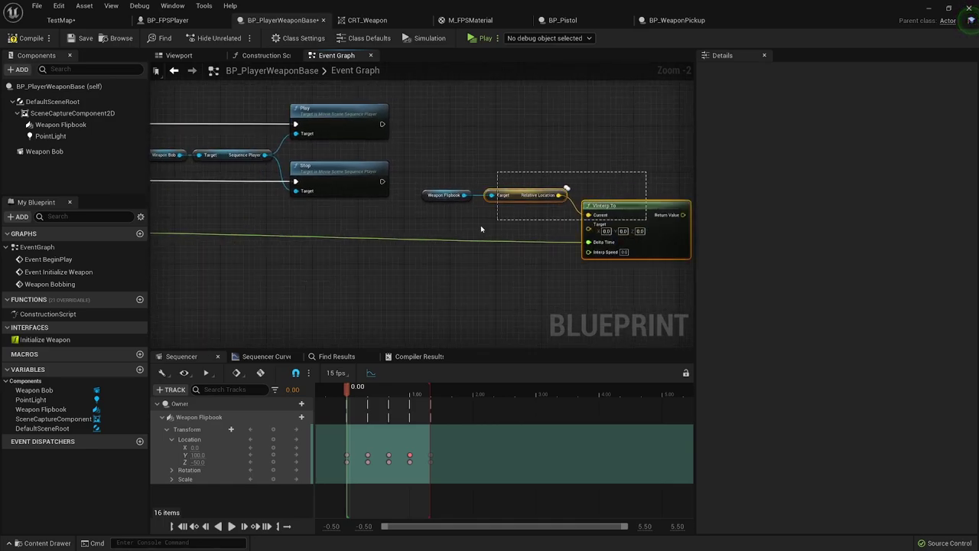
Move the Weapon Flipbook, Relative Location and VInterp To nodes together closer to the Stop node.
drag(481, 229, 455, 227)
drag(626, 206, 609, 194)
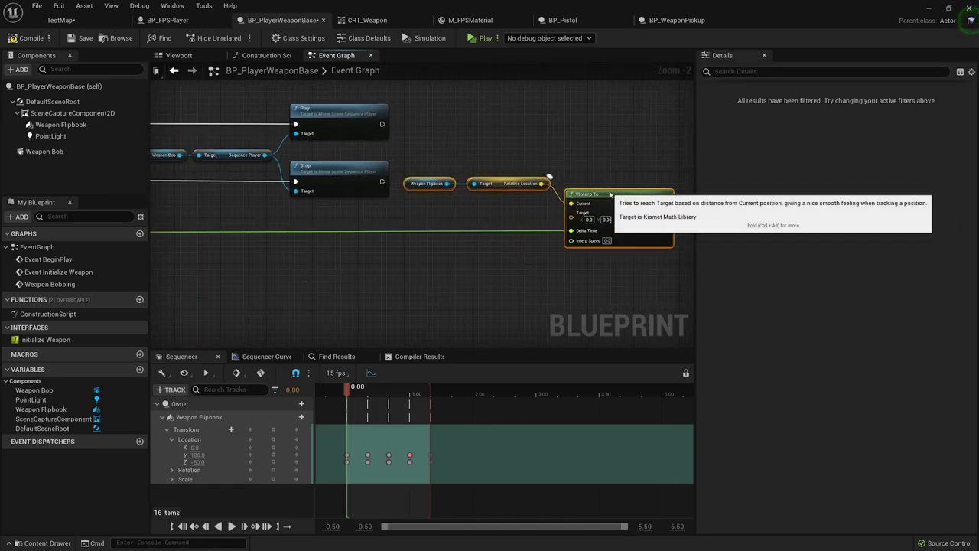
click(606, 166)
scroll(607, 166, up, 1)
right_drag(607, 165, 527, 184)
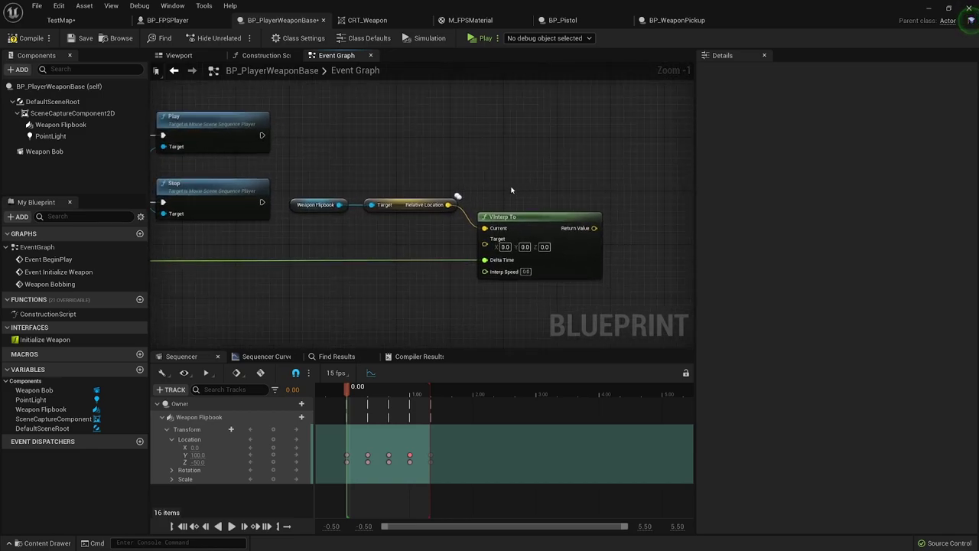
Align Relative Location with VInterp To's Current input and add a SetRelativeLocation node targeting Weapon Flipbook beyond VInterp To.
drag(401, 208, 401, 228)
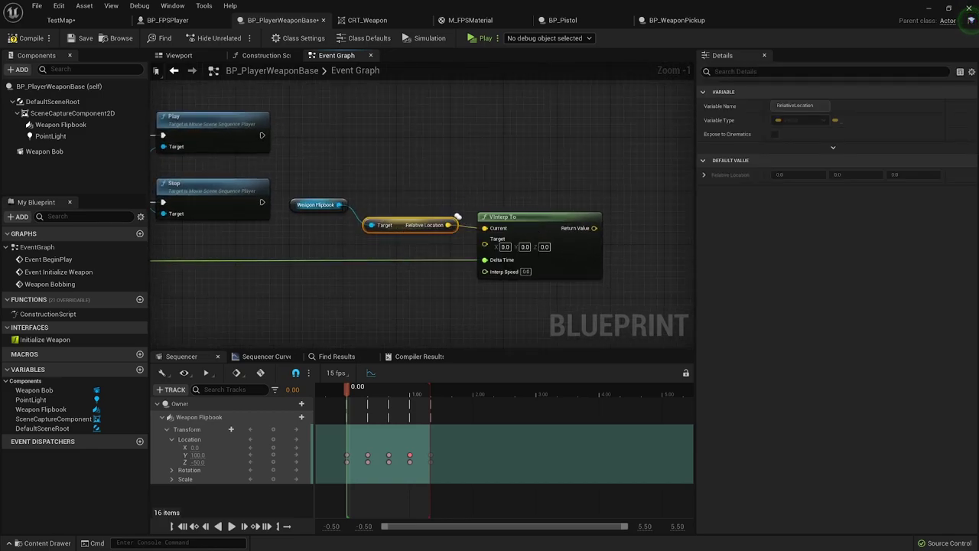
drag(339, 205, 519, 184)
text(set)
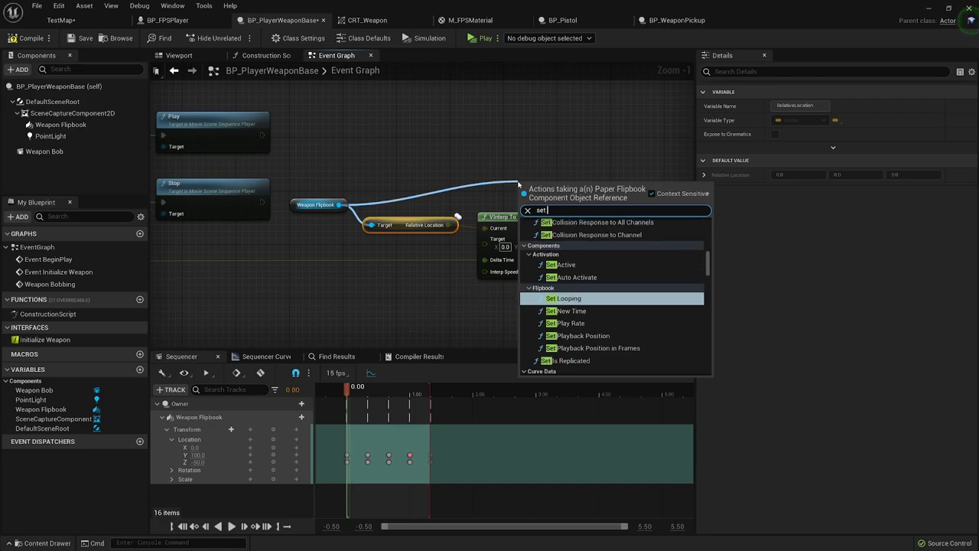
text( relat)
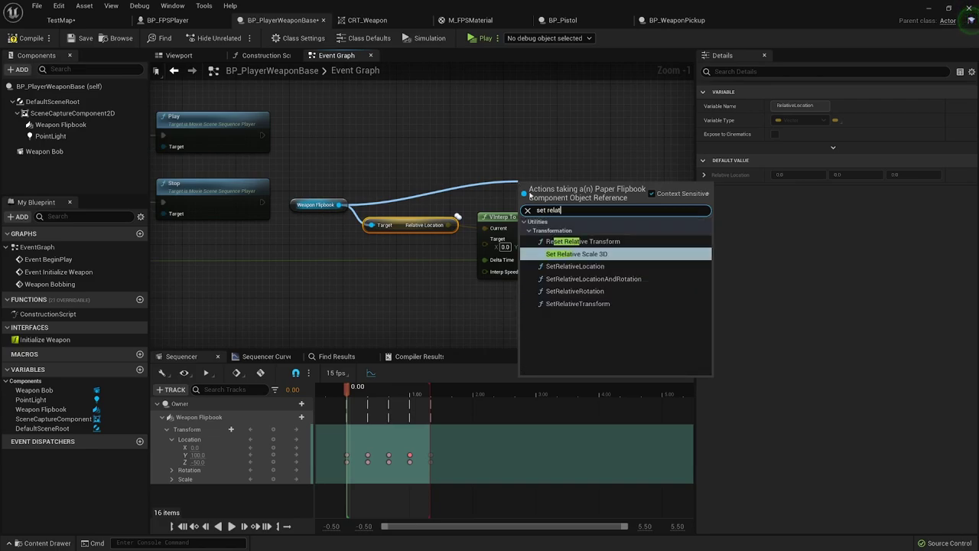
click(574, 266)
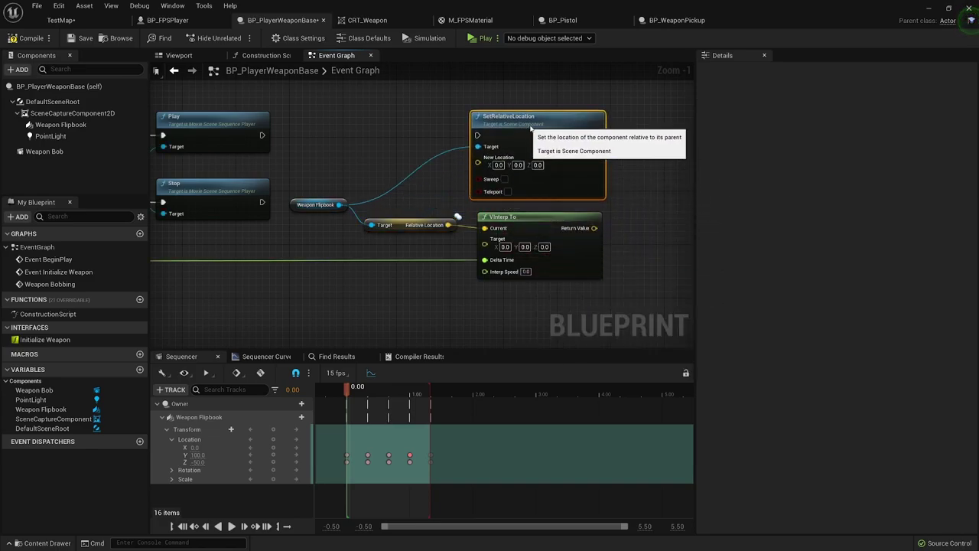
drag(531, 128, 669, 131)
right_drag(569, 166, 495, 175)
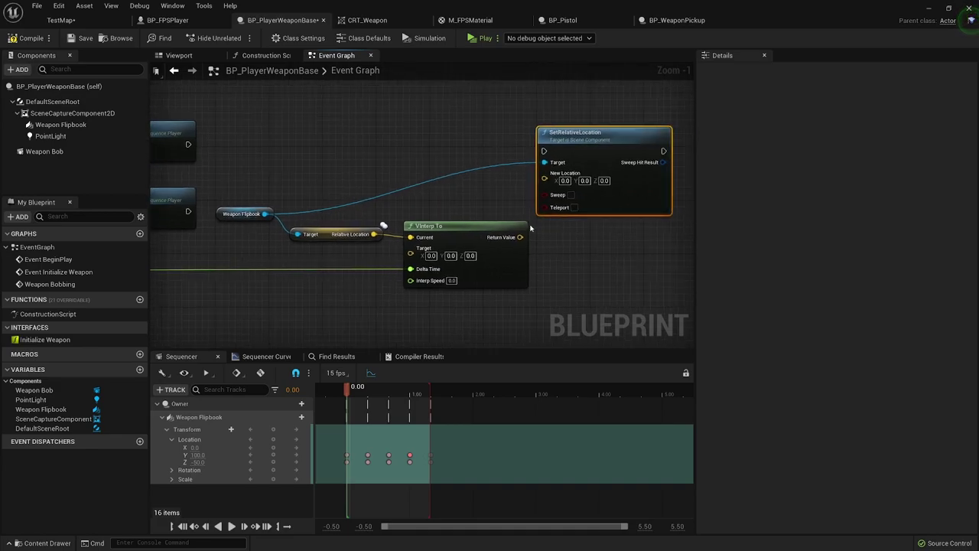
Feed VInterp To's Return Value into SetRelativeLocation's New Location and run SetRelativeLocation from the Stop node, level with it.
drag(520, 237, 548, 179)
drag(584, 136, 594, 147)
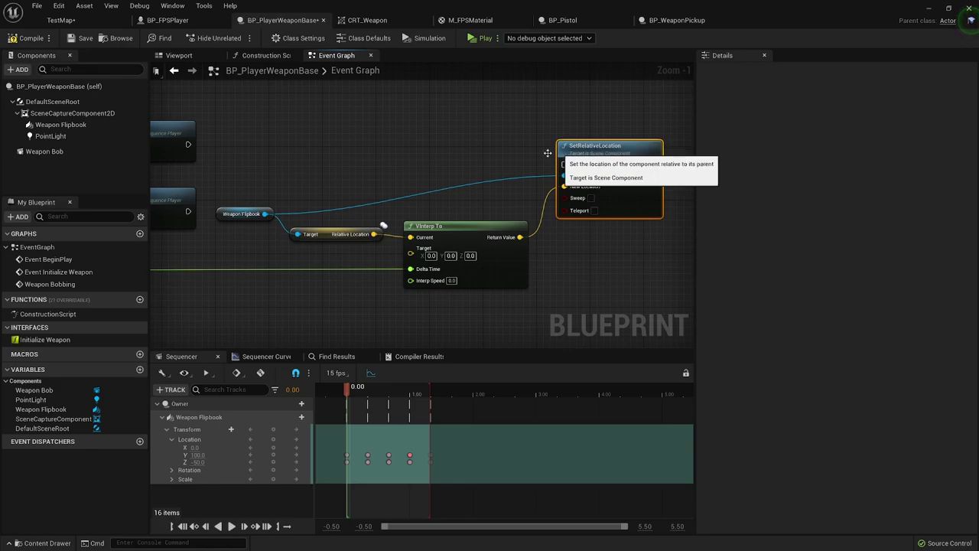
right_drag(403, 167, 534, 152)
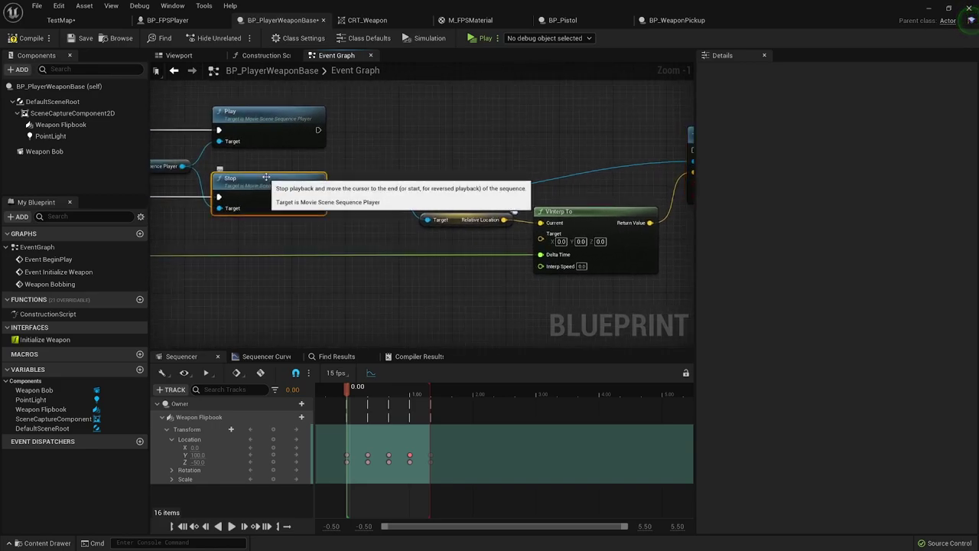
drag(318, 196, 600, 183)
right_drag(511, 153, 531, 138)
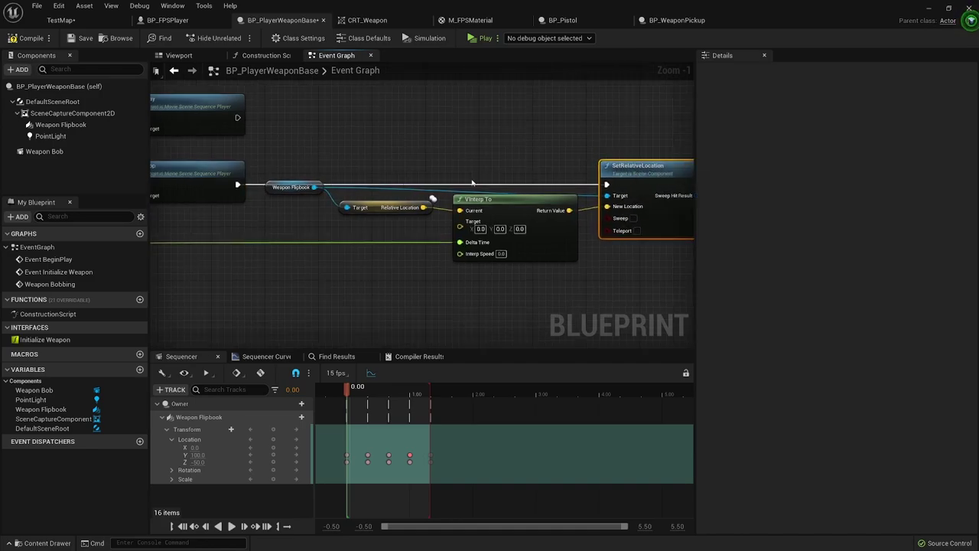
Lower the Weapon Flipbook, Relative Location and VInterp To nodes below the execution wire, and lower the Delta Time reroute point to match.
click(298, 203)
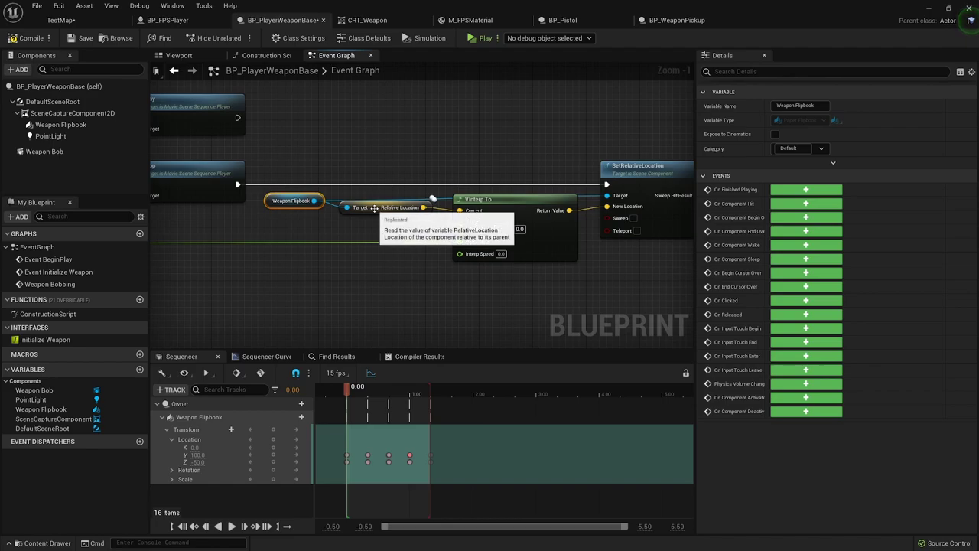
drag(374, 215, 375, 221)
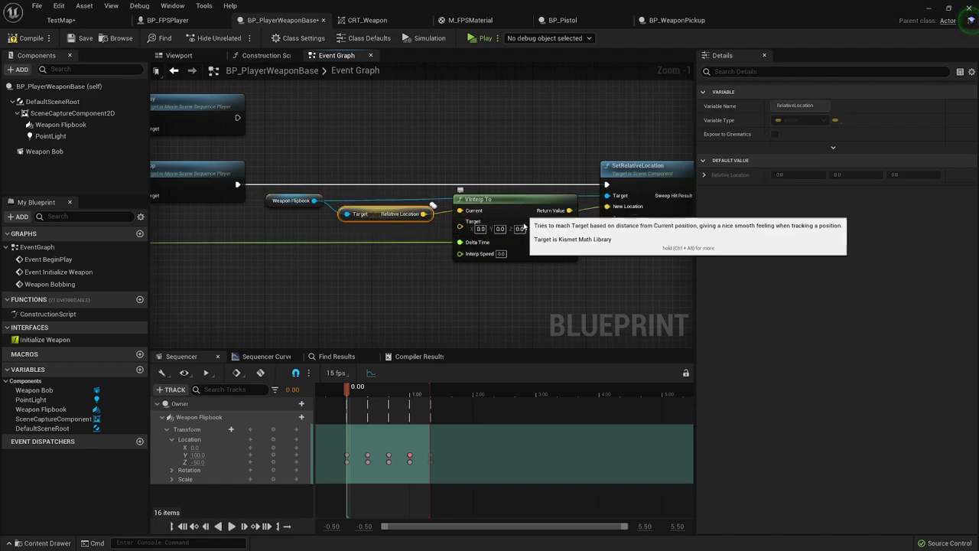
shift+click(470, 200)
drag(471, 201, 470, 214)
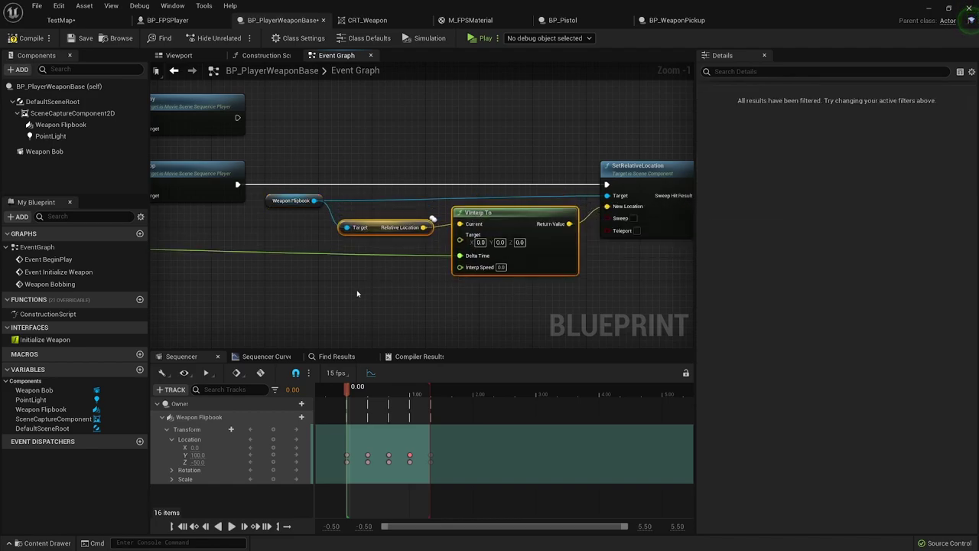
click(287, 296)
right_drag(273, 297, 595, 278)
drag(198, 229, 198, 240)
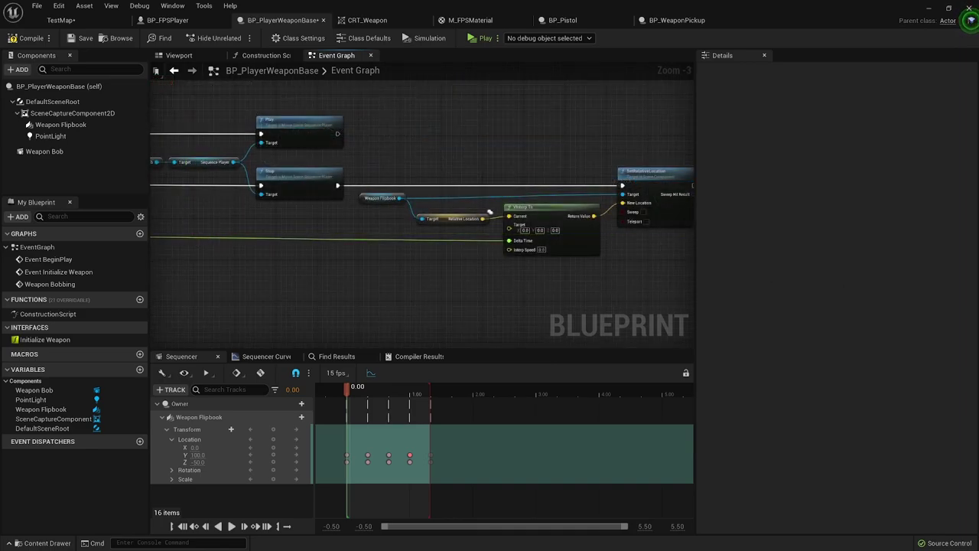
Compile and save BP_PlayerWeaponBase, and switch to the BP_FPSPlayer blueprint.
right_drag(414, 176, 560, 172)
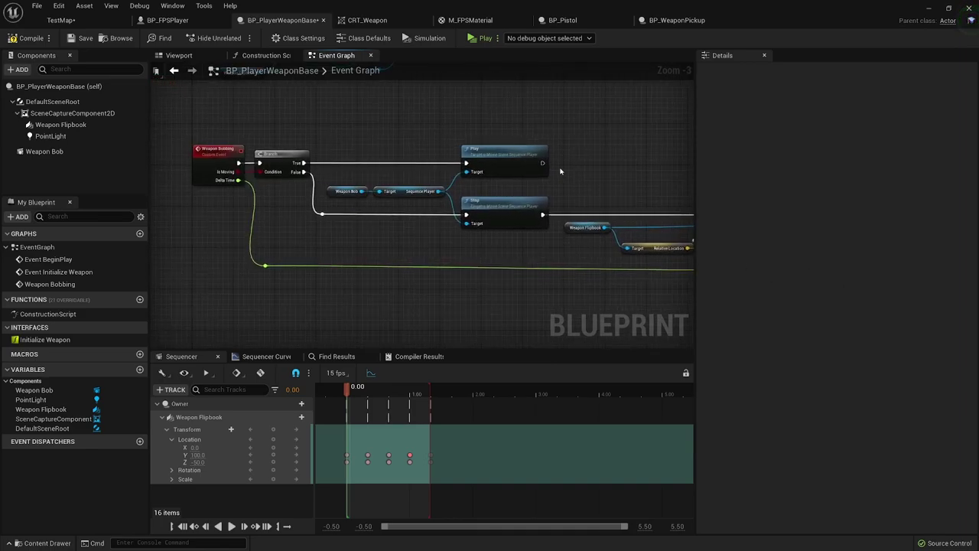
click(31, 38)
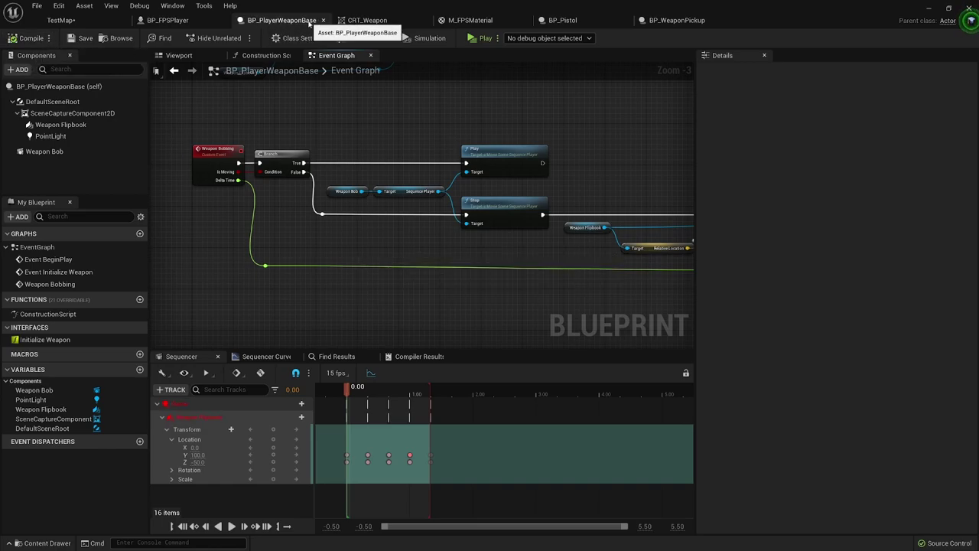
click(182, 22)
Add an Event Tick node in the empty graph space beside the mouse look nodes.
right_drag(402, 151, 479, 192)
scroll(399, 196, down, 3)
scroll(479, 356, down, 1)
scroll(451, 201, up, 2)
scroll(451, 201, up, 2)
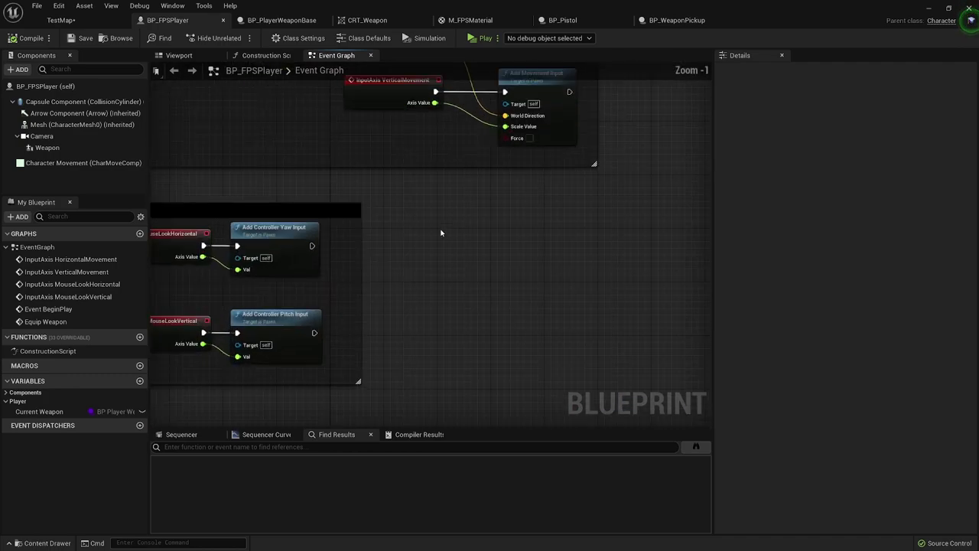
right_click(441, 233)
text(tick)
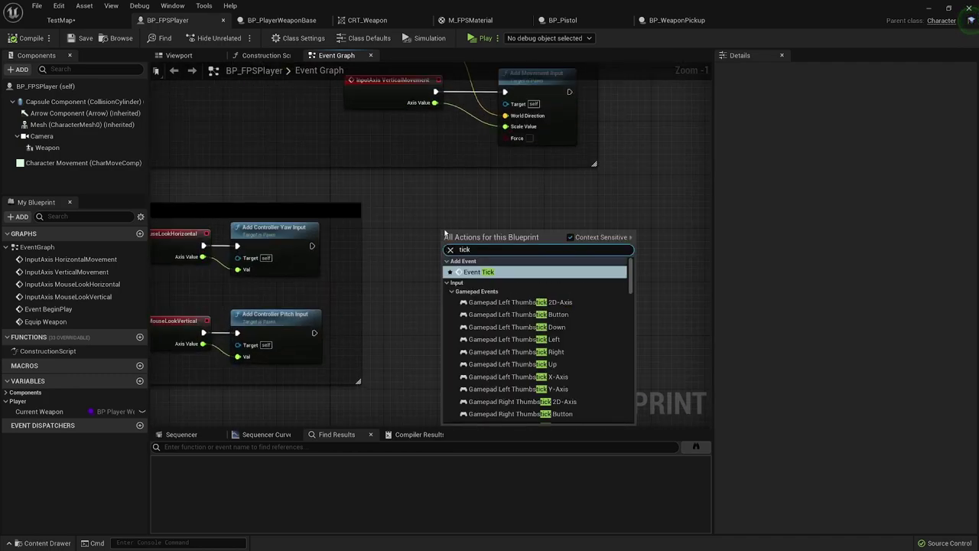
key(Return)
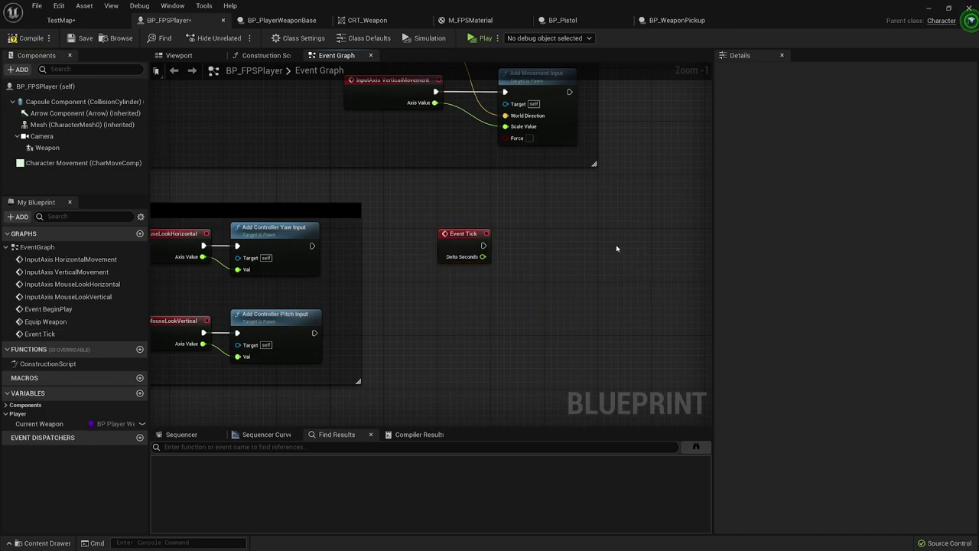
Place a reference to the Weapon component beside Event Tick and get its Child Actor.
right_drag(543, 249, 493, 262)
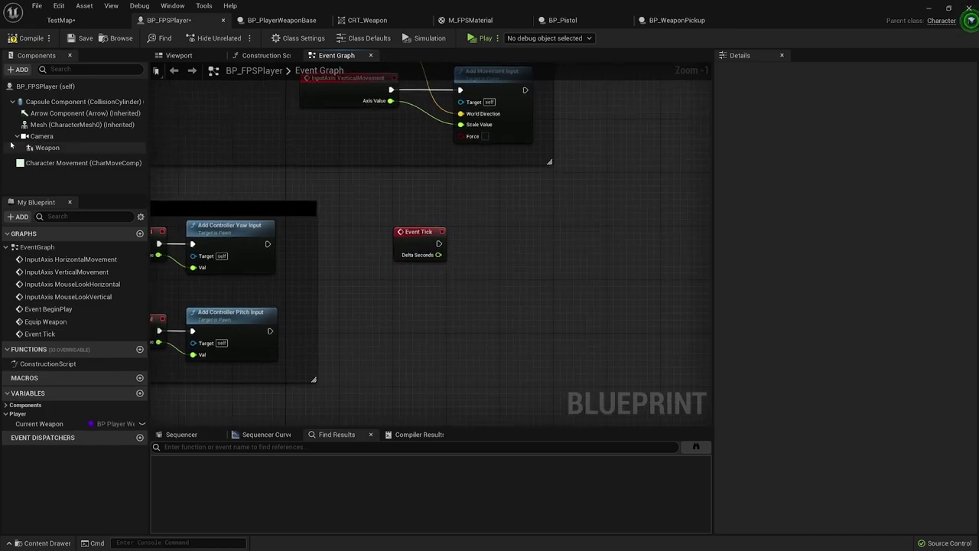
drag(44, 147, 547, 231)
text(child)
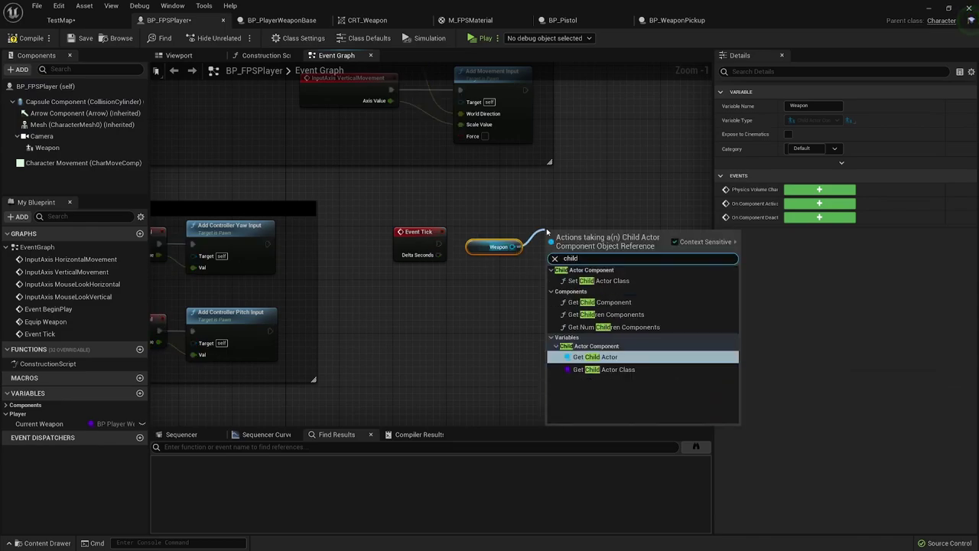
key(Return)
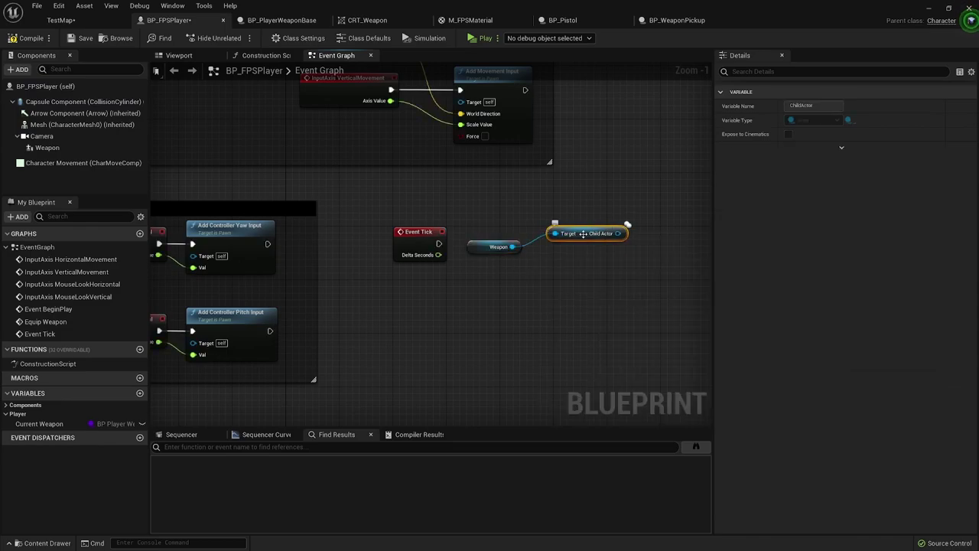
Cast the Weapon's Child Actor to BP_PlayerWeaponBase and run the cast from Event Tick.
drag(583, 233, 644, 247)
click(634, 317)
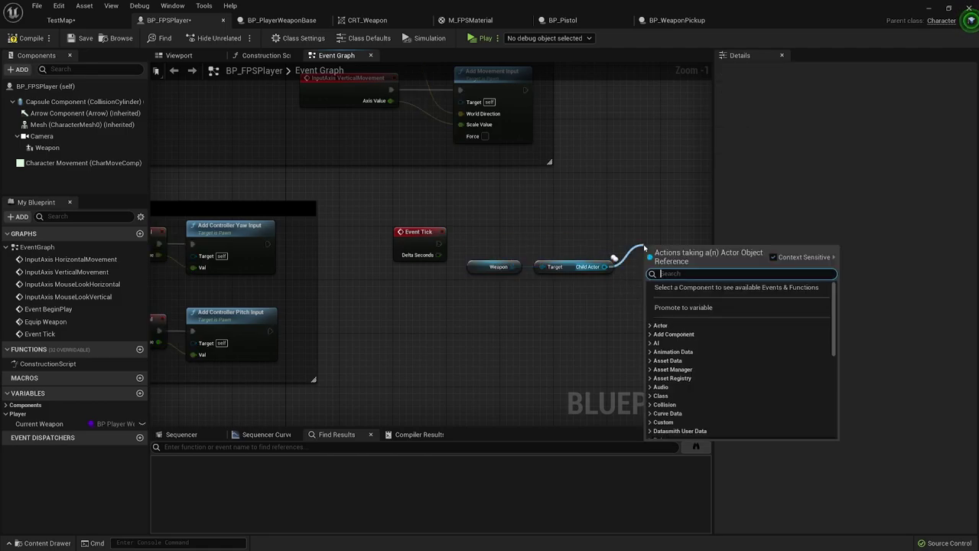
text(cast to )
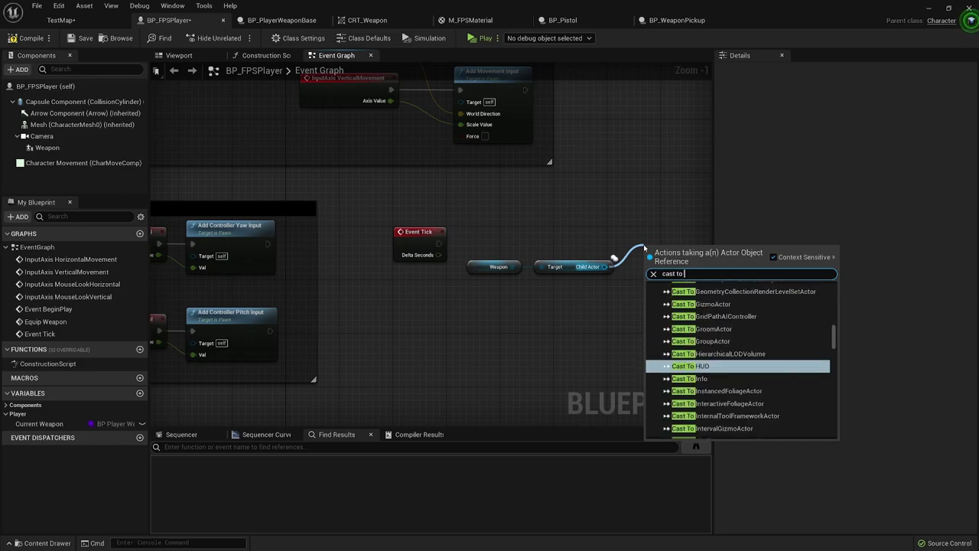
text(playerweapon)
key(Return)
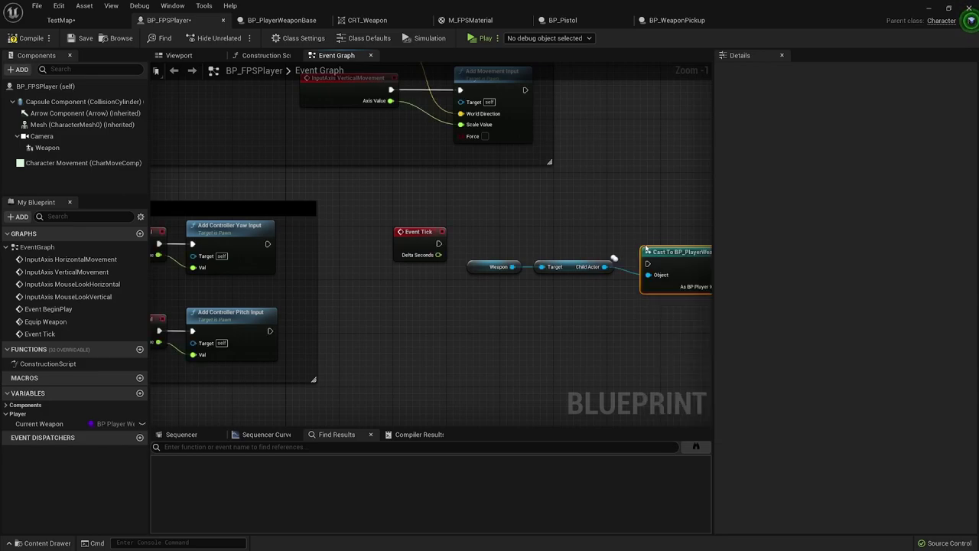
drag(439, 244, 648, 238)
right_drag(590, 207, 453, 197)
Call Weapon Bobbing on the cast's BP Player Weapon Base output and align its node with the execution wire.
drag(588, 257, 635, 245)
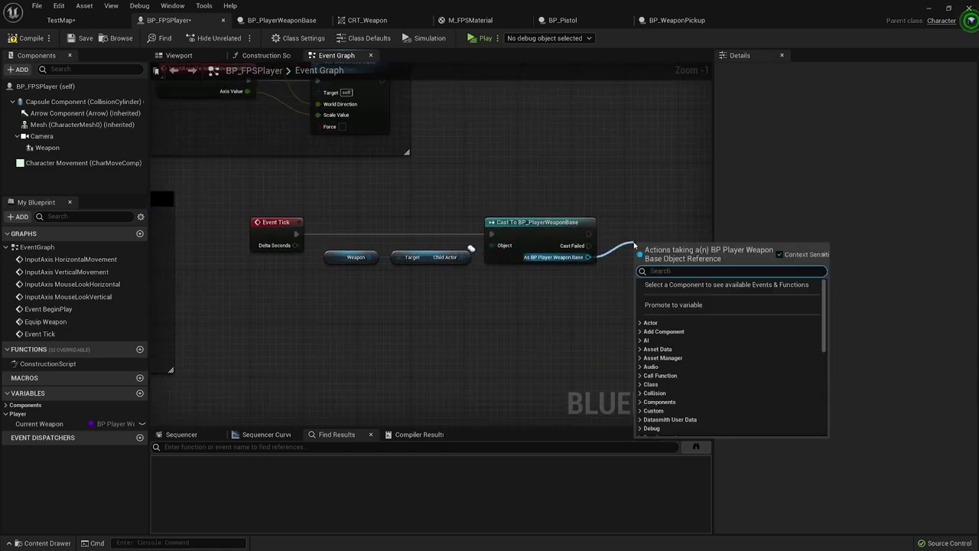
text(weapon bob)
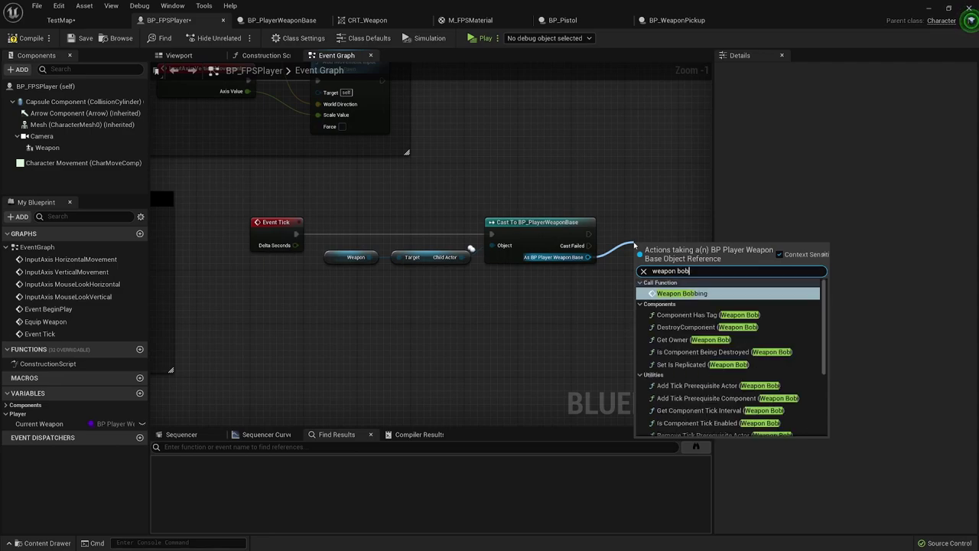
key(Return)
drag(664, 247, 656, 215)
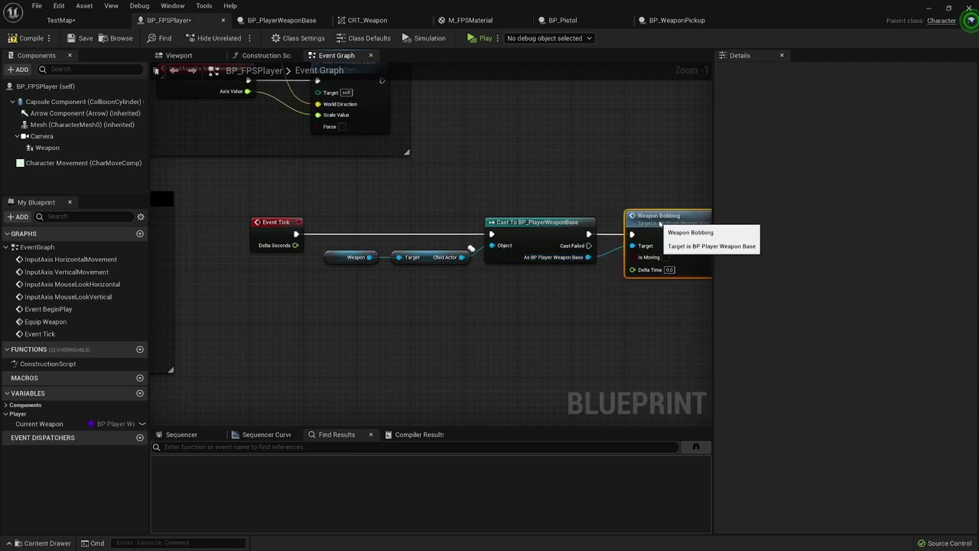
Connect Event Tick's Delta Seconds to Weapon Bobbing's Delta Time, routing the wire below the nodes through a reroute point.
right_drag(458, 301, 392, 275)
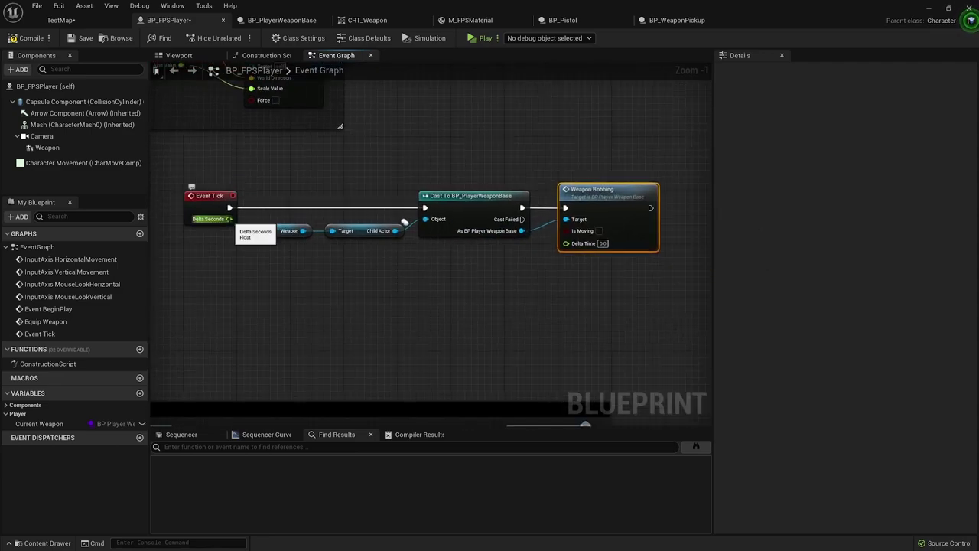
mouse_move(229, 219)
mouse_down()
mouse_move(582, 246)
mouse_move(523, 253)
mouse_move(230, 218)
mouse_up()
click(547, 248)
double_click(240, 220)
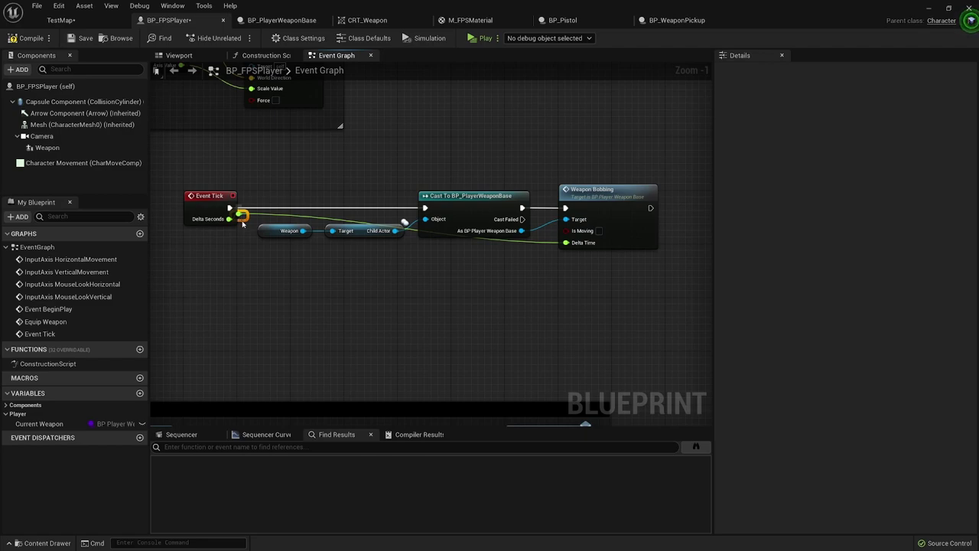
click(453, 306)
right_drag(453, 306, 503, 295)
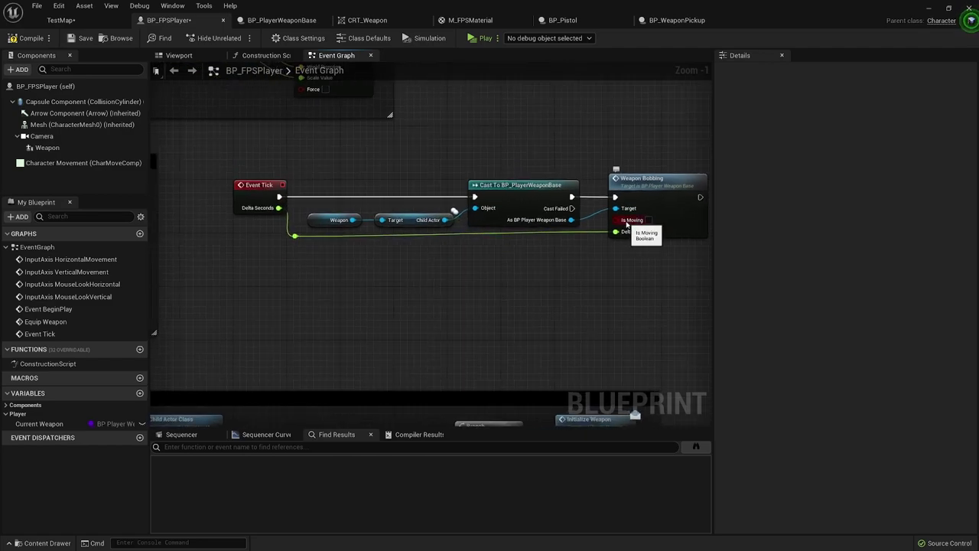
Place a Character Movement reference below the Event Tick chain and get its Velocity.
right_drag(436, 284, 412, 290)
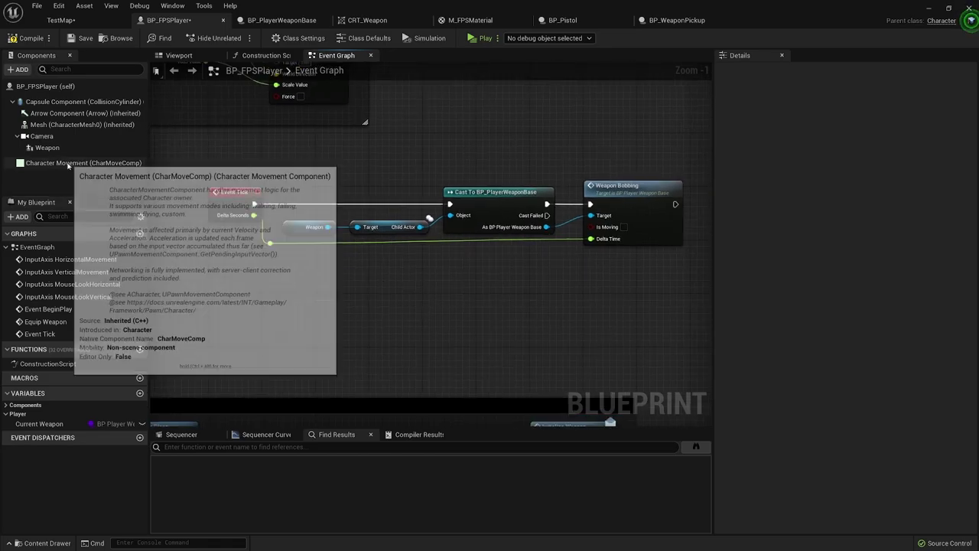
drag(81, 161, 283, 282)
drag(342, 287, 394, 283)
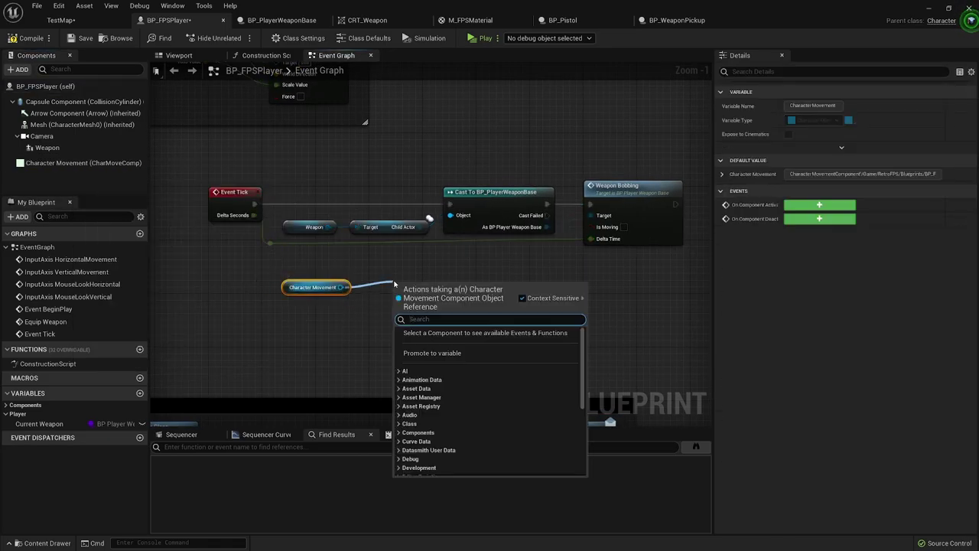
text(veloc)
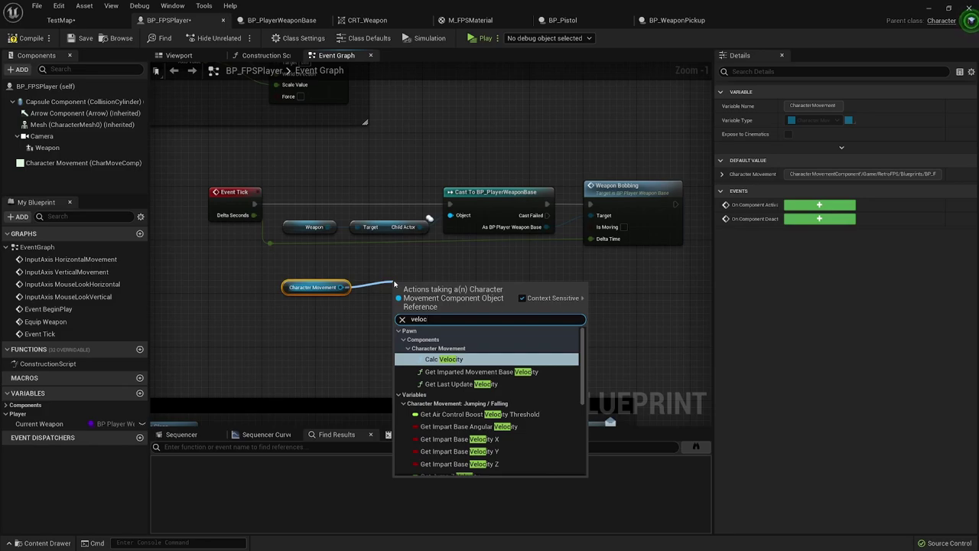
scroll(445, 344, down, 7)
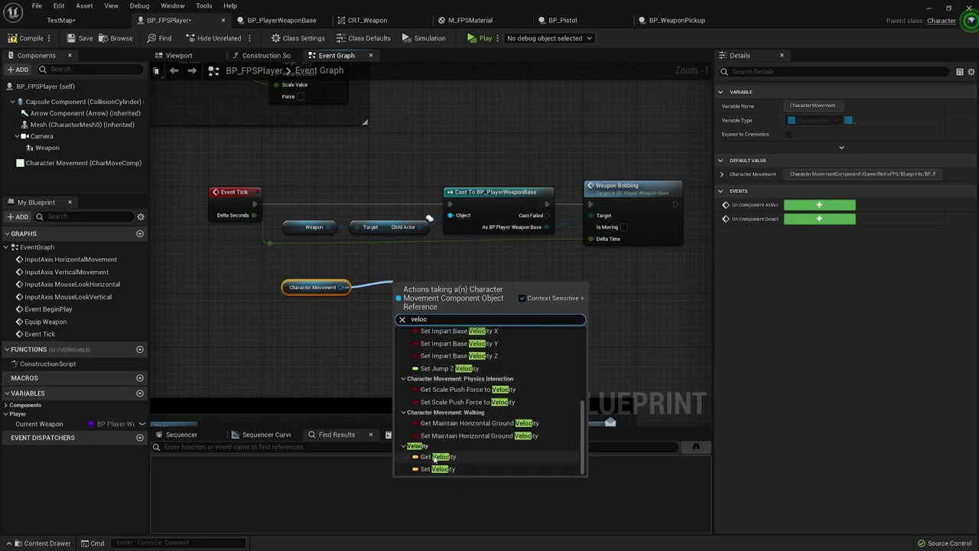
click(436, 458)
Add a VectorLength node fed by the Velocity output.
drag(420, 293, 462, 286)
text(vector len)
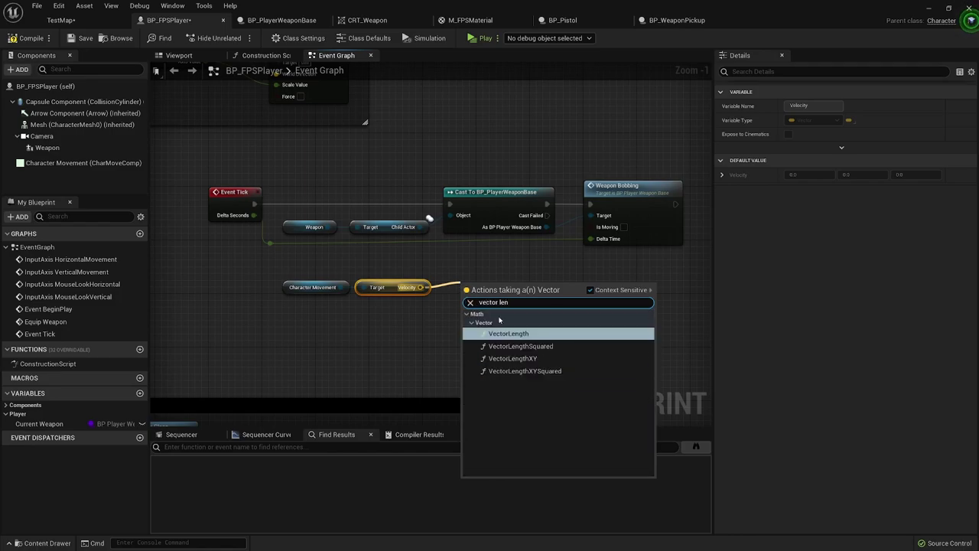
click(507, 334)
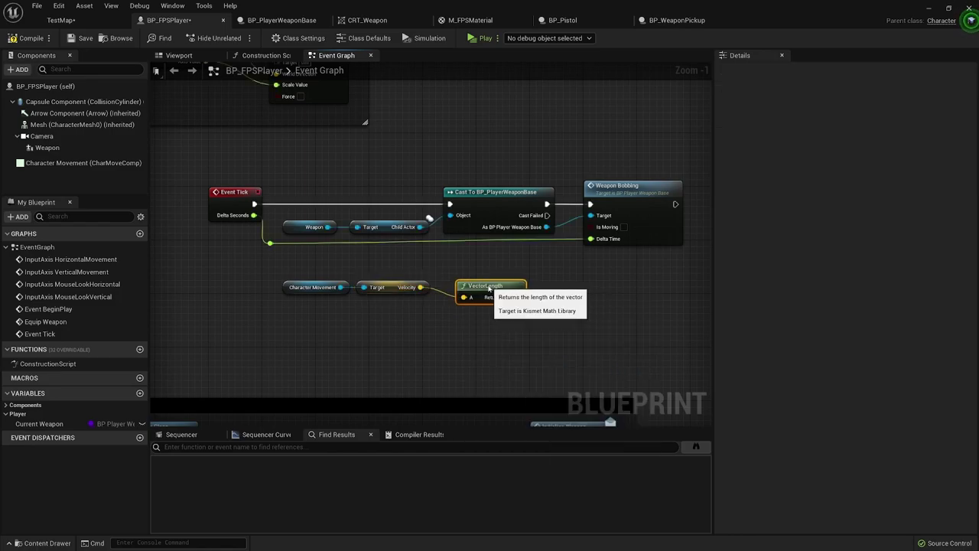
Check whether the vector length is greater than 0.0 and connect the result to Weapon Bobbing's Is Moving input.
drag(504, 297, 529, 287)
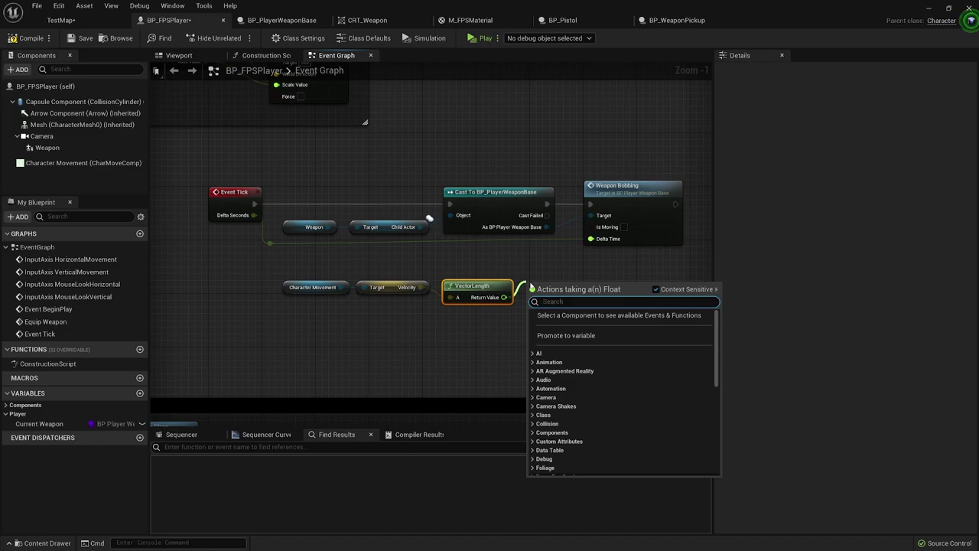
text(>)
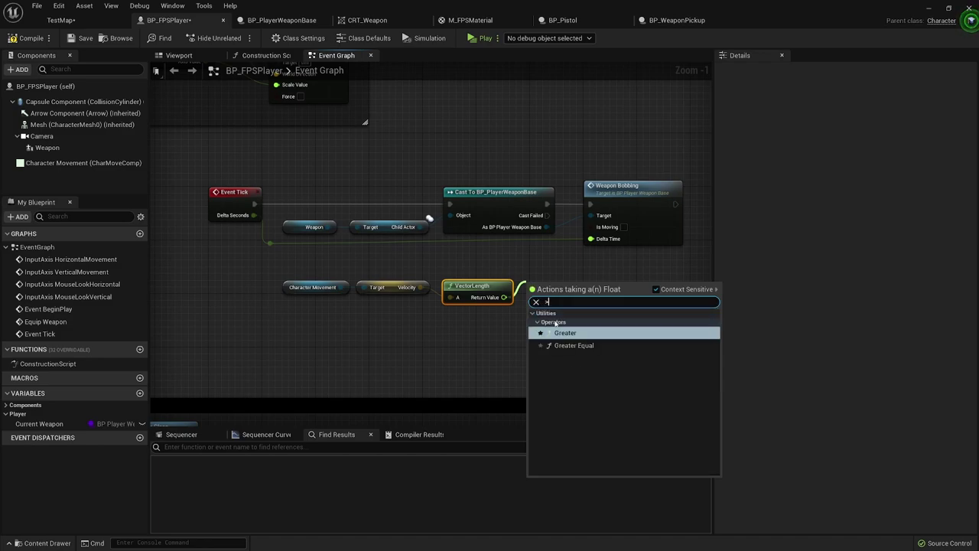
click(555, 333)
drag(576, 293, 591, 227)
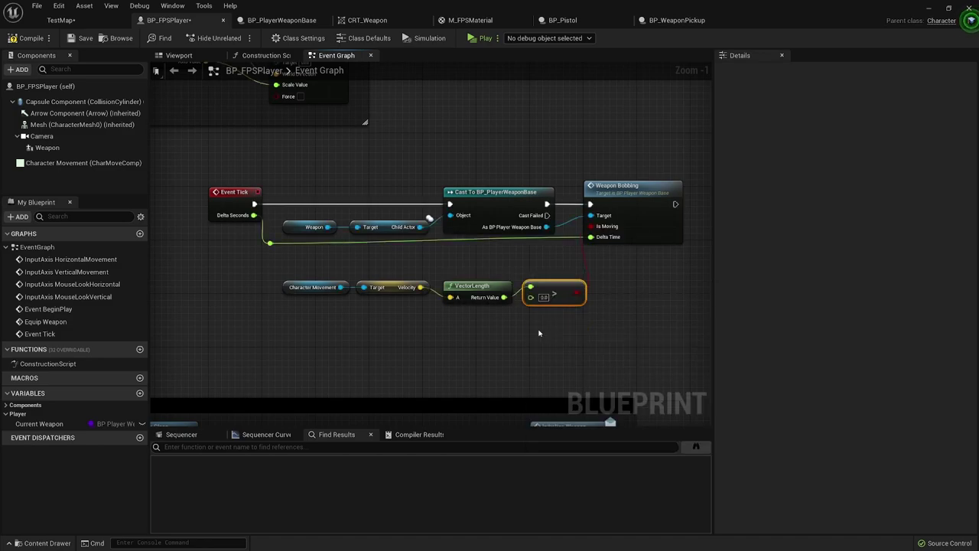
Move the Character Movement, Velocity, VectorLength and Greater nodes up together, close beneath the Delta Seconds wire.
drag(289, 268, 289, 266)
drag(554, 292, 520, 265)
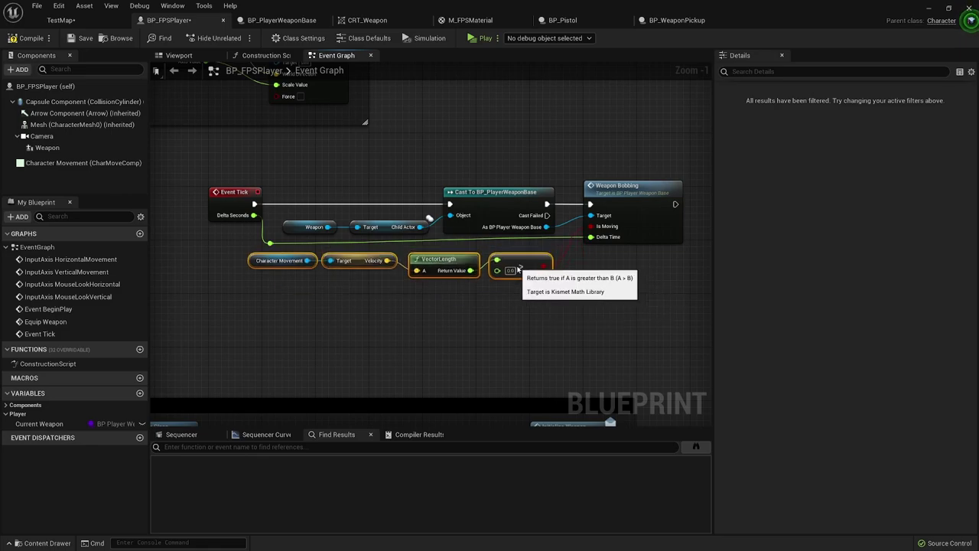
click(506, 323)
right_drag(507, 323, 482, 351)
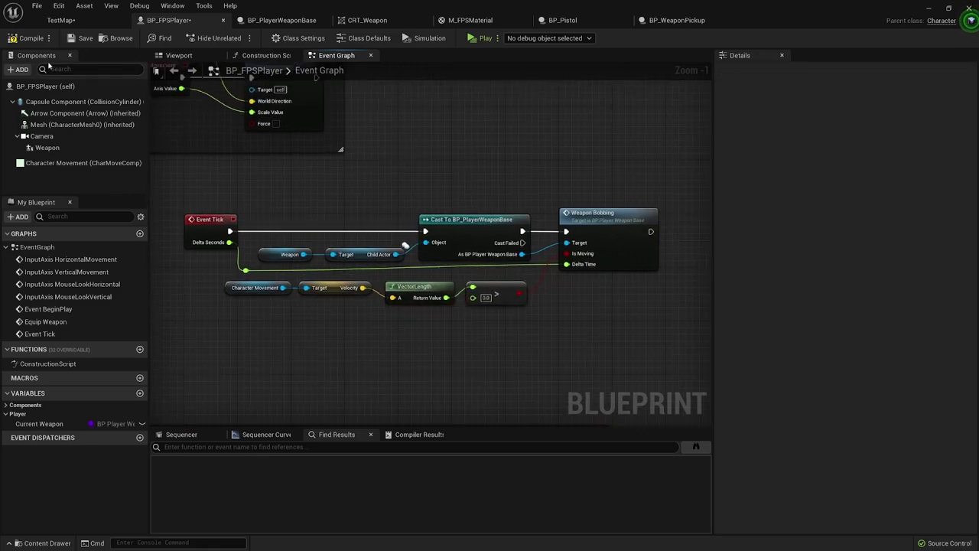
Compile and save BP_FPSPlayer, and return to the TestMap level and save it.
click(30, 39)
scroll(323, 184, down, 1)
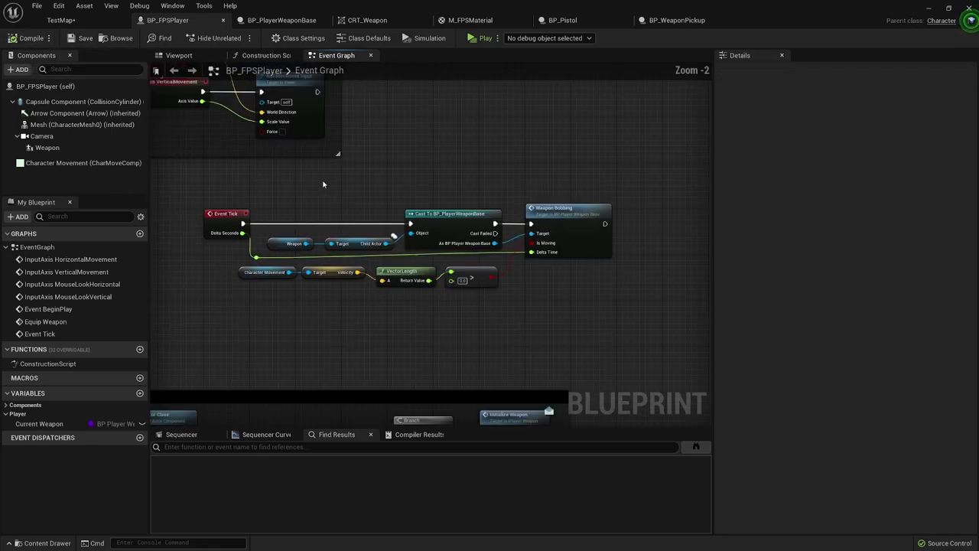
right_drag(326, 184, 449, 199)
click(61, 20)
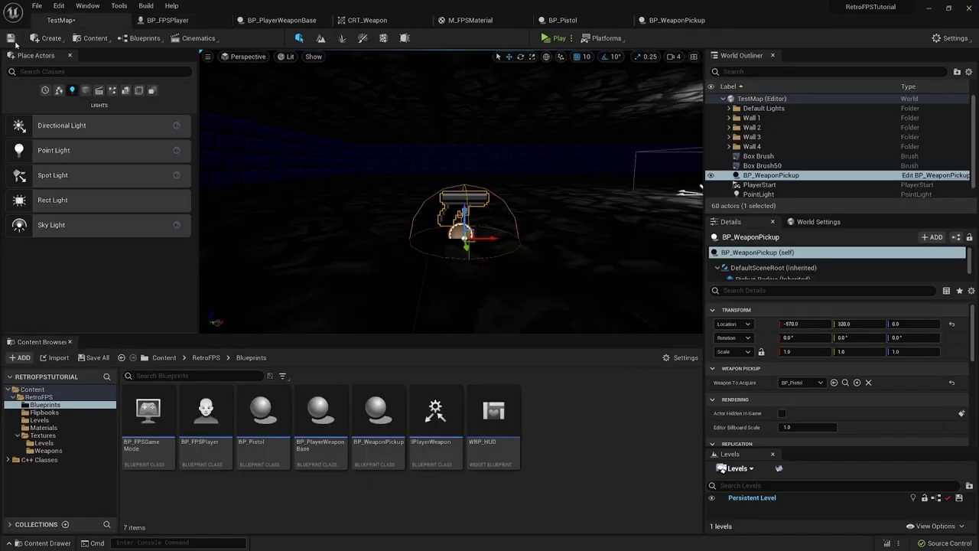
Playtest the level by picking up the pistol, walking, stopping and firing to check the weapon bobbing, and end the session.
click(544, 38)
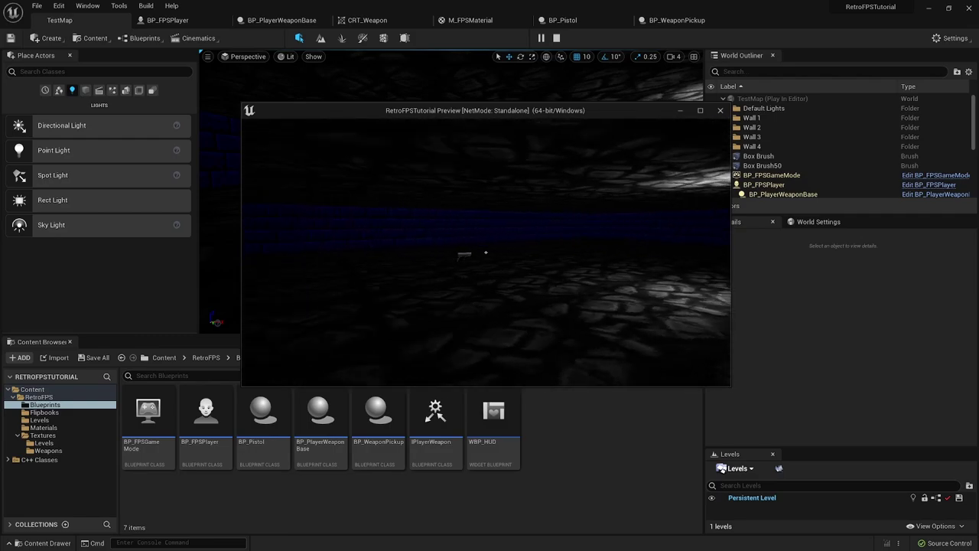
key(w)
key(w)
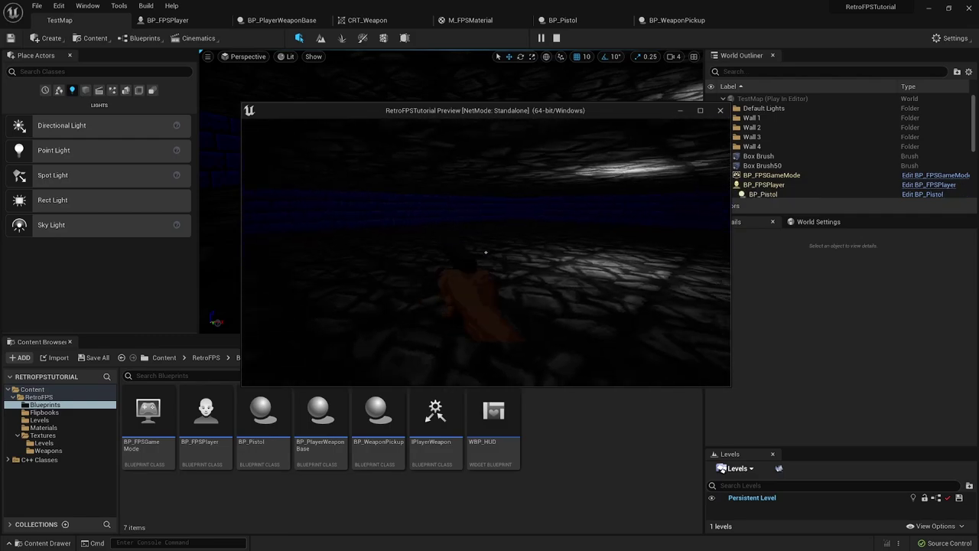
click(485, 253)
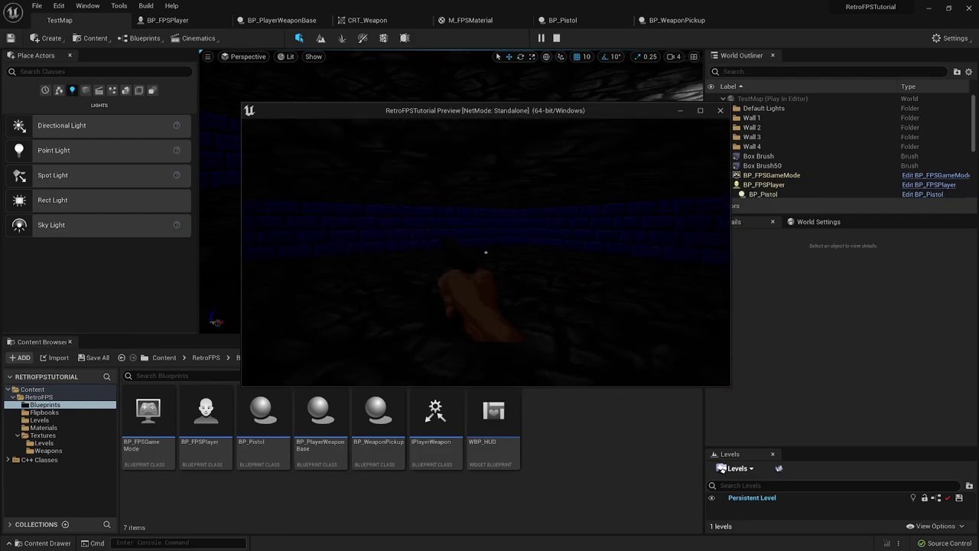
key(w)
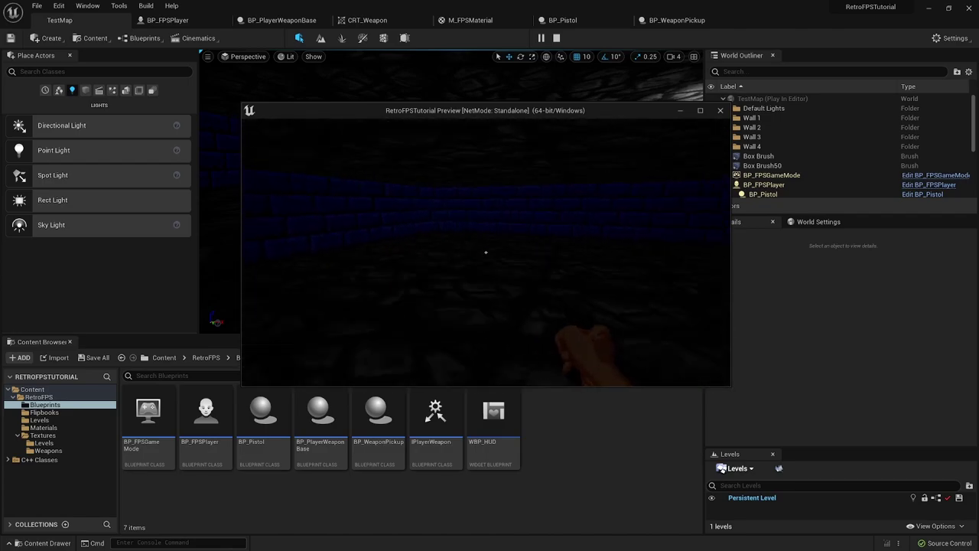
key(w)
click(486, 252)
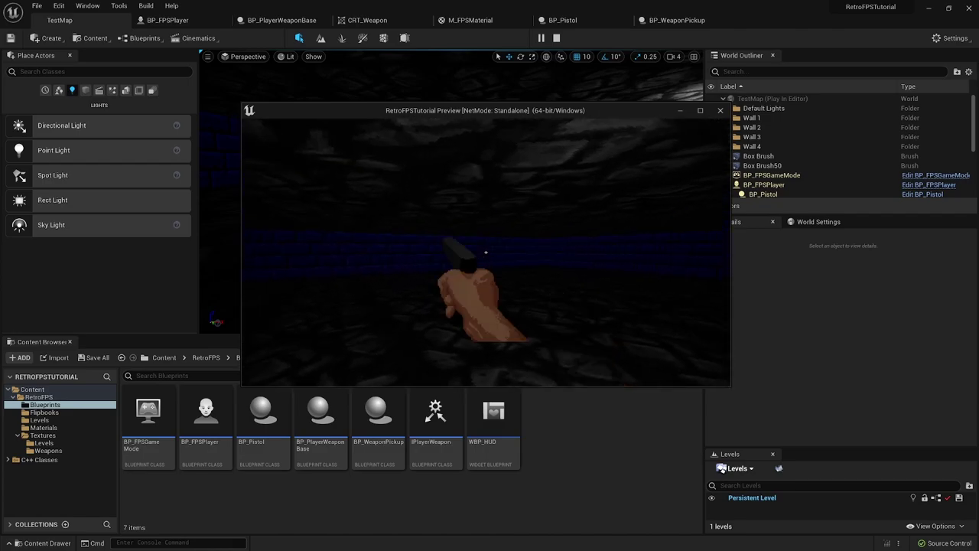
key(w)
click(486, 252)
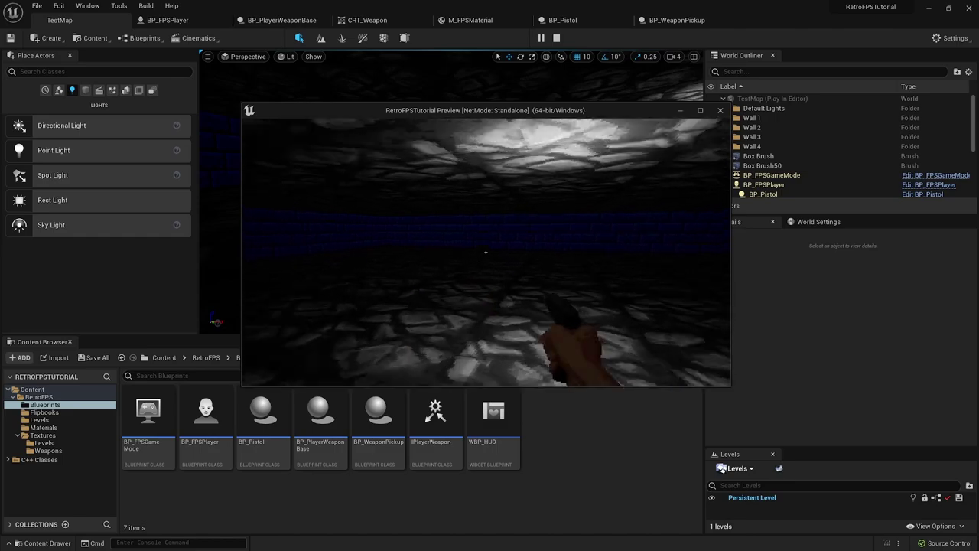
key(Escape)
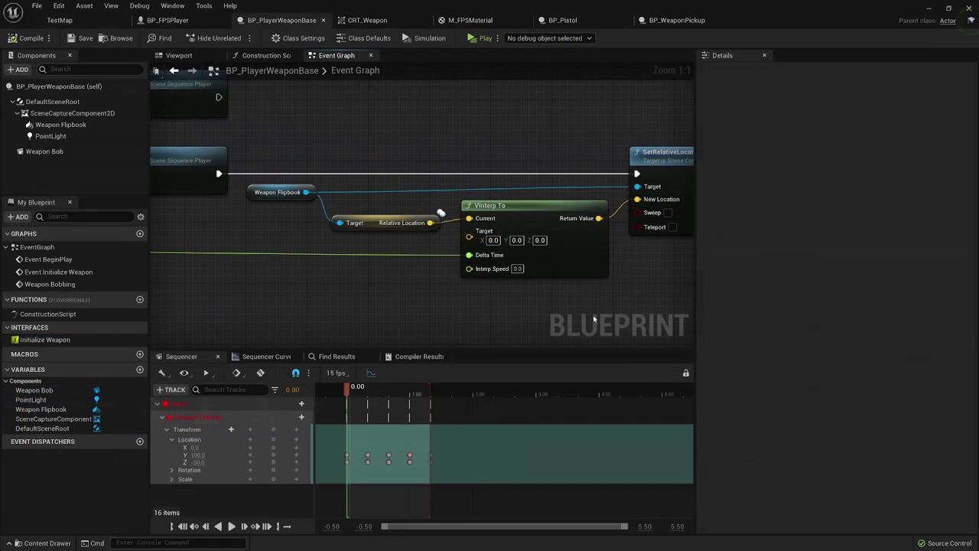
Switch to BP_PlayerWeaponBase and add a Vector variable named Weapon Position.
click(466, 204)
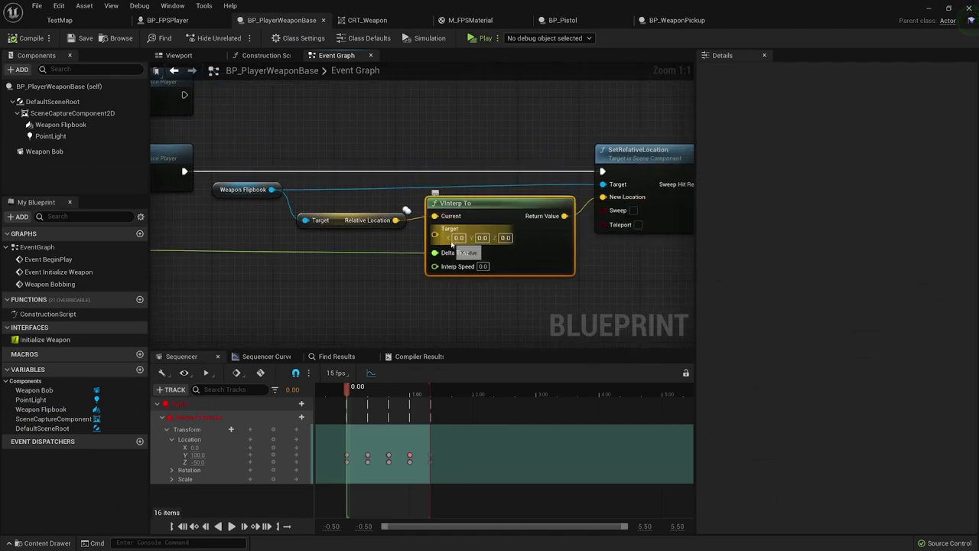
click(406, 210)
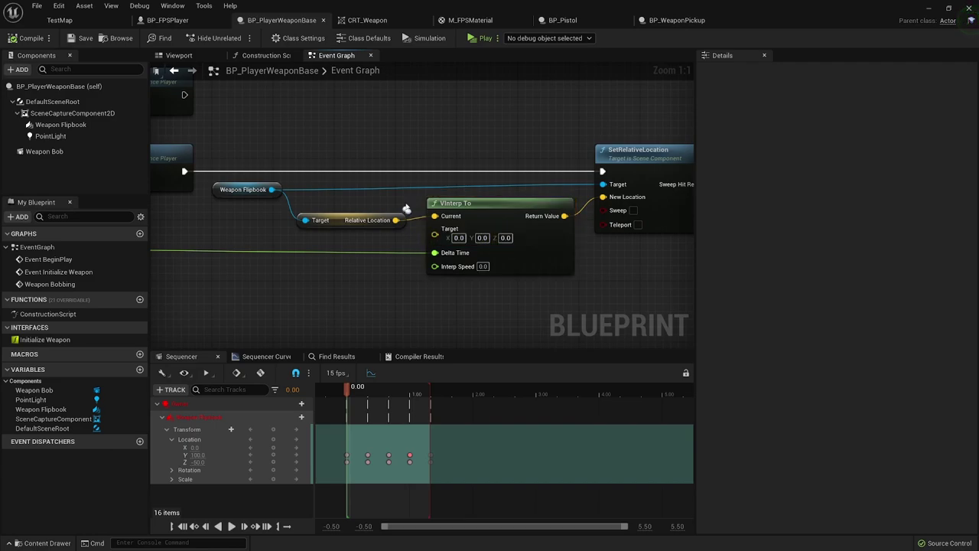
right_drag(229, 303, 205, 297)
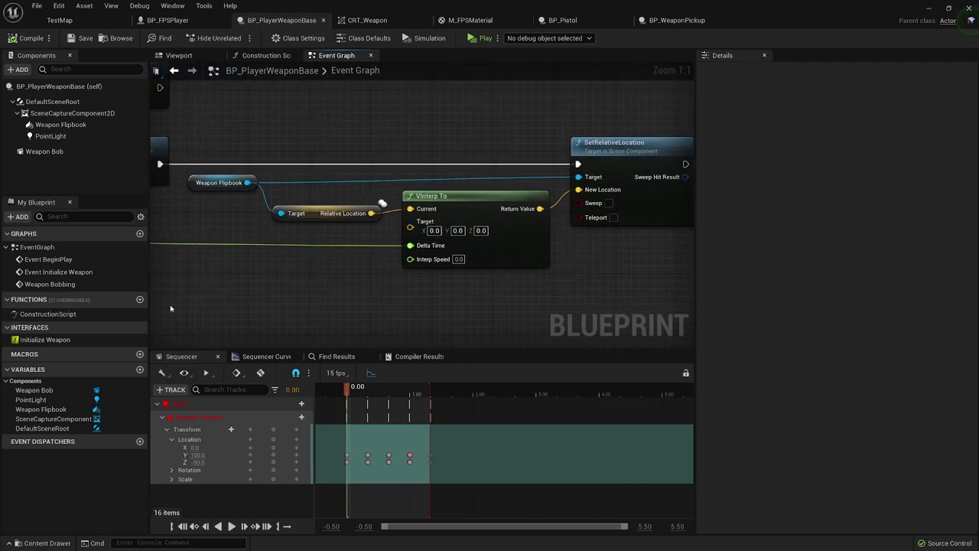
click(139, 370)
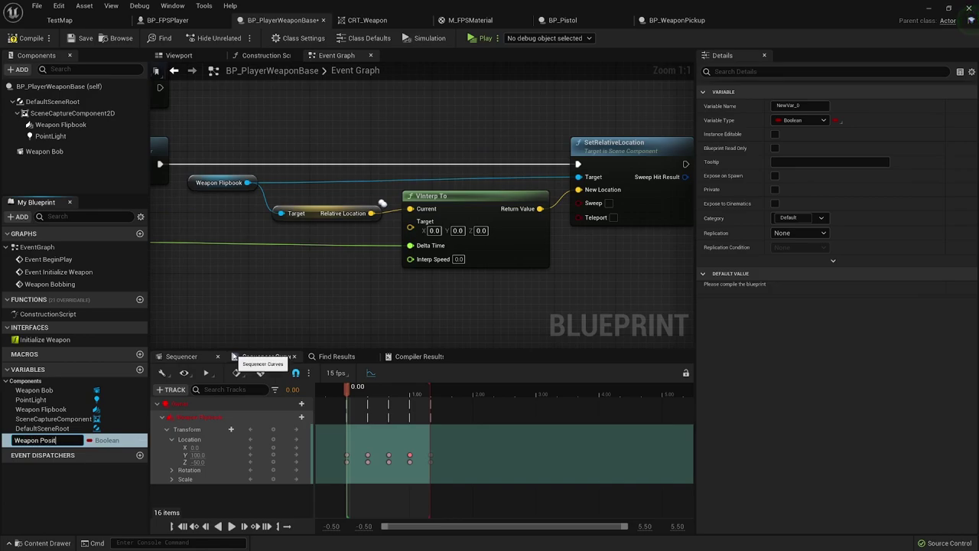
text(ion)
key(Return)
click(797, 120)
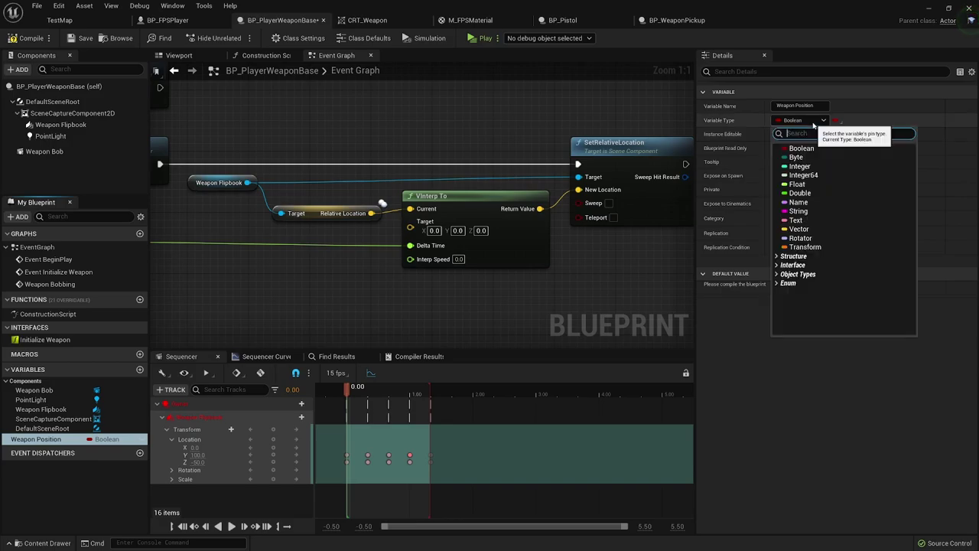
click(804, 229)
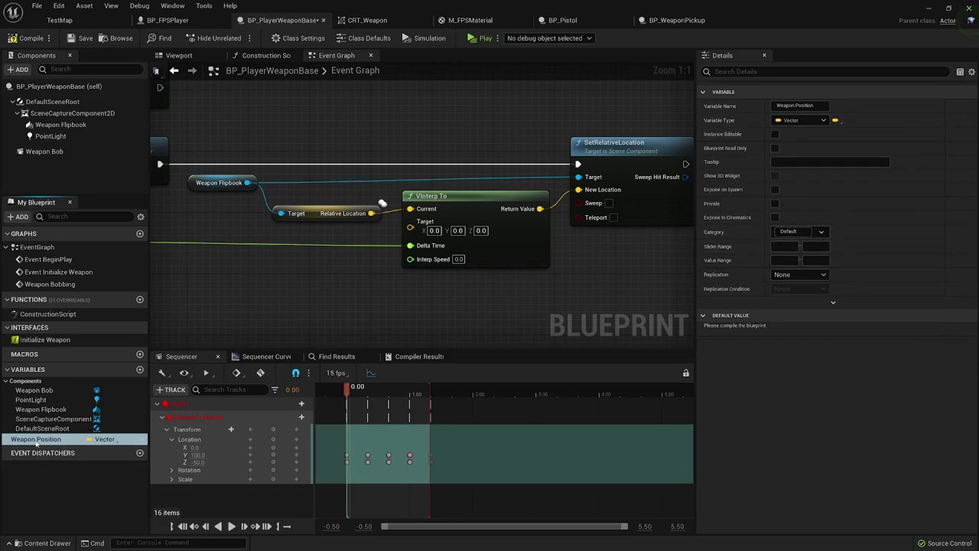
Place a getter for Weapon Position beside the VInterp To node and connect it to the node's Target input.
drag(36, 439, 331, 294)
drag(298, 235, 319, 254)
click(329, 252)
click(333, 129)
Add a Set Weapon Position node after Show Only Component in the Event BeginPlay chain and straighten its execution wire.
scroll(330, 130, down, 4)
right_drag(329, 130, 639, 272)
right_drag(423, 109, 443, 220)
scroll(483, 152, up, 3)
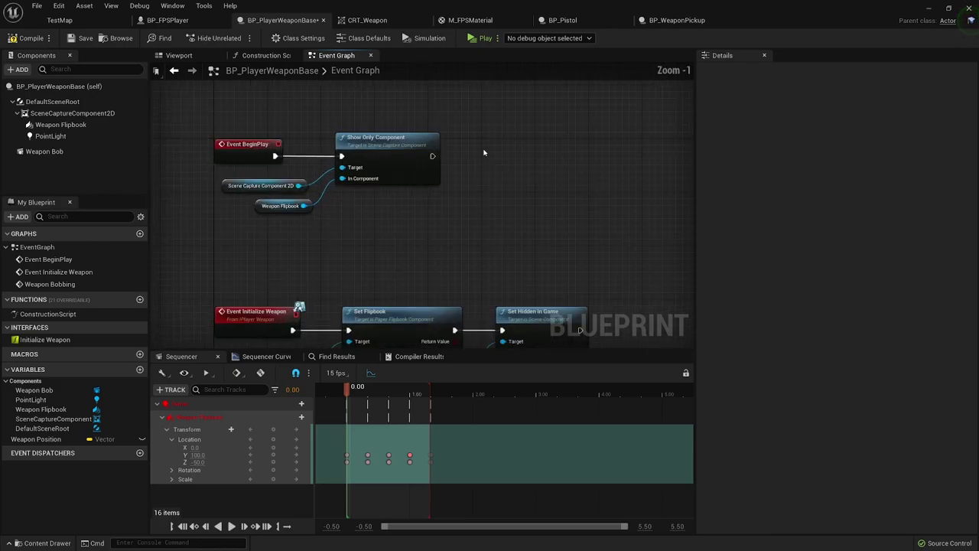
drag(52, 439, 433, 156)
click(521, 166)
drag(509, 146, 550, 147)
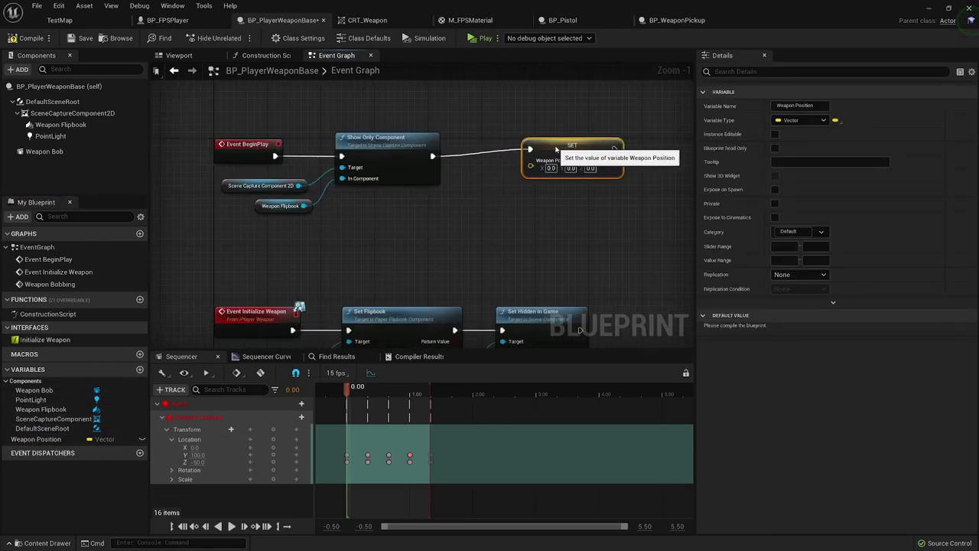
key(q)
Feed the Weapon Flipbook's Relative Location into the Set Weapon Position node, tidy the nodes, and compile and save the blueprint.
click(165, 130)
drag(38, 130, 501, 207)
text(get)
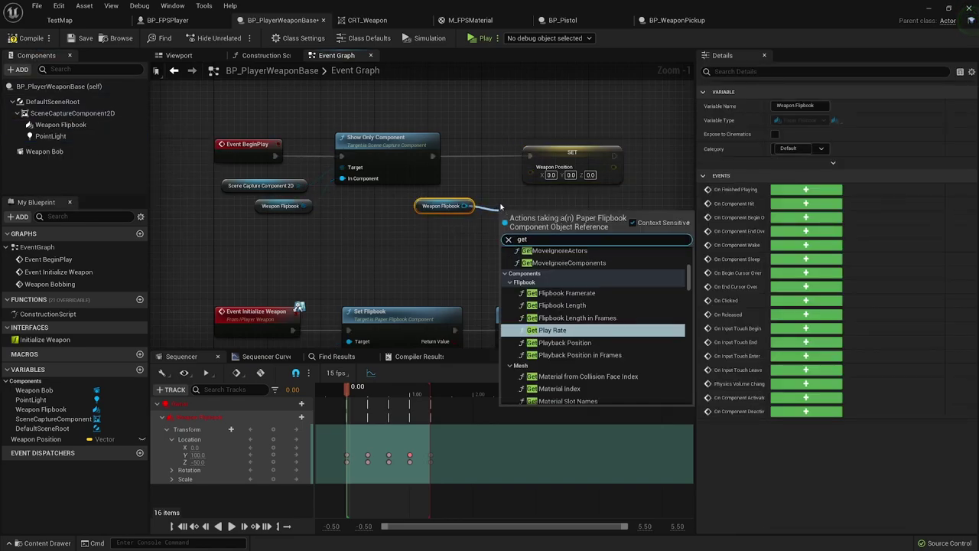
text( loca)
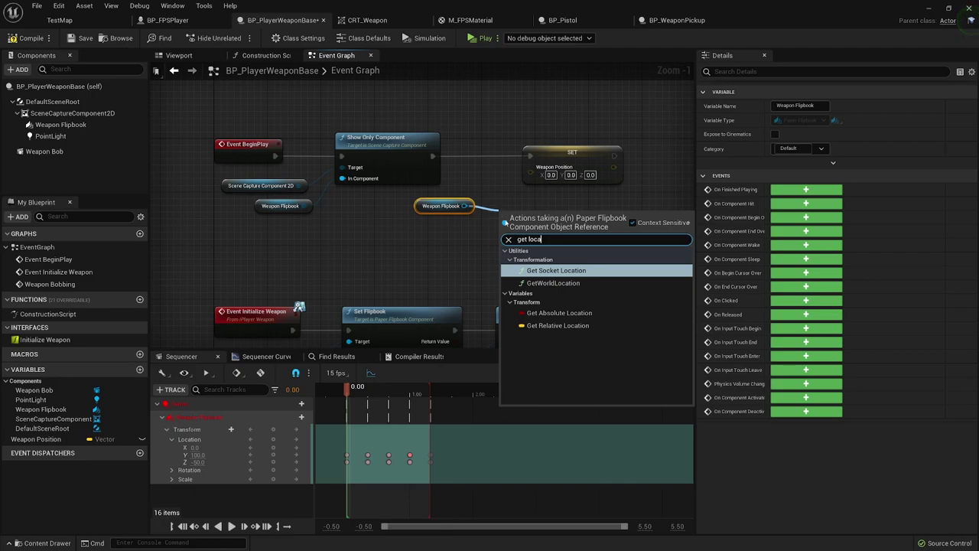
click(559, 326)
drag(586, 219, 531, 167)
drag(539, 215, 521, 201)
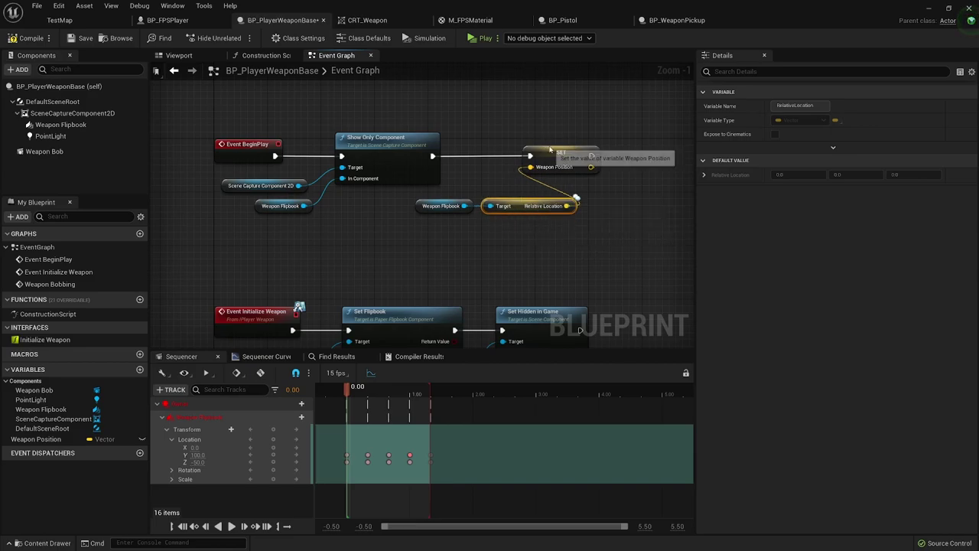
drag(549, 153, 633, 153)
click(30, 38)
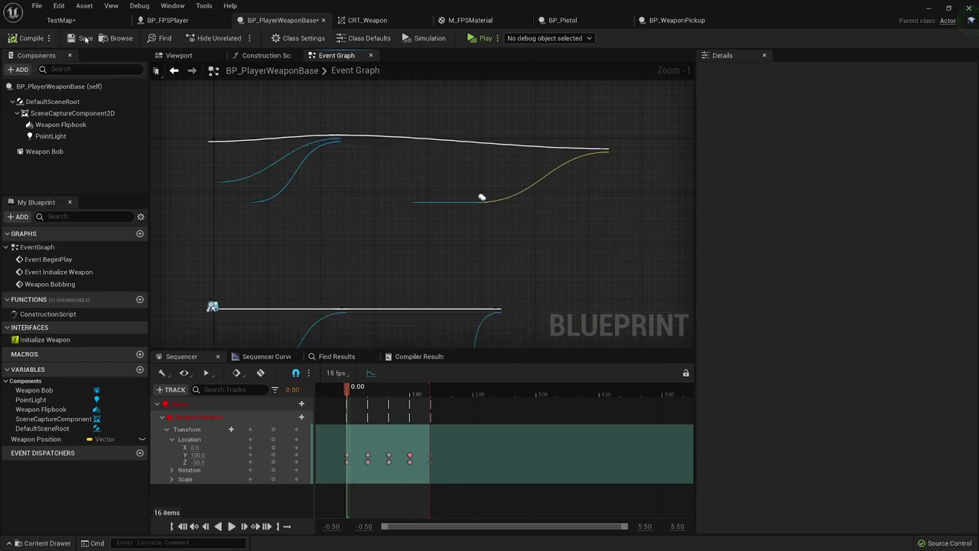
Playtest TestMap by picking up the pistol, walking, stopping and firing to check the weapon's return position, and end the session.
click(61, 19)
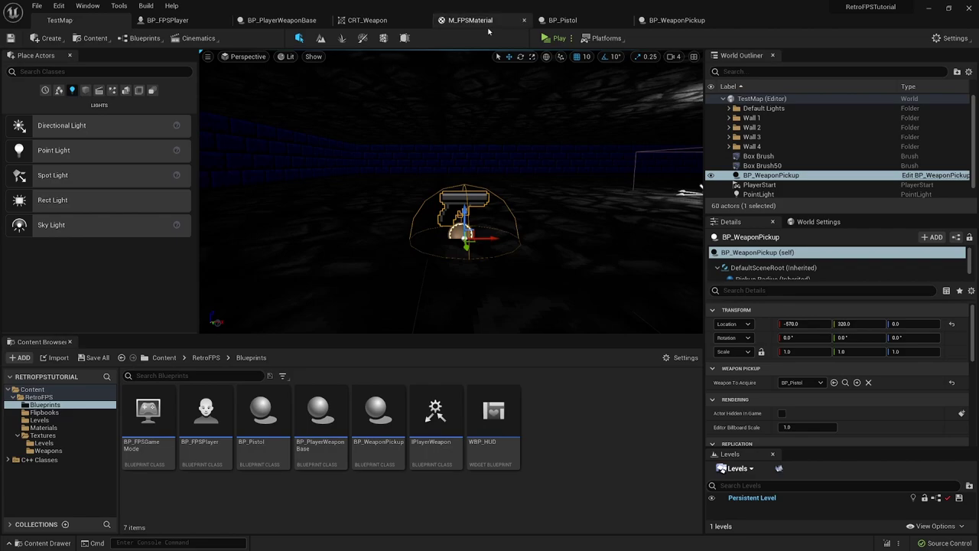
click(546, 39)
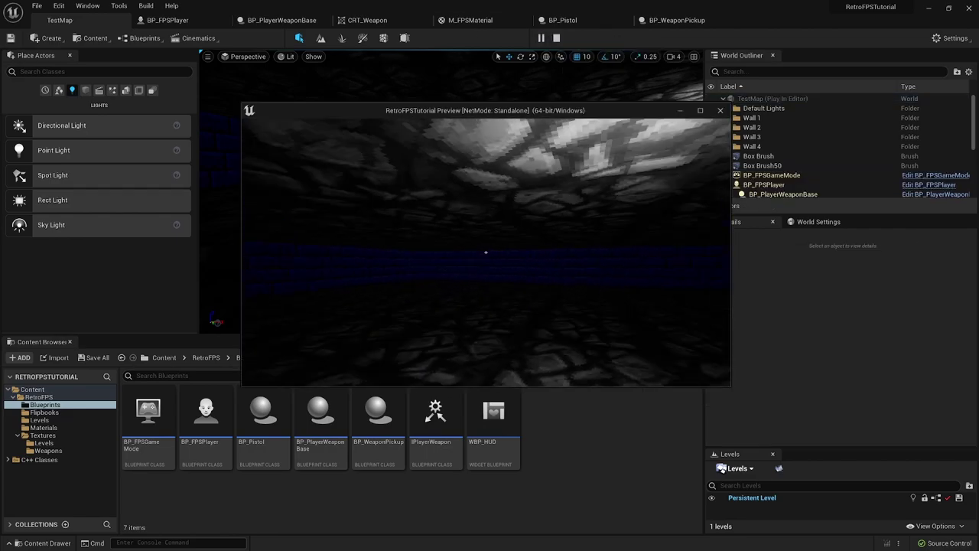
key(s)
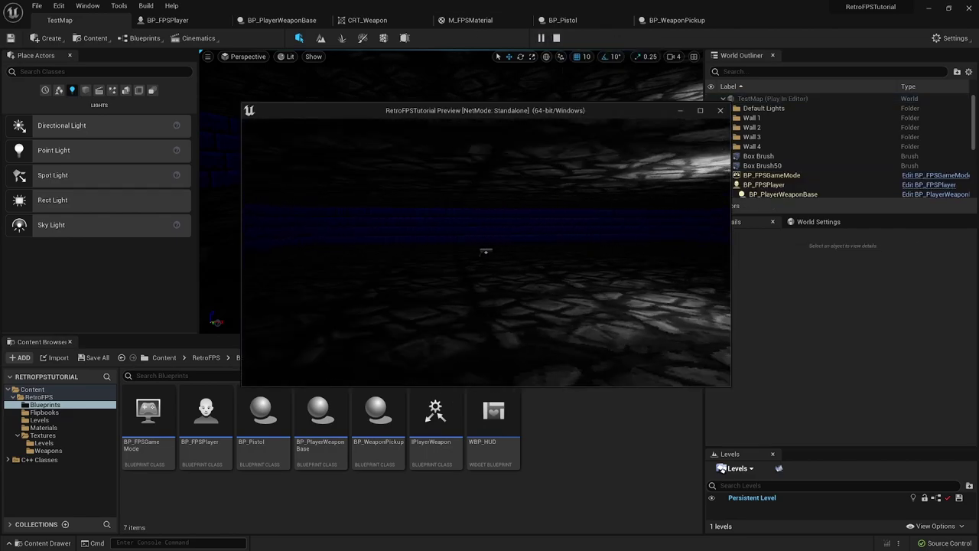
key(w)
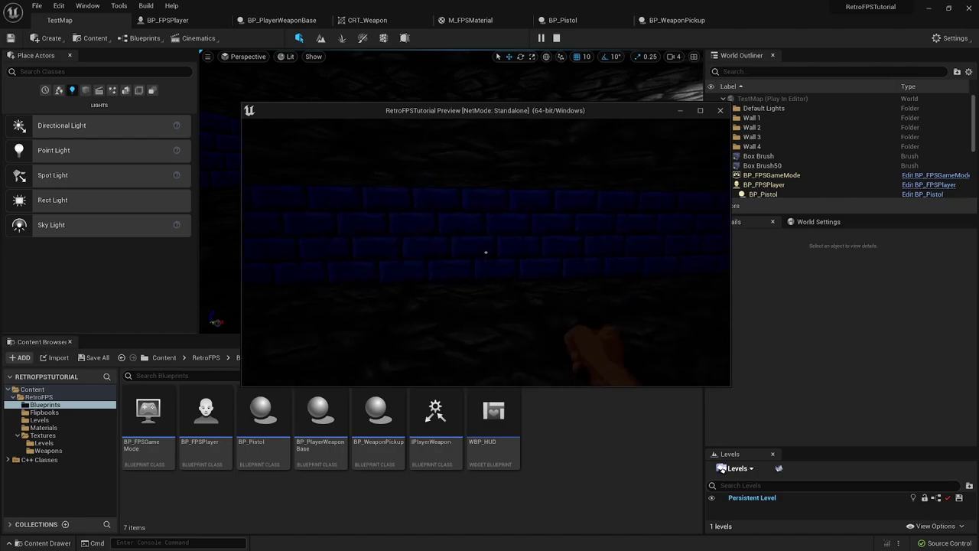
key(w)
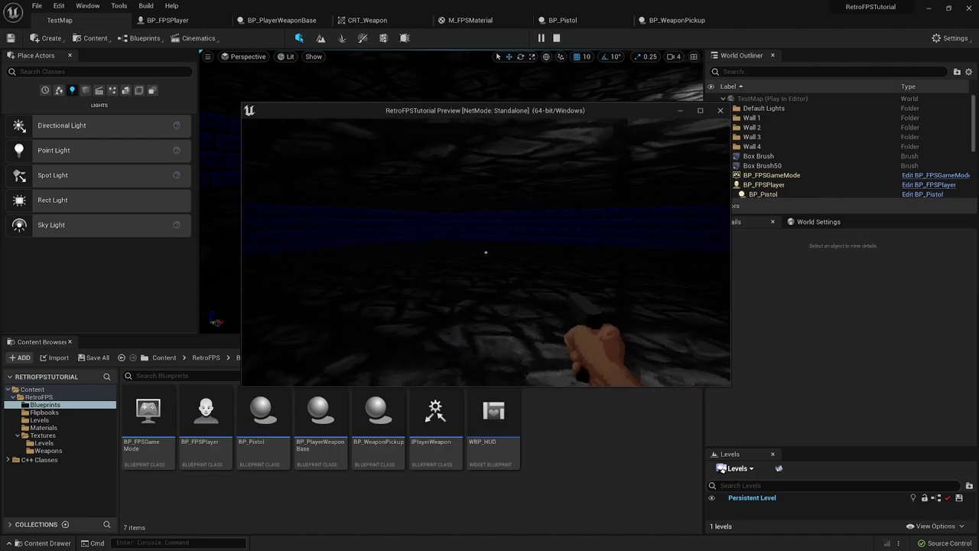
key(w)
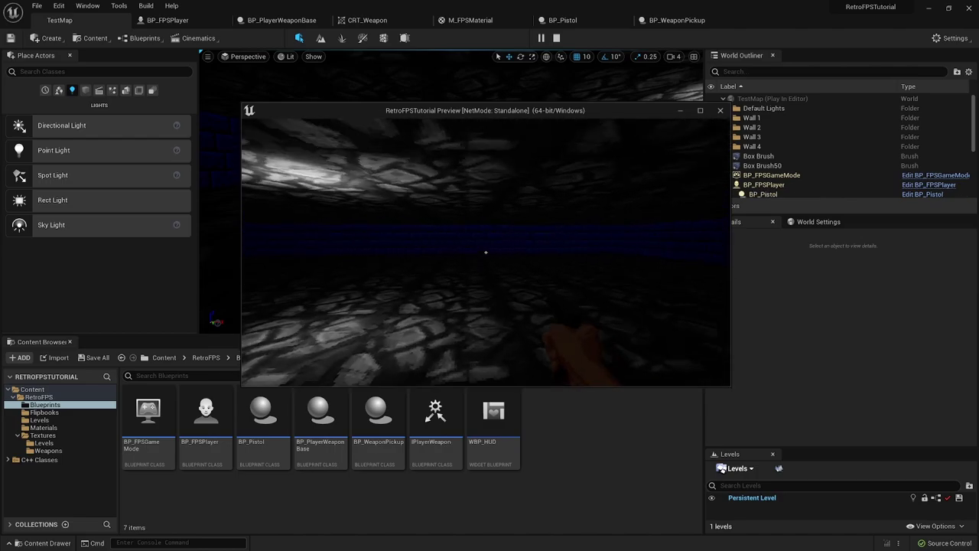
key(w)
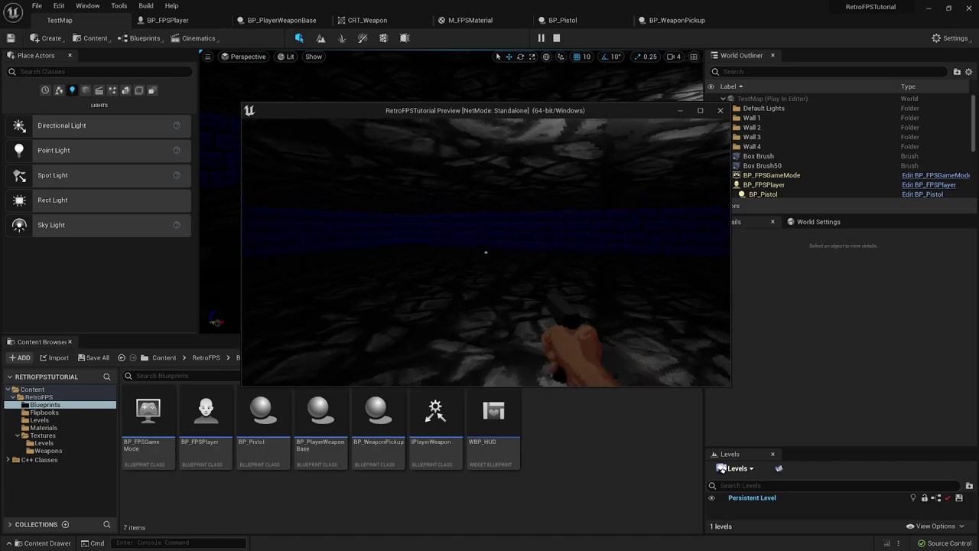
key(w)
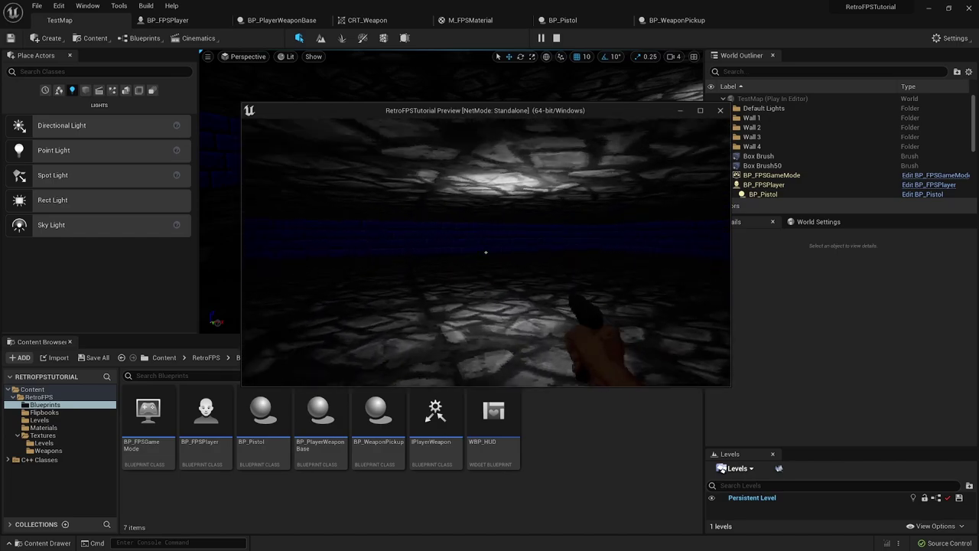
click(485, 252)
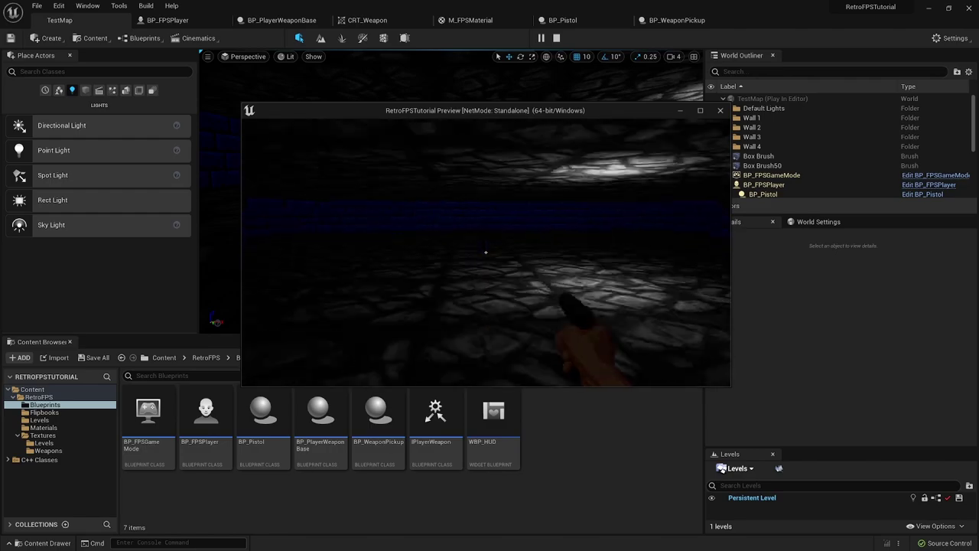
key(w)
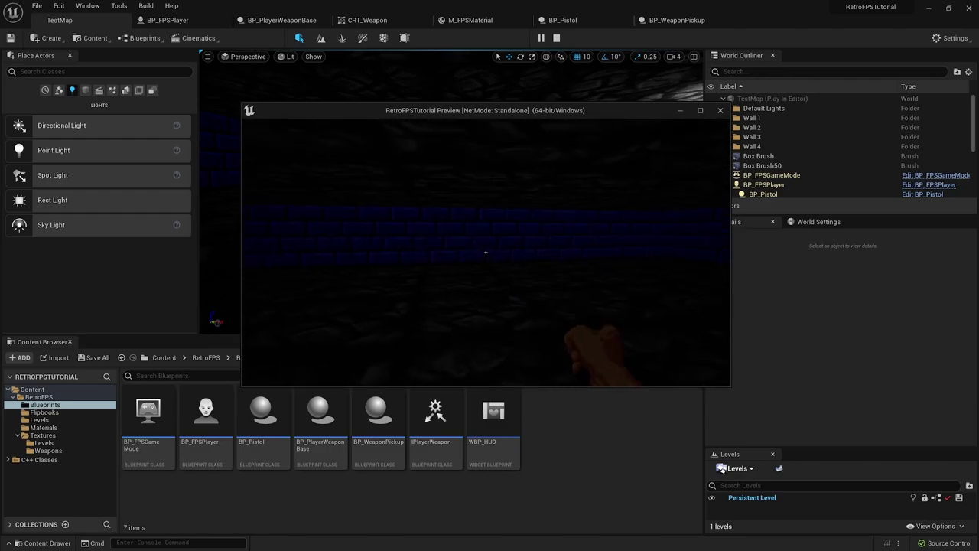
key(Escape)
In BP_PlayerWeaponBase, set the VInterp To node's Interp Speed to 10.0 and compile and save the blueprint.
click(282, 20)
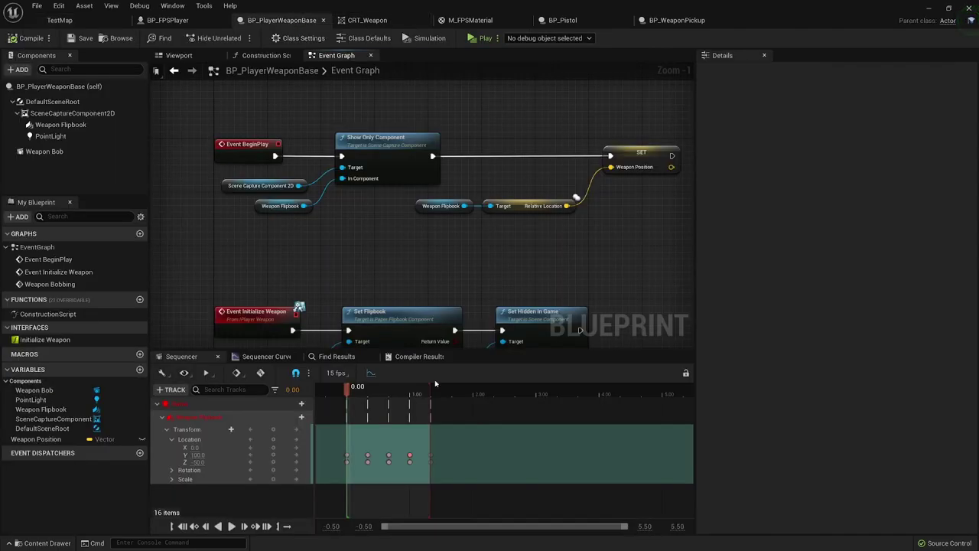
right_drag(512, 289, 467, 172)
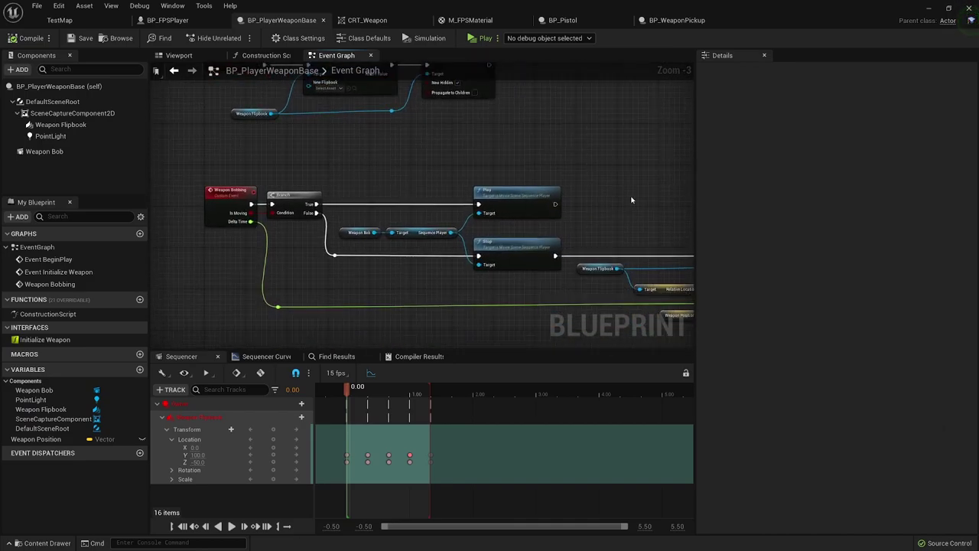
scroll(460, 133, down, 2)
scroll(627, 227, up, 2)
right_drag(595, 280, 527, 279)
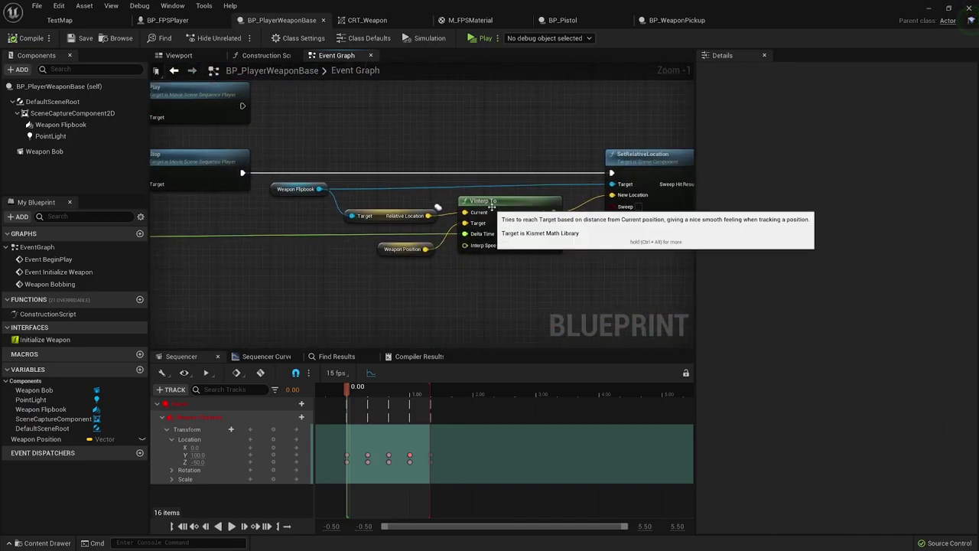
click(493, 205)
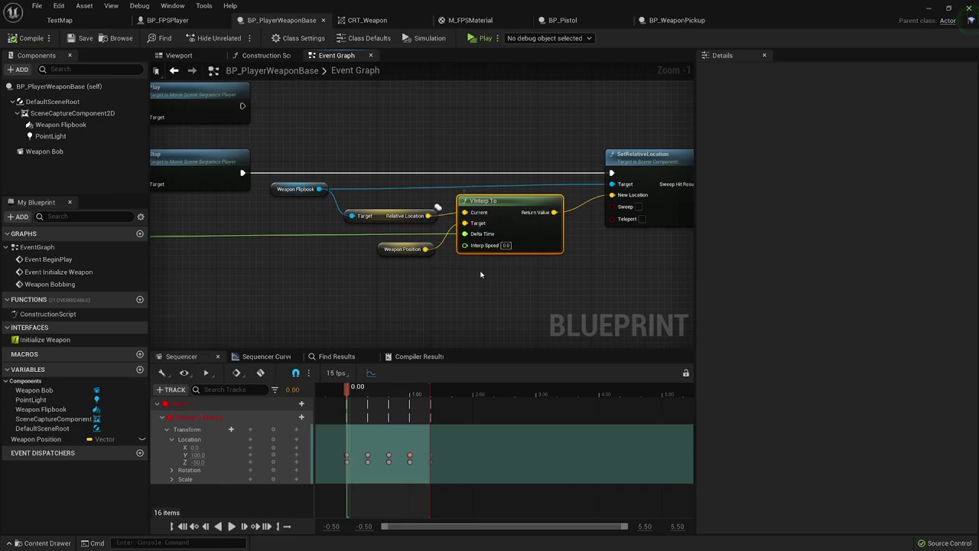
click(506, 245)
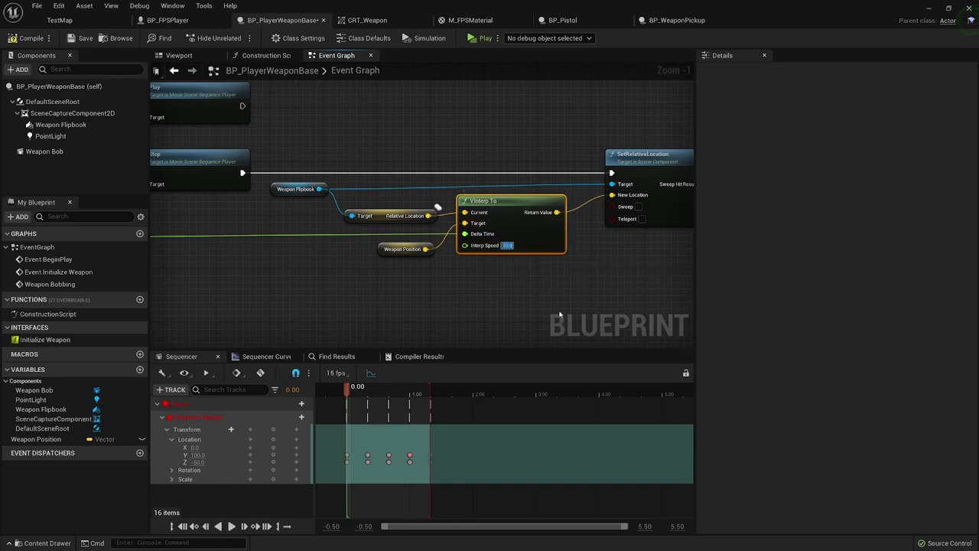
click(20, 41)
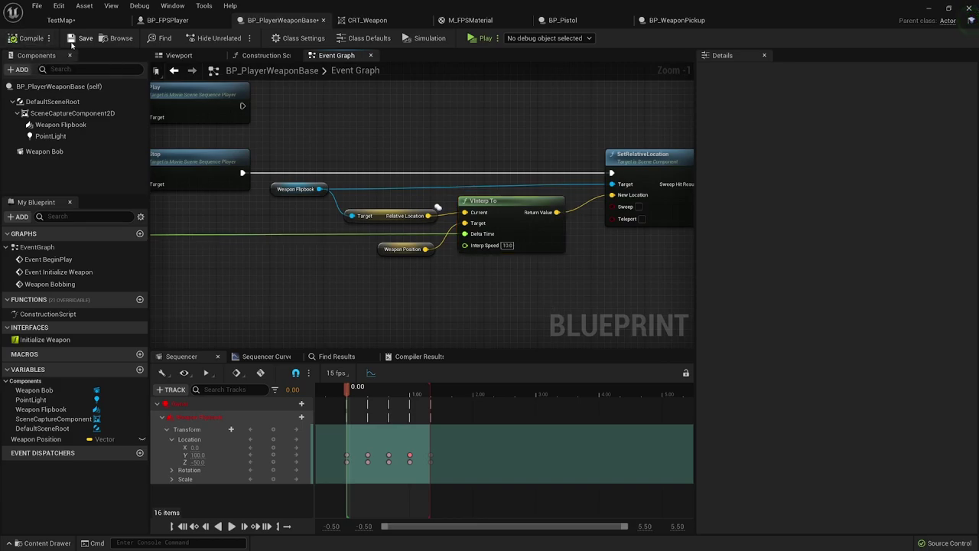
Playtest TestMap again with the pistol, walking and stopping to check how the weapon eases back to its position.
click(61, 20)
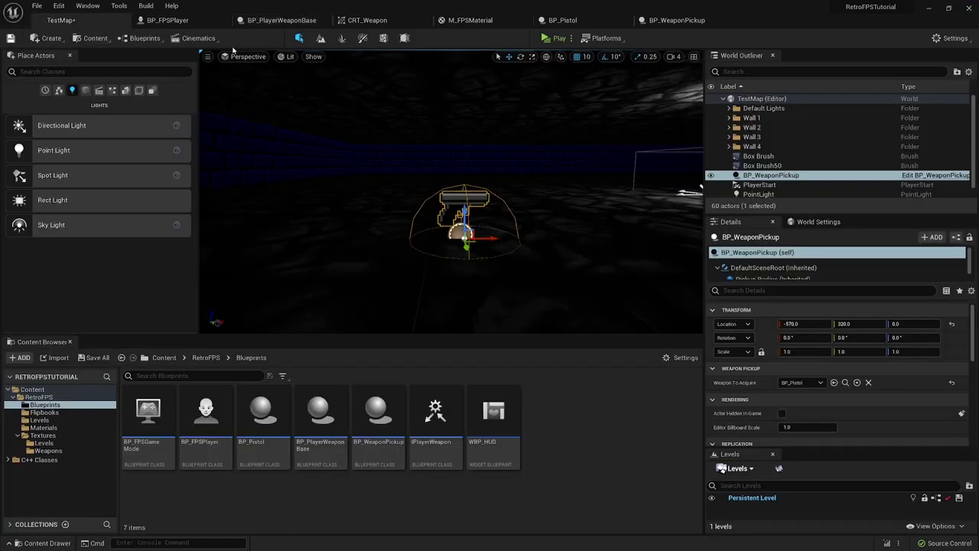
click(554, 38)
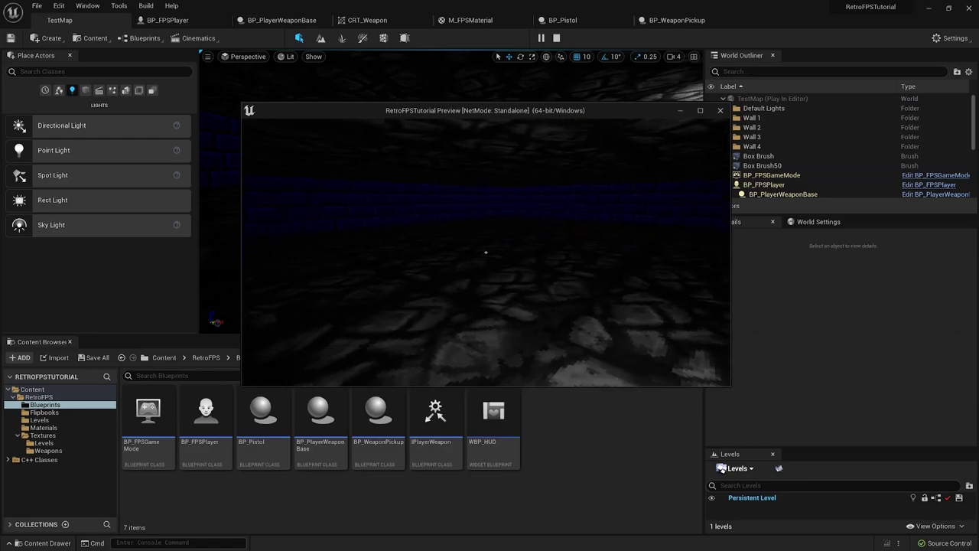
key(w)
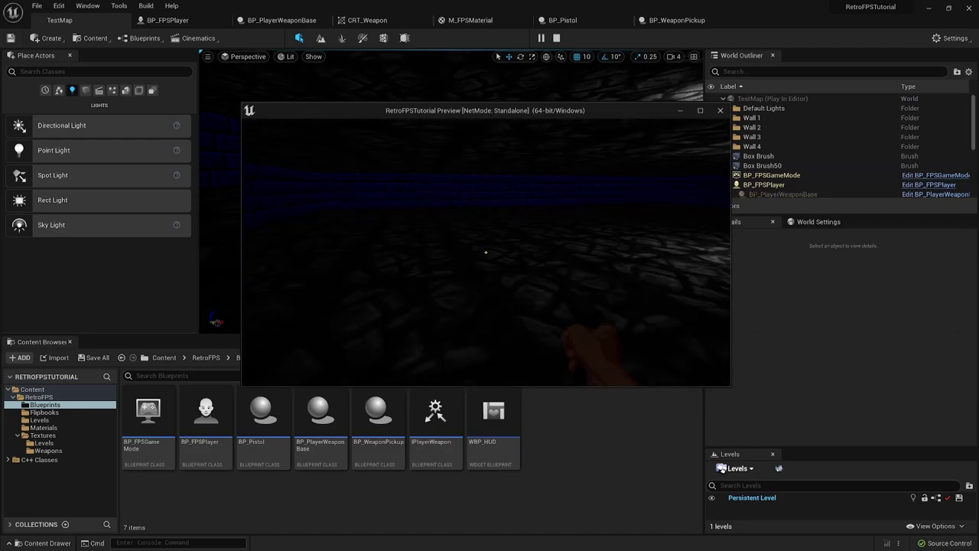
key(w)
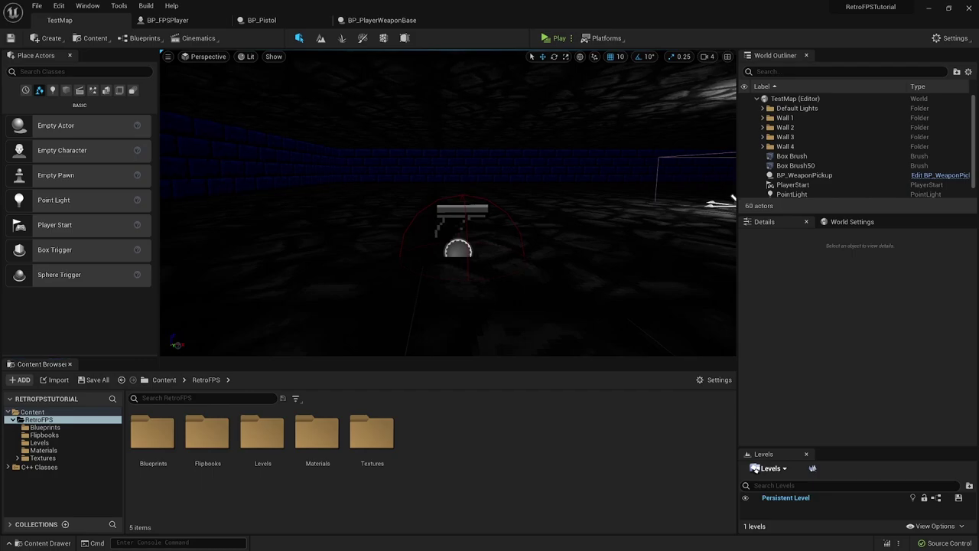
Switch to BP_PlayerWeaponBase and add an Actor Sequence component named Weapon Draw.
right_drag(449, 203, 520, 167)
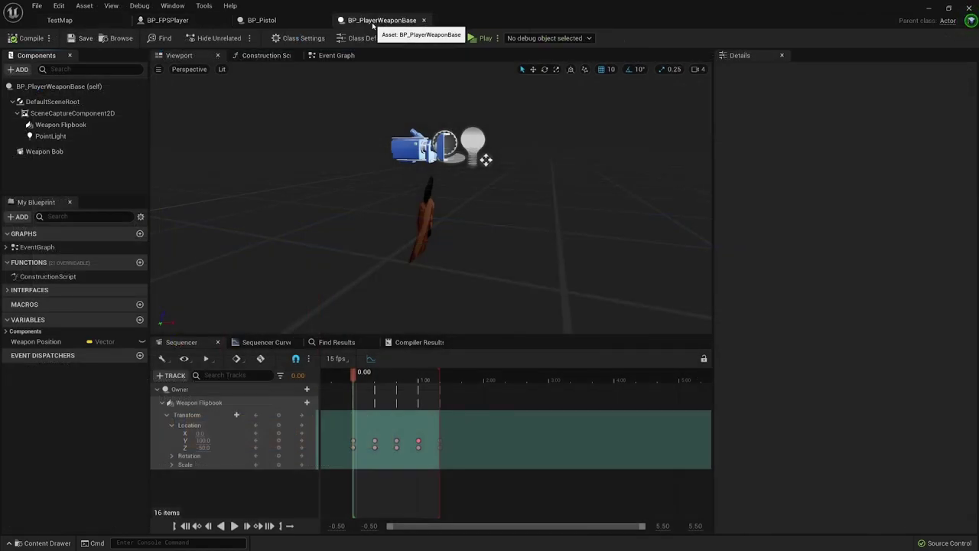
click(18, 69)
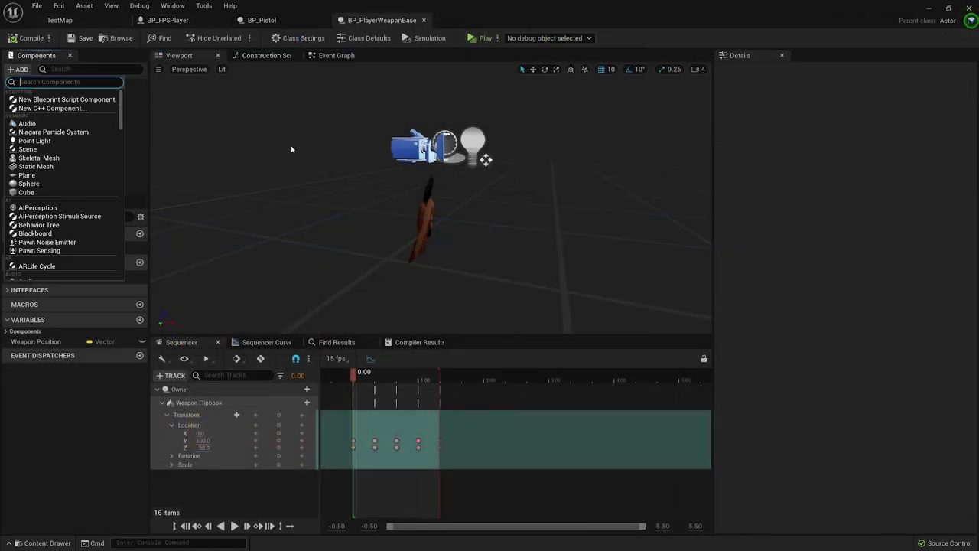
text(actor)
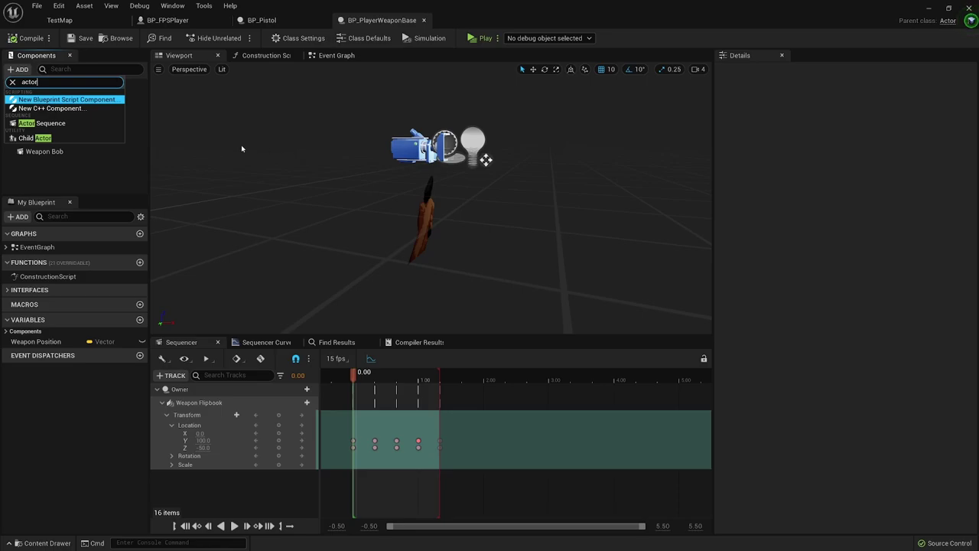
click(46, 123)
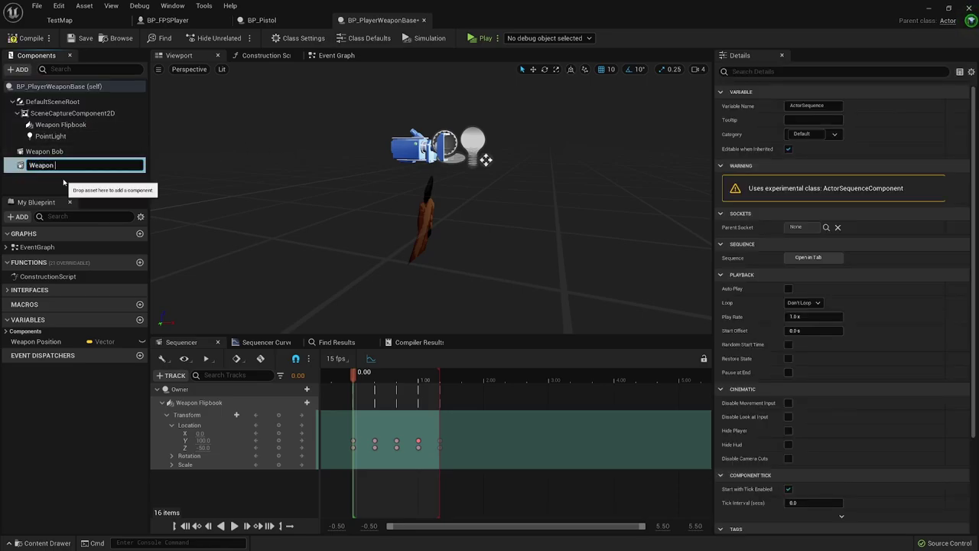
text(Weapon Draw)
key(Return)
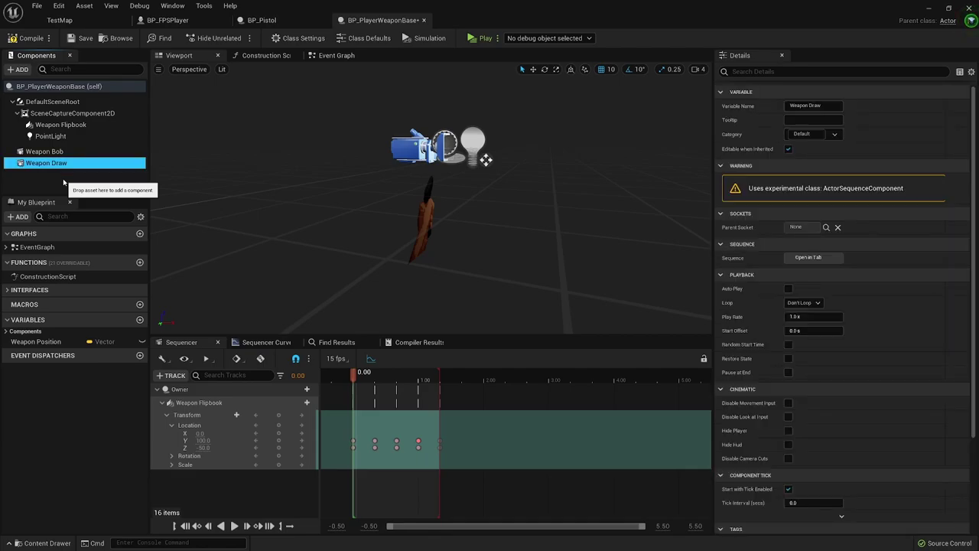
Open the Weapon Draw sequence for editing and add the Weapon Flipbook component to it with a Transform track.
click(819, 257)
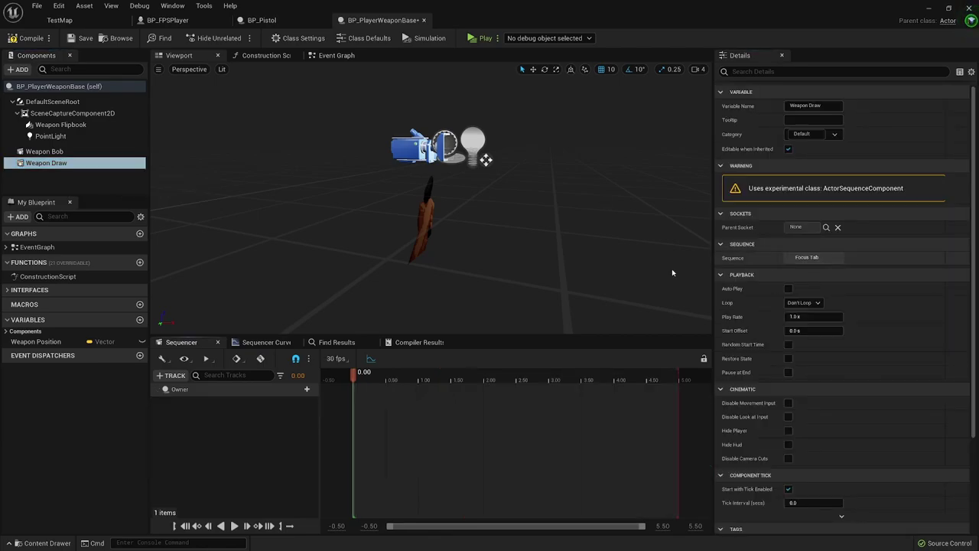
mouse_move(187, 390)
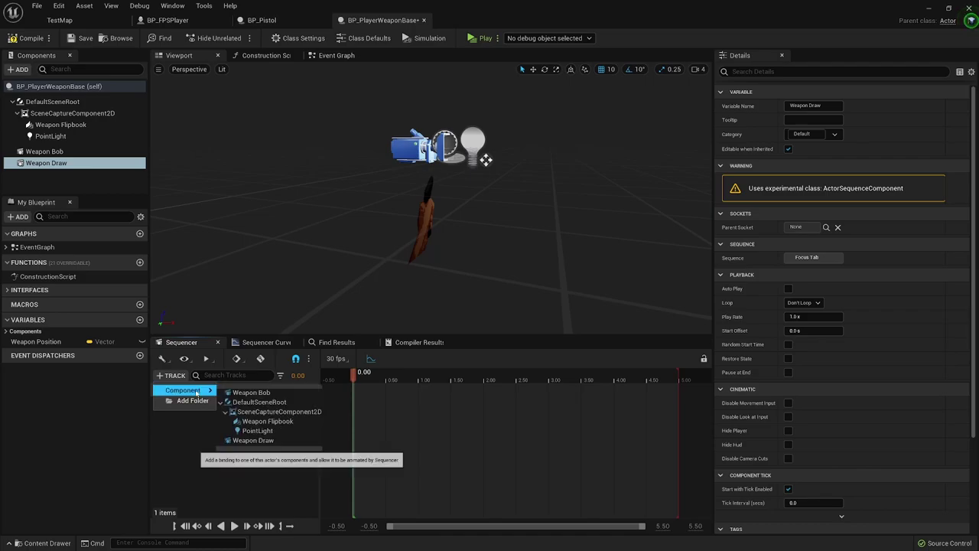
click(291, 421)
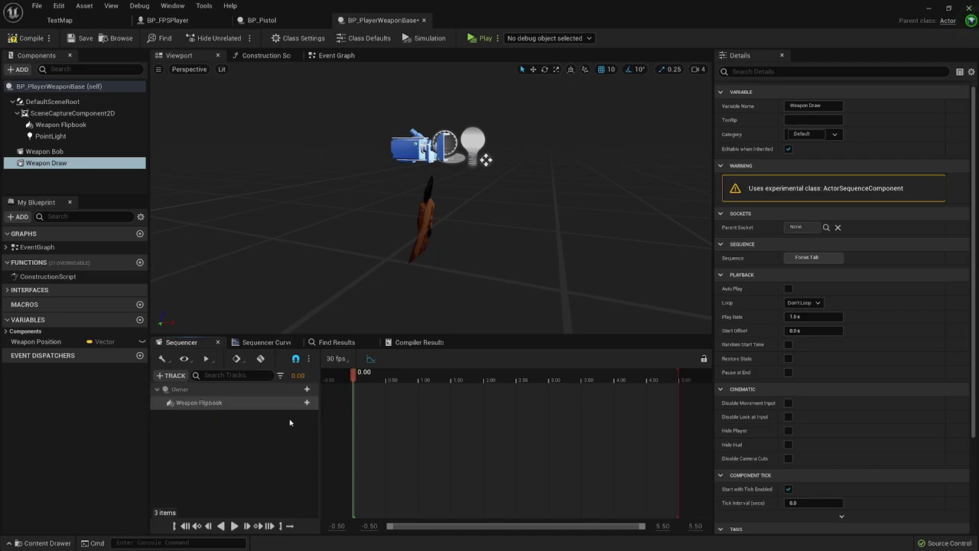
click(306, 403)
click(382, 133)
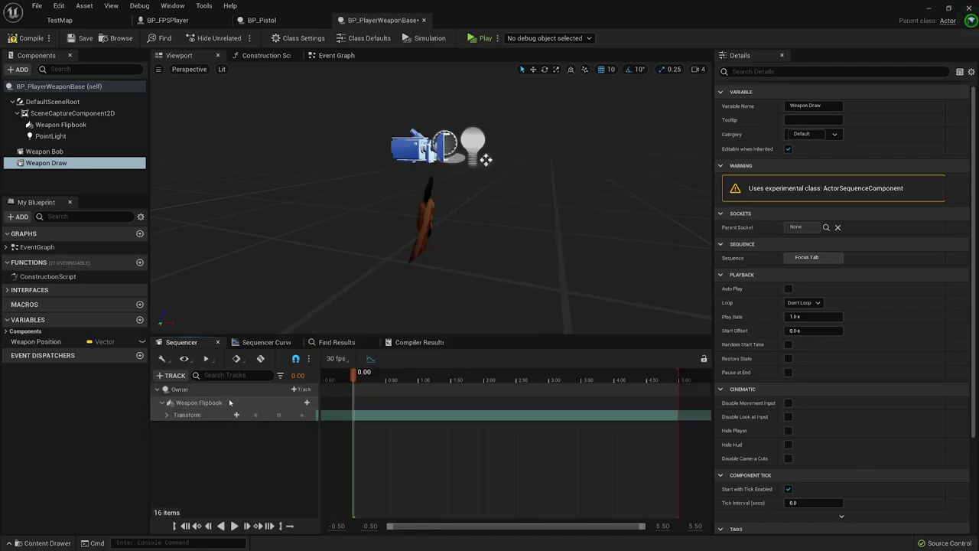
Shorten the Weapon Draw sequence to 0.50 seconds and key the Weapon Flipbook's Z location at -50.0 at the end and -175.0 at the start.
click(166, 415)
click(171, 426)
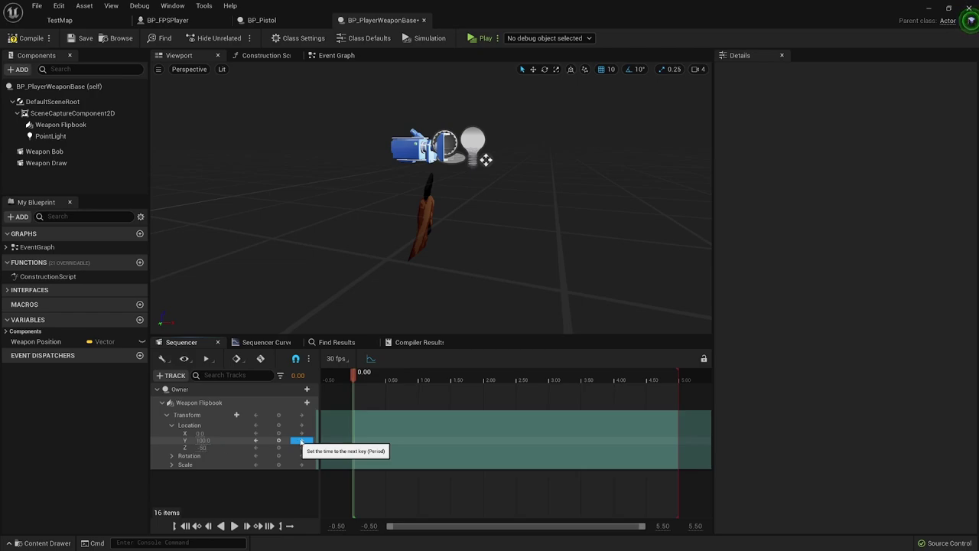
click(201, 447)
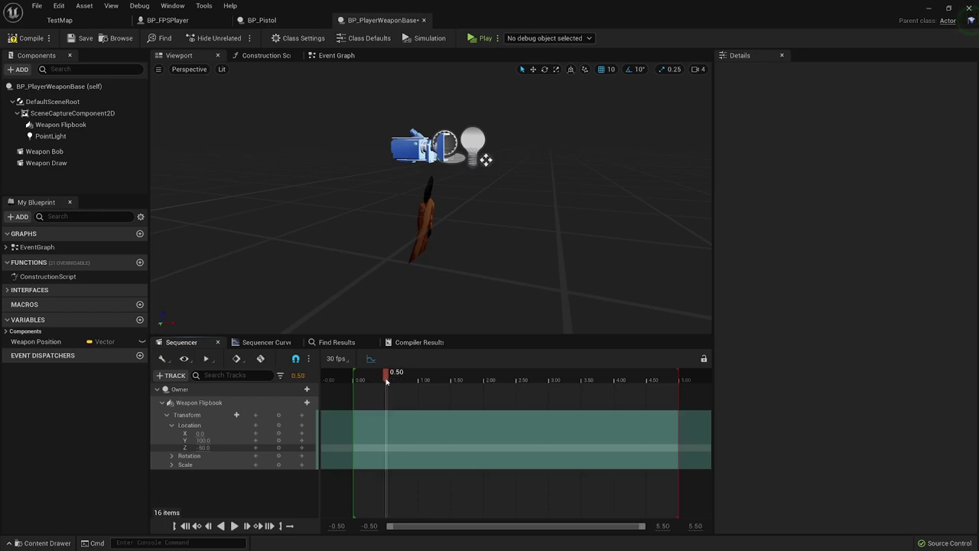
drag(678, 398, 388, 406)
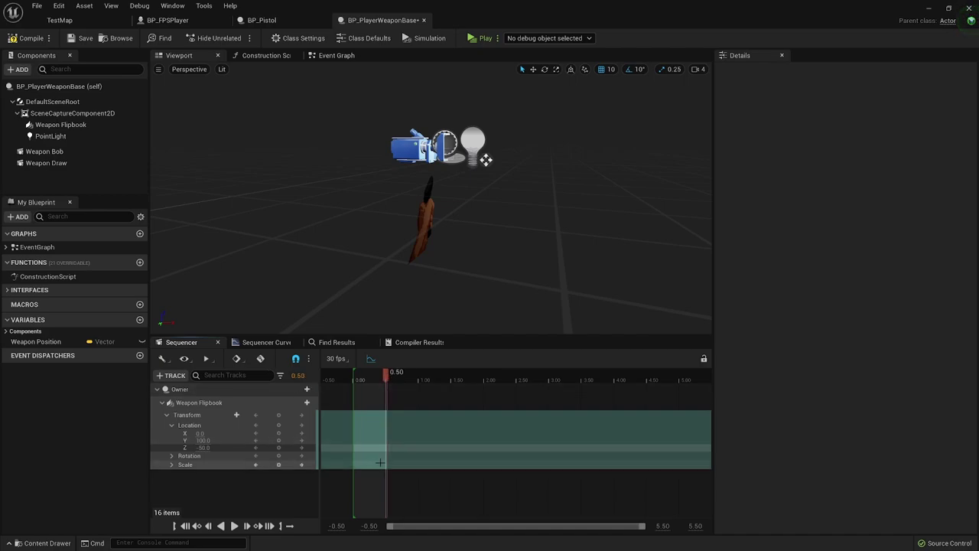
click(278, 448)
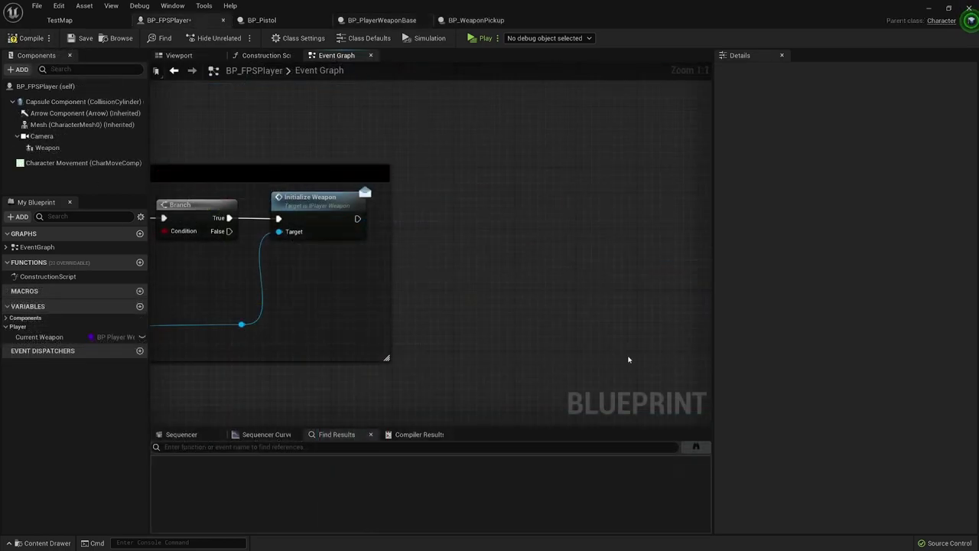
In BP_FPSPlayer's Event Graph, add a Cast To BP_PlayerWeaponBase after Initialize Weapon, with the Child Actor wired as its object.
right_drag(435, 325, 459, 301)
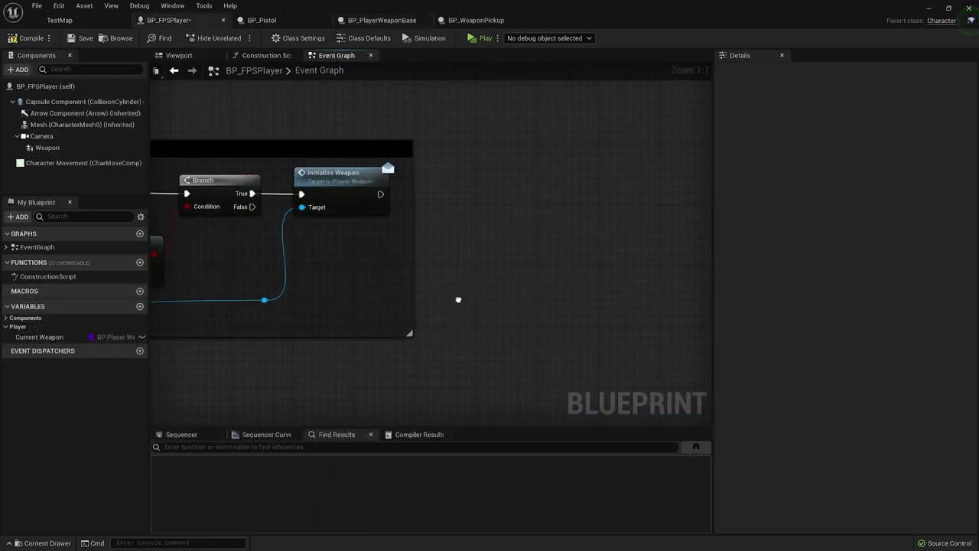
drag(264, 299, 443, 294)
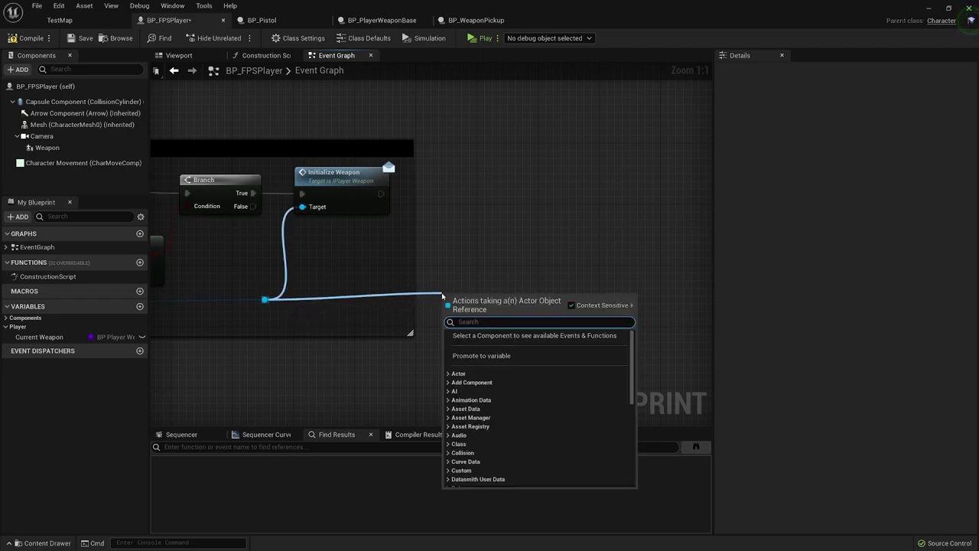
click(368, 365)
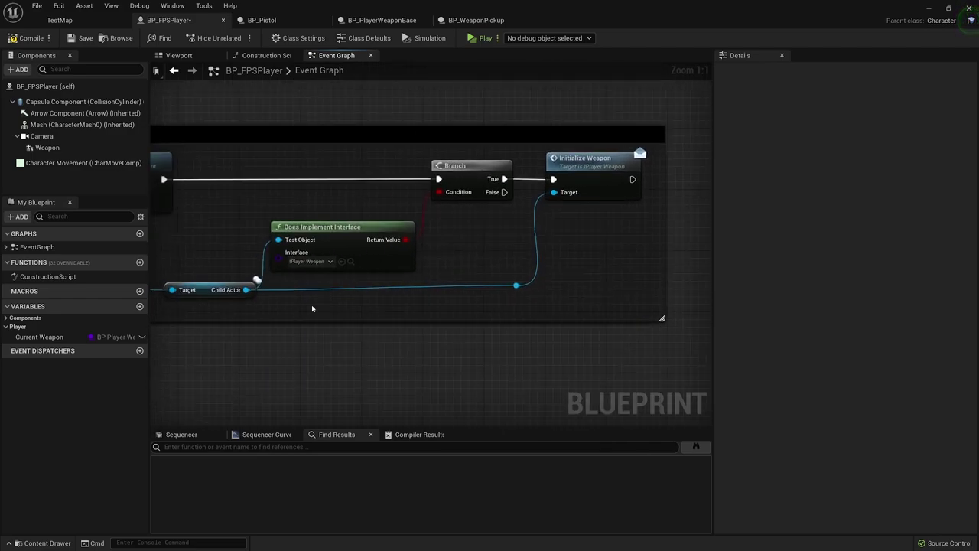
right_drag(565, 304, 310, 339)
drag(264, 323, 475, 270)
text(cast to )
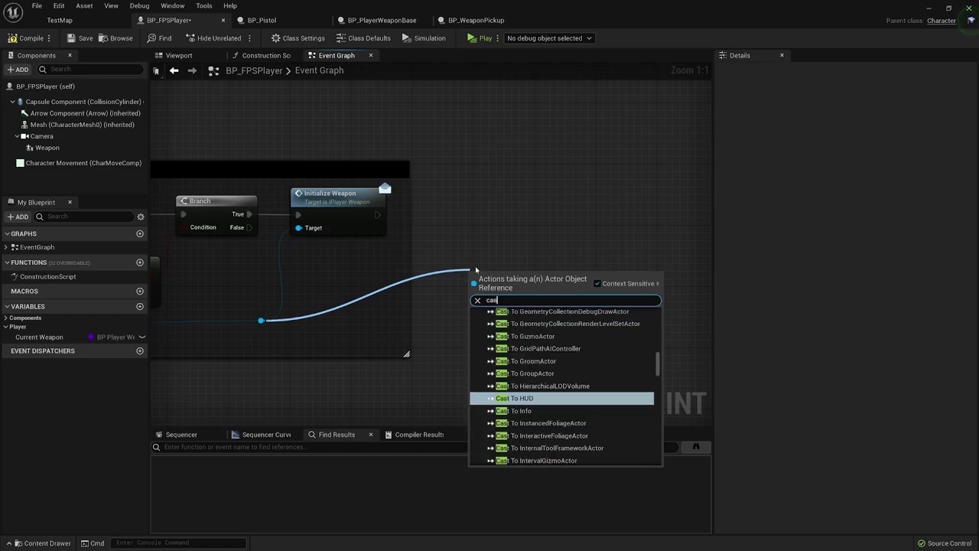
text(wea)
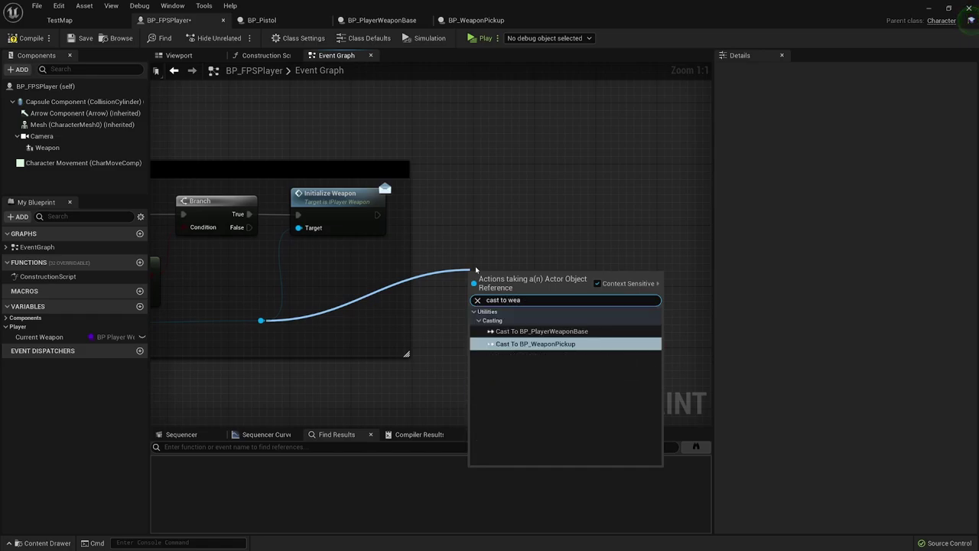
key(Up)
key(Return)
drag(476, 291, 387, 218)
drag(517, 280, 502, 205)
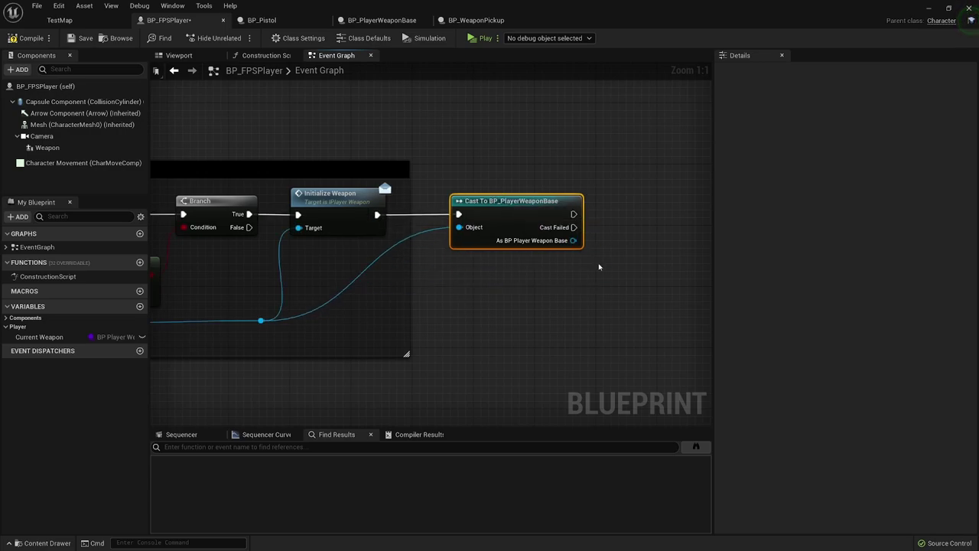
Get the Weapon Draw component from the cast's As BP Player Weapon Base output.
right_drag(599, 266, 516, 274)
drag(490, 249, 521, 243)
text(g)
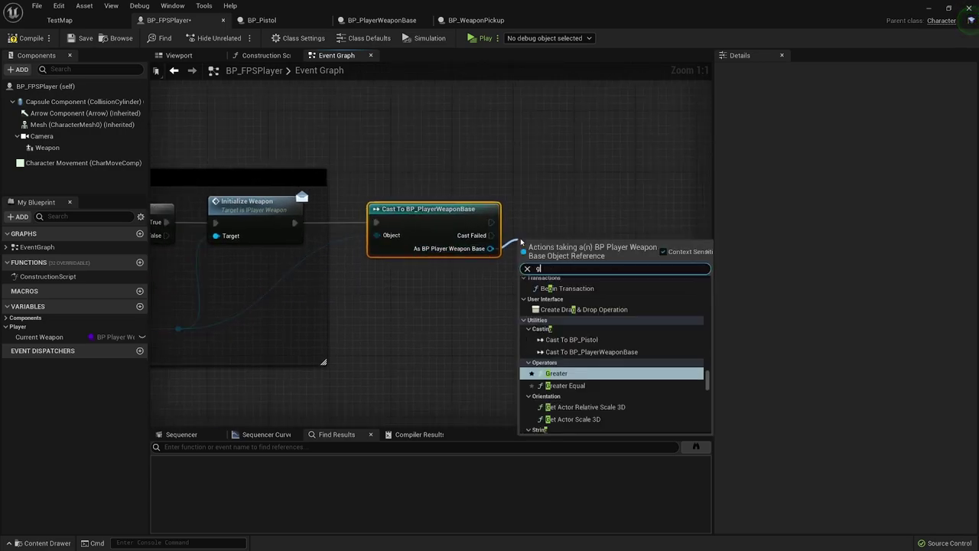
text(et weapon draw)
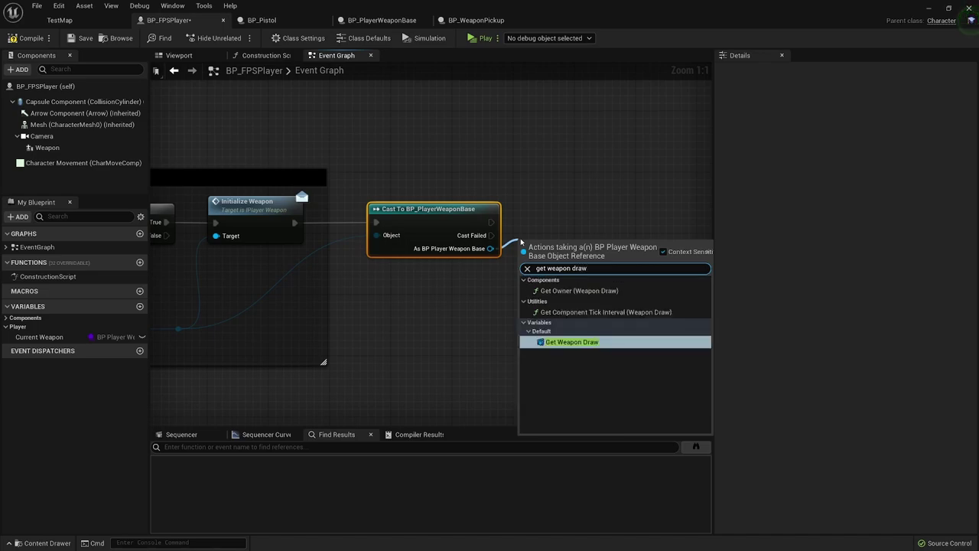
click(581, 342)
Add a Get Sequence Player node fed by the Weapon Draw reference.
right_drag(586, 288, 481, 303)
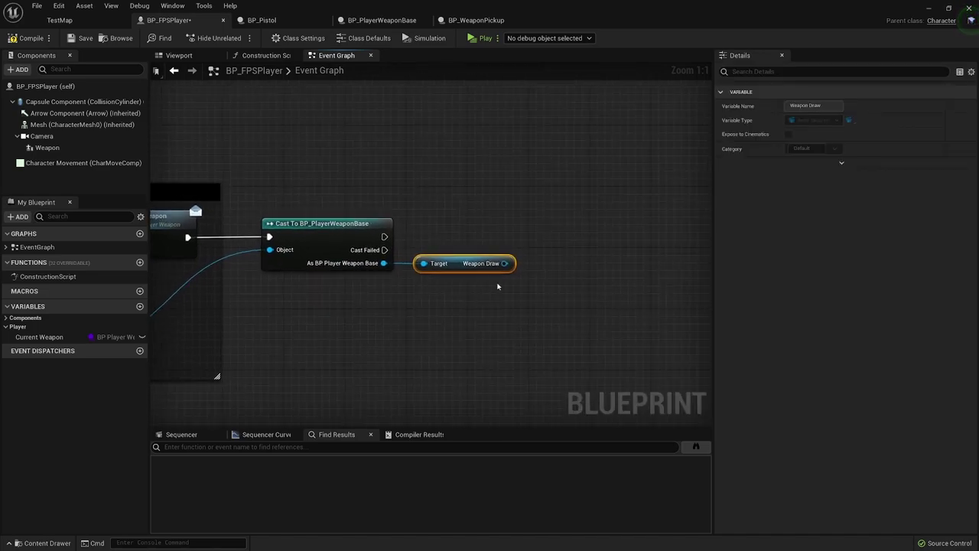
drag(505, 263, 538, 266)
text(get seq)
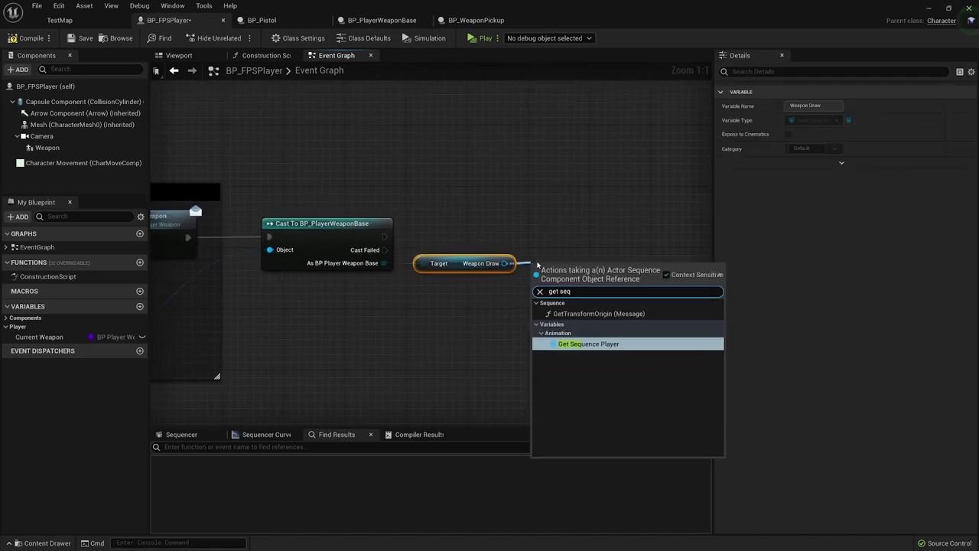
click(613, 345)
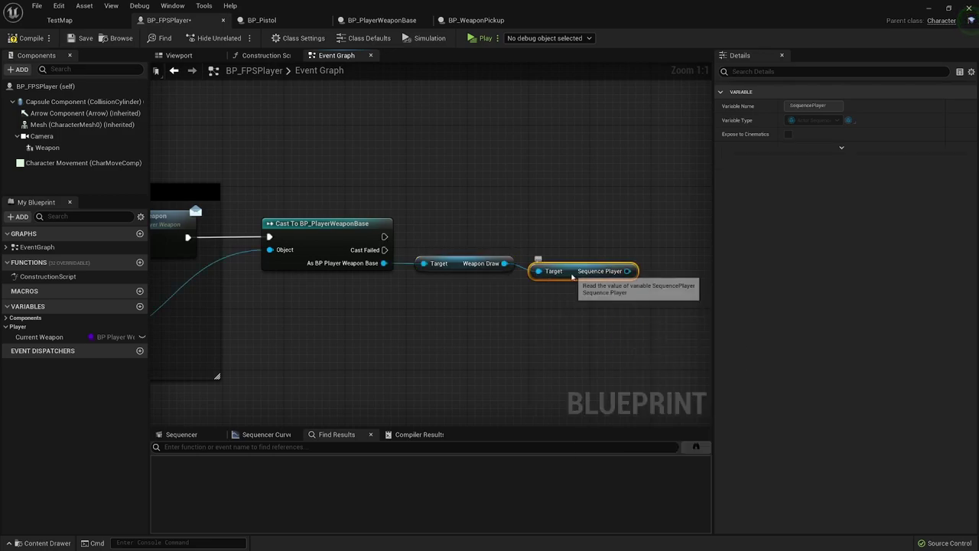
Add a Play node targeting the Sequence Player, run it from the successful cast, and align it with the row.
right_drag(613, 267, 548, 268)
drag(548, 268, 583, 244)
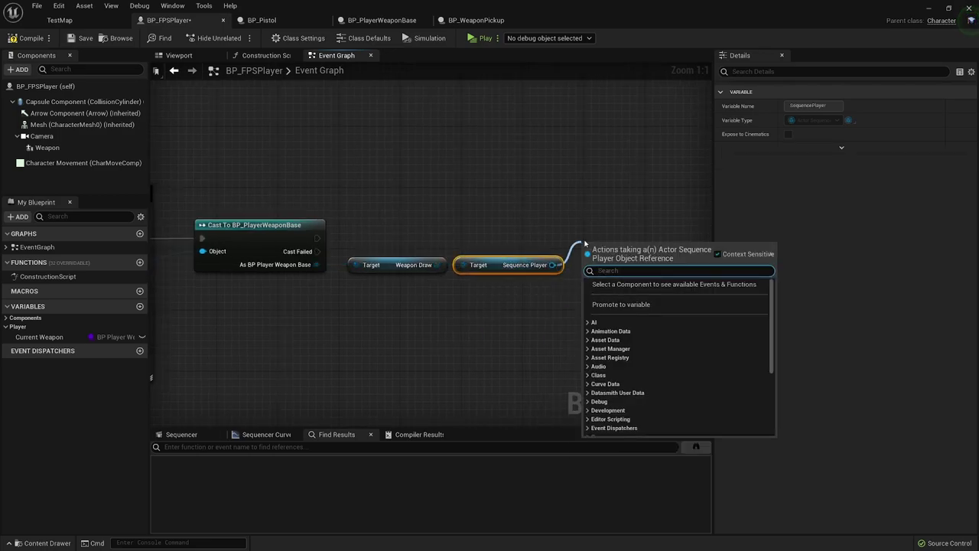
text(play)
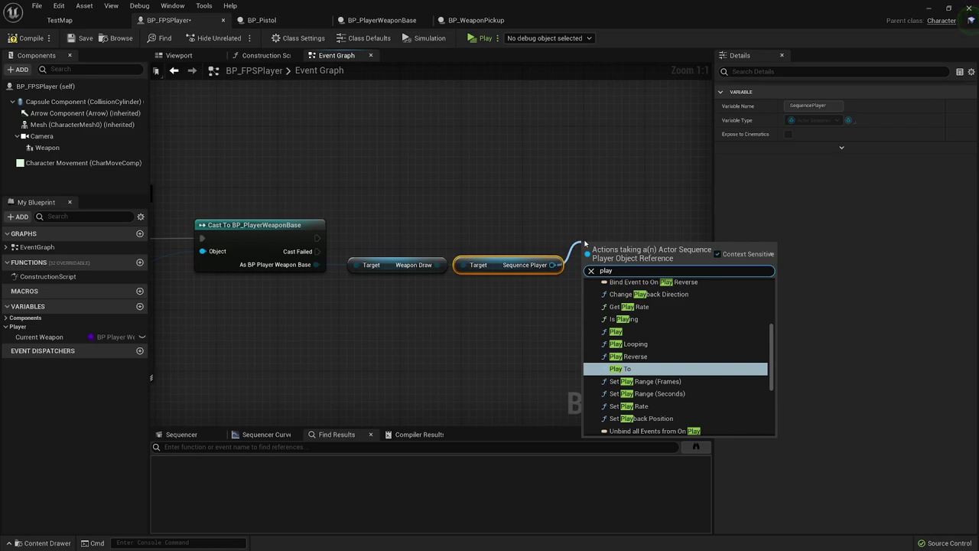
click(617, 331)
drag(544, 263, 318, 238)
drag(638, 255, 629, 224)
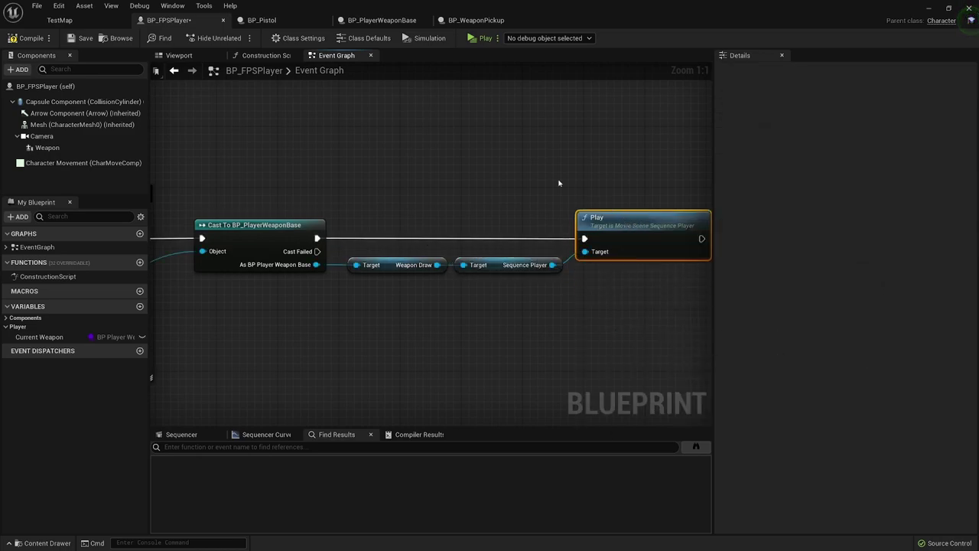
Widen the comment box to enclose the new cast and Play nodes, and compile and save BP_FPSPlayer.
scroll(558, 184, down, 2)
drag(253, 208, 681, 218)
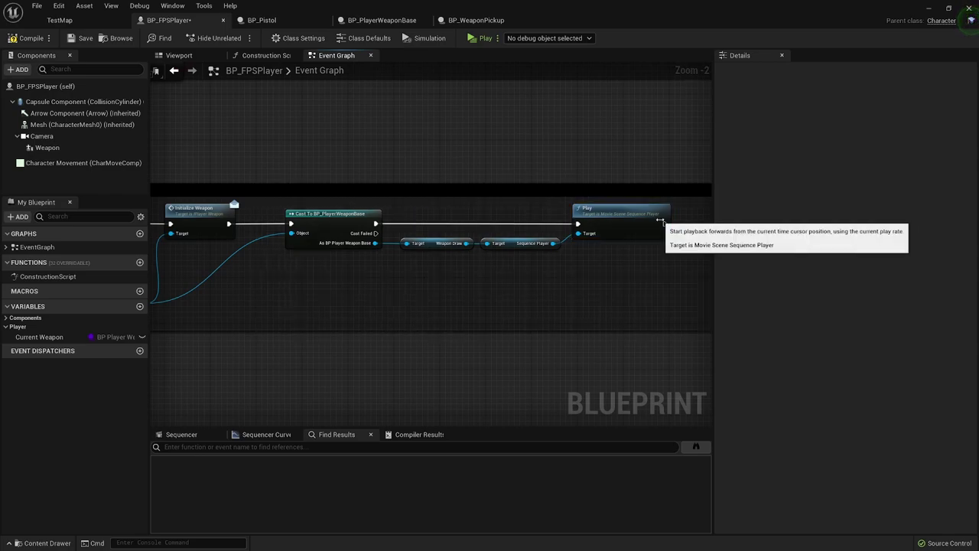
scroll(459, 171, down, 3)
right_drag(459, 172, 353, 179)
click(80, 38)
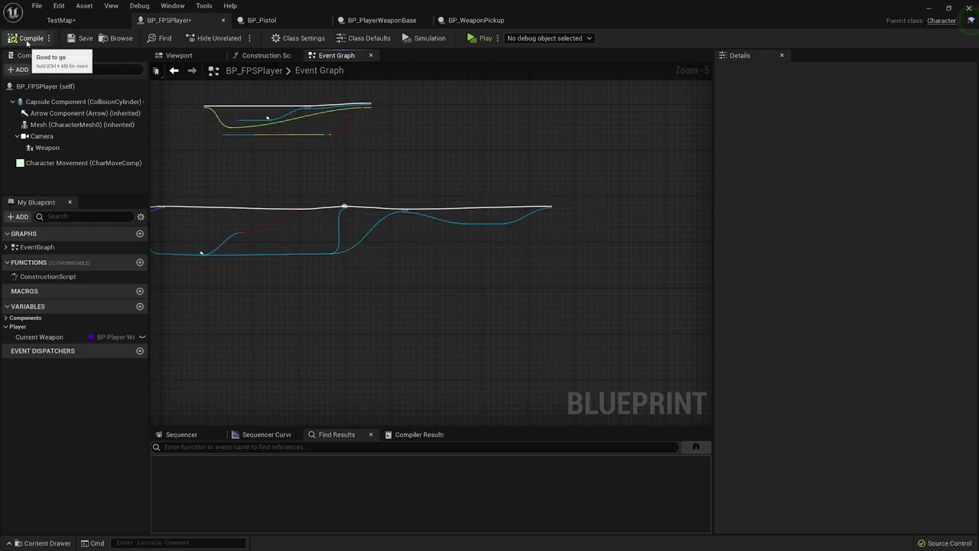
scroll(349, 159, up, 5)
mouse_move(349, 160)
right_down()
mouse_move(330, 135)
mouse_move(174, 126)
right_up()
Save TestMap and playtest it, picking up the pistol, walking around and firing to check the weapon draw animation.
click(52, 19)
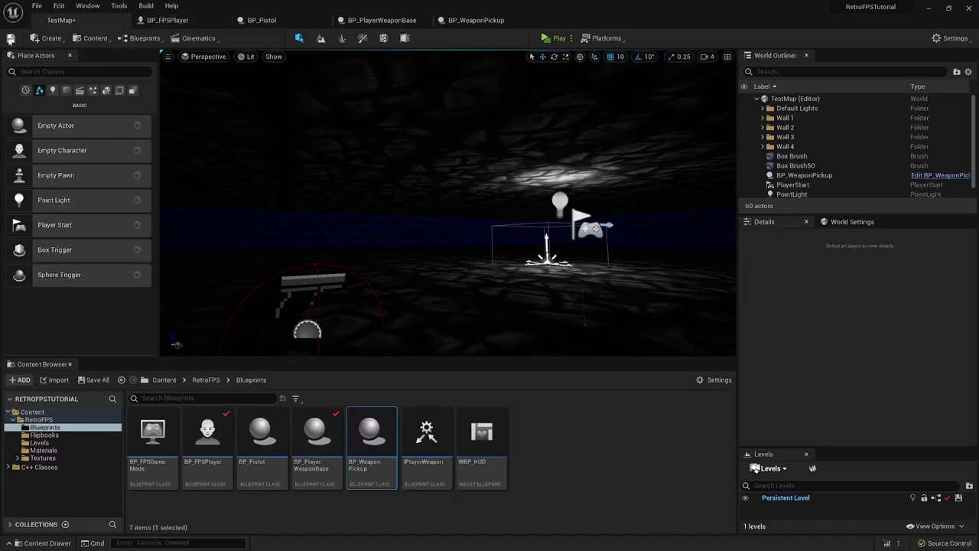
click(545, 38)
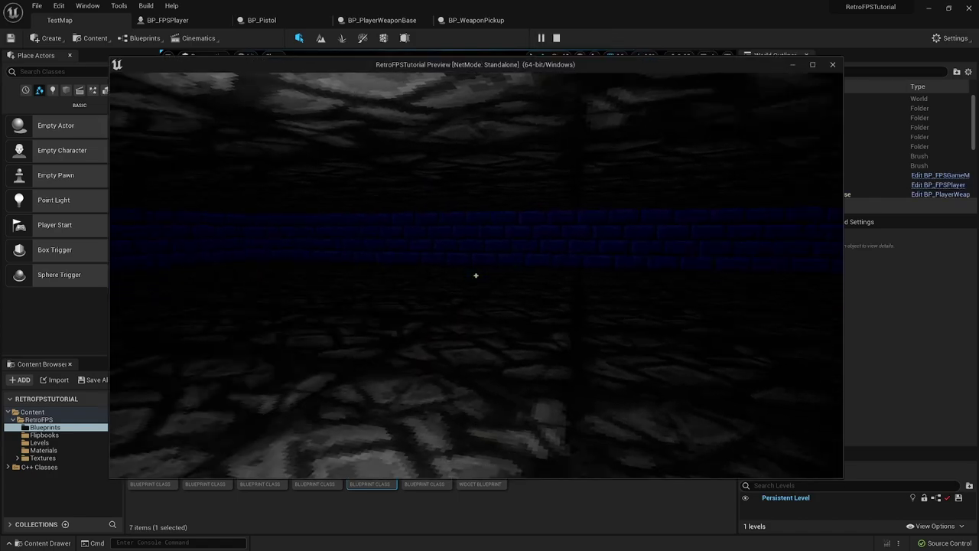
key(a)
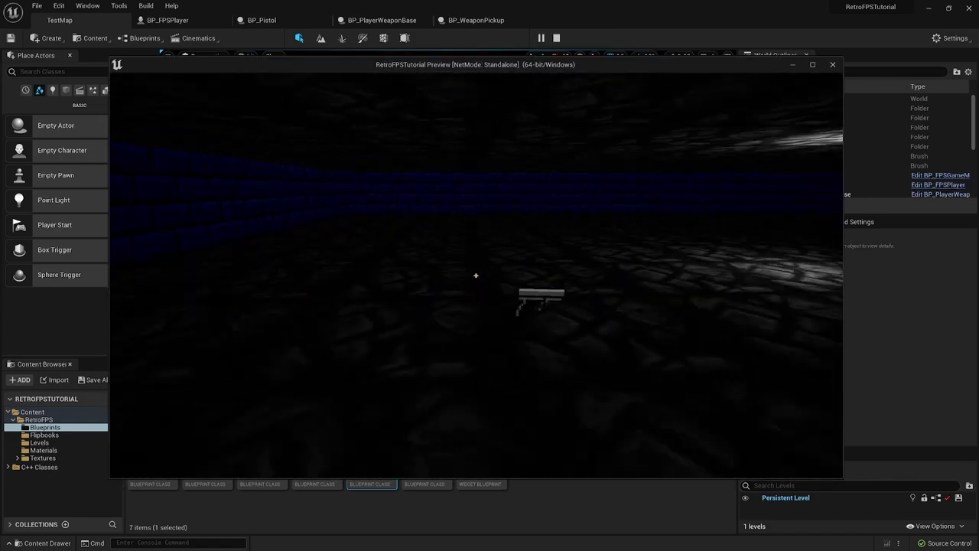
key(w)
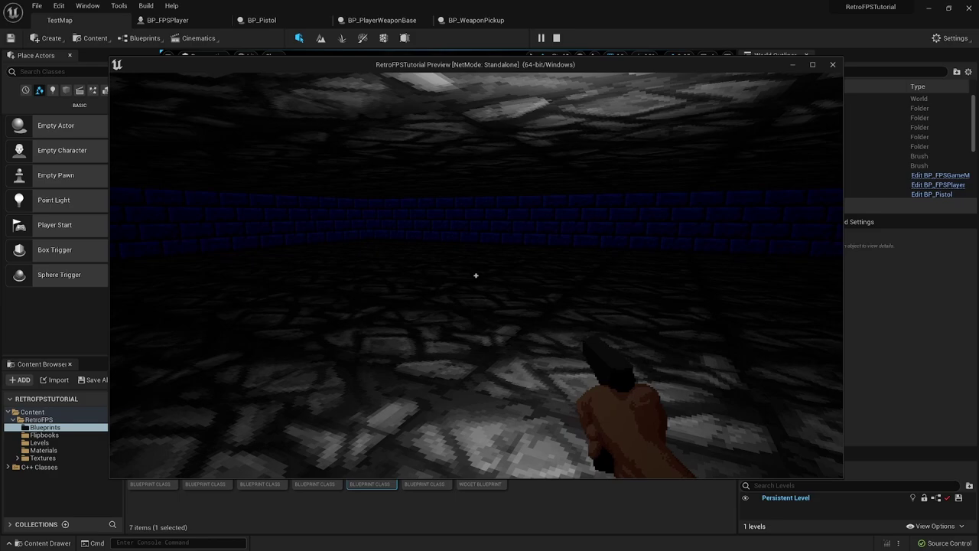
key(a)
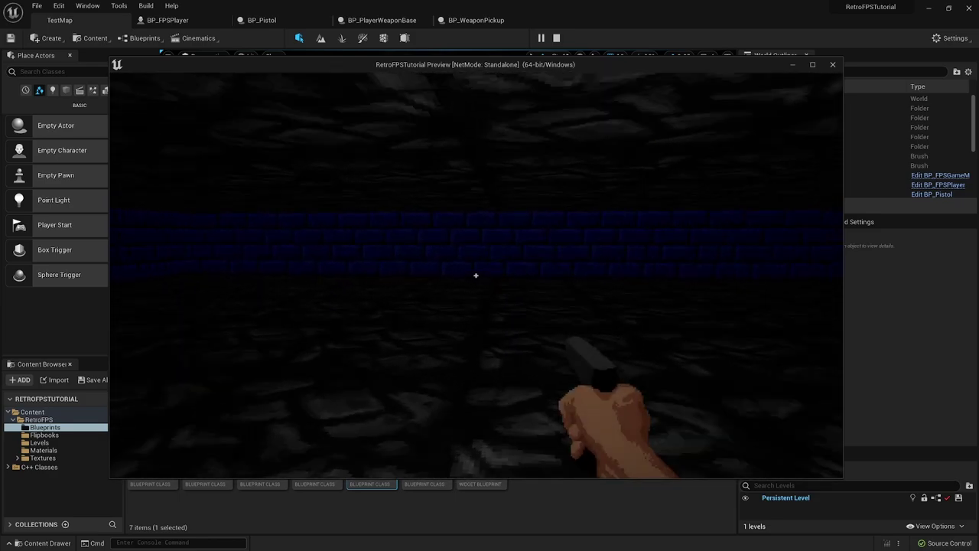
key(w)
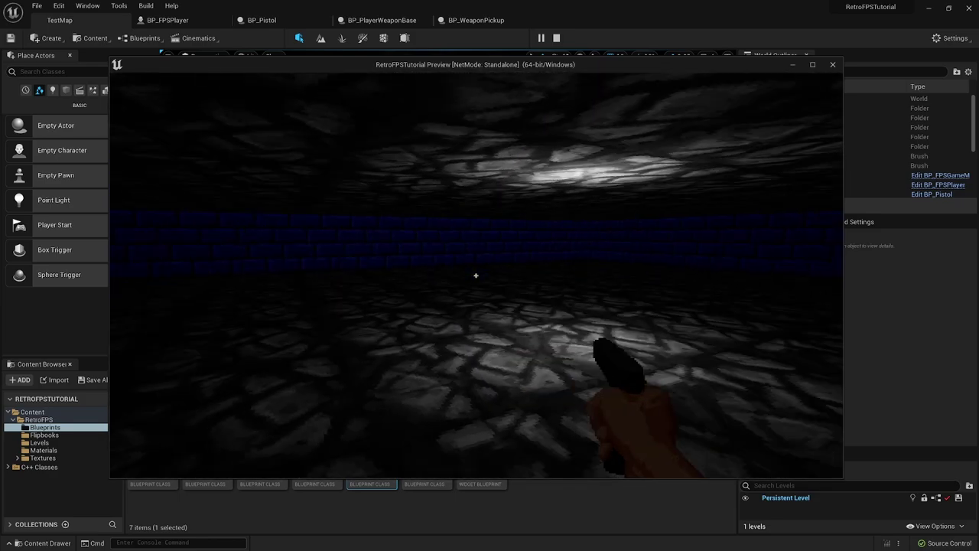
key(w)
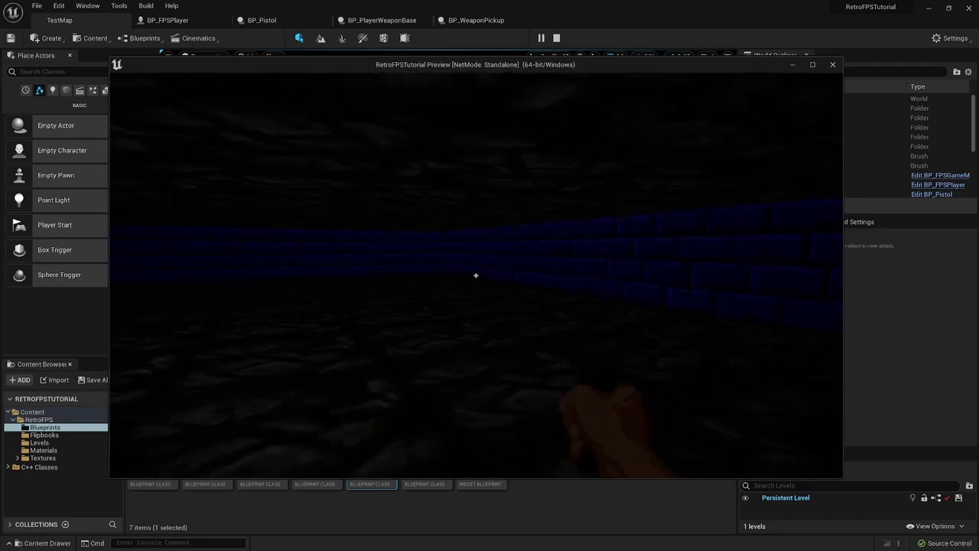
click(476, 275)
click(476, 275)
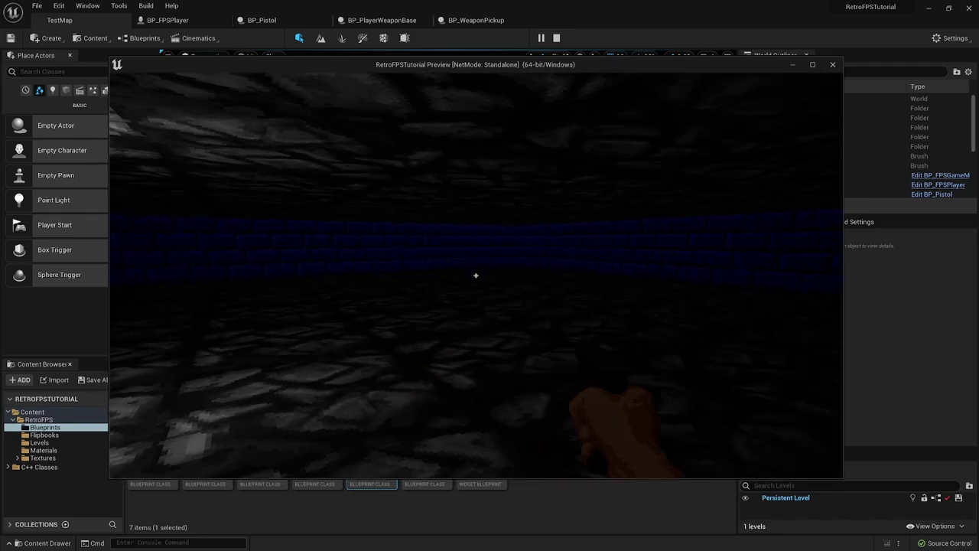
click(476, 276)
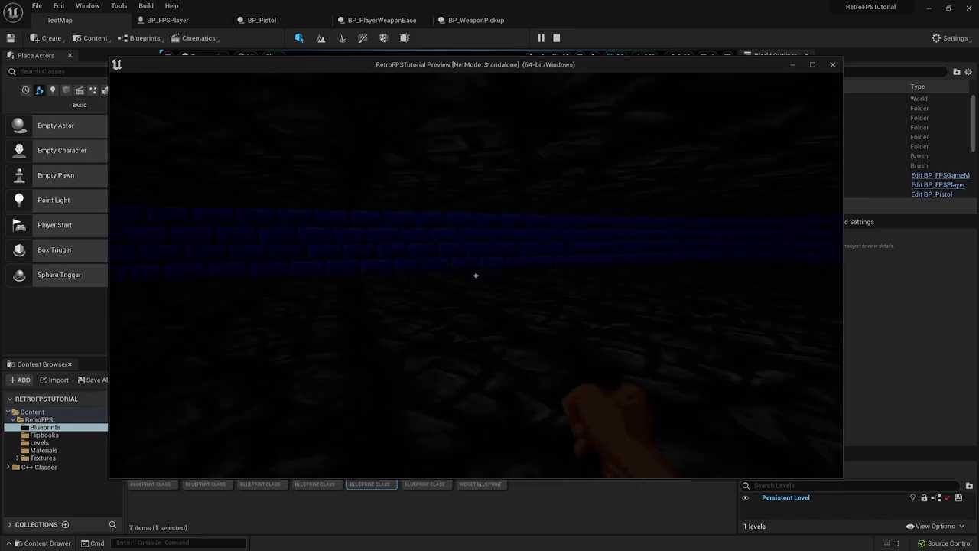
click(476, 275)
click(475, 275)
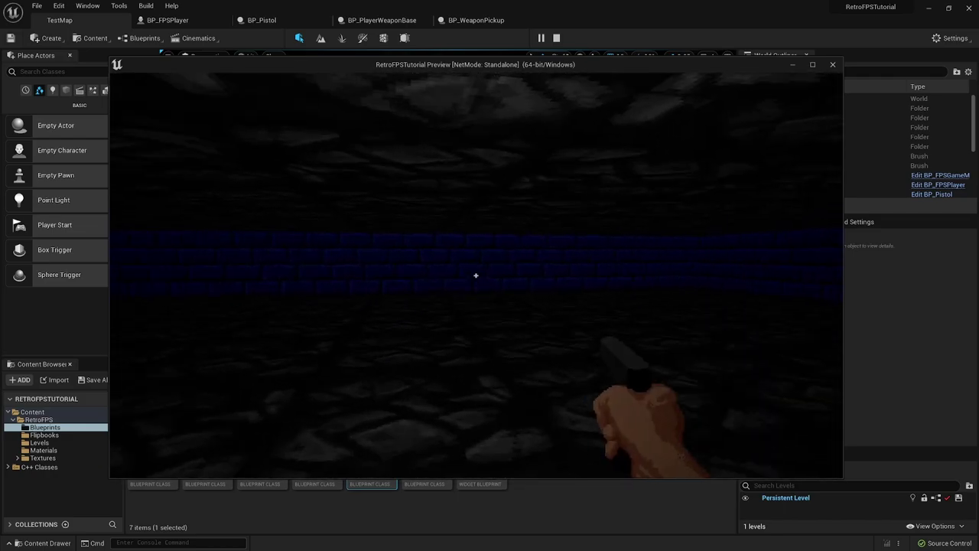